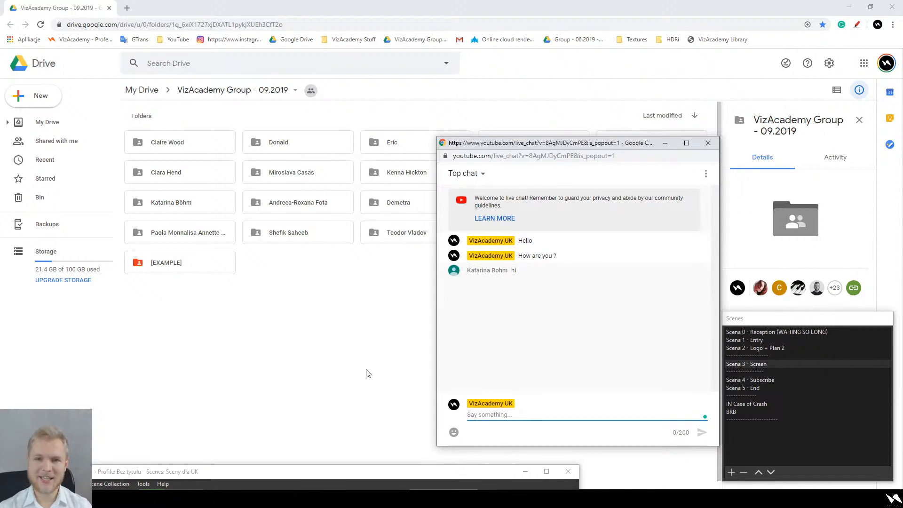
- Open the VizAcademy website in a new tab and browse its home page down to the student works gallery
click(367, 373)
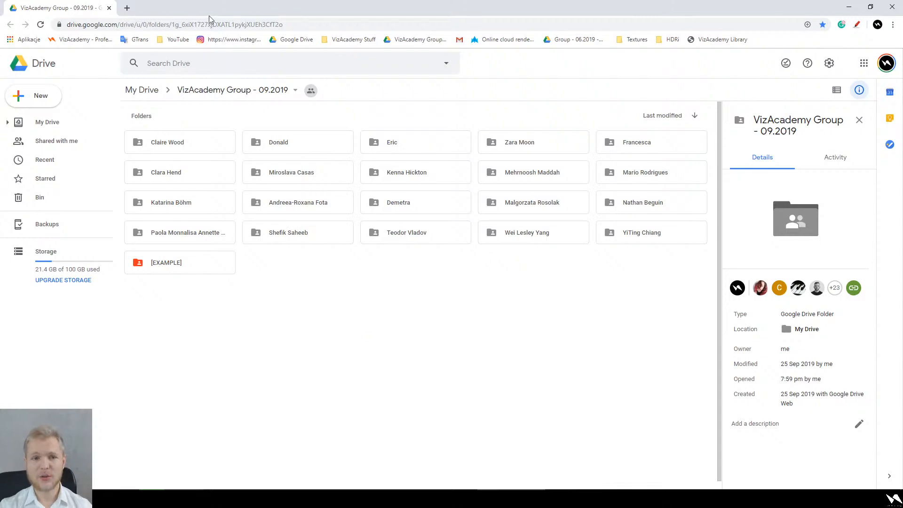
middle_click(81, 39)
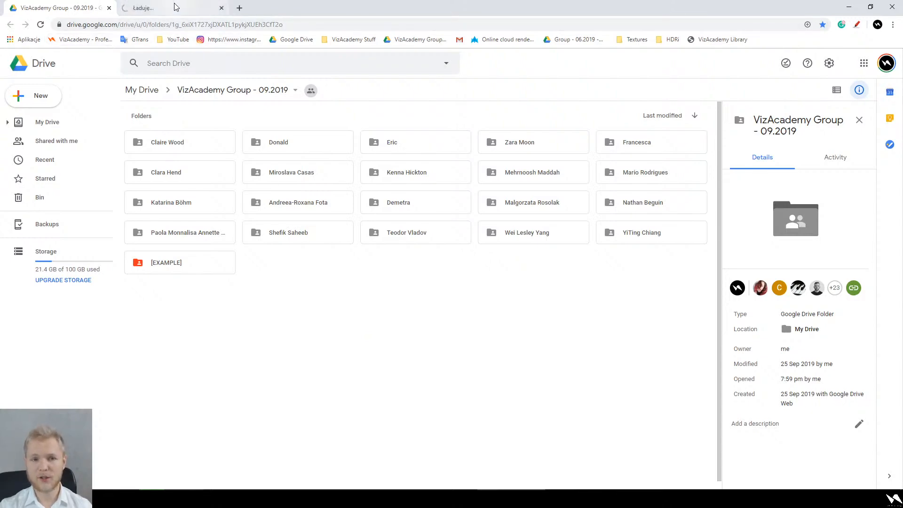
click(176, 6)
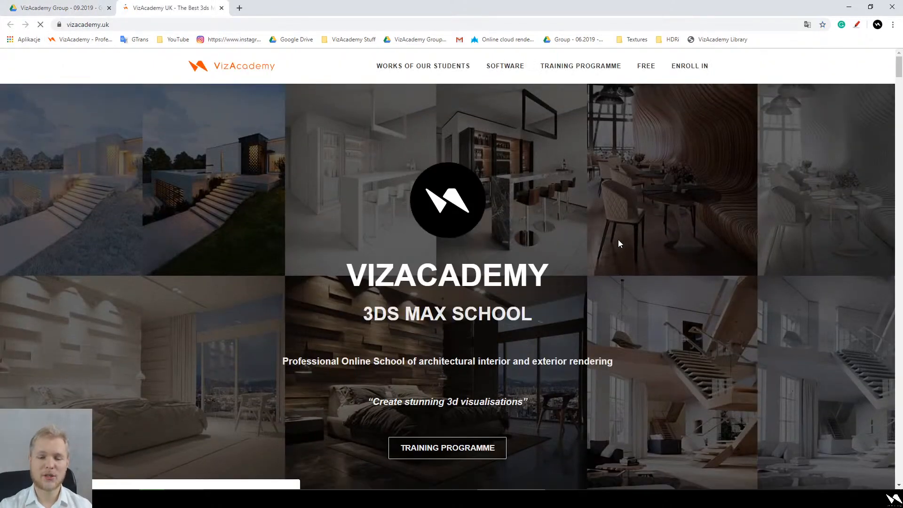
scroll(614, 237, down, 10)
scroll(614, 235, down, 5)
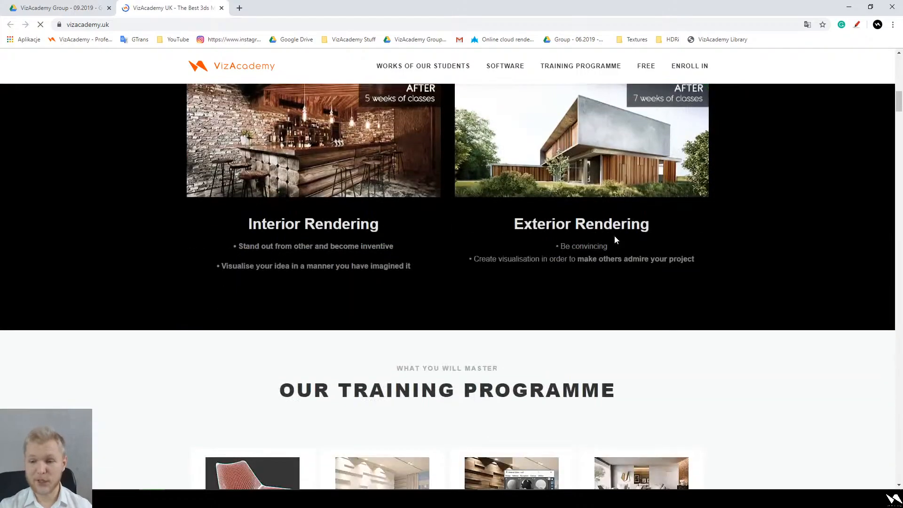
scroll(614, 235, up, 6)
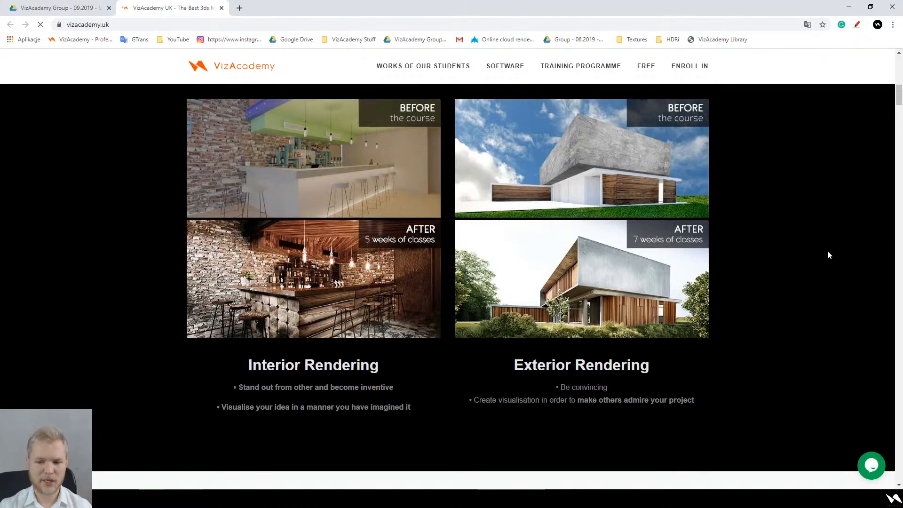
scroll(829, 255, down, 12)
scroll(830, 254, down, 10)
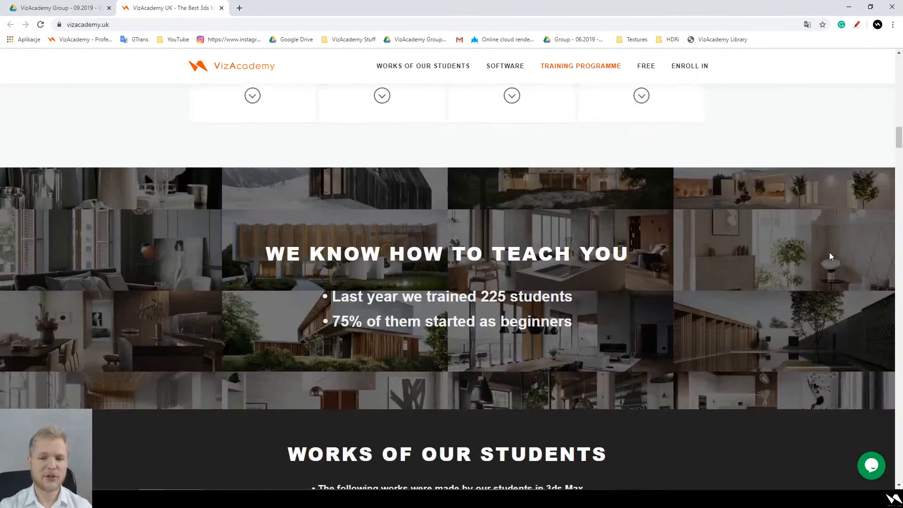
scroll(830, 256, up, 2)
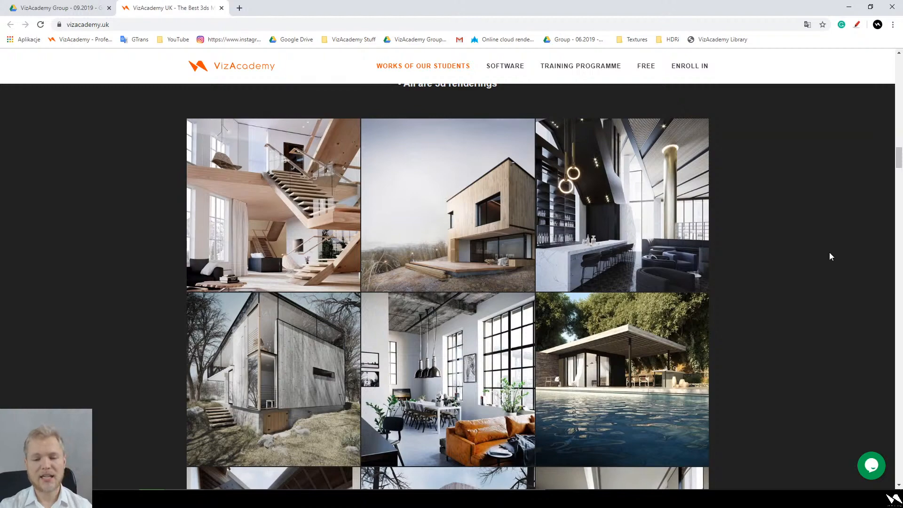
scroll(831, 254, down, 1)
scroll(830, 254, down, 2)
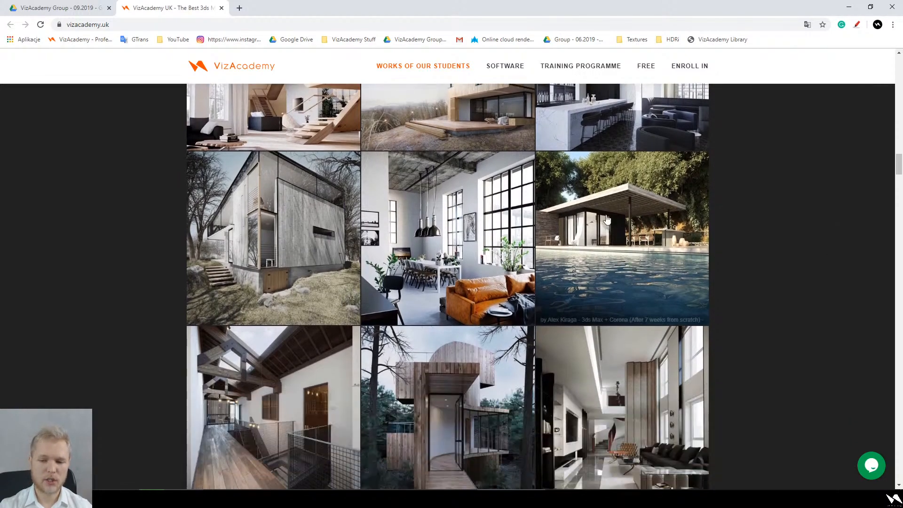
- Enlarge the swimming pool house render, view the next two student works, and close the image viewer
click(606, 219)
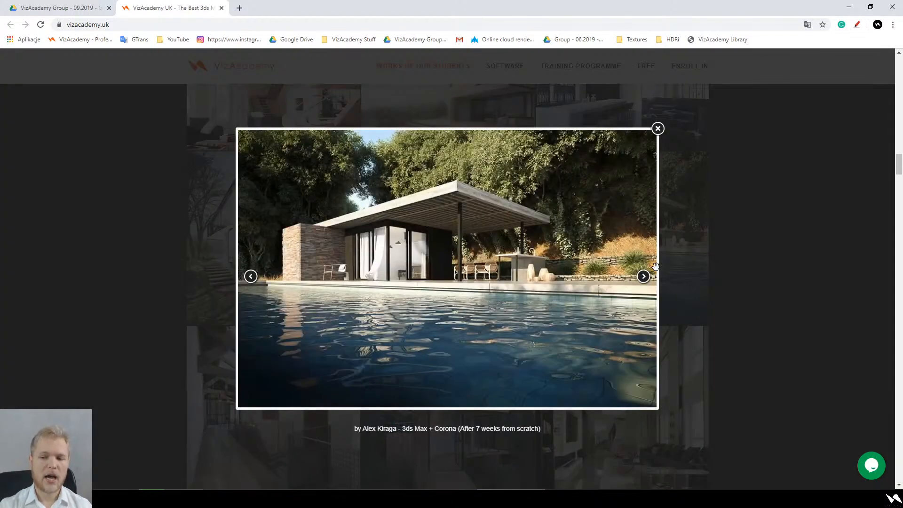
click(644, 276)
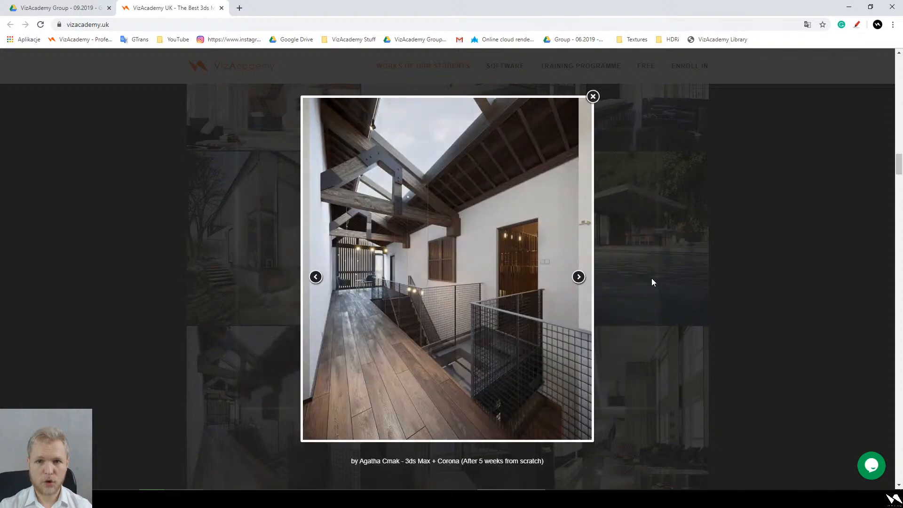
click(579, 277)
click(771, 317)
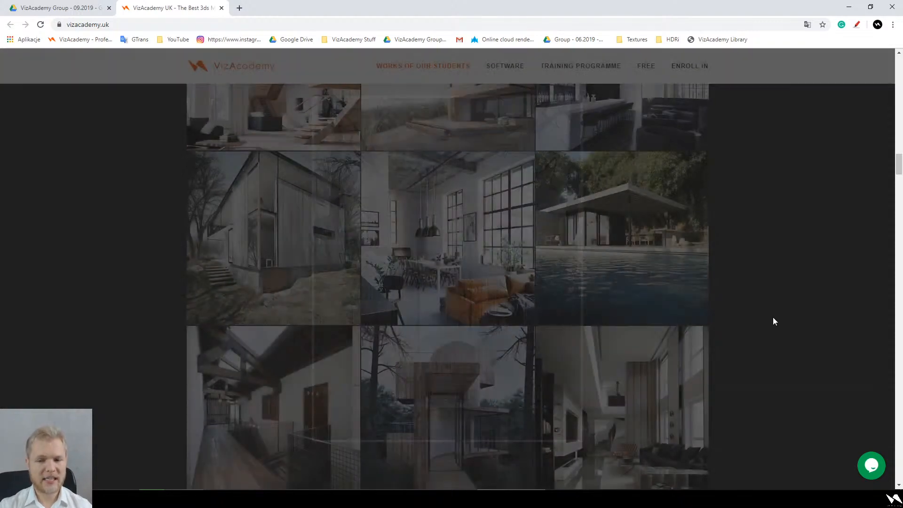
- Browse the rest of the student works gallery and view the white house with outdoor stairs enlarged
scroll(729, 267, down, 4)
scroll(729, 271, down, 3)
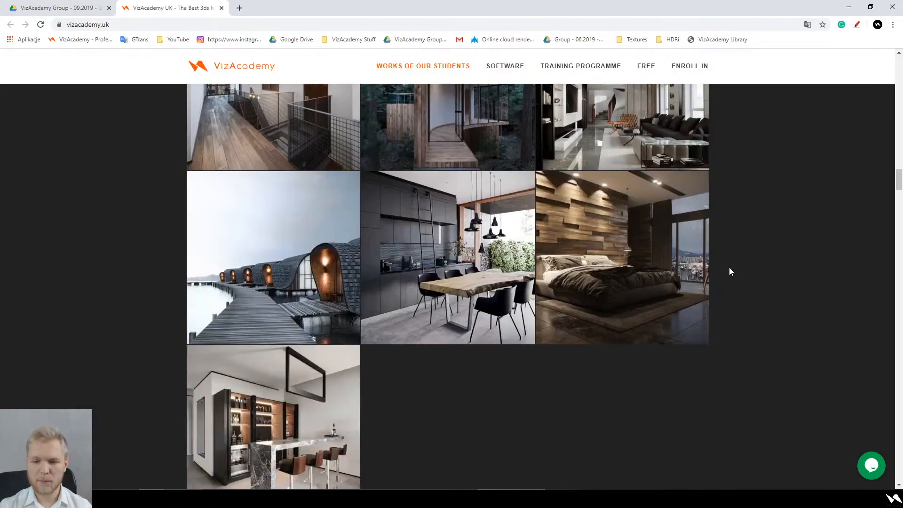
scroll(729, 271, down, 2)
scroll(730, 271, down, 1)
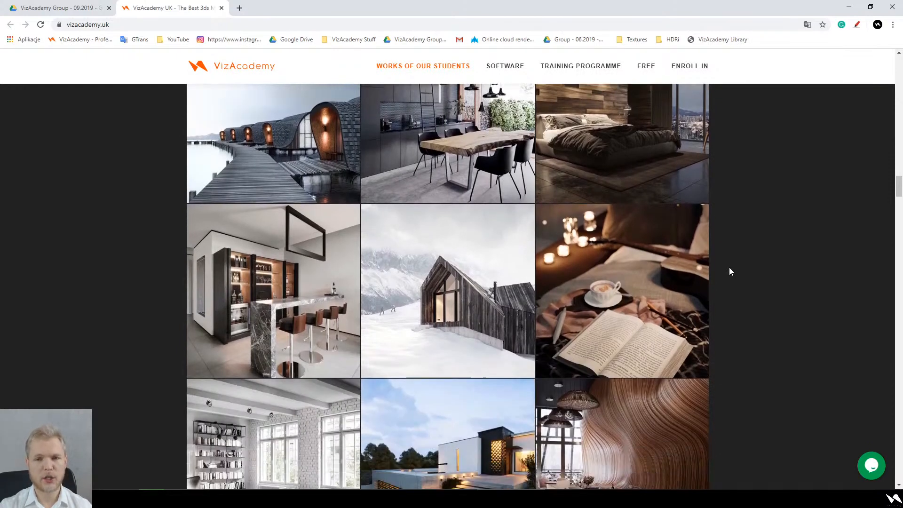
scroll(729, 271, down, 1)
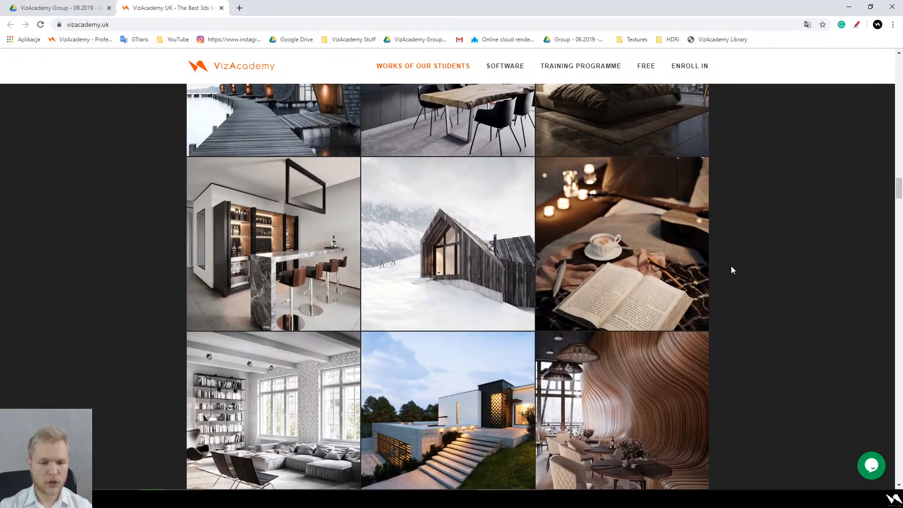
scroll(732, 265, down, 2)
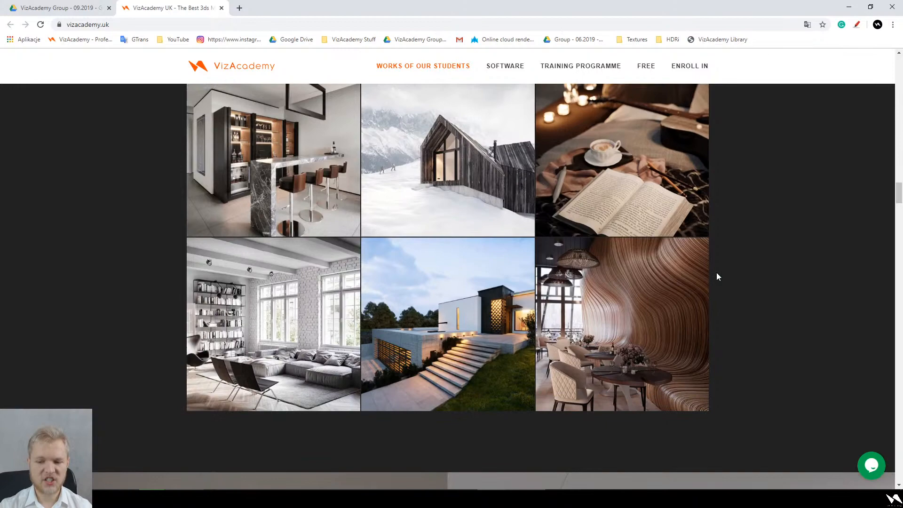
click(436, 290)
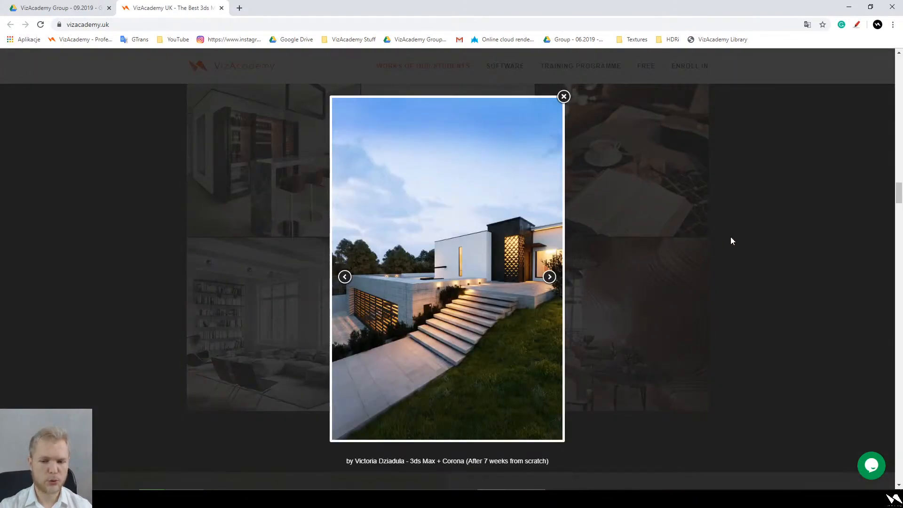
click(731, 237)
- Dismiss the website's chat pop-up and view the timber house render in the gallery's first row enlarged
scroll(731, 239, down, 4)
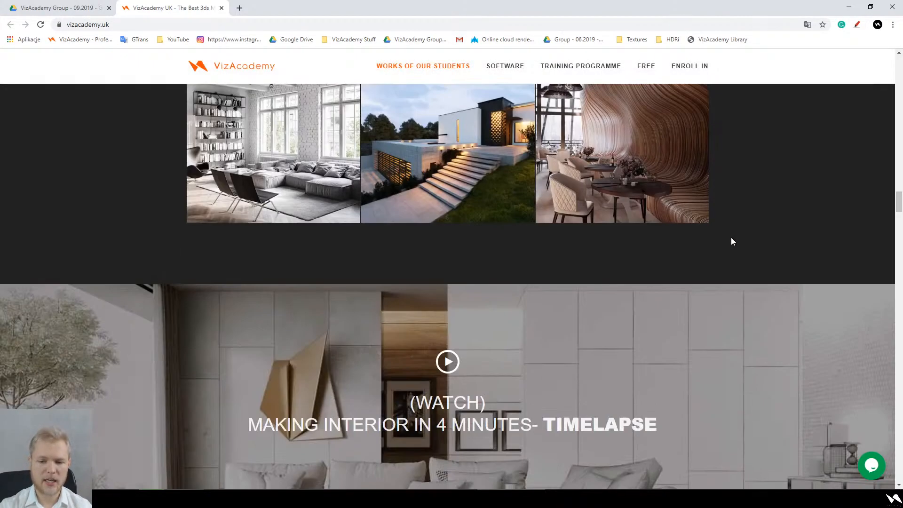
scroll(731, 241, up, 6)
scroll(729, 240, up, 5)
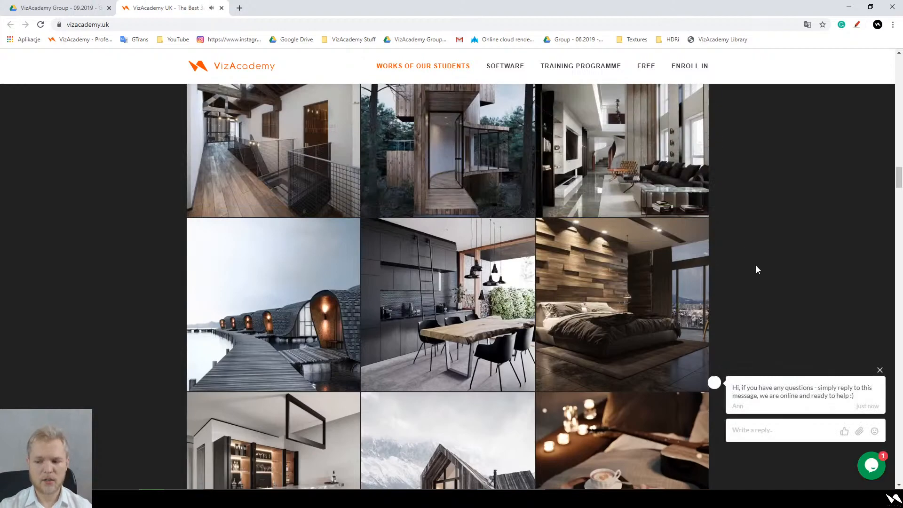
click(880, 370)
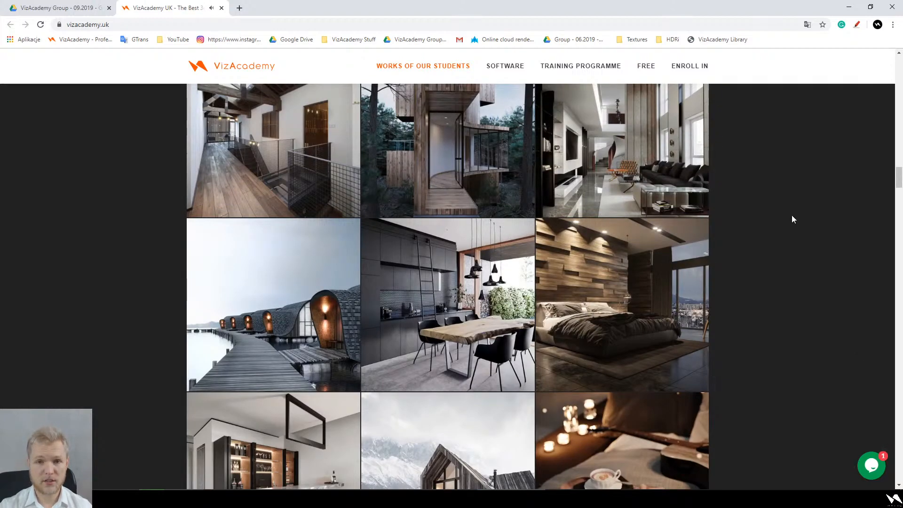
scroll(791, 215, up, 4)
scroll(791, 217, up, 3)
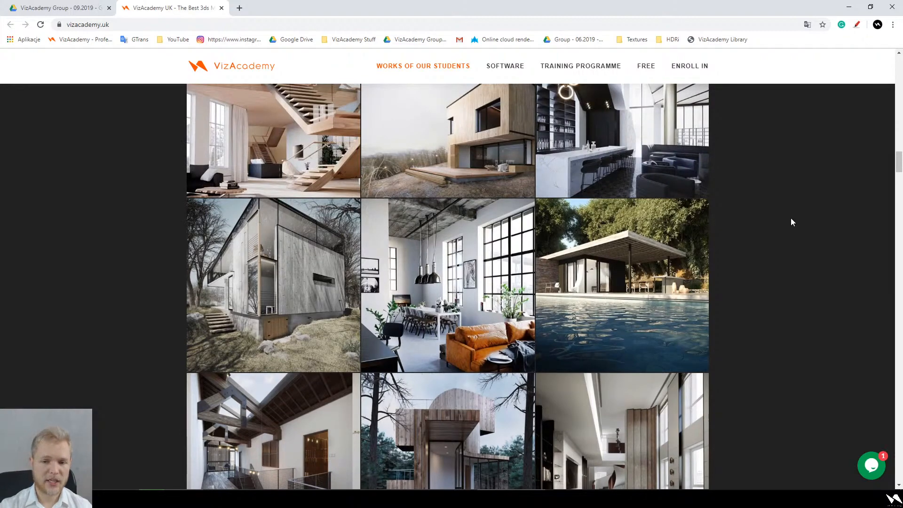
scroll(790, 222, up, 2)
click(405, 184)
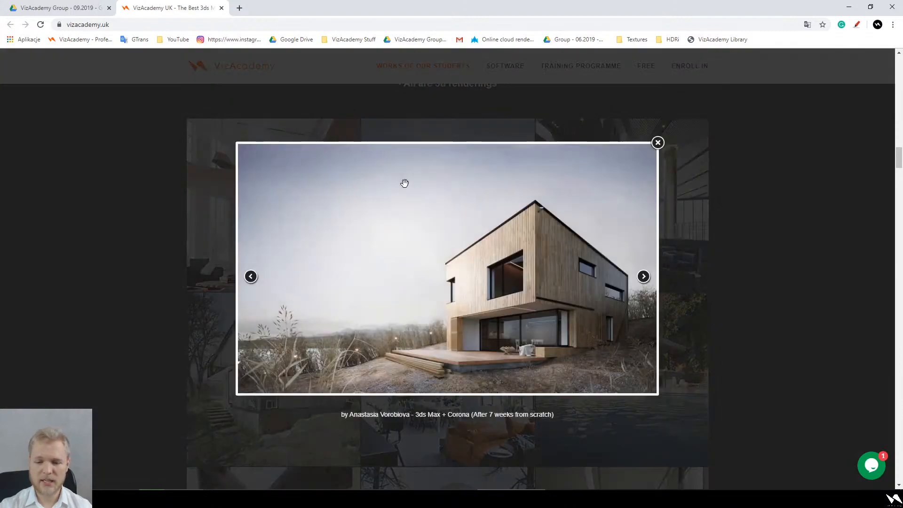
click(665, 160)
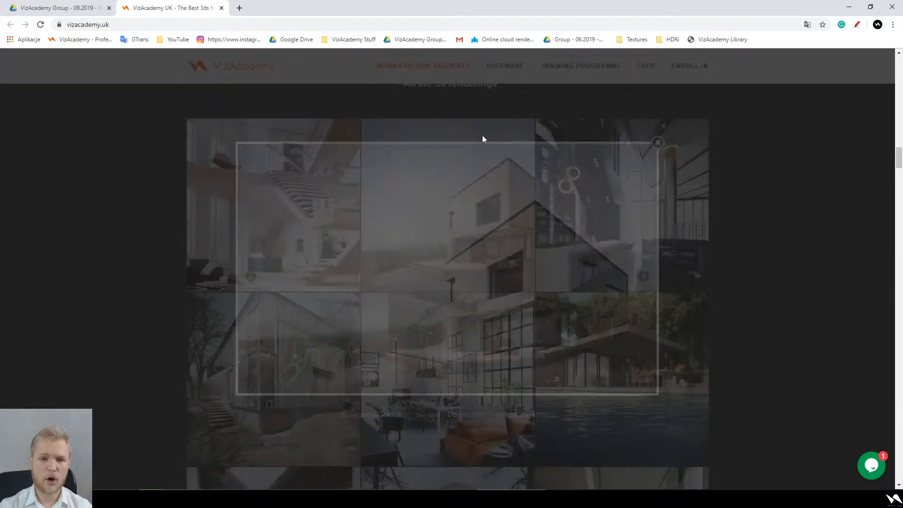
- Look at the posts on VizAcademy's Instagram profile in a new tab, and close the website and Instagram tabs
middle_click(234, 39)
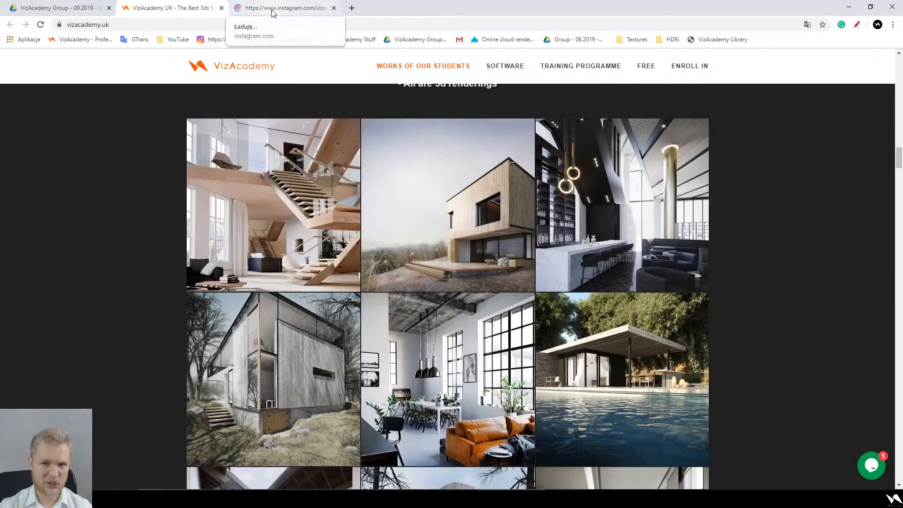
click(265, 9)
scroll(113, 170, down, 3)
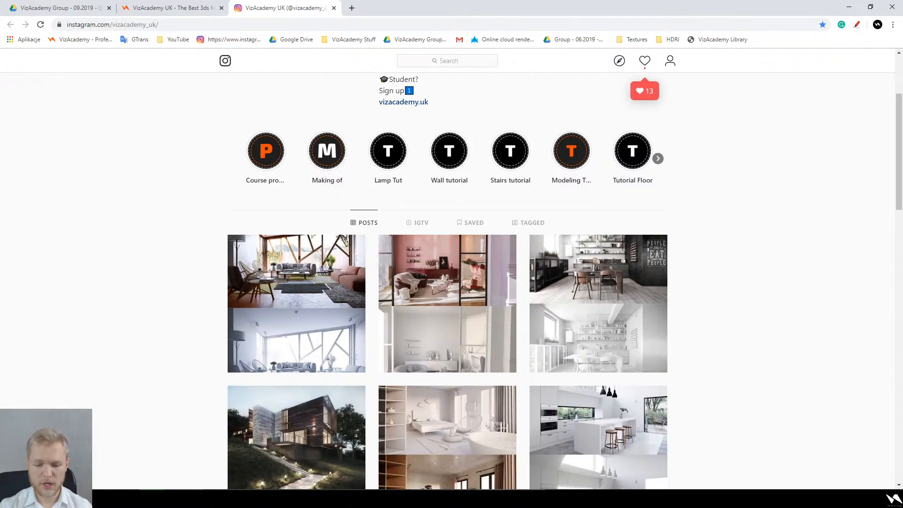
mouse_move(445, 498)
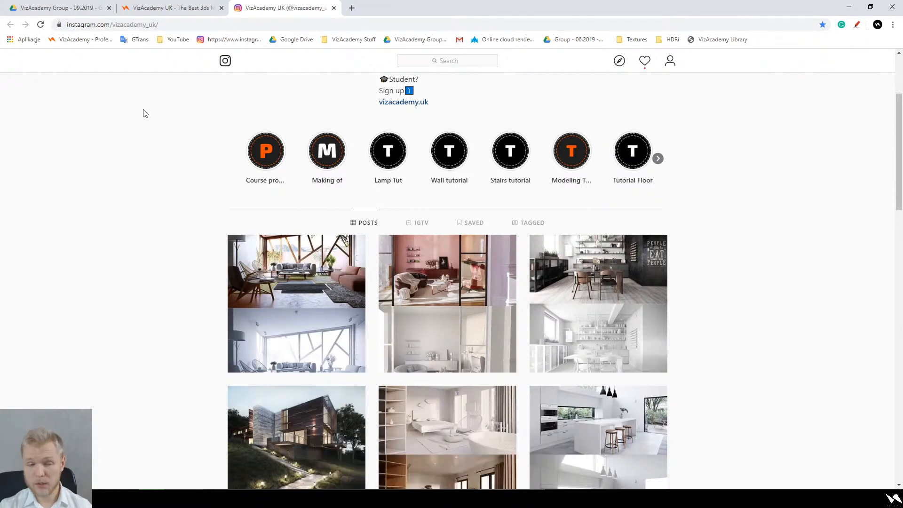
click(221, 8)
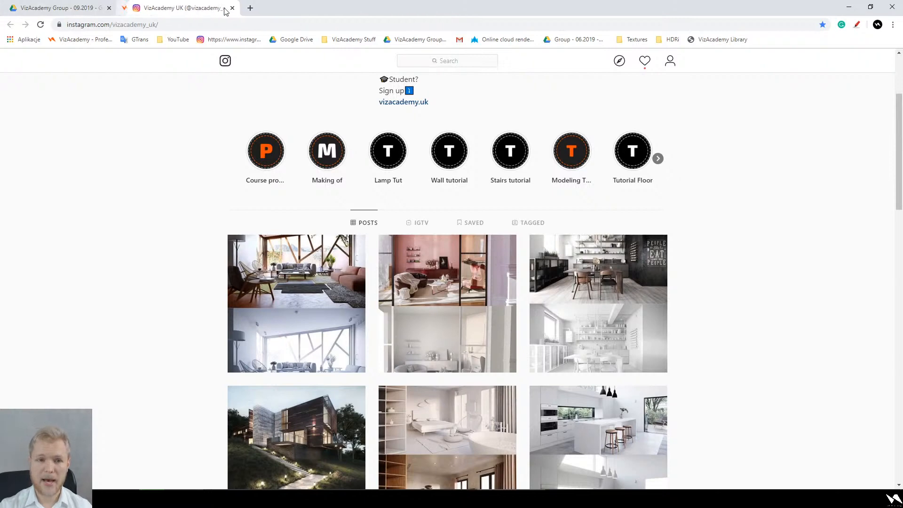
click(221, 8)
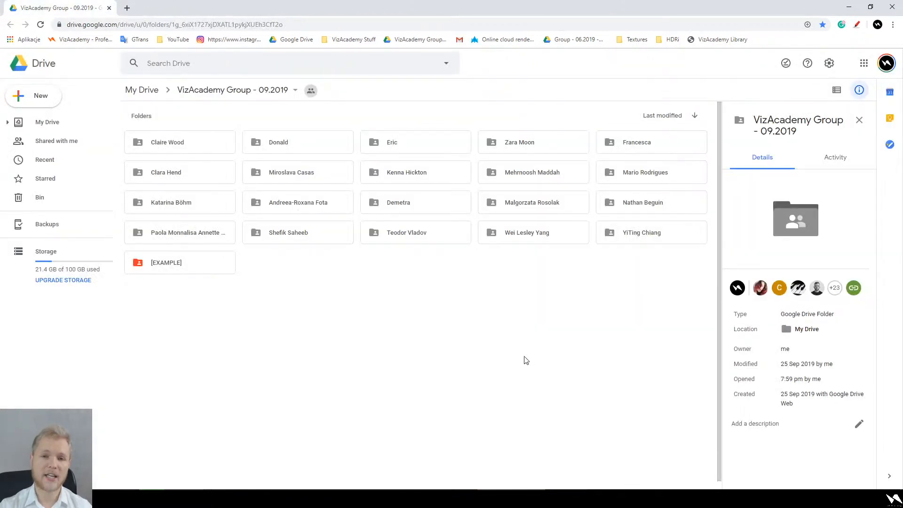
- Examine the contents of the first two student folders in the VizAcademy Group - 09.2019 folder
double_click(186, 142)
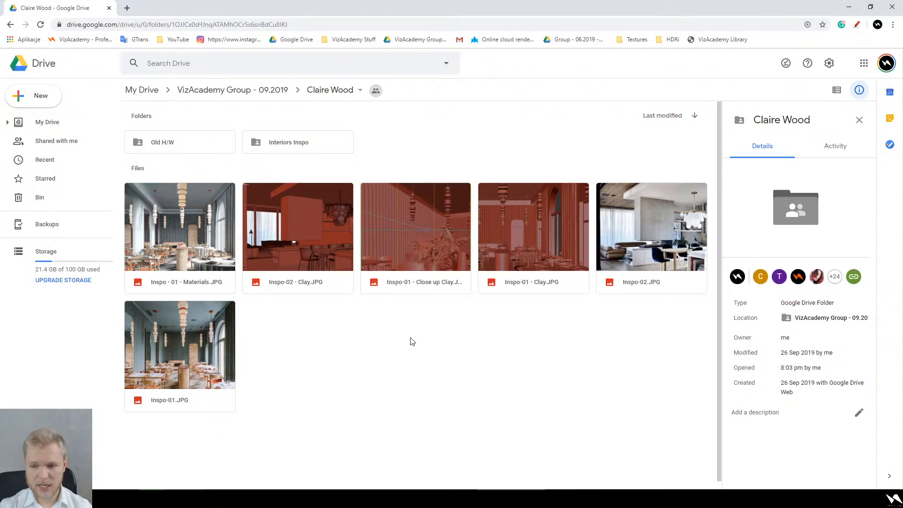
key(alt+Left)
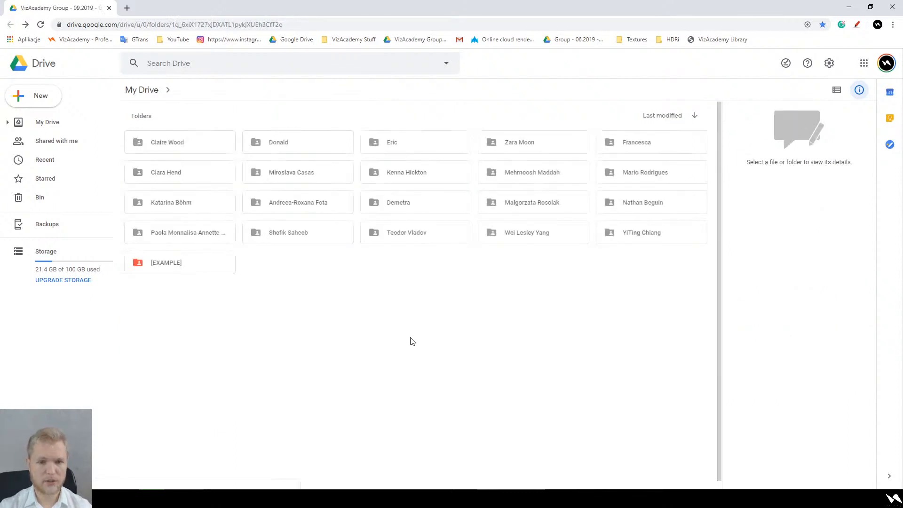
double_click(314, 138)
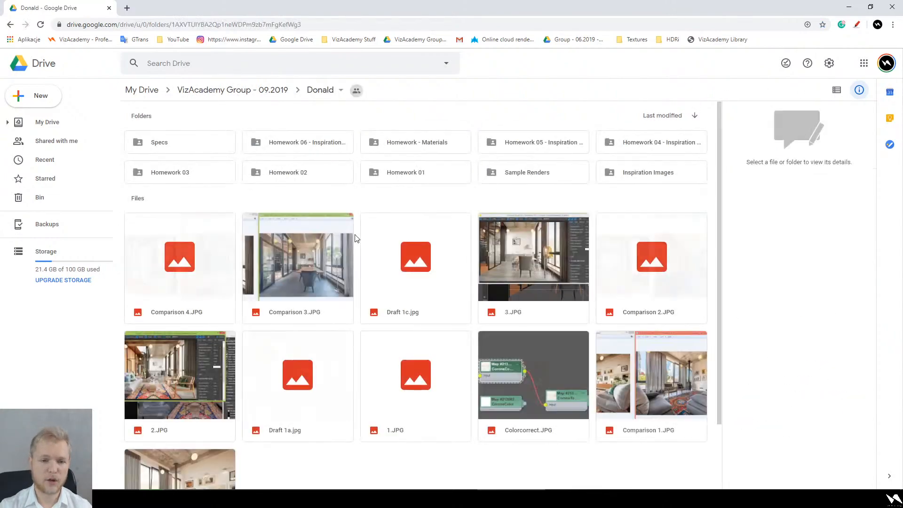
scroll(494, 373, down, 2)
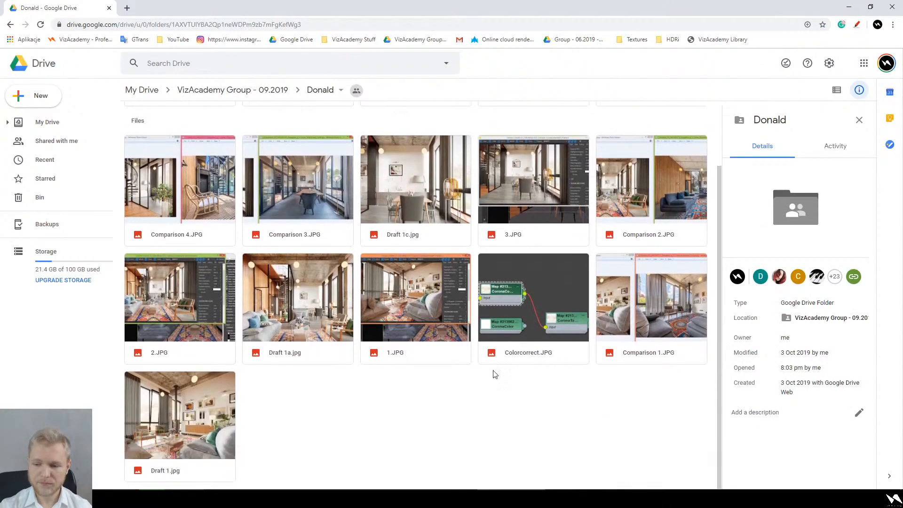
scroll(484, 419, up, 2)
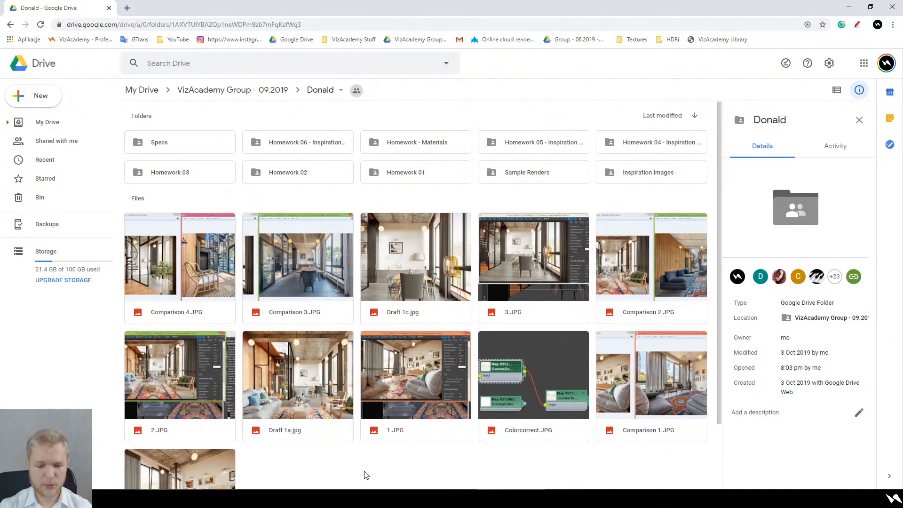
- Check the YouTube live chat messages, and open the last student folder before [EXAMPLE] in the group folder
click(444, 499)
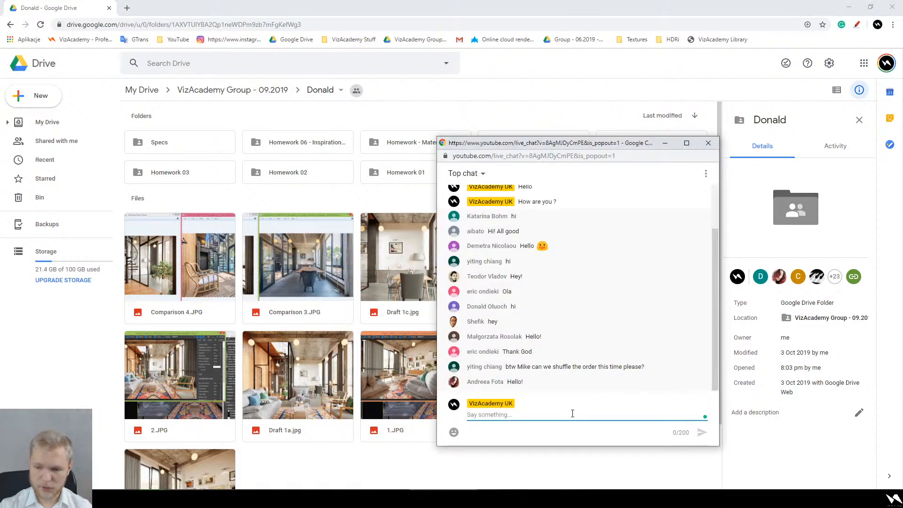
click(370, 446)
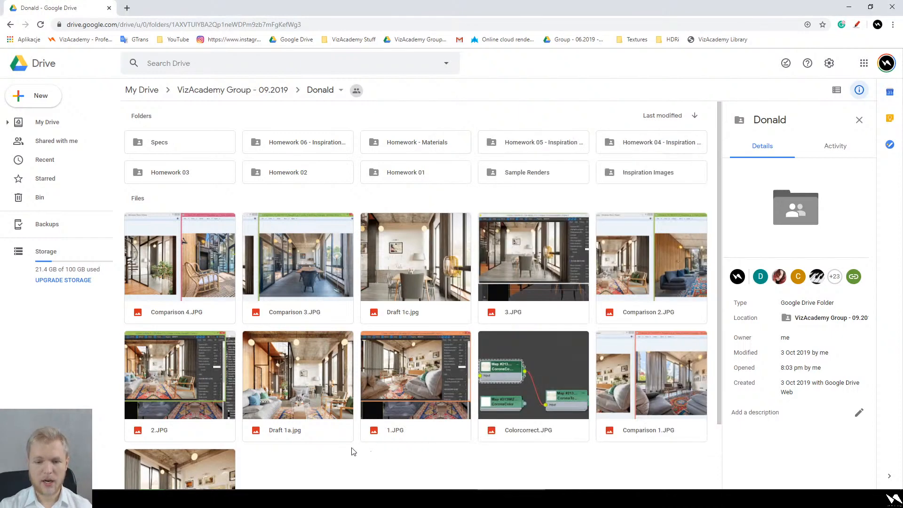
key(alt+Left)
double_click(644, 235)
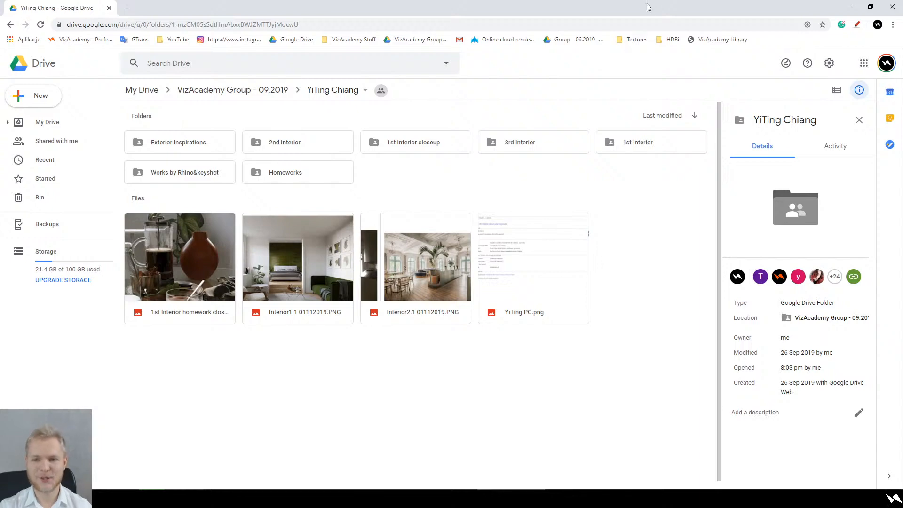
- Shrink the maximized browser window and place the live chat pop-out beside the student's homework folder
drag(647, 4, 416, 11)
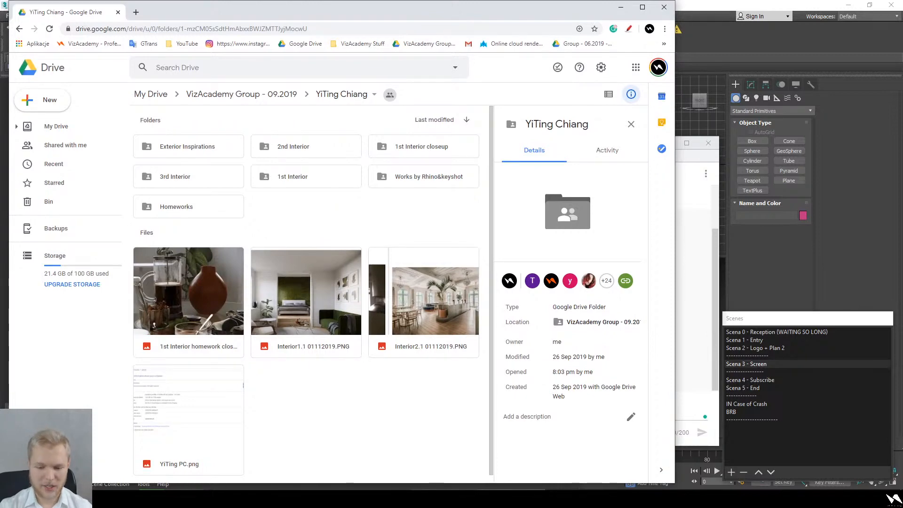
mouse_move(437, 498)
click(443, 471)
drag(525, 142, 696, 30)
drag(607, 122, 663, 127)
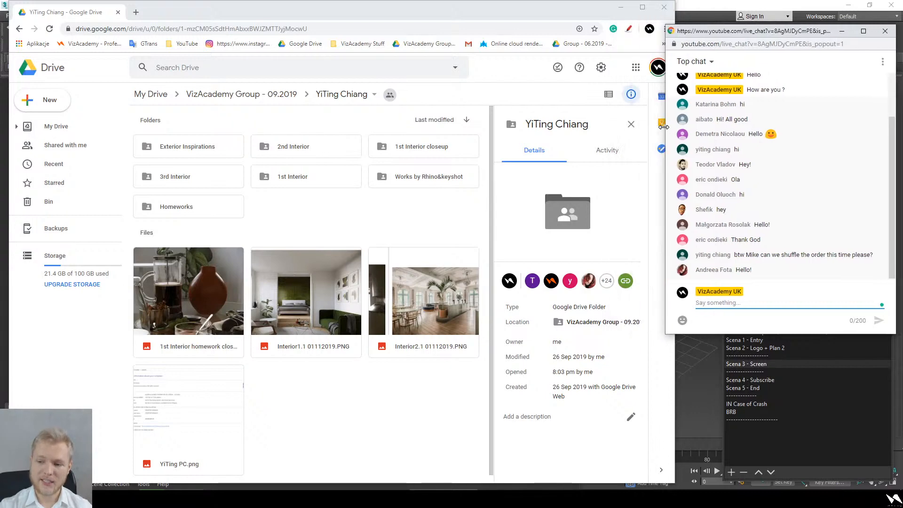
click(420, 228)
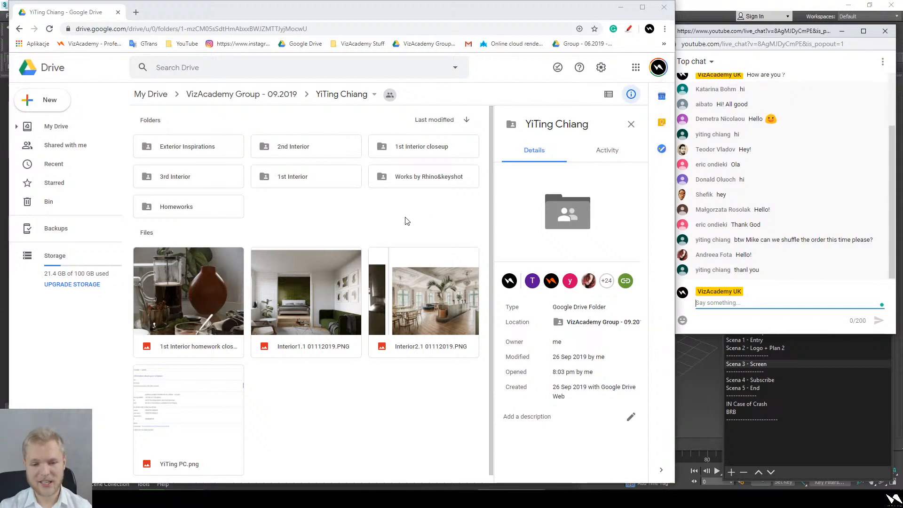
- Examine the 1st Interior homework close up01112019.jpg render enlarged, and return to the live chat message field
double_click(171, 309)
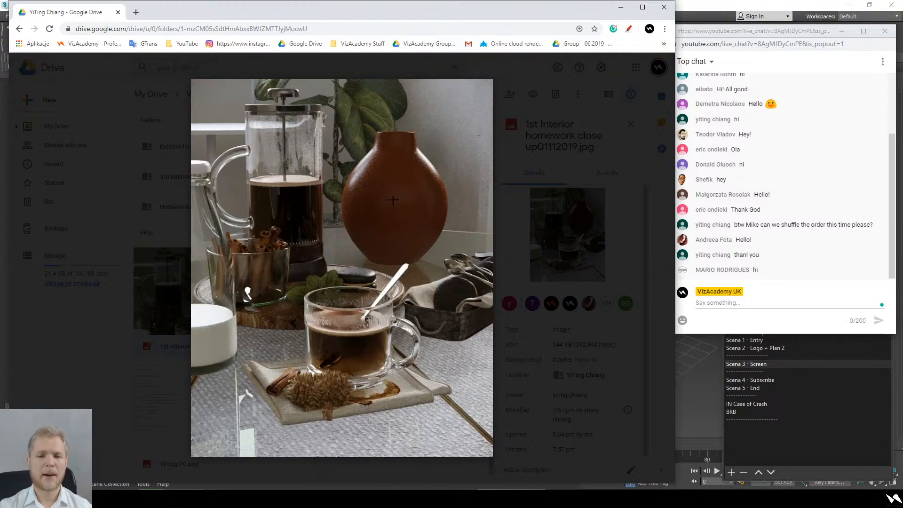
scroll(358, 85, up, 5)
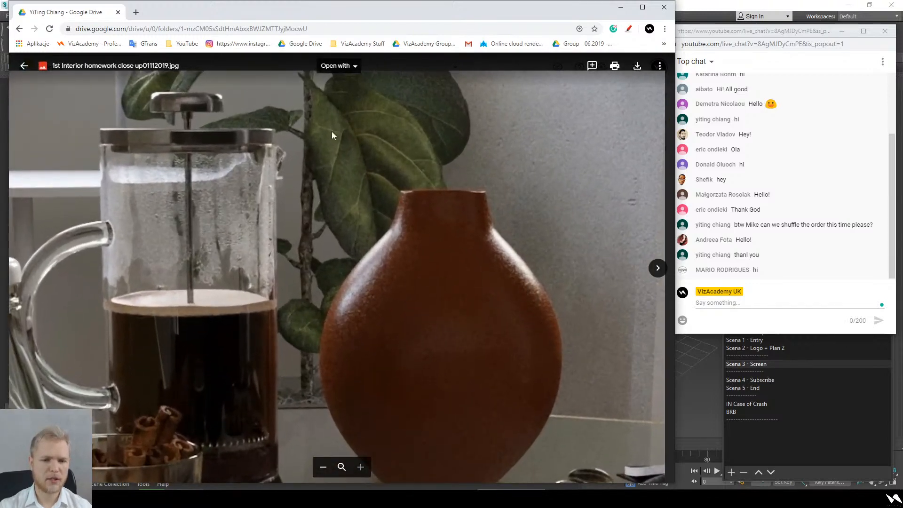
scroll(577, 197, down, 5)
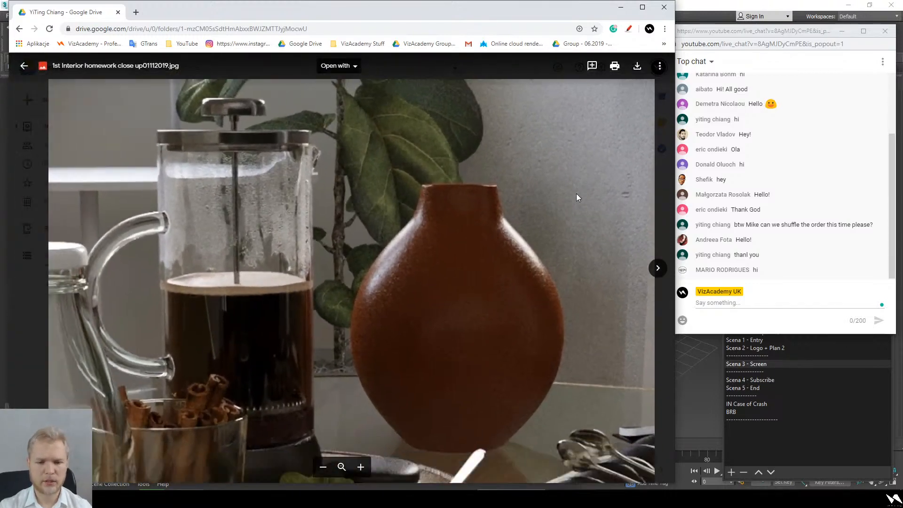
click(772, 303)
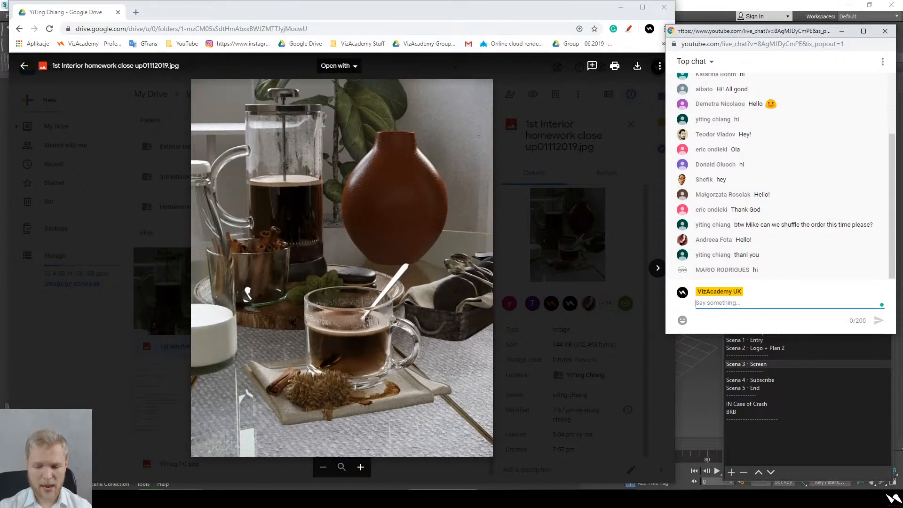
- Switch to 3ds Max and create a targeted CoronaCam camera aimed across the grid in the Perspective view
key(alt+Tab)
click(766, 98)
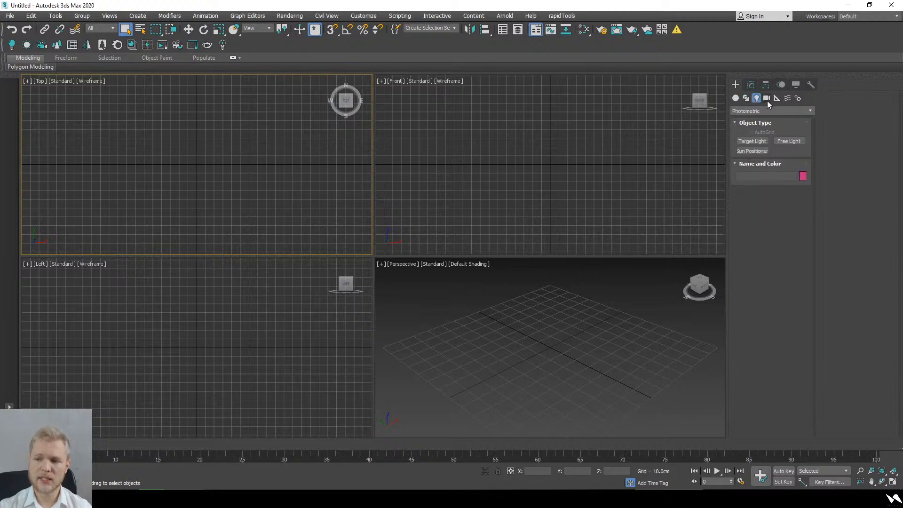
click(788, 151)
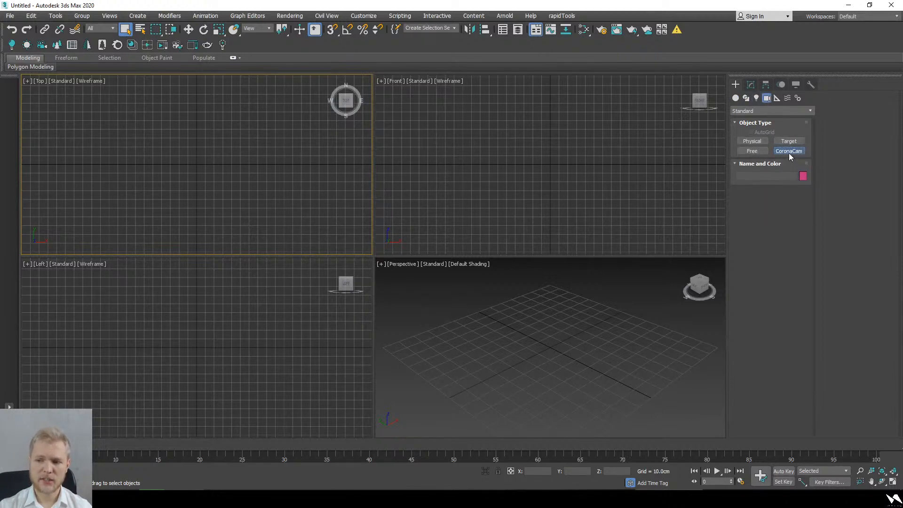
drag(464, 399, 599, 294)
right_click(595, 374)
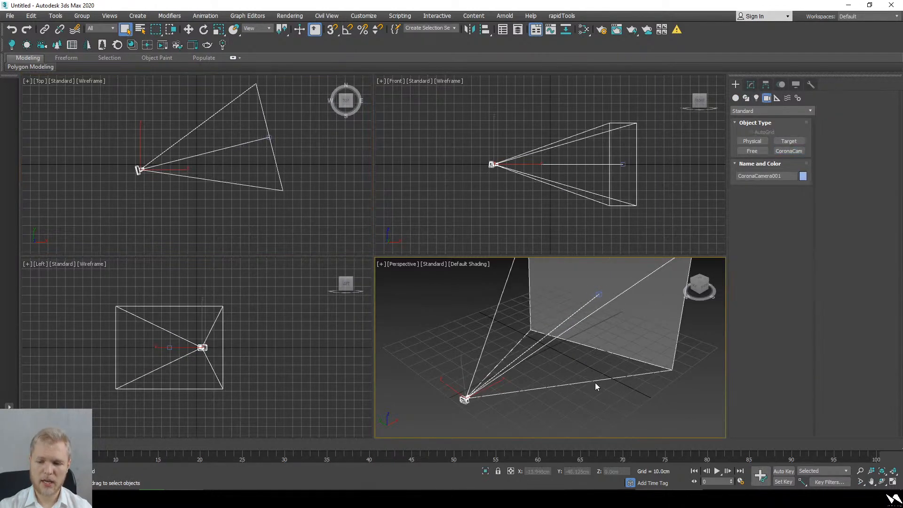
- Raise the Corona camera together with its target about 35 cm, and open the camera's parameters
scroll(566, 351, down, 3)
middle_drag(562, 348, 560, 360)
key(w)
click(535, 349)
click(531, 362)
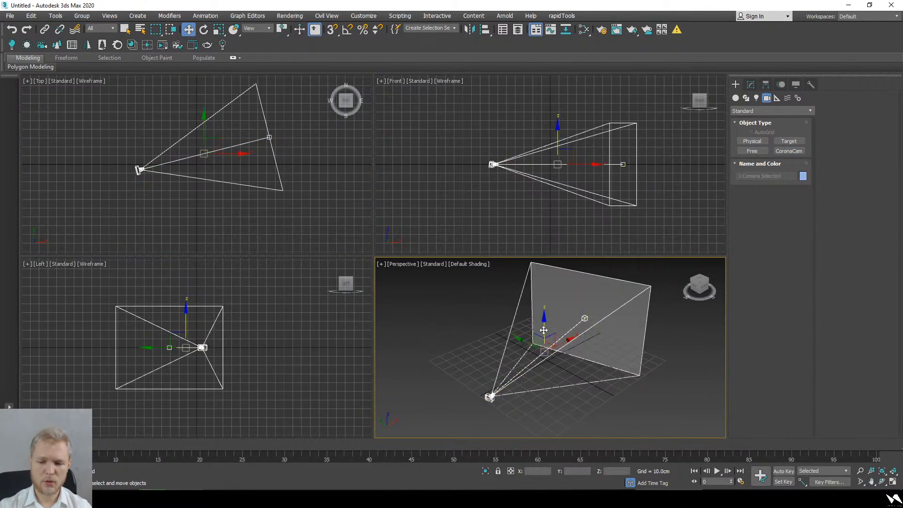
drag(490, 380, 487, 340)
click(500, 360)
click(485, 355)
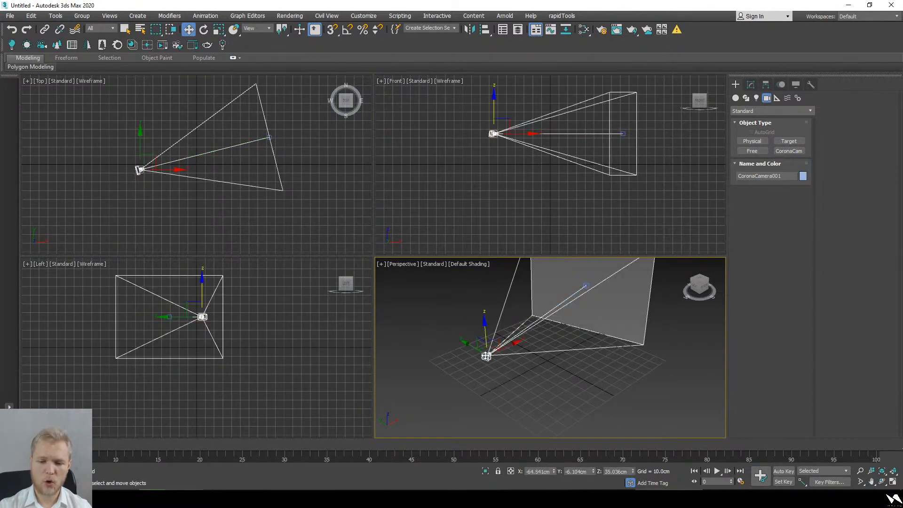
click(750, 85)
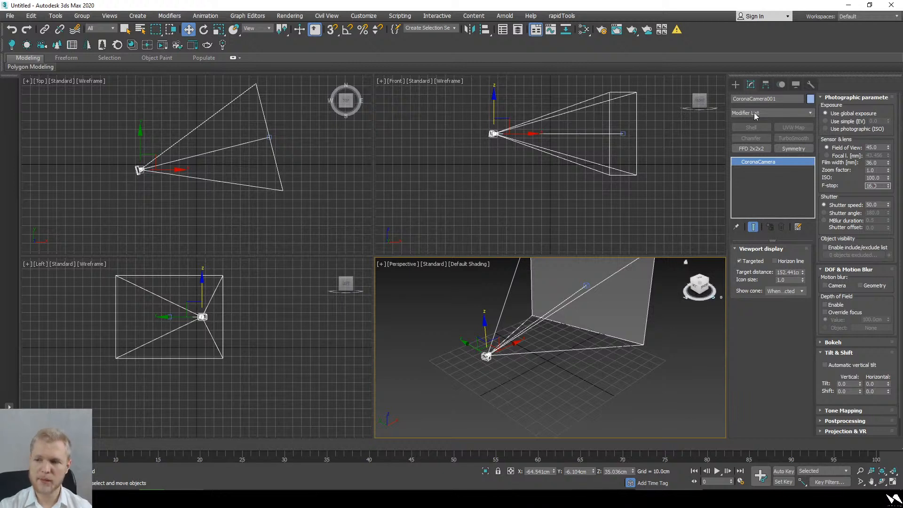
- Create a tall box about 5.3 by 5.7 cm and 82.5 cm high just in front of the camera
click(736, 85)
click(778, 150)
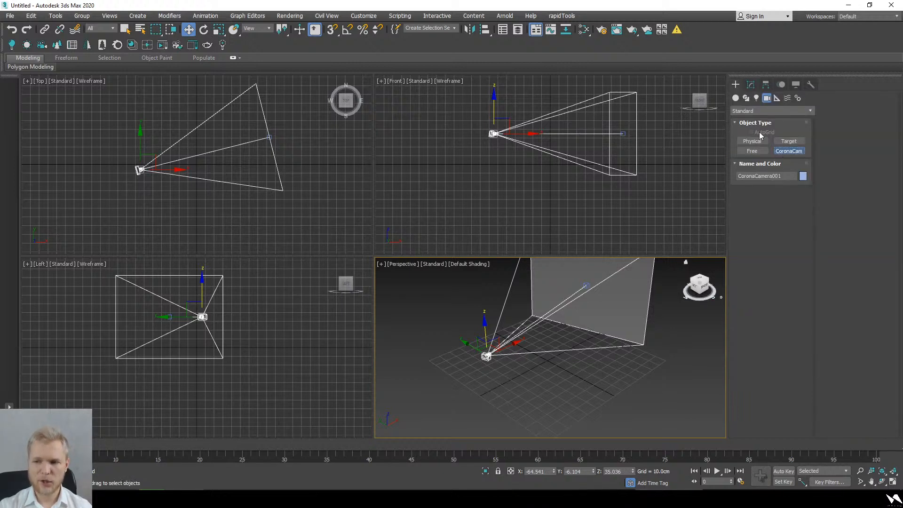
click(735, 98)
click(752, 141)
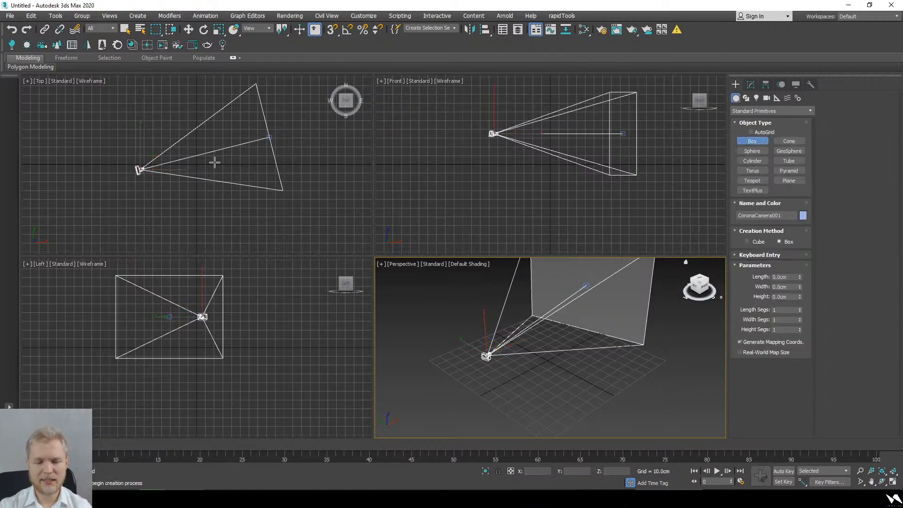
scroll(156, 169, up, 2)
drag(155, 163, 162, 172)
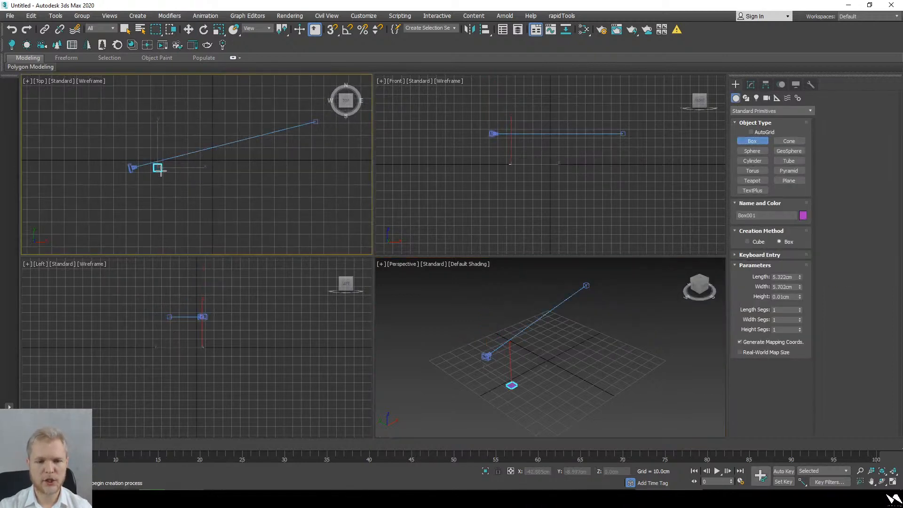
click(159, 73)
right_click(574, 355)
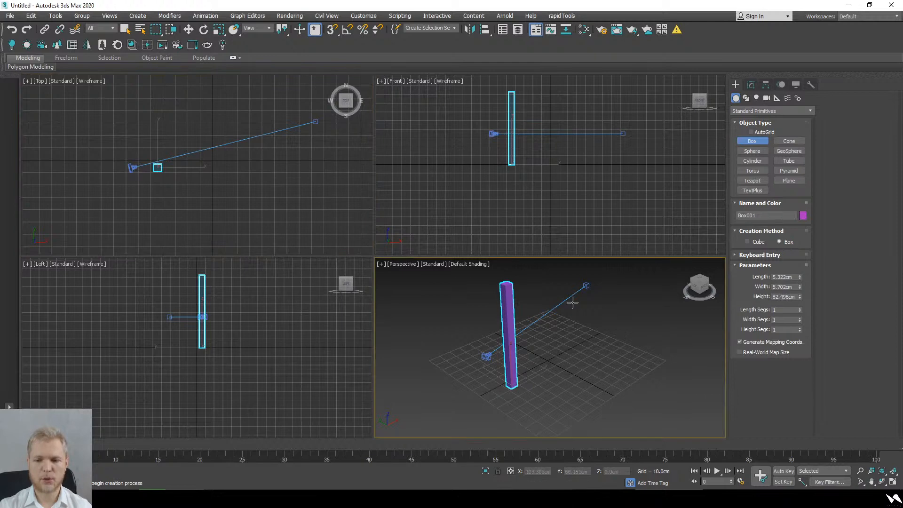
- Show the Perspective view through the Corona camera and shift the foreground box slightly away from its line of sight
key(c)
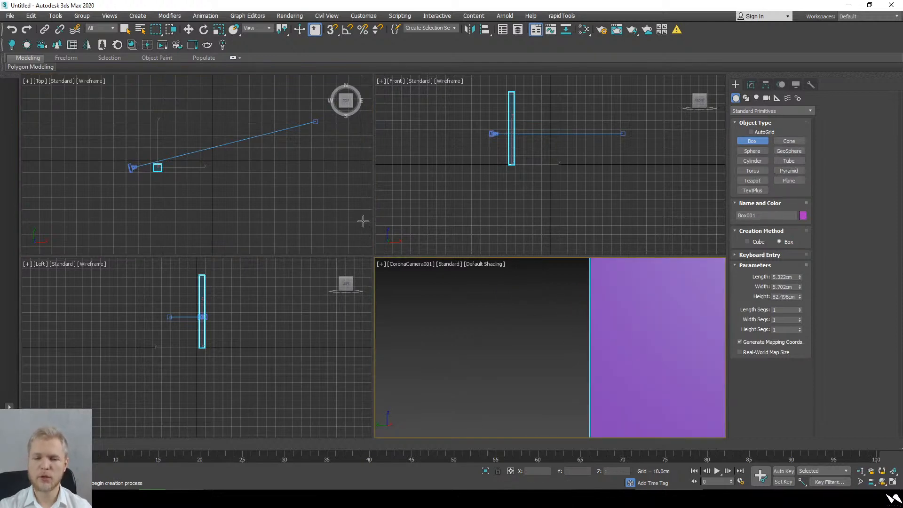
key(w)
scroll(155, 167, up, 3)
drag(153, 151, 158, 160)
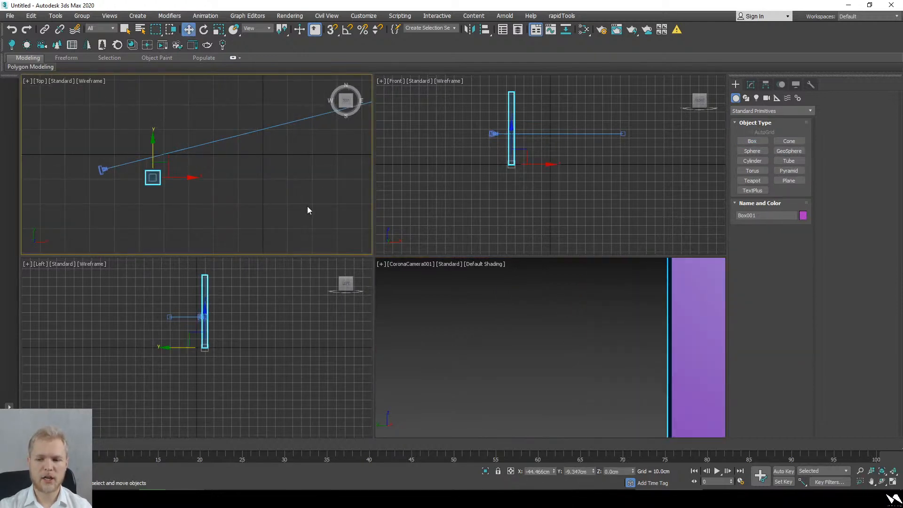
- Create a second tall box, about 8.6 by 7 cm in plan, at the camera's target
scroll(307, 206, down, 4)
middle_drag(306, 206, 250, 225)
click(747, 142)
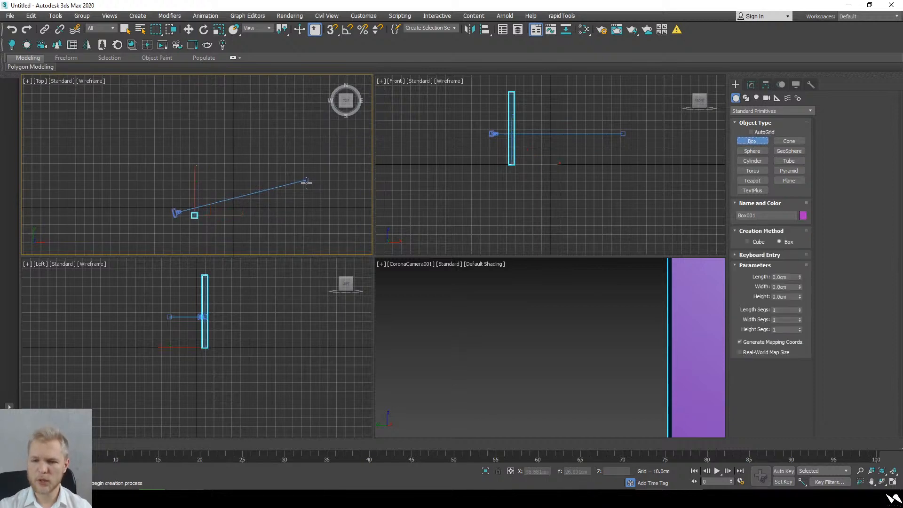
drag(304, 176, 309, 182)
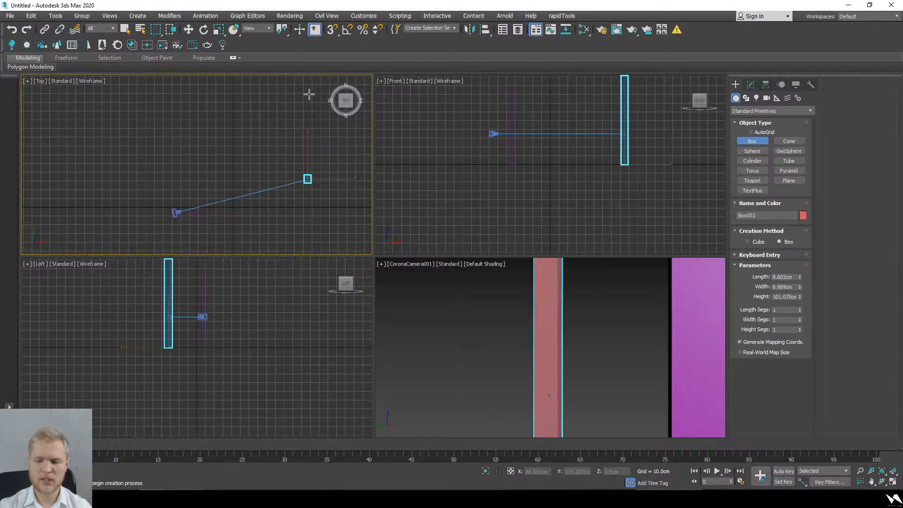
click(310, 78)
key(w)
- Create another tall box about 9.1 by 3.8 cm and 110 cm high well behind the camera's target
middle_drag(317, 161, 252, 175)
click(762, 142)
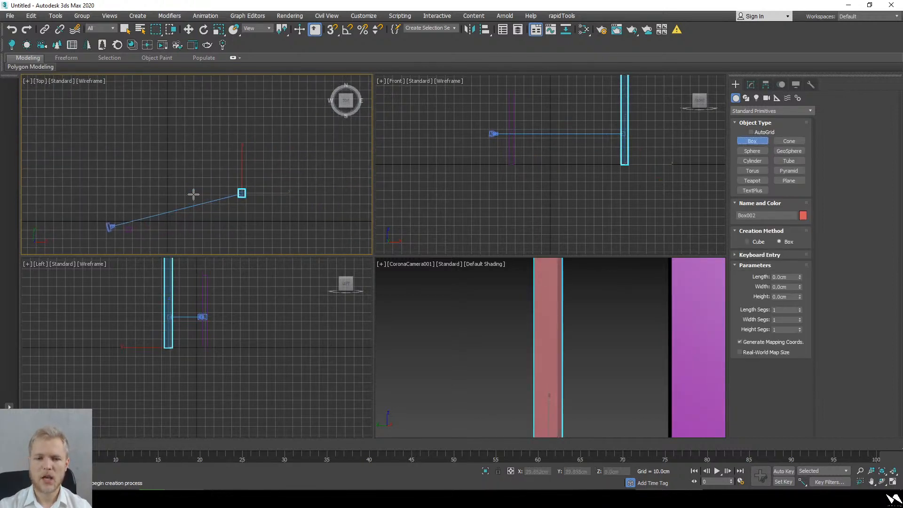
middle_drag(194, 196, 164, 203)
mouse_move(308, 148)
mouse_down()
mouse_move(328, 157)
mouse_move(312, 156)
mouse_up()
right_click(625, 305)
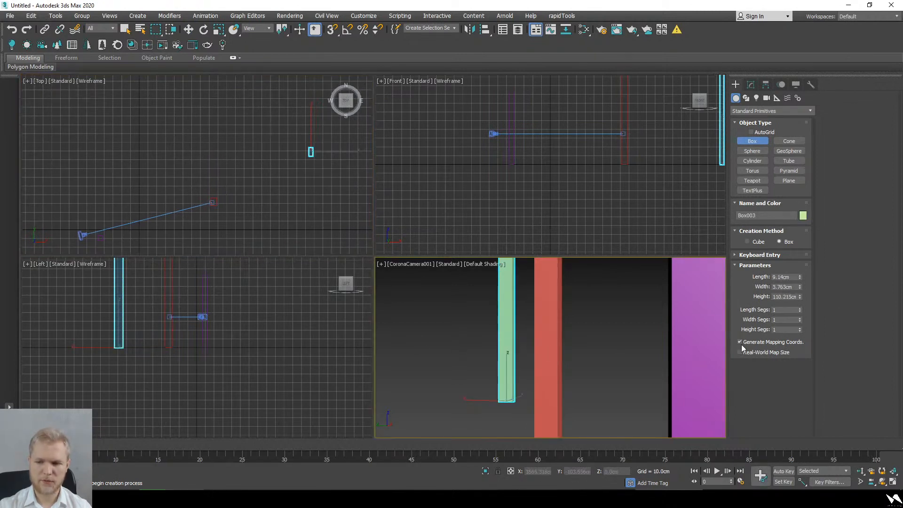
- Replace the middle box at the camera's target with a teapot about 17.9 cm in radius
click(550, 320)
right_click(551, 323)
click(551, 322)
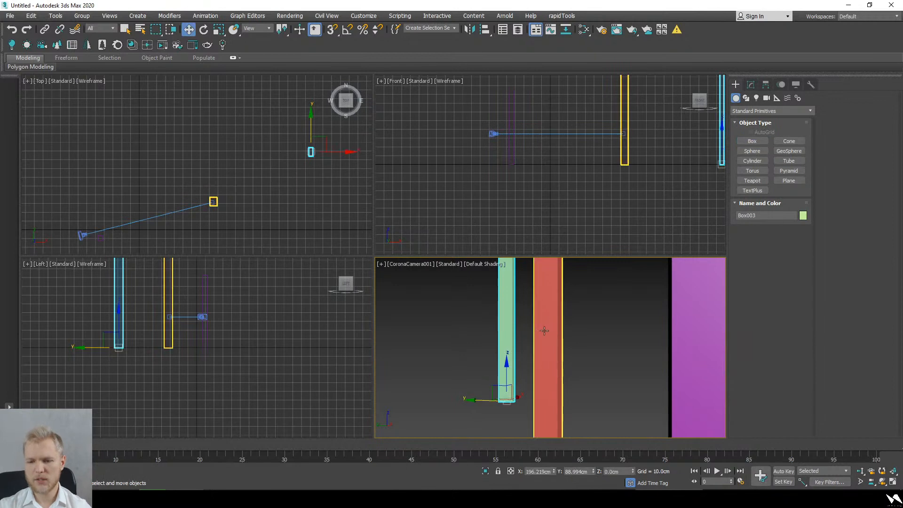
key(Delete)
click(752, 181)
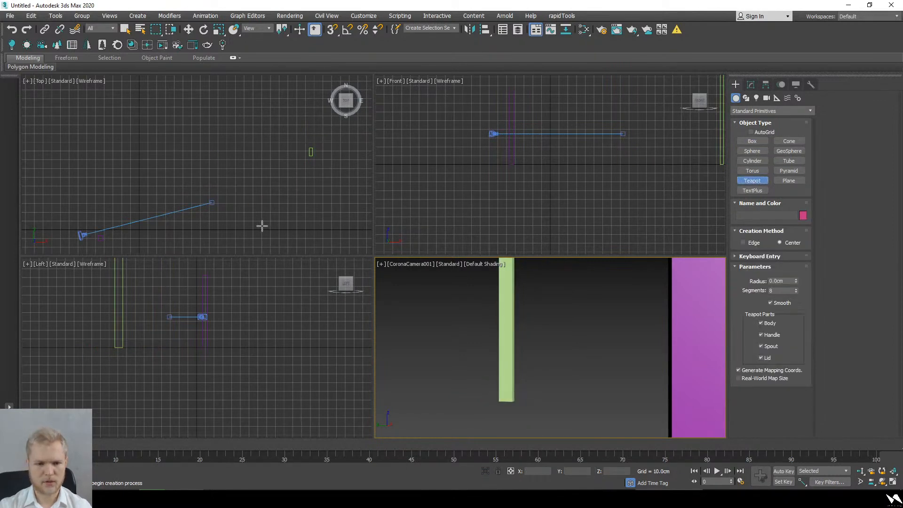
drag(212, 202, 217, 185)
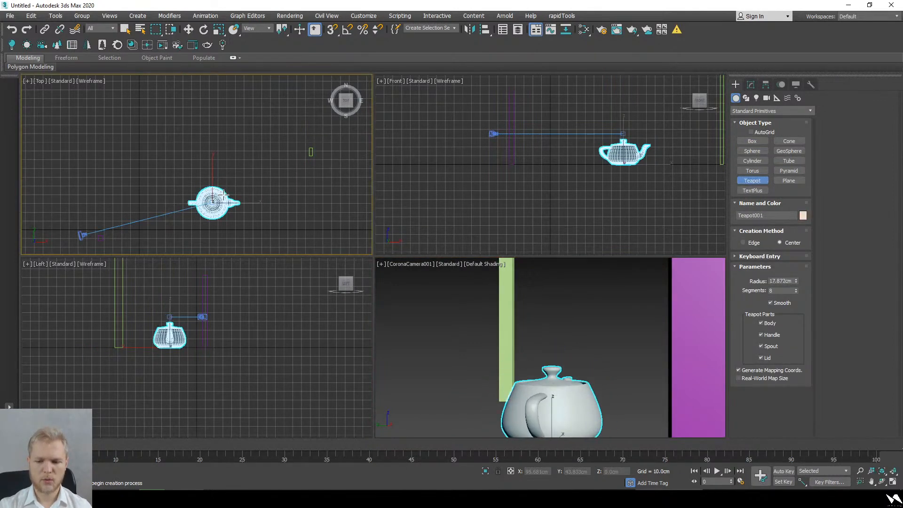
right_click(615, 419)
- Raise the teapot into the camera's frame, rotate it about 120 degrees around Z, and show safe frames
drag(558, 419, 558, 353)
key(e)
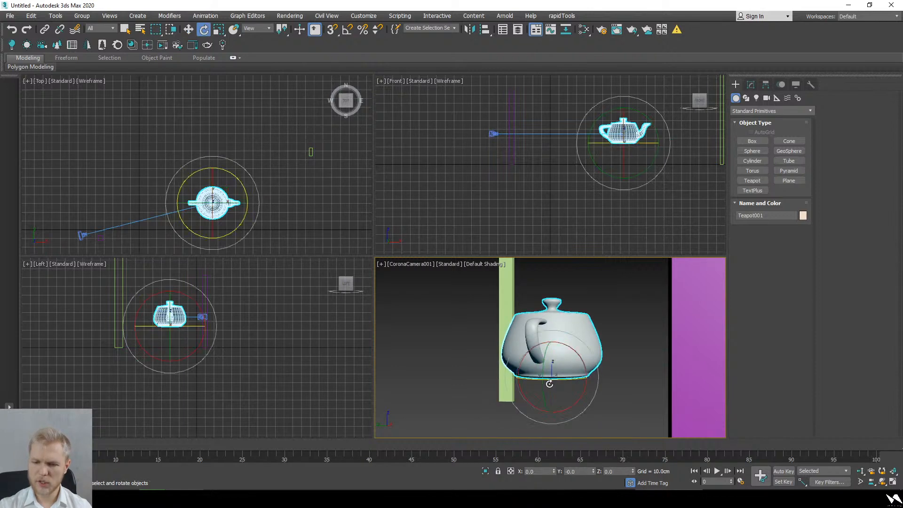
drag(583, 391, 604, 364)
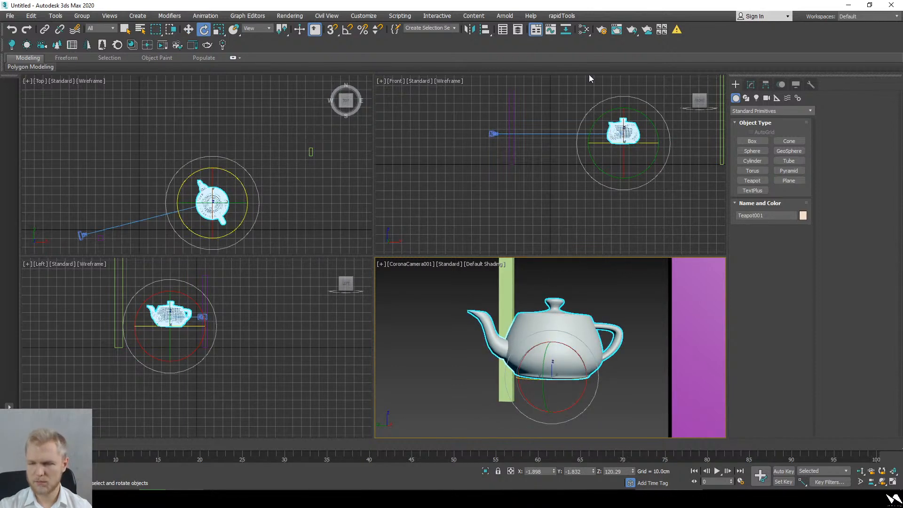
key(shift+f)
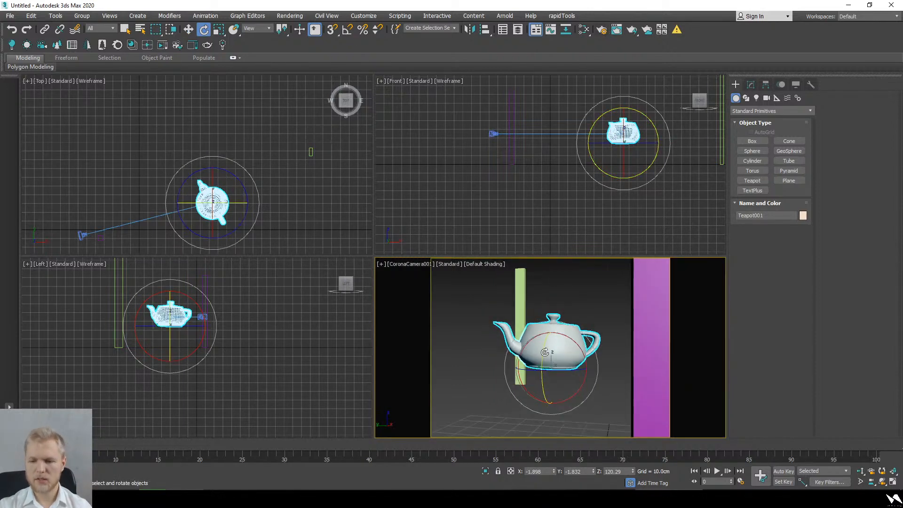
- Open the render setup's scene settings clear of the camera view, and enable depth of field on the Corona camera
click(601, 30)
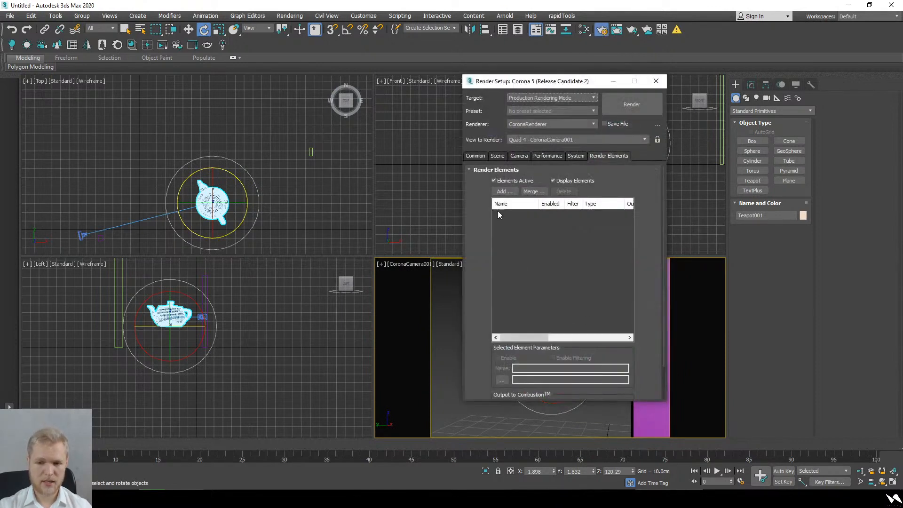
click(505, 156)
drag(530, 88, 312, 87)
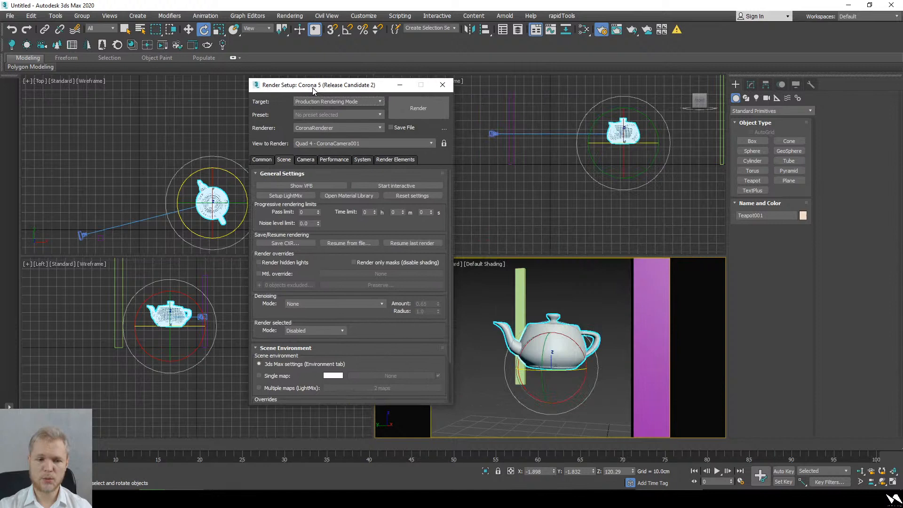
click(80, 235)
click(751, 85)
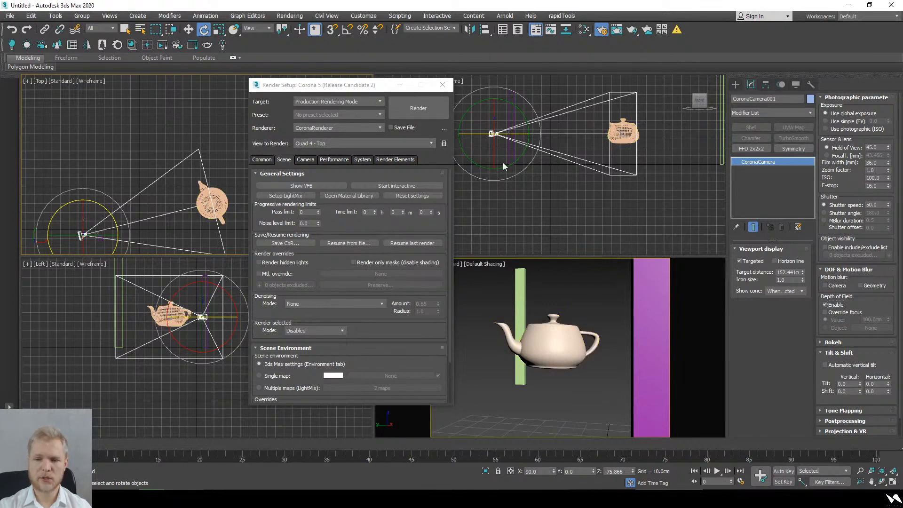
click(262, 377)
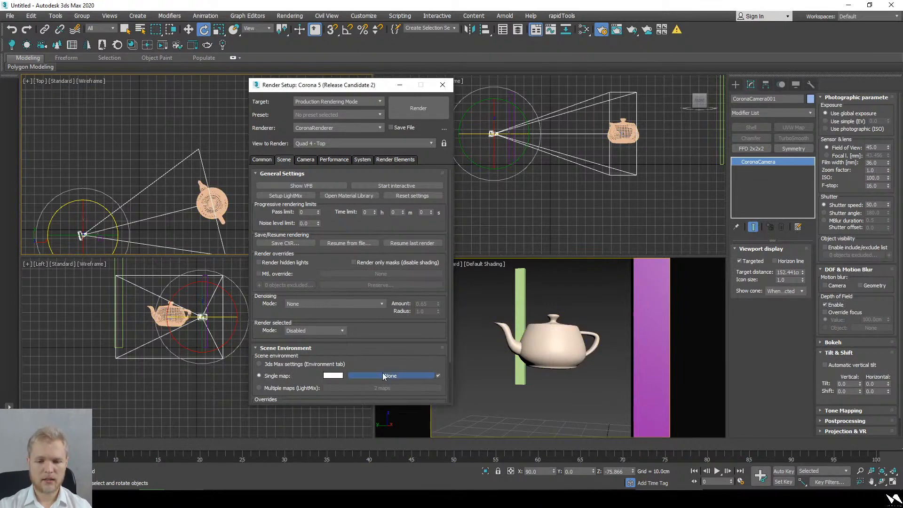
click(368, 374)
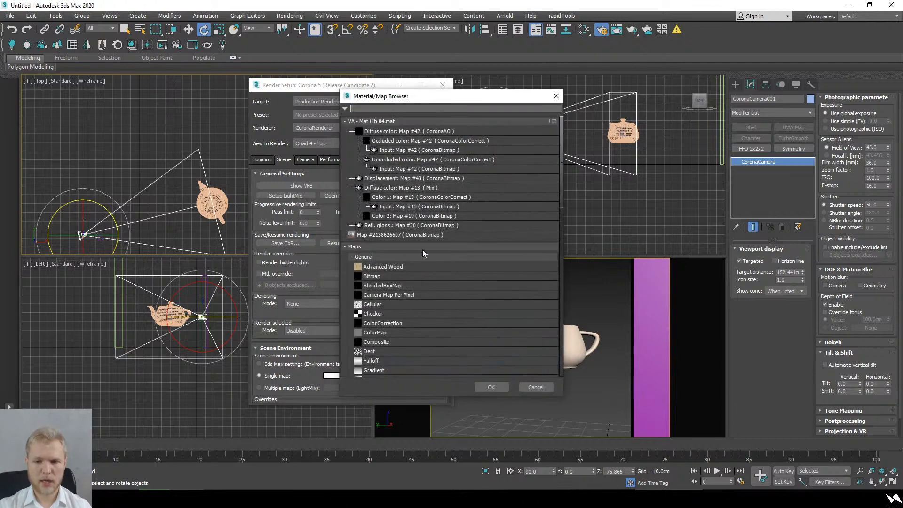
double_click(402, 232)
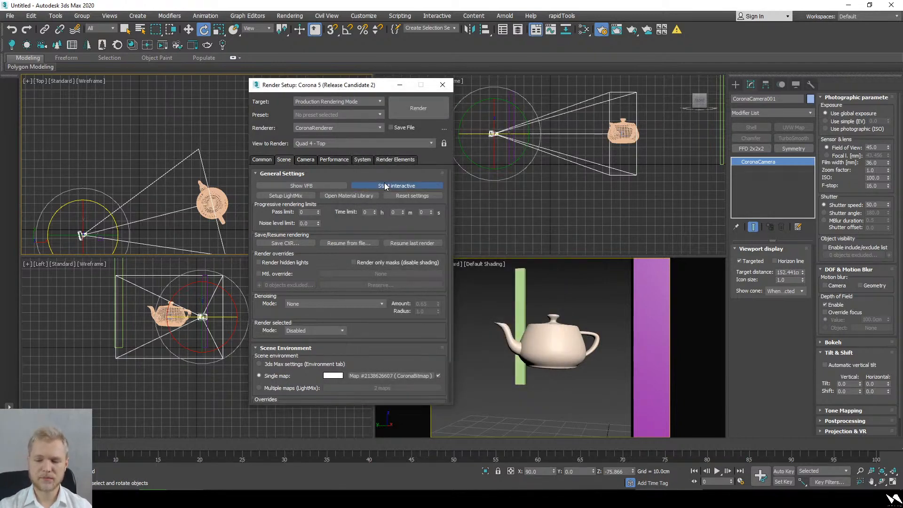
- Start interactive rendering of the camera view and place the frame buffer clear of the other windows
click(384, 185)
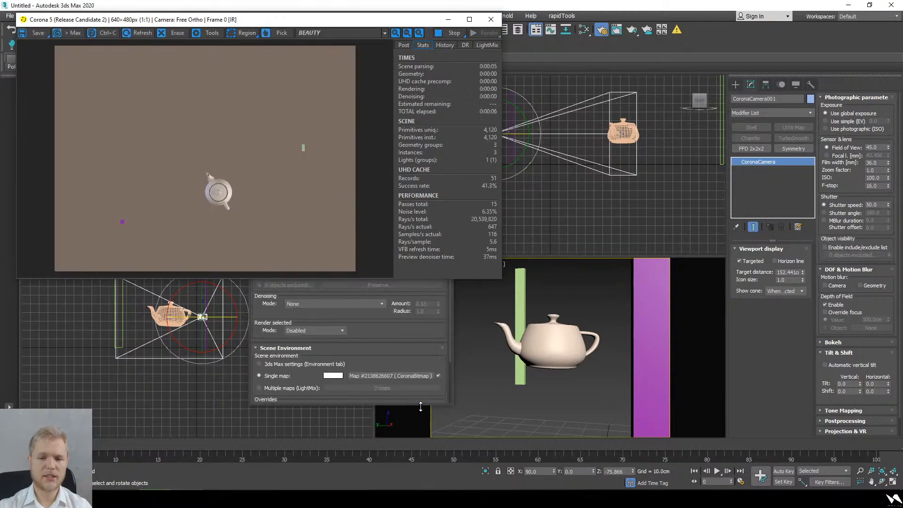
click(576, 315)
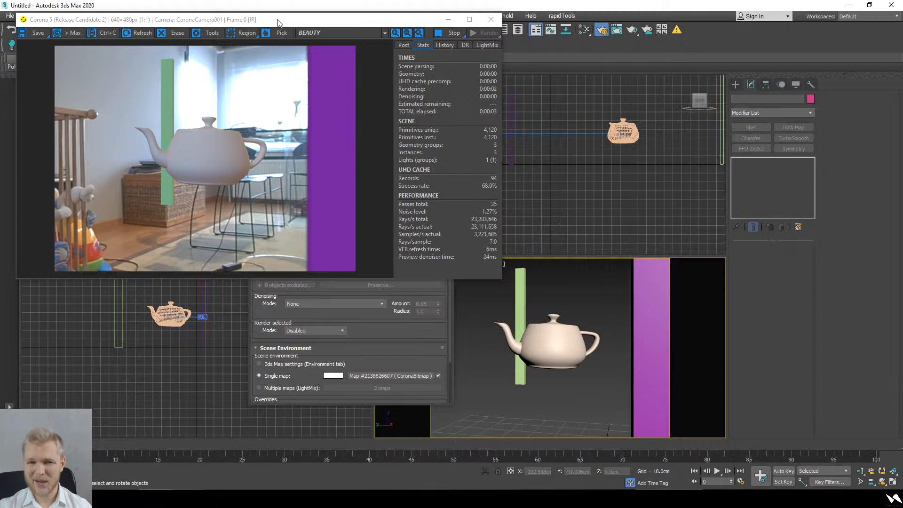
drag(279, 22, 316, 43)
- Enable a black direct visibility override for the scene environment and check the rendered image
drag(317, 374, 327, 334)
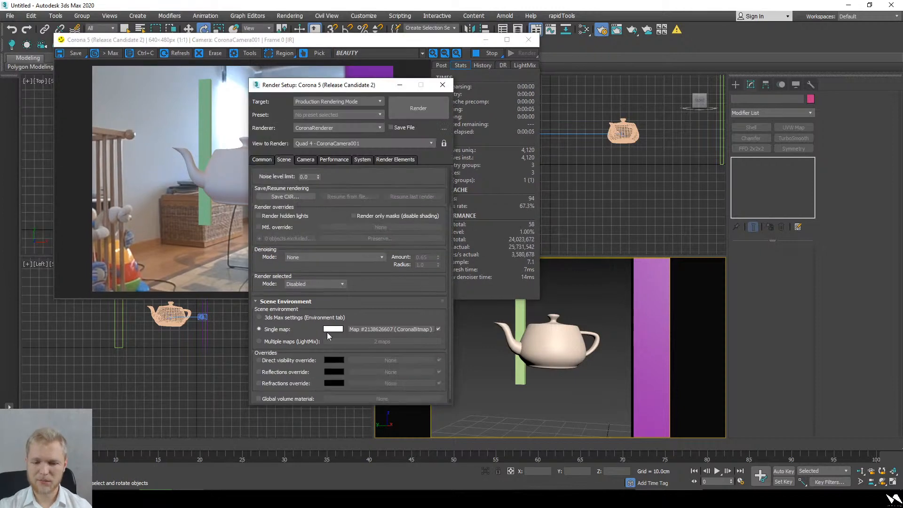
click(283, 360)
click(168, 184)
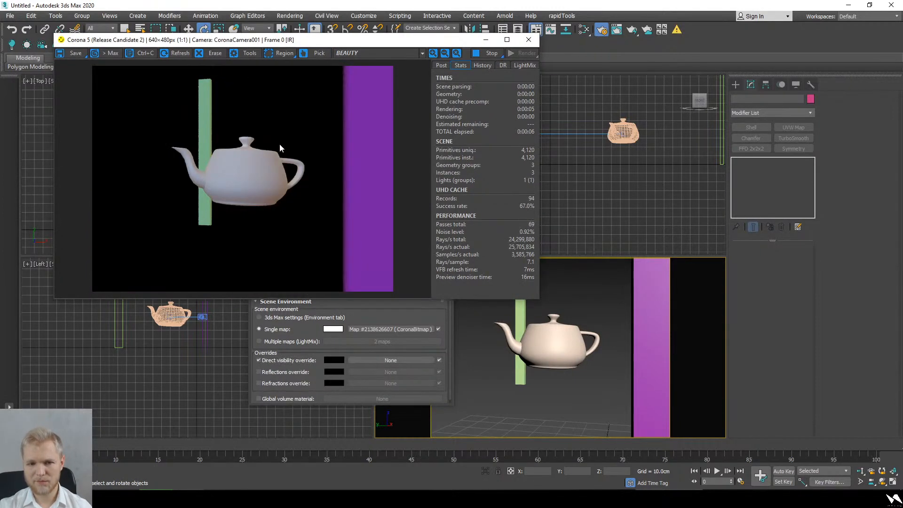
scroll(221, 170, up, 3)
scroll(224, 168, down, 3)
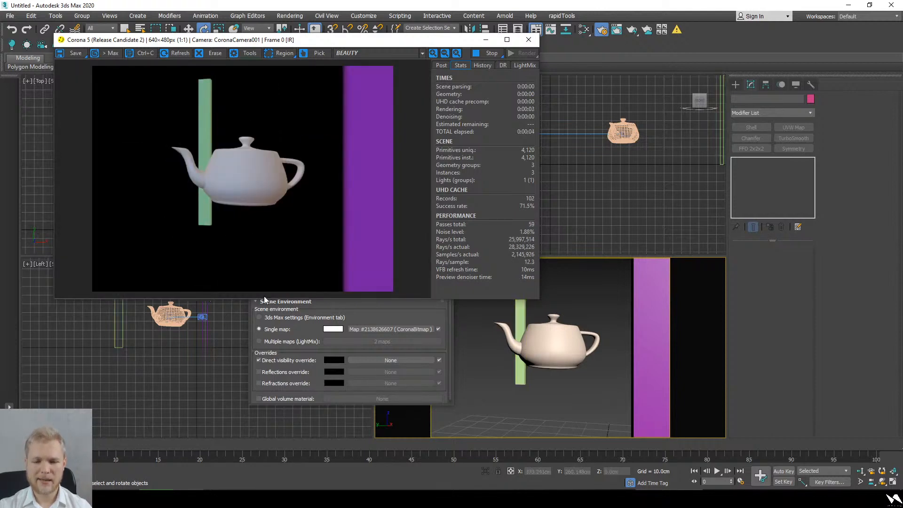
- Select the Corona camera and lock the view to render to Quad 4 - CoronaCamera001
click(206, 316)
click(203, 317)
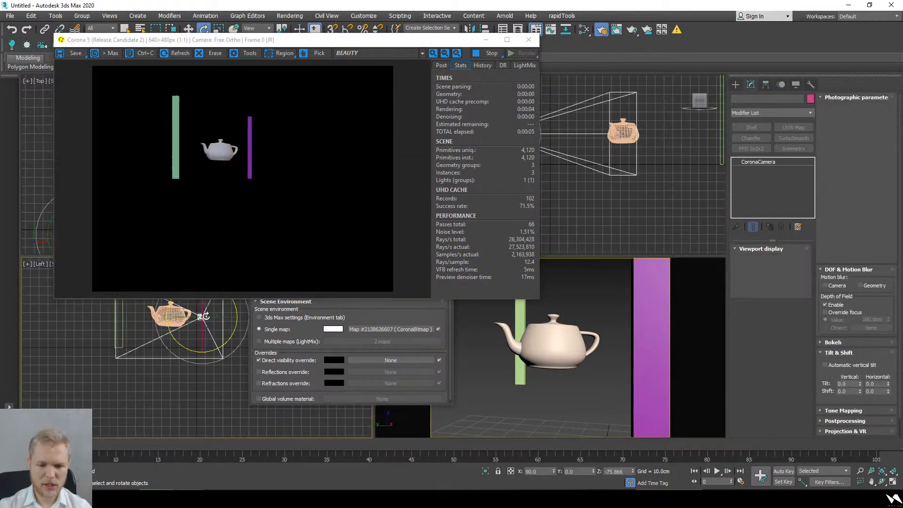
right_click(633, 399)
scroll(398, 323, down, 1)
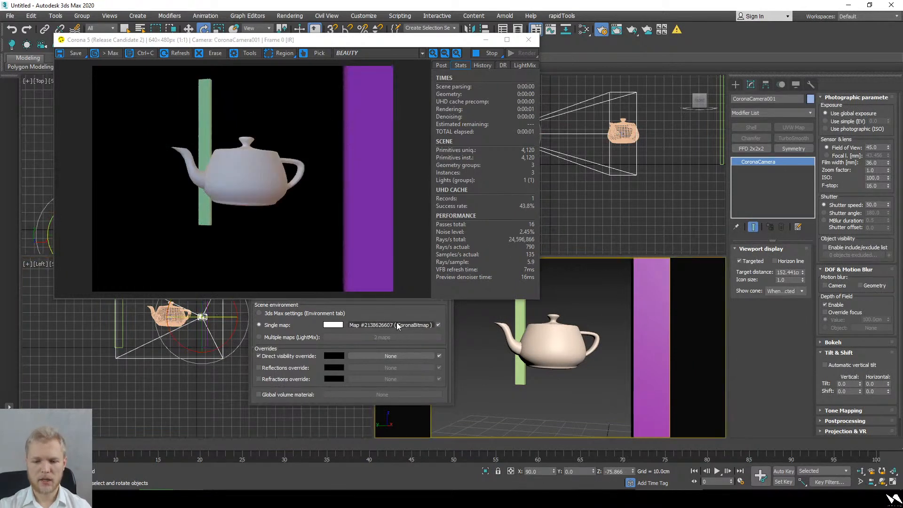
click(398, 314)
click(444, 143)
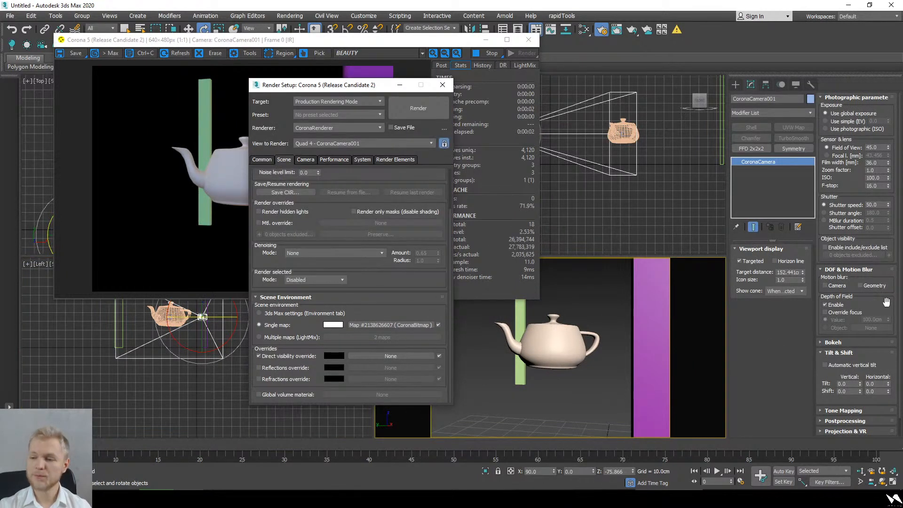
- Set the camera's F-stop to 8 and bring the interactive render forward
double_click(872, 186)
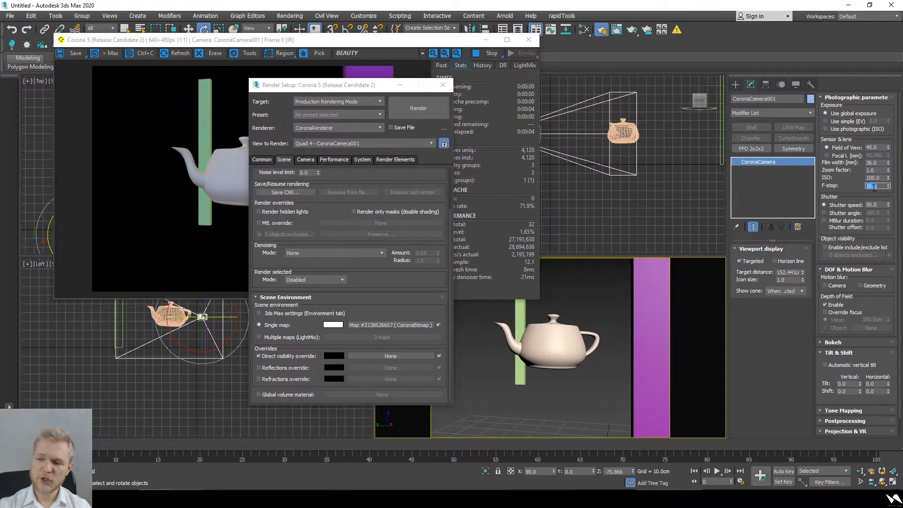
text(8)
key(Return)
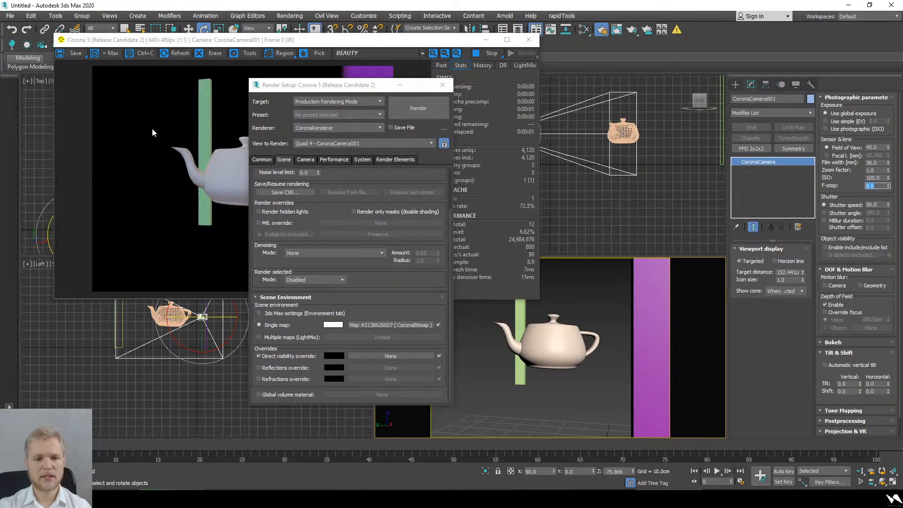
click(183, 107)
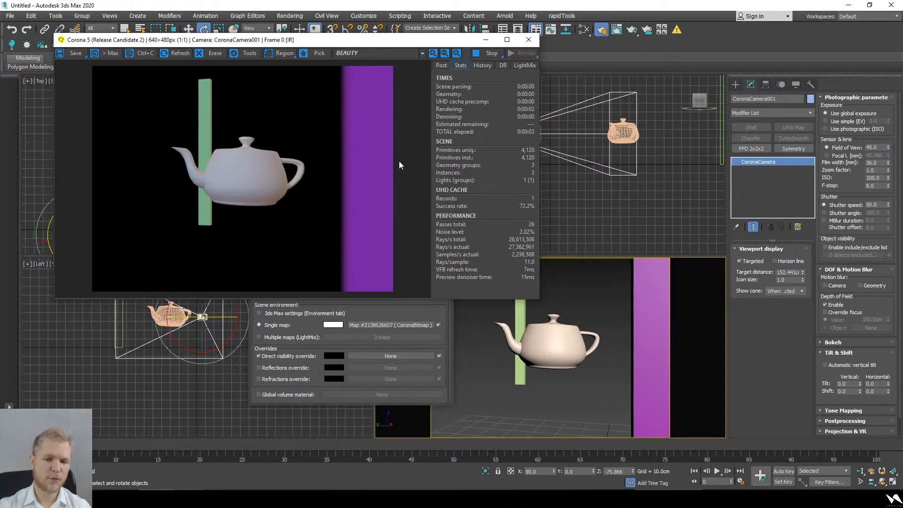
- Set the camera's F-stop to 2 and inspect the blur on the green box's edges in the render
double_click(871, 186)
text(2)
key(Return)
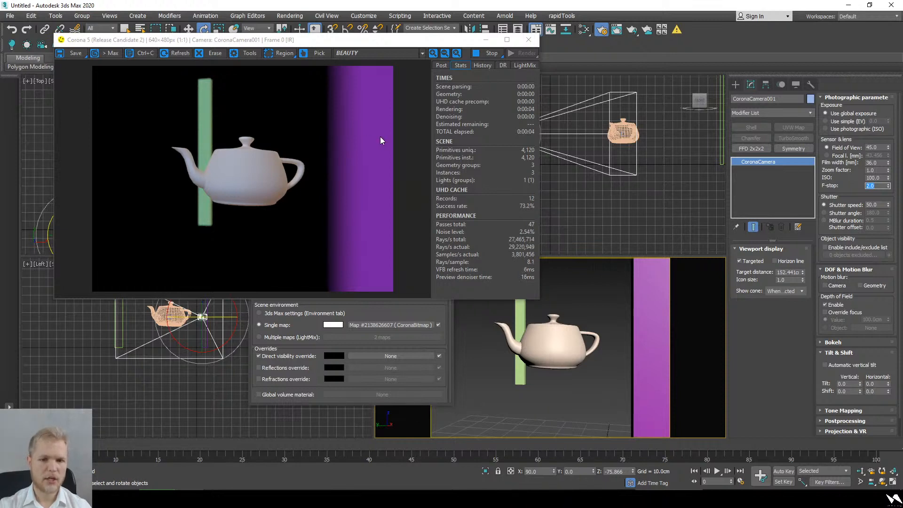
scroll(205, 102, up, 3)
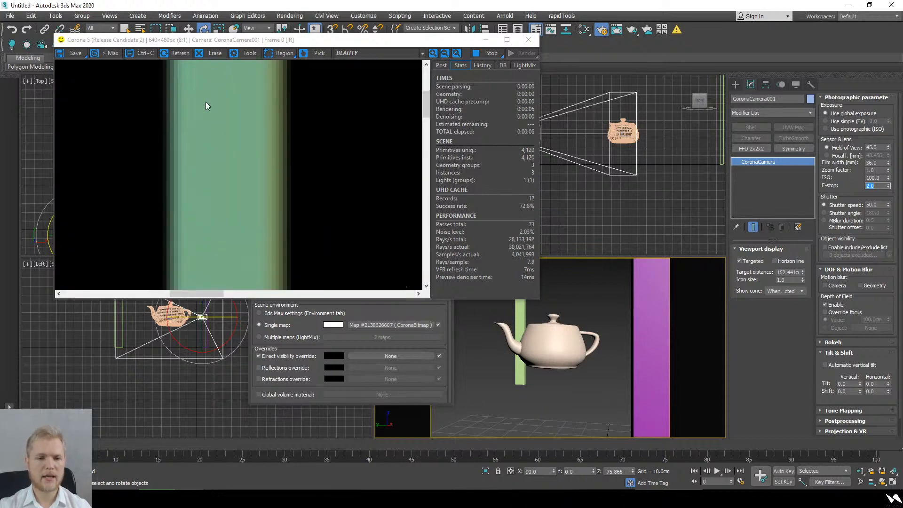
scroll(213, 105, down, 3)
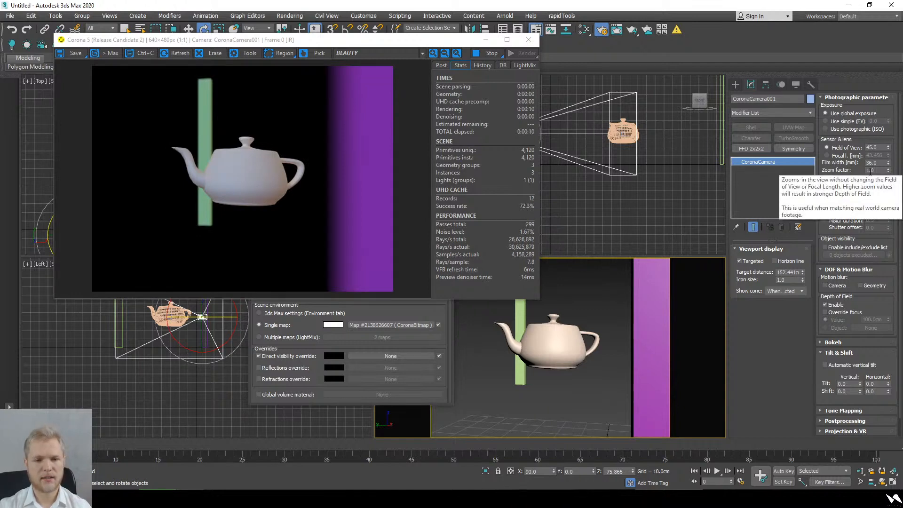
- Lower the camera's F-stop to 1 and finally to 0.5 for stronger depth of field
text(1)
key(Return)
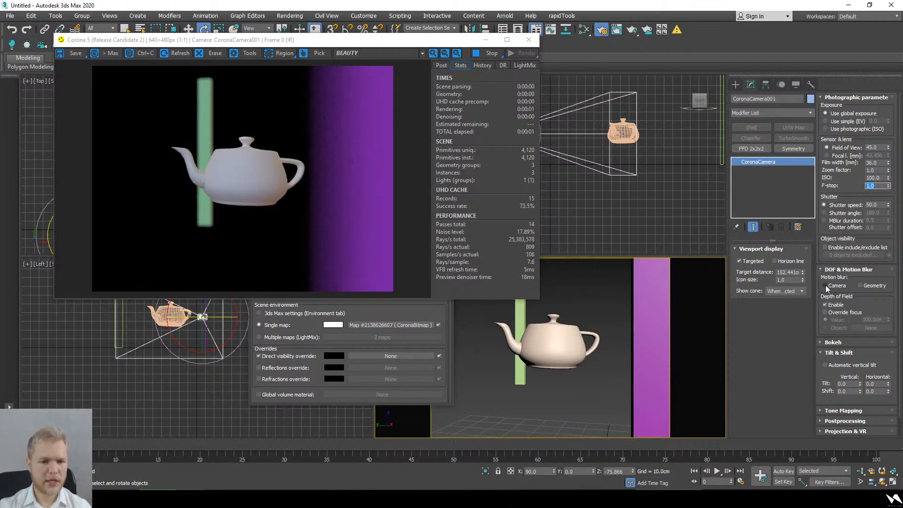
text(0)
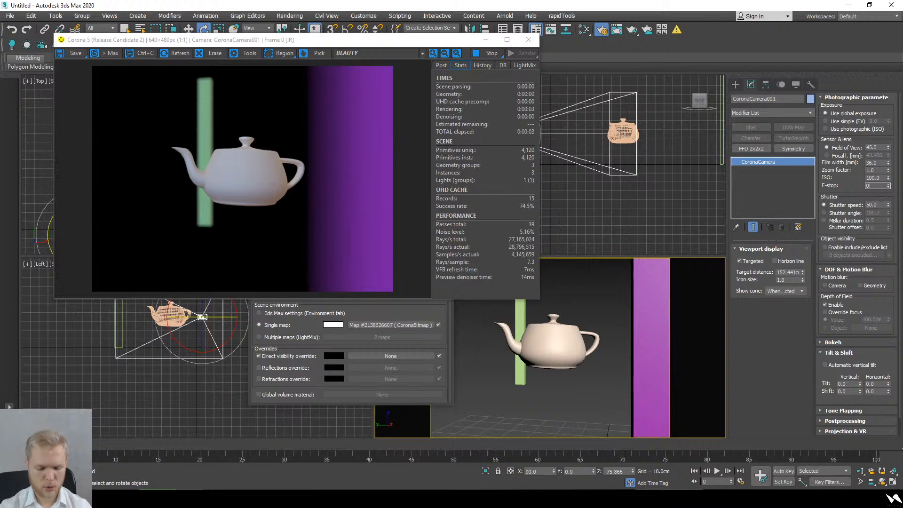
text(.5)
key(Return)
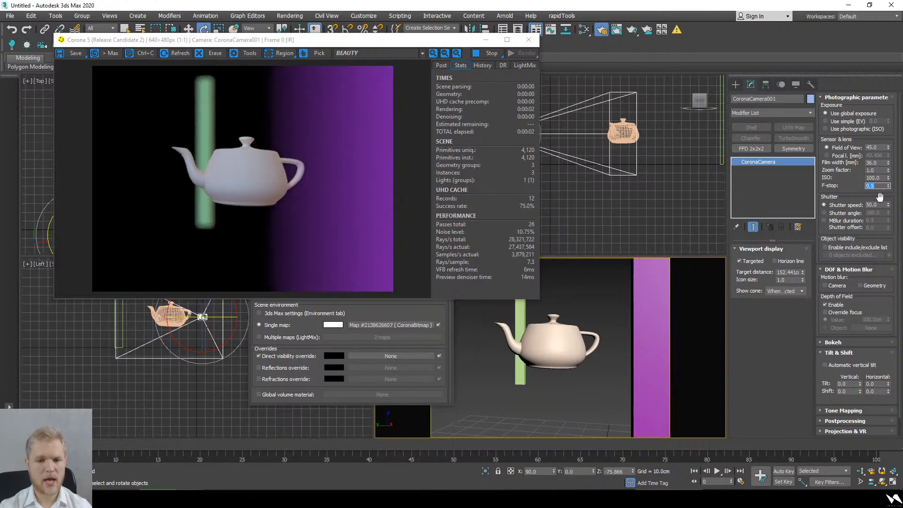
- Move the purple foreground box along Y to about -12.1 cm, towards the edge of the camera's frame
click(655, 312)
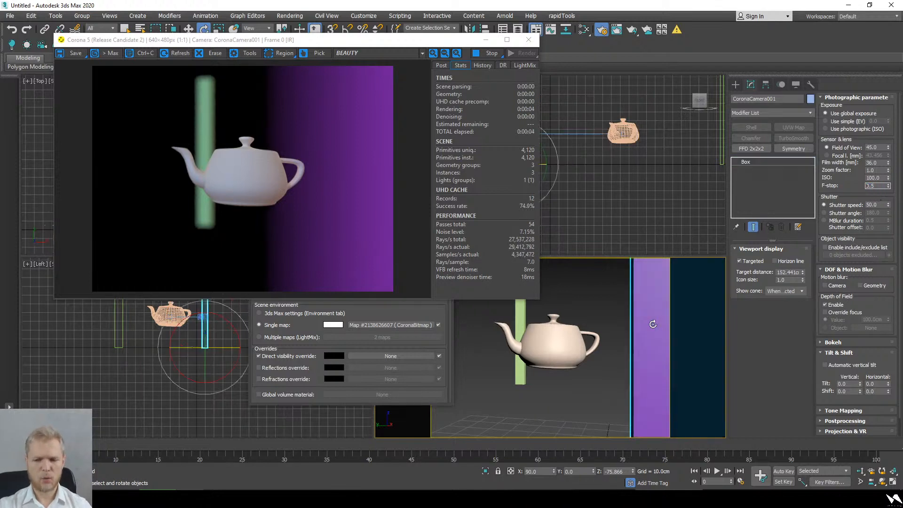
right_click(643, 171)
key(t)
scroll(642, 170, up, 8)
scroll(642, 170, down, 3)
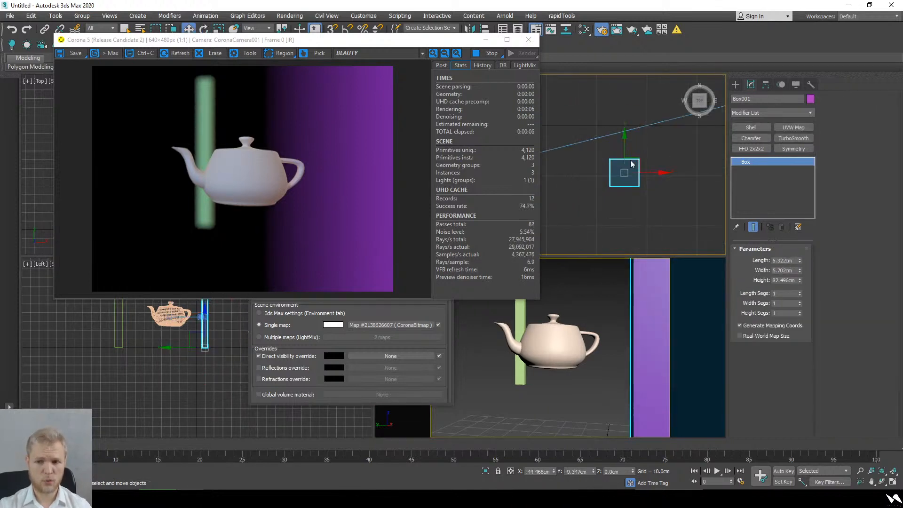
key(w)
drag(630, 152, 631, 163)
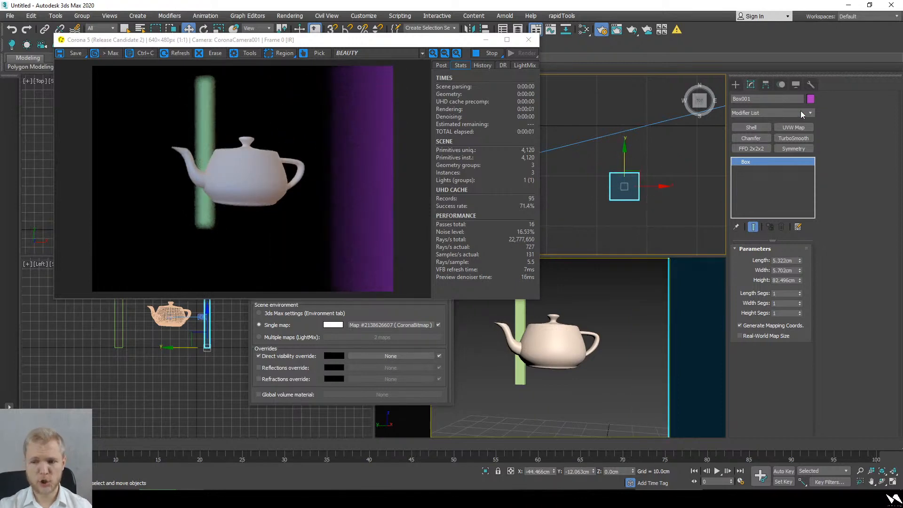
- Create a disk-shaped CoronaLight about 31.8 cm in radius on the ground plane beside the teapot
click(735, 85)
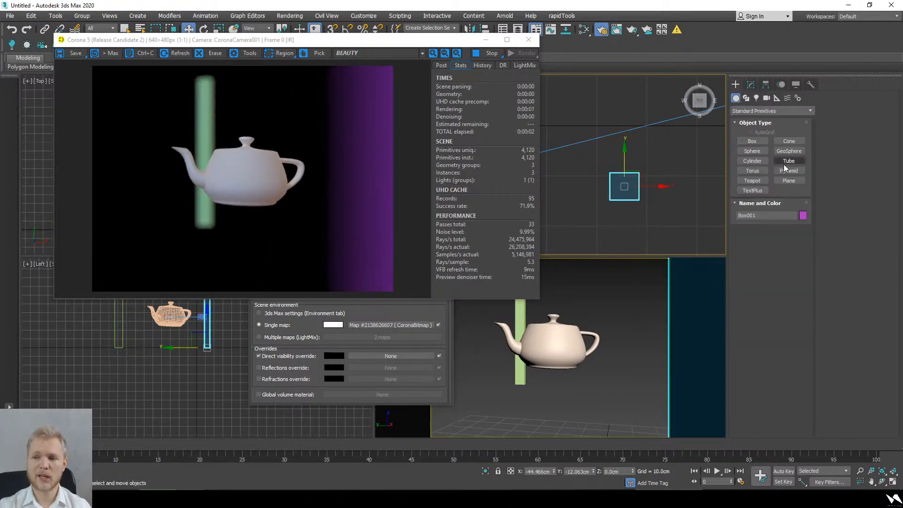
click(756, 97)
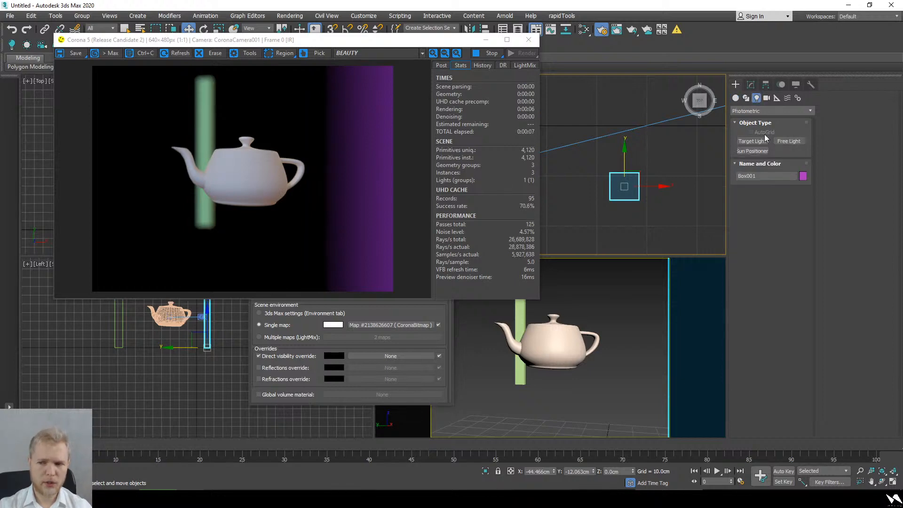
click(766, 113)
click(760, 137)
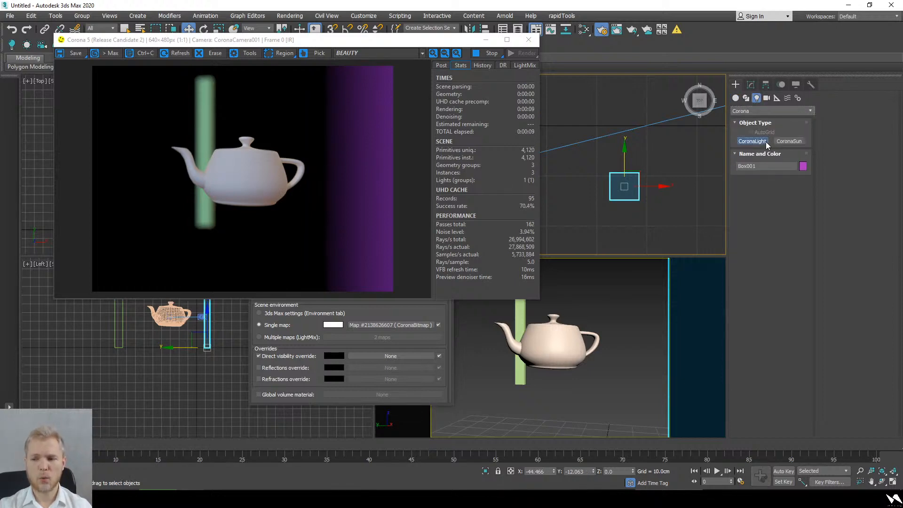
click(766, 142)
scroll(645, 145, down, 5)
middle_drag(644, 145, 593, 188)
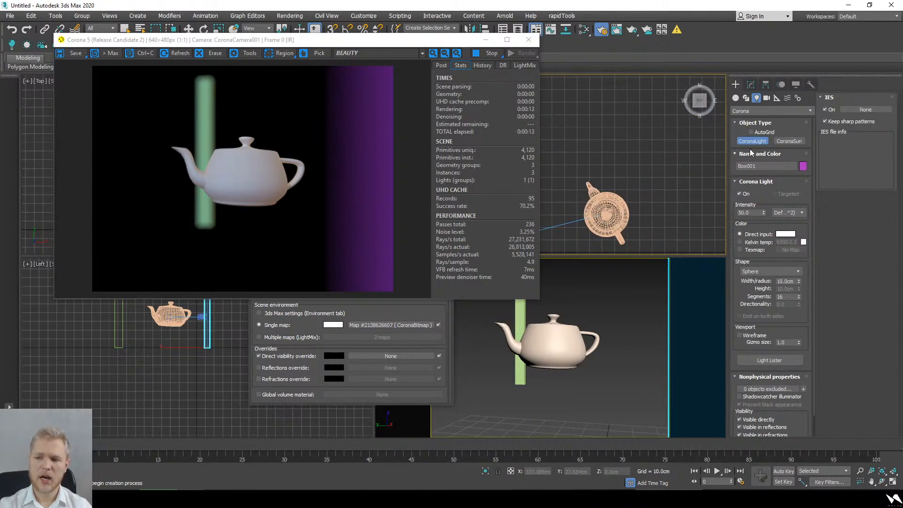
click(757, 271)
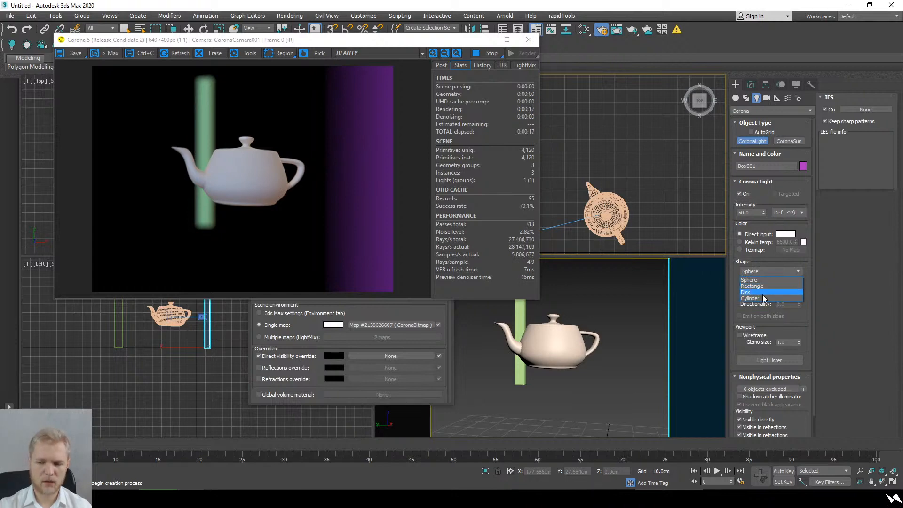
click(762, 292)
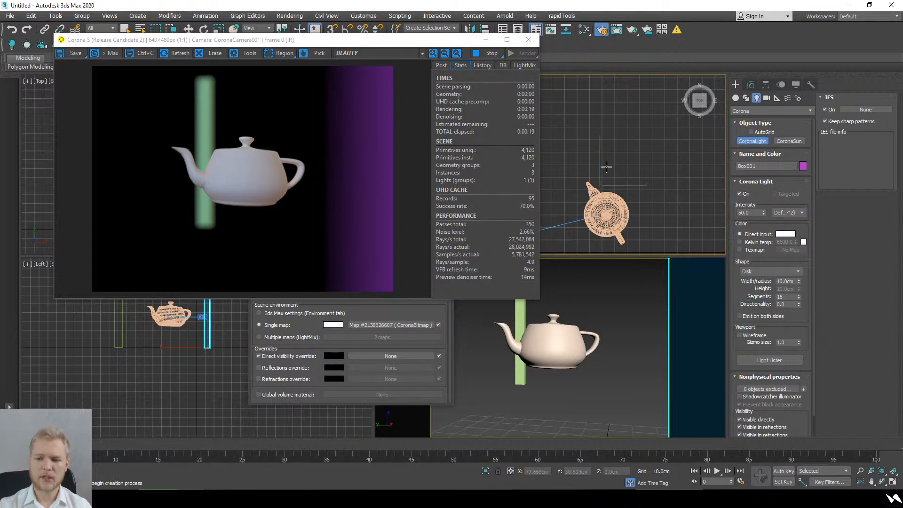
drag(600, 186, 636, 170)
- Raise the disk light above the teapot to about Z 154.1 cm
key(w)
alt+middle_drag(644, 205, 663, 151)
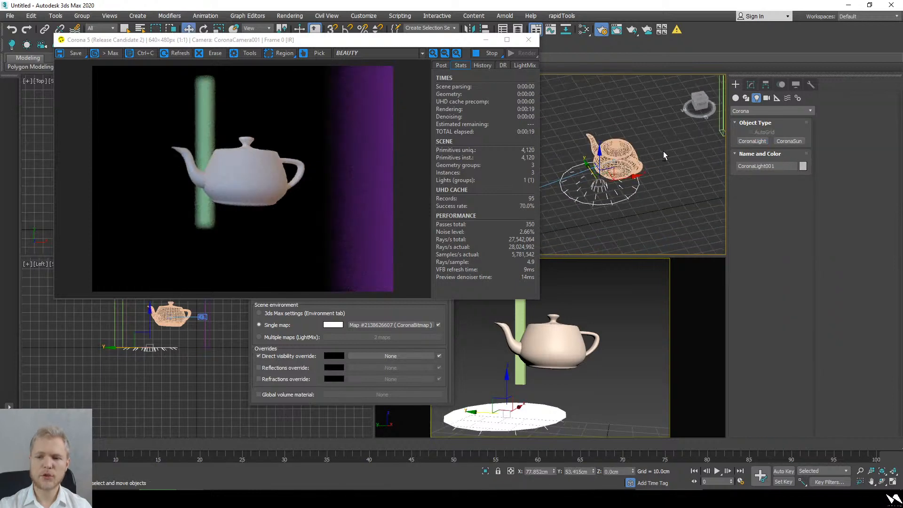
scroll(615, 193, down, 4)
drag(614, 192, 620, 163)
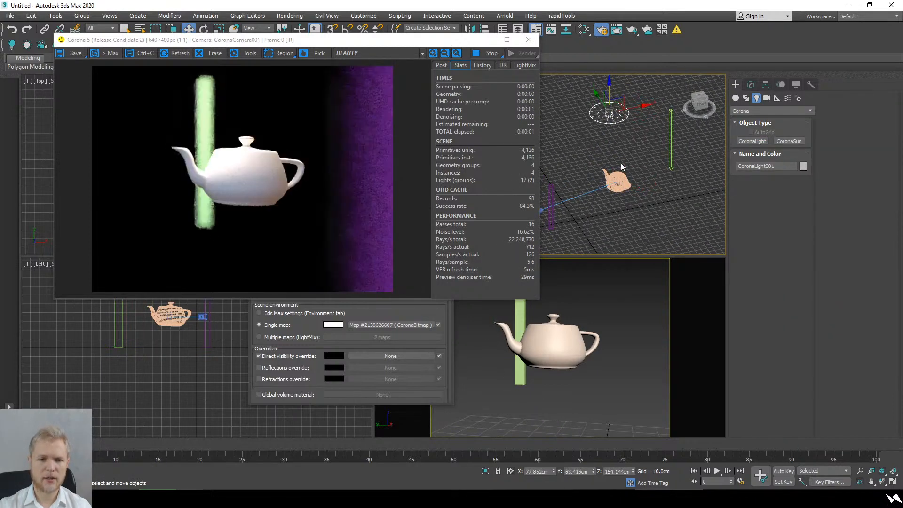
- Tilt the disk light about -15.3 degrees around X, and set the render's highlight compression to 5
key(e)
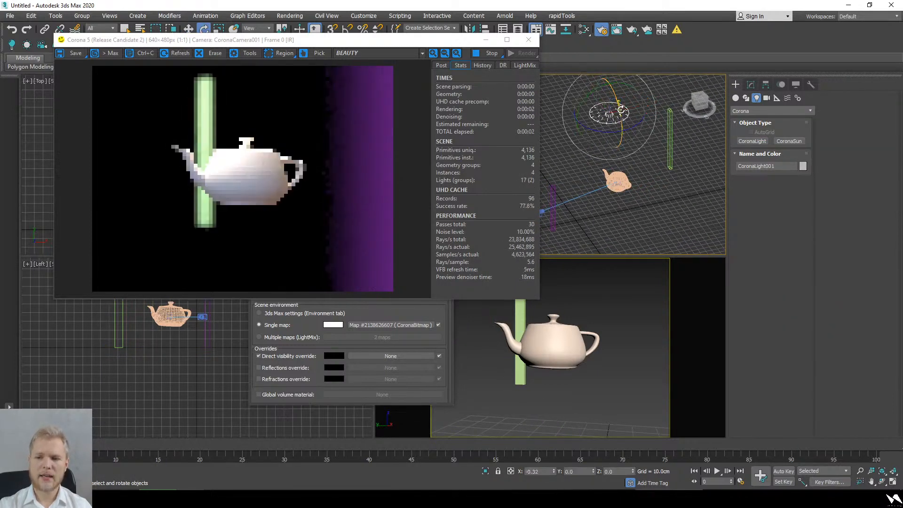
click(444, 66)
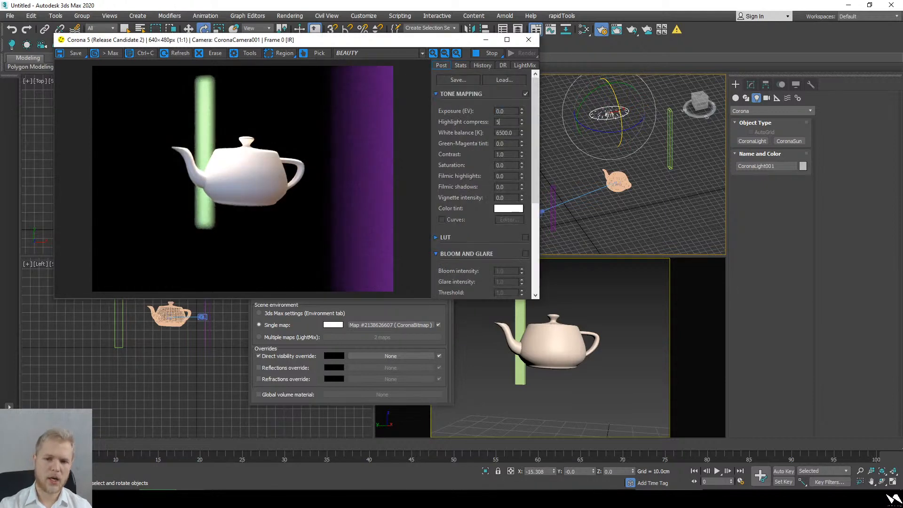
key(Return)
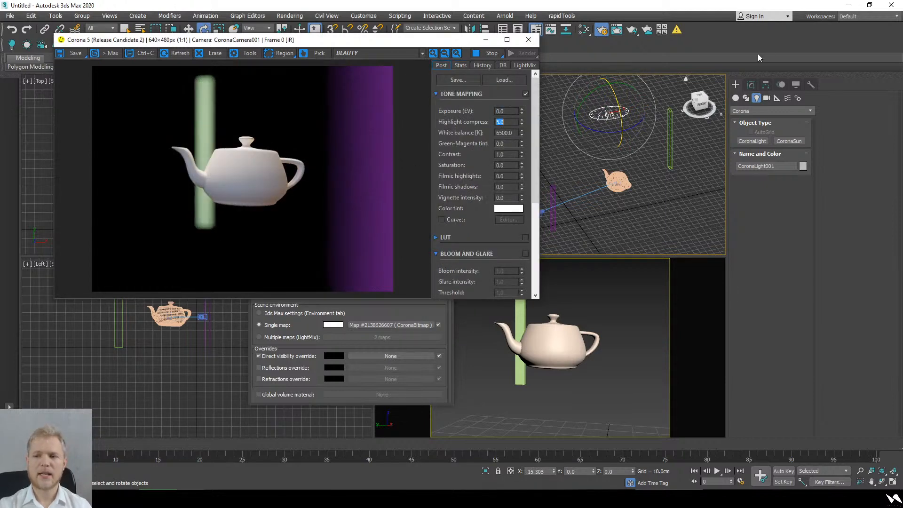
- Make the disk light above the teapot a targeted light
click(750, 85)
click(774, 260)
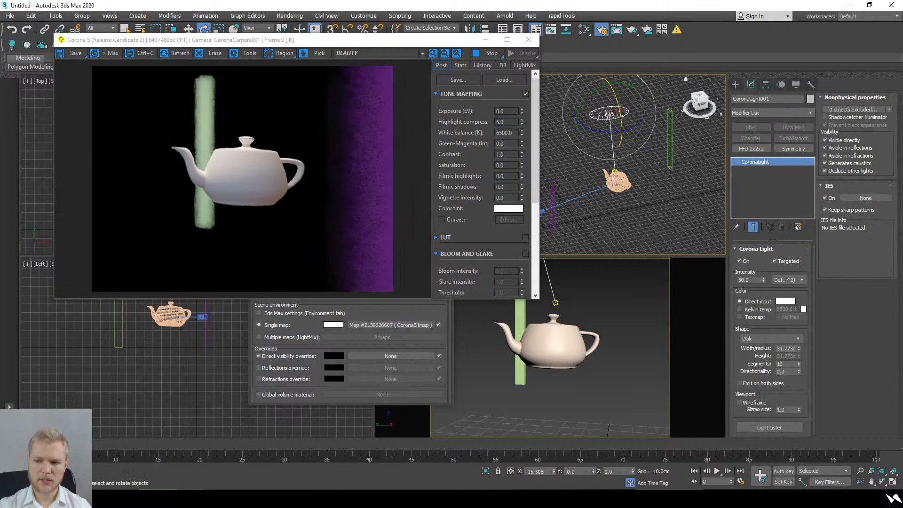
alt+middle_drag(637, 188, 731, 165)
middle_drag(636, 154, 628, 145)
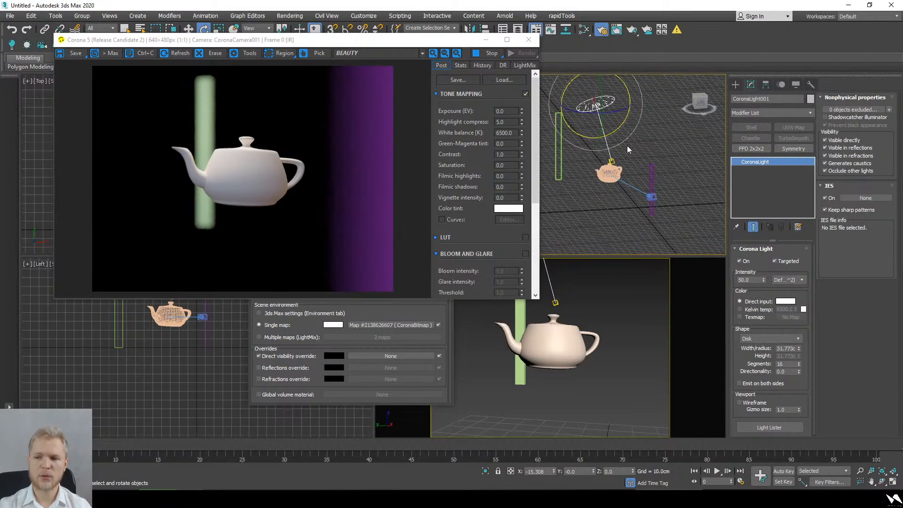
alt+middle_drag(674, 162, 629, 157)
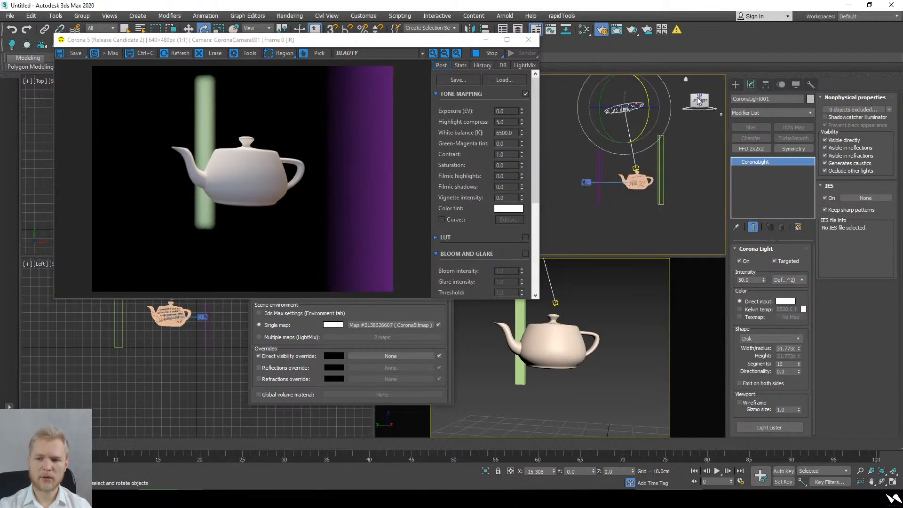
- Move the disk light behind the green box and copy it to the camera side at about Y -89.2 cm, Z 108 cm
key(t)
key(w)
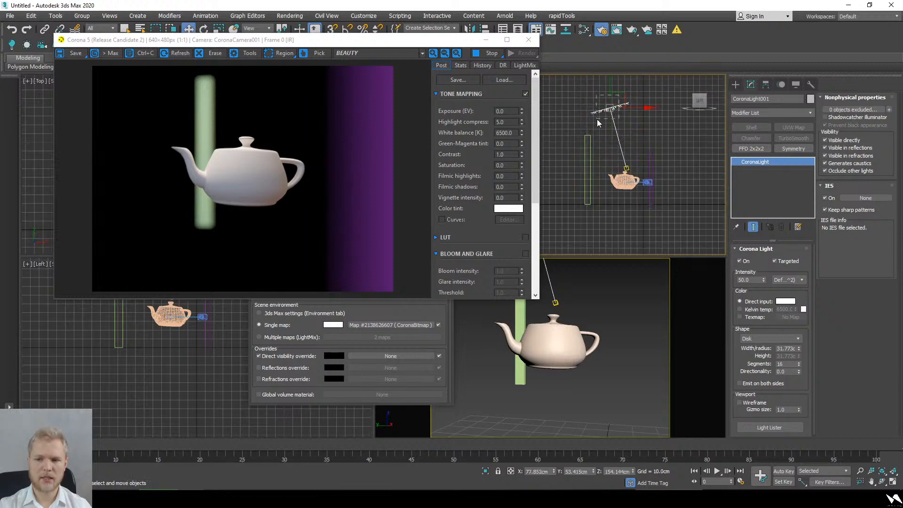
mouse_move(619, 107)
mouse_down()
mouse_move(590, 145)
mouse_move(726, 135)
mouse_up()
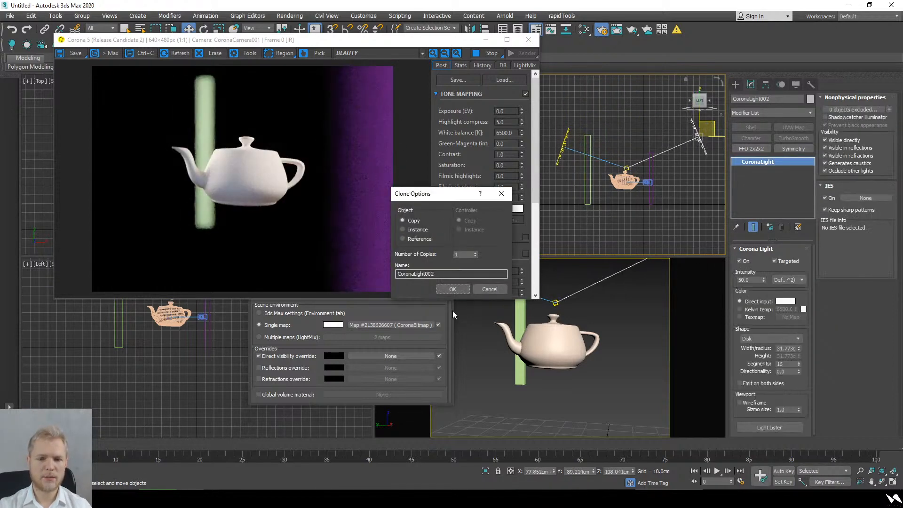
click(452, 288)
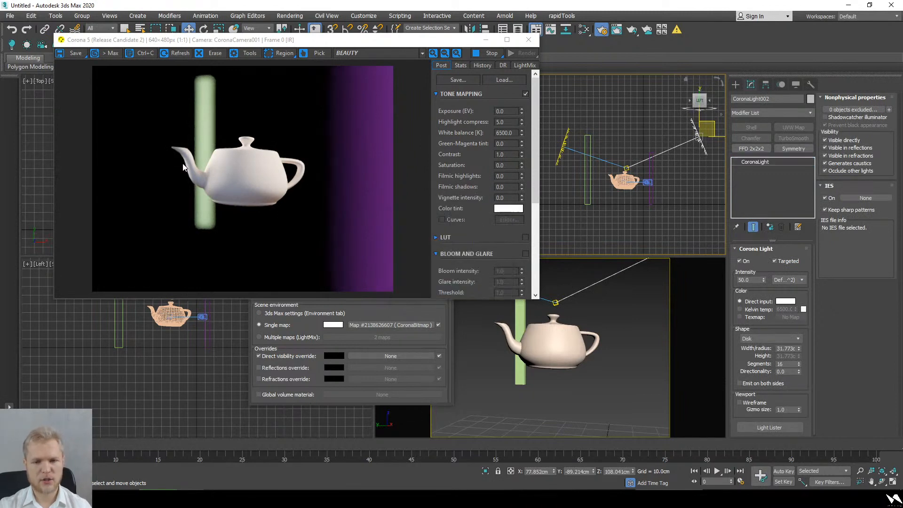
scroll(262, 177, up, 2)
scroll(261, 174, down, 1)
scroll(247, 179, down, 1)
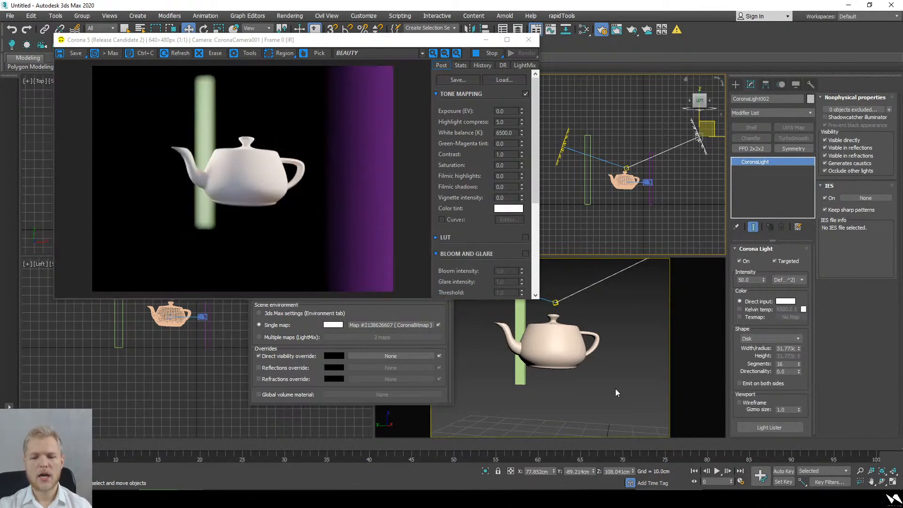
- Assign the Metal CoronaMtl from the VA - Mat Lib 04 library to the teapot and check its reflections in the render
click(545, 344)
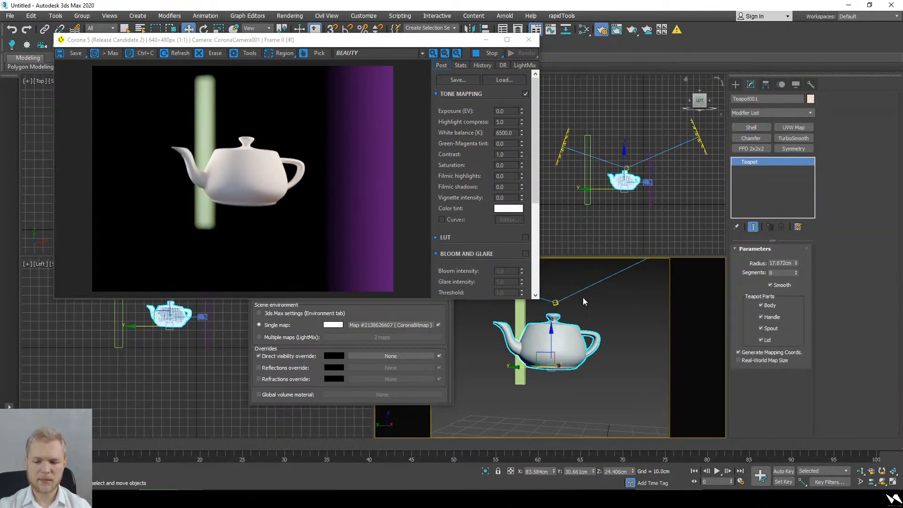
click(583, 29)
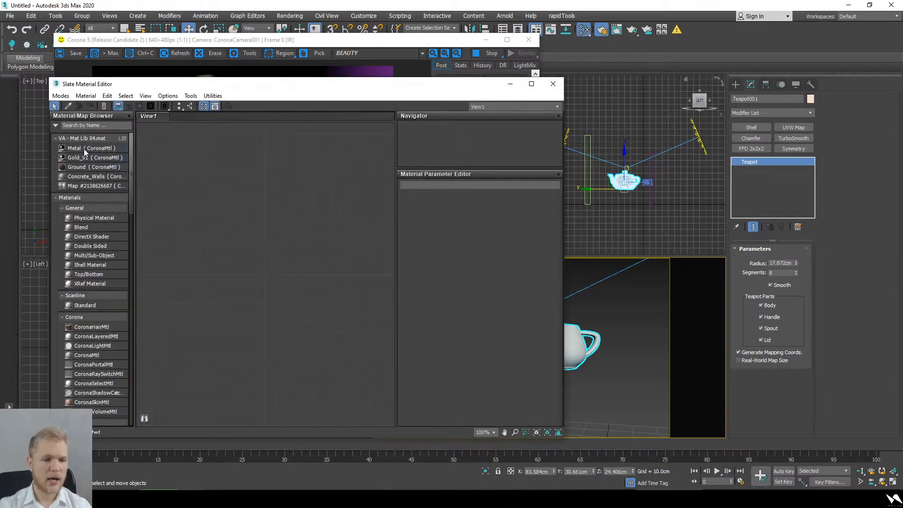
double_click(86, 148)
click(356, 245)
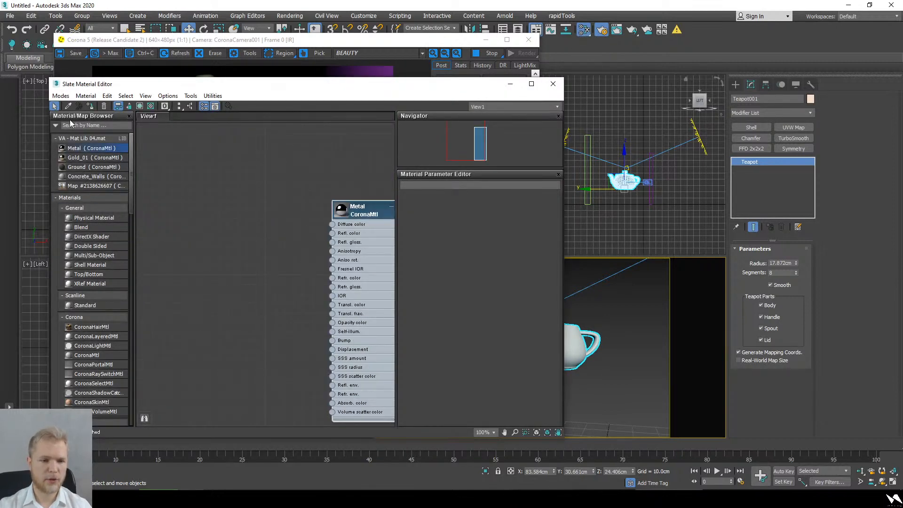
click(90, 108)
click(139, 131)
click(301, 43)
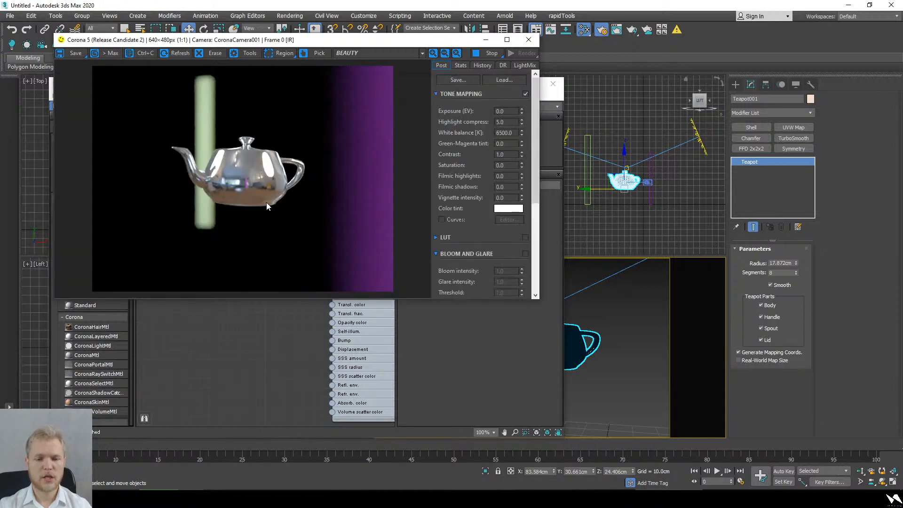
scroll(263, 177, up, 4)
scroll(272, 170, down, 4)
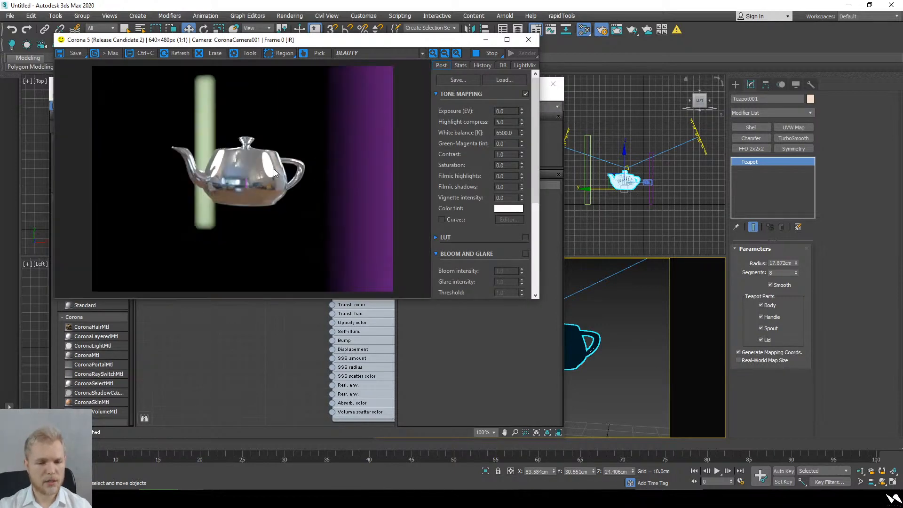
- Change the camera-side light's shape to Rectangle and size it about 20.1 cm wide and 282.5 cm high
click(703, 150)
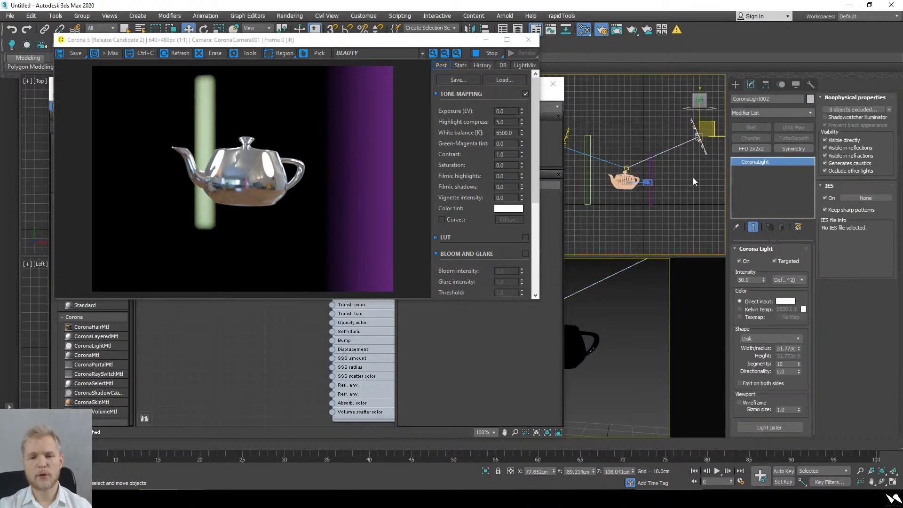
click(780, 338)
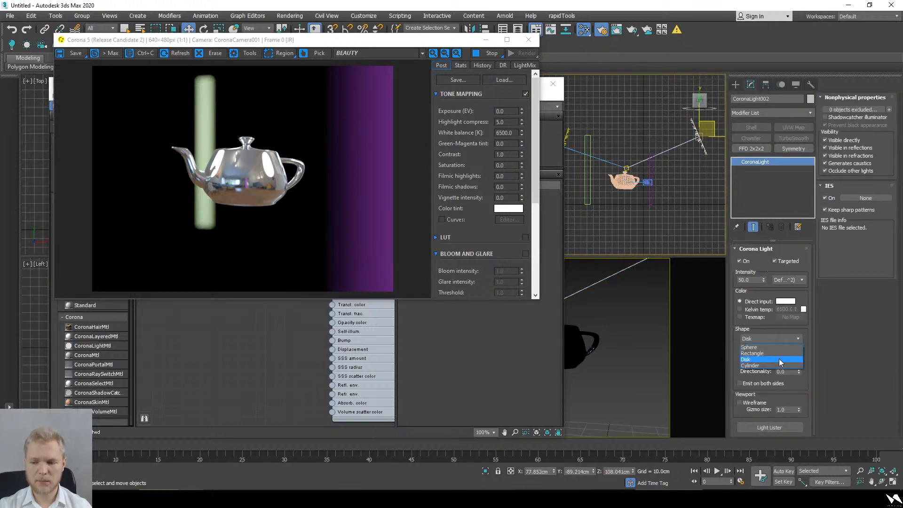
click(777, 355)
drag(798, 349, 803, 176)
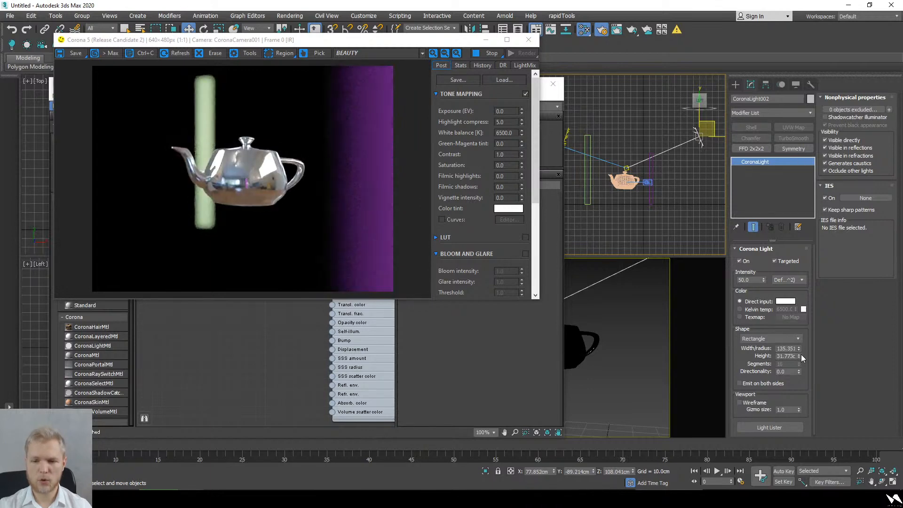
drag(799, 356, 776, 111)
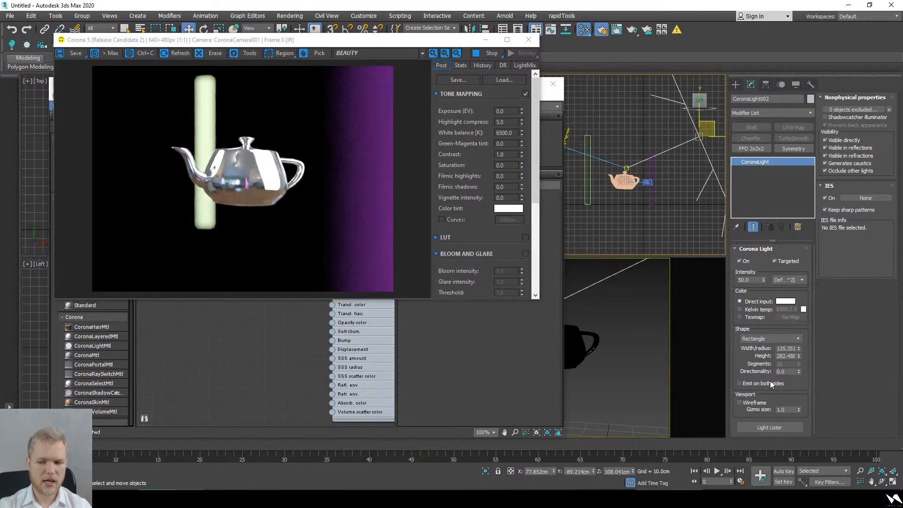
drag(798, 348, 792, 371)
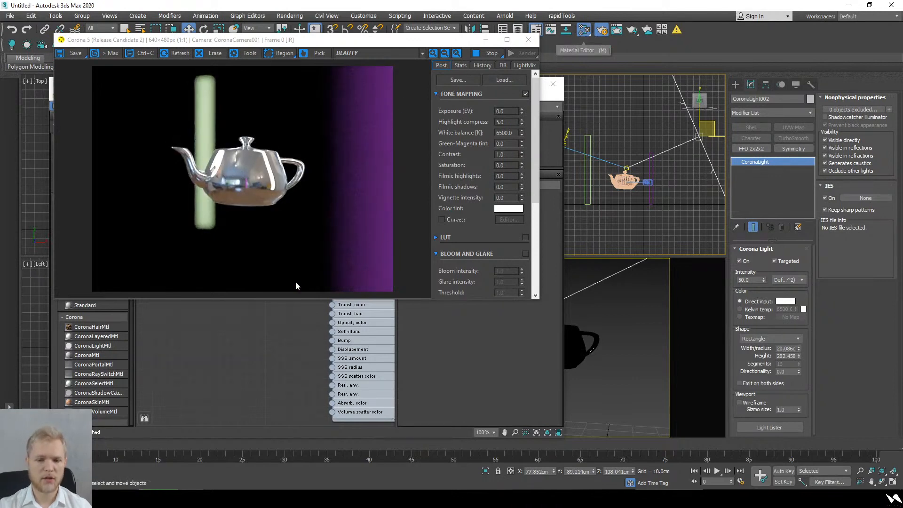
- Switch the rectangular light's colour to Texmap and assign a new Gradient Ramp map to it
click(358, 333)
click(753, 318)
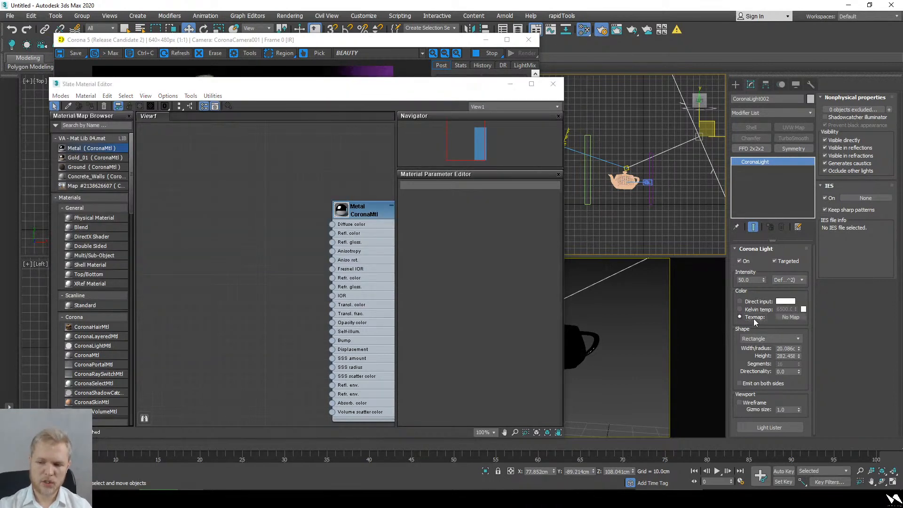
drag(131, 190, 136, 244)
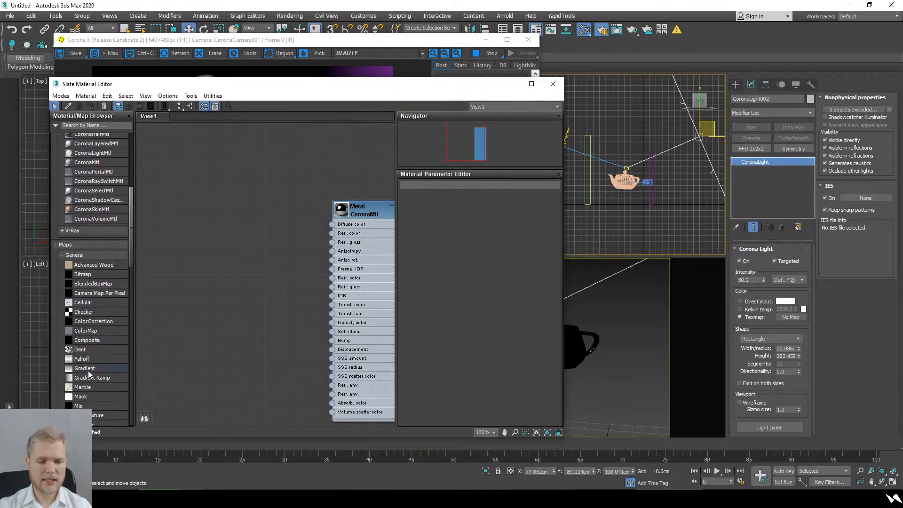
drag(281, 301, 232, 245)
double_click(233, 248)
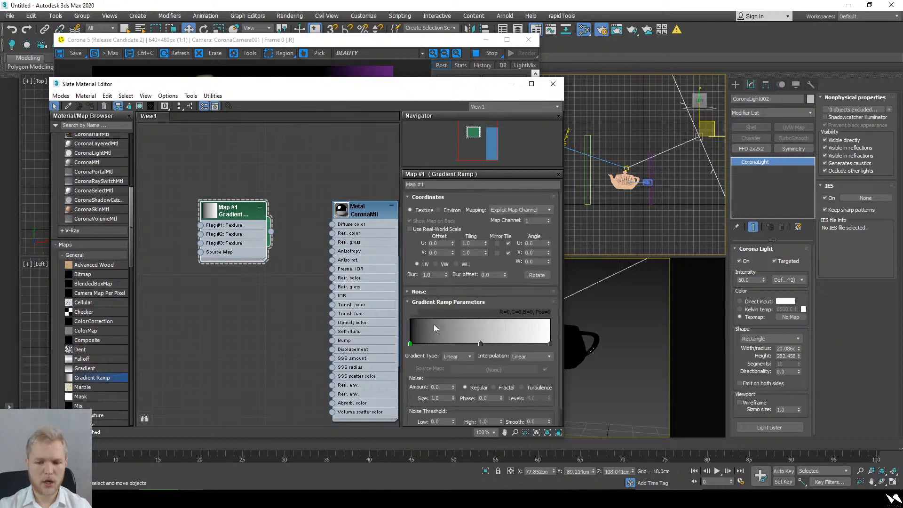
drag(272, 233, 790, 318)
click(428, 277)
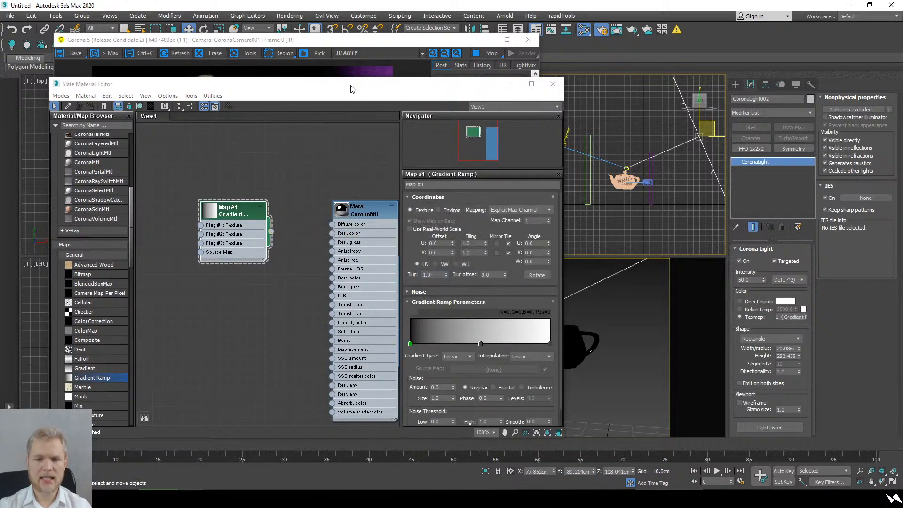
click(343, 78)
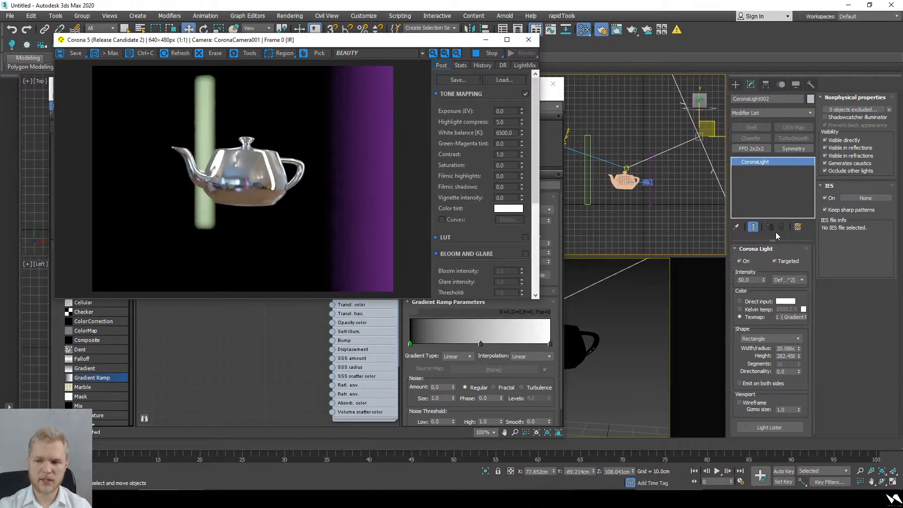
- Set the rectangular light's intensity to 2 and open the Gradient Ramp's output settings
double_click(750, 280)
text(2)
key(Return)
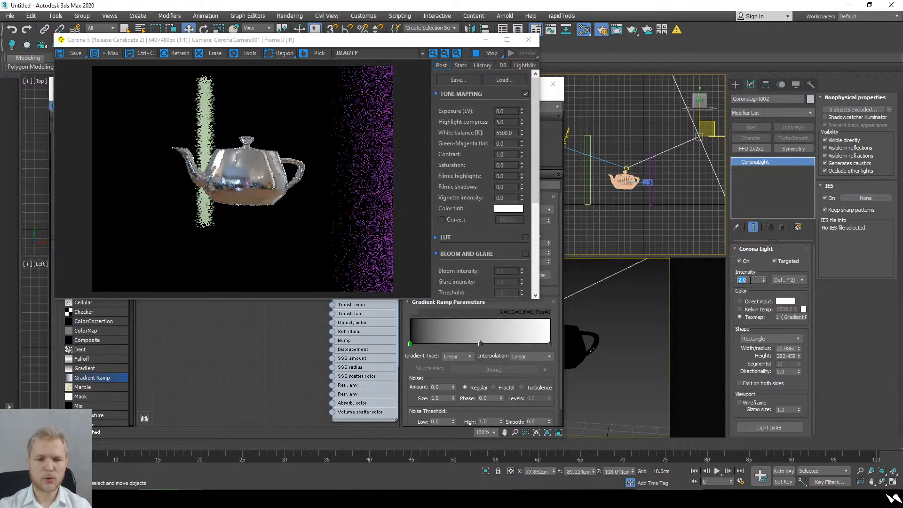
scroll(221, 157, up, 2)
scroll(224, 127, up, 1)
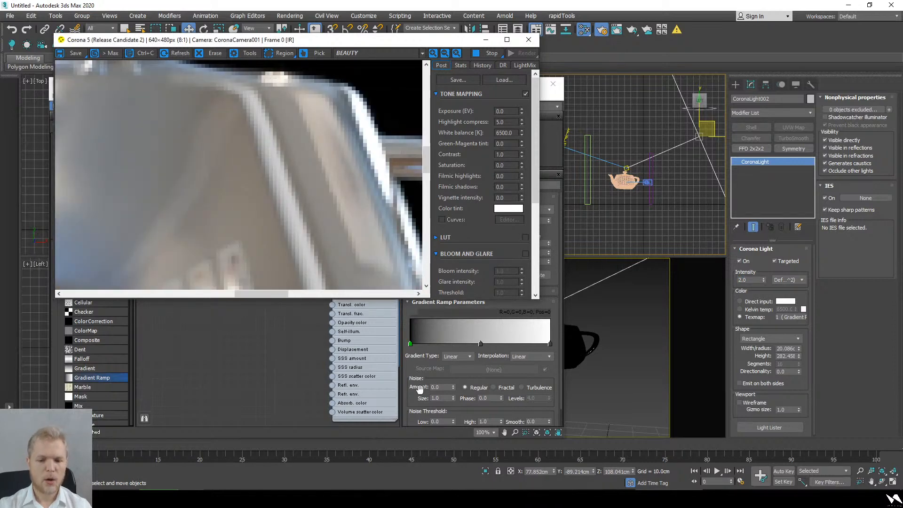
drag(419, 389, 445, 176)
click(436, 424)
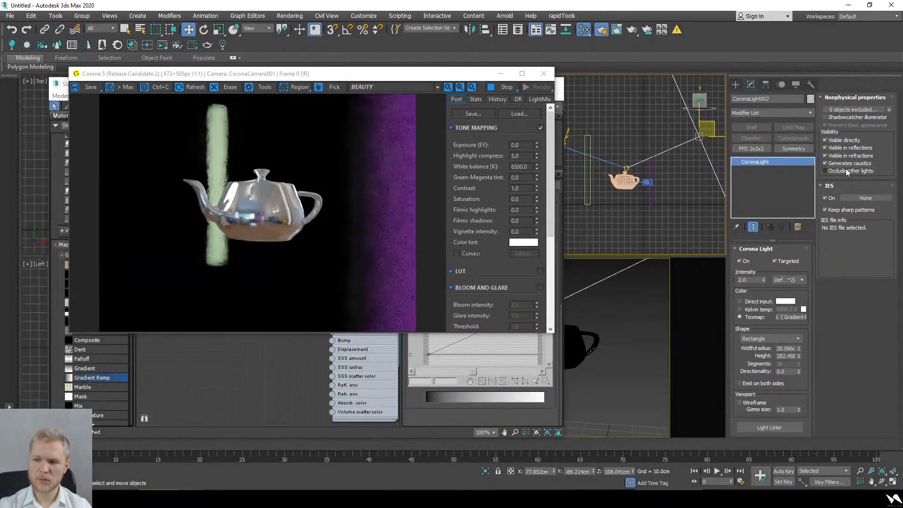
- Widen the rectangular light to about 83 cm and check its gradient reflection on the teapot in the render
scroll(282, 216, up, 2)
scroll(318, 203, up, 1)
middle_drag(321, 207, 340, 312)
middle_drag(269, 158, 301, 294)
scroll(292, 202, down, 1)
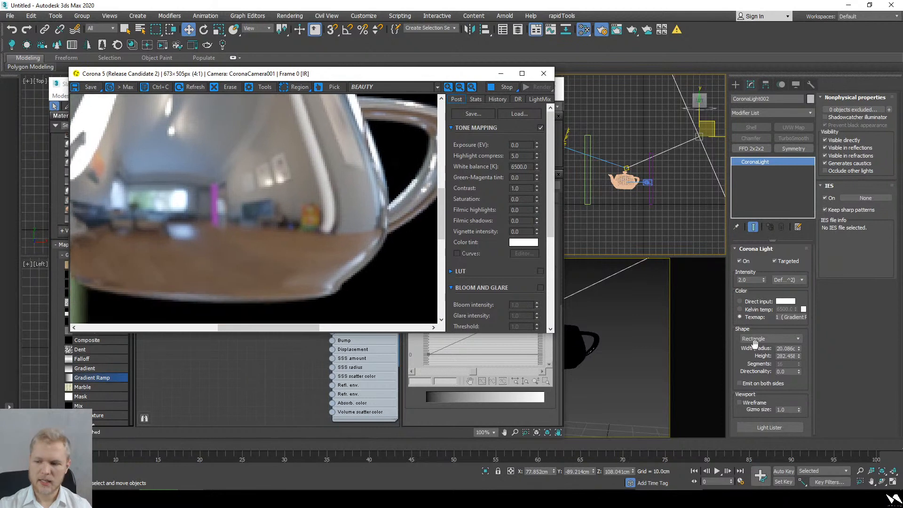
click(798, 350)
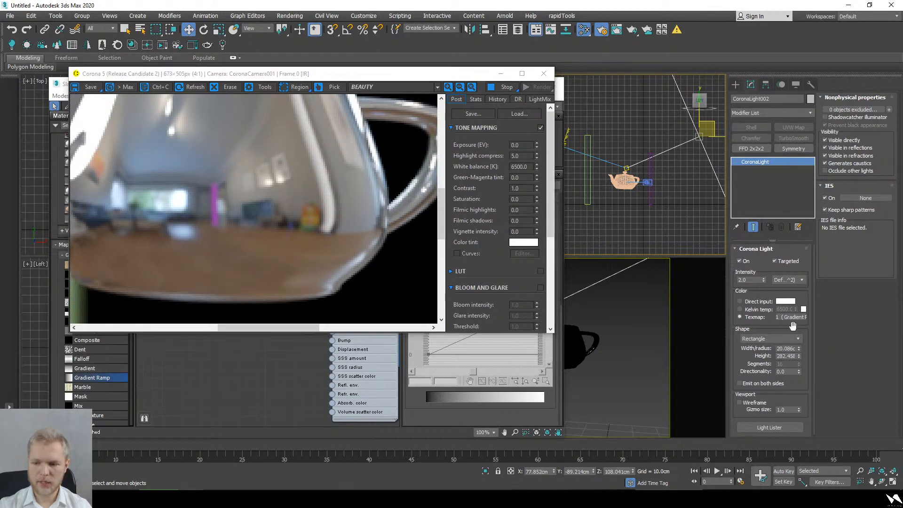
drag(798, 348, 798, 311)
click(325, 206)
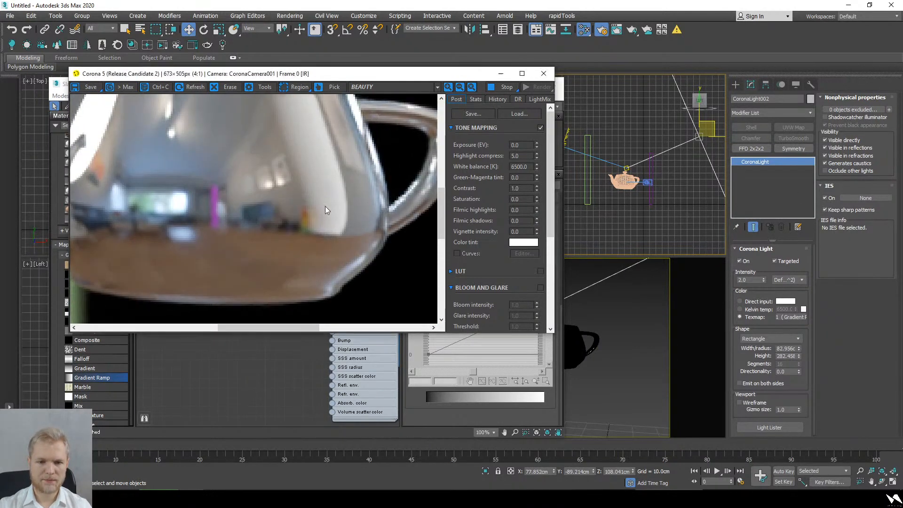
scroll(322, 246, down, 1)
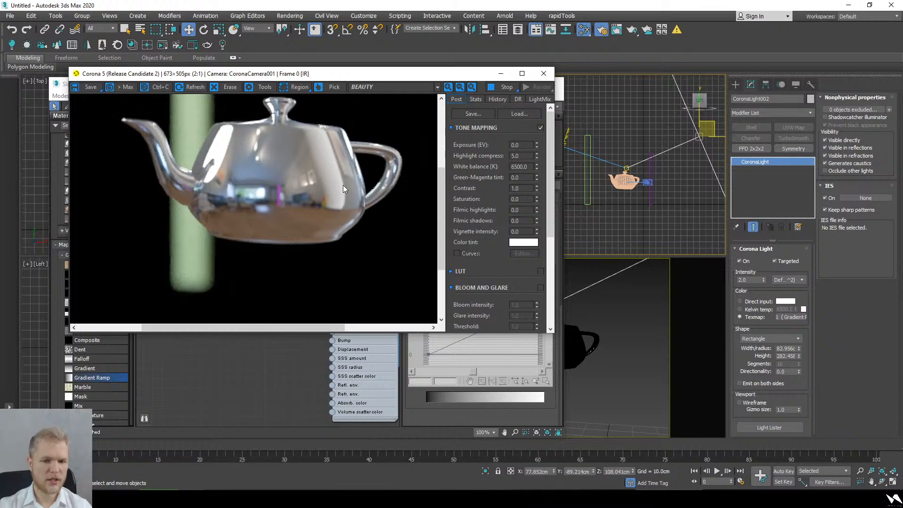
scroll(343, 185, down, 1)
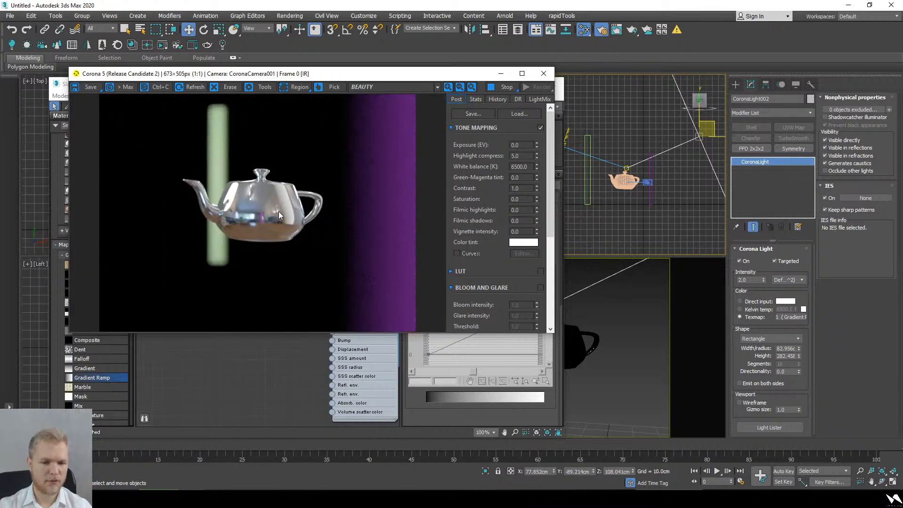
- Delete the original disk light behind the green box
click(559, 135)
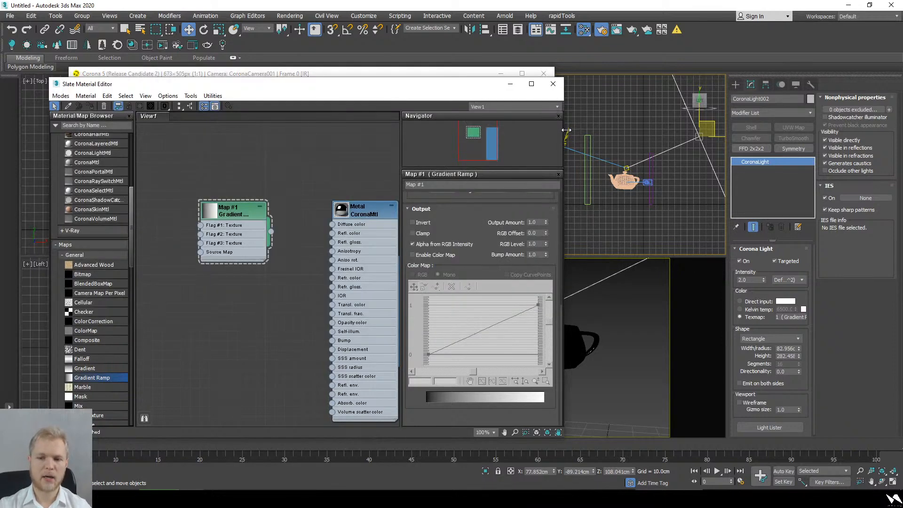
click(569, 134)
key(Delete)
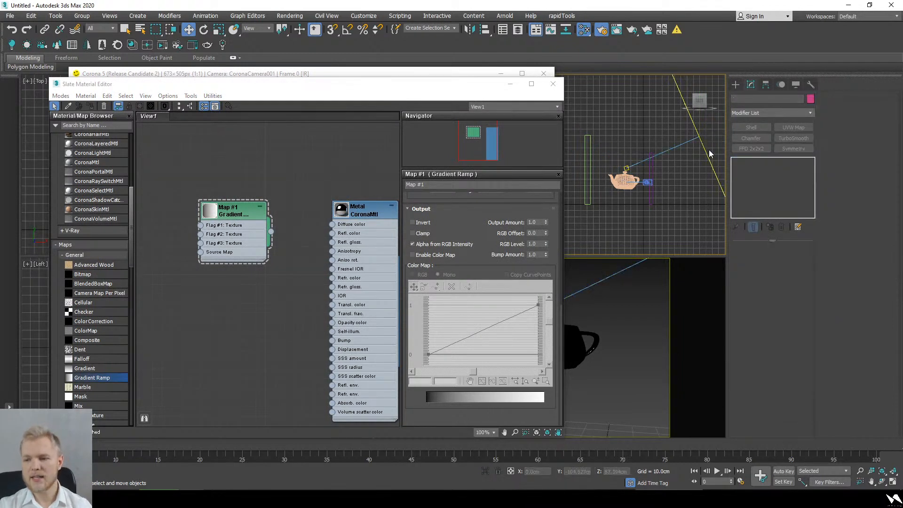
- Copy the rectangular gradient light to the opposite side of the teapot at about Y 177 cm, Z 92.2 cm, and inspect the reflections
click(703, 152)
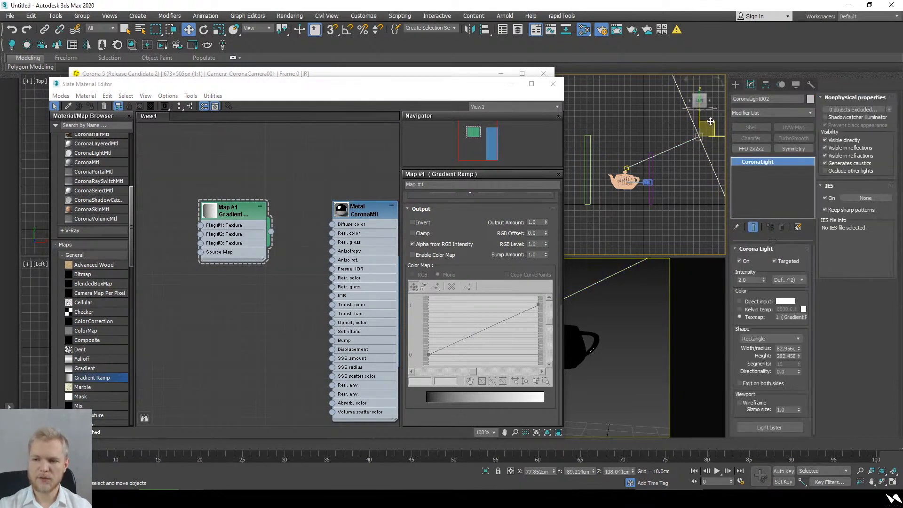
shift+drag(711, 125, 545, 113)
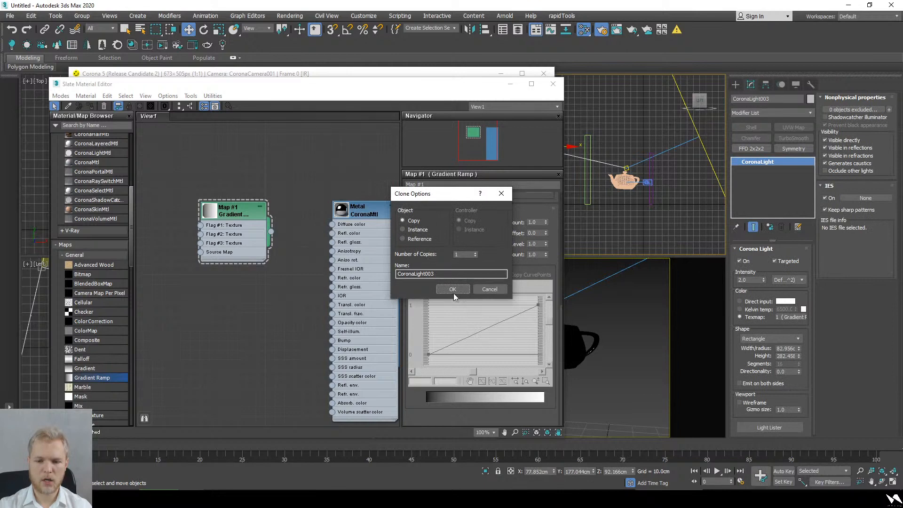
click(453, 292)
click(343, 74)
scroll(185, 222, up, 2)
middle_drag(378, 176, 221, 254)
middle_drag(249, 194, 165, 195)
scroll(356, 159, down, 1)
middle_drag(367, 179, 343, 236)
scroll(343, 236, down, 1)
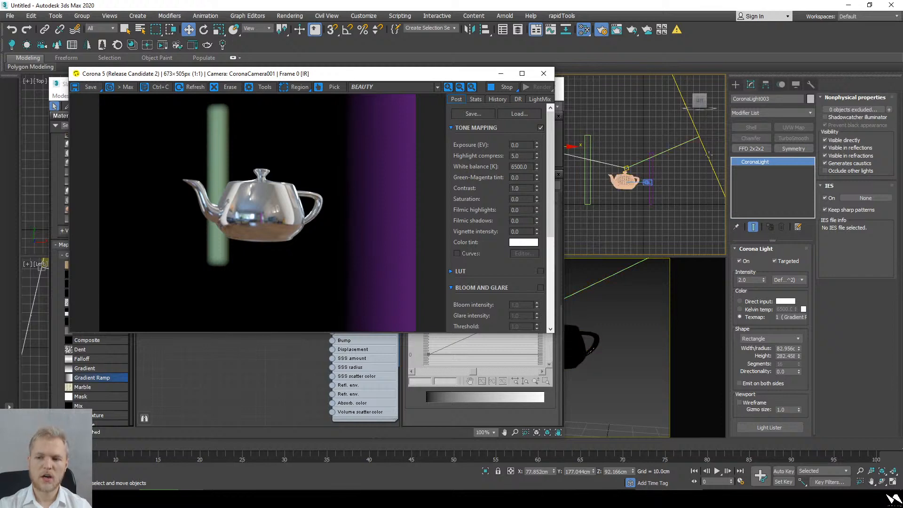
- Move the rectangular light nearest the camera in the top view to about X -3.4 cm, Y -129.5 cm
scroll(634, 180, down, 2)
key(t)
scroll(638, 182, down, 3)
middle_drag(574, 213, 612, 160)
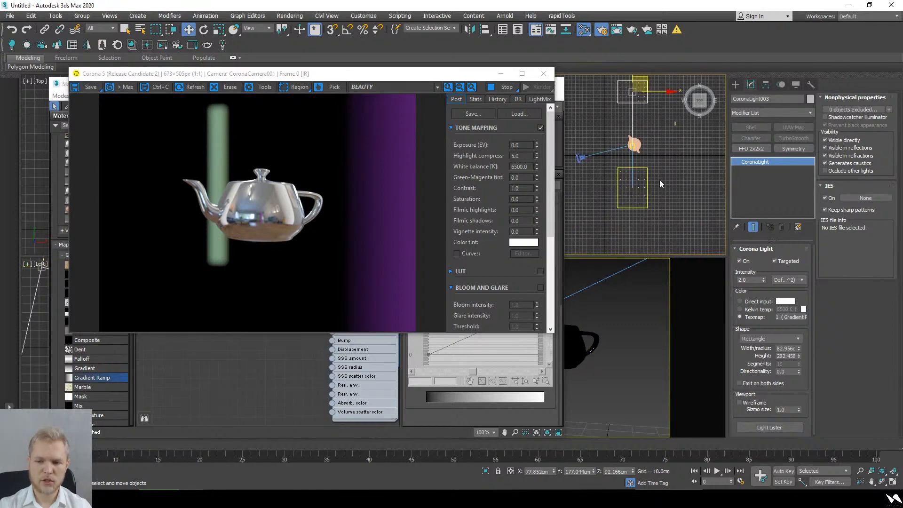
click(648, 184)
drag(648, 178, 618, 191)
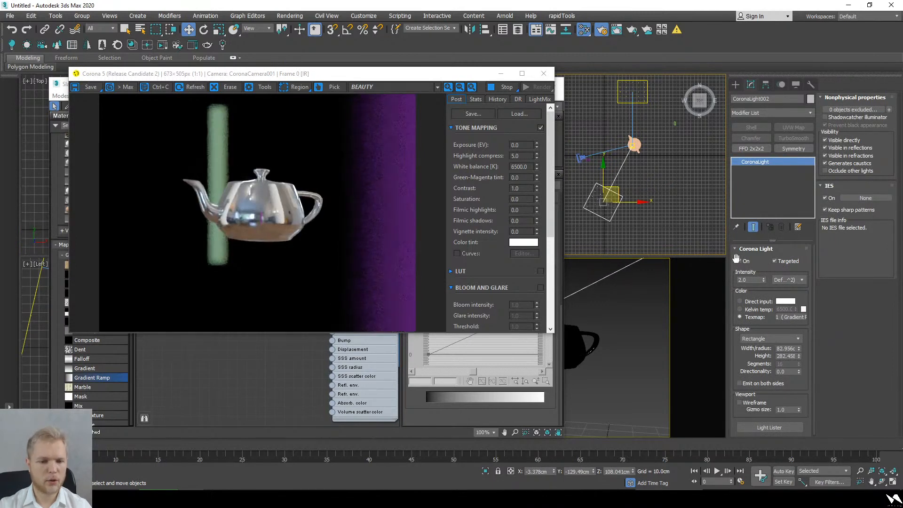
- Enlarge the light to about 224 cm by 5327 cm, move it to about X 285 cm, and check its reflection on the teapot
drag(798, 350, 774, 1)
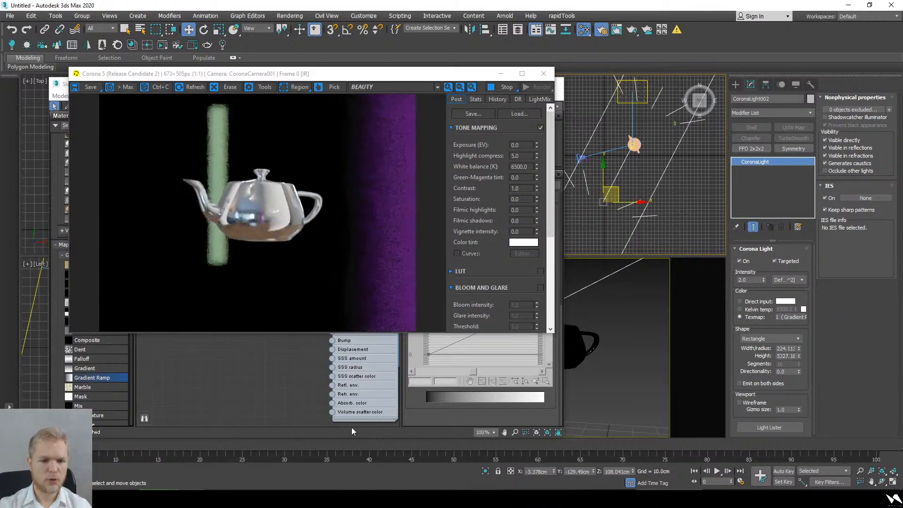
drag(624, 202, 726, 191)
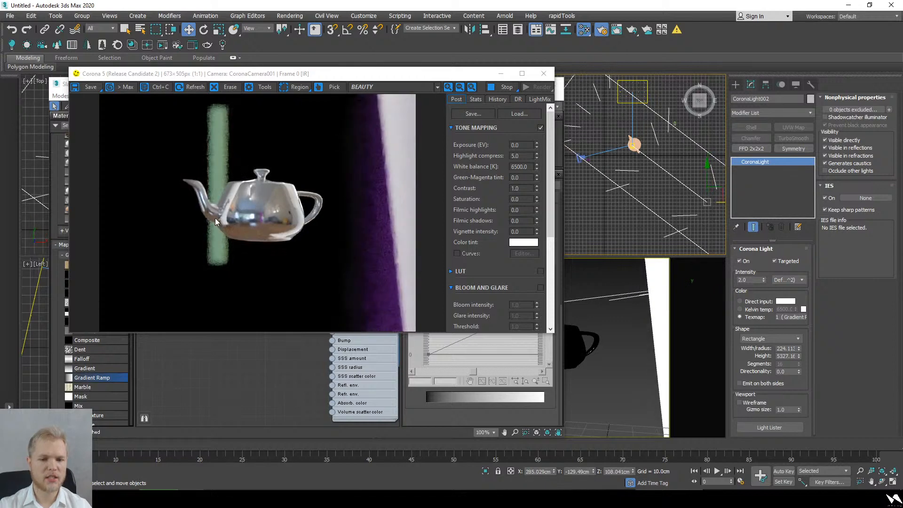
scroll(301, 236, up, 2)
scroll(272, 238, down, 1)
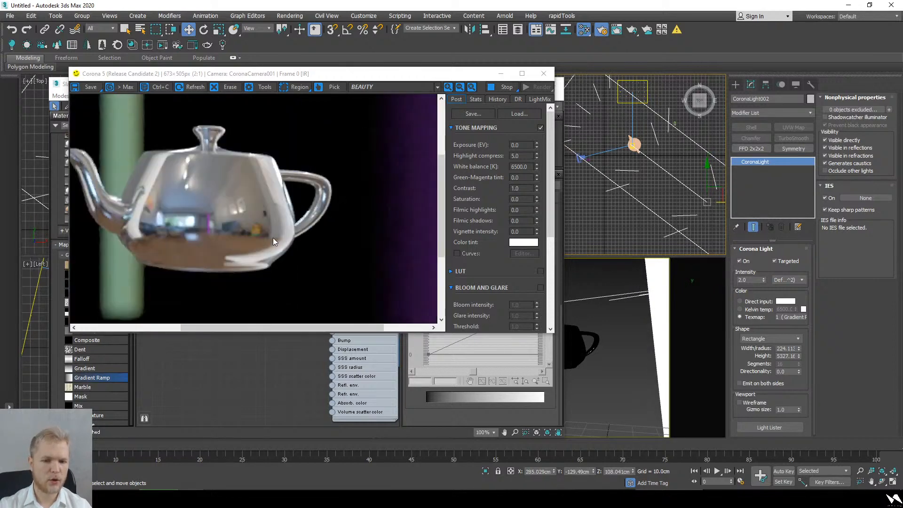
scroll(268, 230, down, 1)
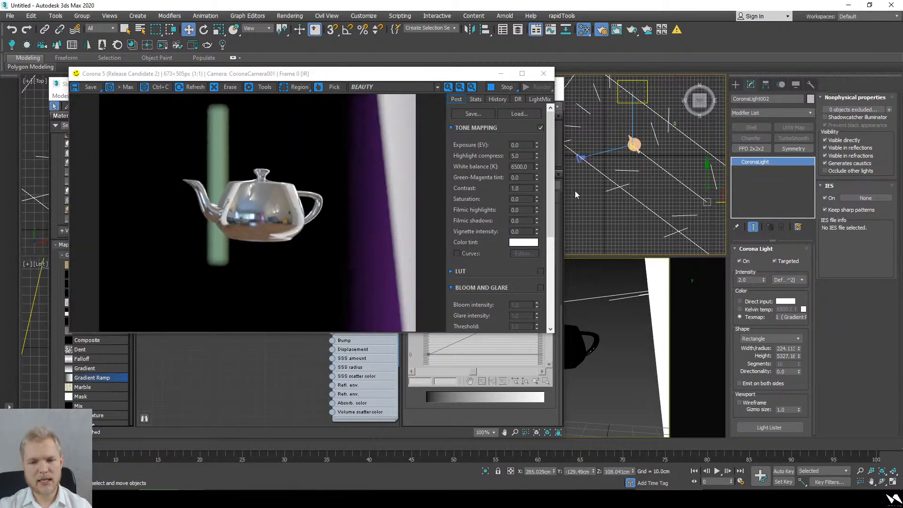
- Disable direct visibility for the enlarged light and move it to about Y -25.4 cm, Z 180.7 cm
middle_drag(653, 167, 651, 166)
click(847, 139)
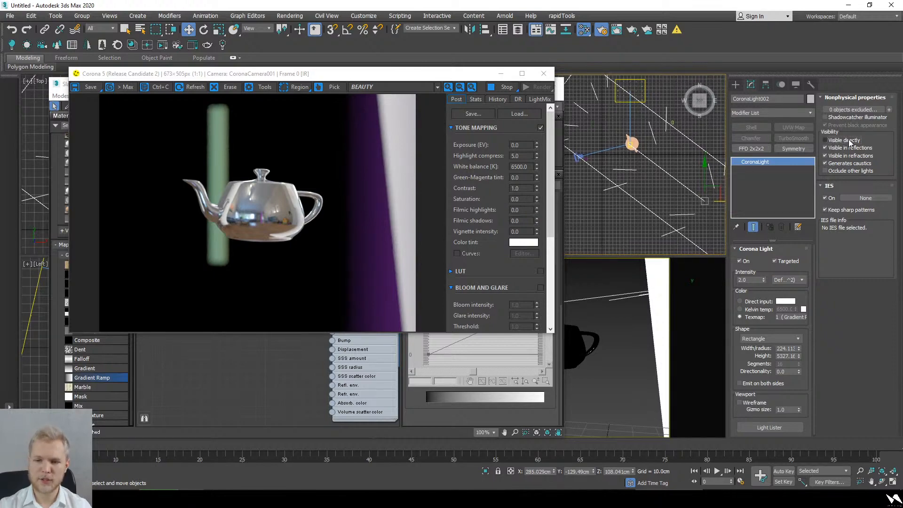
alt+middle_drag(651, 216, 668, 185)
scroll(668, 185, down, 4)
drag(685, 137, 660, 143)
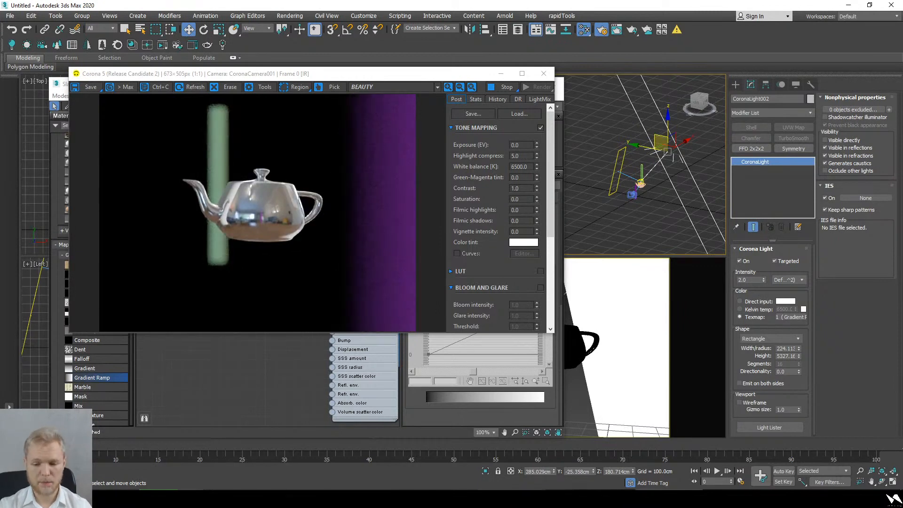
- Check the homework image and the YouTube live chat in Chrome before returning to 3ds Max
key(alt+Tab)
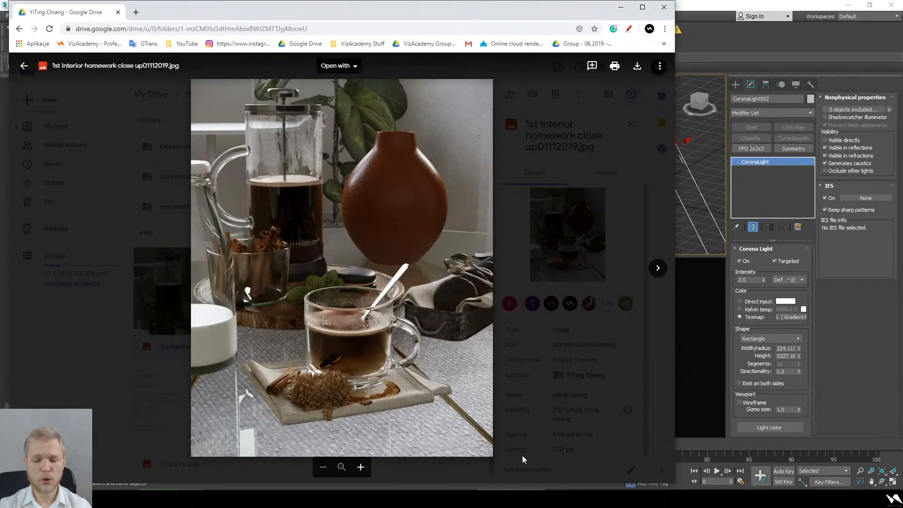
key(alt+Tab)
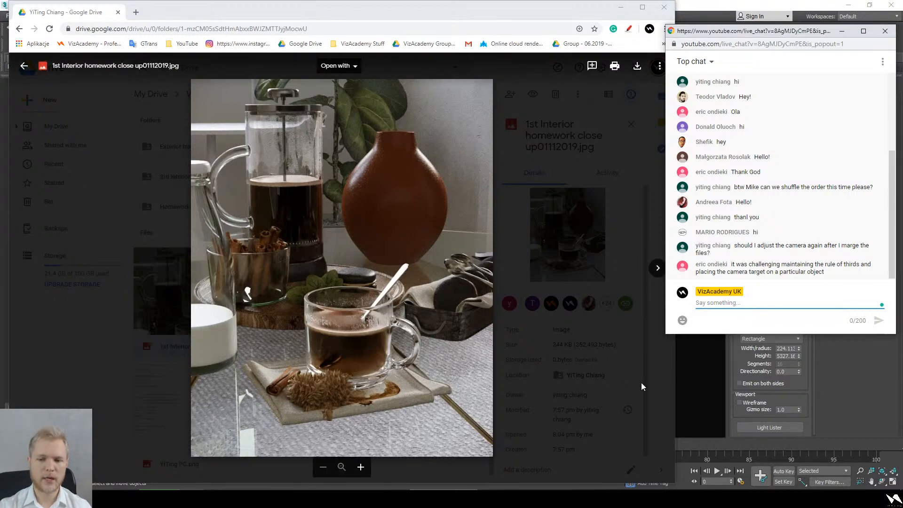
click(742, 366)
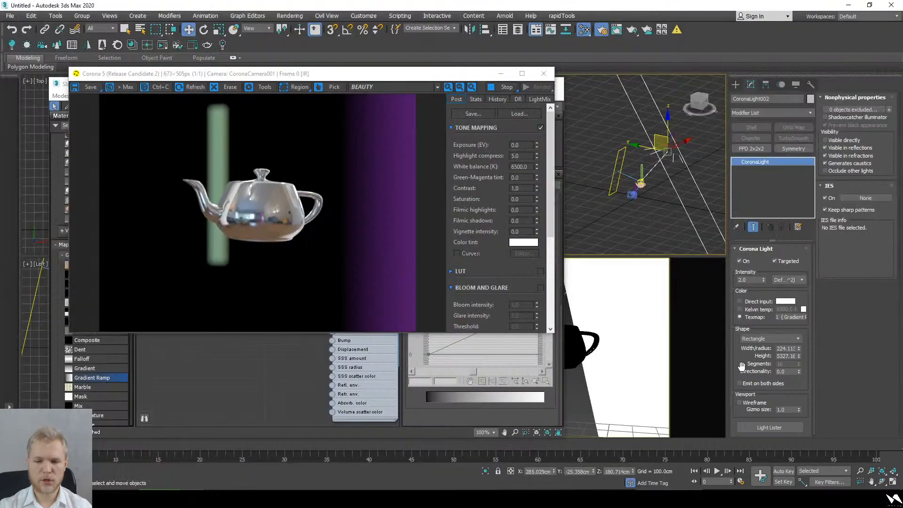
- Stop the interactive render, switch the Corona scene environment to 3ds Max settings, and restart the render
click(508, 87)
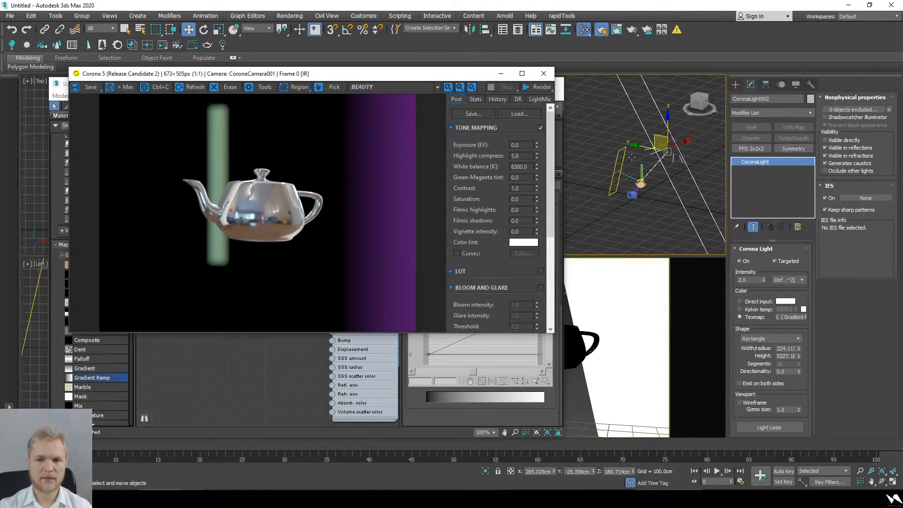
click(366, 382)
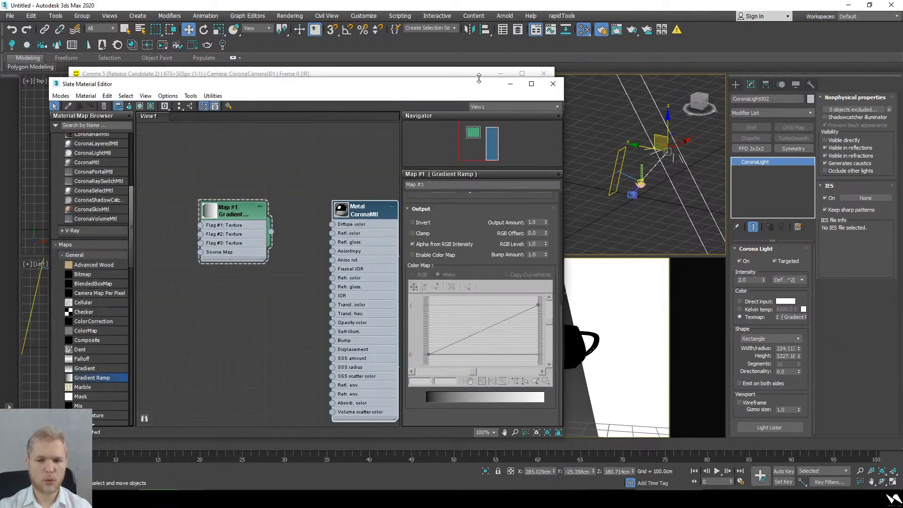
click(423, 70)
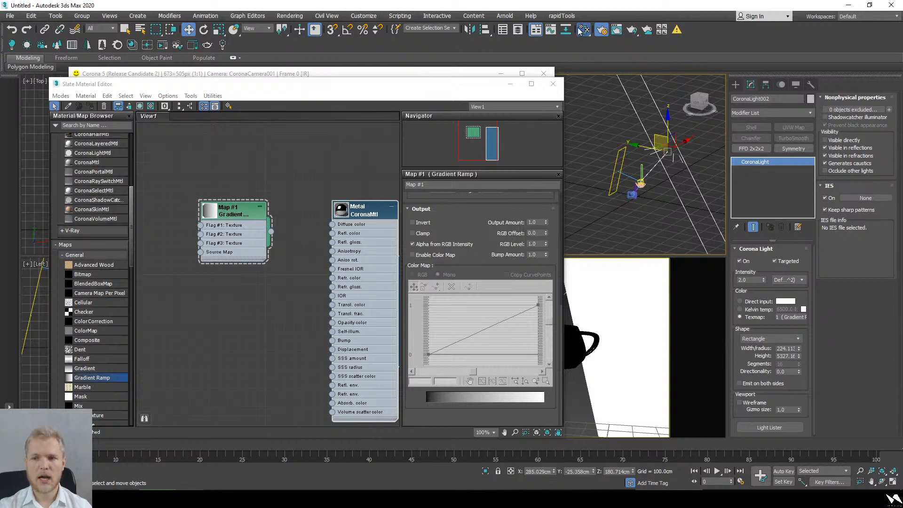
click(602, 30)
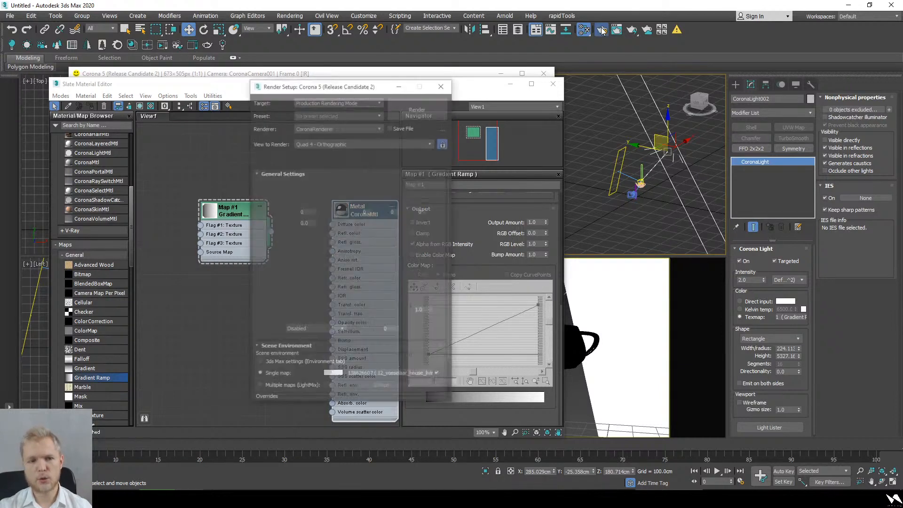
click(296, 364)
click(442, 84)
click(434, 76)
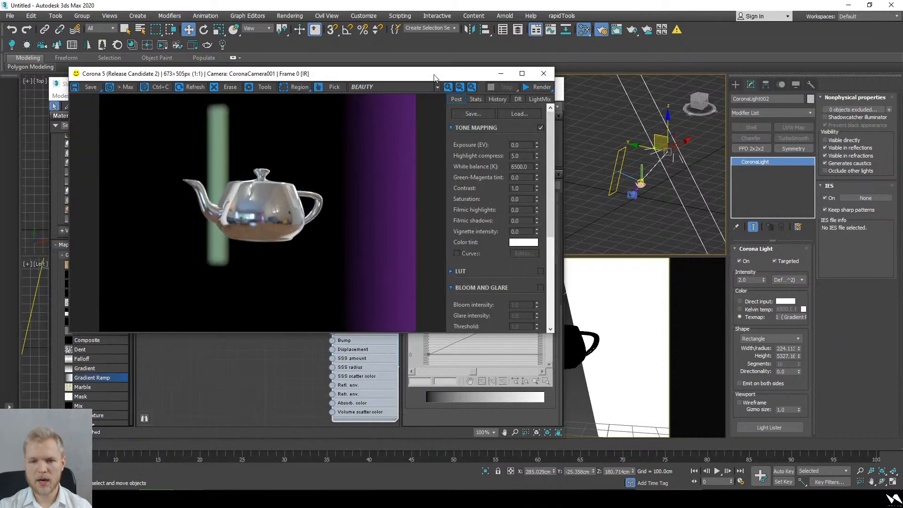
click(551, 89)
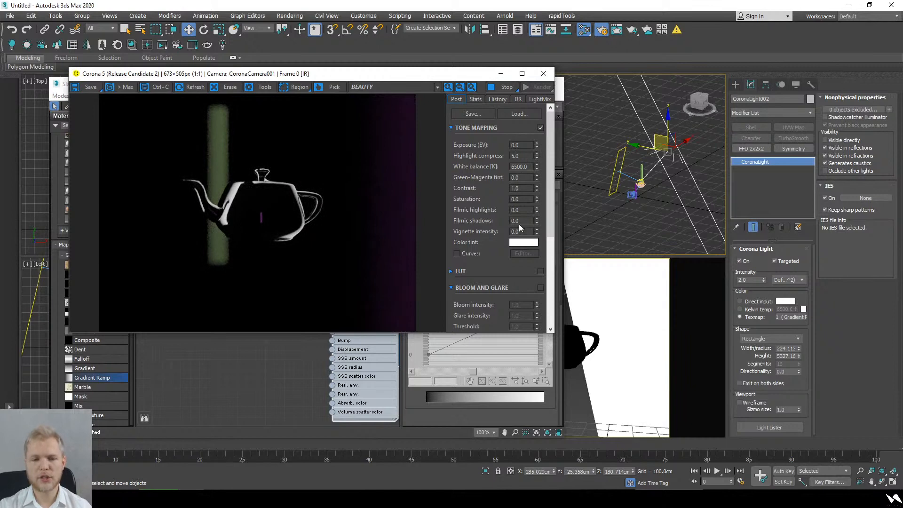
- Move the enlarged light to about X 149.7 cm and make an independent copy at about X -536 cm, Z 28.9 cm
drag(657, 161, 669, 148)
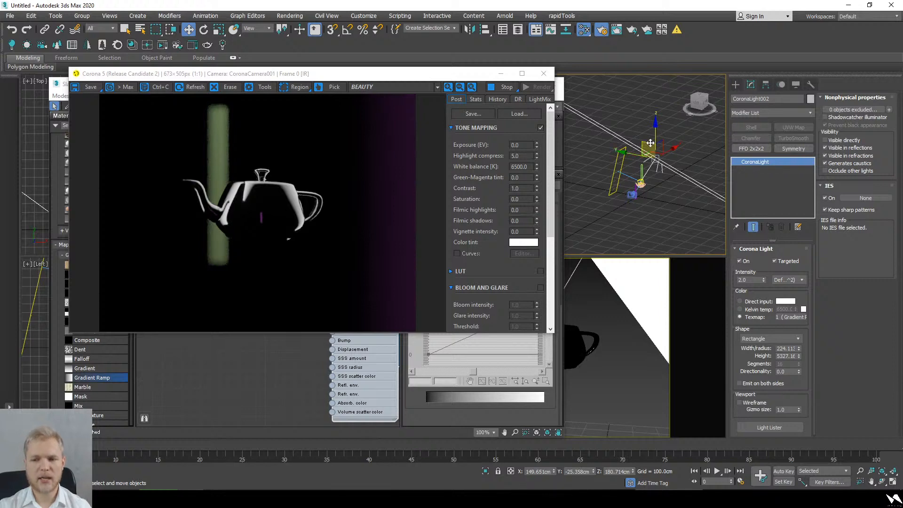
drag(663, 140, 600, 203)
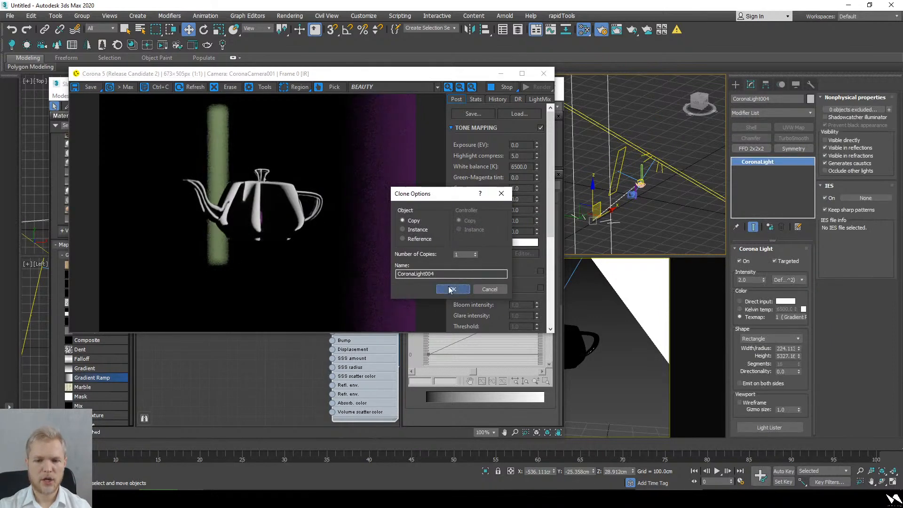
click(447, 288)
- Lower the copied light to about Z -291 cm and widen it to about 1571 cm
alt+middle_drag(673, 164, 709, 136)
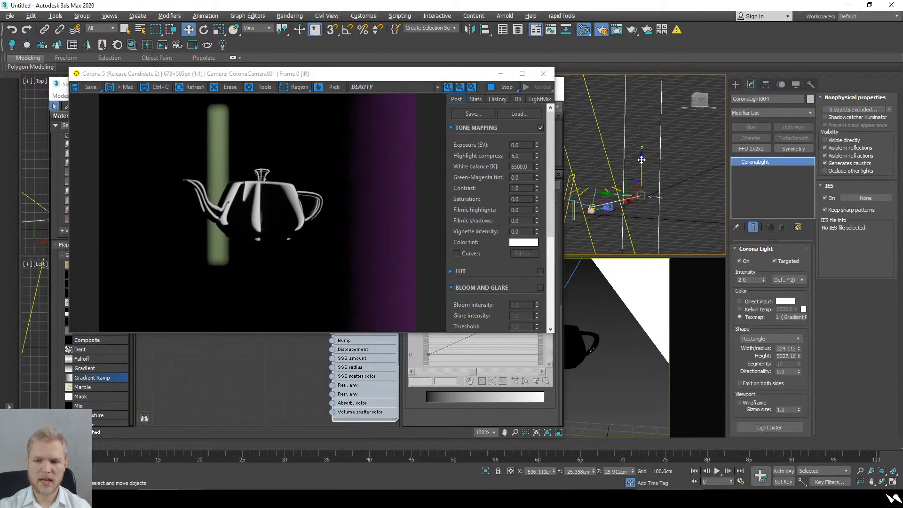
drag(642, 161, 641, 235)
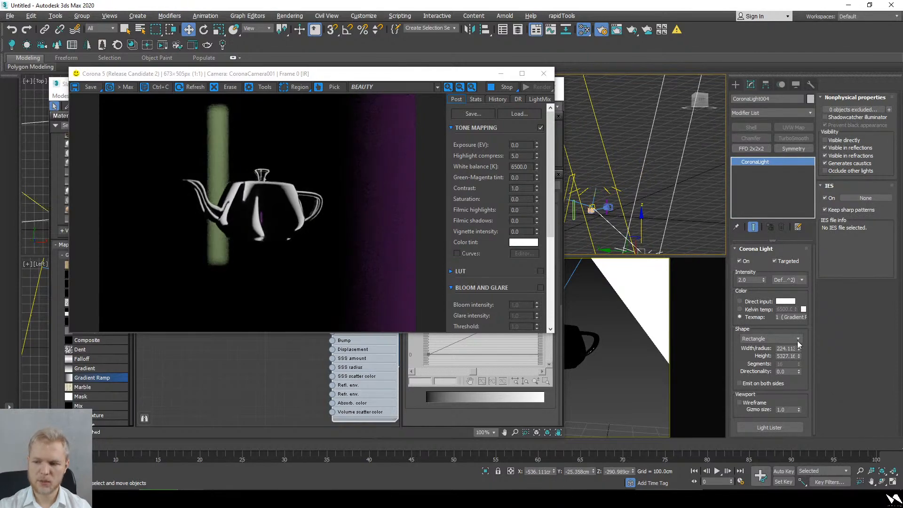
drag(798, 348, 786, 67)
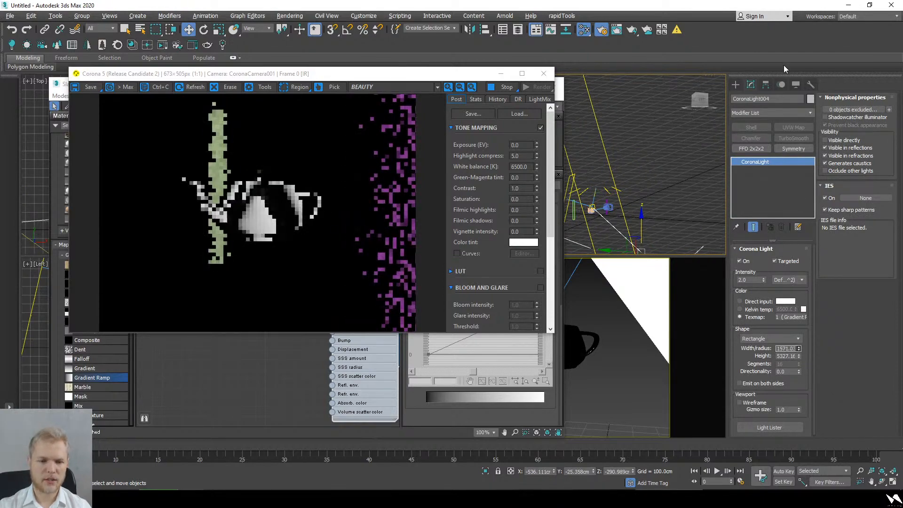
- Move the widened light beneath the teapot to about X 217.7 cm, Z -468.8 cm and set its intensity to 0.14
alt+middle_drag(630, 202, 650, 202)
click(766, 84)
alt+middle_drag(719, 132, 685, 128)
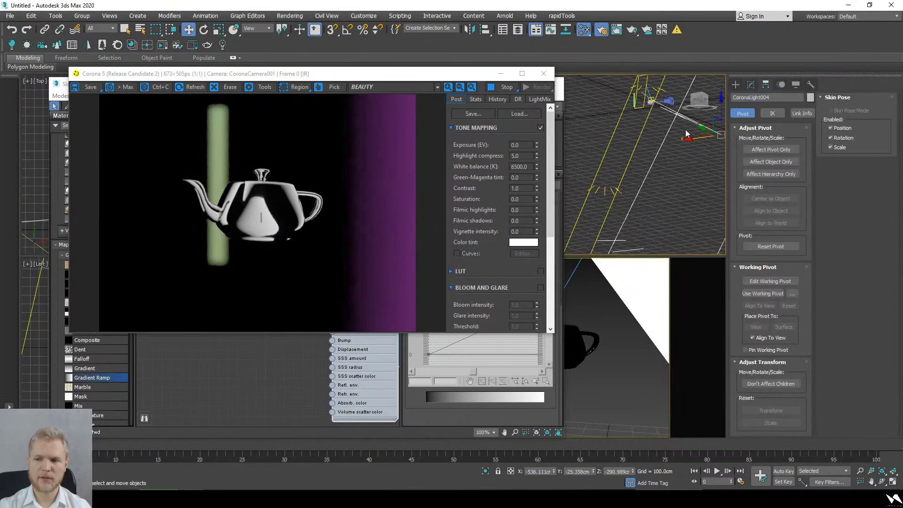
alt+middle_drag(699, 96, 676, 170)
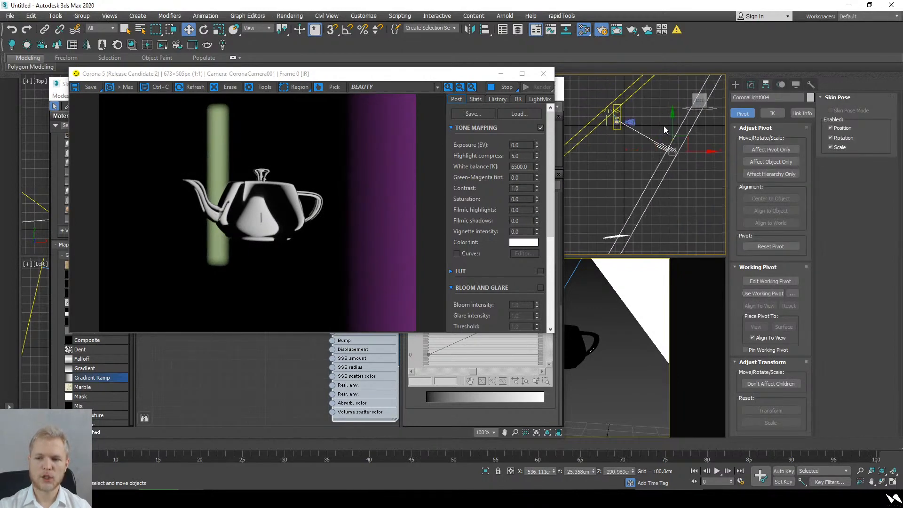
drag(684, 136, 616, 153)
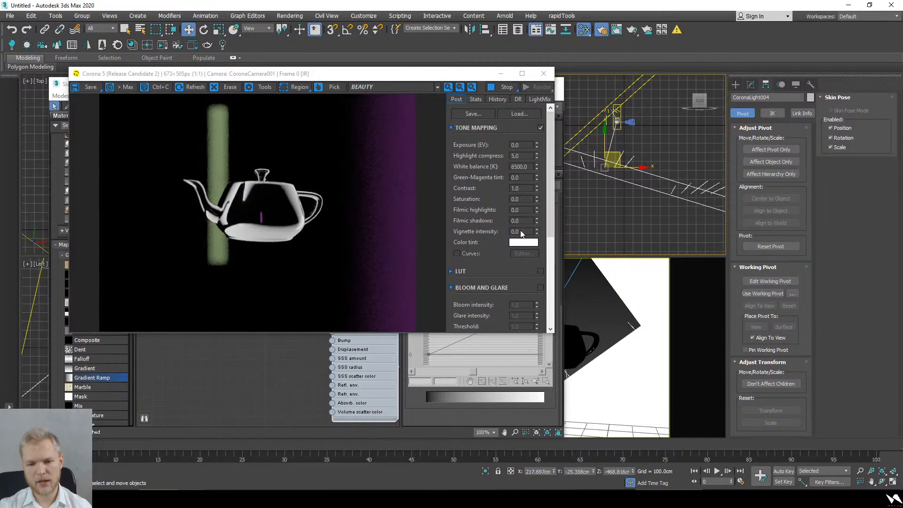
click(750, 85)
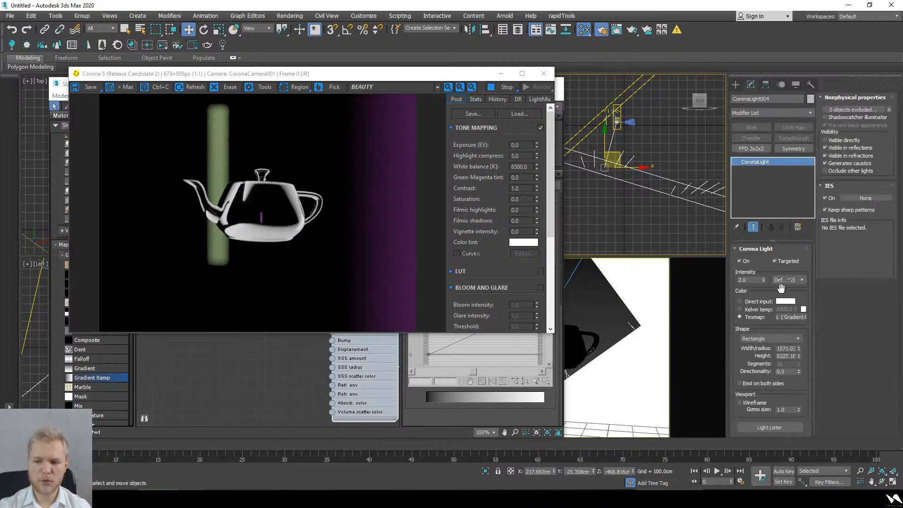
drag(764, 281, 836, 324)
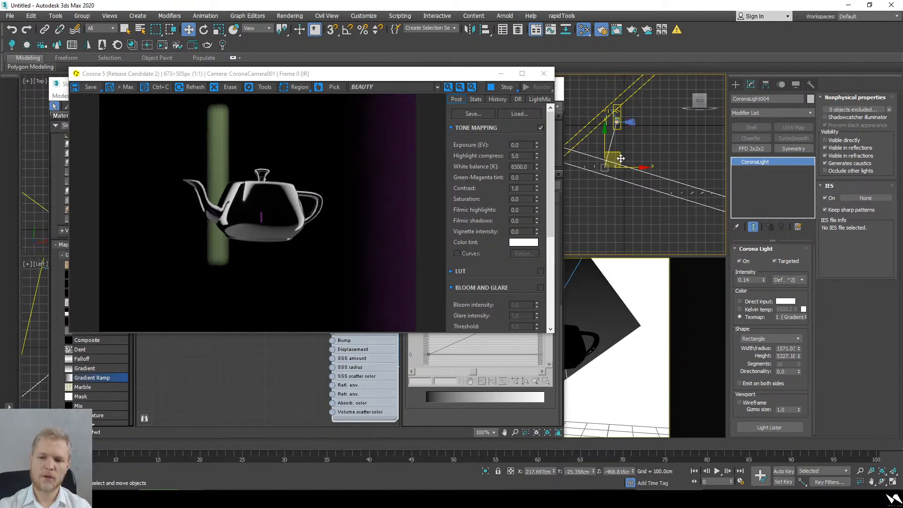
- Copy the light beneath the teapot to about X 14.7 cm, Z -87.3 cm and resize the copy to about 235.7 by 1598 cm
shift+drag(619, 158, 637, 201)
click(454, 291)
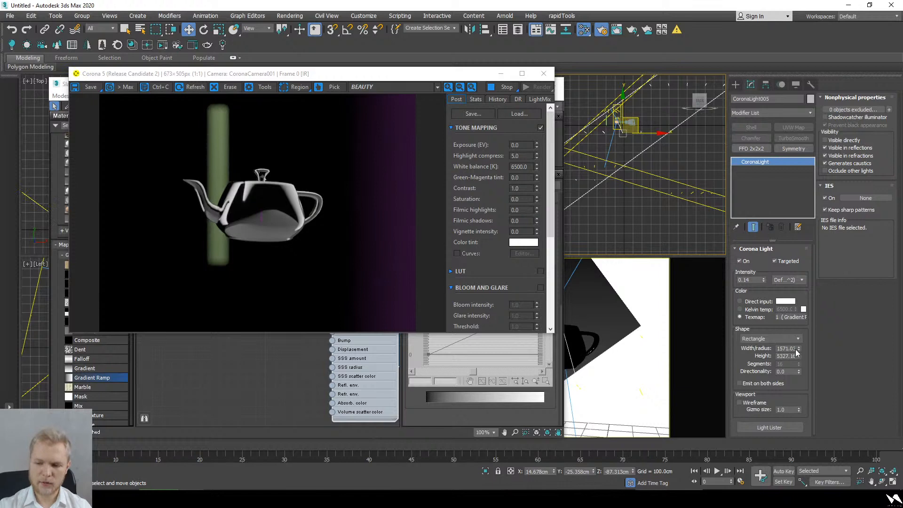
drag(799, 349, 805, 388)
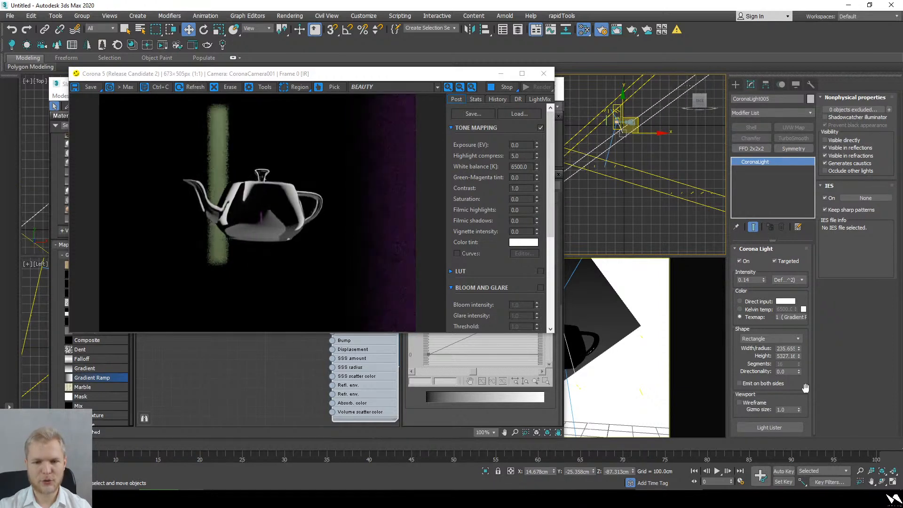
drag(798, 356, 815, 390)
- Move the smaller copy to about X -938.5 cm, Y -384 cm, set its intensity to 4.07, and inspect its reflection
key(t)
scroll(653, 163, down, 3)
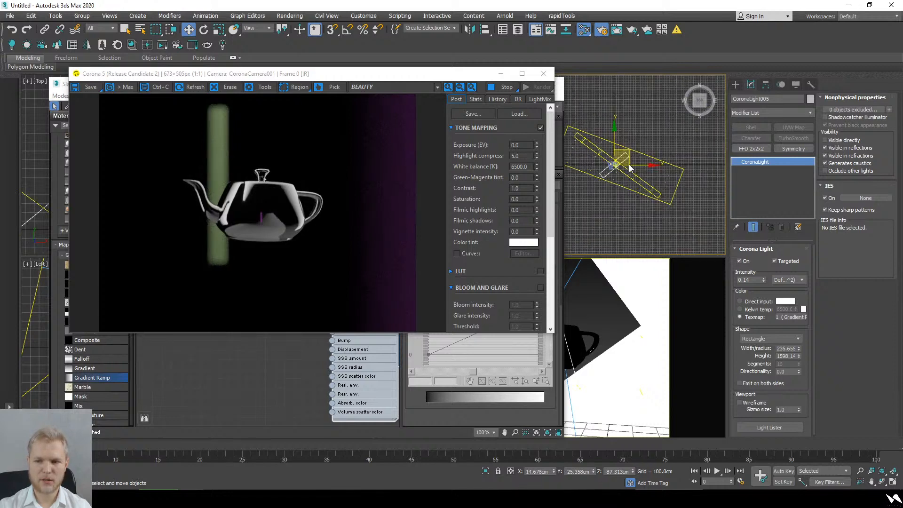
scroll(635, 162, up, 2)
drag(600, 153, 536, 178)
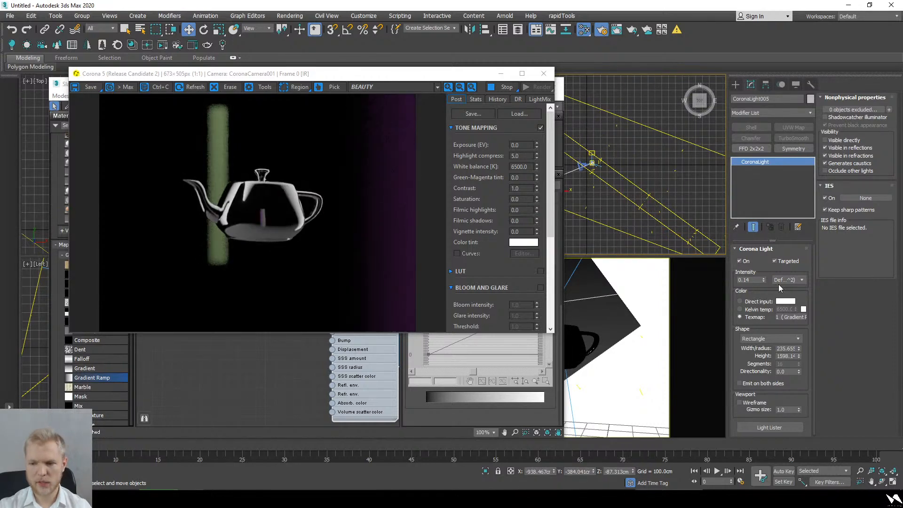
drag(763, 280, 749, 158)
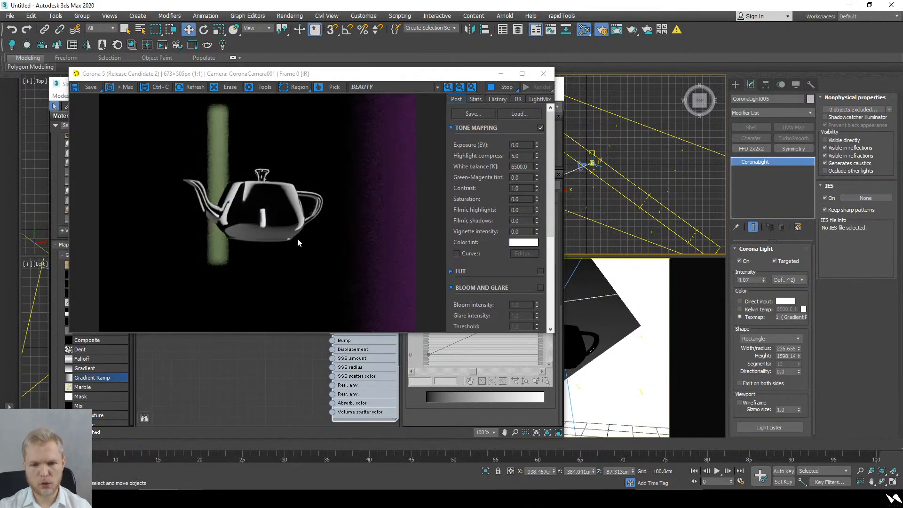
scroll(216, 256, up, 3)
scroll(247, 252, down, 2)
scroll(345, 217, down, 1)
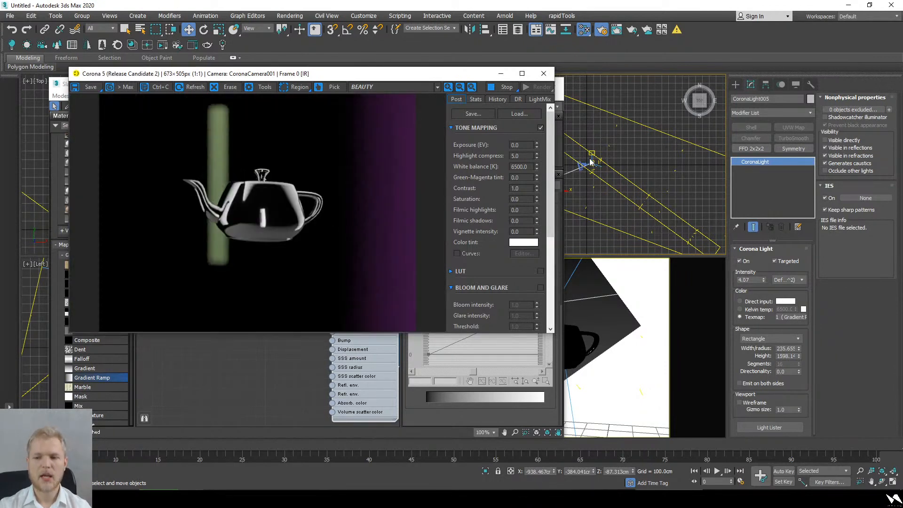
- Stop the interactive render and switch to the homework image and YouTube live chat in Chrome
middle_drag(596, 176, 653, 163)
click(501, 89)
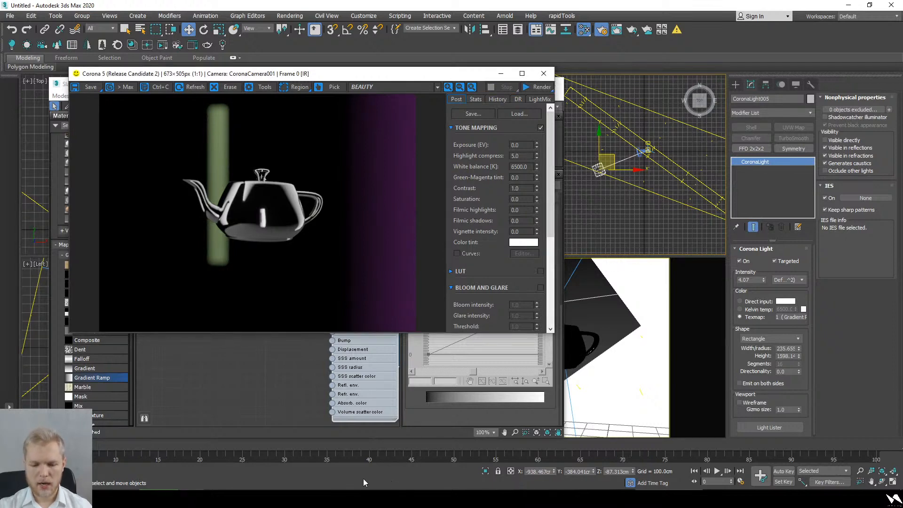
key(alt+Tab)
key(alt+Tab)
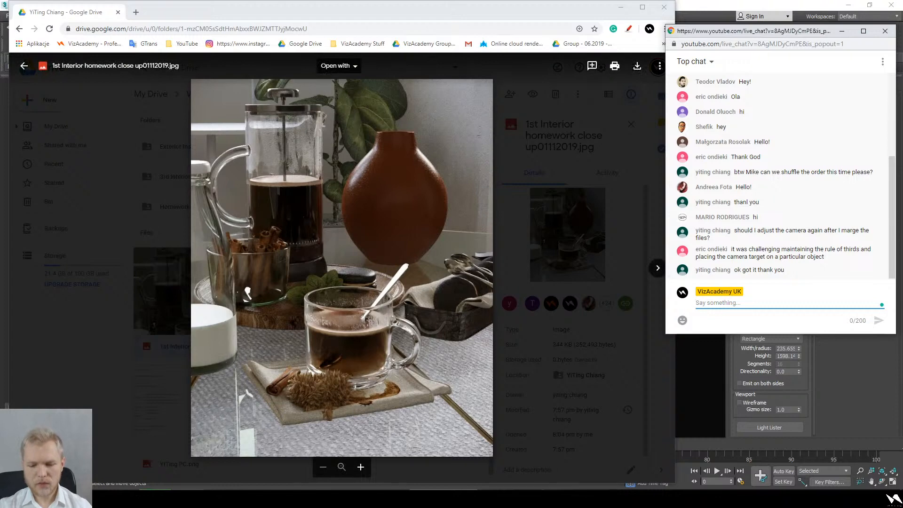
- Switch to 3ds Max, start the Corona interactive render and activate Pick in the frame buffer
mouse_move(571, 496)
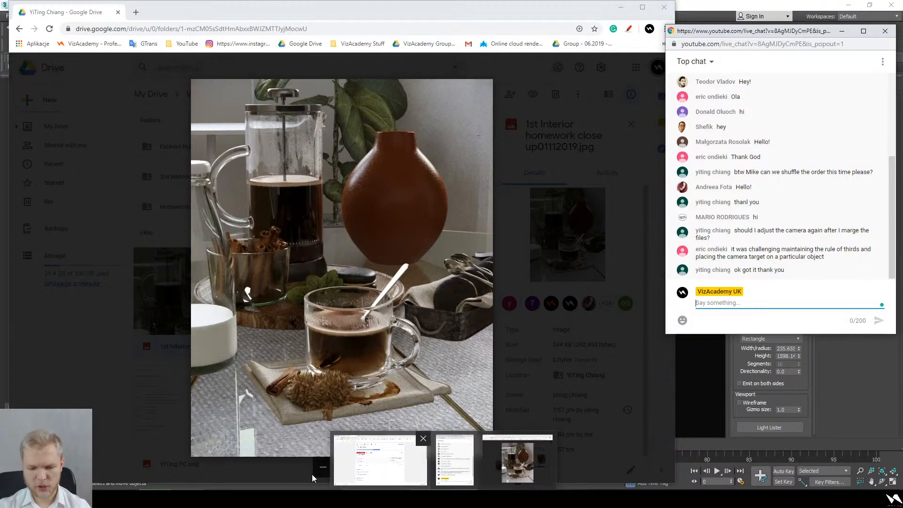
click(621, 7)
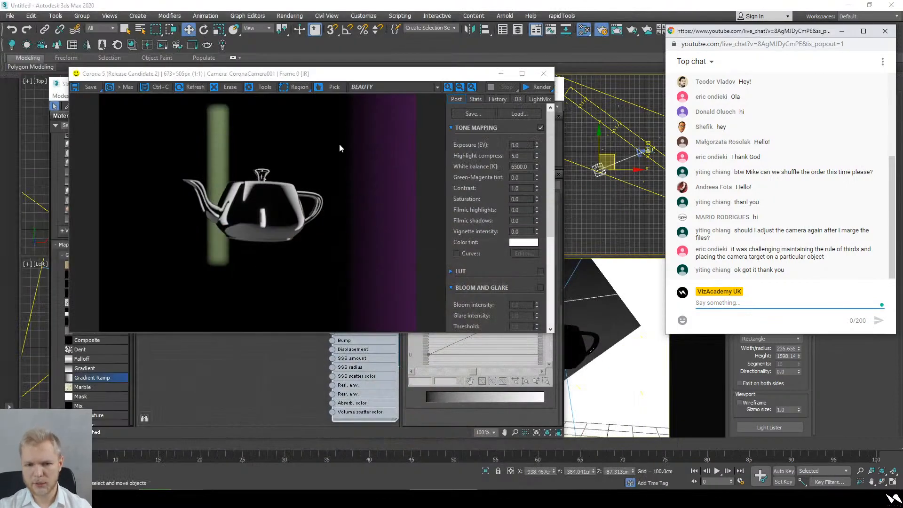
click(539, 87)
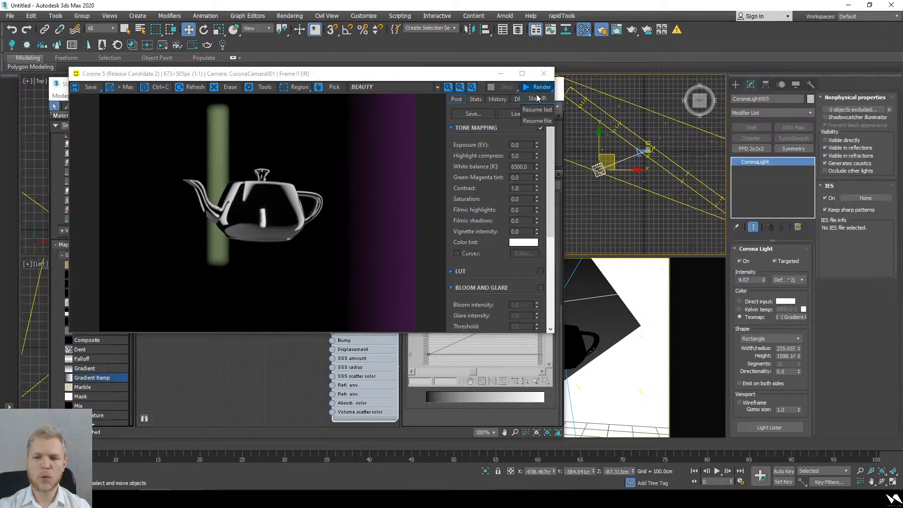
click(339, 88)
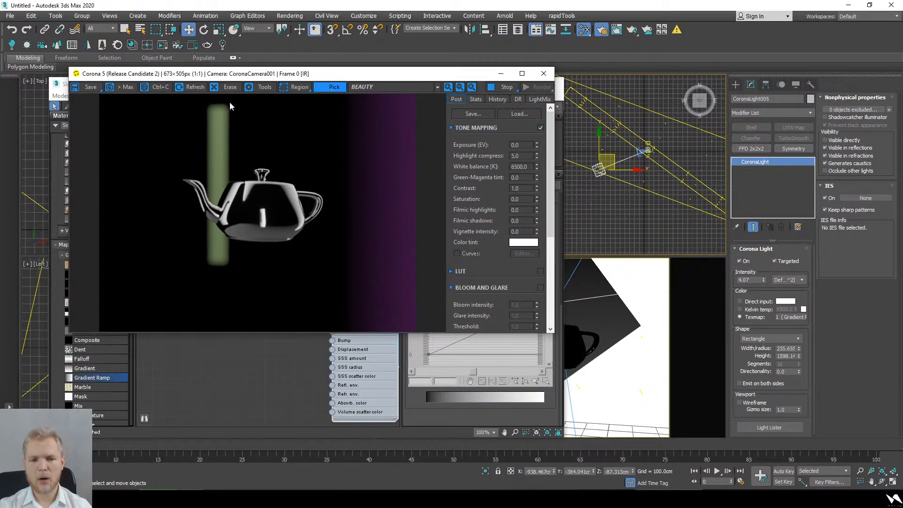
- Set the camera focus to the green box in the render and return it to the teapot
click(216, 126)
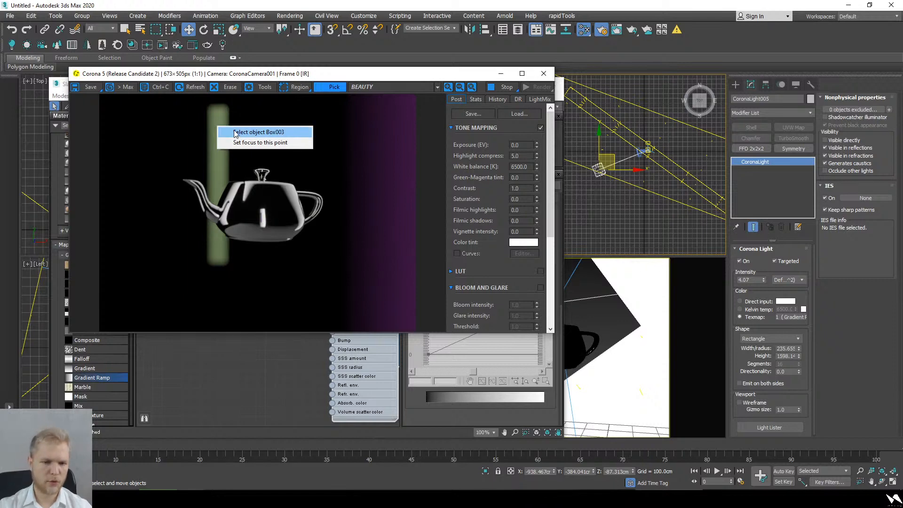
click(239, 146)
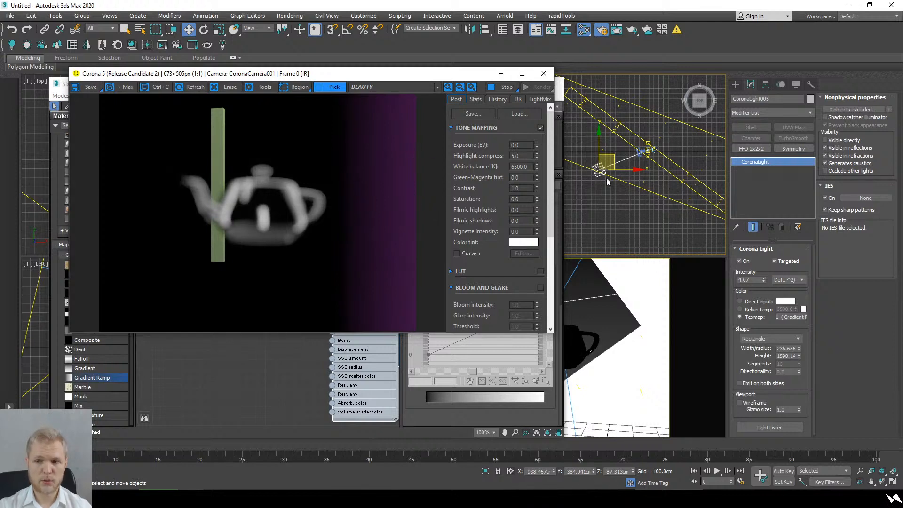
right_click(274, 205)
click(288, 220)
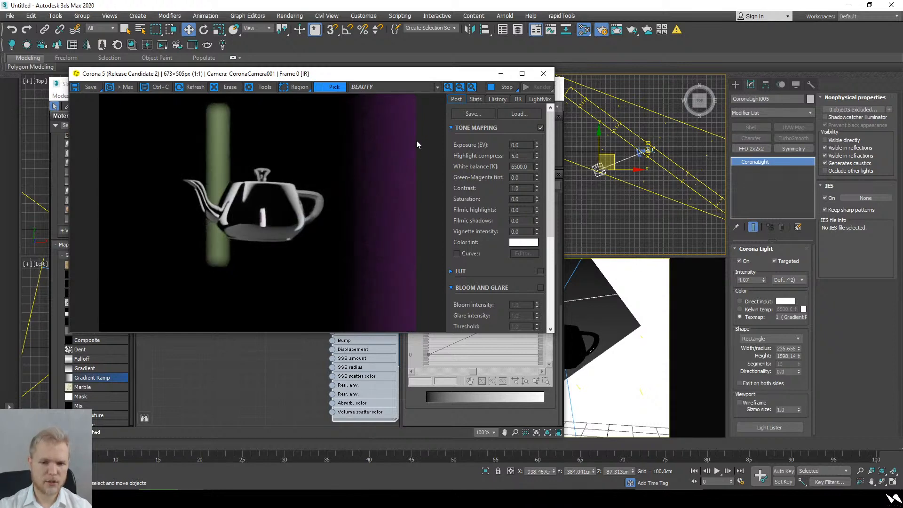
- Select the purple box in the top view and move it to about X -44.5 cm, Y -9 cm
scroll(649, 164, up, 5)
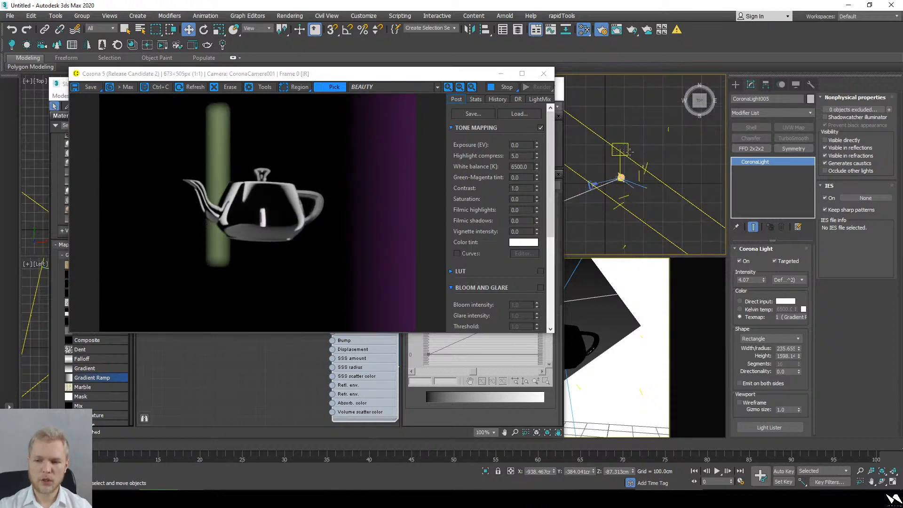
scroll(689, 132, up, 3)
scroll(687, 132, down, 5)
scroll(682, 132, up, 3)
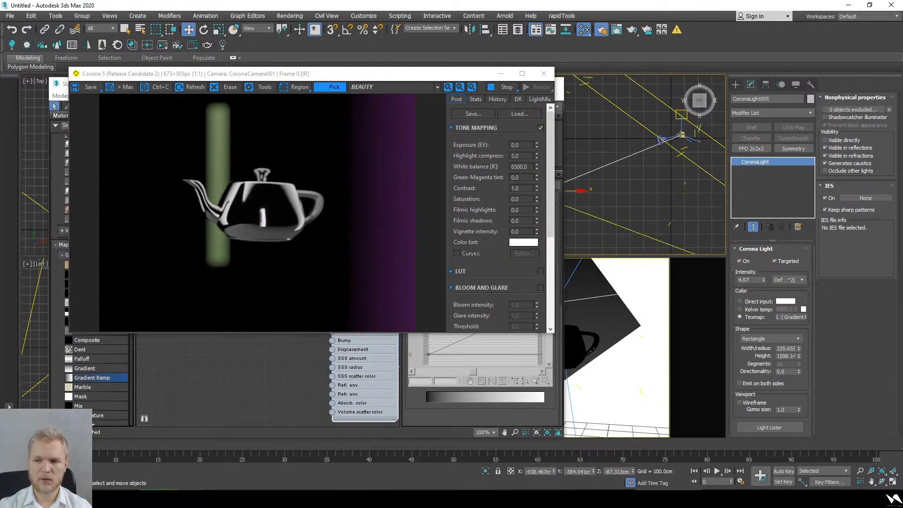
scroll(601, 166, up, 5)
middle_drag(615, 163, 633, 173)
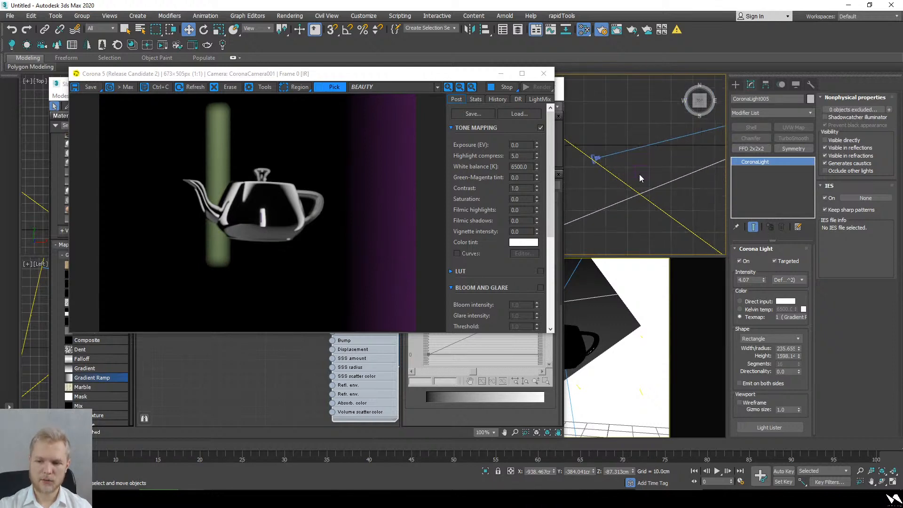
click(639, 174)
click(643, 177)
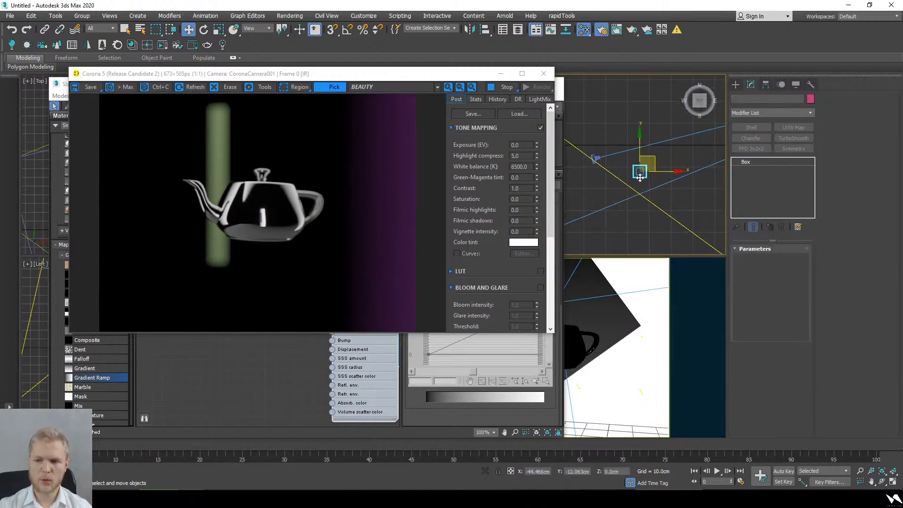
drag(646, 165, 647, 159)
- Set the camera focus to the purple foreground box in the render and return it to the teapot
right_click(392, 179)
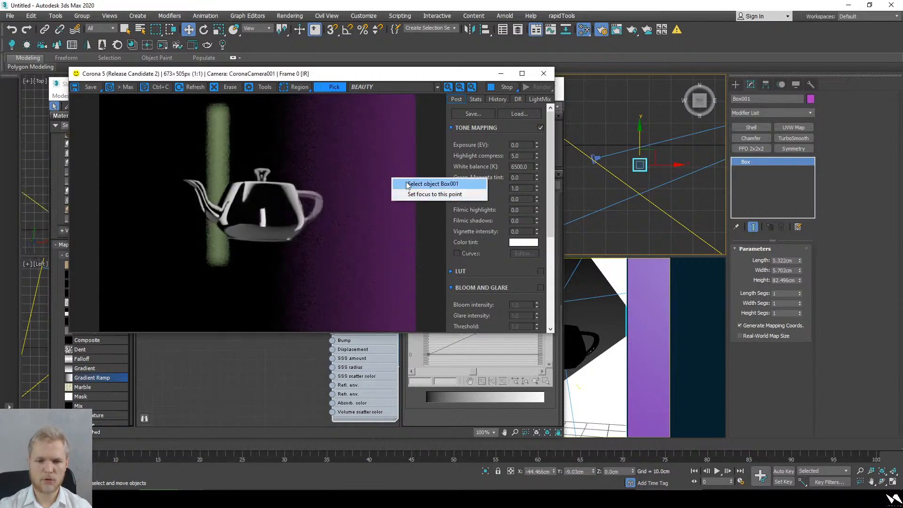
click(422, 194)
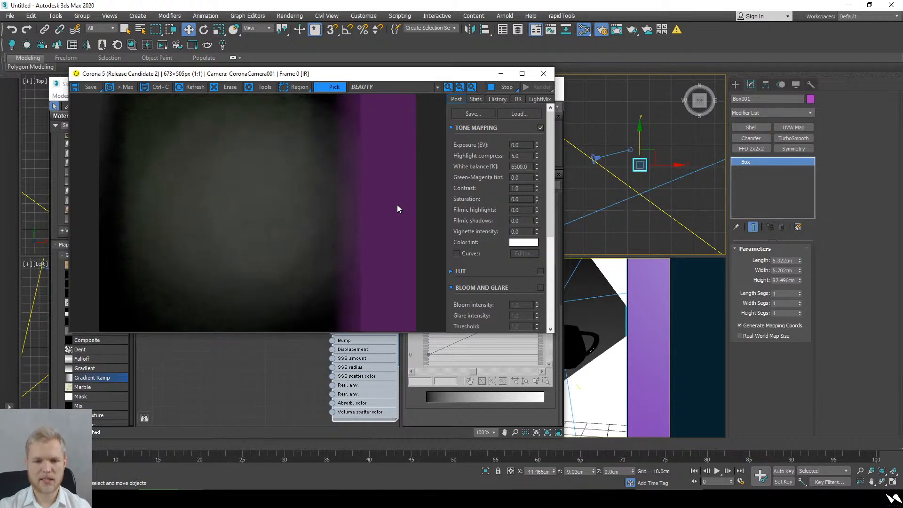
right_click(397, 205)
right_click(270, 201)
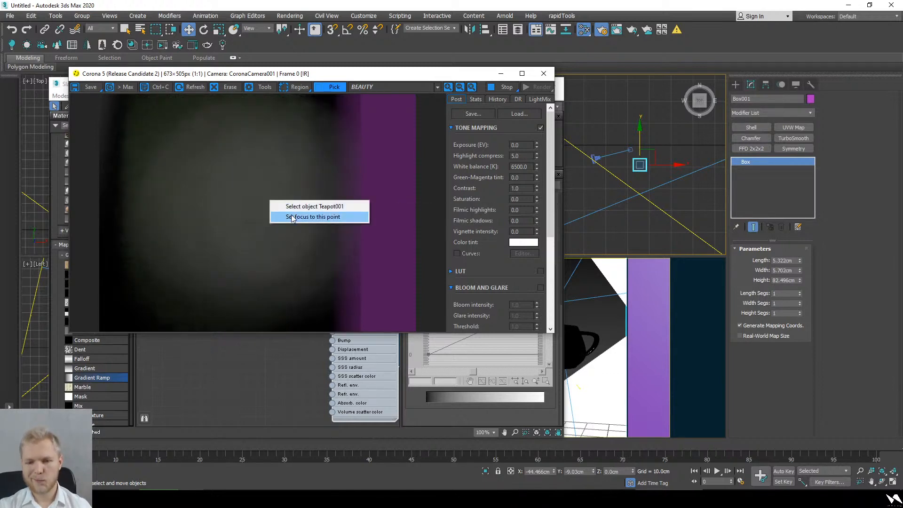
click(292, 216)
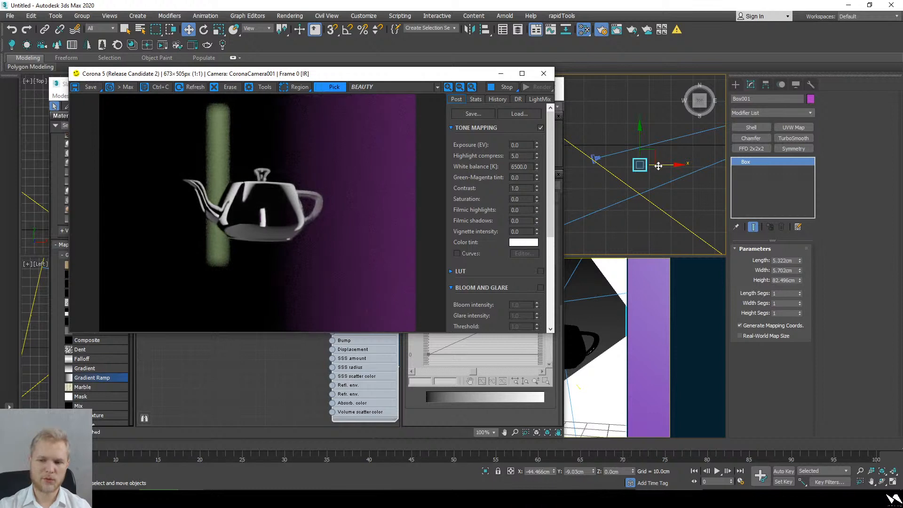
- Move the purple box to about X -23.4 cm, Y -10.2 cm, clone it into a long row of copies and inspect the render
drag(657, 166, 674, 153)
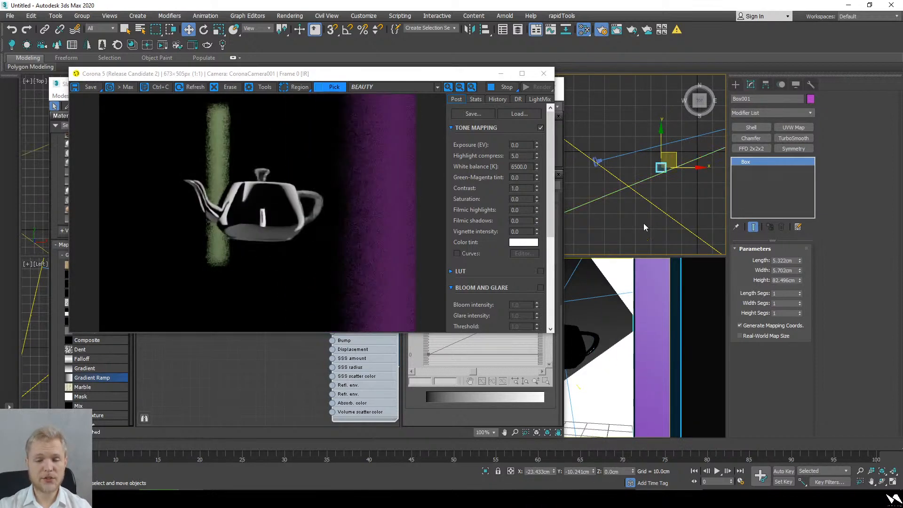
scroll(590, 171, down, 4)
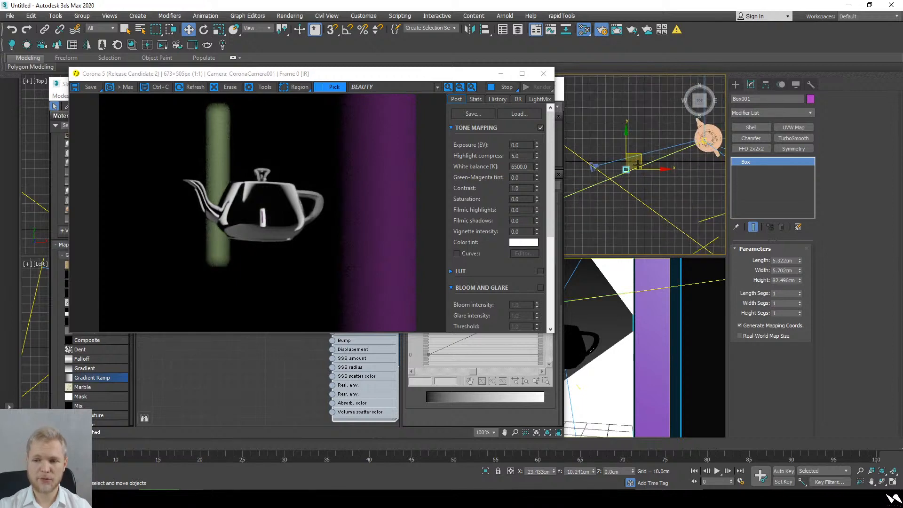
scroll(638, 164, up, 2)
mouse_move(636, 158)
shift+mouse_down()
mouse_move(679, 154)
mouse_move(659, 152)
shift+mouse_up()
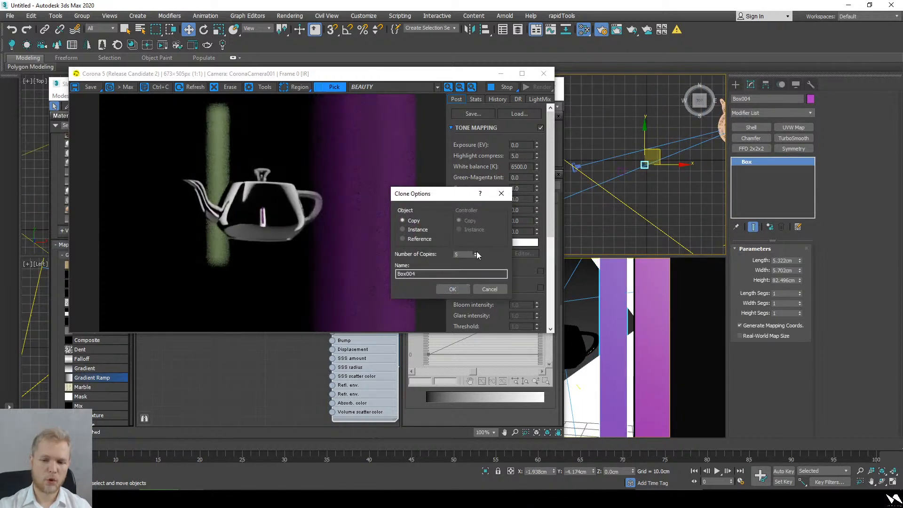
drag(476, 254, 483, 244)
click(453, 289)
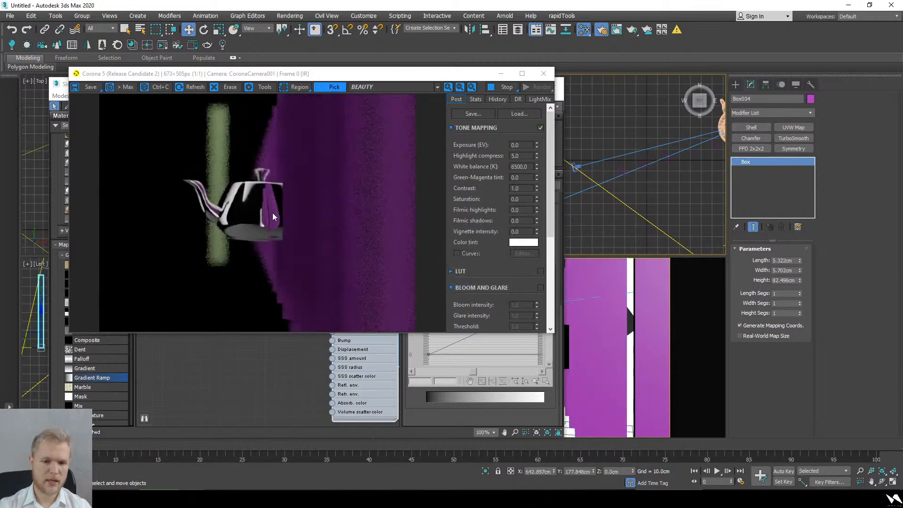
scroll(356, 259, up, 1)
middle_drag(300, 207, 316, 173)
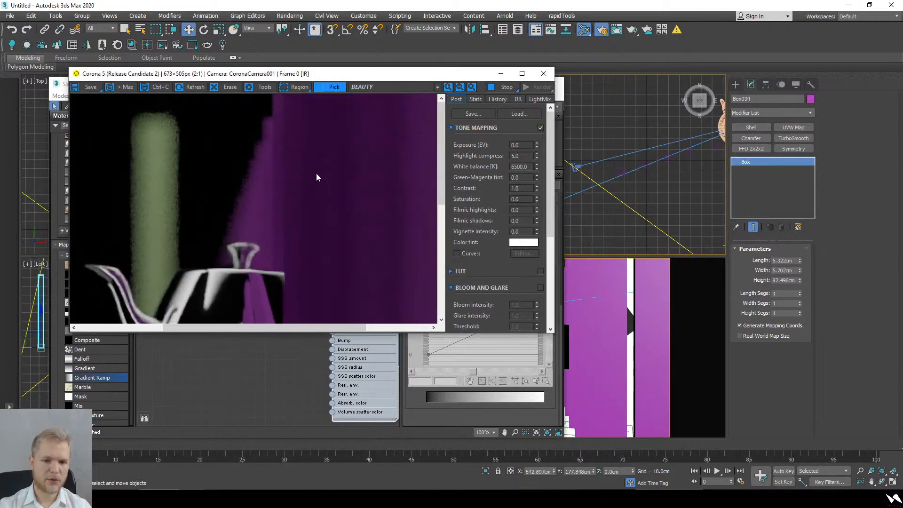
scroll(356, 208, down, 1)
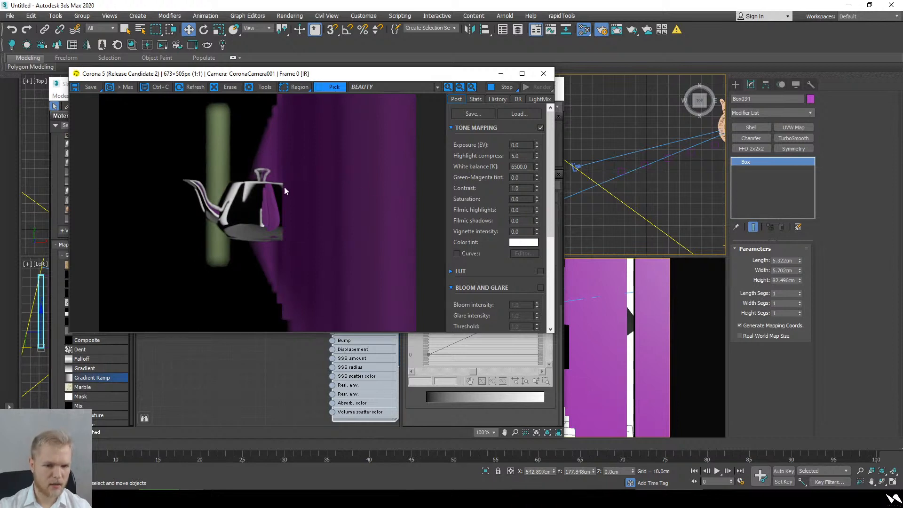
- Select the row of distant purple box copies in the top view and delete them
scroll(681, 170, down, 3)
middle_drag(681, 170, 595, 217)
scroll(650, 216, down, 3)
scroll(649, 188, up, 3)
scroll(652, 185, down, 3)
scroll(611, 200, down, 3)
scroll(658, 186, up, 5)
drag(674, 183, 568, 230)
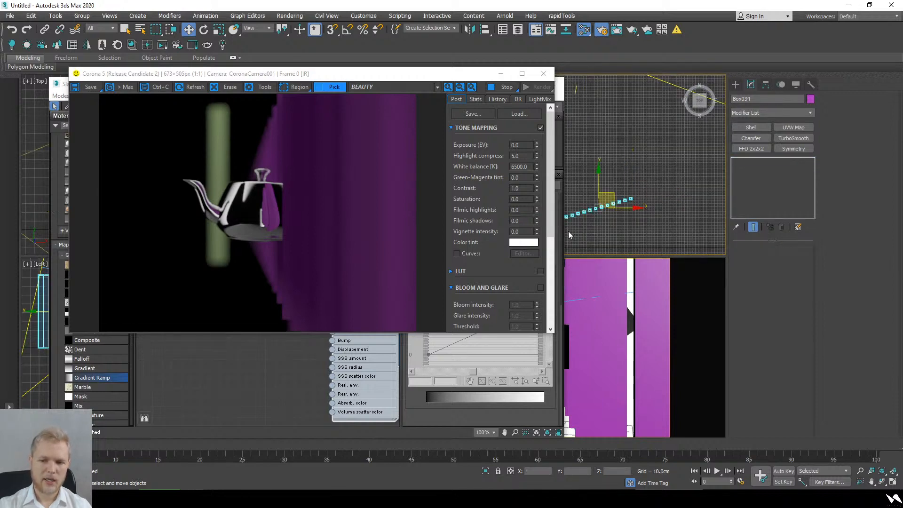
middle_drag(569, 230, 729, 169)
key(Delete)
alt+middle_drag(673, 189, 749, 141)
alt+middle_drag(667, 142, 684, 132)
click(699, 101)
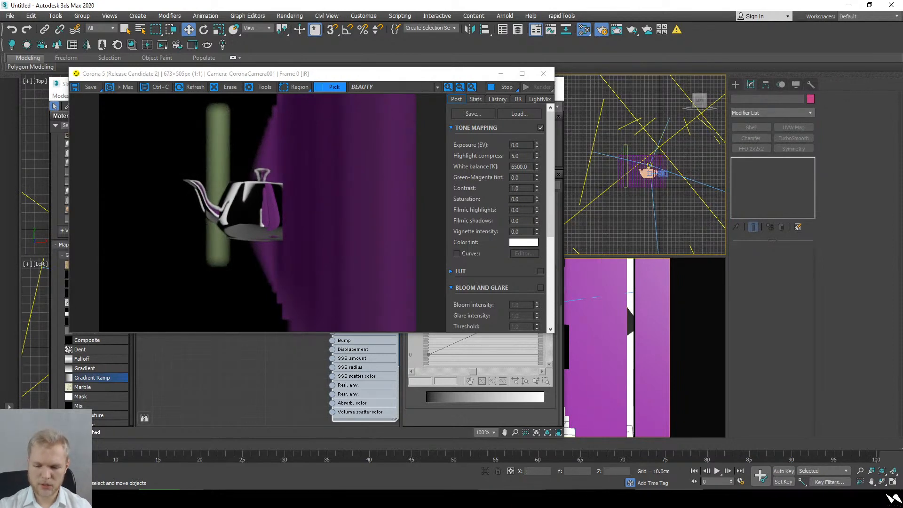
- Switch to Chrome with the live chat, close the close-up preview and open Interior1.1 01112019.PNG
mouse_move(445, 498)
click(520, 463)
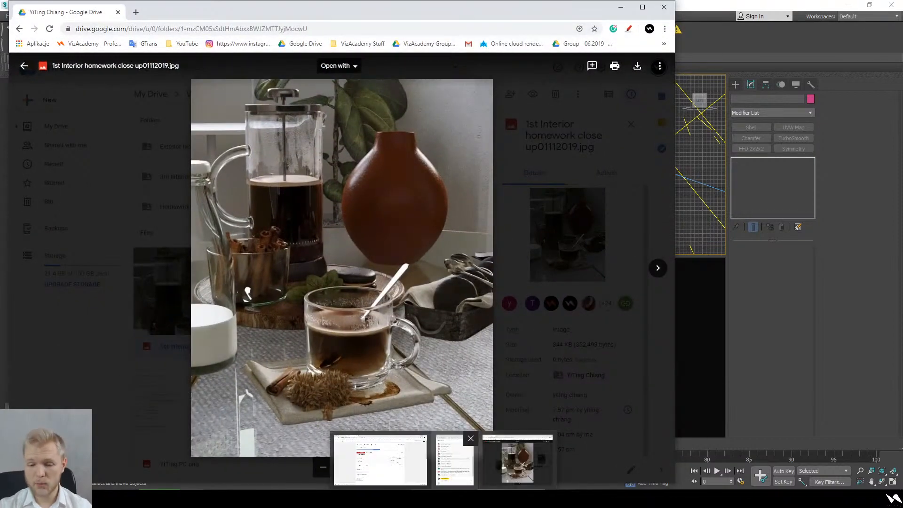
click(455, 460)
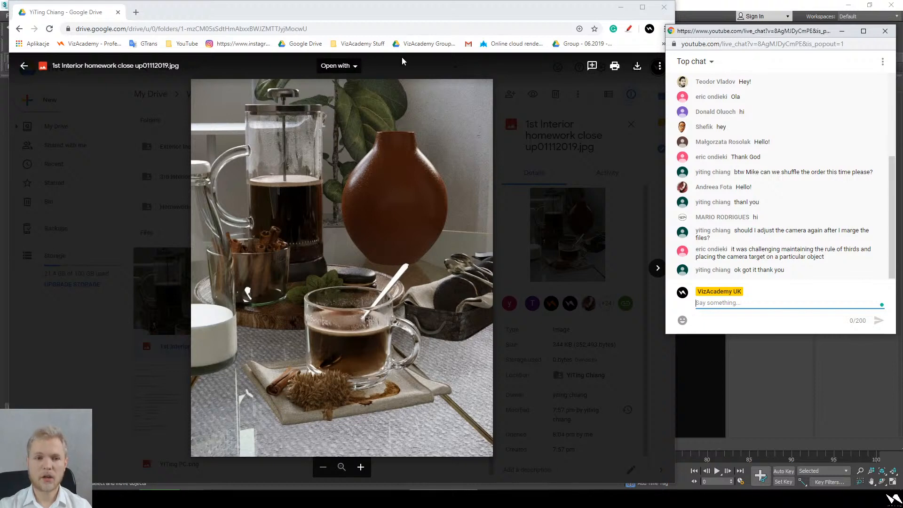
click(514, 228)
click(514, 228)
double_click(306, 296)
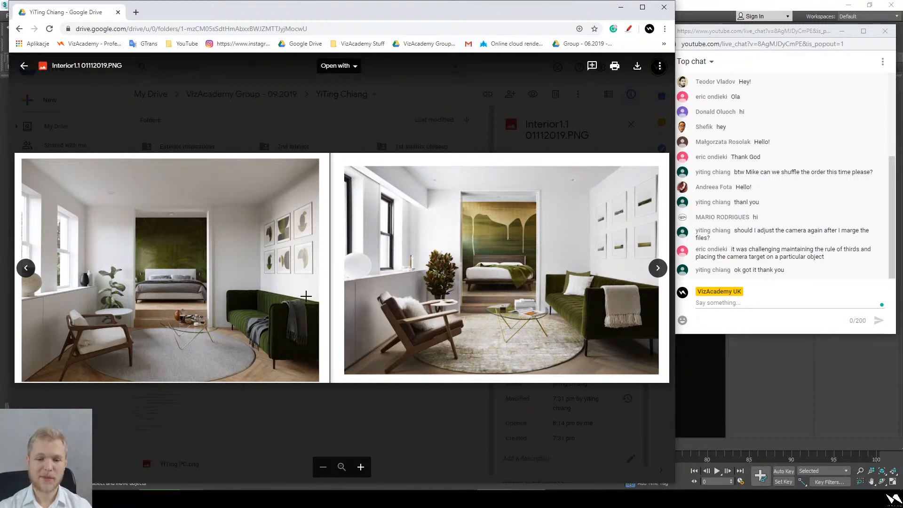
- Examine the interior render beside its reference photo, comparing the wall art, windows, armchair, sofa and coffee table
ctrl+scroll(235, 288, up, 6)
ctrl+scroll(239, 287, down, 1)
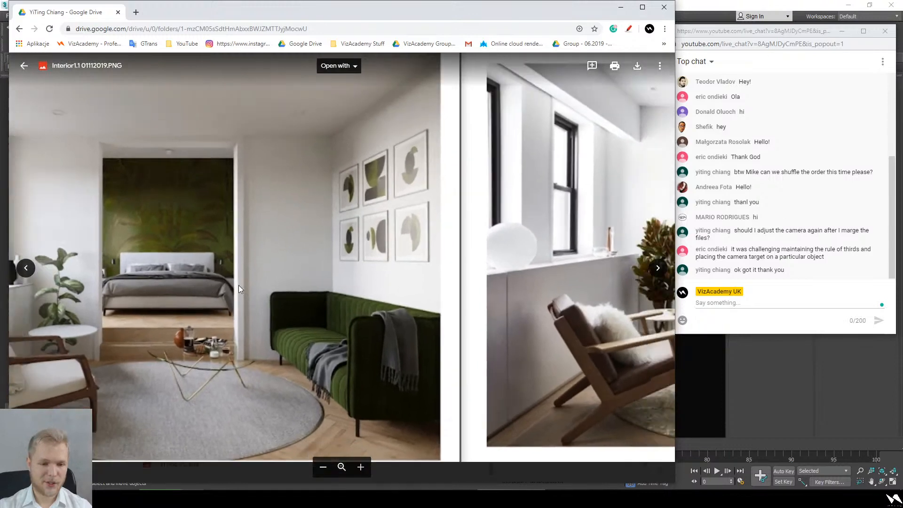
ctrl+scroll(275, 270, down, 5)
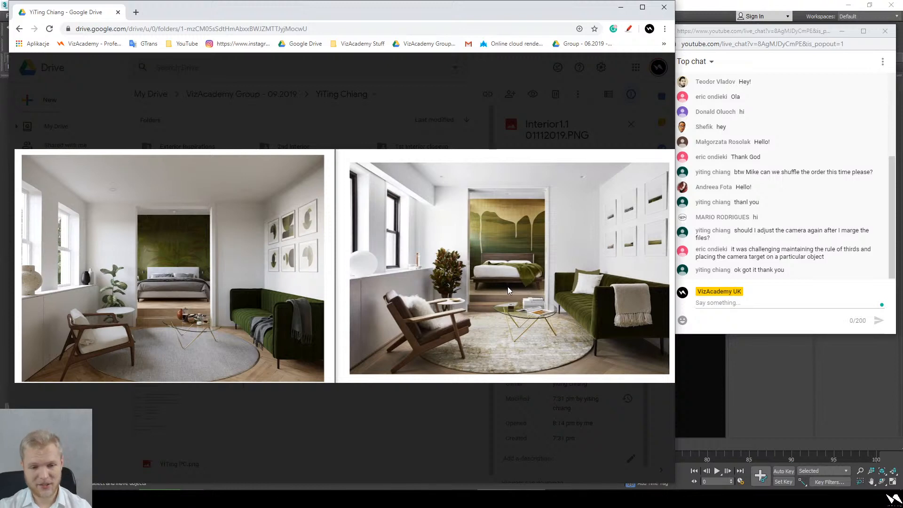
click(308, 243)
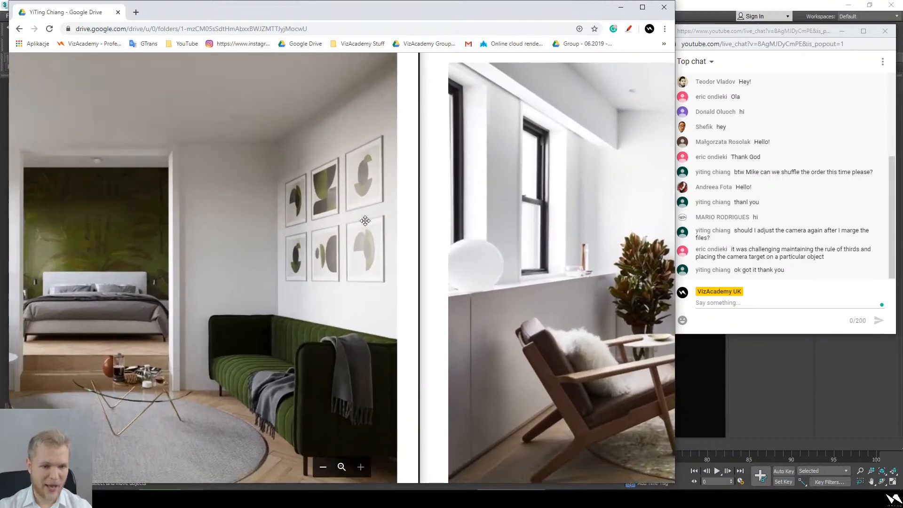
drag(365, 220, 383, 237)
drag(493, 279, 192, 257)
drag(536, 264, 387, 287)
drag(249, 258, 552, 306)
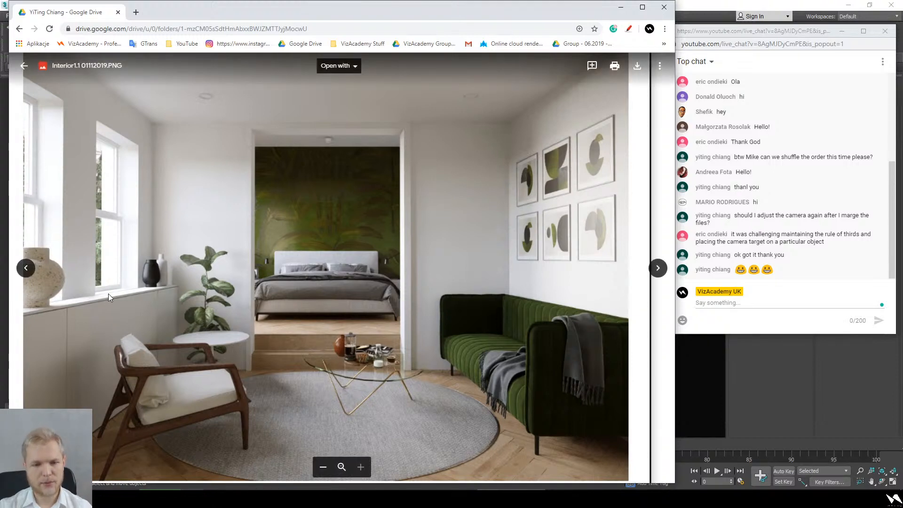
key(Right)
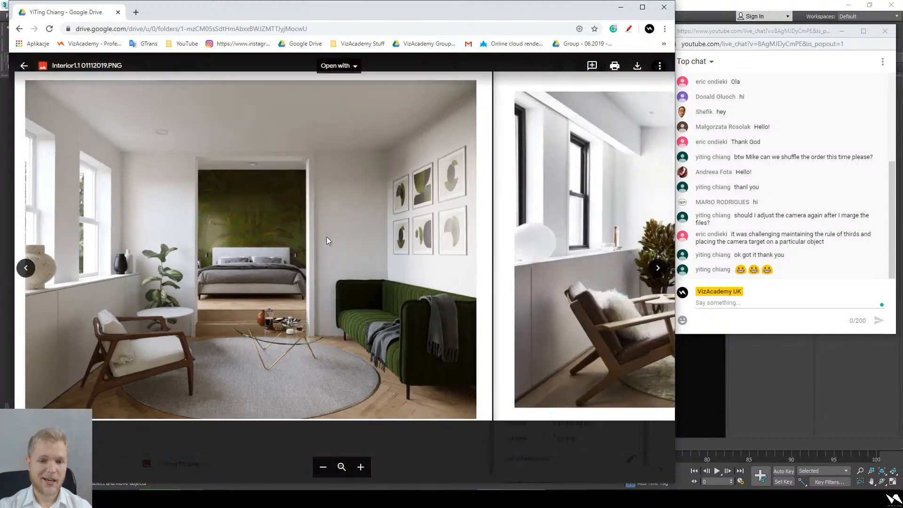
key(Left)
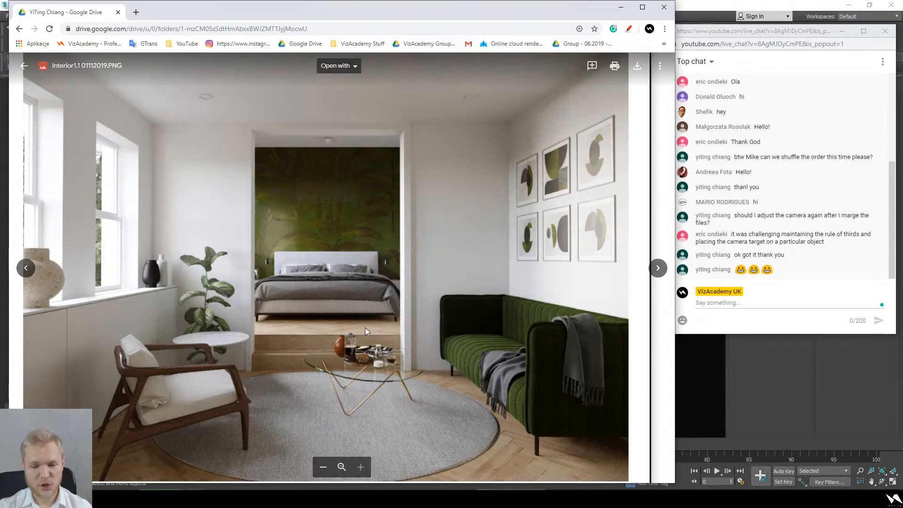
key(Right)
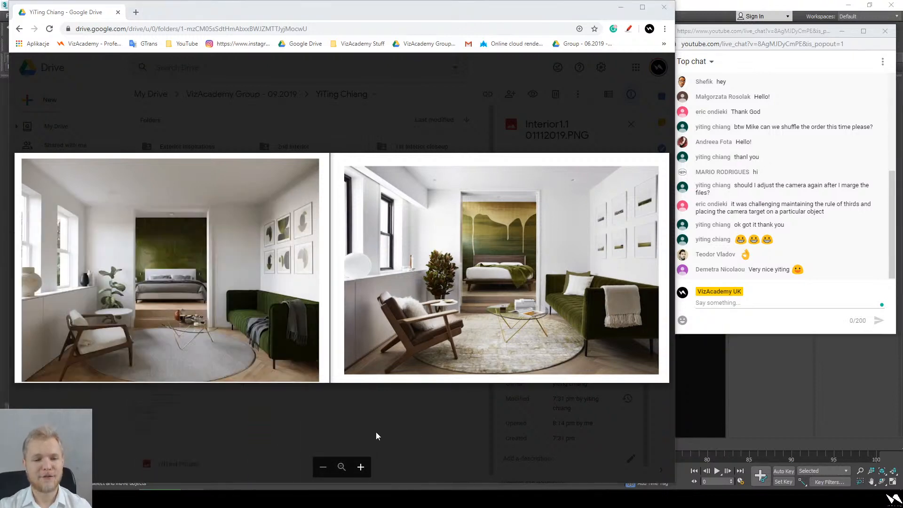
- Capture the left interior render of Interior1.1 01112019.PNG as a rectangular snip and copy it to the clipboard
key(super)
text(wy)
click(94, 241)
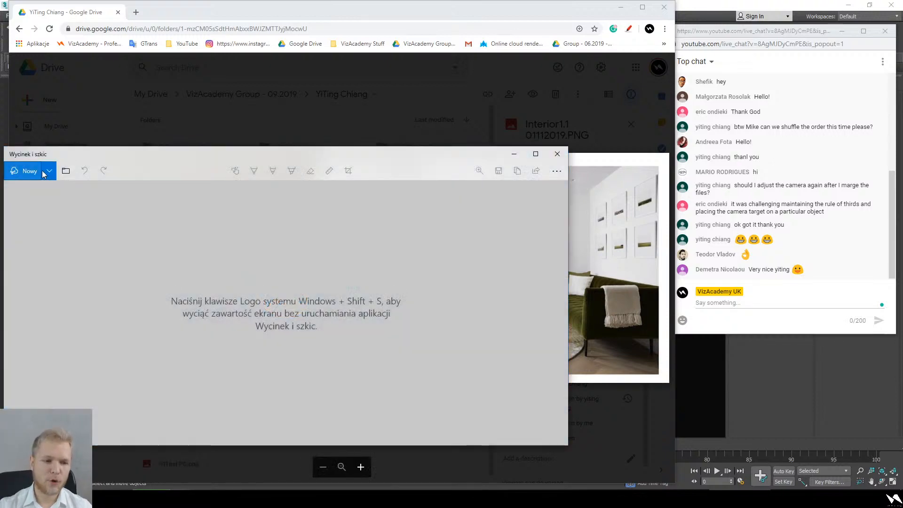
click(23, 170)
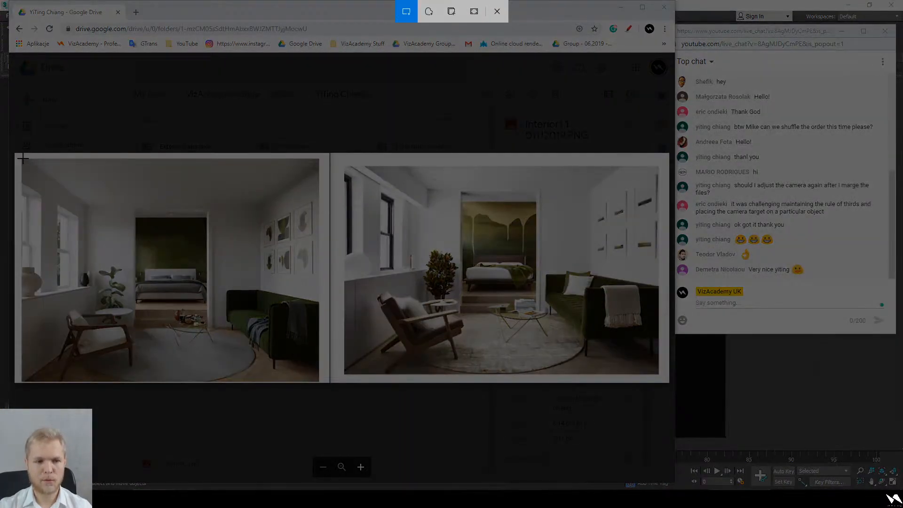
mouse_move(23, 159)
mouse_down()
mouse_move(69, 230)
mouse_move(318, 382)
mouse_up()
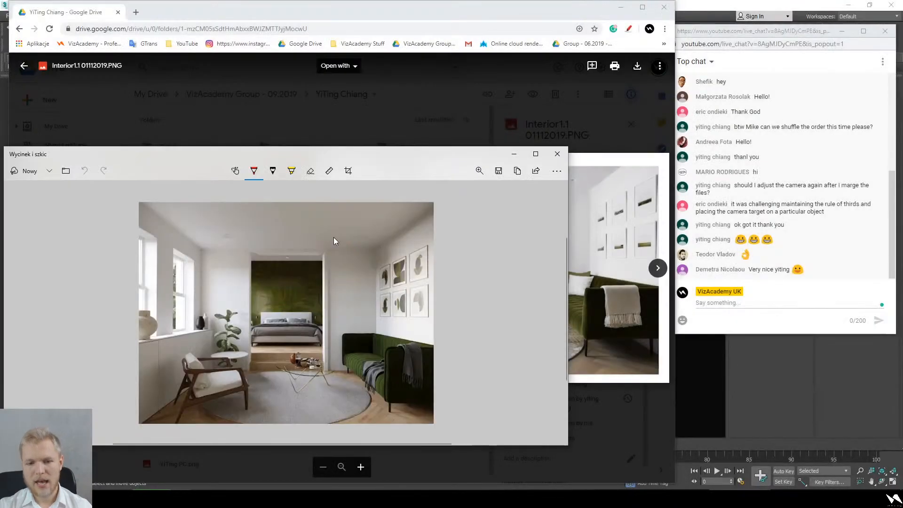
click(517, 171)
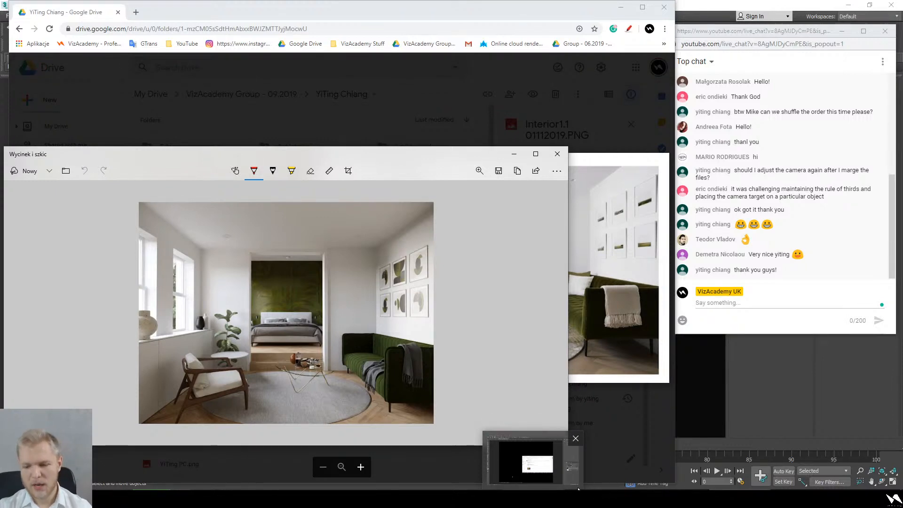
- Switch to Photoshop, keep the existing document open, create a 627 x 472 px document from the Clipboard preset and paste the render
click(532, 499)
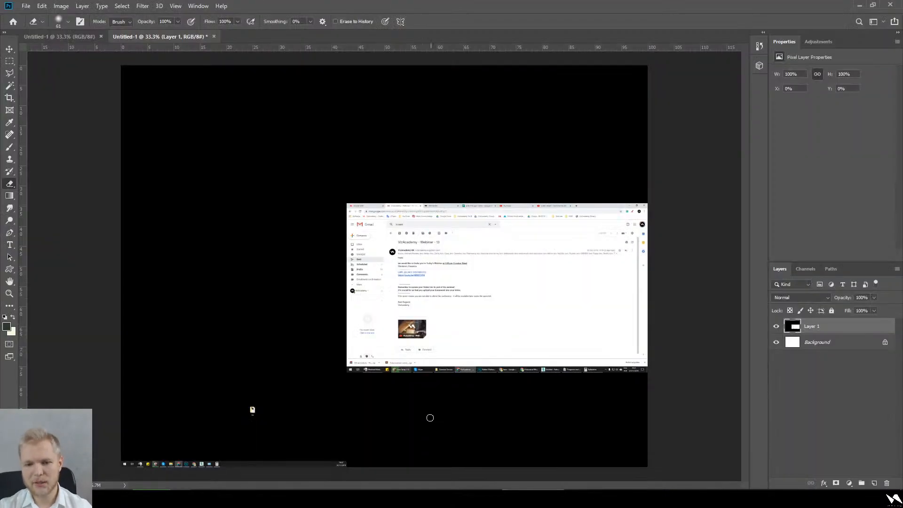
click(214, 36)
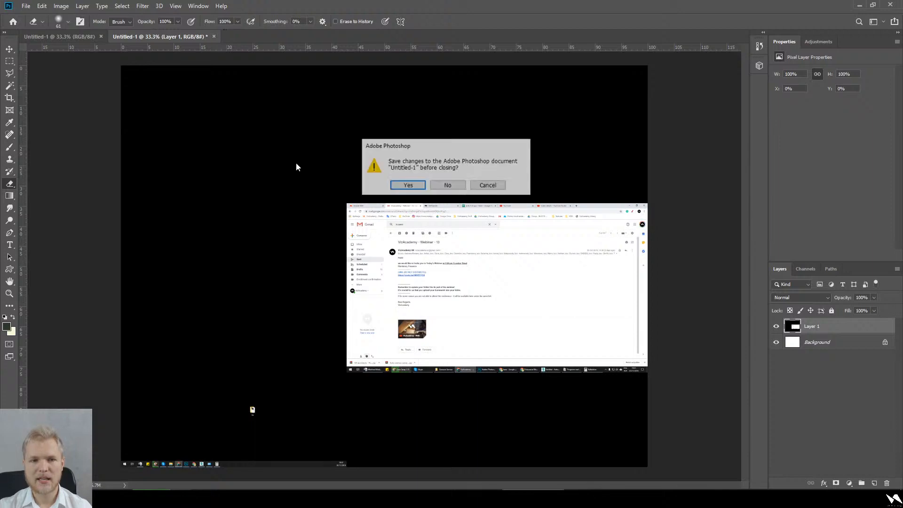
click(488, 184)
click(25, 7)
click(29, 15)
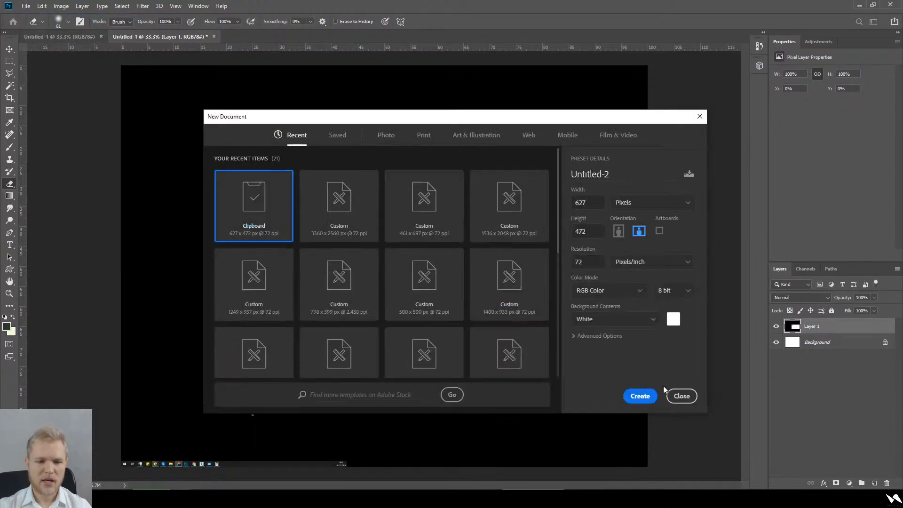
click(640, 396)
key(ctrl+v)
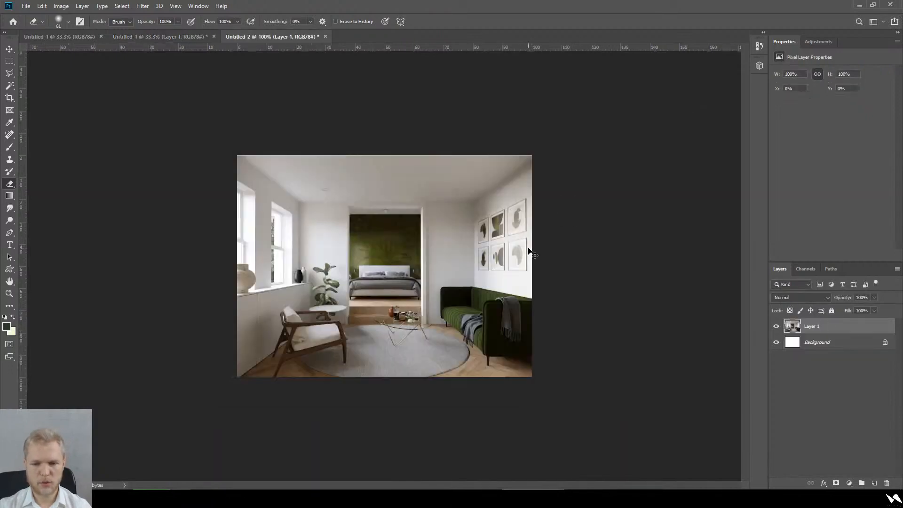
- Adjust the pasted render in Camera Raw Filter: Exposure +0.65, Contrast -5, Shadows -8, Blacks +17, Clarity +15, Dehaze +29, Vibrance +13
key(ctrl+plus)
key(ctrl+minus)
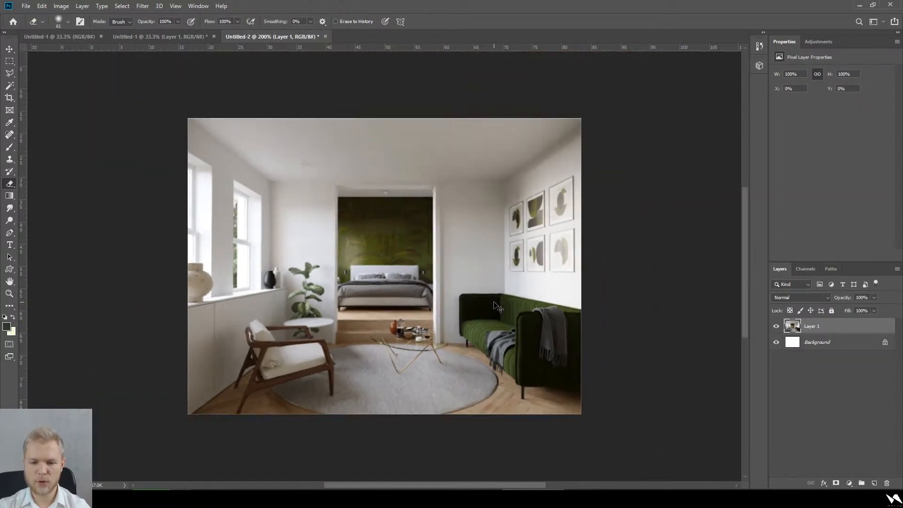
click(142, 6)
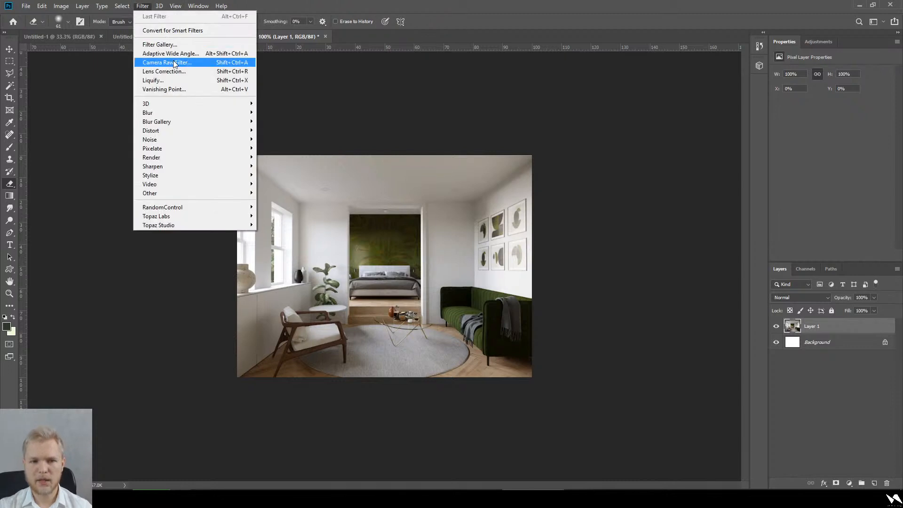
click(177, 64)
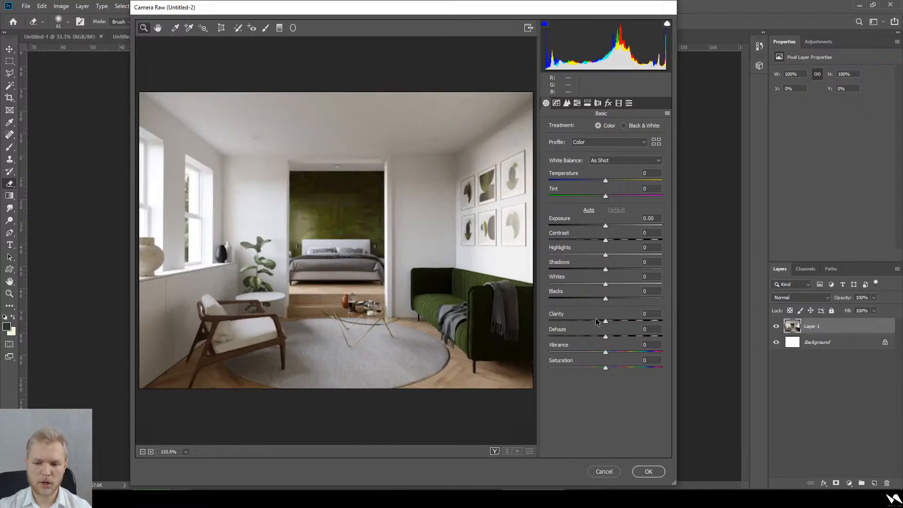
mouse_move(605, 321)
mouse_down()
mouse_move(632, 323)
mouse_move(613, 322)
mouse_up()
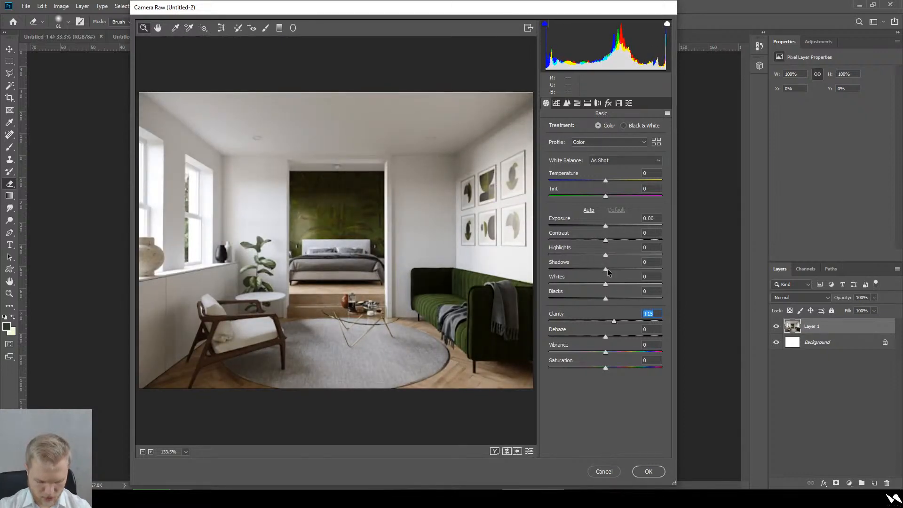
mouse_move(605, 241)
mouse_down()
mouse_move(618, 242)
mouse_move(549, 248)
mouse_move(599, 246)
mouse_move(613, 225)
mouse_up()
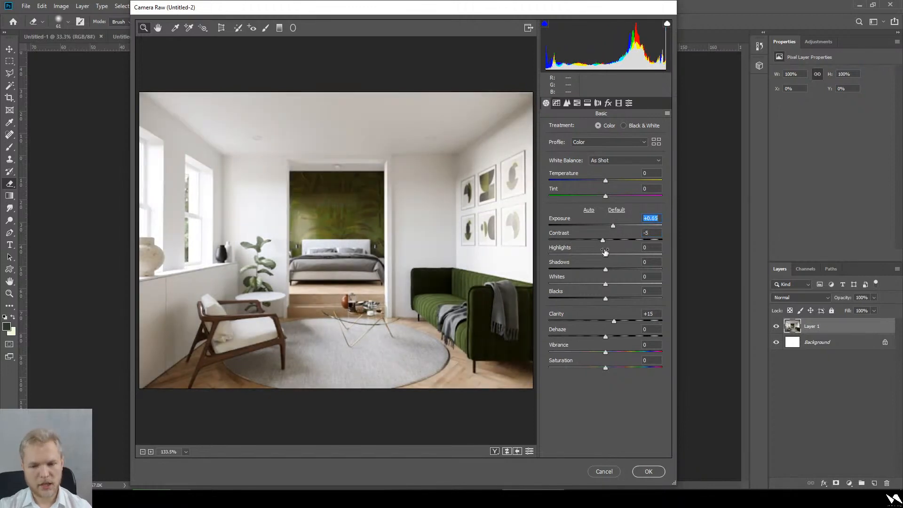
mouse_move(609, 338)
mouse_down()
mouse_move(593, 336)
mouse_move(623, 336)
mouse_move(613, 352)
mouse_up()
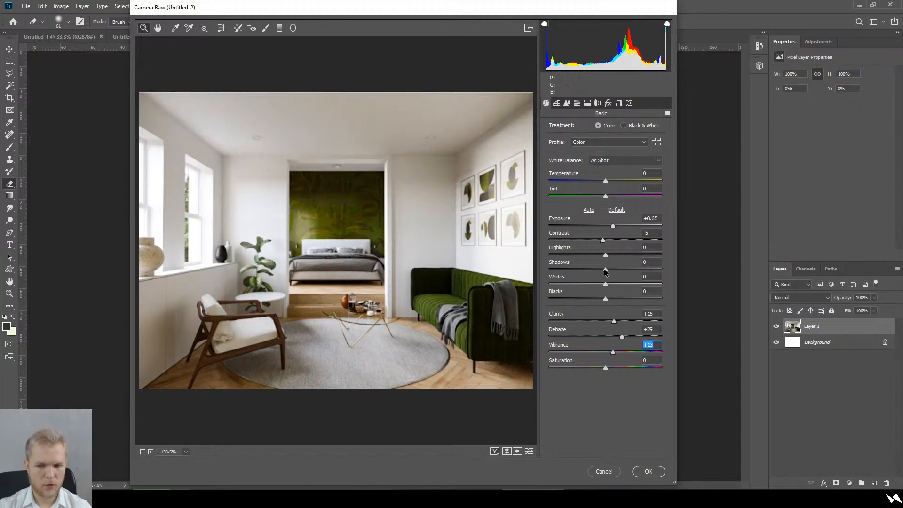
drag(606, 270, 616, 298)
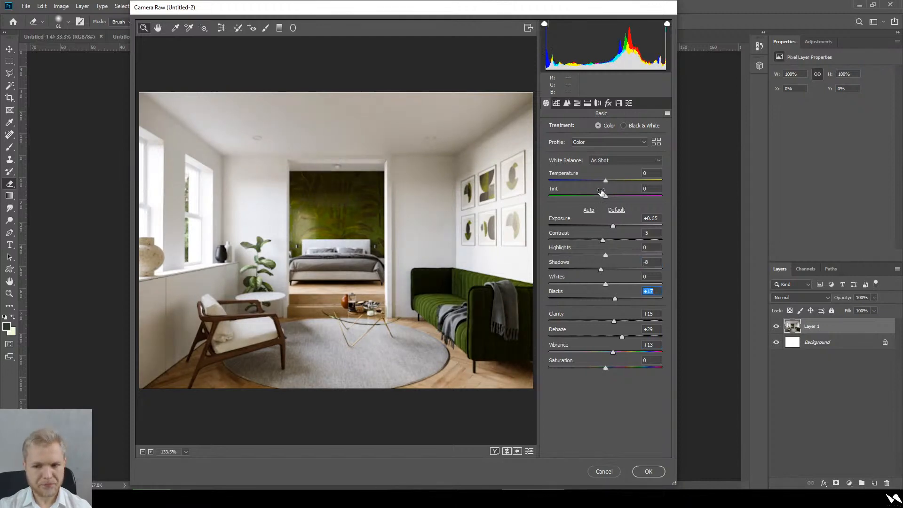
- Set the Yellows hue to -8 in the HSL adjustments and apply the Camera Raw changes
click(587, 103)
click(577, 104)
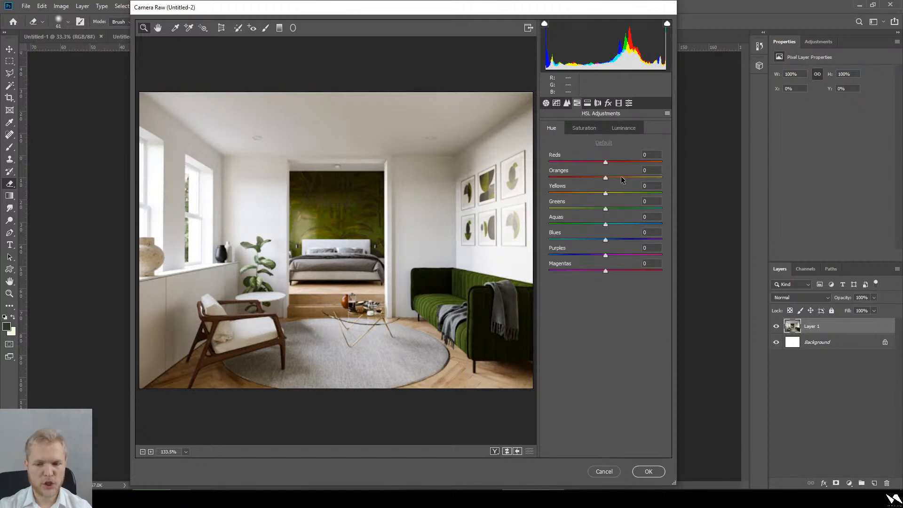
click(593, 131)
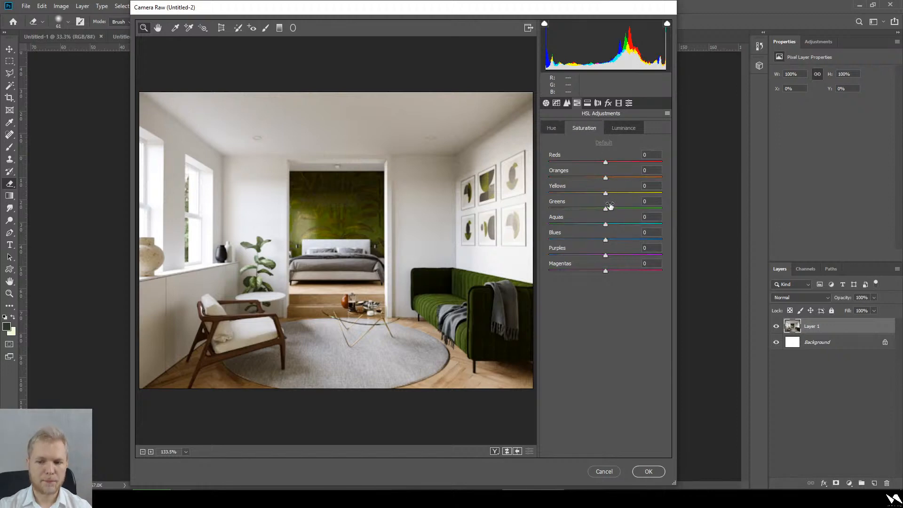
mouse_move(606, 209)
mouse_down()
mouse_move(663, 207)
mouse_move(544, 214)
mouse_move(644, 212)
mouse_move(585, 210)
mouse_move(630, 210)
mouse_move(600, 212)
mouse_move(636, 193)
mouse_move(588, 193)
mouse_move(602, 193)
mouse_up()
click(551, 128)
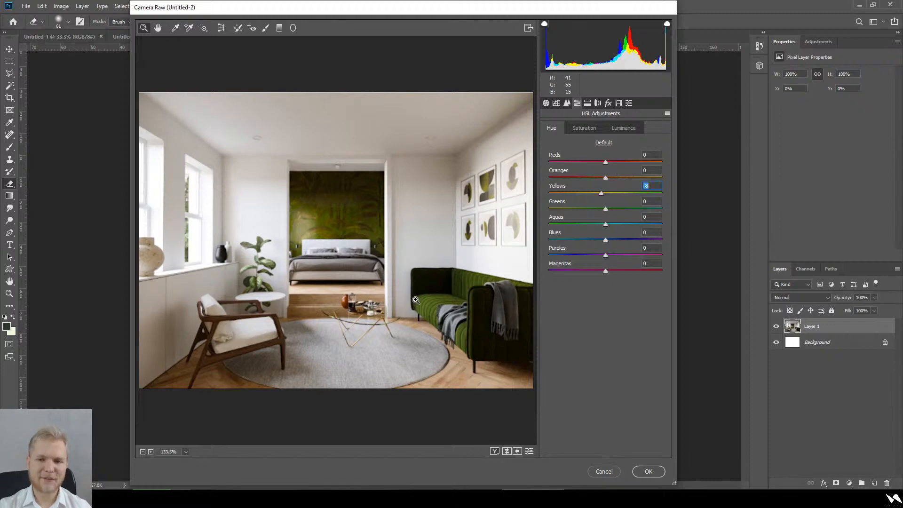
click(648, 471)
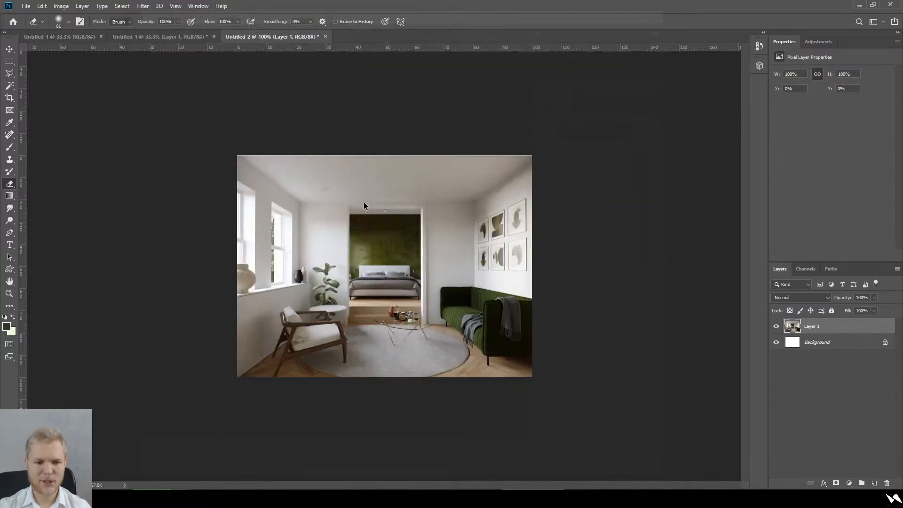
- Add a new layer above the render, make white the foreground colour and activate the Brush tool
click(873, 483)
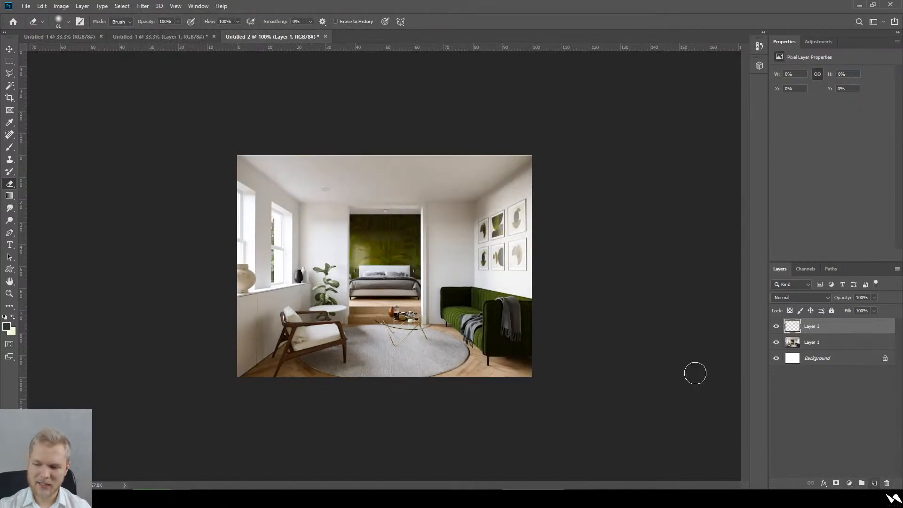
key(bracketright)
key(bracketright)
key(bracketright)
key(bracketright)
key(bracketright)
key(bracketright)
key(bracketright)
key(x)
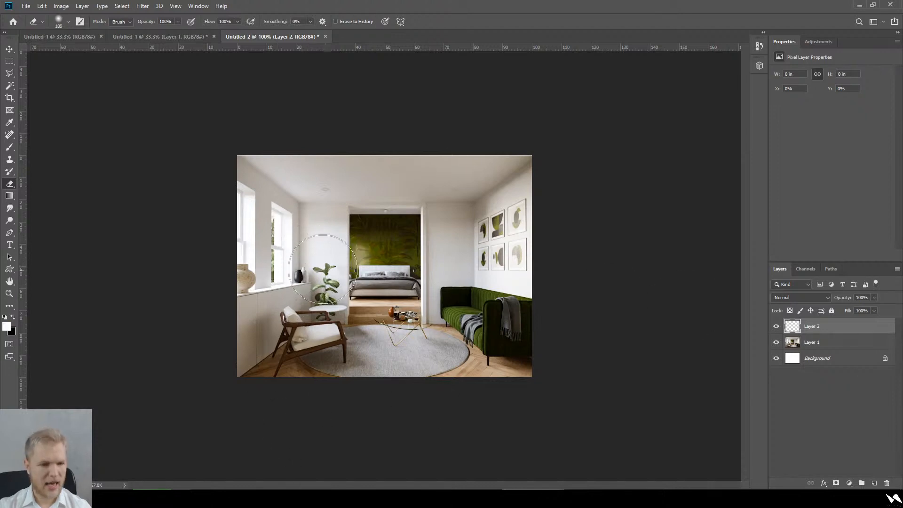
click(11, 136)
click(10, 147)
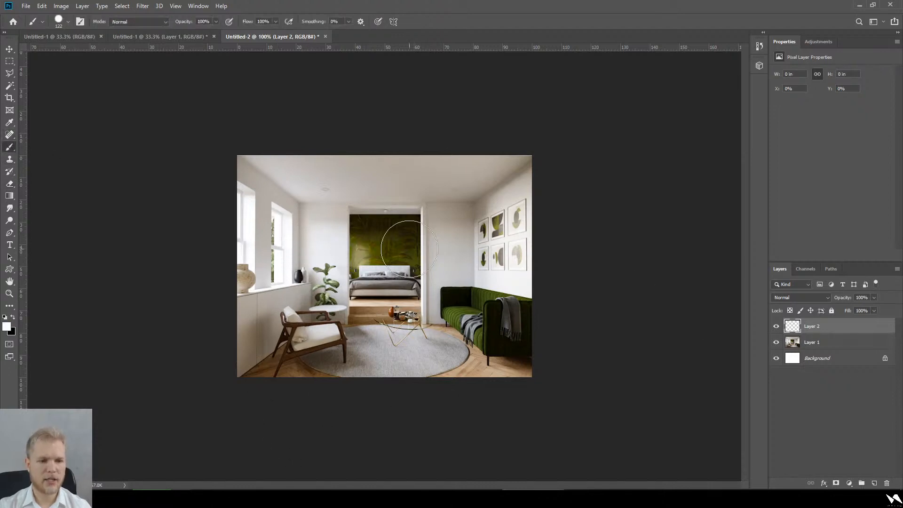
- Soften the brush, size it to 280 px and paint a white glow over the two windows
alt+right_drag(290, 256, 385, 241)
right_click(383, 240)
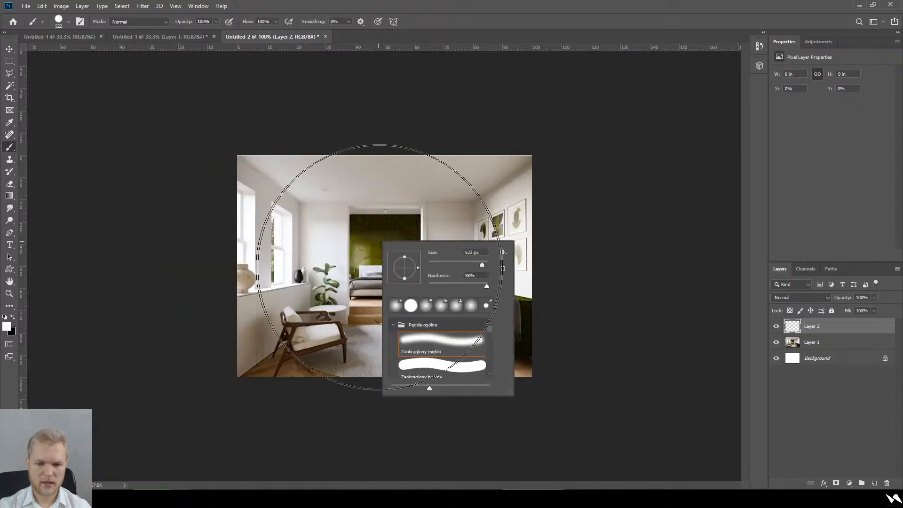
drag(485, 286, 425, 285)
alt+right_drag(312, 258, 255, 269)
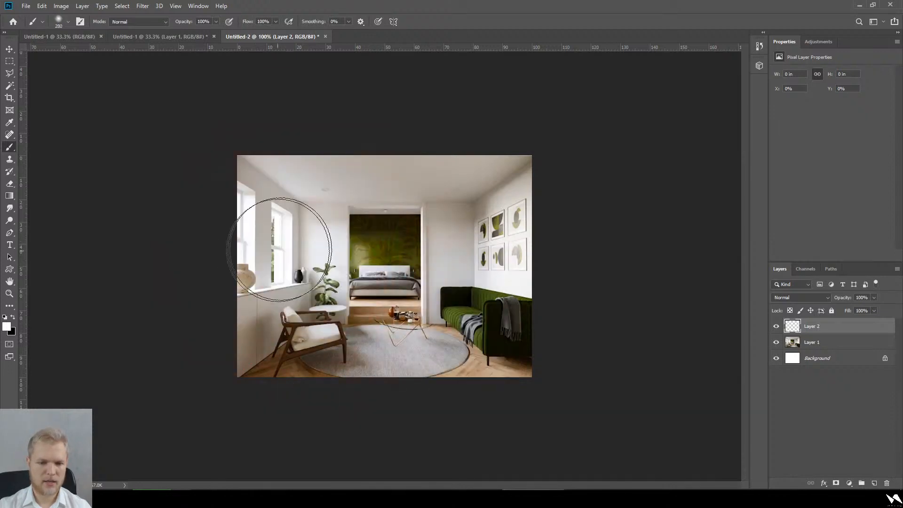
click(289, 240)
click(251, 238)
- Set the window glow layer's blend mode to Screen and its fill to 54%
click(807, 297)
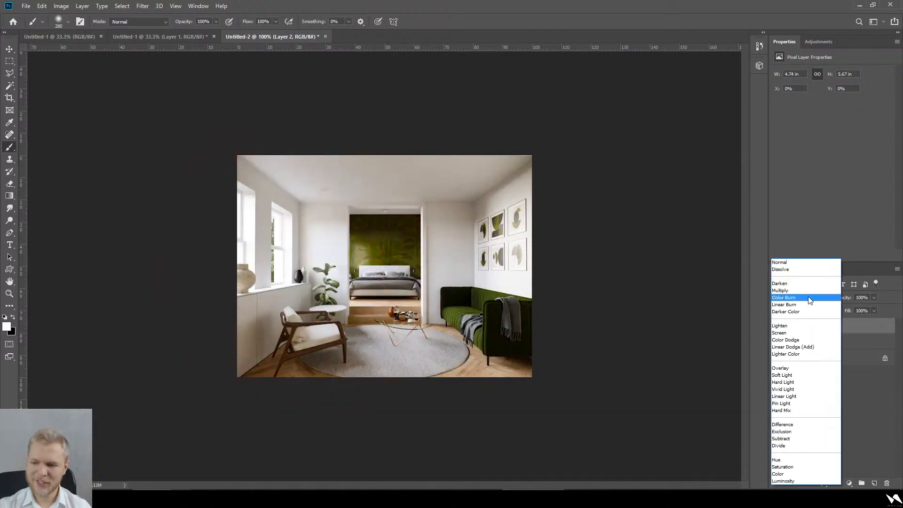
click(811, 335)
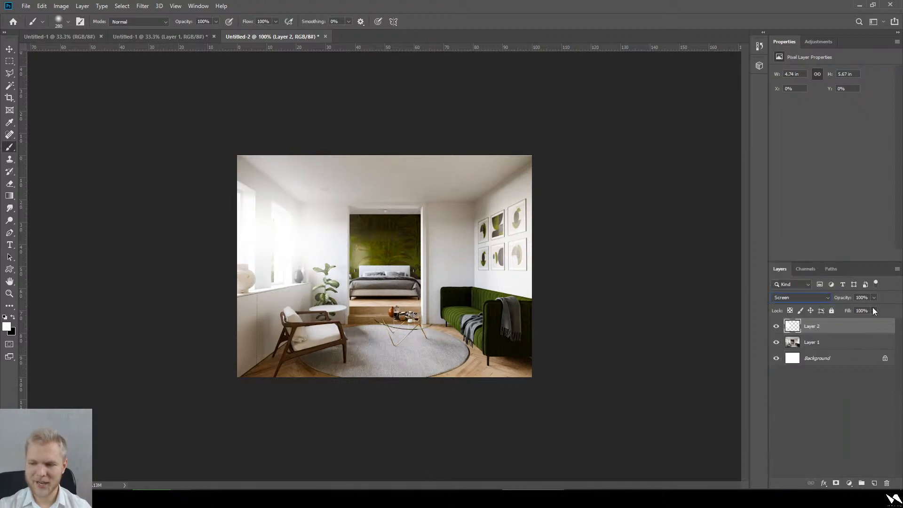
click(873, 310)
mouse_move(842, 321)
mouse_down()
mouse_move(829, 323)
mouse_move(855, 321)
mouse_up()
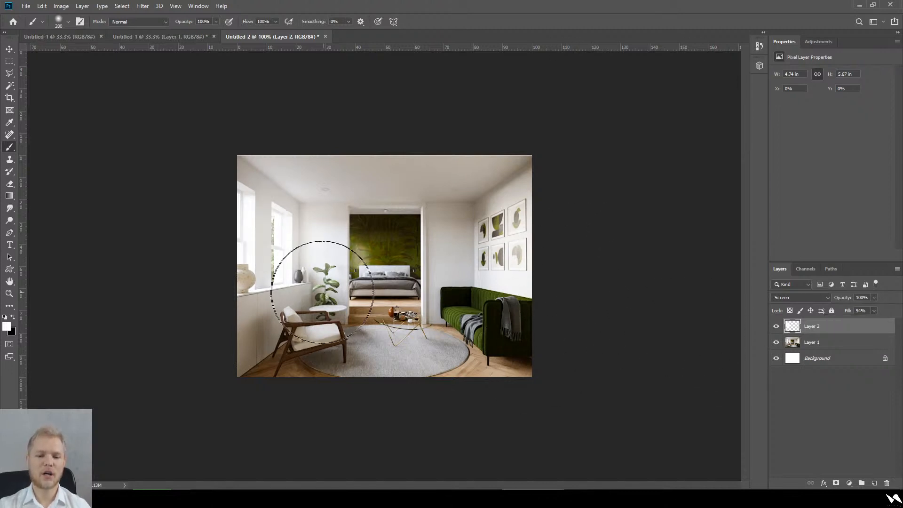
drag(312, 304, 367, 348)
key(ctrl+z)
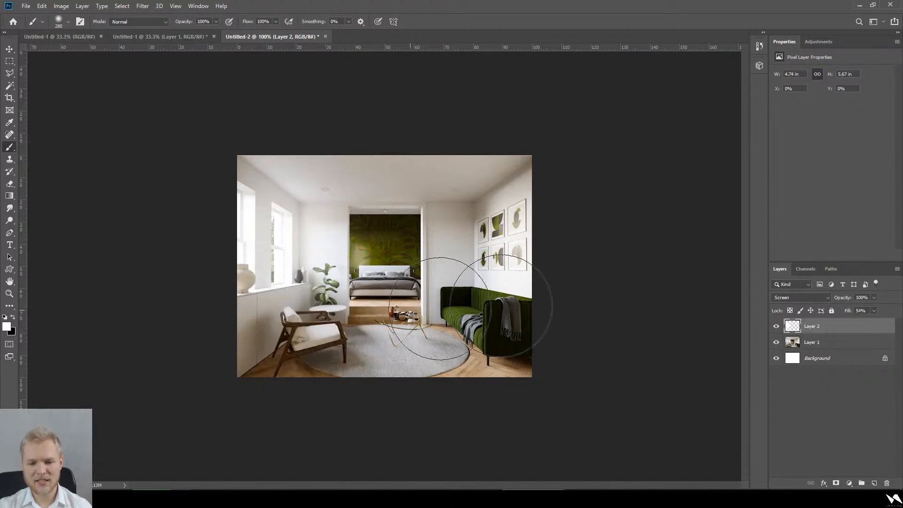
- Compare the render with and without the window glow by toggling Layer 2's visibility
key(ctrl+minus)
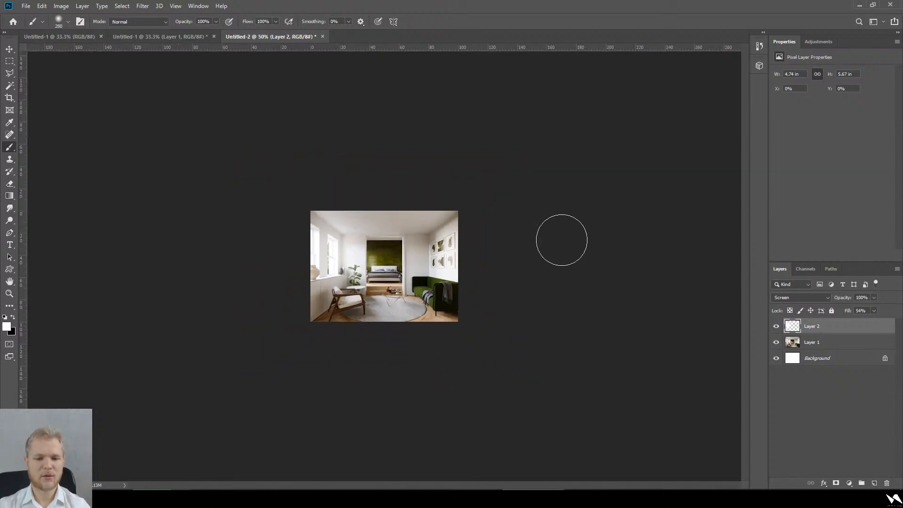
key(ctrl+plus)
click(775, 326)
click(776, 326)
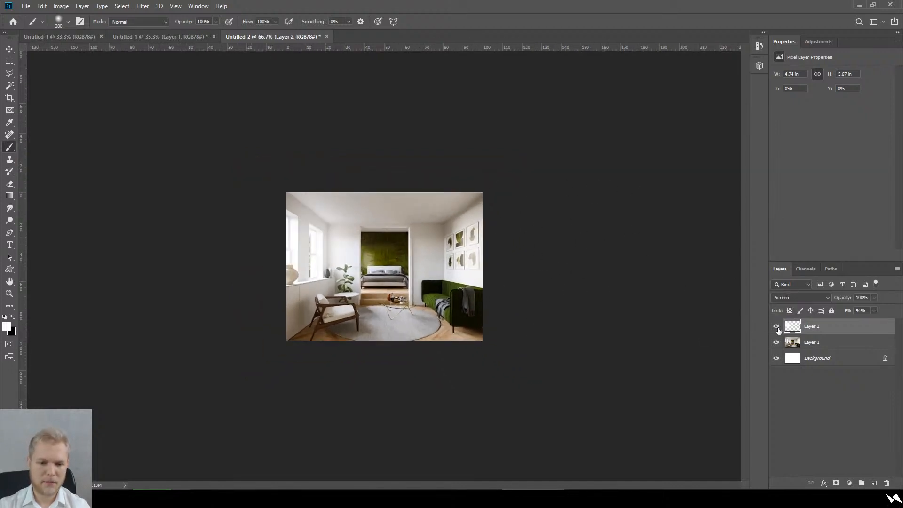
click(775, 325)
click(775, 326)
key(ctrl+plus)
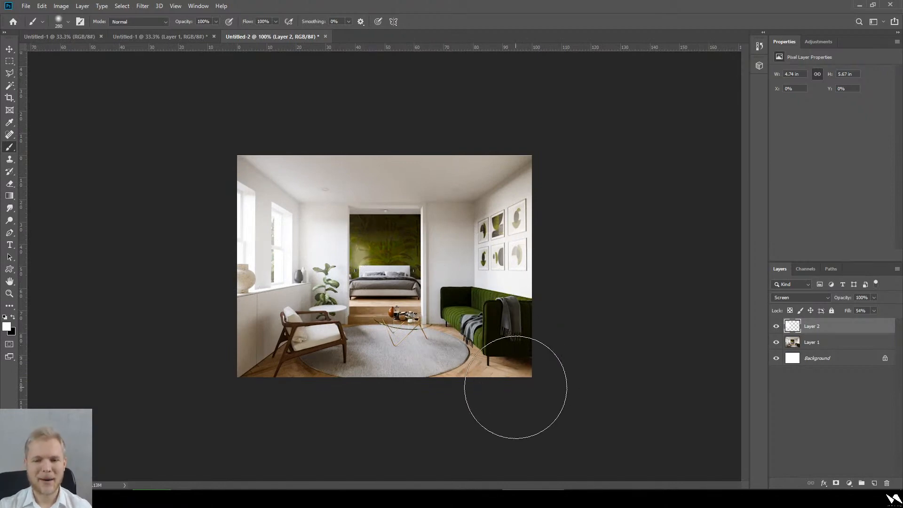
- Outline the ceiling spotlight nearest the windows with a rectangular selection and clear the selection
key(ctrl+plus)
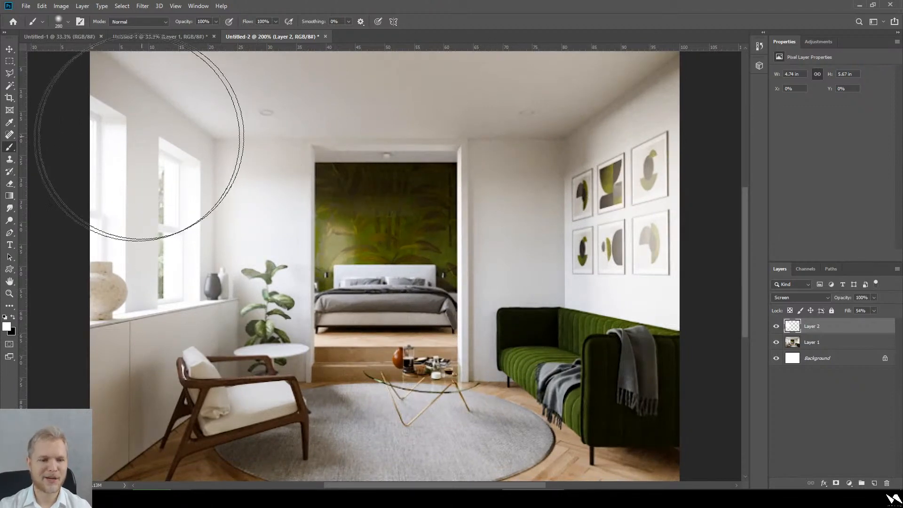
click(9, 61)
drag(253, 94, 285, 123)
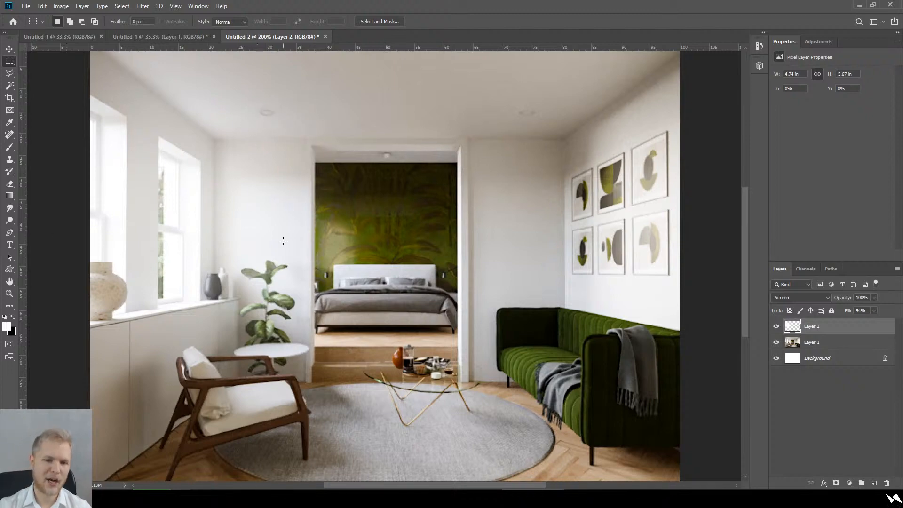
drag(257, 106, 286, 124)
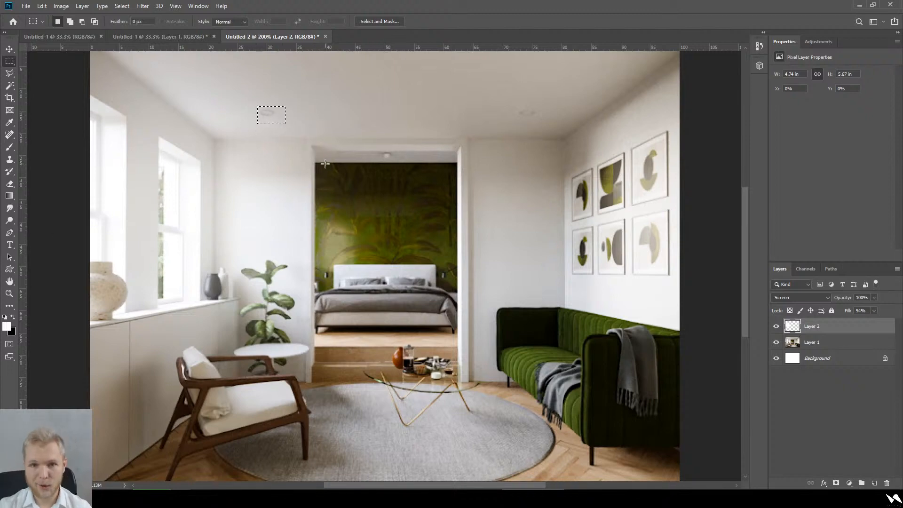
key(ctrl+d)
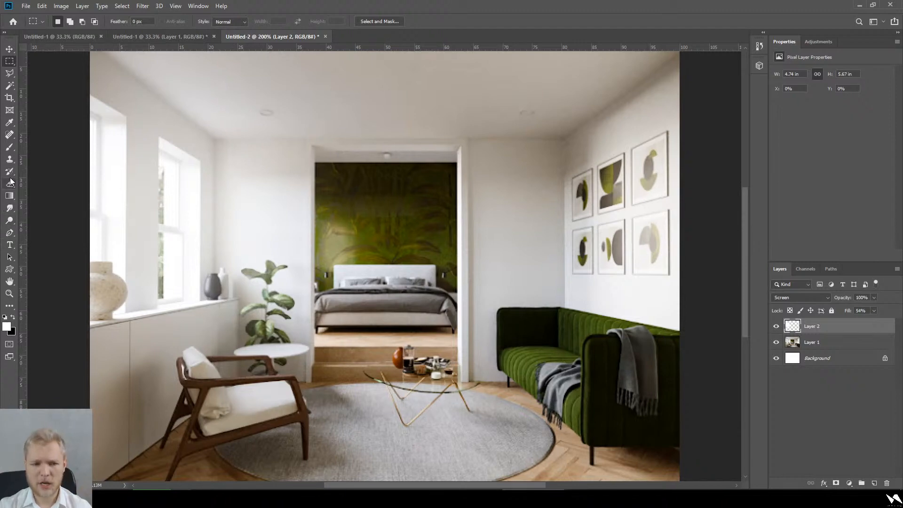
- Try to paint out the ceiling spotlight nearest the windows with a smaller brush, and undo the dab
click(10, 147)
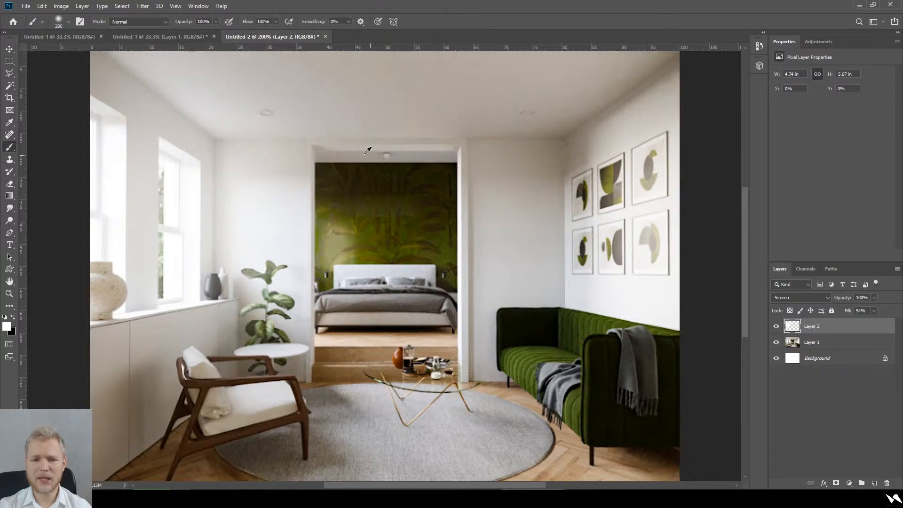
alt+right_drag(367, 146, 311, 165)
alt+right_drag(338, 148, 299, 118)
click(260, 113)
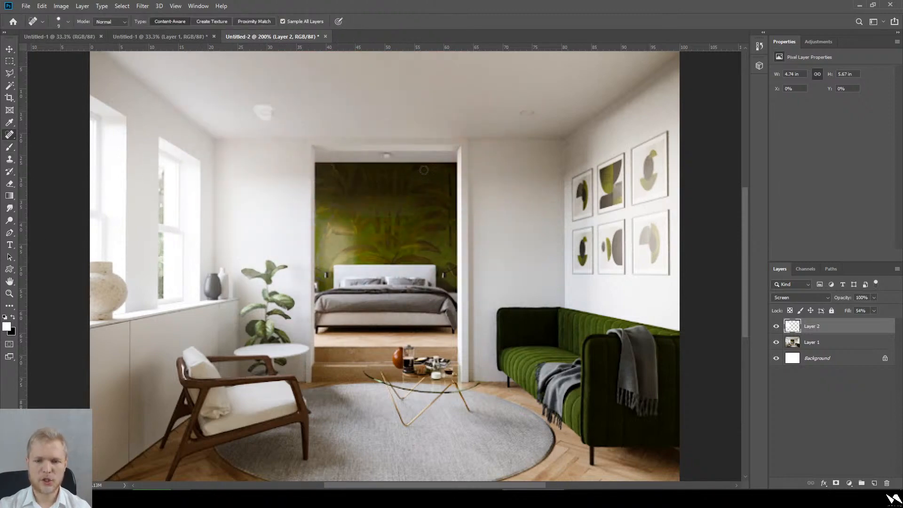
click(827, 346)
key(ctrl+z)
key(ctrl+z)
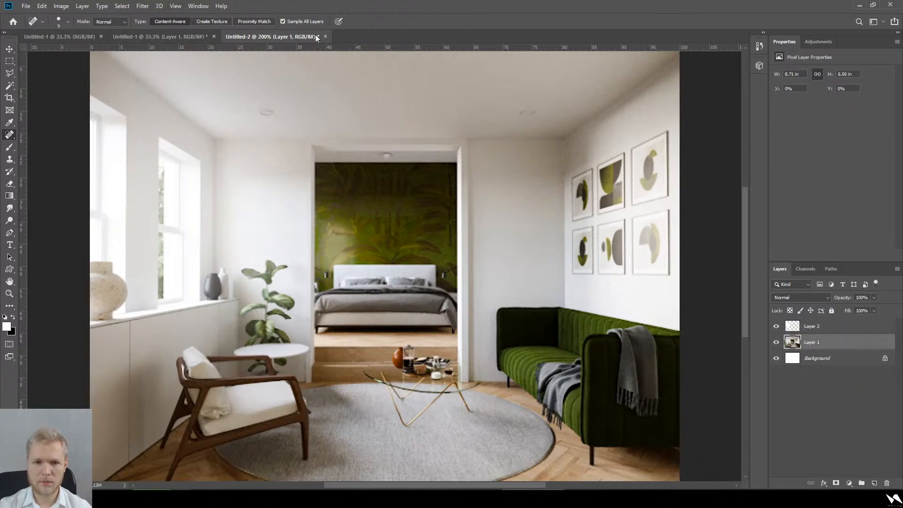
- Add a new layer above Layer 2 and heal away both ceiling spotlights with the Spot Healing Brush
click(874, 482)
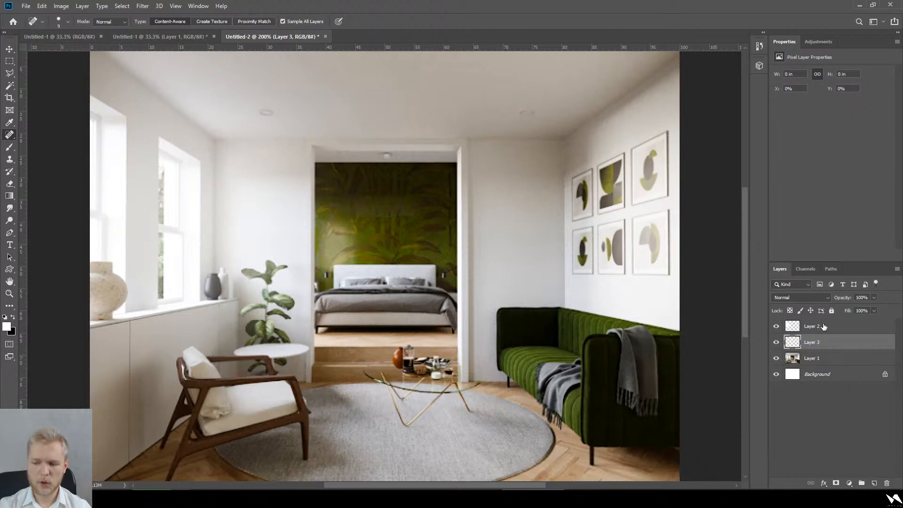
drag(829, 342, 827, 323)
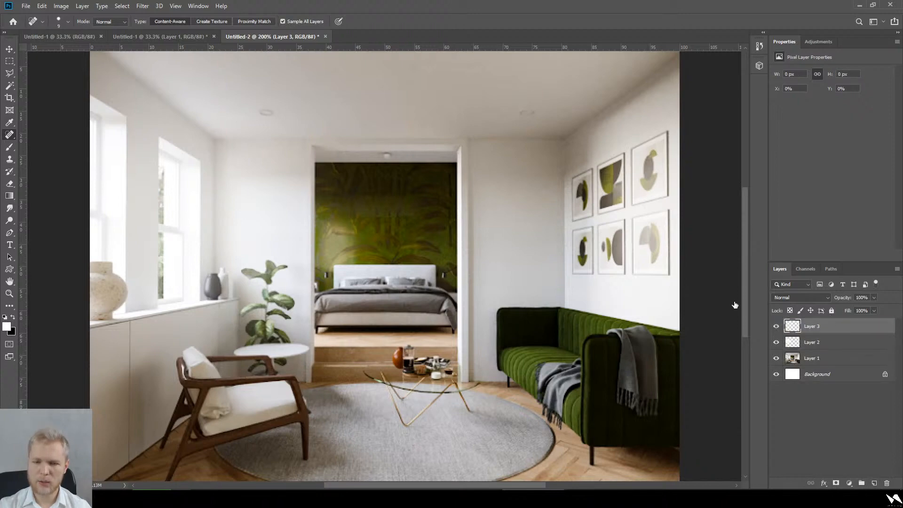
drag(270, 119, 262, 111)
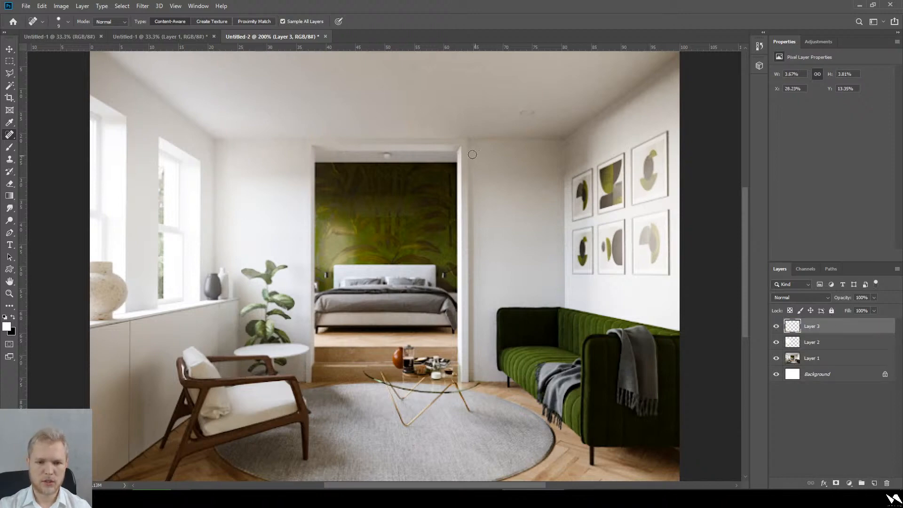
drag(527, 114, 529, 111)
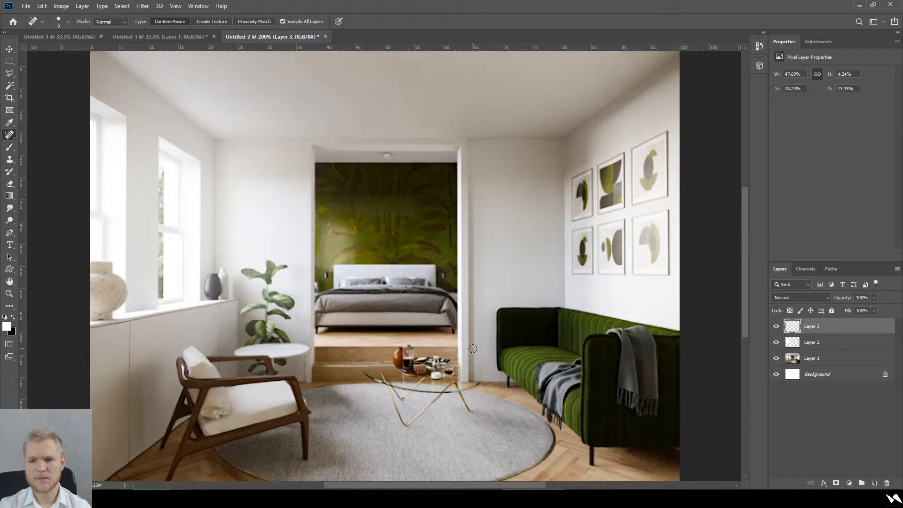
- Set the Gradient tool to a radial gradient with the Foreground to Transparent preset
alt+scroll(324, 165, down, 2)
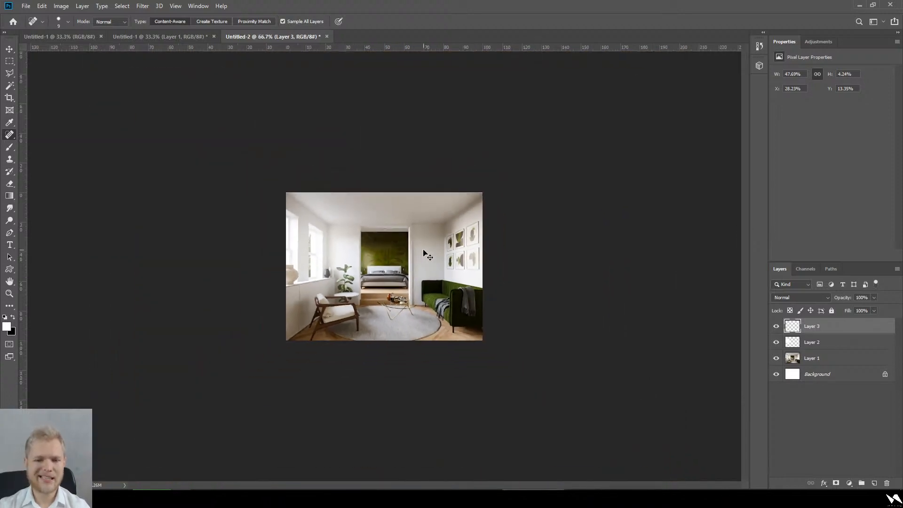
alt+scroll(426, 253, up, 1)
alt+scroll(425, 252, up, 1)
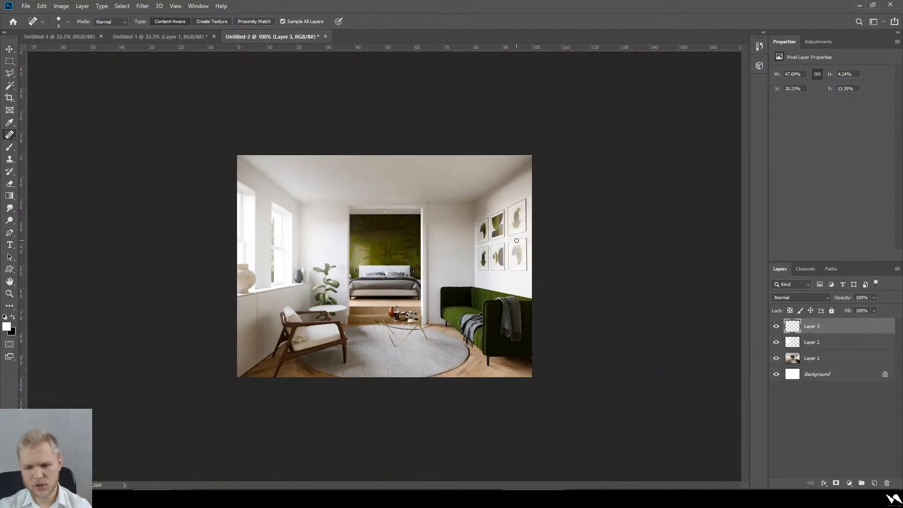
alt+scroll(436, 416, up, 1)
scroll(500, 376, down, 2)
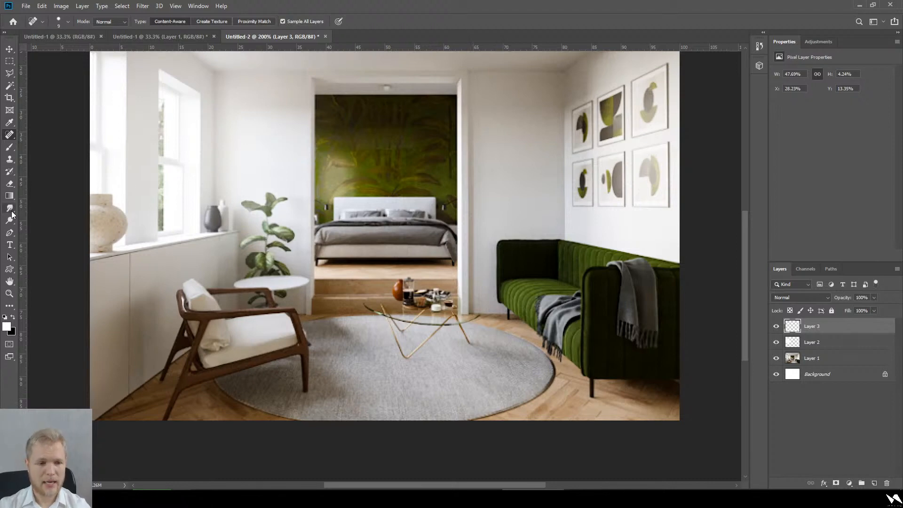
click(9, 196)
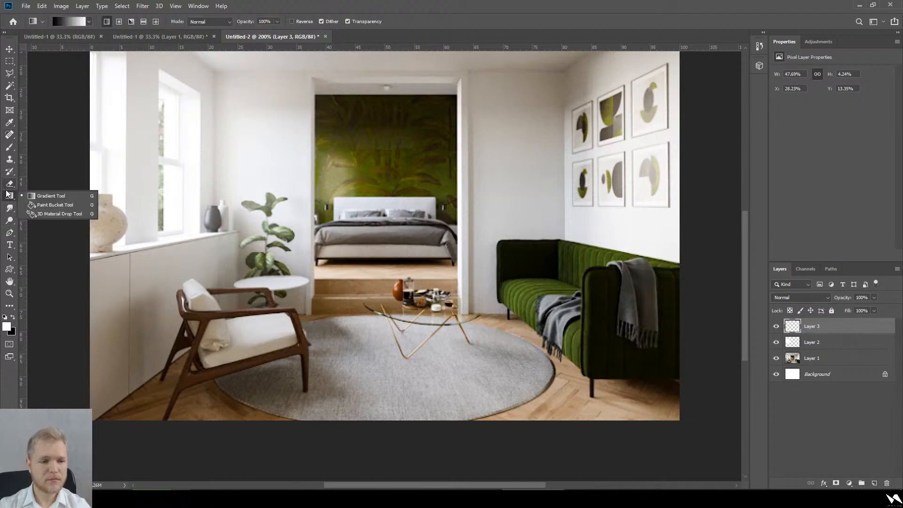
click(45, 195)
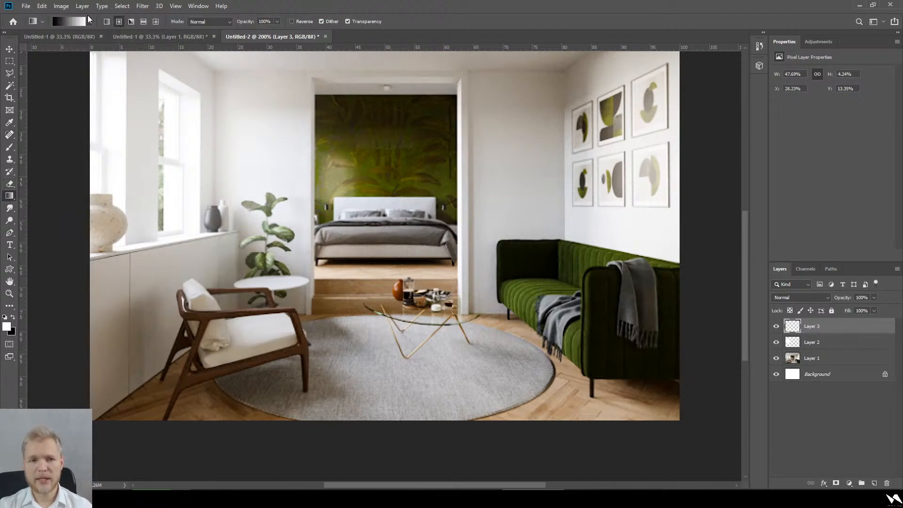
click(71, 21)
click(360, 116)
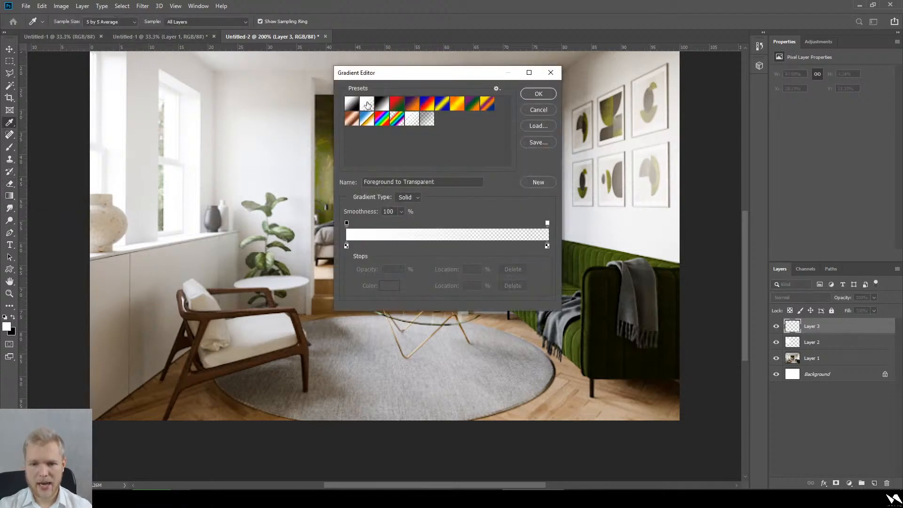
click(539, 93)
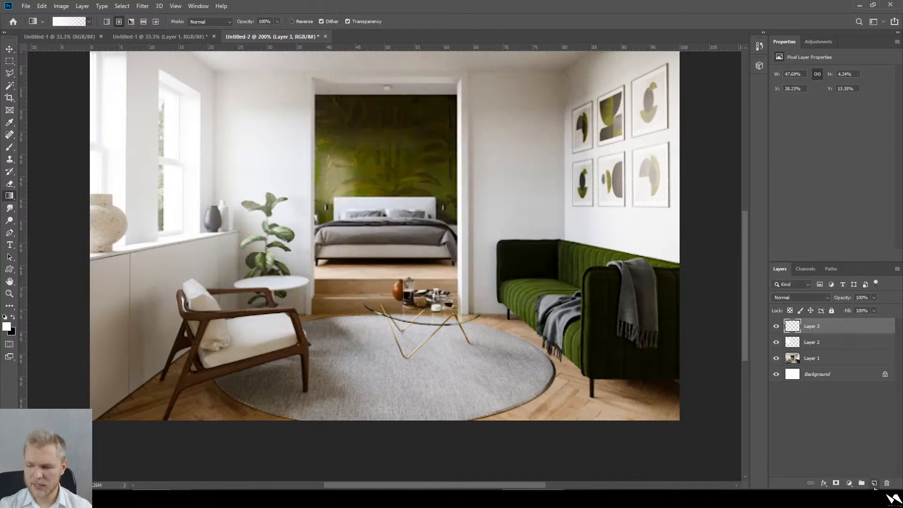
- Add a new layer and draw a white radial glow over the green sofa, replacing the first attempt with a larger one
click(875, 482)
drag(573, 307, 508, 257)
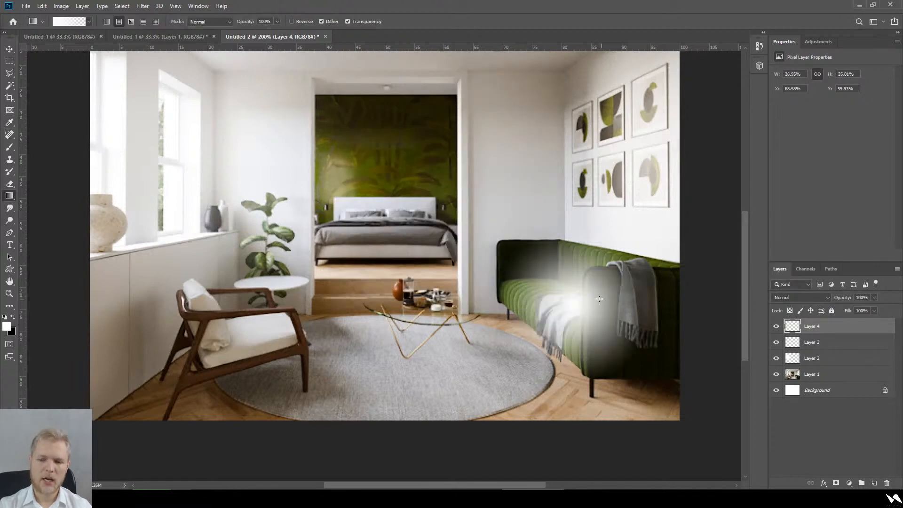
key(ctrl+z)
mouse_move(551, 283)
mouse_down()
mouse_move(580, 292)
mouse_move(460, 222)
mouse_up()
key(ctrl+z)
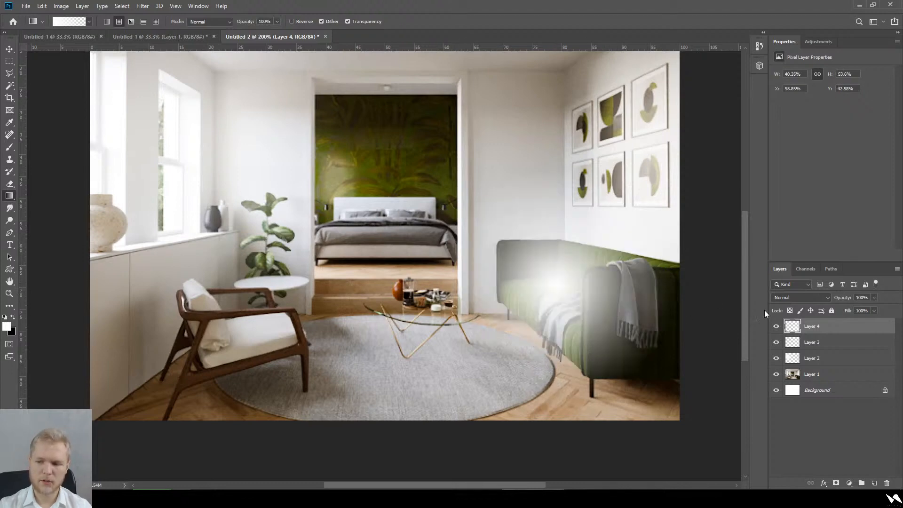
- Set the sofa glow layer's blend mode to Overlay and its fill to 53%
click(791, 298)
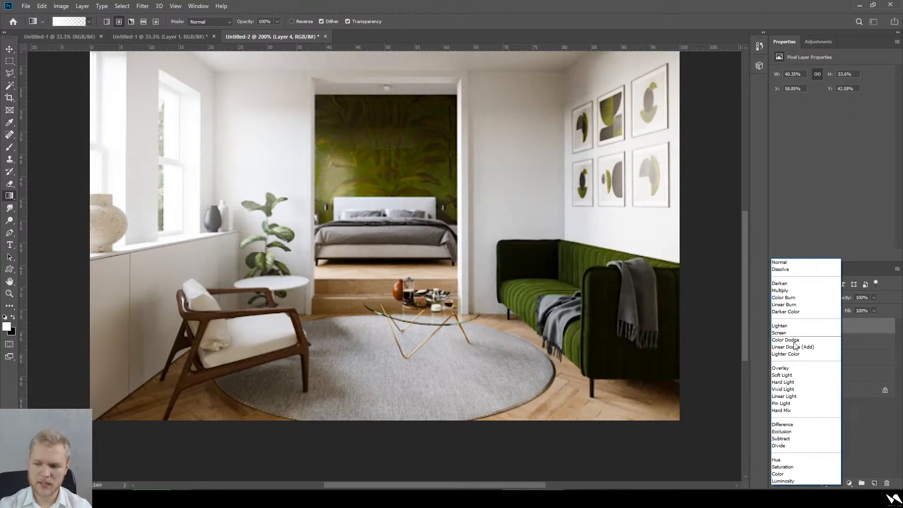
click(793, 369)
key(ctrl+minus)
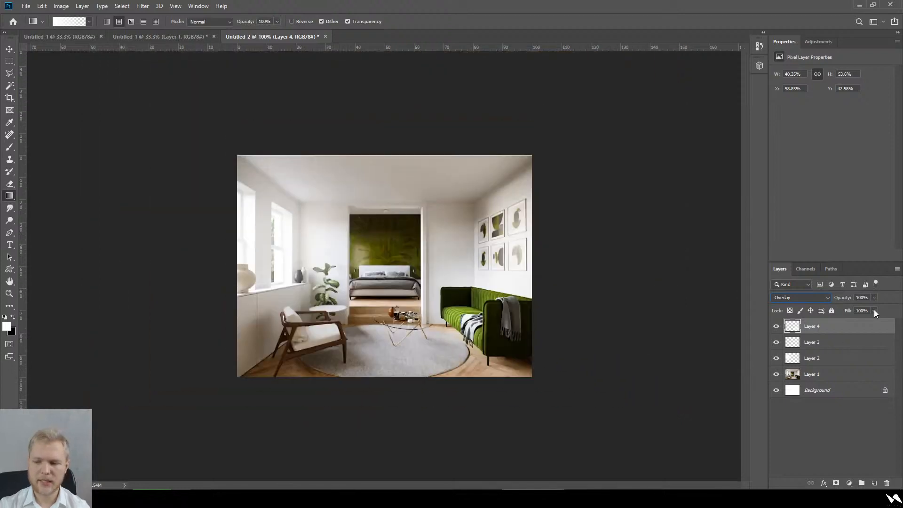
click(874, 310)
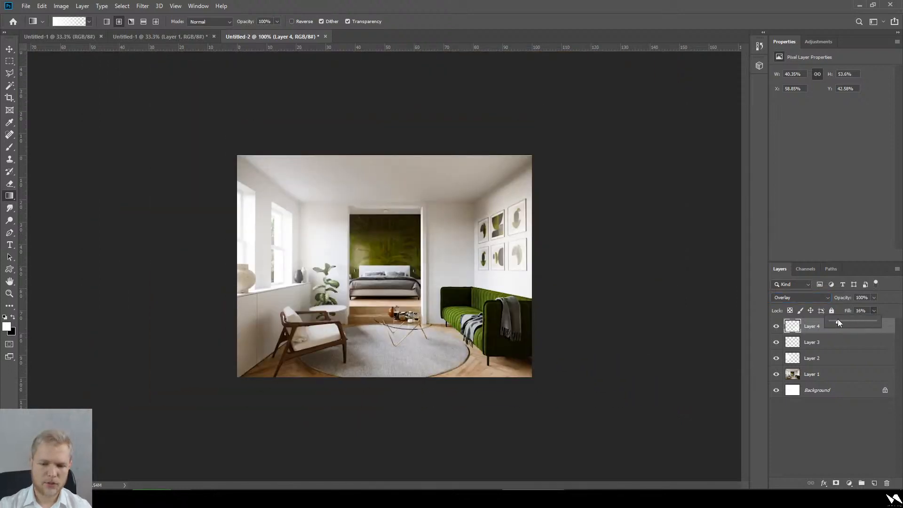
drag(837, 320, 854, 319)
click(578, 373)
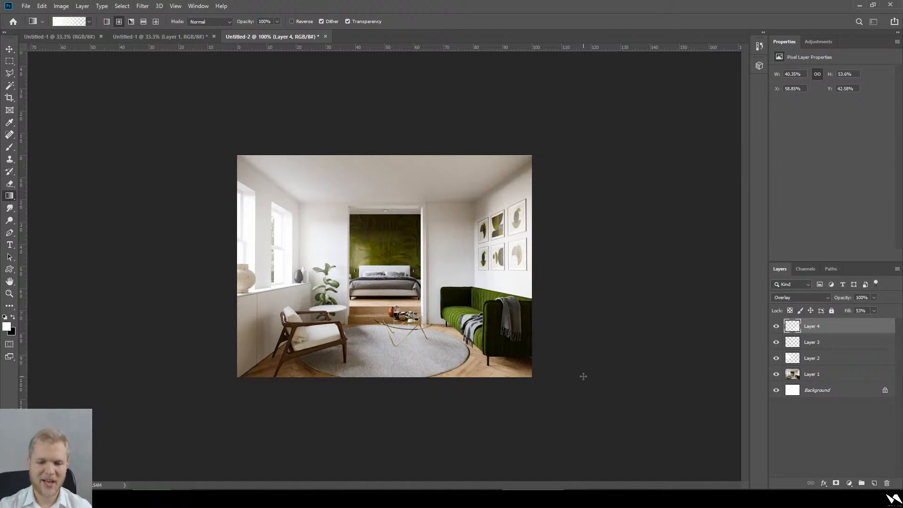
- Merge Layers 1 to 4 into a single layer, leaving out the Background
shift+click(829, 374)
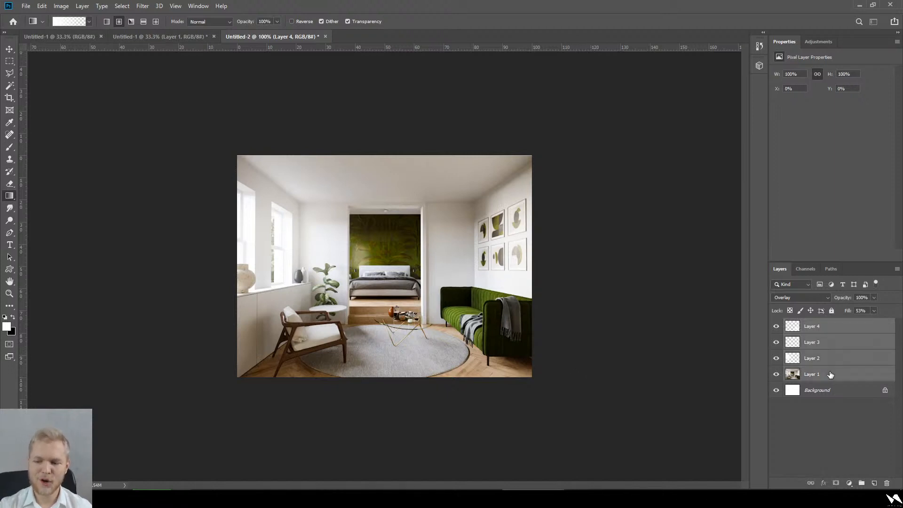
right_click(830, 374)
click(786, 369)
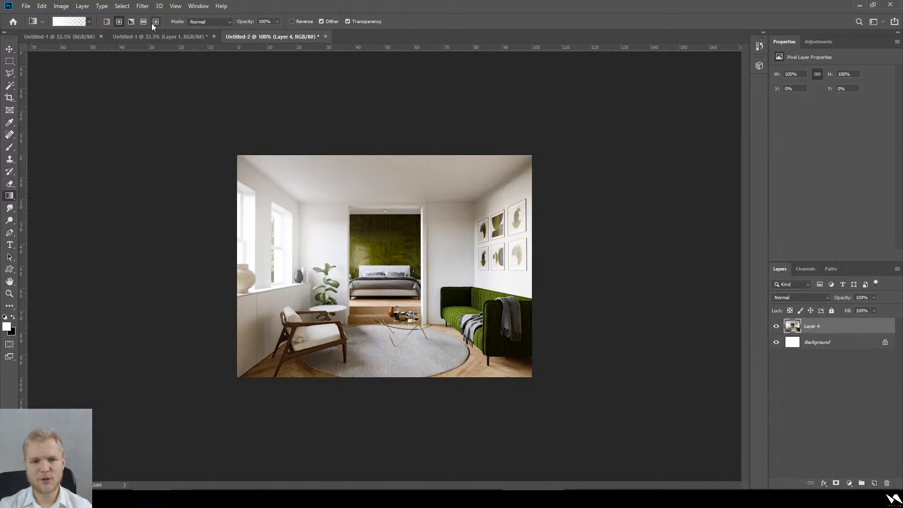
- Try the Sharpen Edges filter on the merged render and inspect the result up close
click(142, 6)
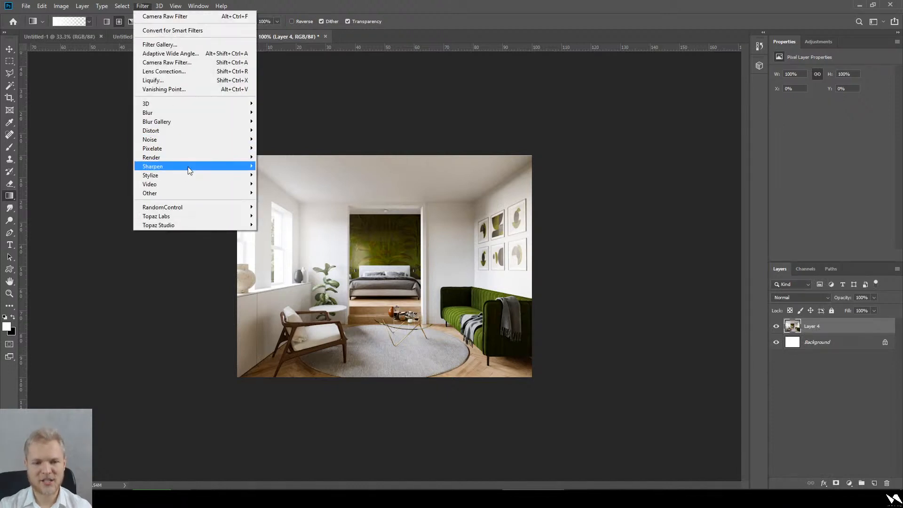
mouse_move(189, 167)
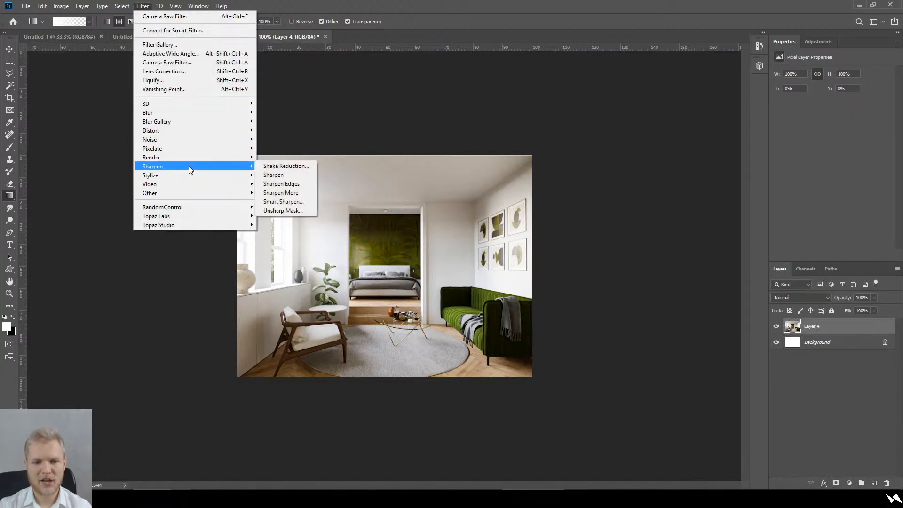
click(281, 184)
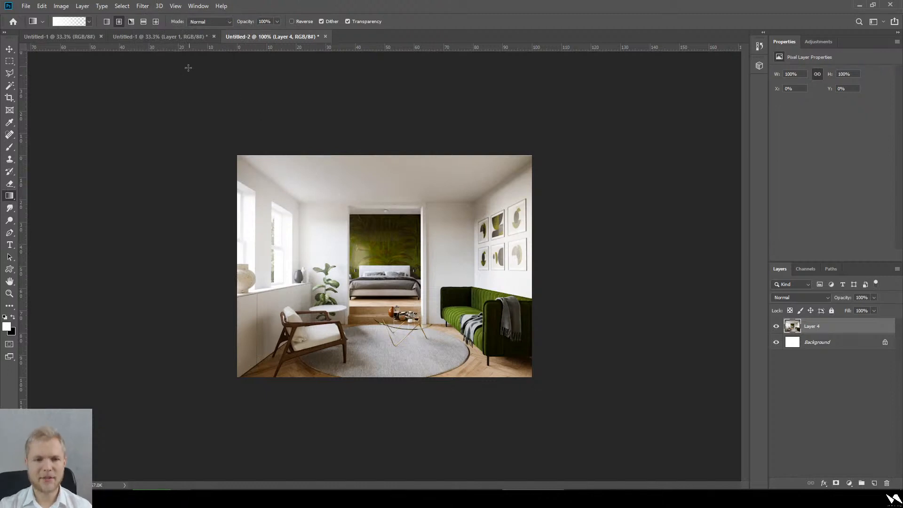
click(143, 6)
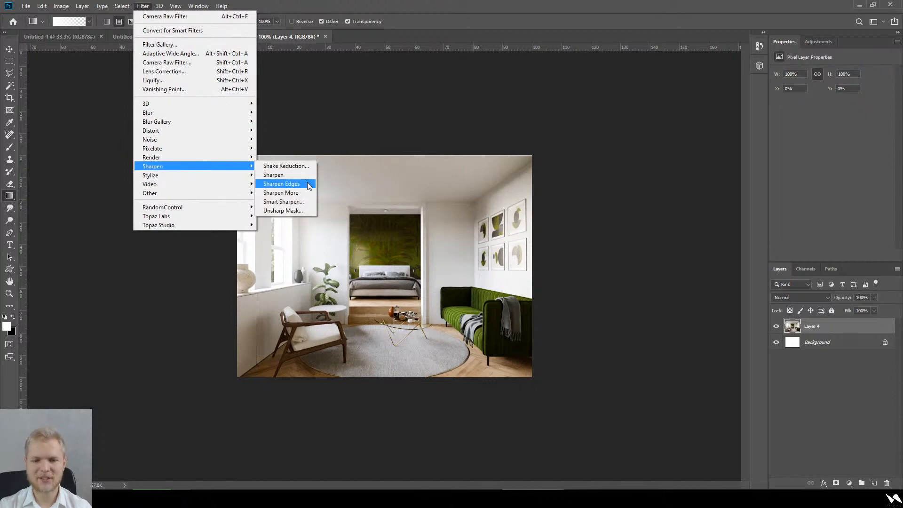
click(308, 184)
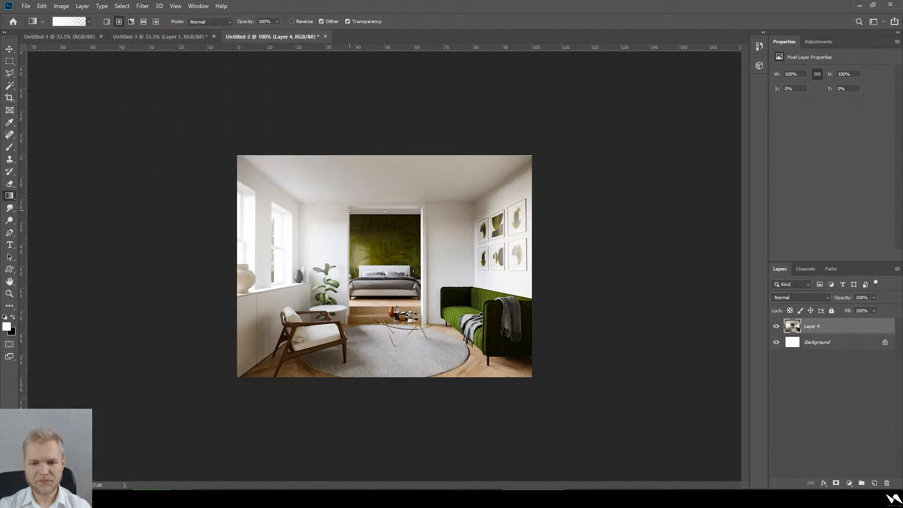
key(ctrl+plus)
key(ctrl+plus)
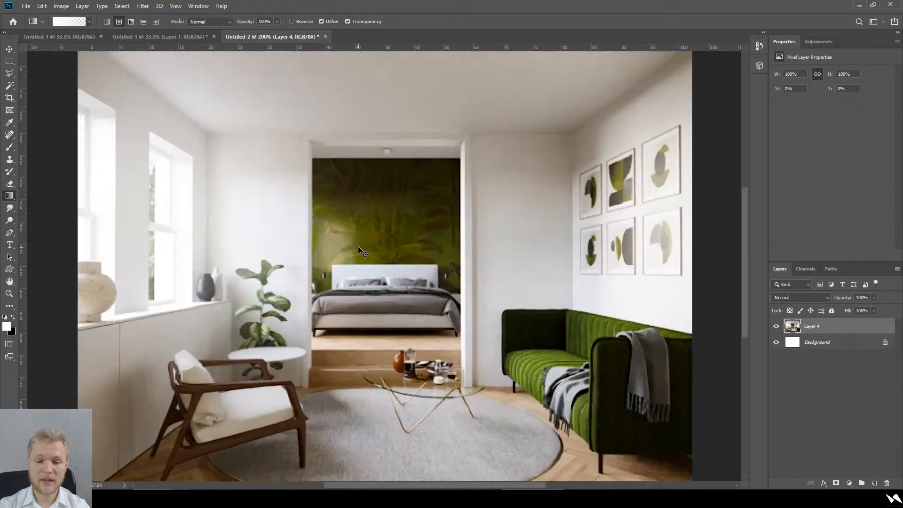
key(ctrl+minus)
- Apply the Sharpen More filter to the merged render and check it close up and at 100%
click(139, 9)
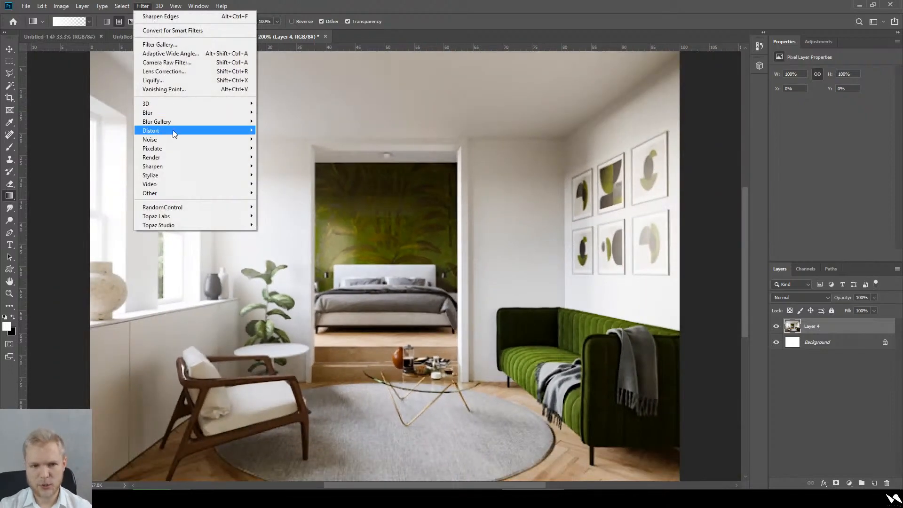
mouse_move(185, 166)
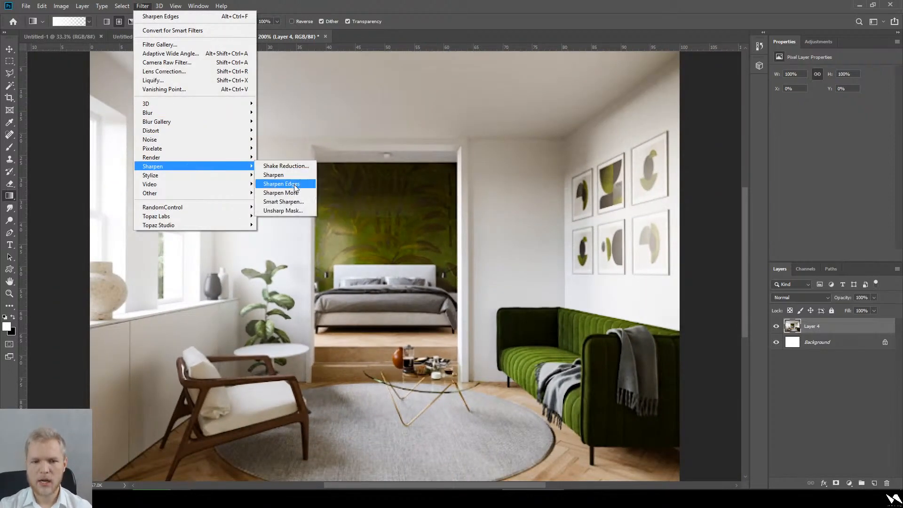
click(301, 194)
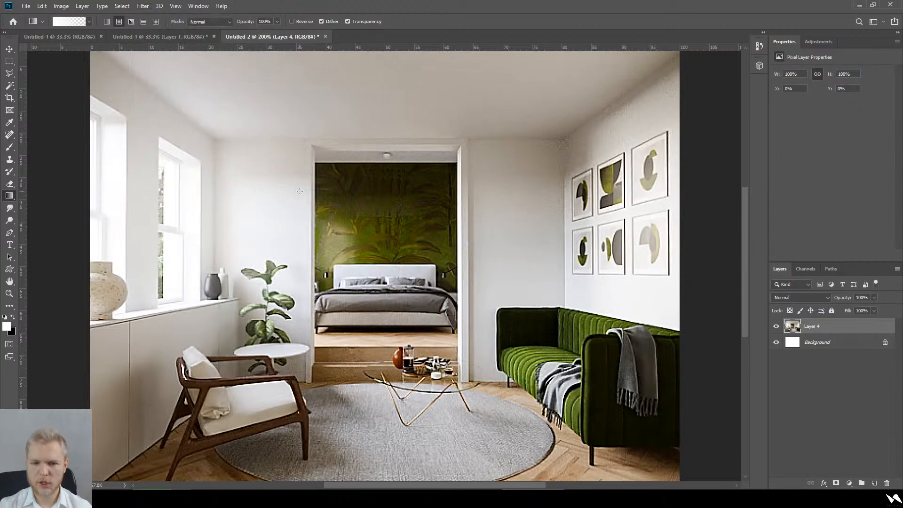
scroll(411, 281, down, 2)
scroll(409, 280, up, 2)
scroll(408, 279, down, 1)
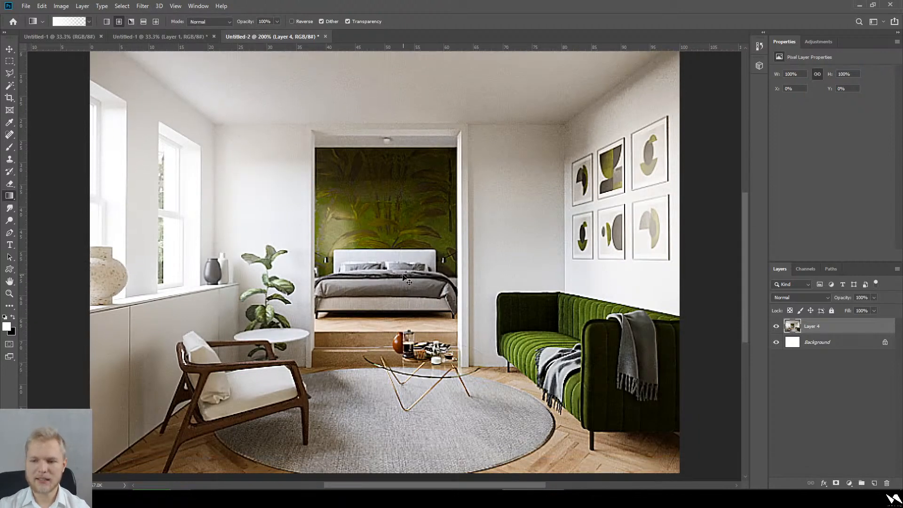
alt+scroll(445, 296, down, 1)
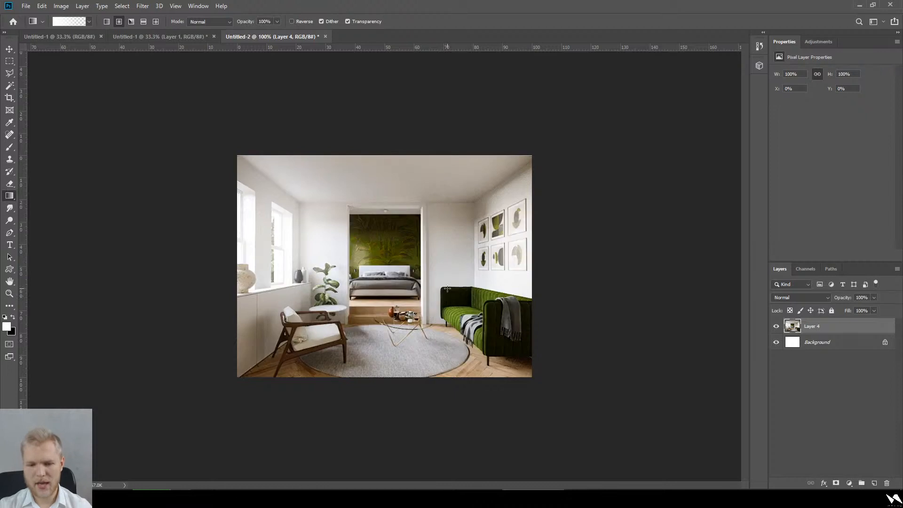
- Compare the merged render before and after Sharpen More using the document history, leaving the sharpened state active
key(ctrl+y)
key(ctrl+z)
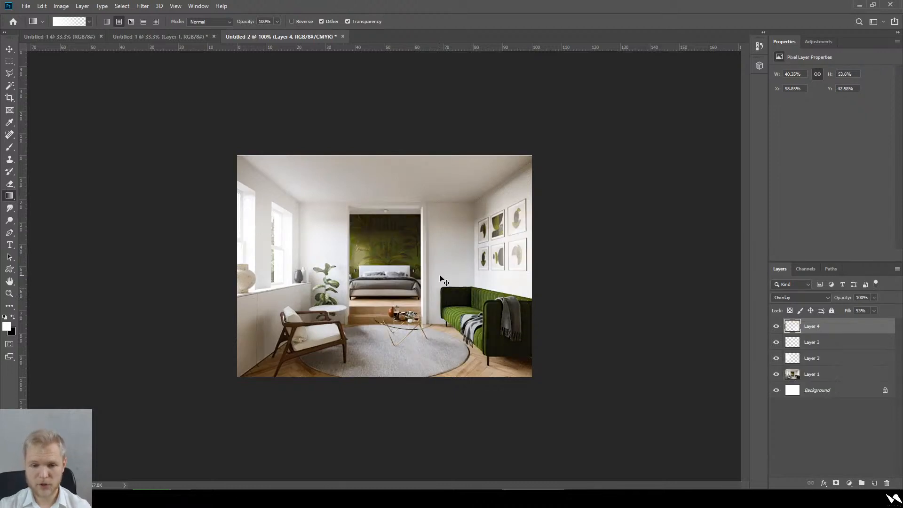
key(ctrl+z)
click(759, 45)
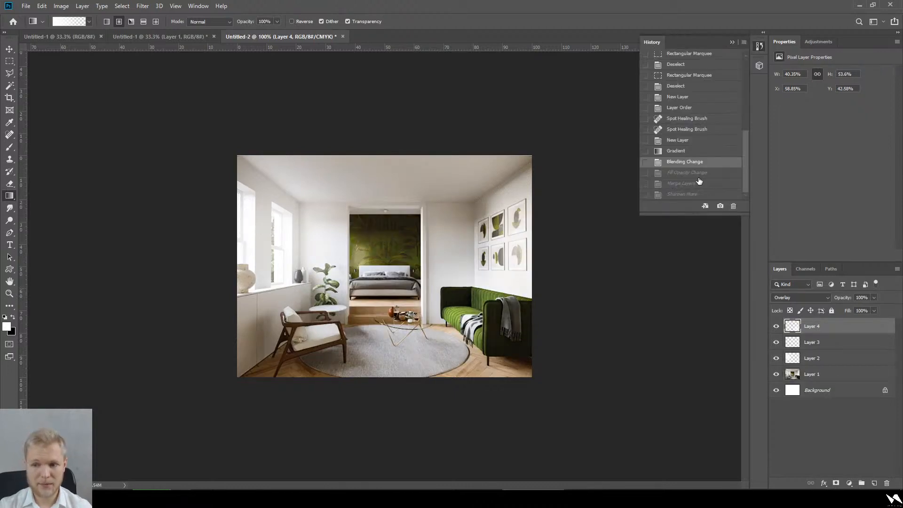
click(699, 194)
click(696, 184)
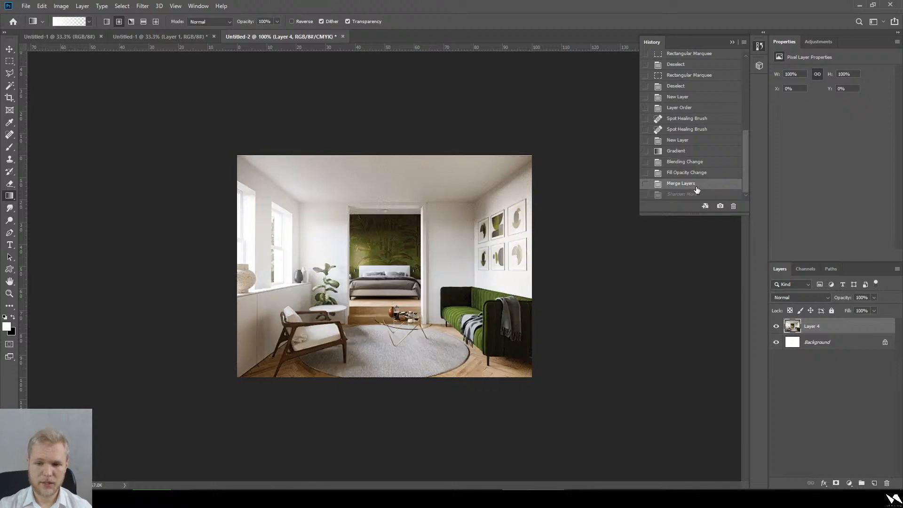
click(696, 194)
click(697, 185)
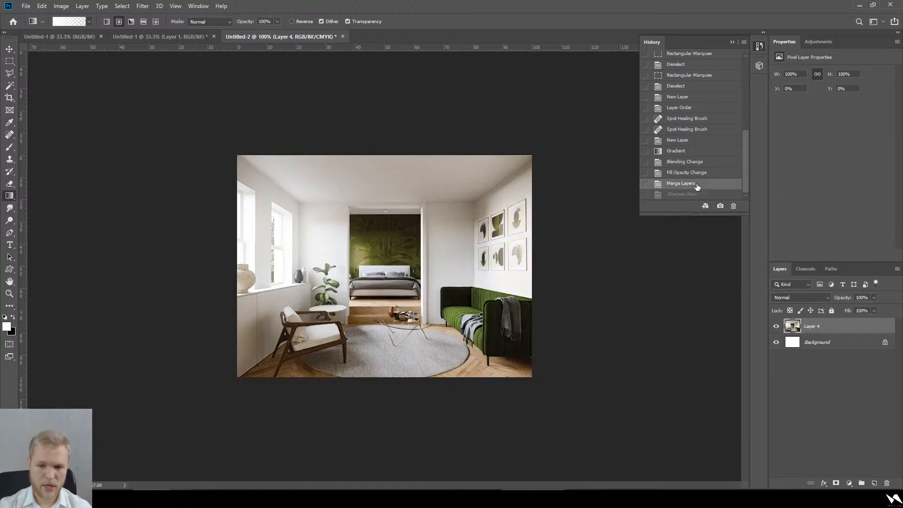
click(696, 194)
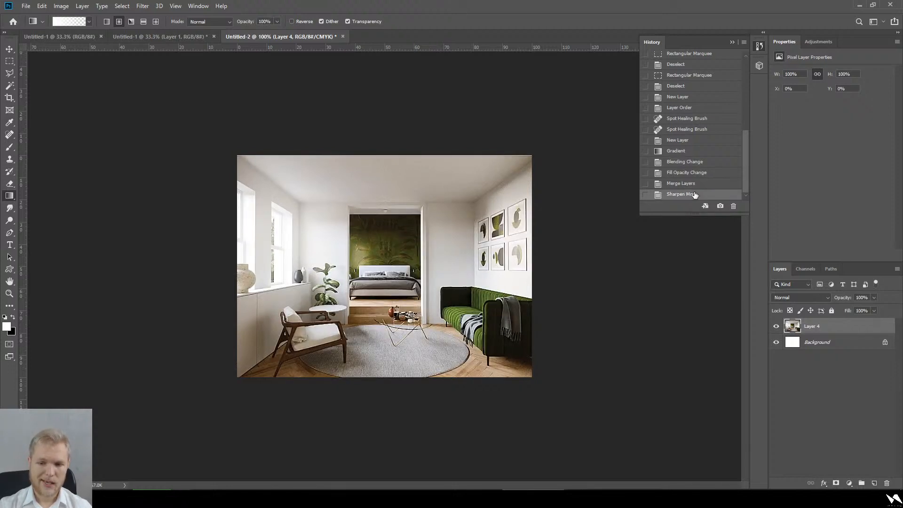
click(732, 42)
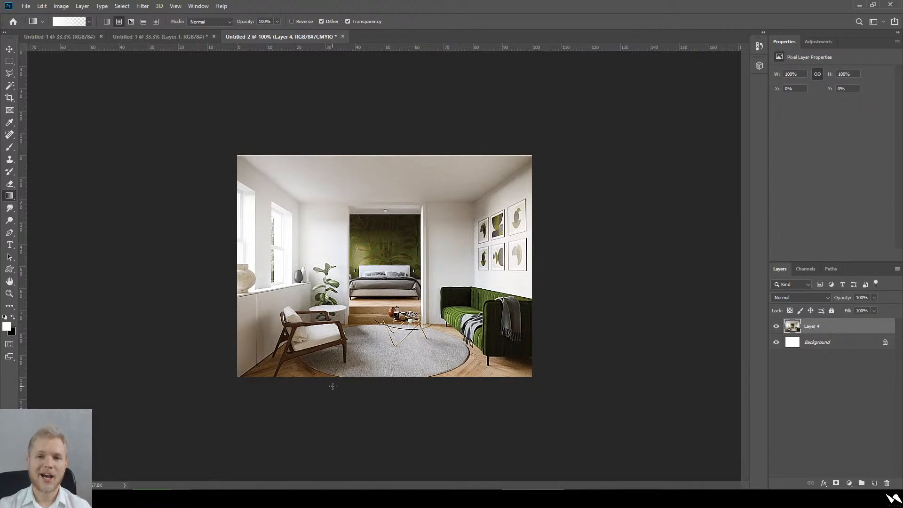
- Switch to Google Drive and open the comparison image Interior2.1 01112019.PNG in a widened browser window
mouse_move(442, 499)
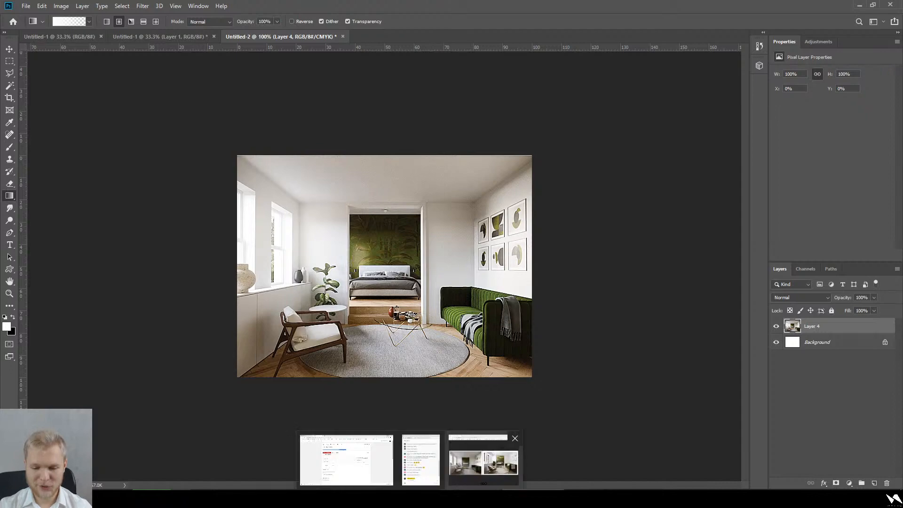
click(484, 465)
click(448, 432)
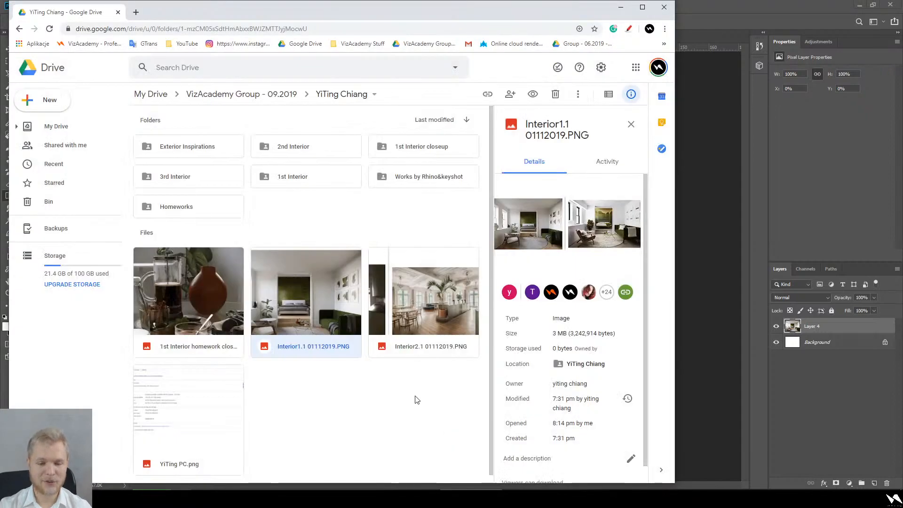
scroll(446, 296, down, 1)
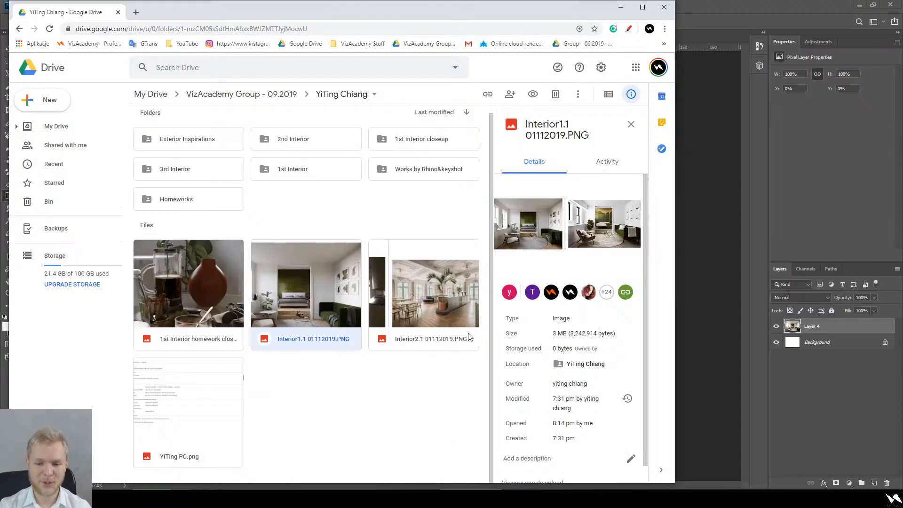
double_click(444, 294)
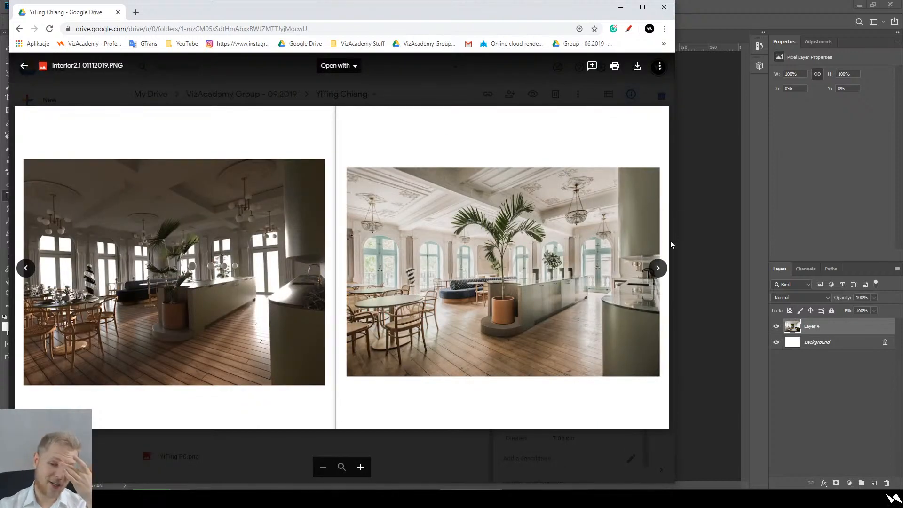
drag(885, 245, 824, 244)
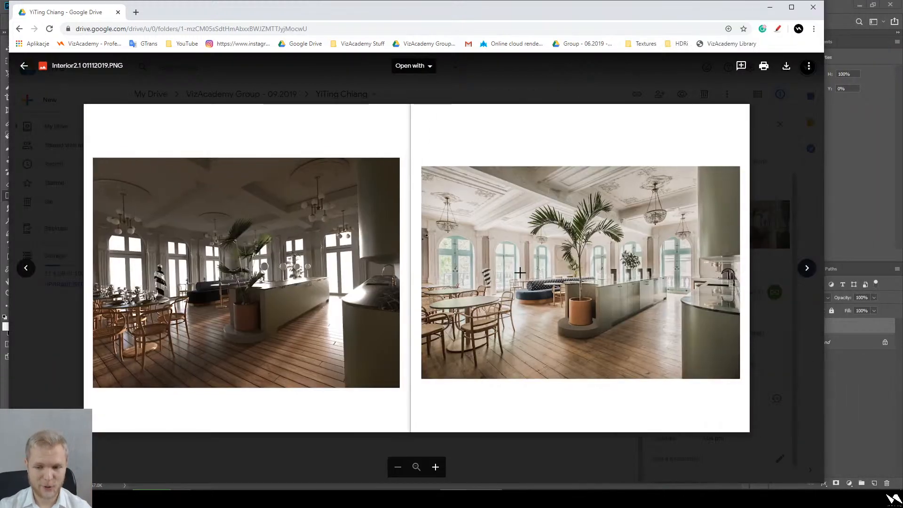
- Examine the dark dining-room render up close and side by side with its reference photo
ctrl+scroll(140, 277, up, 3)
ctrl+scroll(140, 278, up, 3)
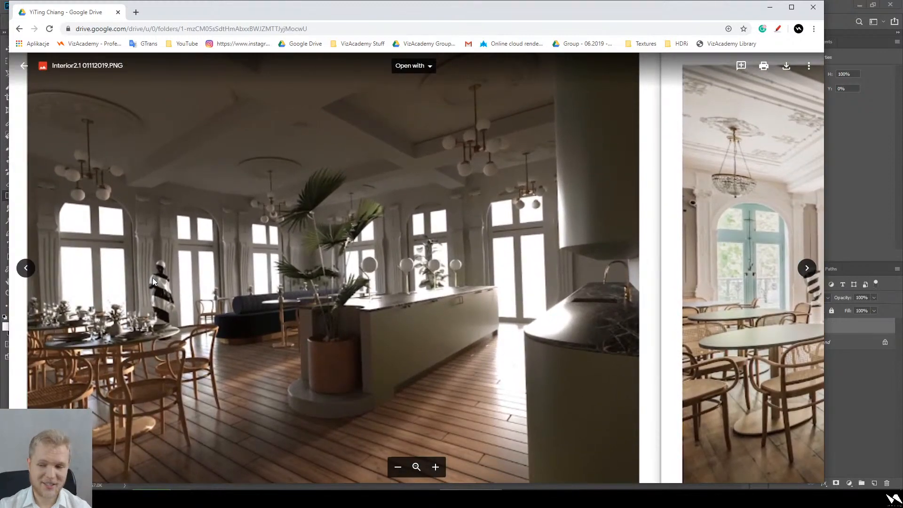
ctrl+scroll(153, 277, down, 5)
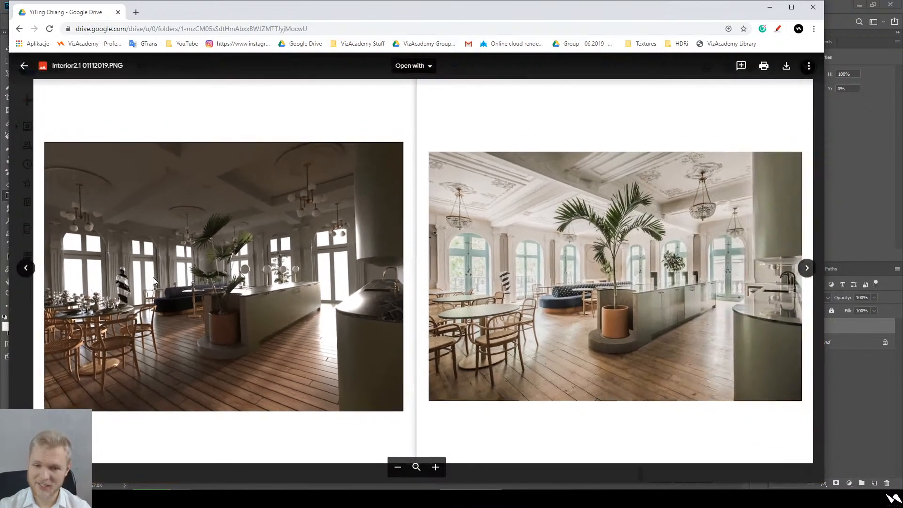
ctrl+scroll(154, 278, down, 1)
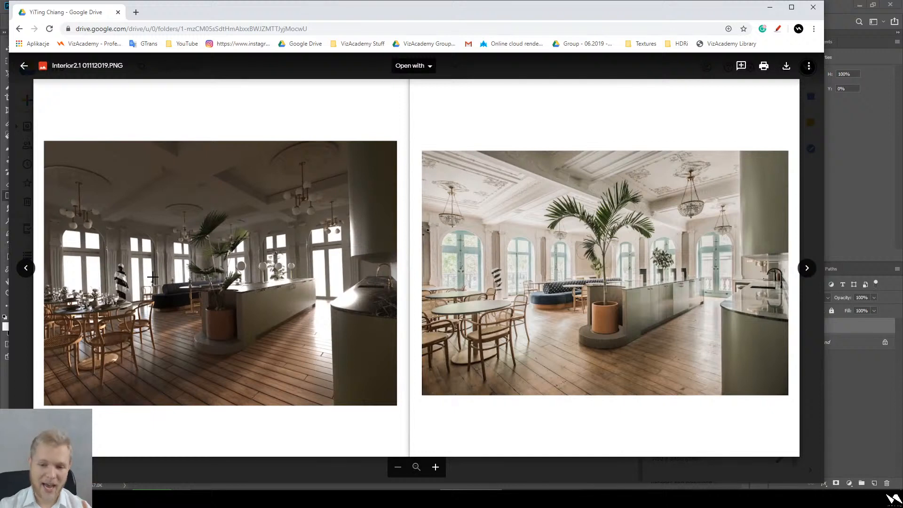
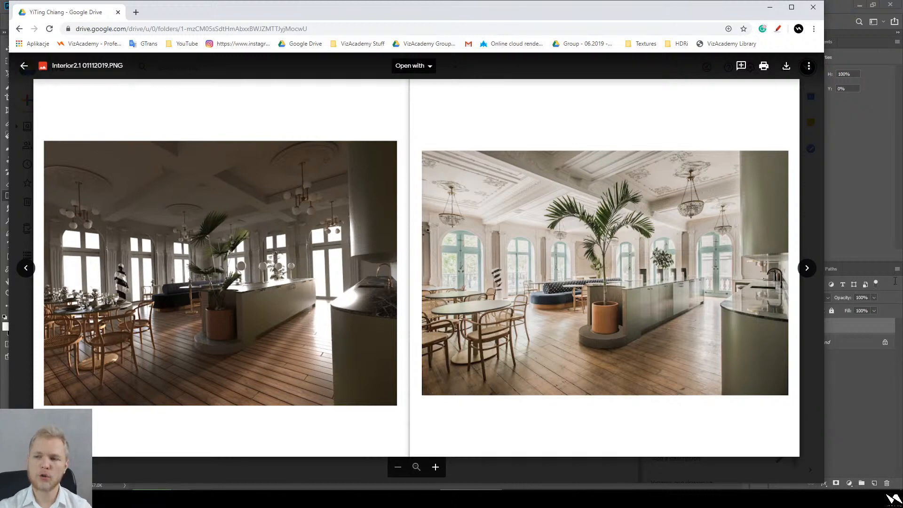
- Annotate the dark render in red with a curved line across the room and two arrows towards the ceiling, and remove the marks
click(777, 29)
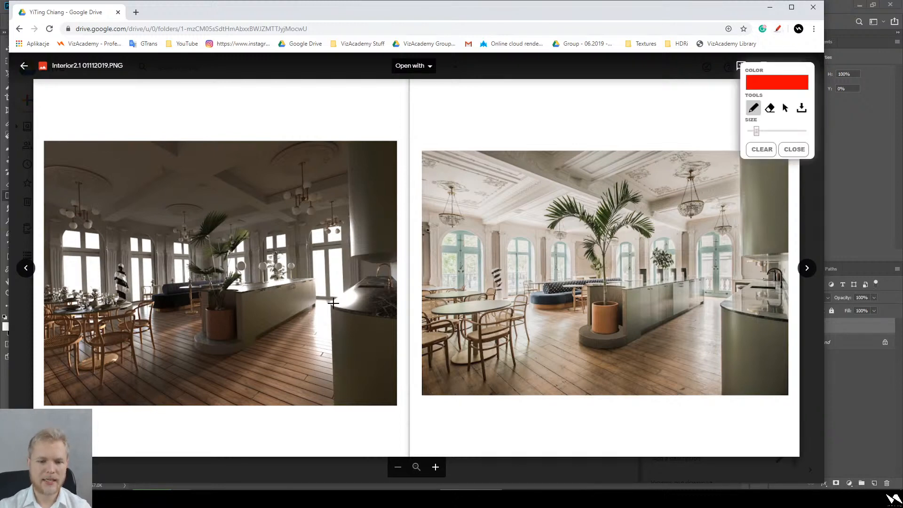
mouse_move(51, 286)
mouse_down()
mouse_move(275, 253)
mouse_move(401, 270)
mouse_move(433, 294)
mouse_up()
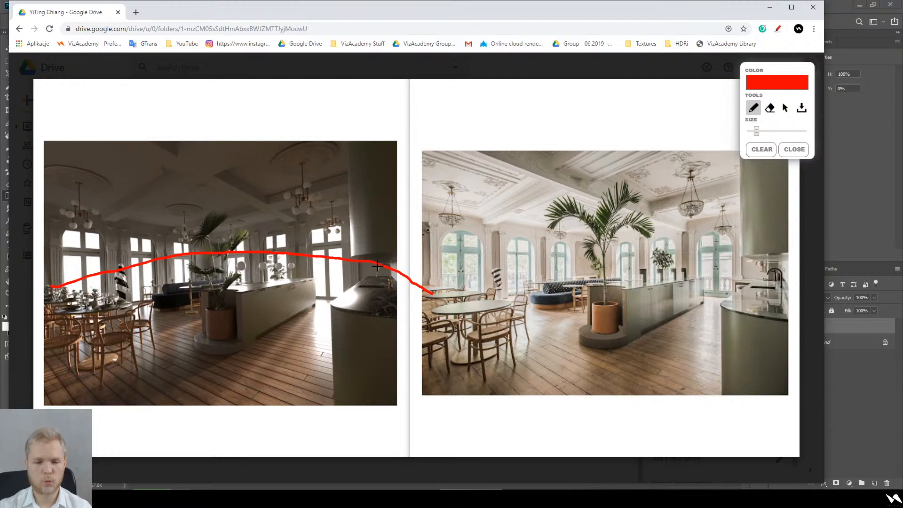
mouse_move(387, 274)
mouse_down()
mouse_move(283, 164)
mouse_move(292, 170)
mouse_up()
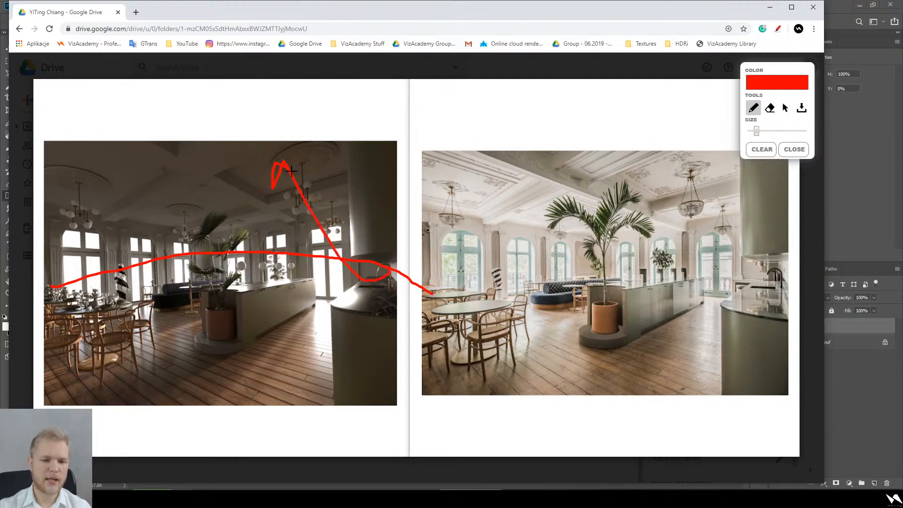
drag(140, 259, 174, 205)
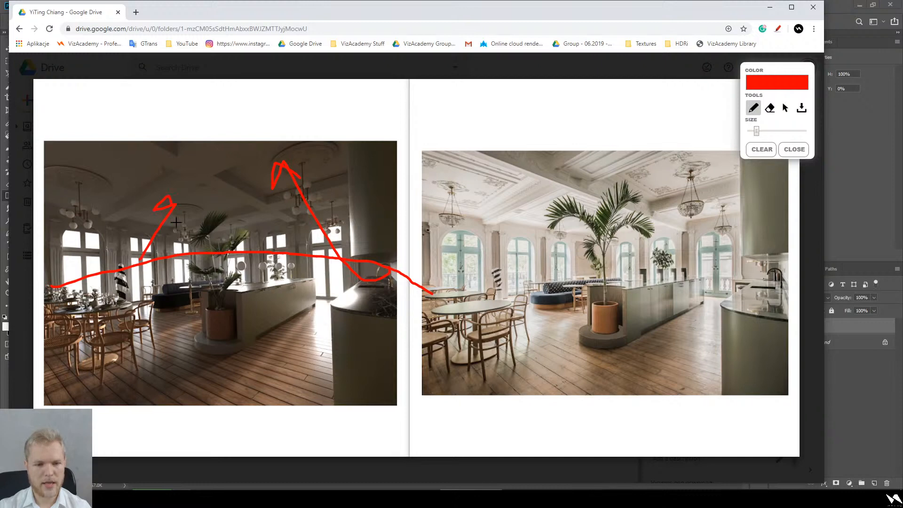
click(93, 197)
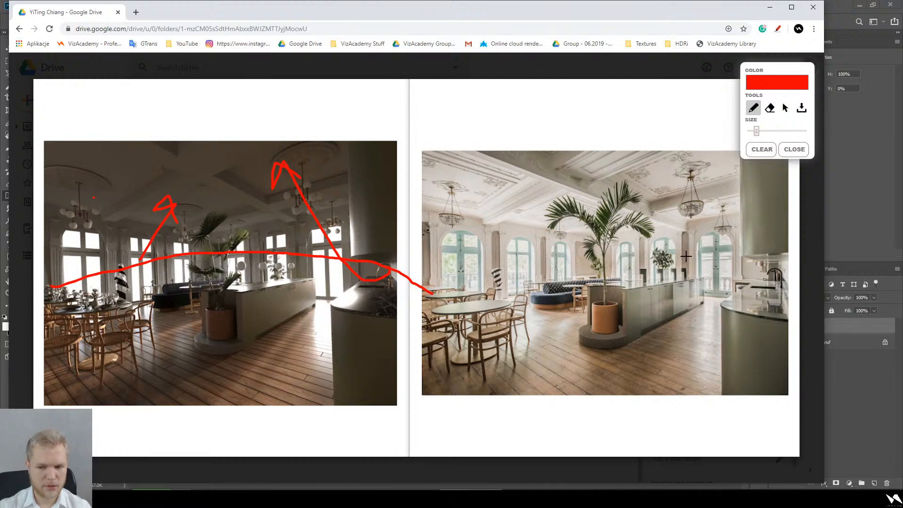
key(Escape)
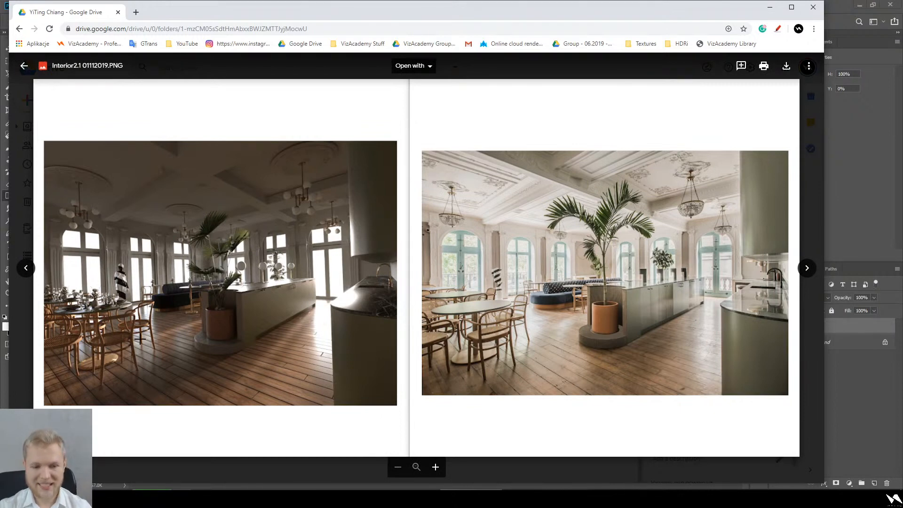
- Examine the render's kitchen island, planter, worktop and wooden floor up close, and compare the whole room with the reference
click(115, 312)
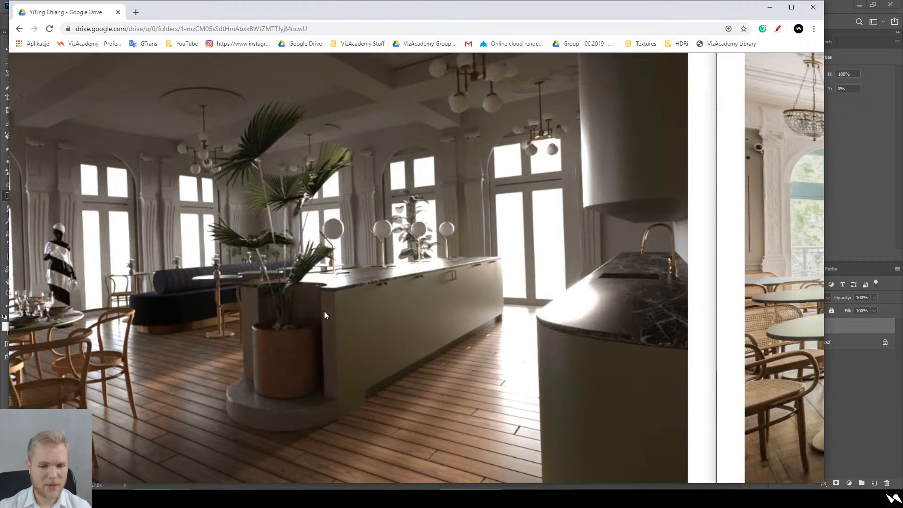
click(345, 309)
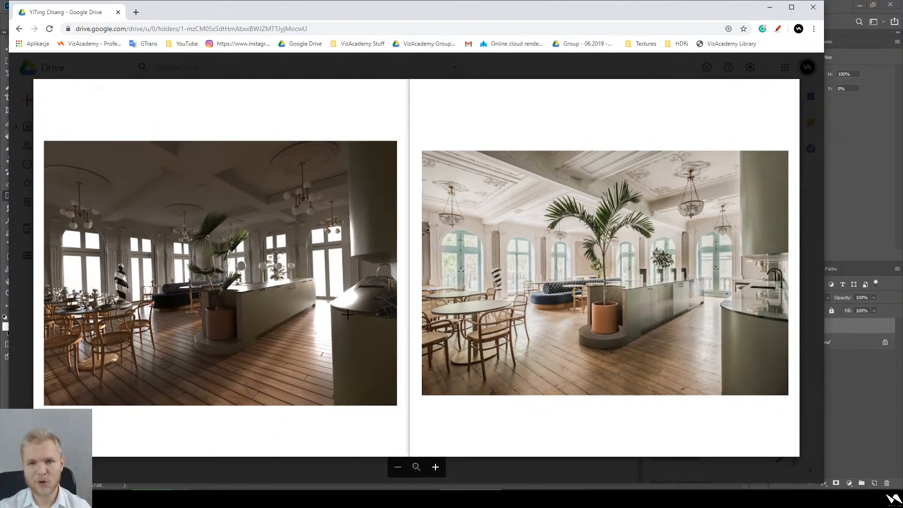
click(288, 365)
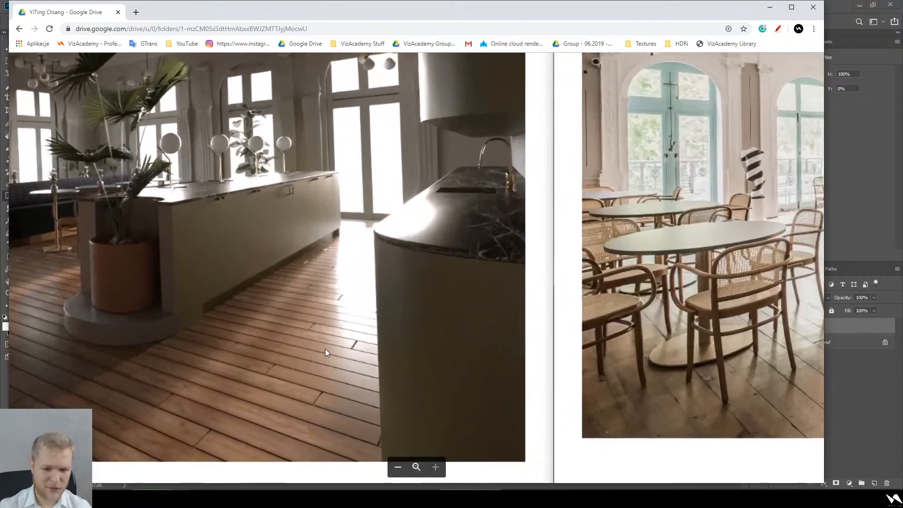
click(314, 319)
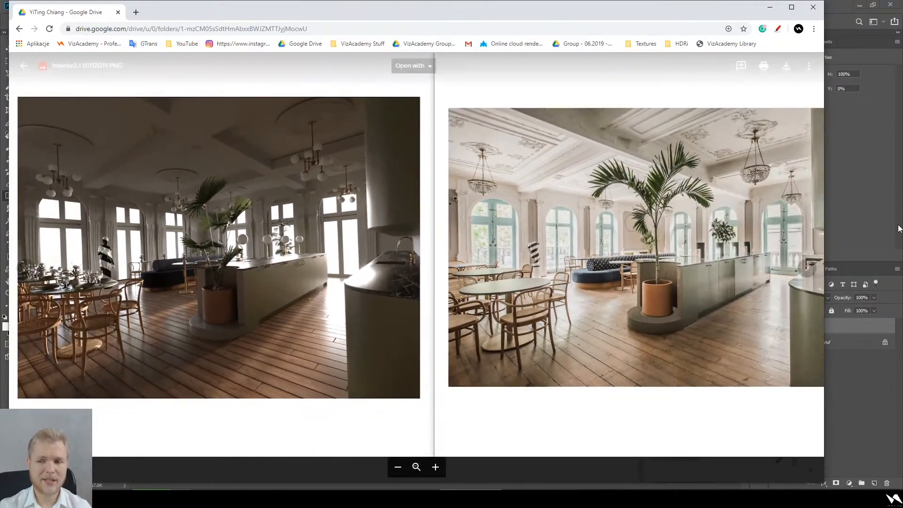
- Check the YouTube live chat for viewer comments and return to the Interior2.1 comparison image in Google Drive
click(859, 240)
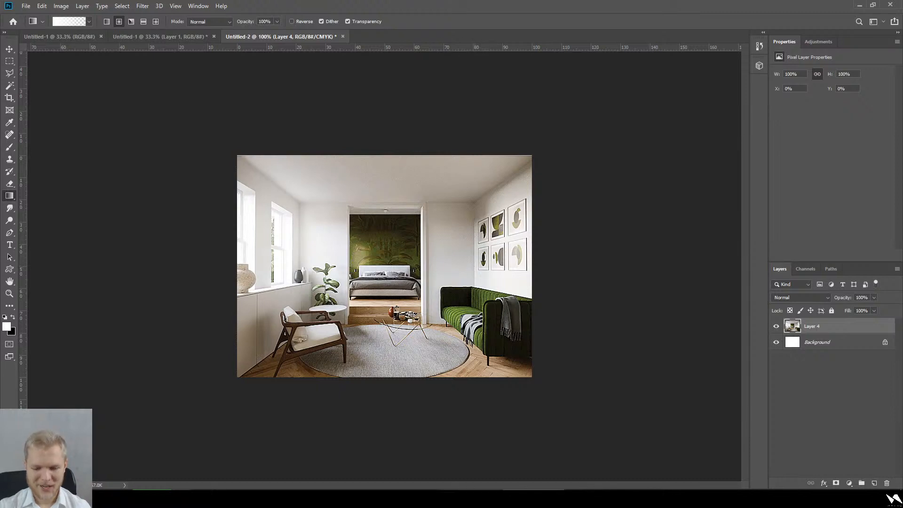
click(408, 499)
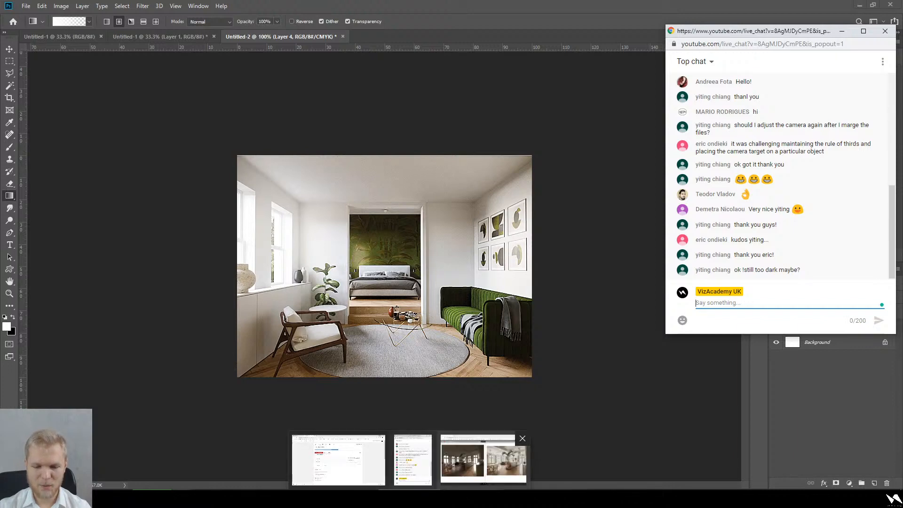
click(485, 457)
scroll(419, 345, down, 3)
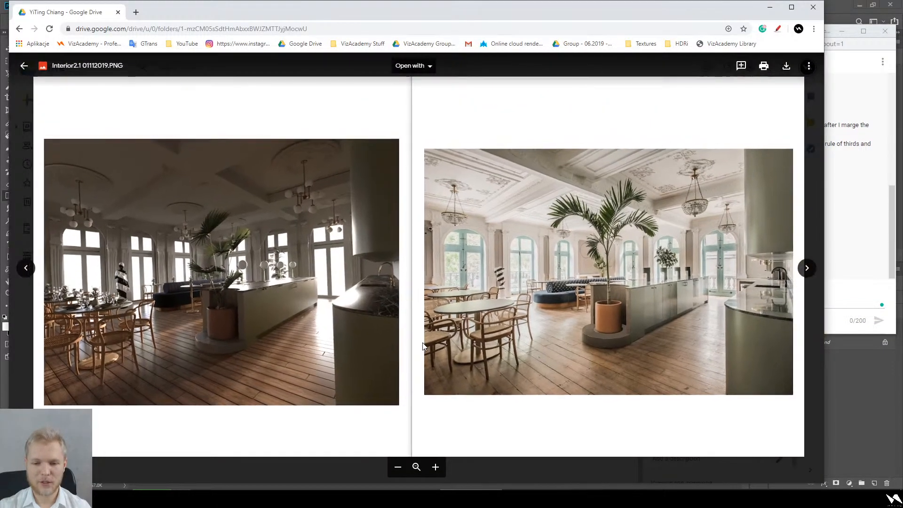
key(ctrl+2)
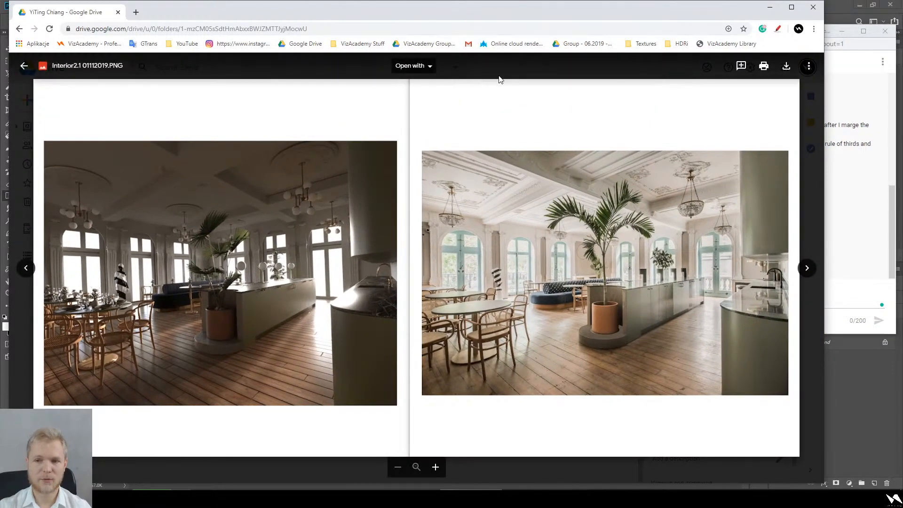
- Go back to the VizAcademy Group - 09.2019 folder and open 191029_INTERIOR_MATERIAL_DAY.png from the next student's folder
key(Escape)
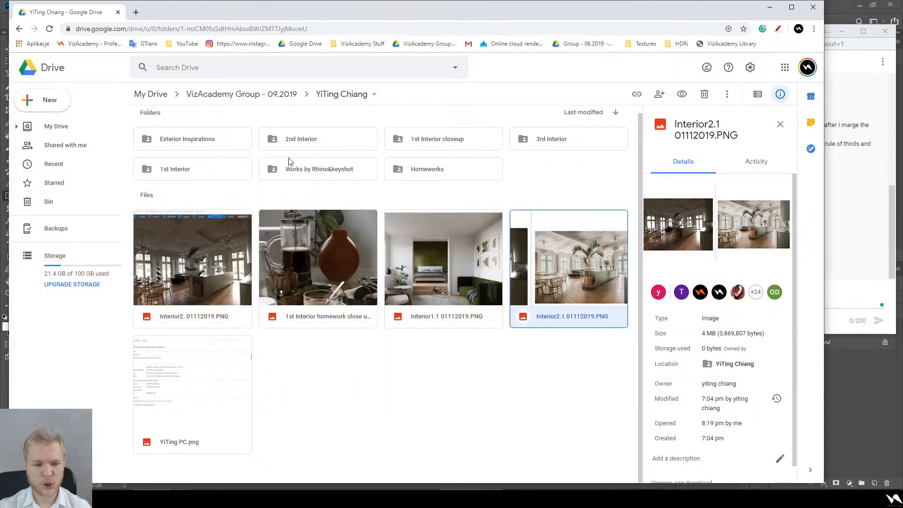
click(280, 90)
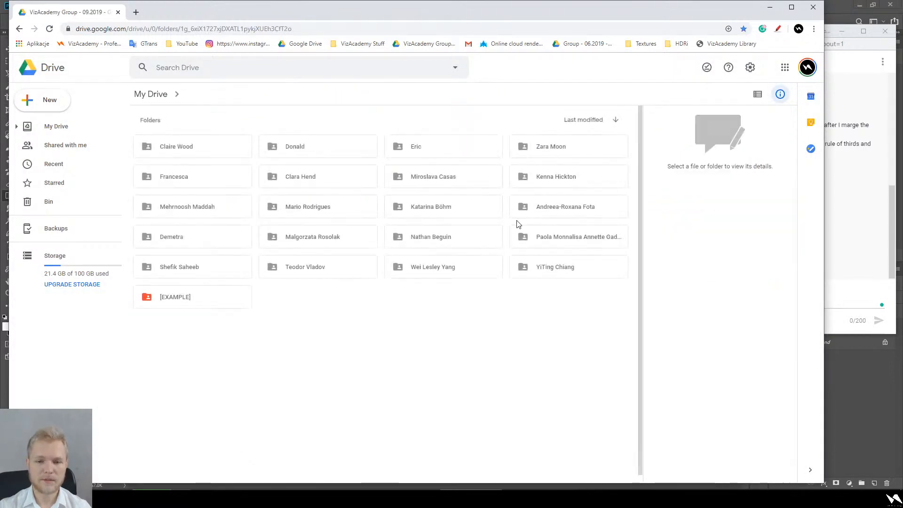
click(447, 267)
double_click(448, 267)
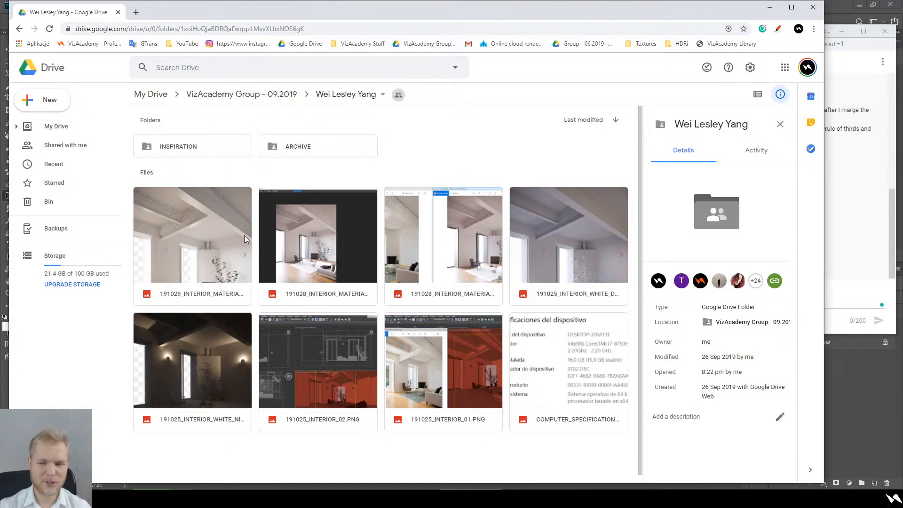
double_click(228, 236)
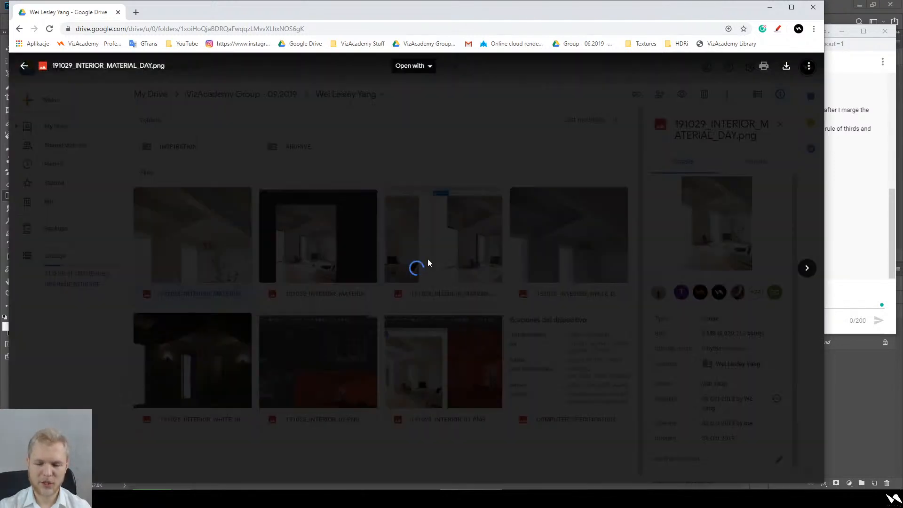
- Return to the VizAcademy Group - 09.2019 folder and open the student folder holding the 191101 interior renders
click(508, 265)
key(alt+Left)
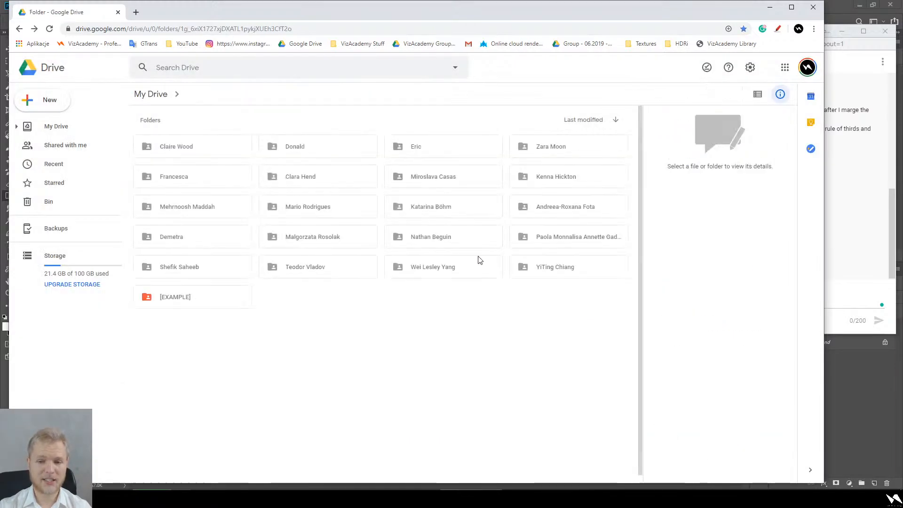
double_click(339, 269)
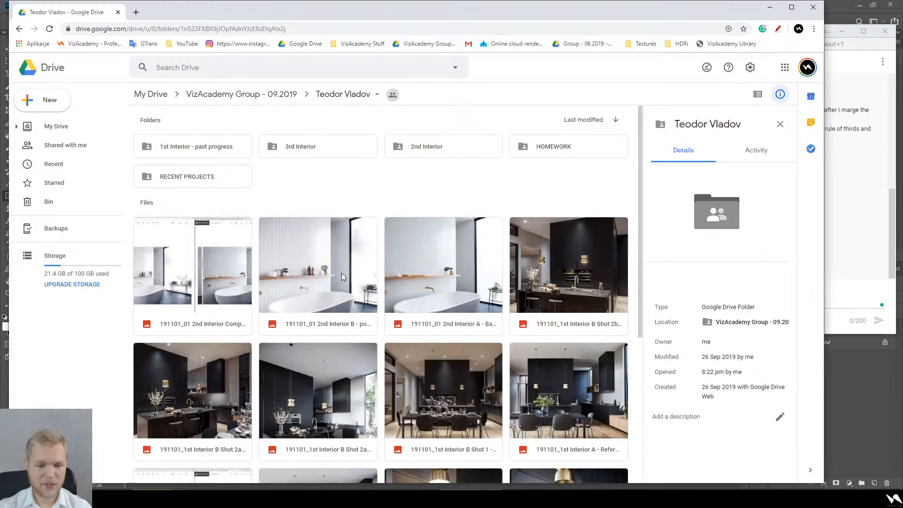
- Open the 191101_1st Interior B Shot 3 night render and compare it with its day version
scroll(342, 273, down, 5)
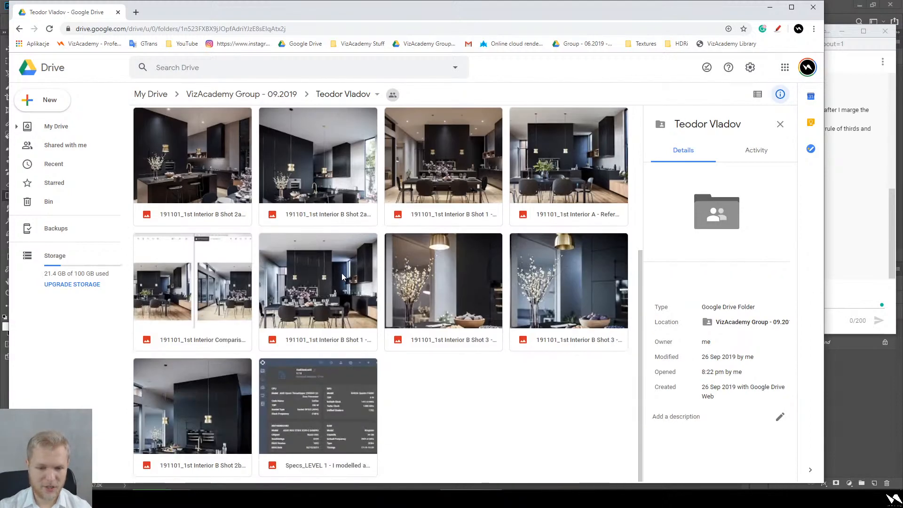
scroll(477, 397, up, 1)
double_click(474, 345)
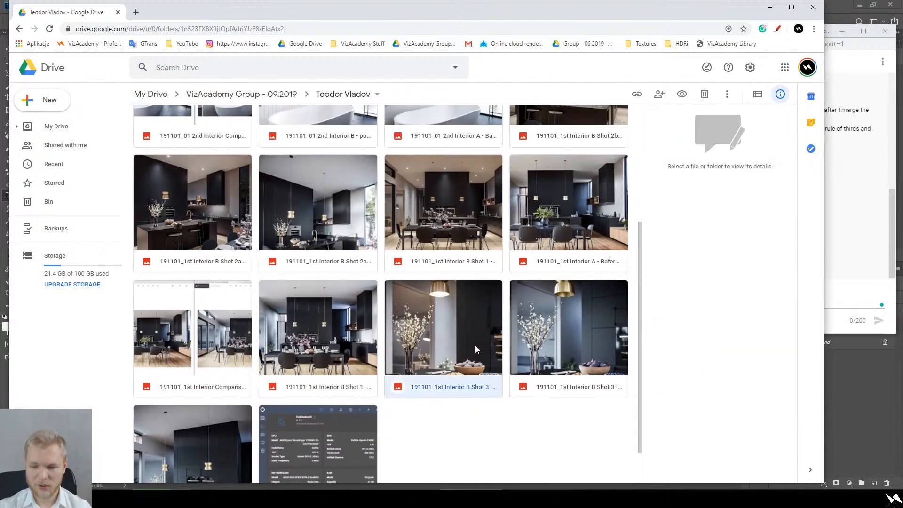
key(Right)
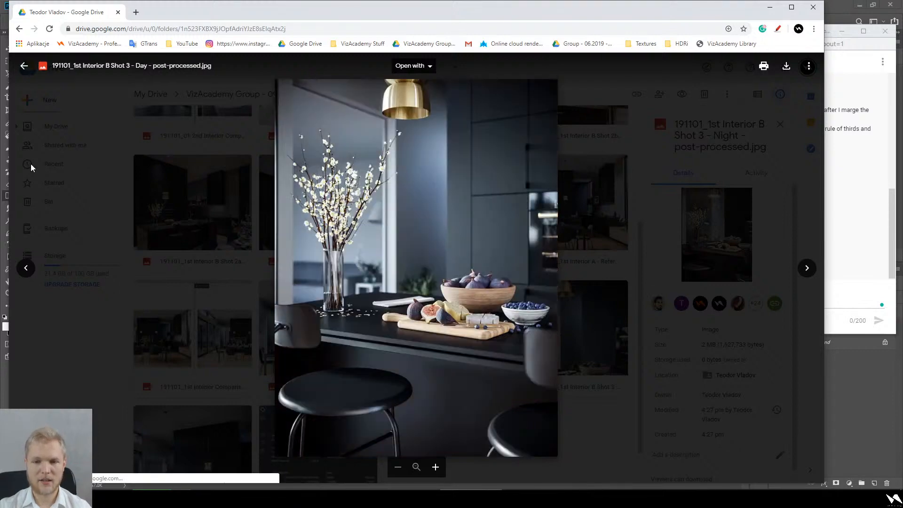
key(Left)
key(Right)
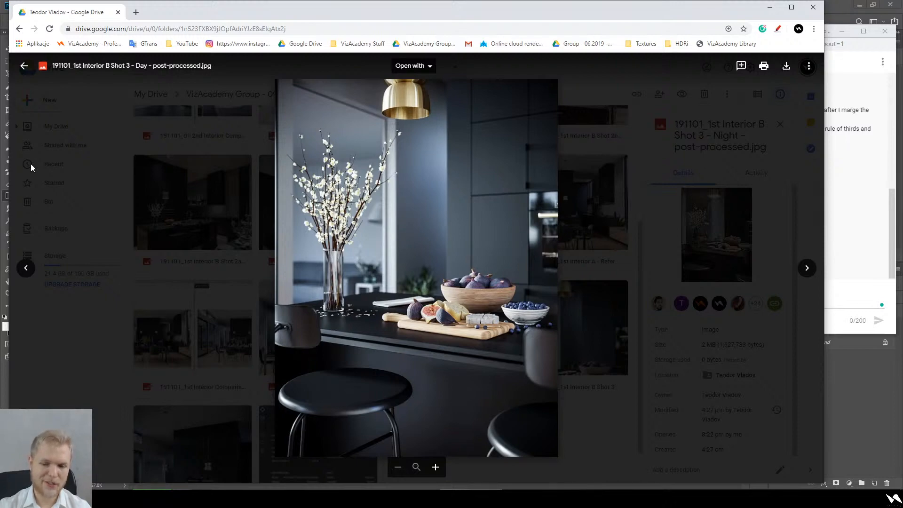
key(Left)
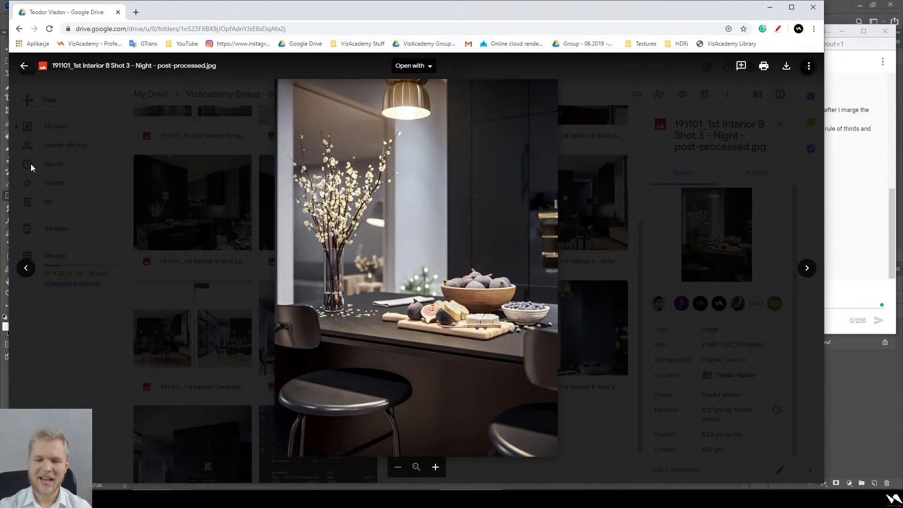
- Examine the Shot 3 night render's worktop food, bar stools and flower vase up close, and return to the student's folder
scroll(355, 311, up, 7)
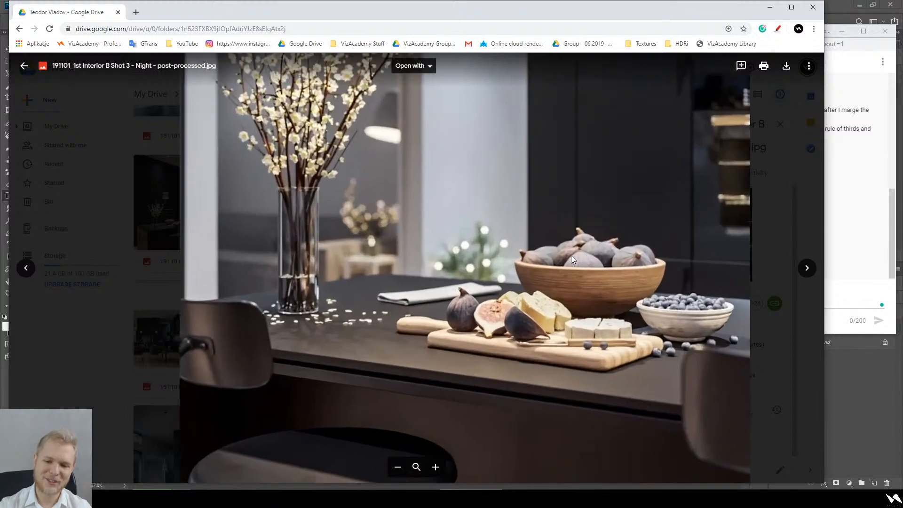
scroll(467, 266, down, 2)
scroll(466, 268, down, 5)
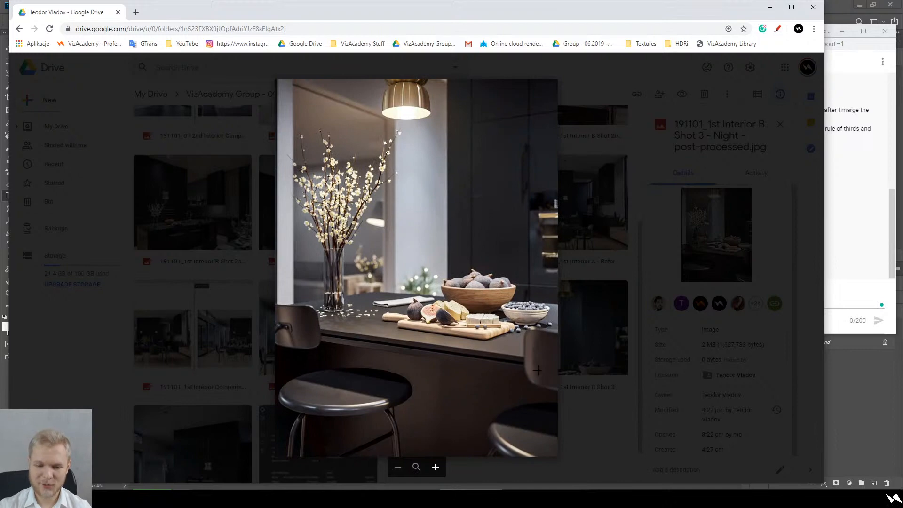
scroll(304, 424, up, 5)
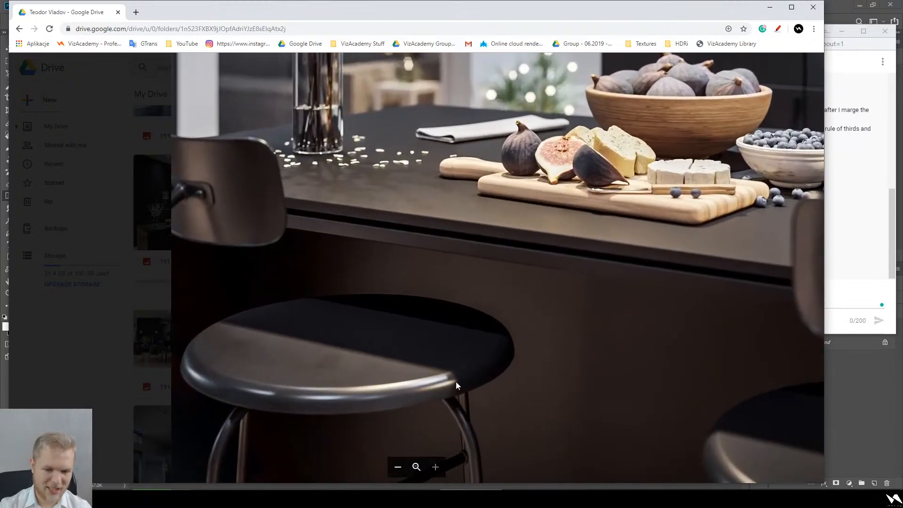
drag(624, 380, 586, 419)
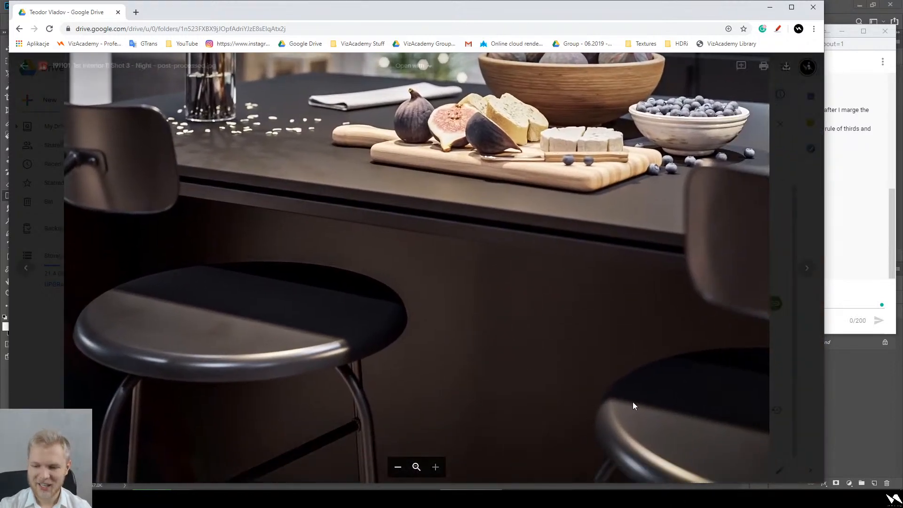
scroll(487, 264, down, 5)
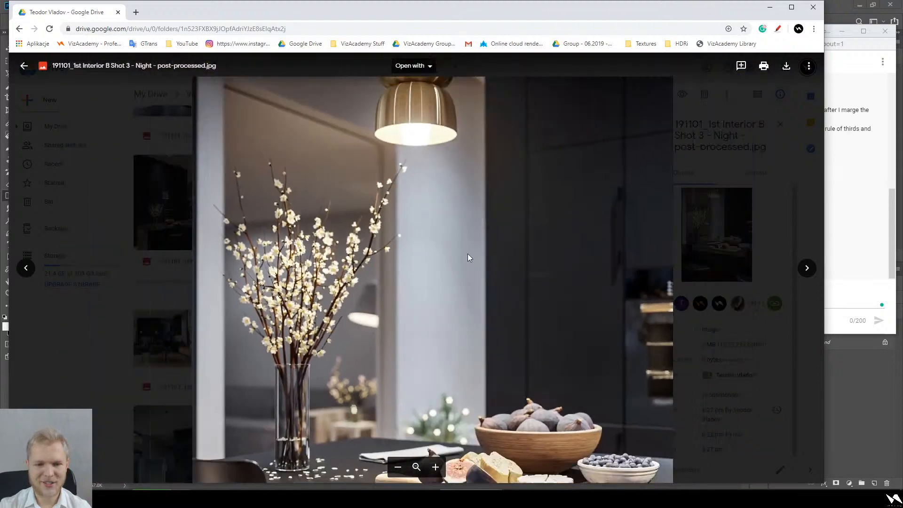
key(Escape)
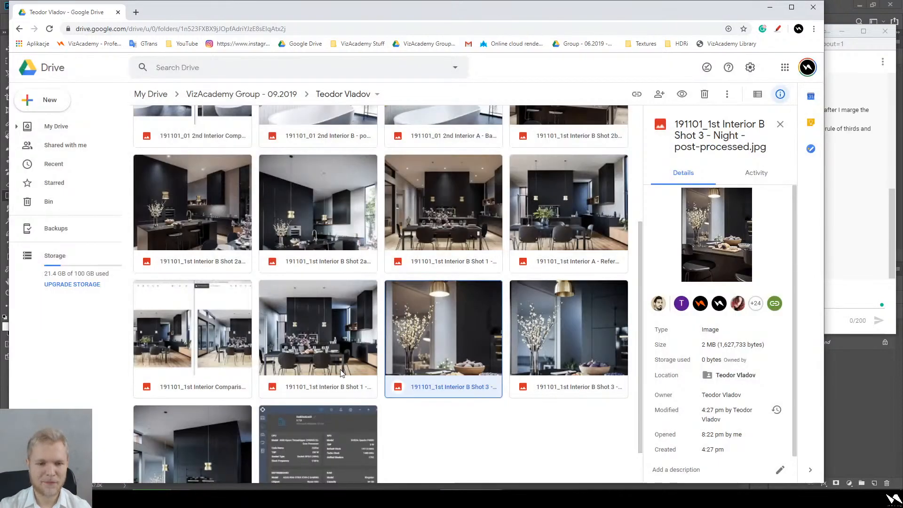
- Open 191101_1st Interior B Shot 2b - Night - post-processed.jpg from the student's folder
click(219, 208)
scroll(241, 283, up, 4)
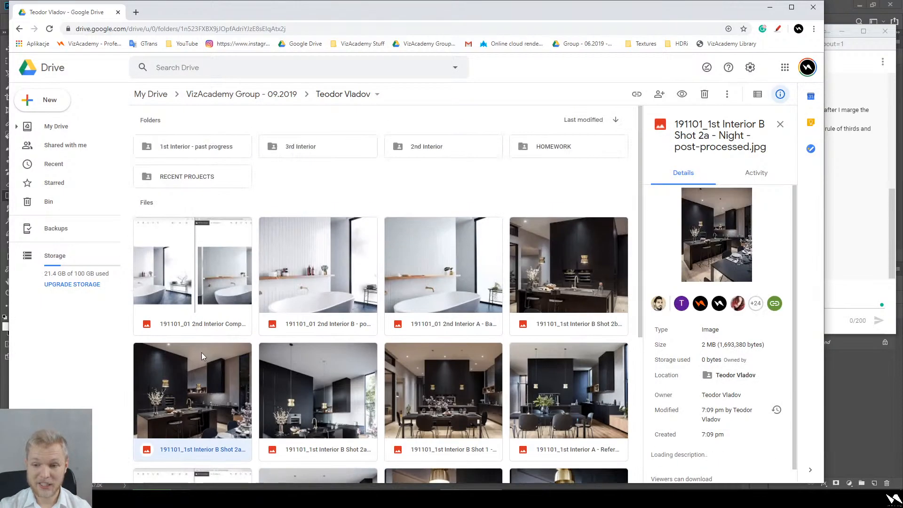
click(446, 291)
click(536, 283)
double_click(536, 283)
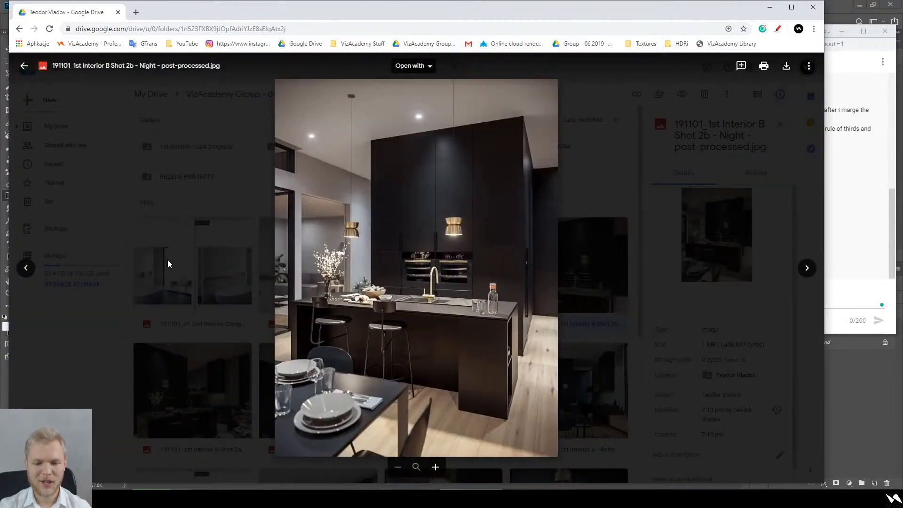
- Switch to the Shot 2a night render and examine its dining table, tableware and bar stools up close
key(Left)
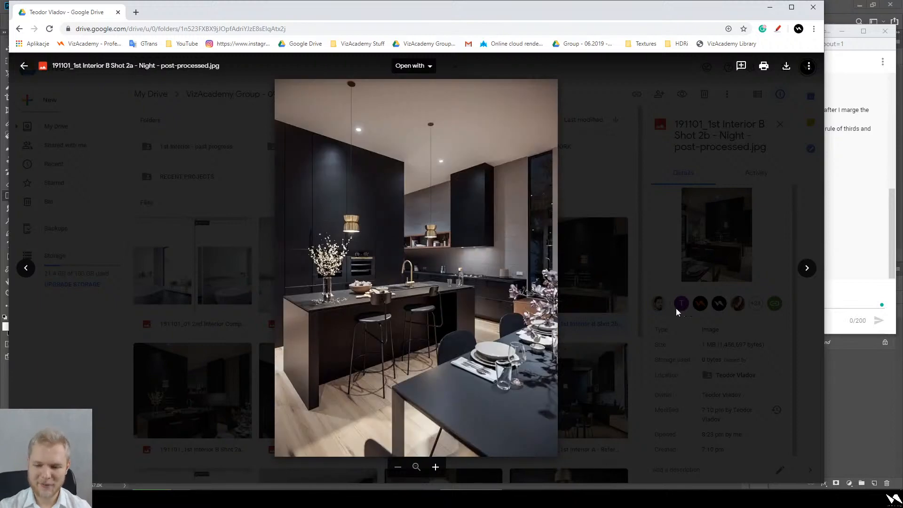
ctrl+scroll(555, 373, up, 1)
ctrl+scroll(550, 358, up, 2)
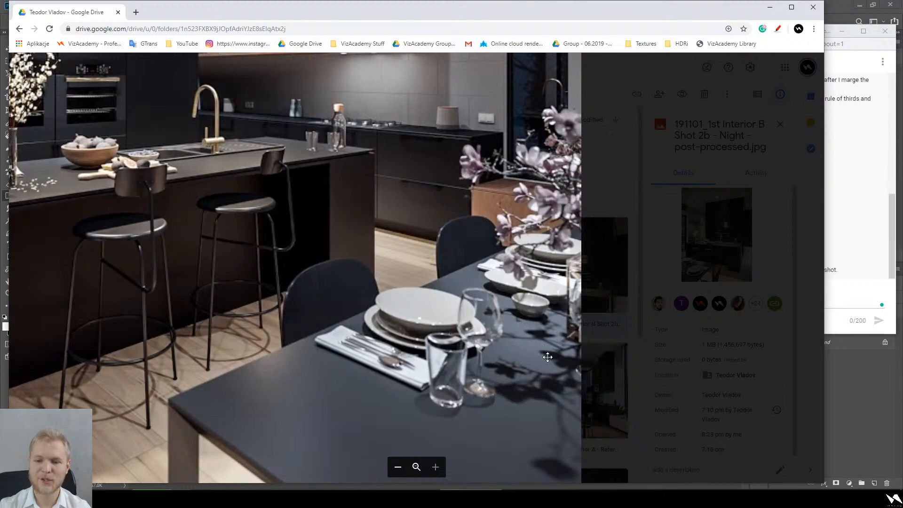
- Examine the night kitchen render 1st Interior B Shot 2a up close and as a whole, and close its preview
scroll(543, 351, down, 1)
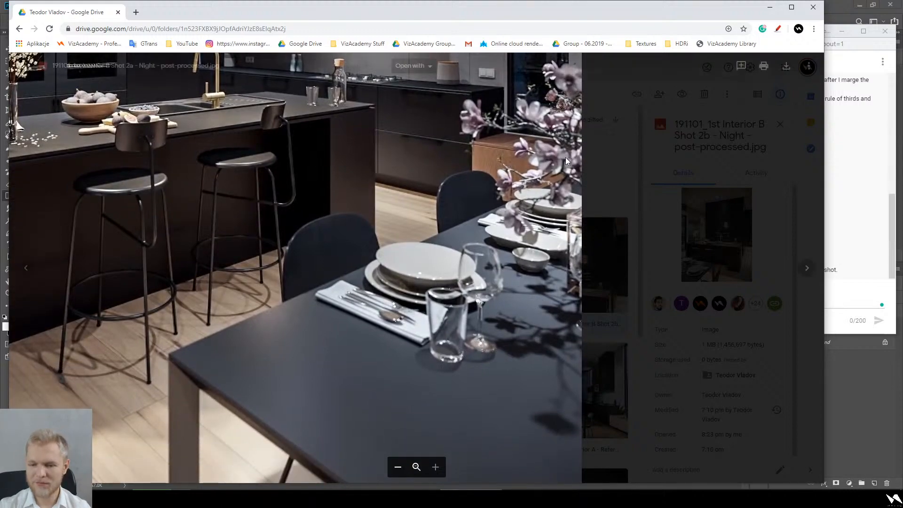
drag(418, 228, 606, 219)
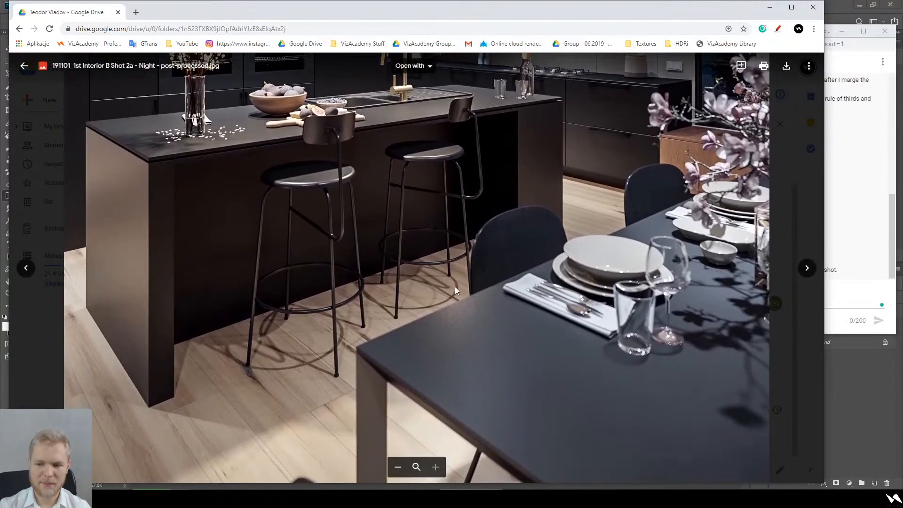
scroll(695, 269, down, 4)
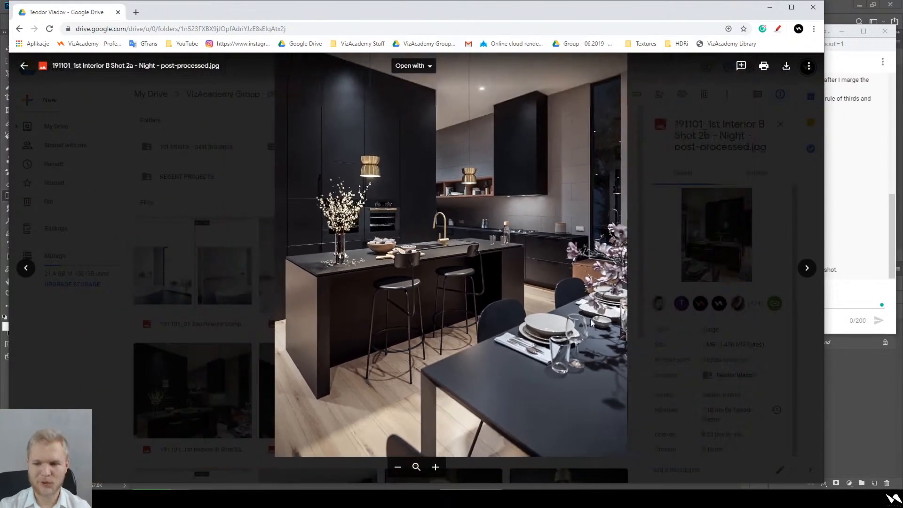
scroll(607, 299, up, 5)
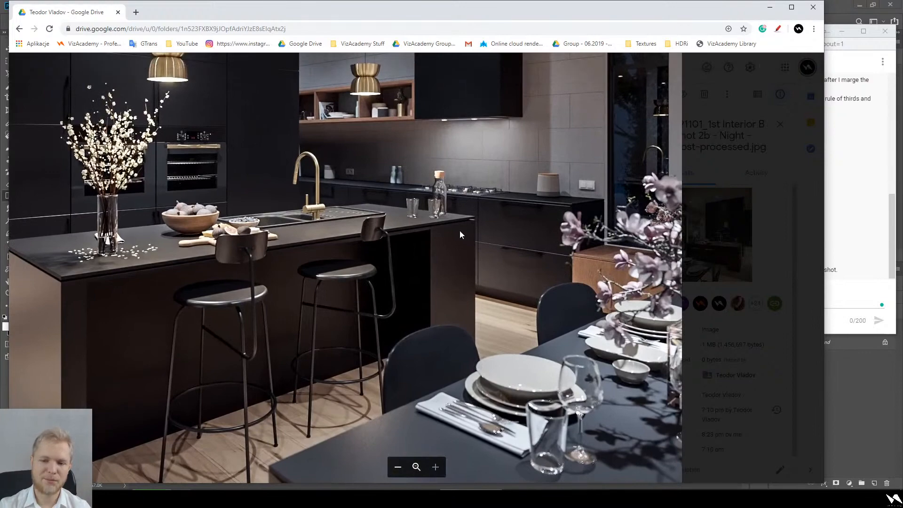
scroll(527, 300, down, 5)
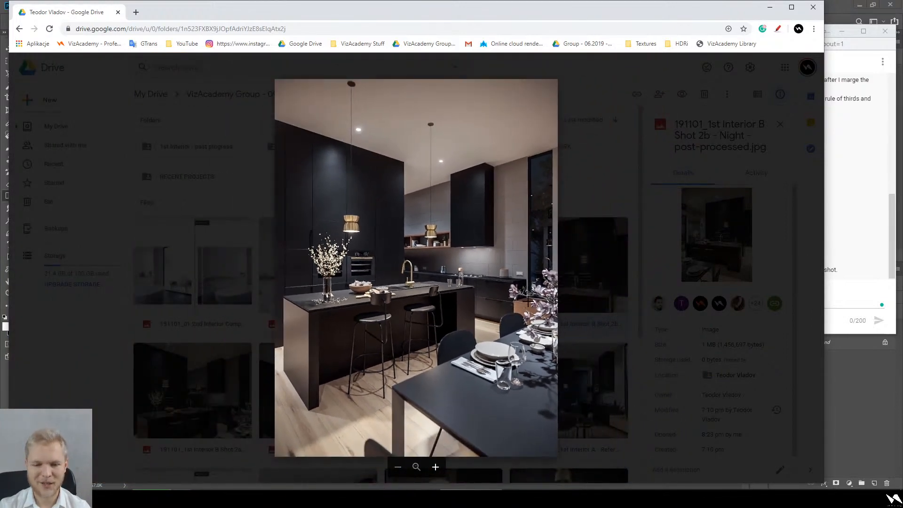
key(Escape)
- Open the 2nd Interior Comparison image from the student's folder and inspect the two bathroom views side by side
scroll(439, 317, down, 5)
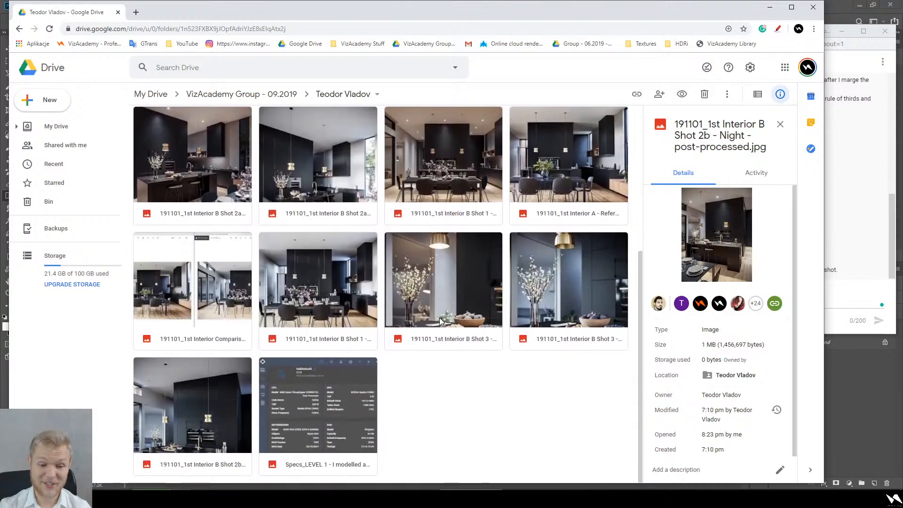
scroll(278, 368, up, 5)
double_click(176, 231)
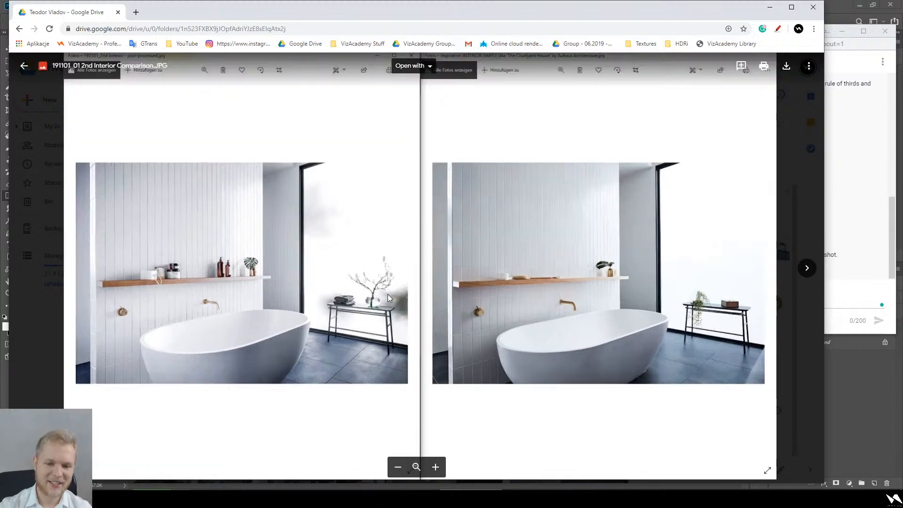
scroll(357, 308, up, 5)
scroll(354, 308, down, 4)
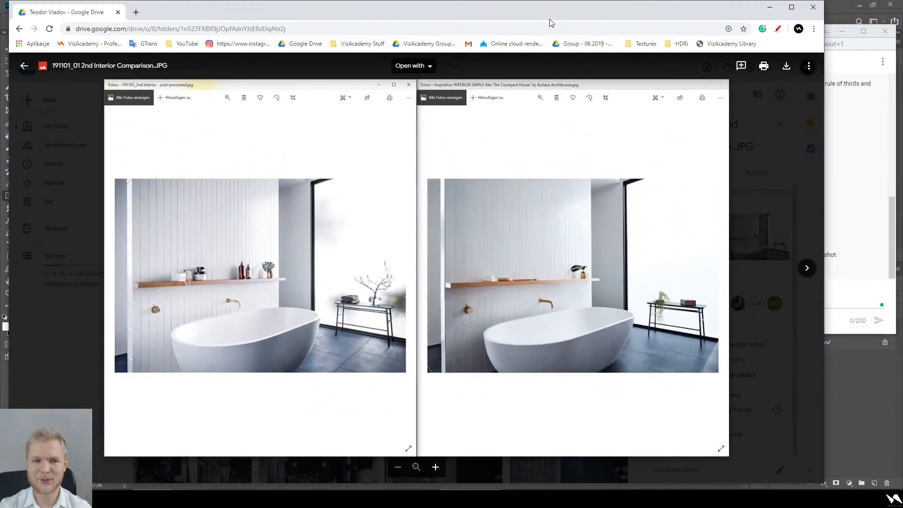
- Reposition and narrow the browser window to uncover the live chat beside it
mouse_move(547, 18)
mouse_down()
mouse_move(528, 17)
mouse_move(543, 23)
mouse_up()
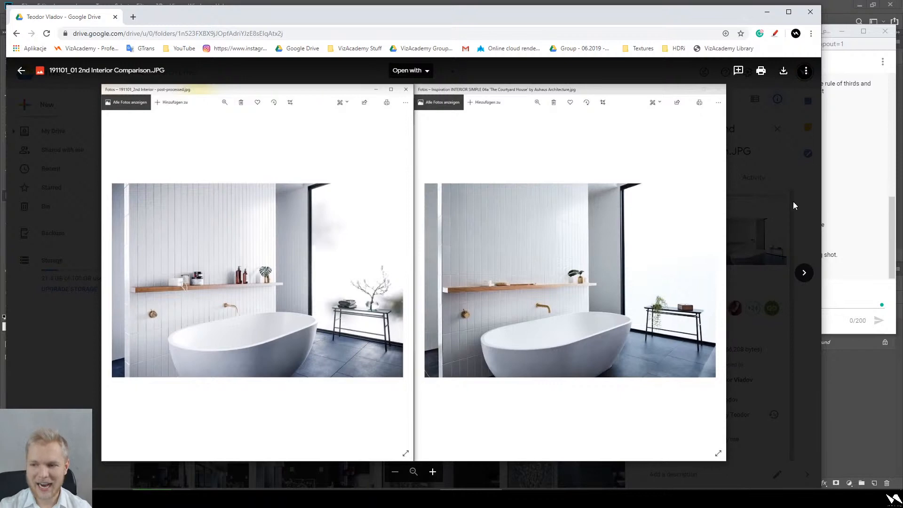
drag(822, 206, 667, 206)
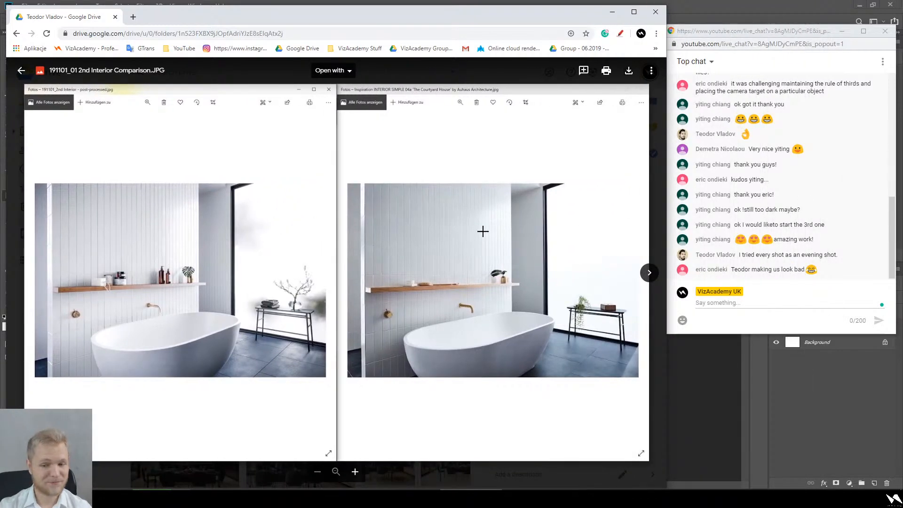
- View the 2nd Interior B bathroom render and compare the kitchen renders of 1st Interior B Shots 2a and 2b
click(650, 272)
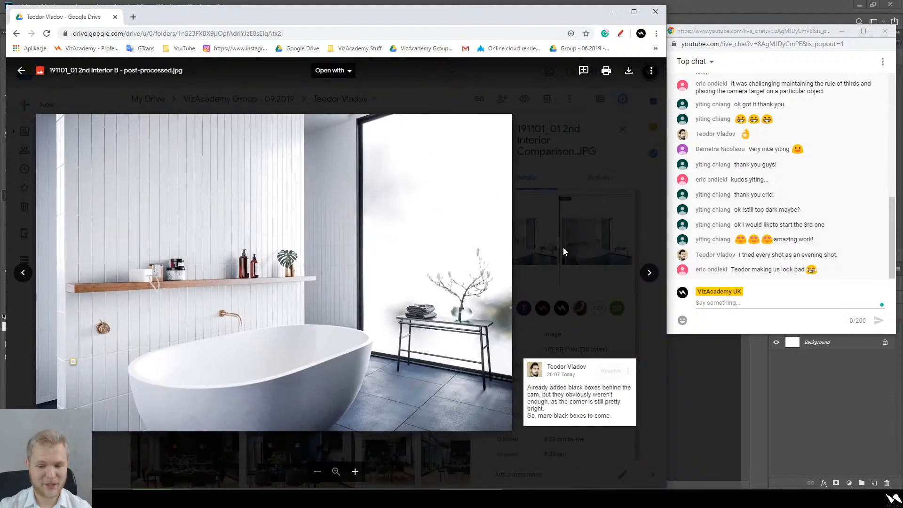
key(Right)
key(Right)
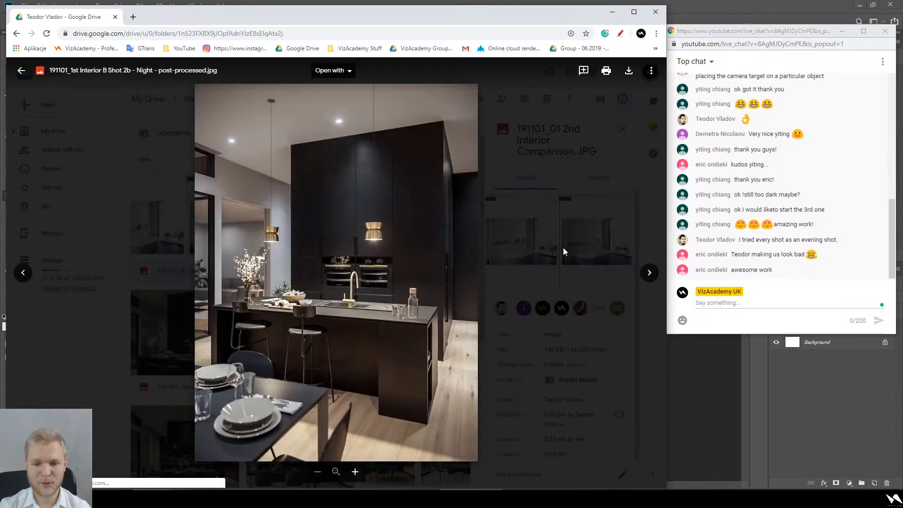
key(Left)
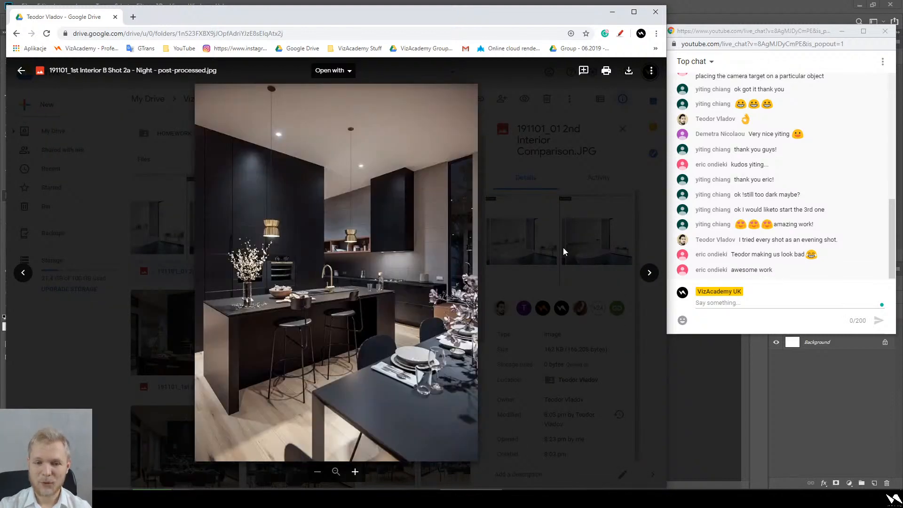
key(Right)
key(Left)
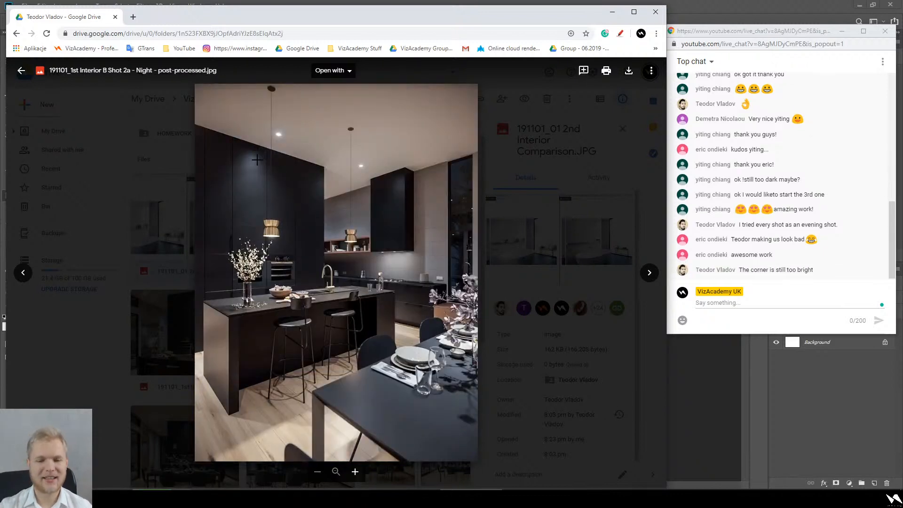
key(Right)
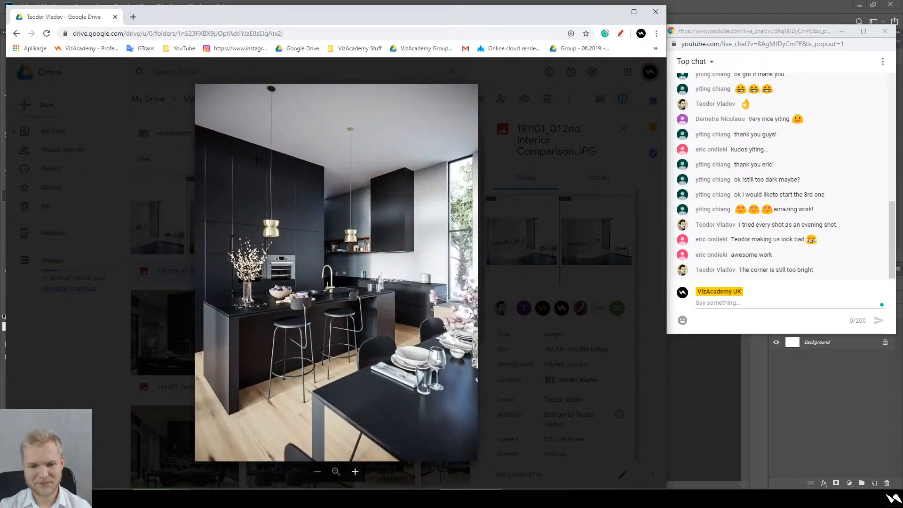
- Compare the night dining area render with its reference photo and view the 1st Interior side-by-side comparison
key(Right)
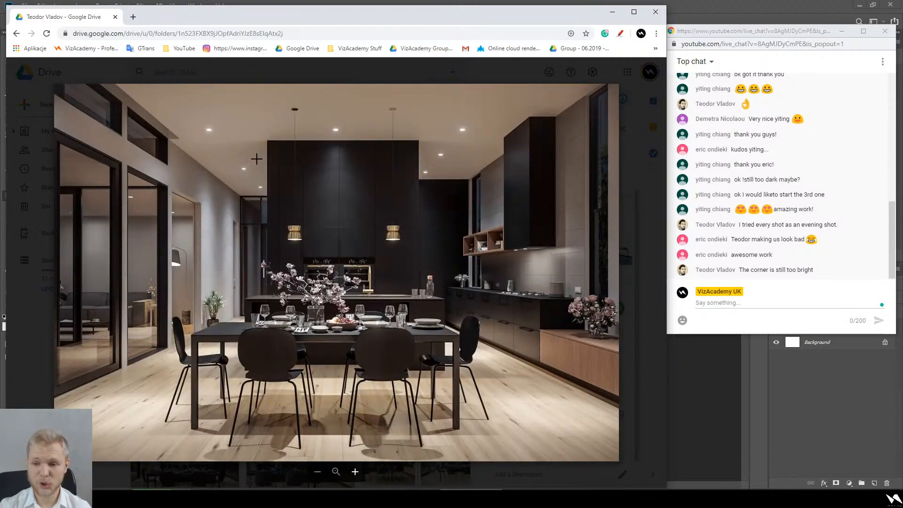
key(Right)
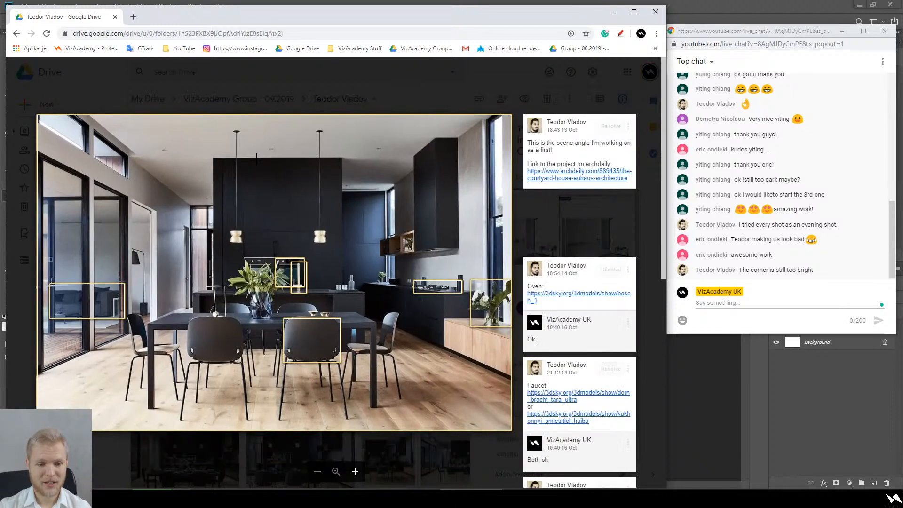
key(Left)
key(Right)
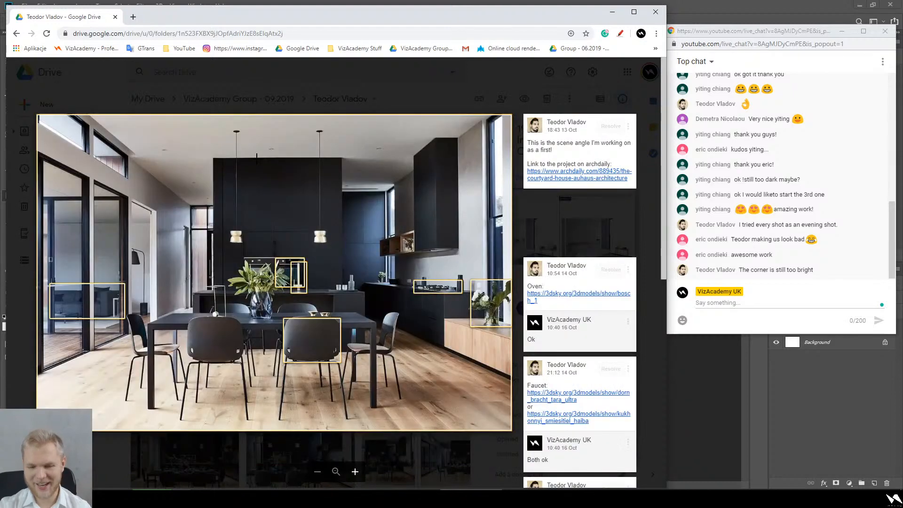
key(Right)
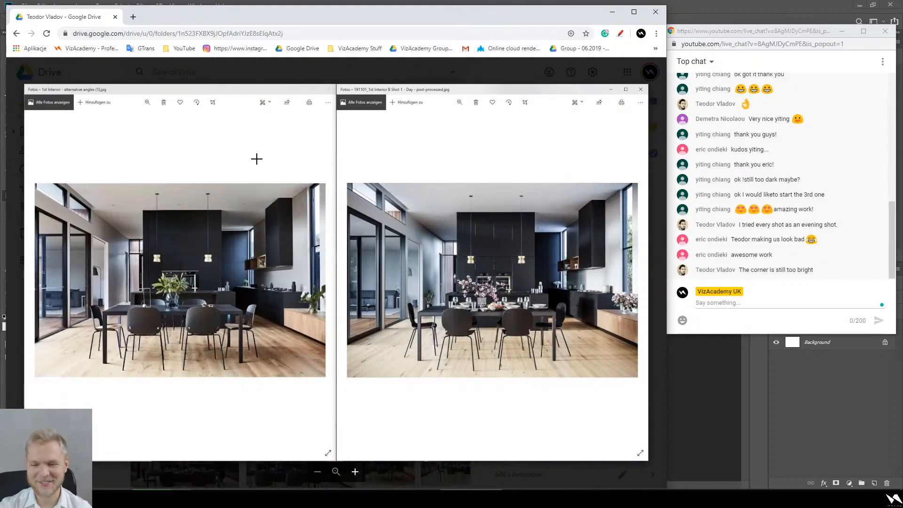
- Browse the remaining 1st Interior B renders, including the kitchen island close-up, and close the preview
key(Right)
key(Right)
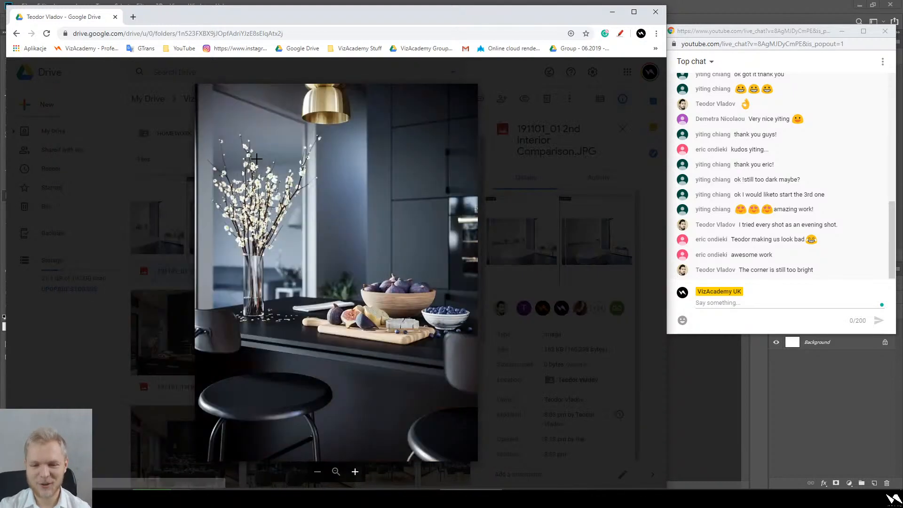
key(Right)
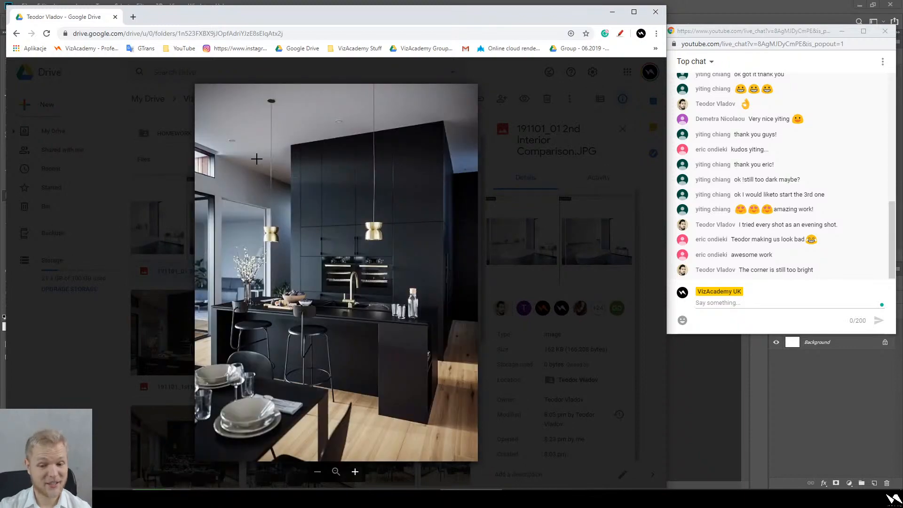
key(Right)
key(Escape)
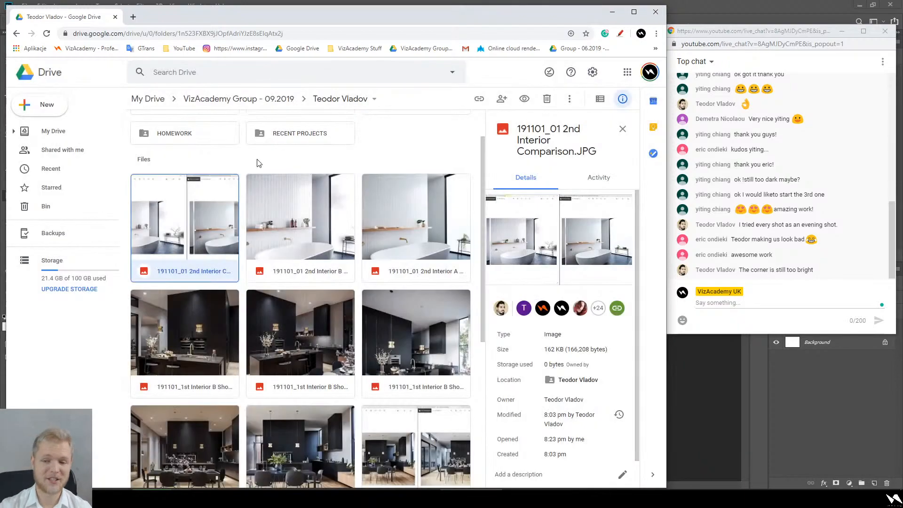
- Inspect the CPU model in the Specs_LEVEL 1 image, discard the comment started on it, and close the preview
scroll(289, 350, down, 5)
click(317, 400)
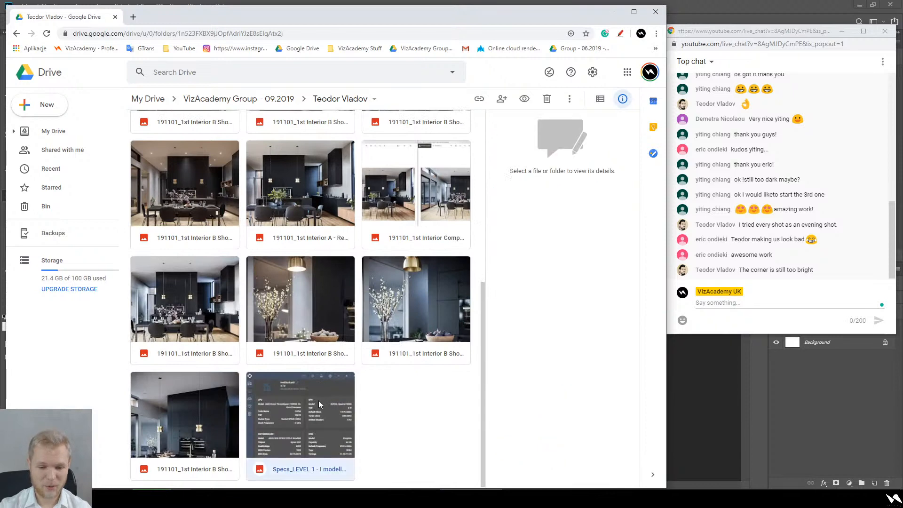
double_click(318, 399)
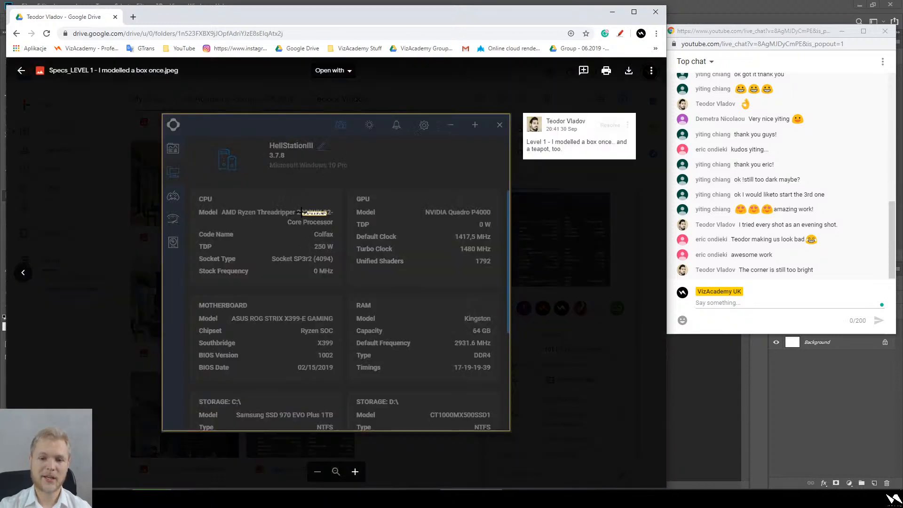
drag(301, 212, 292, 209)
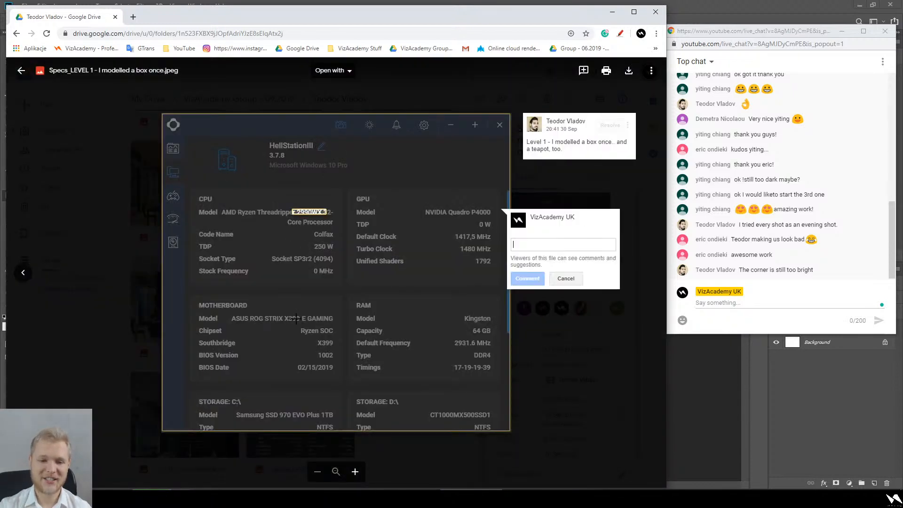
key(Escape)
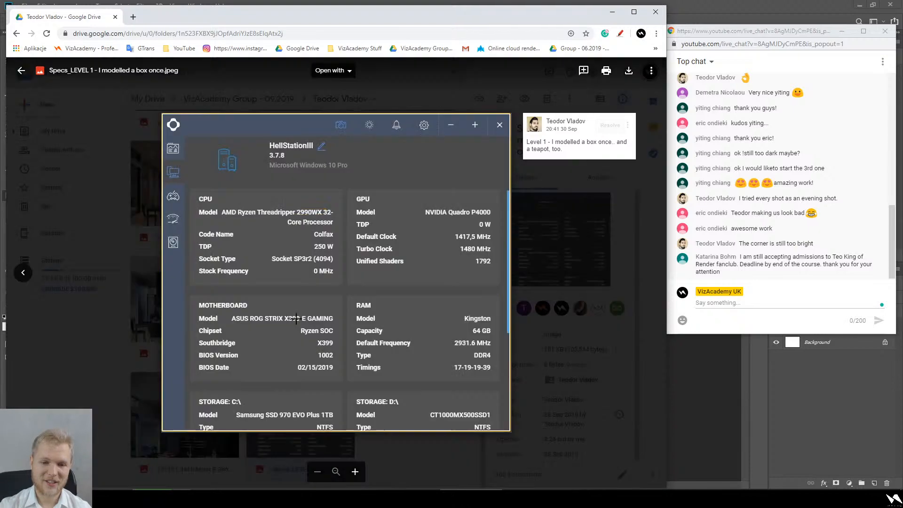
click(422, 463)
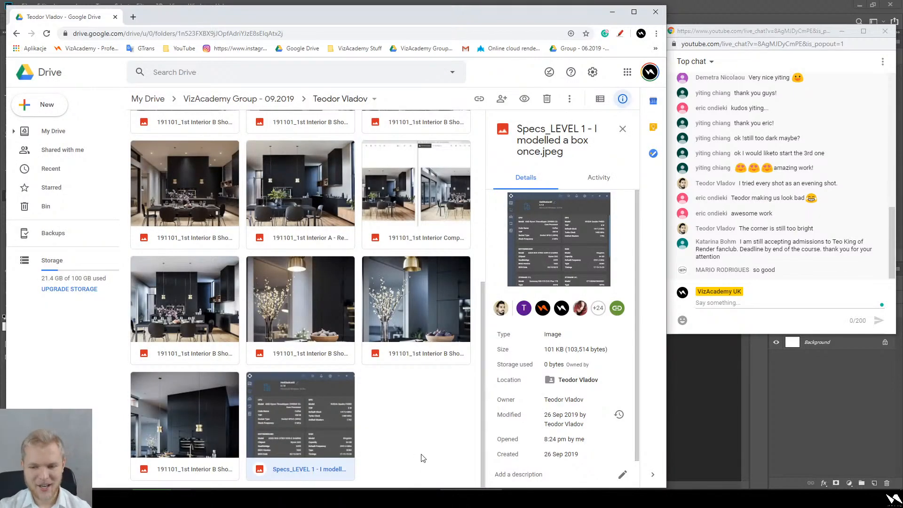
- Check the student's 3rd Interior folder and return to the VizAcademy Group - 09.2019 folder
scroll(423, 458, up, 15)
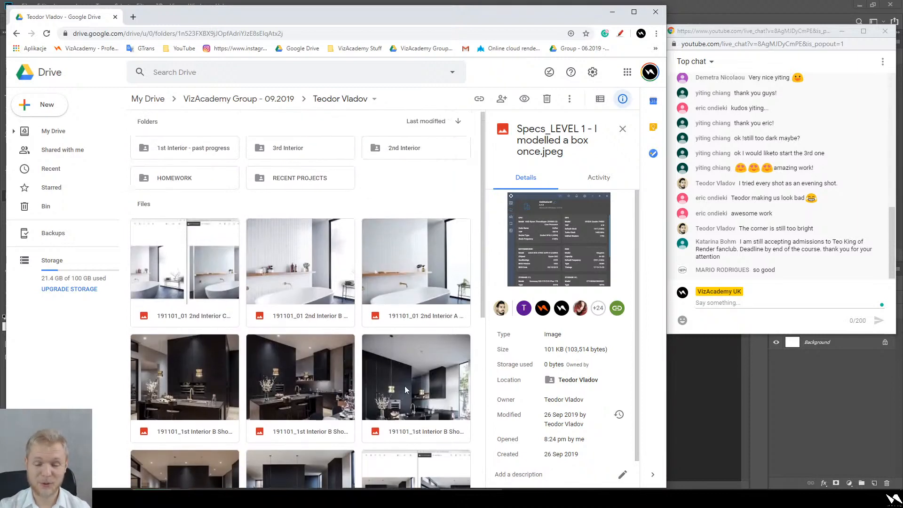
double_click(299, 155)
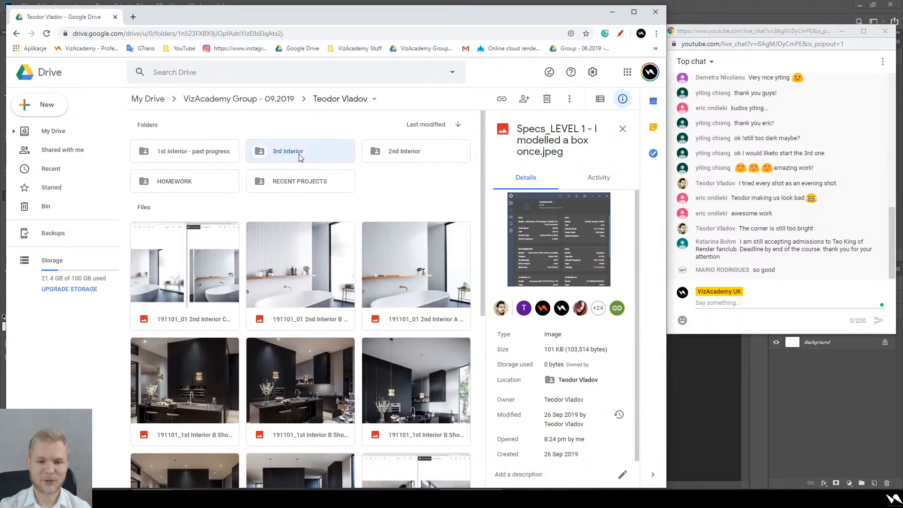
key(alt+Left)
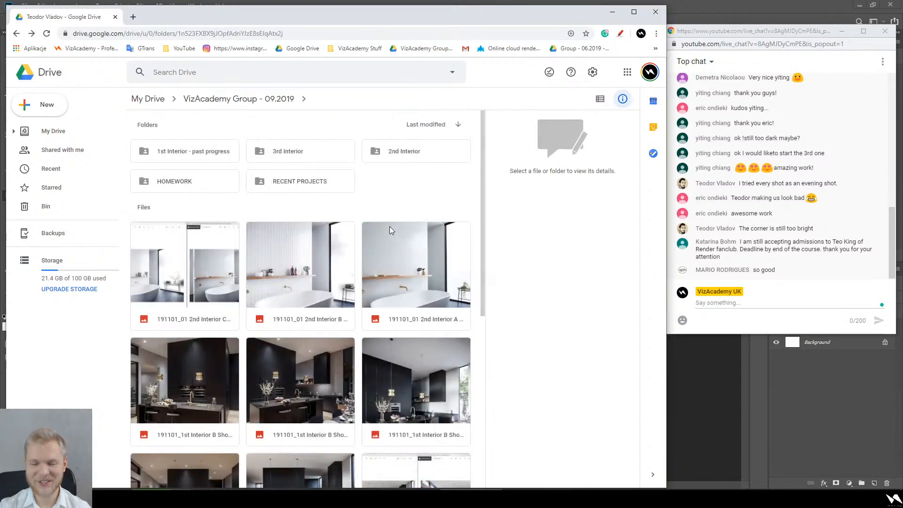
key(alt+Left)
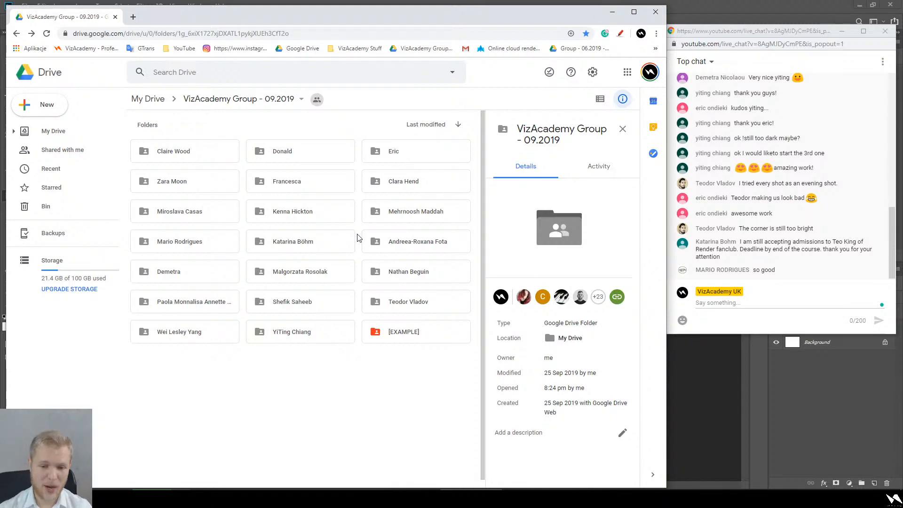
- Open Textures.JPG in the next student's folder and inspect the ceiling, fan and dark tiled wall up close
double_click(324, 301)
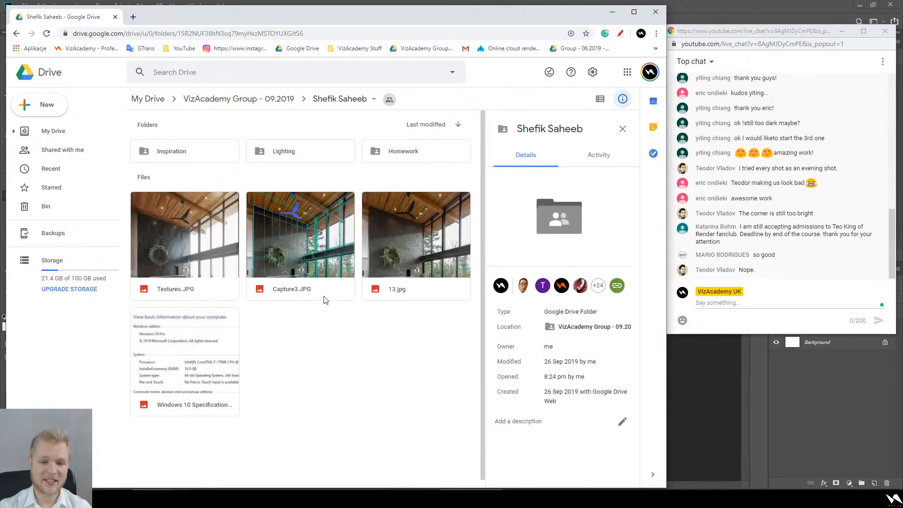
double_click(211, 246)
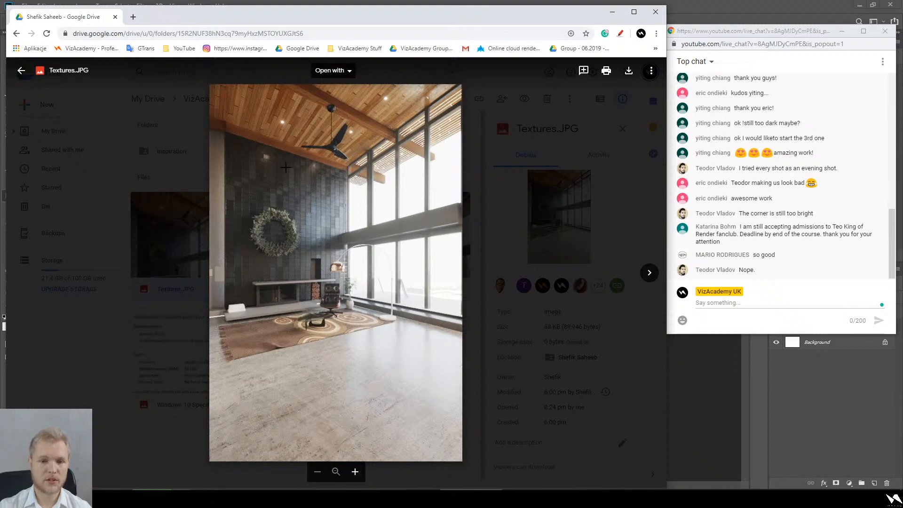
click(314, 120)
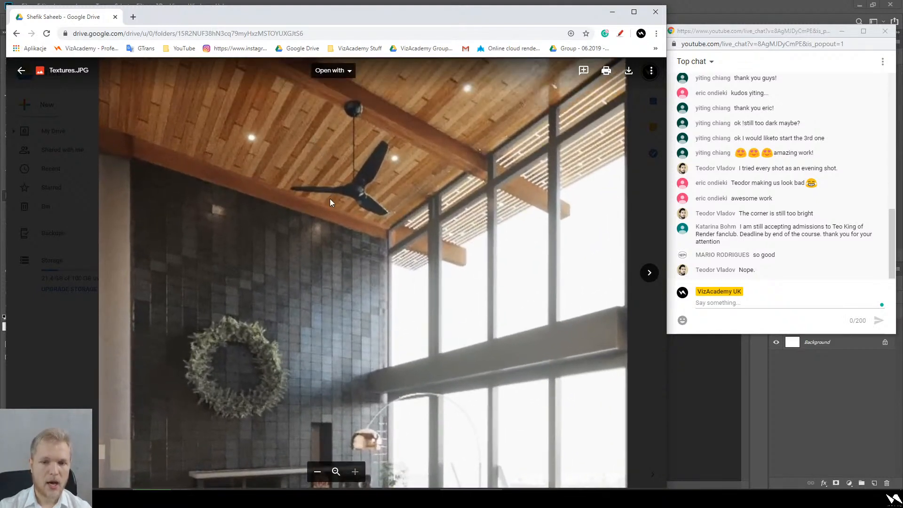
click(330, 199)
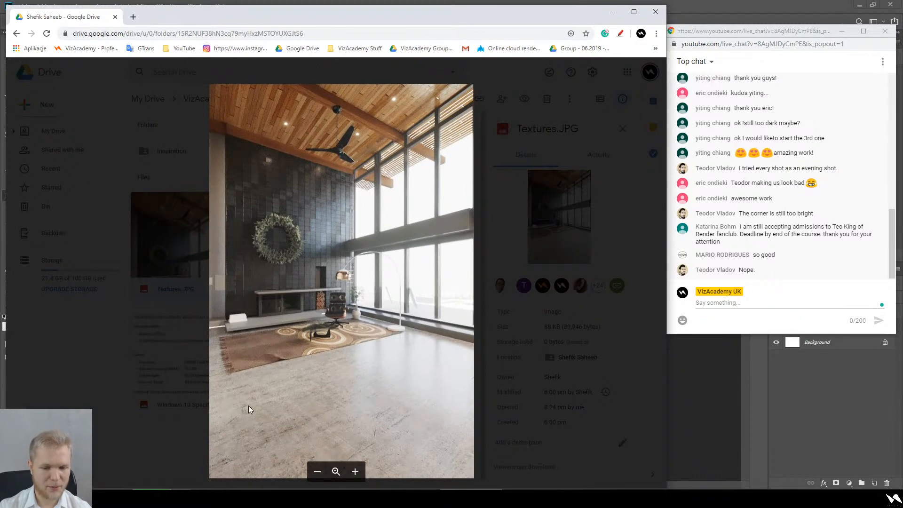
- Inspect the wreath, dark tiled wall and fireplace in Textures.JPG, pointing at the wall above the fireplace with the annotation pen, and dismiss the pen
click(259, 243)
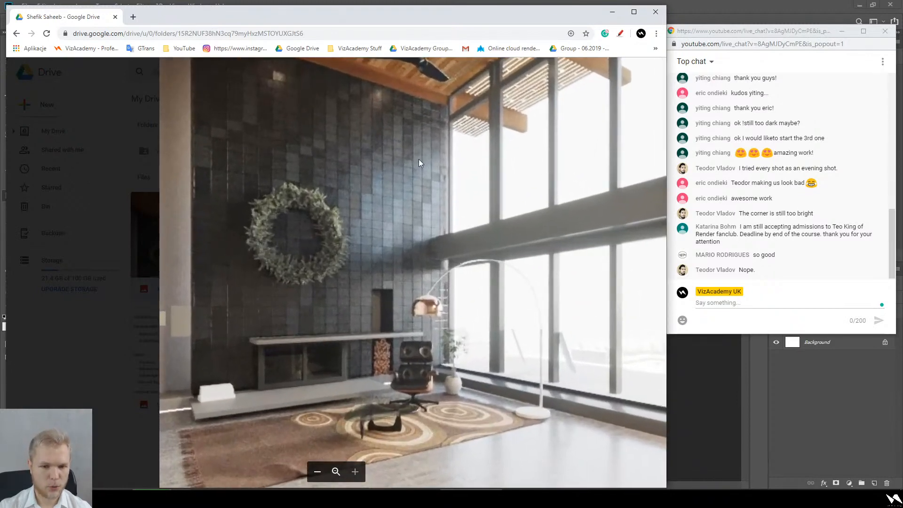
drag(419, 160, 419, 198)
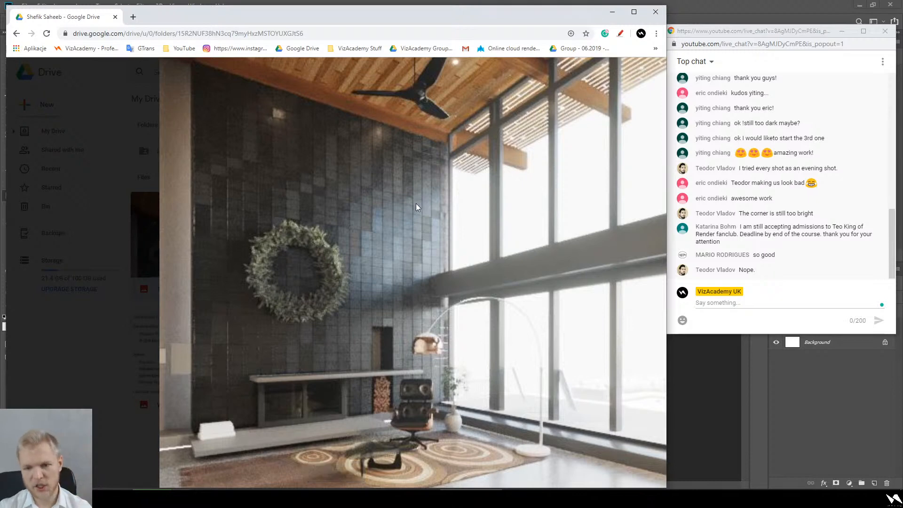
click(354, 355)
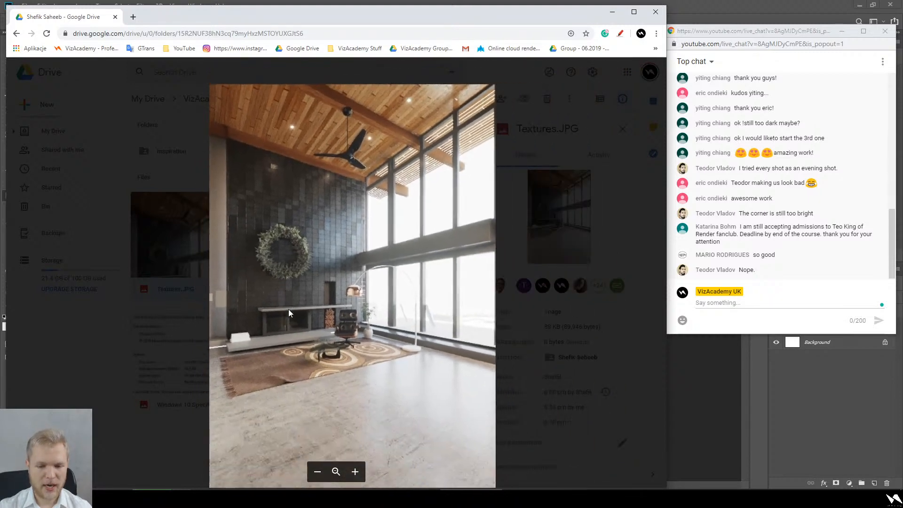
click(289, 309)
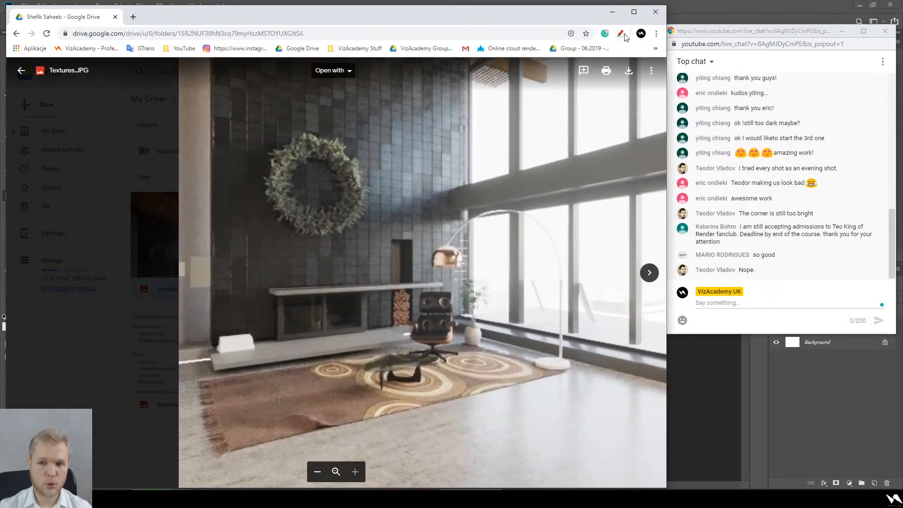
click(621, 34)
mouse_move(370, 268)
mouse_down()
mouse_move(370, 234)
mouse_move(369, 269)
mouse_move(376, 265)
mouse_up()
key(Escape)
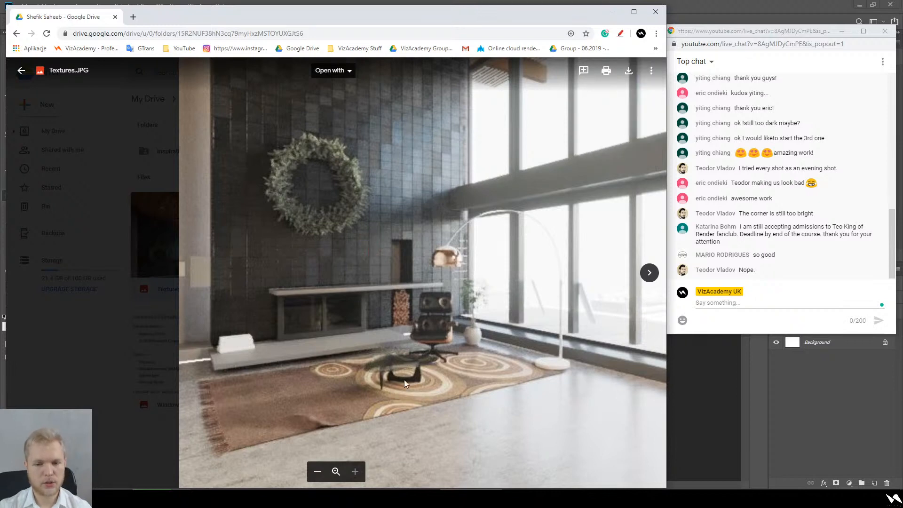
- Close the Textures.JPG preview, view the reference photo 13.jpg for comparison, and reopen Textures.JPG
scroll(367, 303, down, 5)
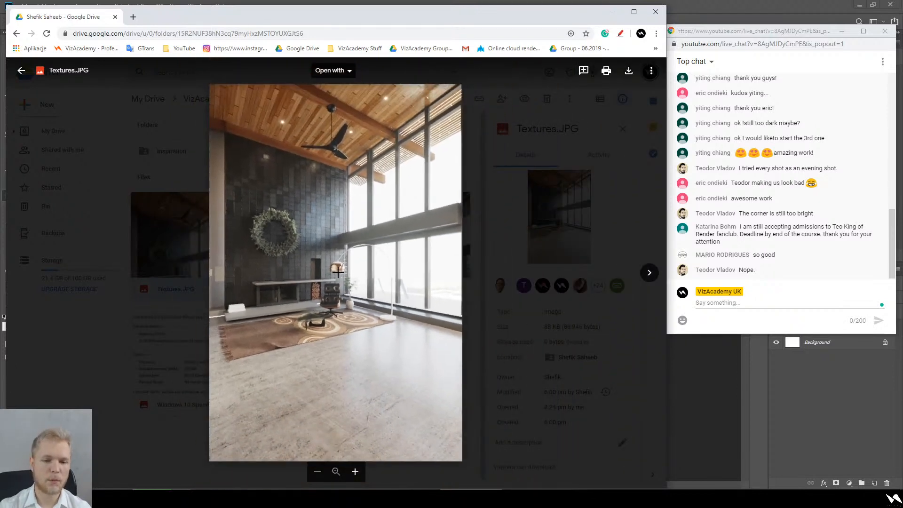
click(478, 340)
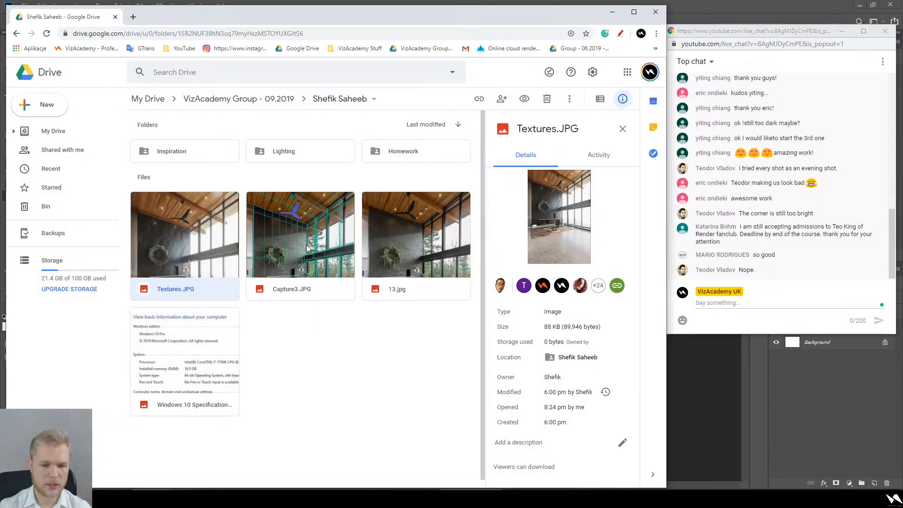
double_click(383, 242)
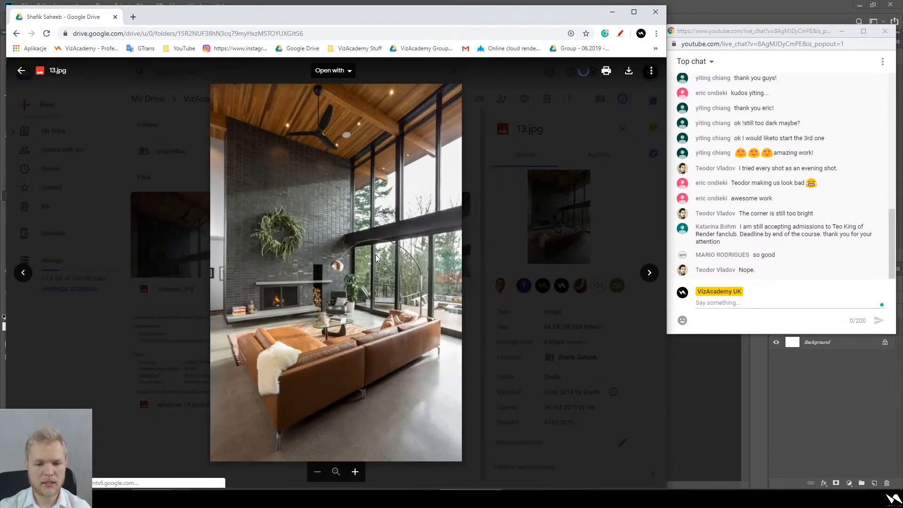
click(191, 259)
double_click(187, 242)
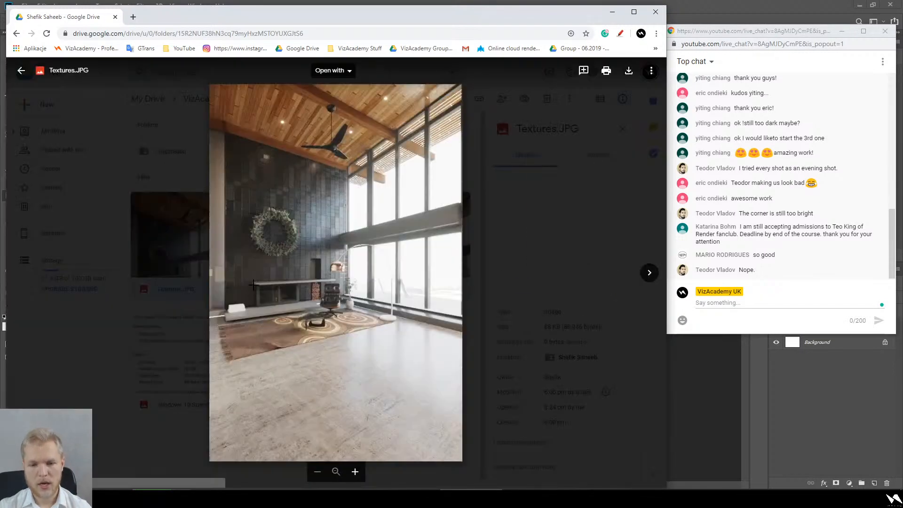
- Inspect the dark tiled wall, the wooden ceiling with the fan, and the tall windows in Textures.JPG up close
ctrl+scroll(258, 204, up, 4)
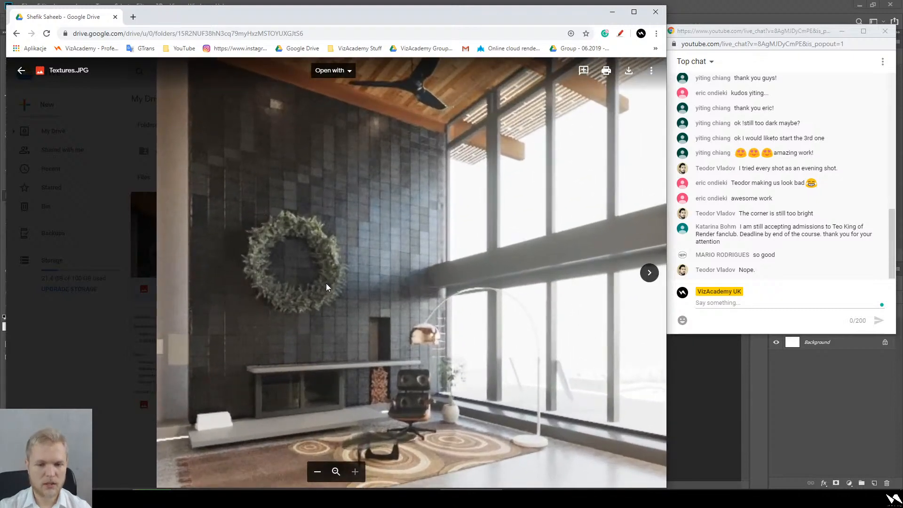
ctrl+scroll(327, 283, down, 4)
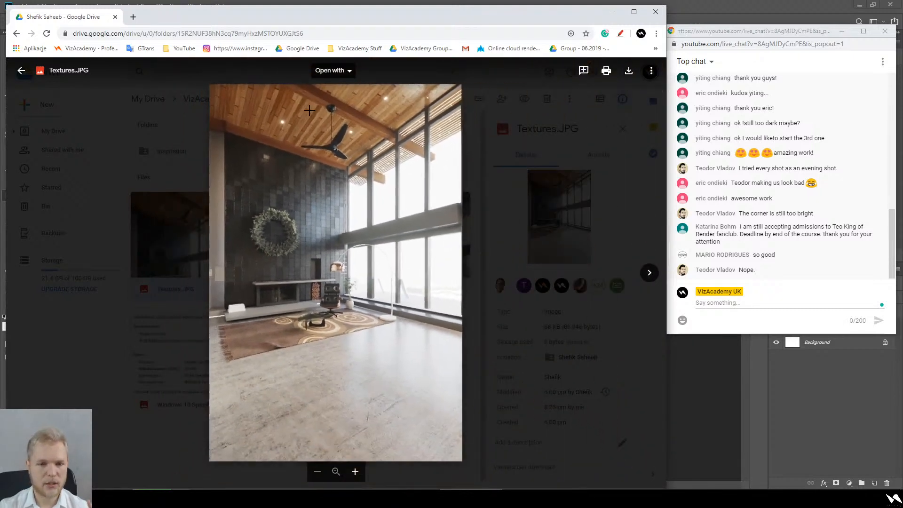
ctrl+scroll(309, 110, up, 3)
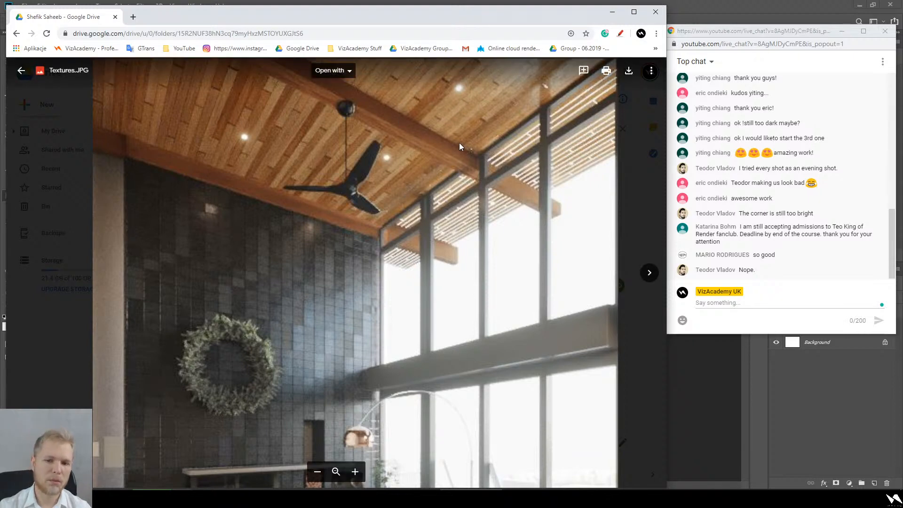
ctrl+scroll(363, 249, down, 4)
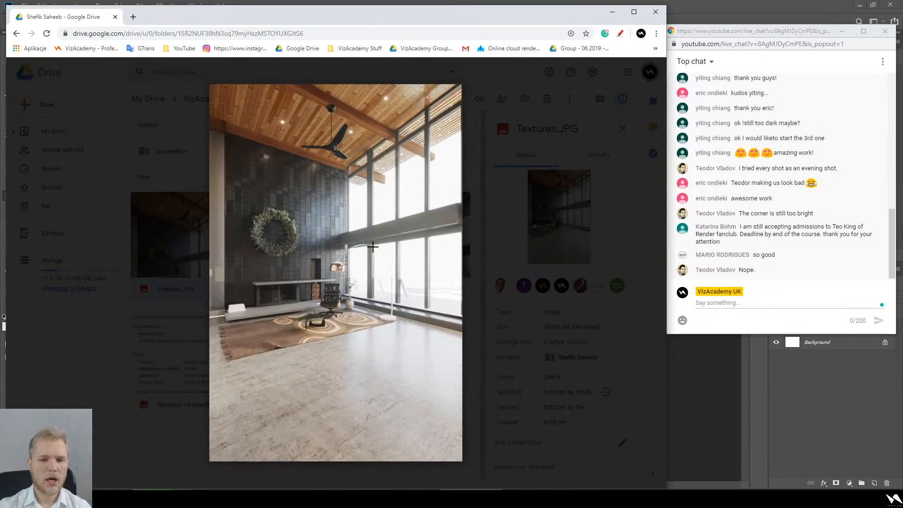
ctrl+scroll(411, 143, up, 4)
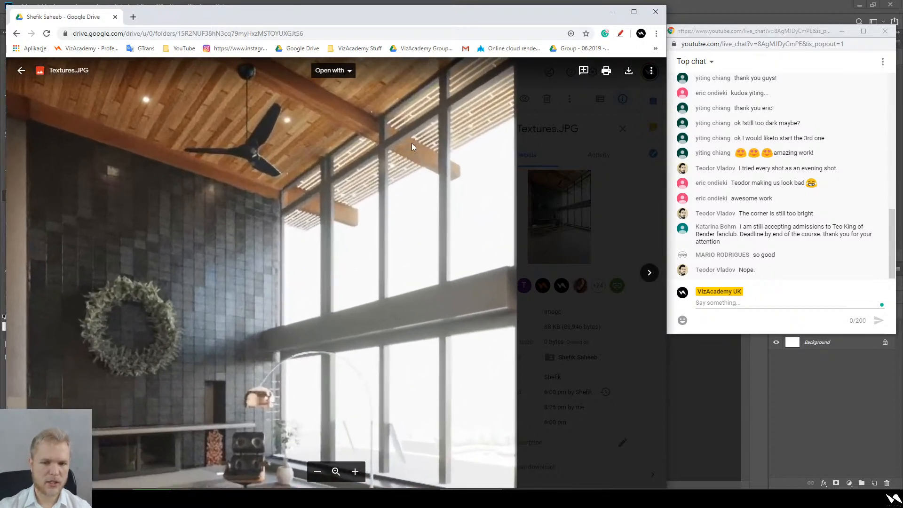
ctrl+scroll(411, 143, down, 4)
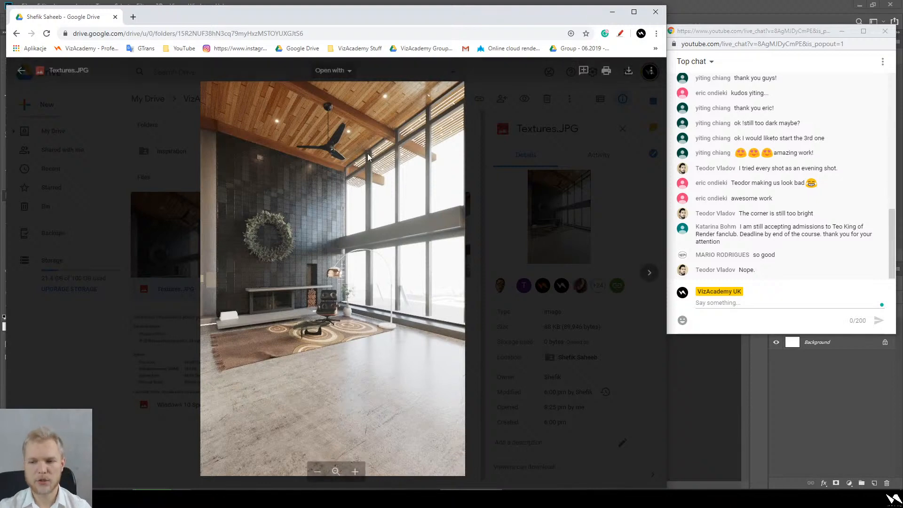
- Zoom in on the window wall, mark the outer end of the horizontal beam in red, and discard the annotation
ctrl+scroll(357, 139, up, 2)
scroll(356, 139, up, 3)
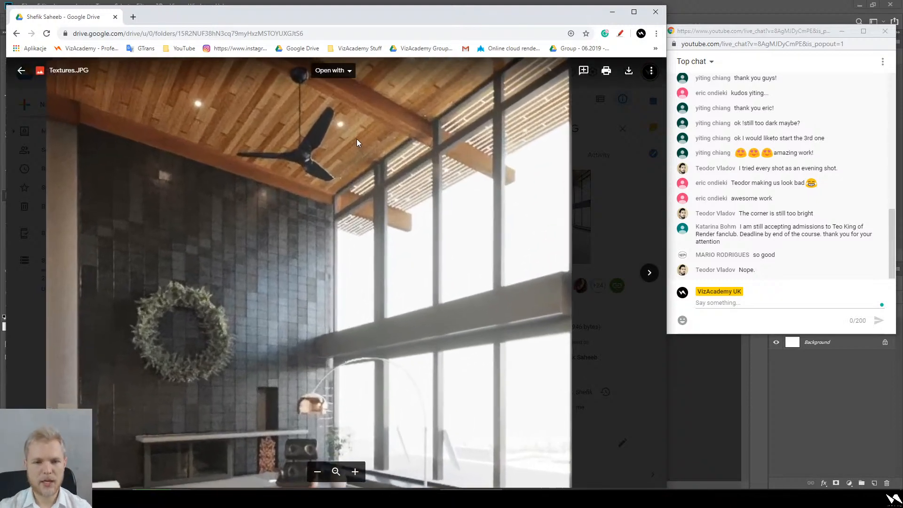
drag(357, 139, 363, 106)
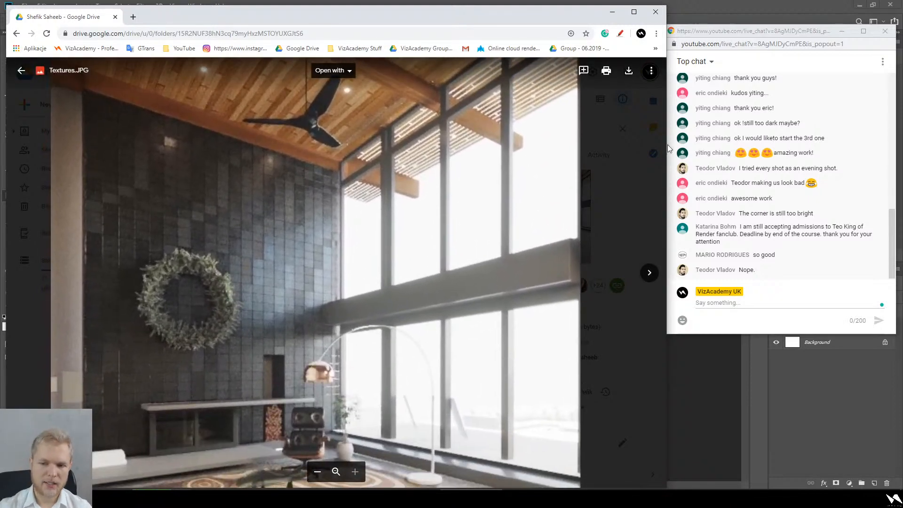
click(620, 33)
mouse_move(547, 256)
mouse_down()
mouse_move(574, 253)
mouse_move(585, 264)
mouse_up()
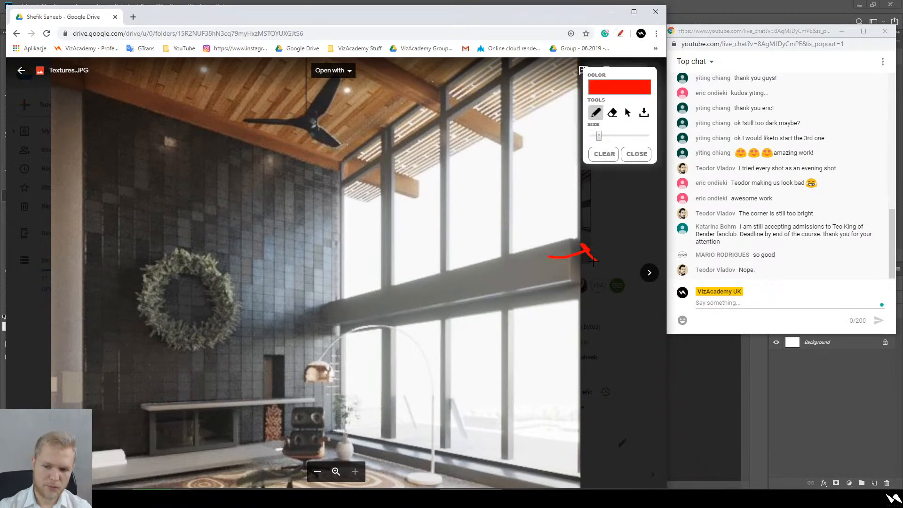
key(Escape)
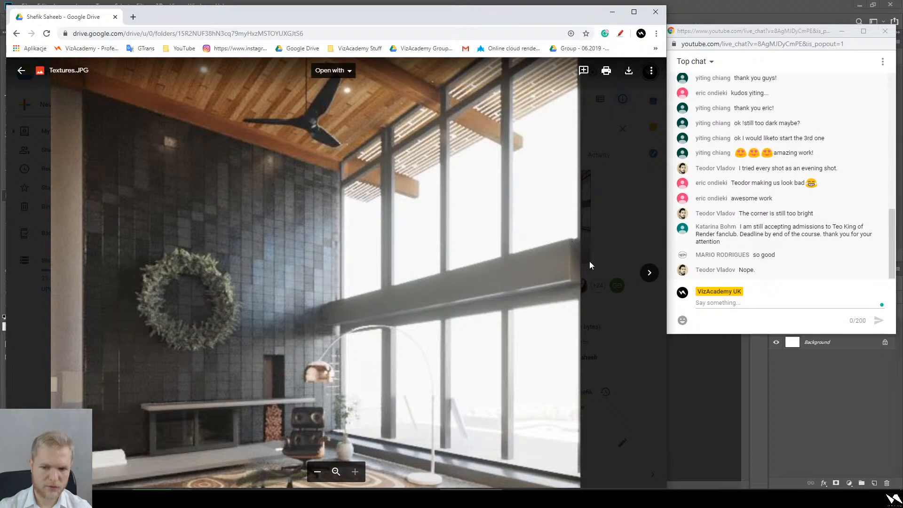
- Zoom in on the fireplace area, circle the bright strip beside the hearth bench in red, and discard the annotation
click(562, 318)
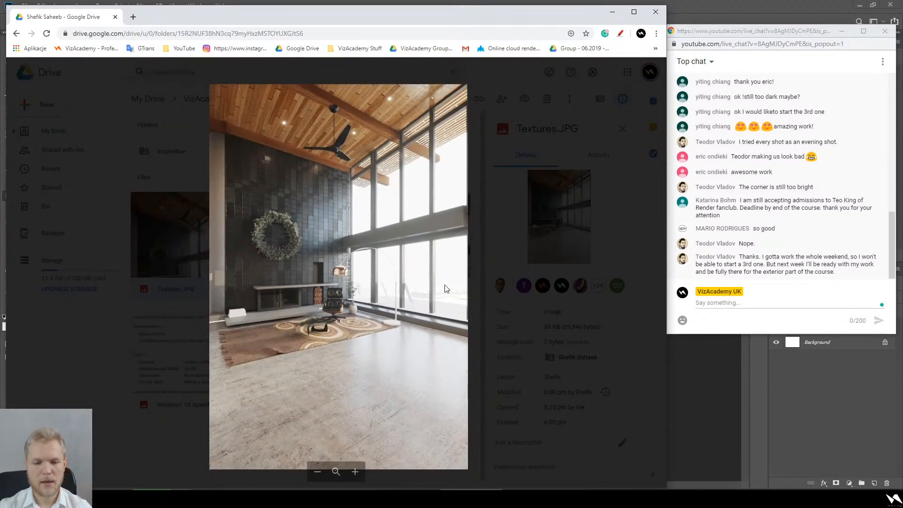
click(349, 305)
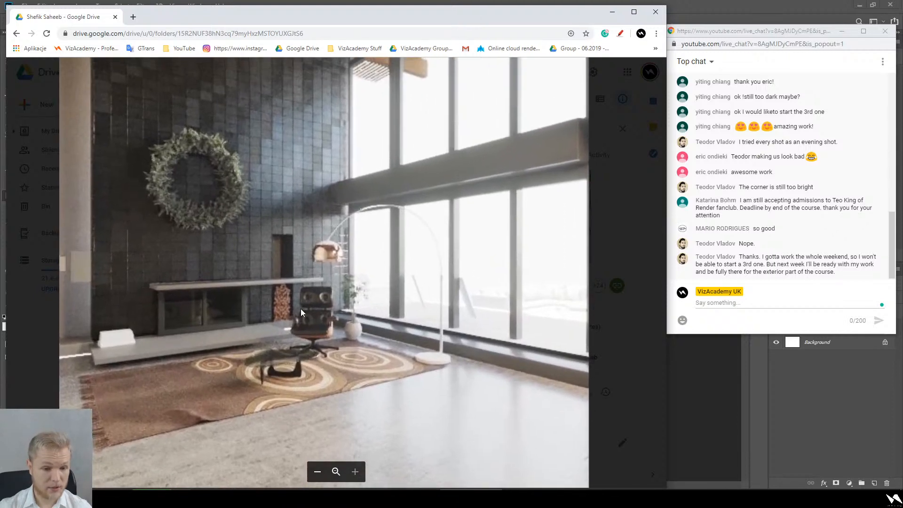
click(321, 266)
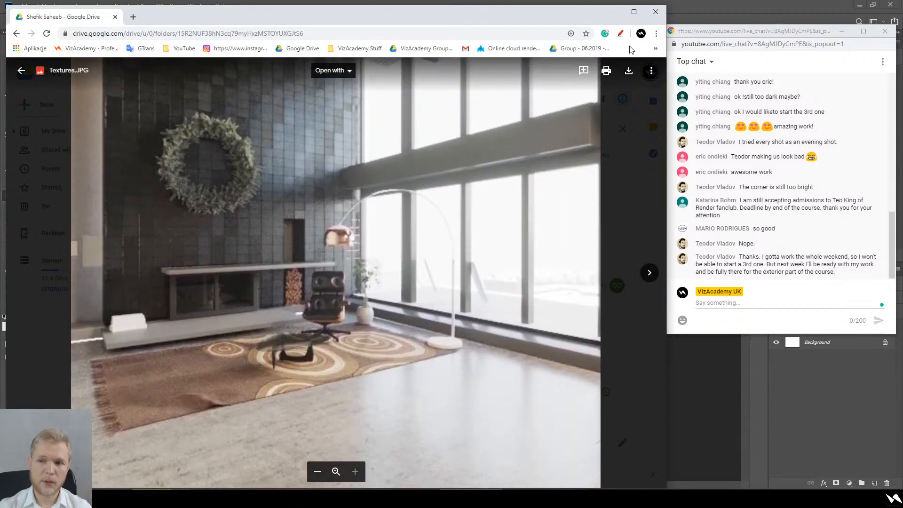
click(620, 34)
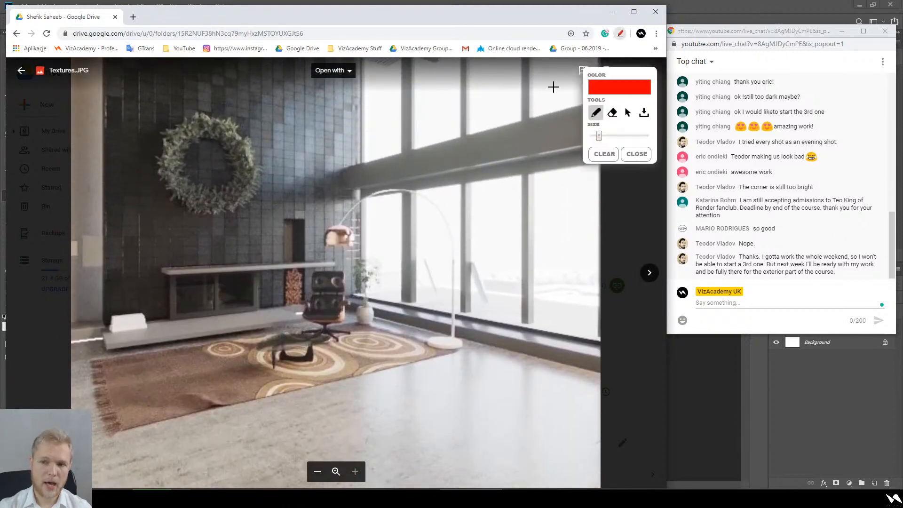
mouse_move(117, 336)
mouse_down()
mouse_move(35, 374)
mouse_move(46, 364)
mouse_up()
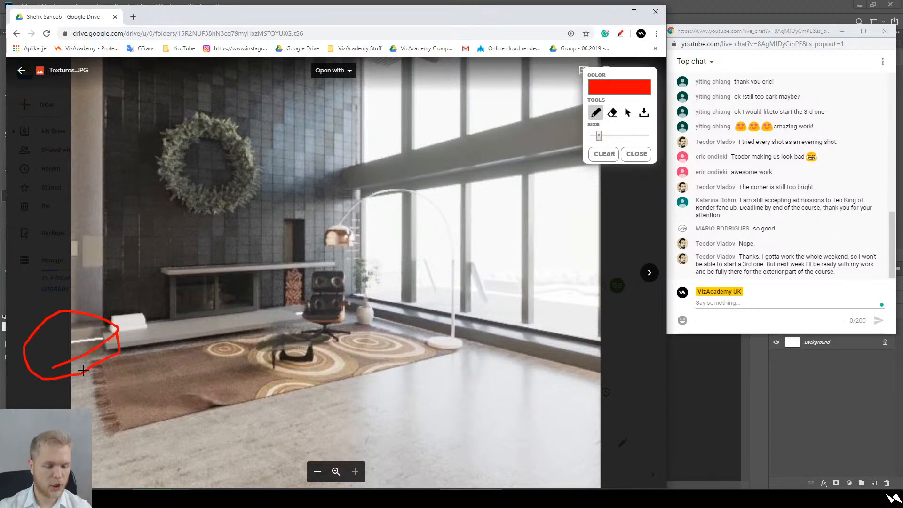
key(Escape)
- Inspect the concrete floor texture and its reflections in Textures.JPG up close, and close the preview
scroll(339, 349, down, 5)
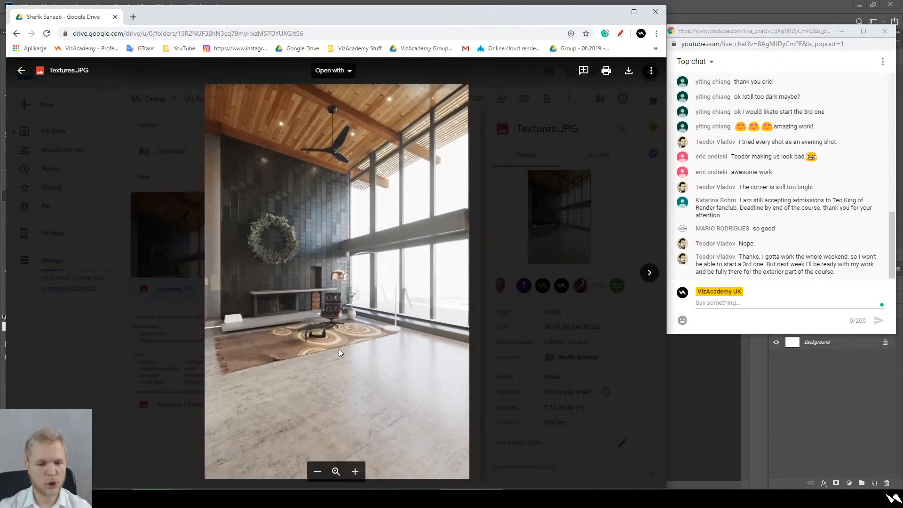
scroll(338, 348, down, 2)
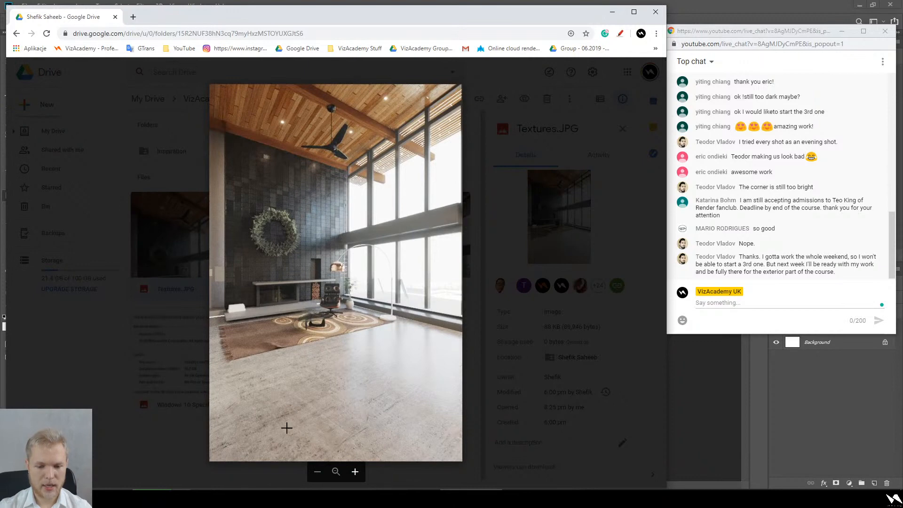
scroll(367, 373, up, 3)
drag(380, 400, 439, 316)
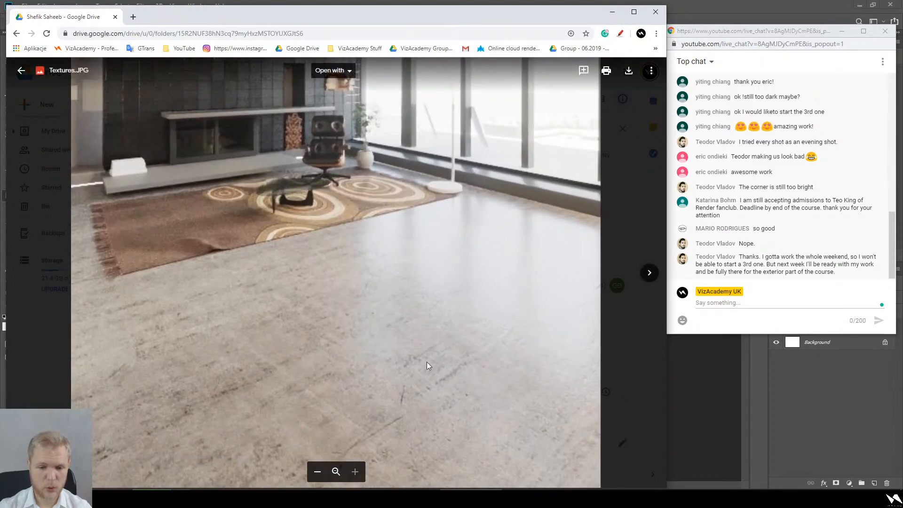
scroll(250, 352, down, 3)
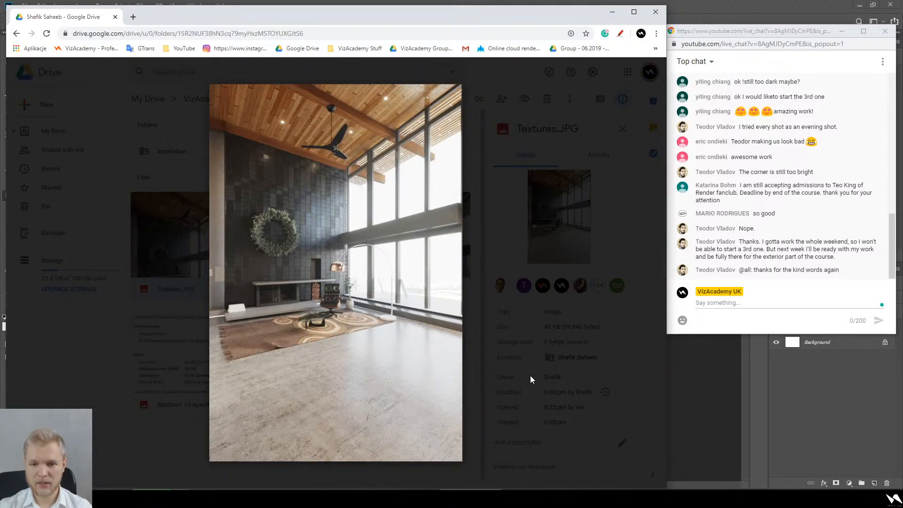
click(478, 278)
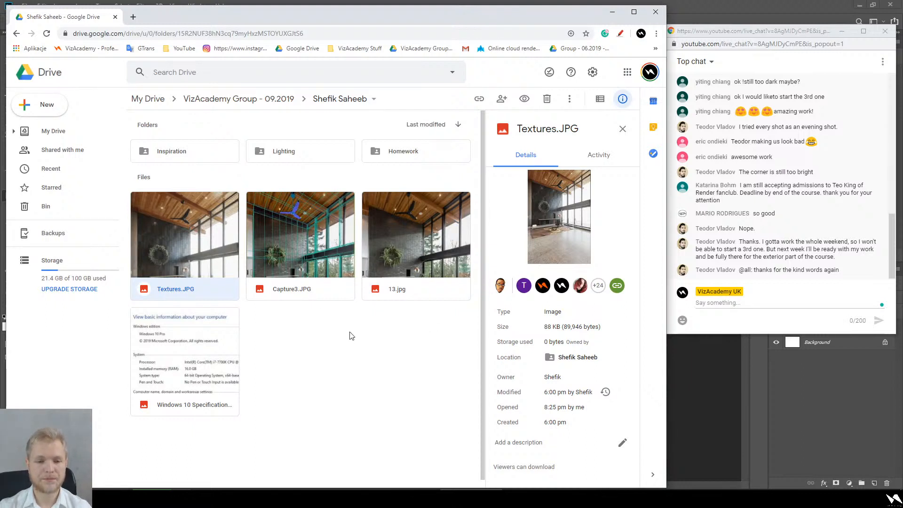
- Return to VizAcademy Group - 09.2019 and open the Interior 1 folder inside the Homework folder of the student listed just before this one
click(261, 96)
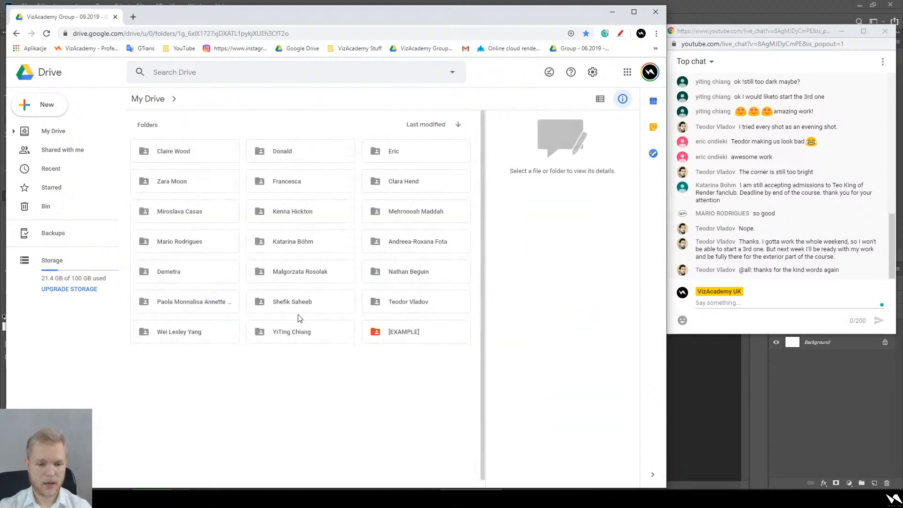
double_click(205, 309)
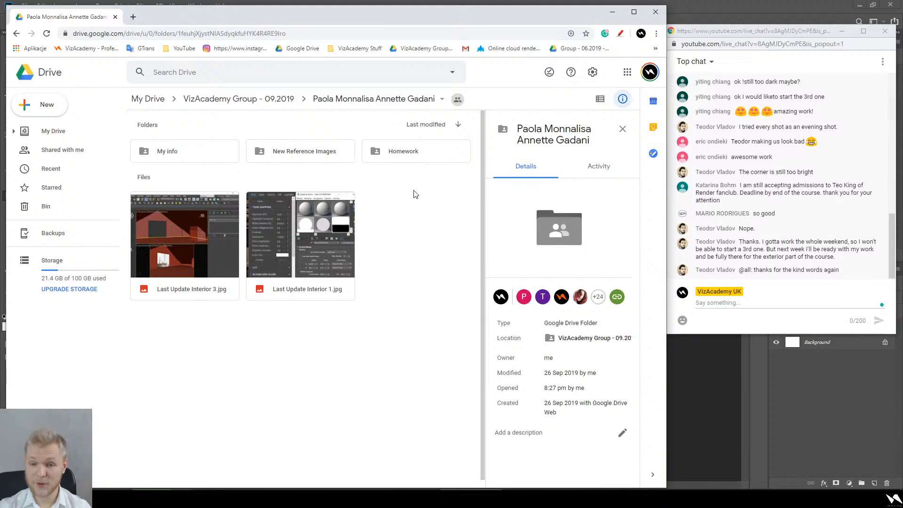
double_click(432, 154)
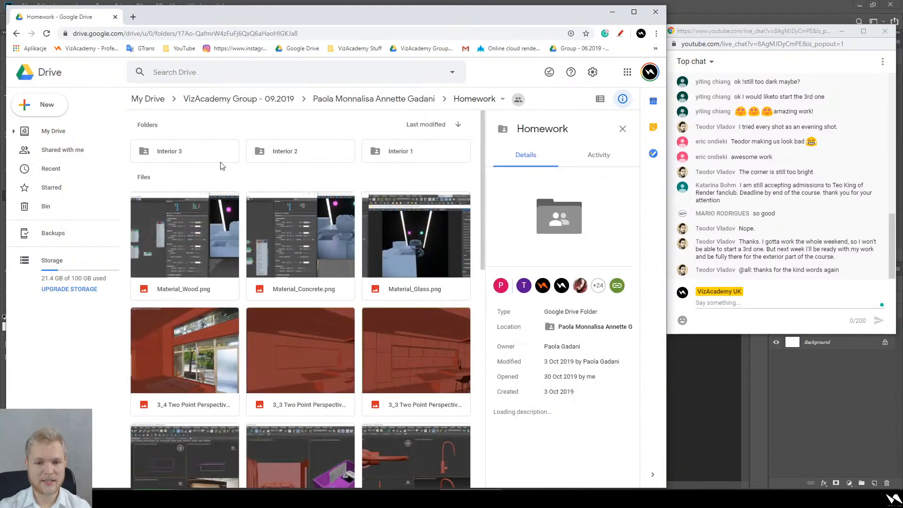
click(420, 160)
double_click(420, 160)
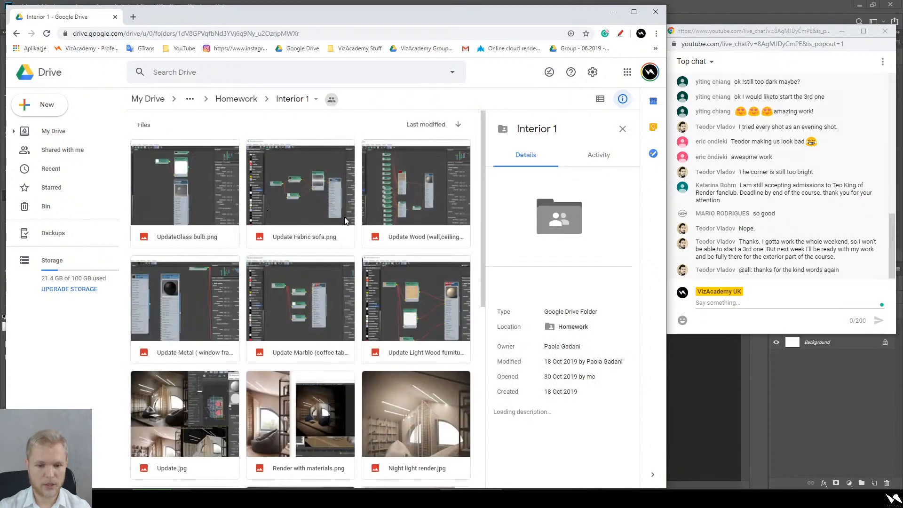
- Browse the render and material thumbnails in the Interior 1 folder down to Reference Image.png
scroll(424, 322, down, 3)
scroll(423, 329, down, 3)
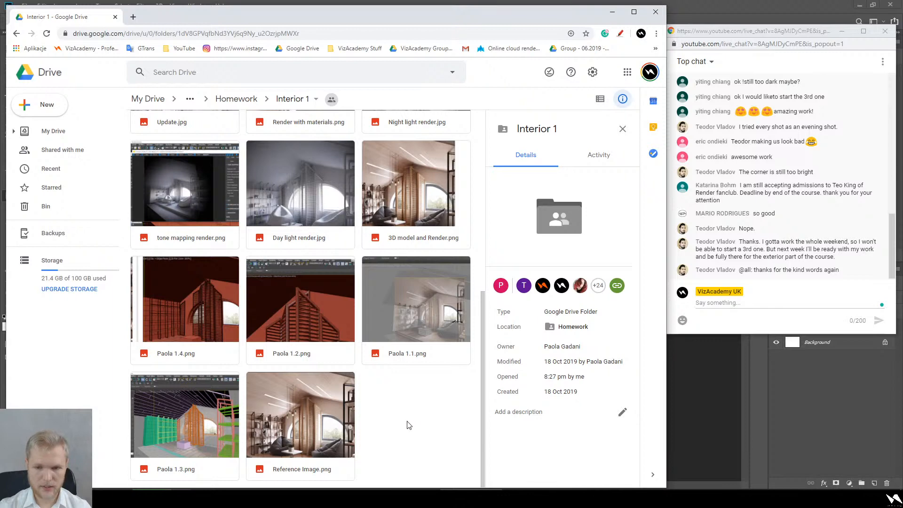
scroll(408, 425, up, 1)
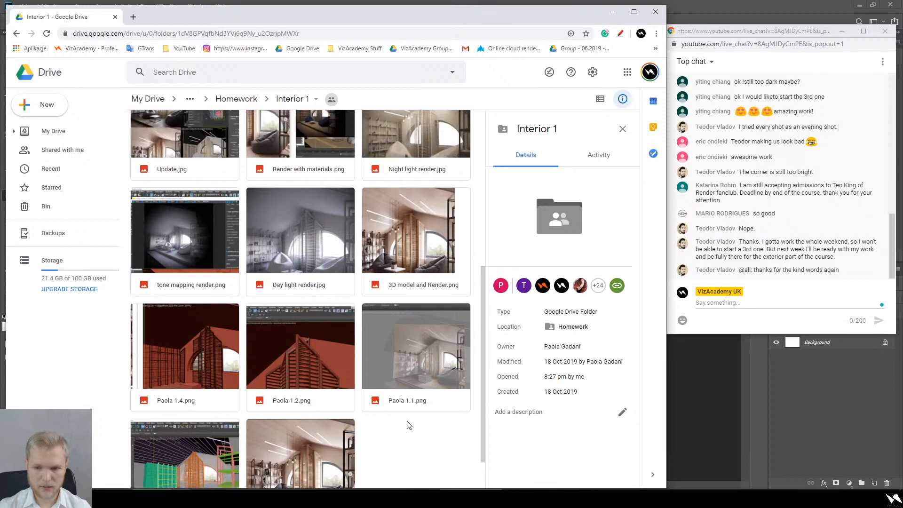
- Preview 3D model and Render.png and Update.jpg in the Interior 1 folder, closing each preview
double_click(436, 249)
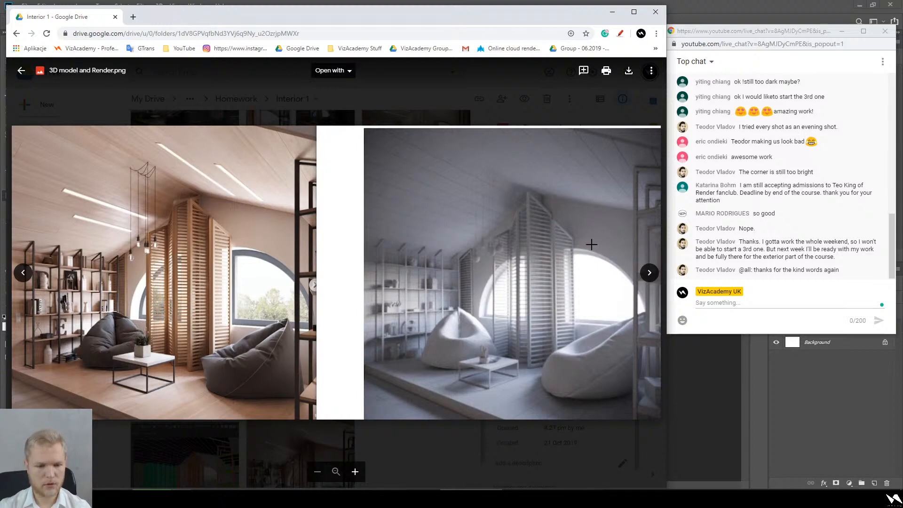
key(Escape)
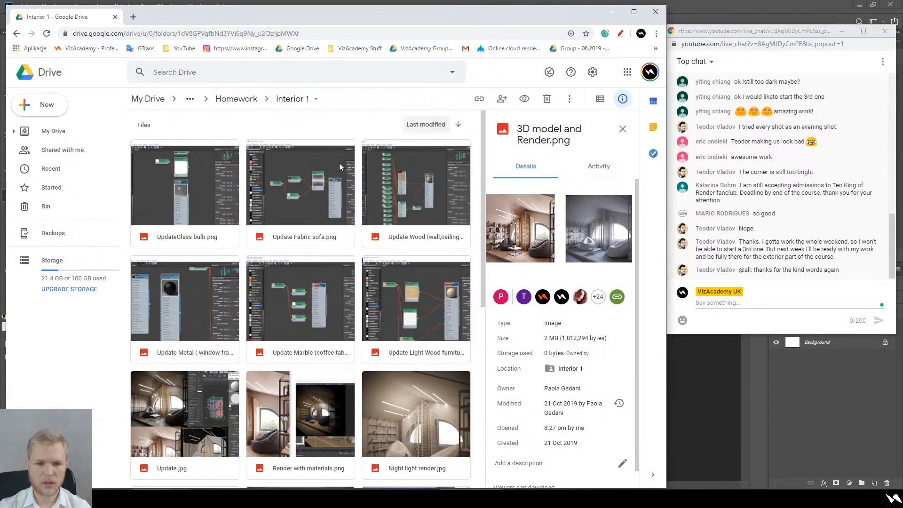
scroll(191, 201, down, 1)
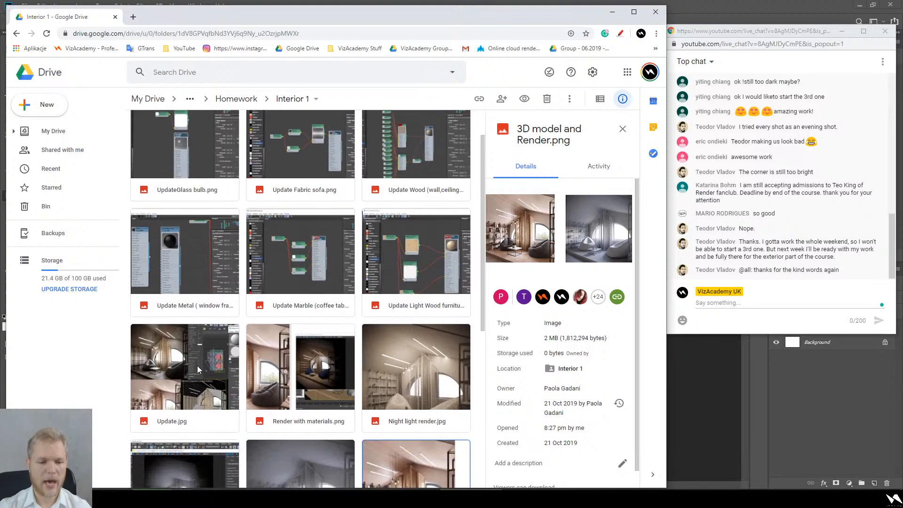
double_click(196, 365)
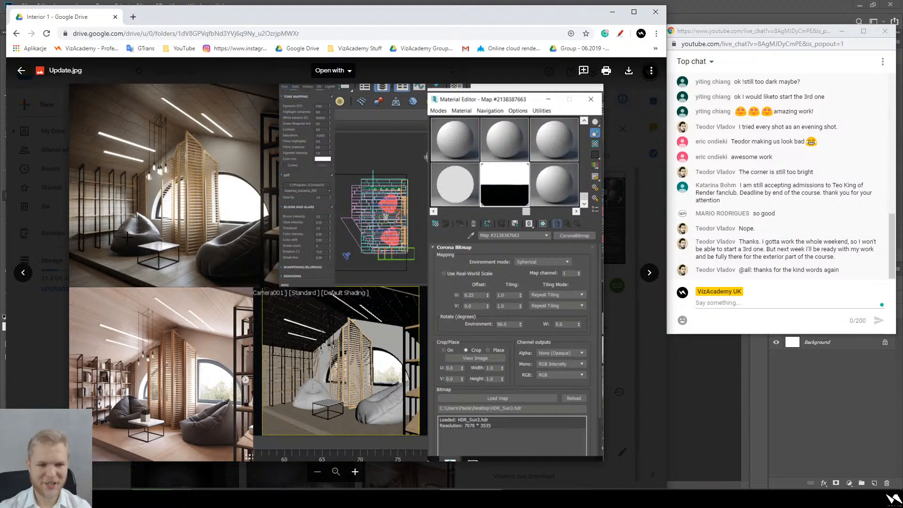
key(Escape)
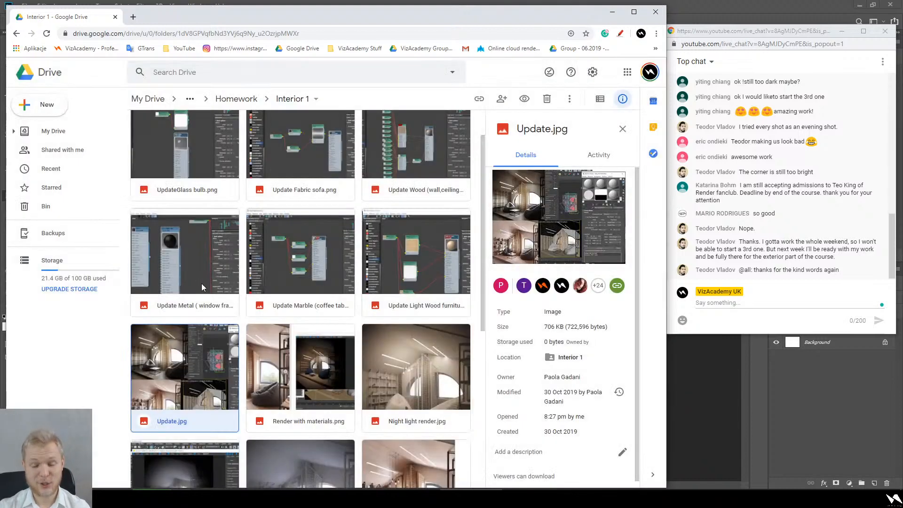
- Read the student's comment on Render with materials.png, close the preview, and browse the remaining Interior 1 thumbnails
double_click(323, 336)
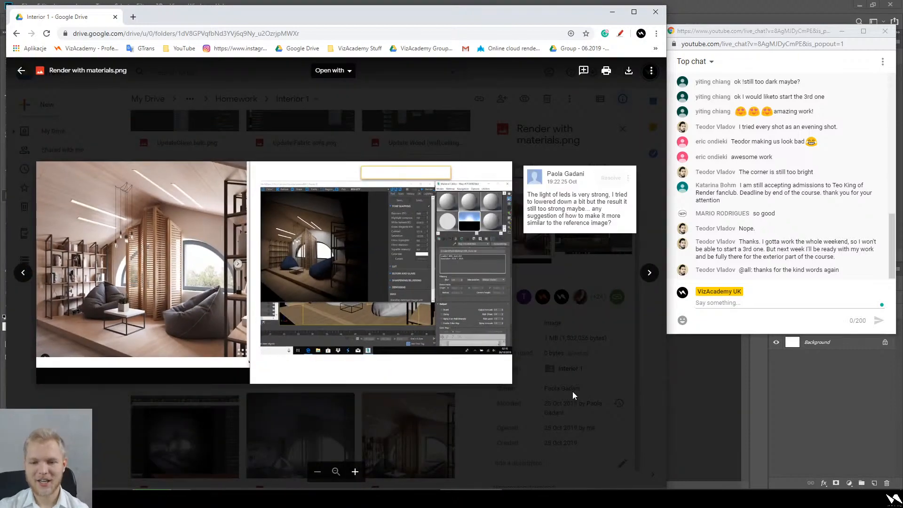
key(Escape)
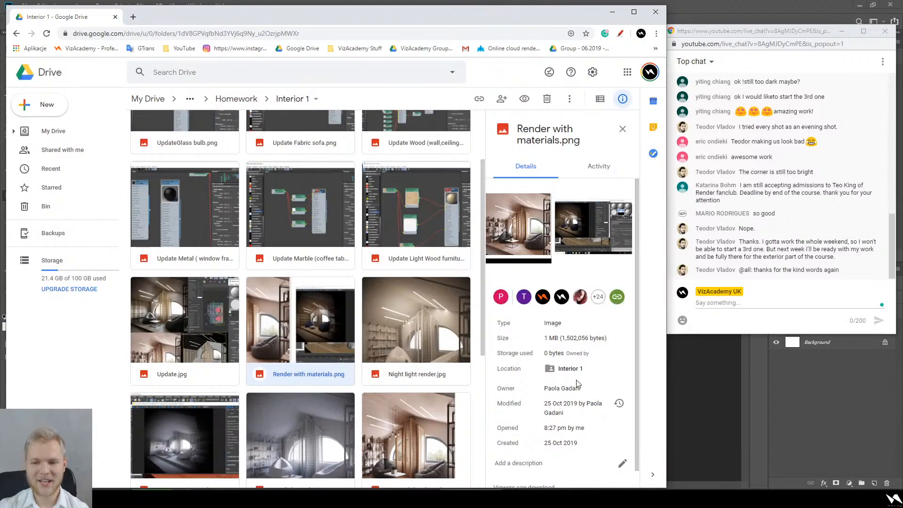
scroll(578, 376, down, 1)
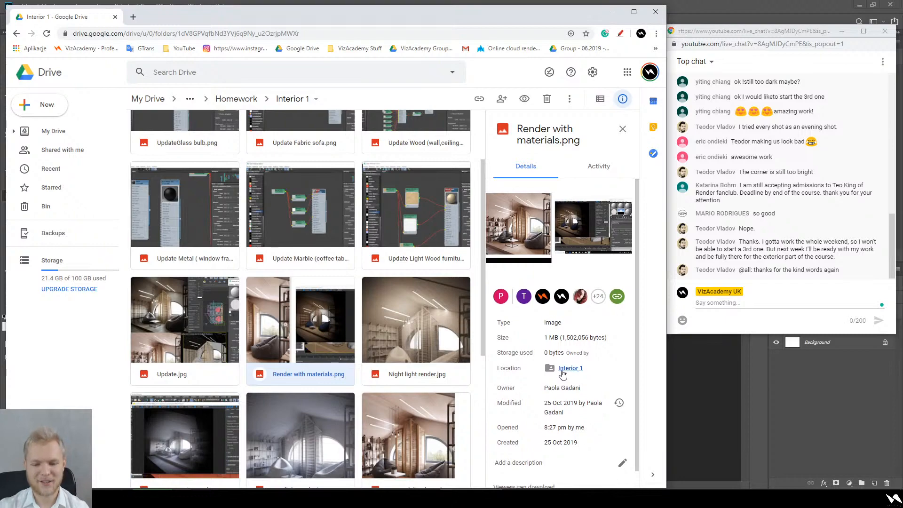
scroll(371, 324, down, 5)
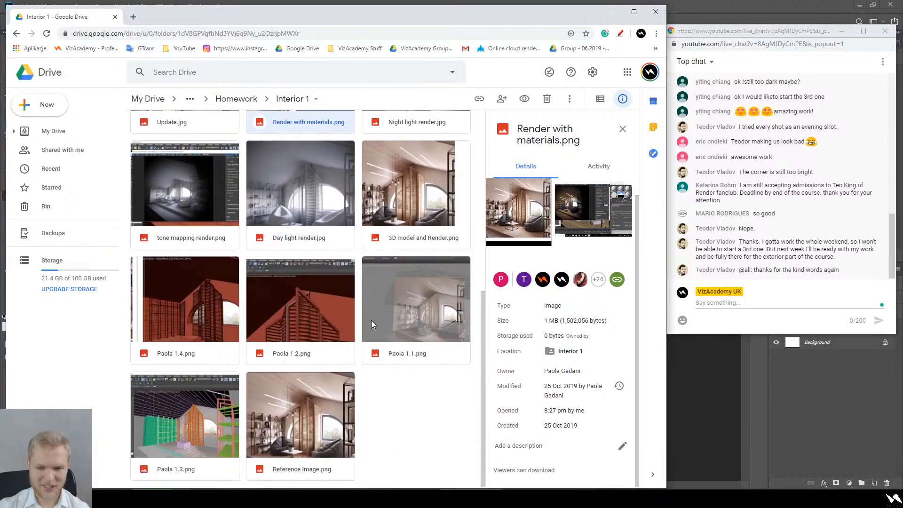
scroll(371, 321, up, 5)
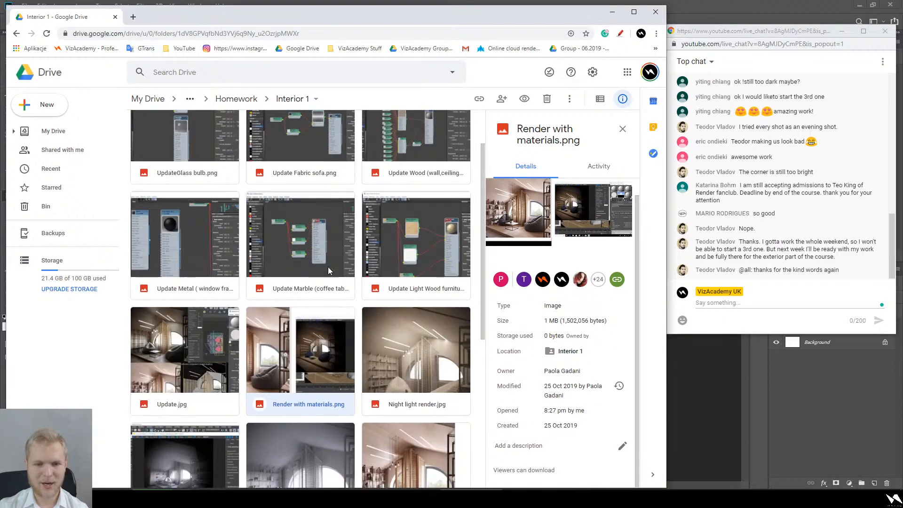
- Check the Interior 2 folder inside the student's Homework folder, and go back to My Drive
click(237, 99)
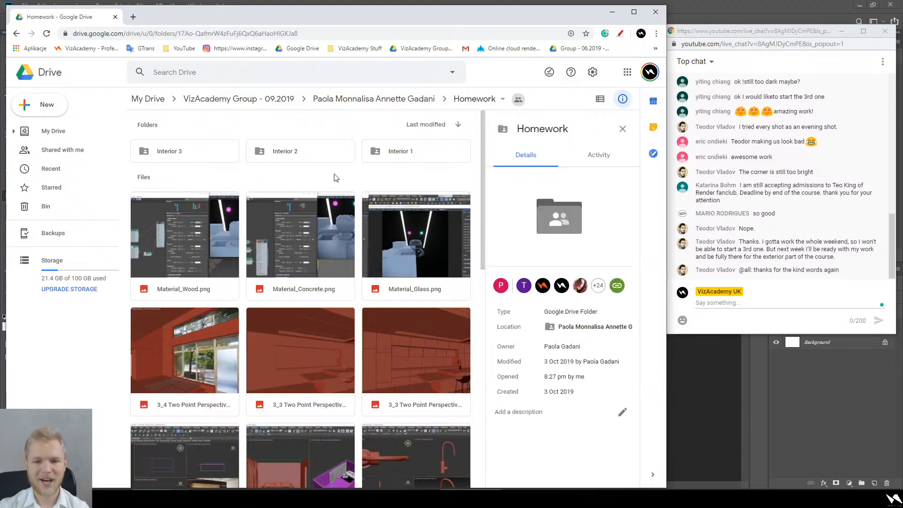
double_click(313, 157)
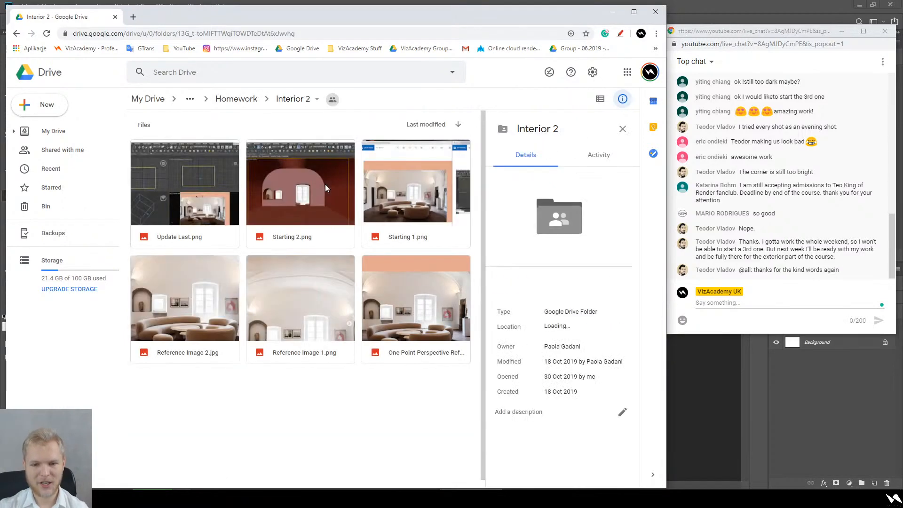
key(alt+Left)
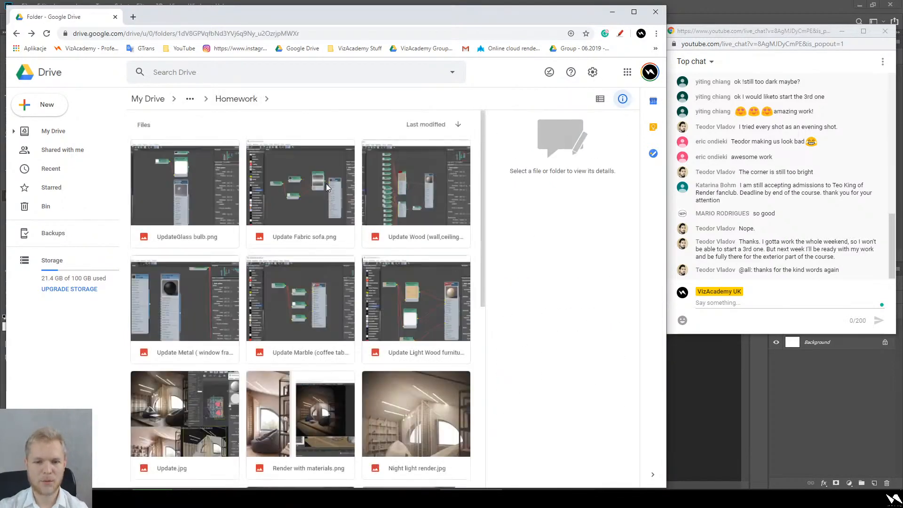
click(148, 99)
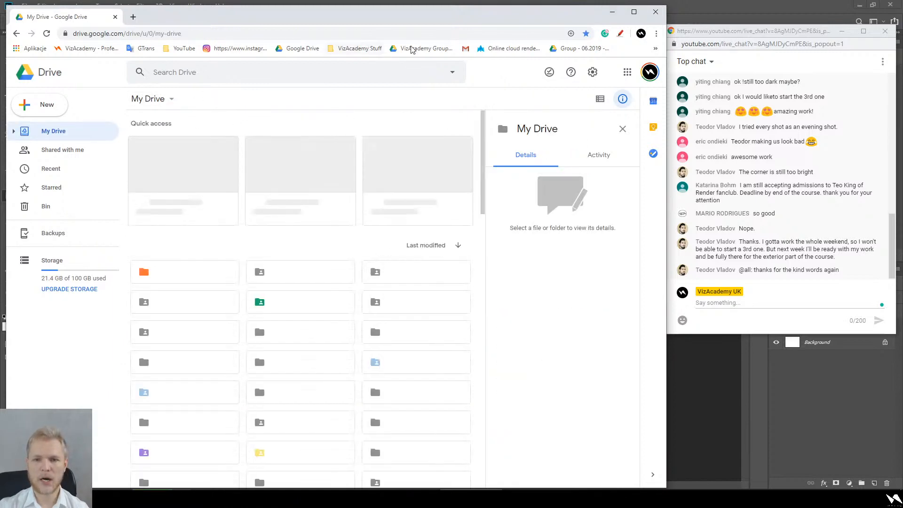
- Open the VizAcademy Group - 09.2019 folder in a new, maximized browser window
click(609, 13)
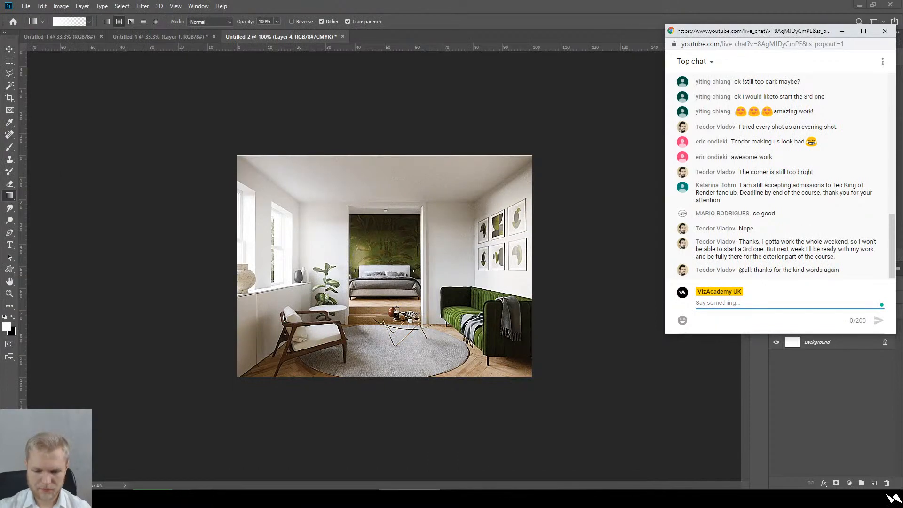
click(409, 498)
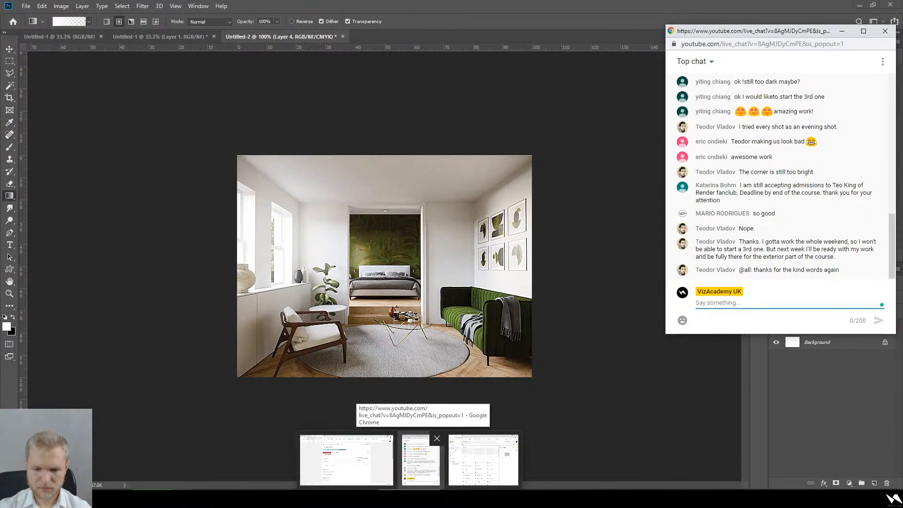
key(ctrl+n)
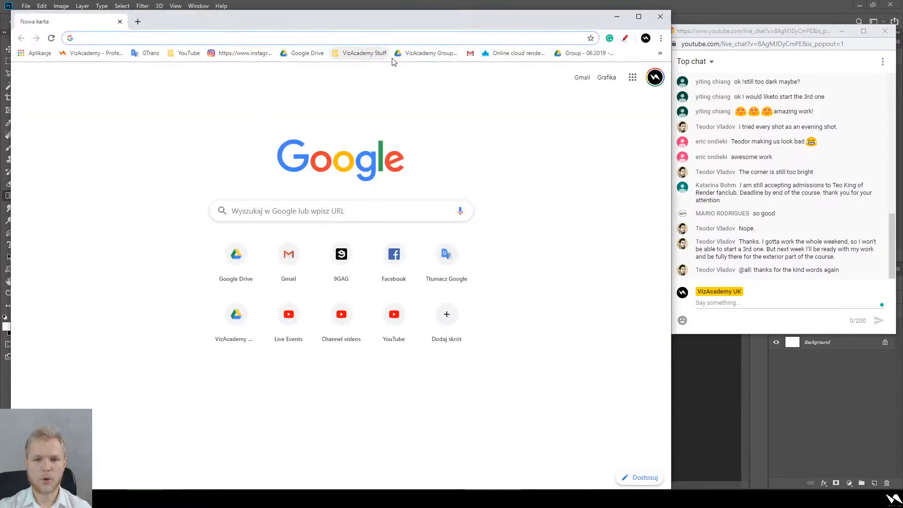
click(412, 54)
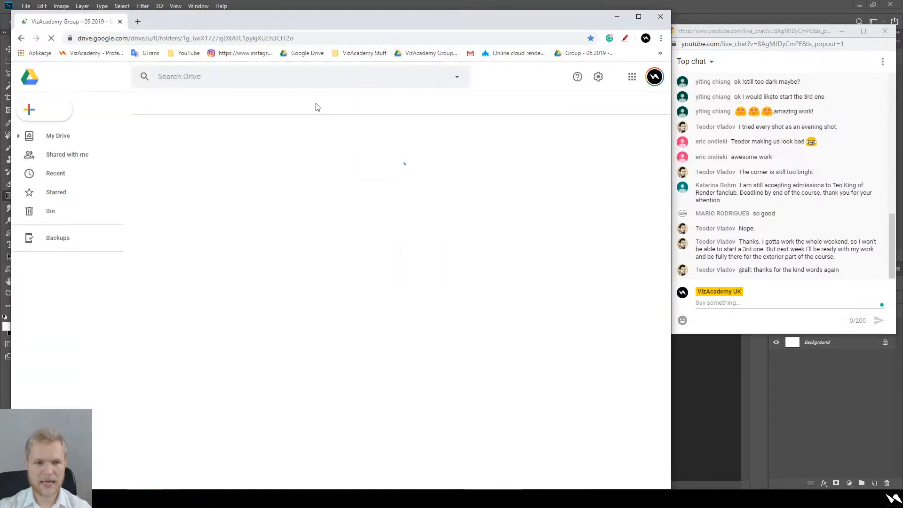
double_click(296, 19)
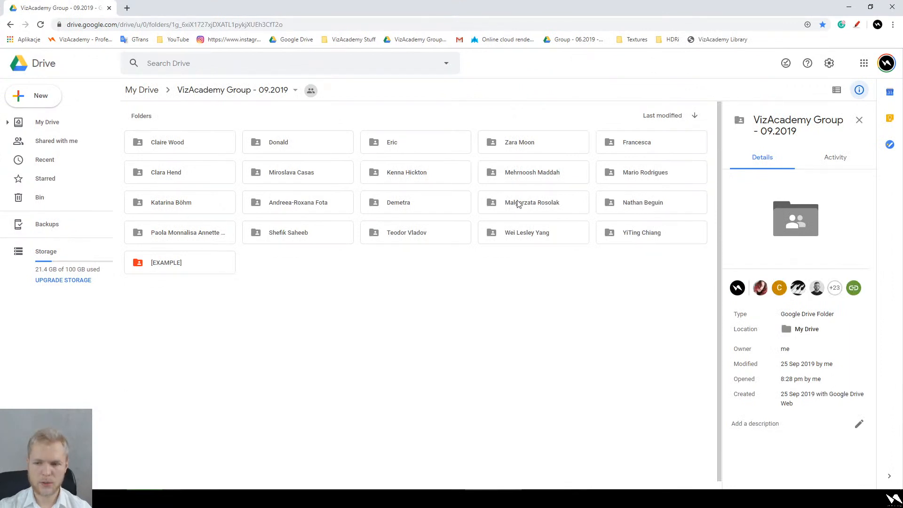
- Open the 1st Interior folder of the last student in the third row and preview Screenshot (41).png
double_click(660, 204)
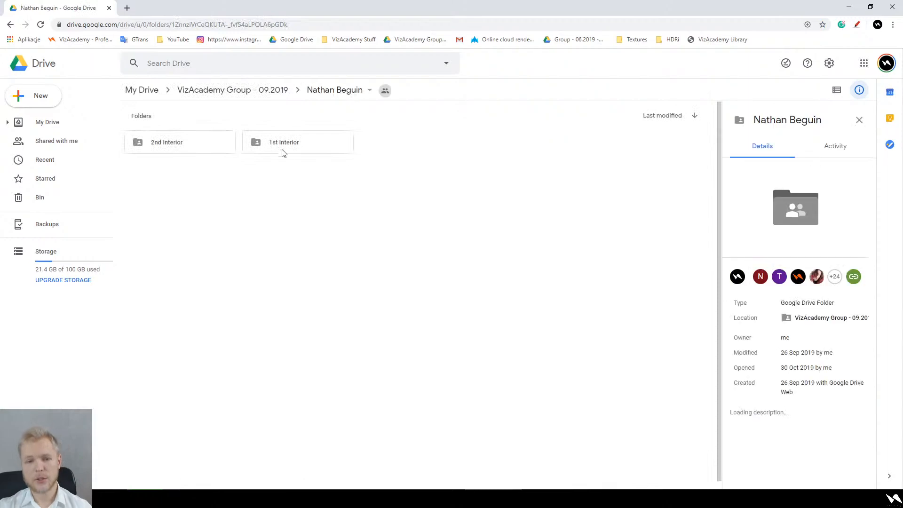
double_click(284, 150)
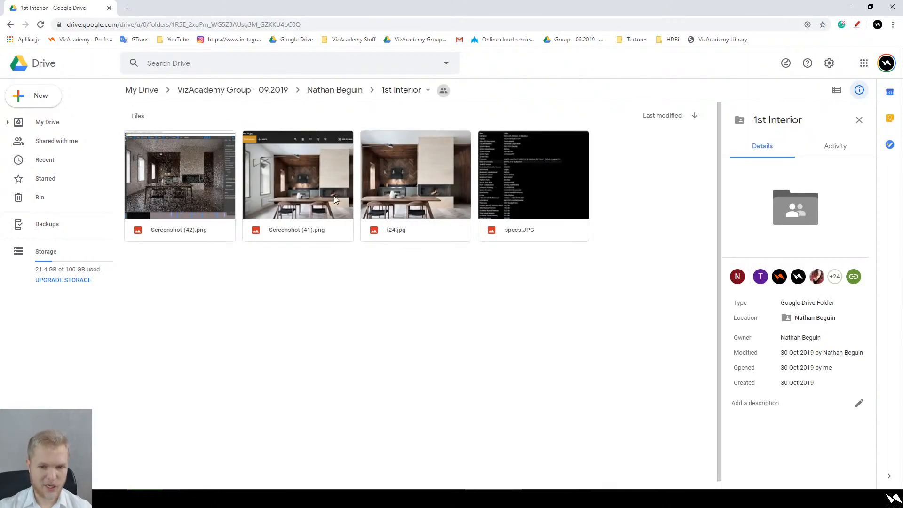
double_click(331, 184)
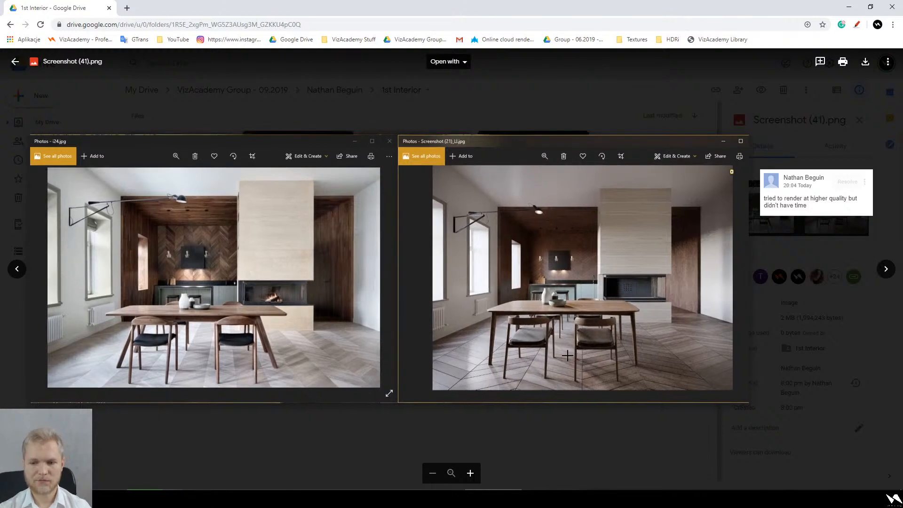
- Switch between the reference i24.jpg and Screenshot (41).png to compare the inspiration photo with the render
key(Right)
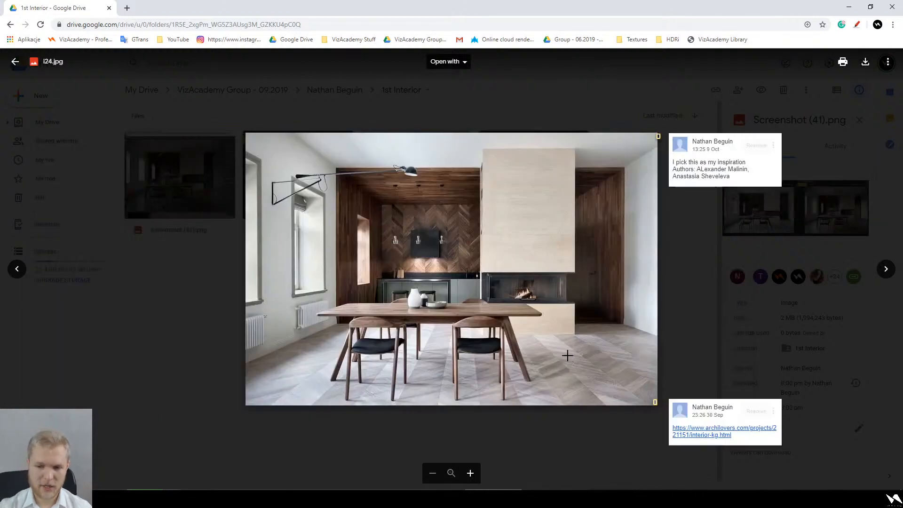
key(Left)
key(Right)
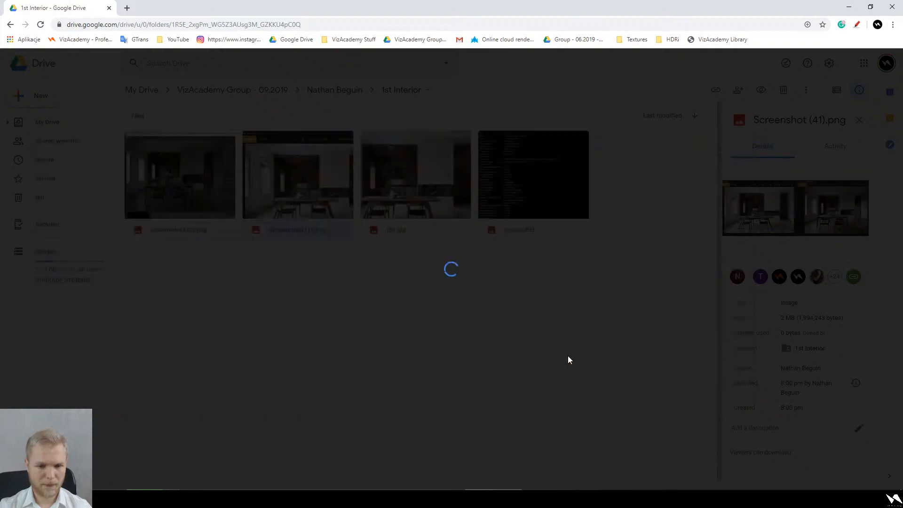
click(567, 355)
double_click(394, 191)
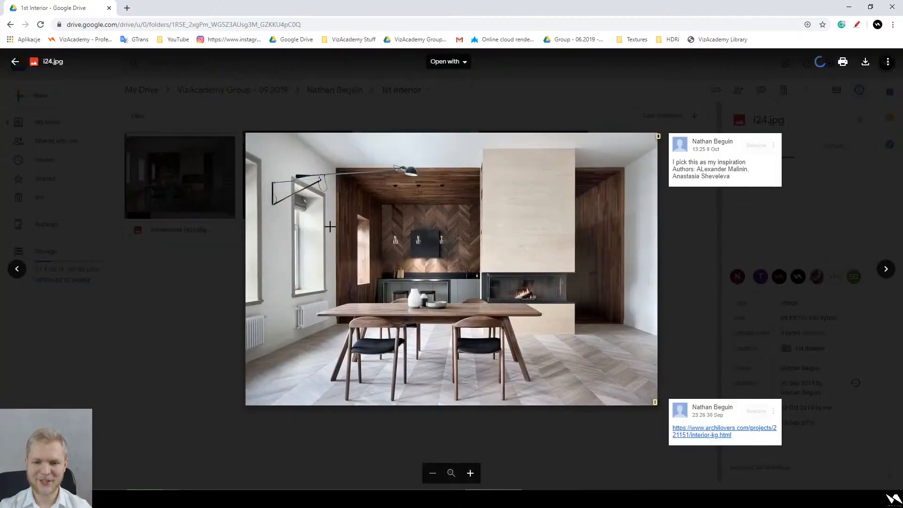
click(176, 265)
double_click(255, 172)
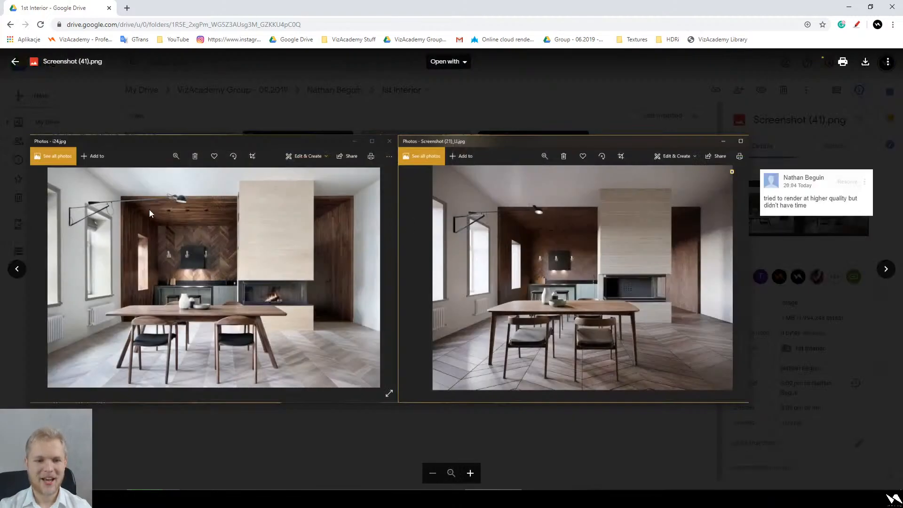
- Inspect the dining room render in Screenshot (41).png up close, including the table, windows and fireplace, and return to the full comparison
ctrl+scroll(149, 209, up, 3)
scroll(168, 205, down, 4)
scroll(543, 202, up, 3)
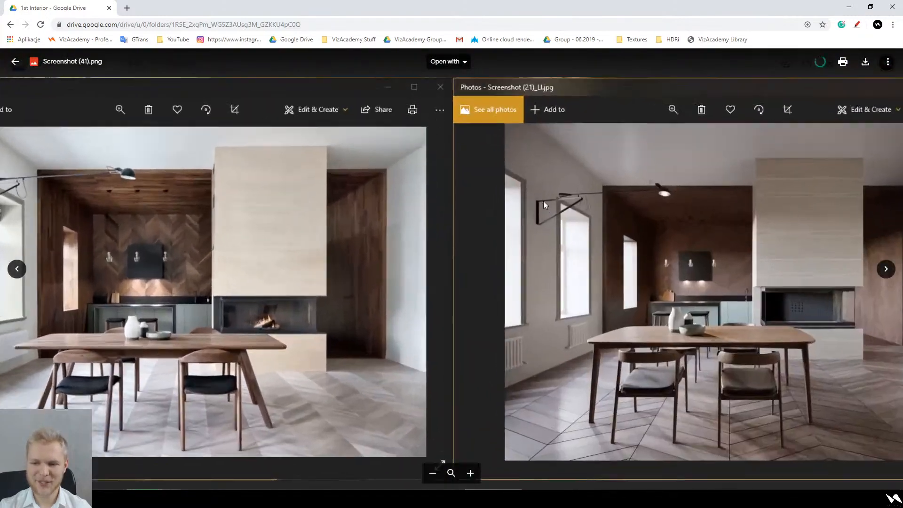
scroll(741, 242, down, 2)
scroll(741, 242, up, 5)
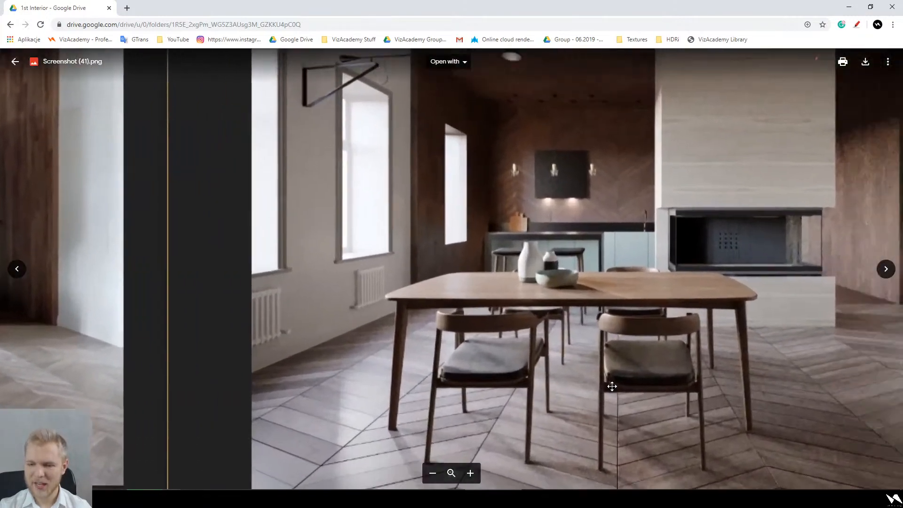
scroll(549, 403, up, 1)
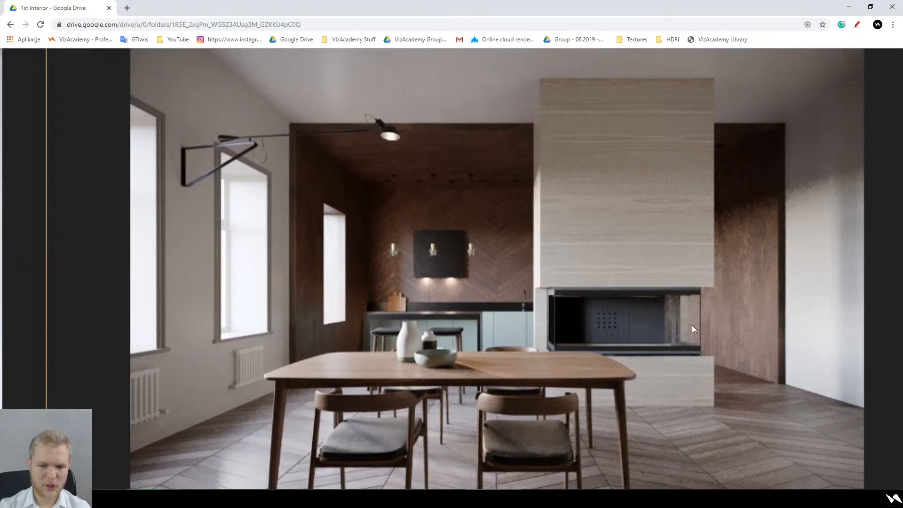
scroll(502, 242, up, 1)
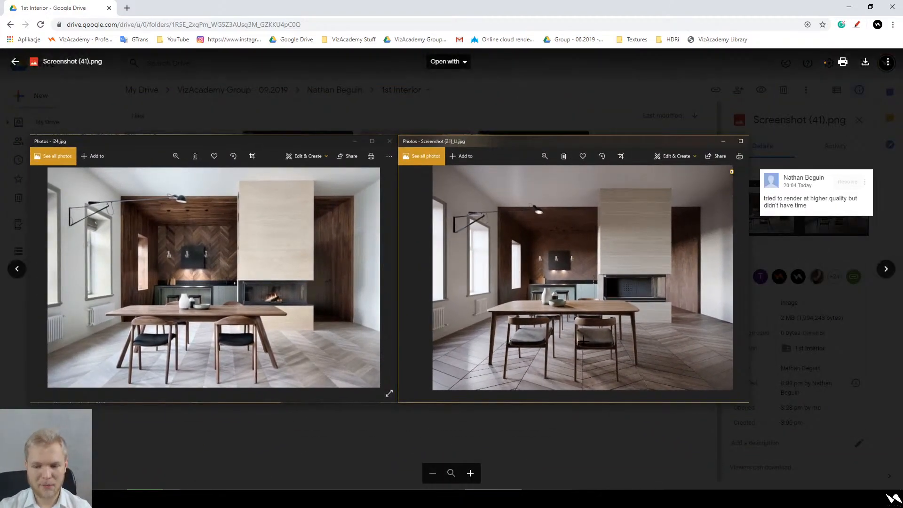
- Compare the herringbone floor and window areas of the reference and the render up close in Screenshot (41).png
scroll(229, 397, up, 3)
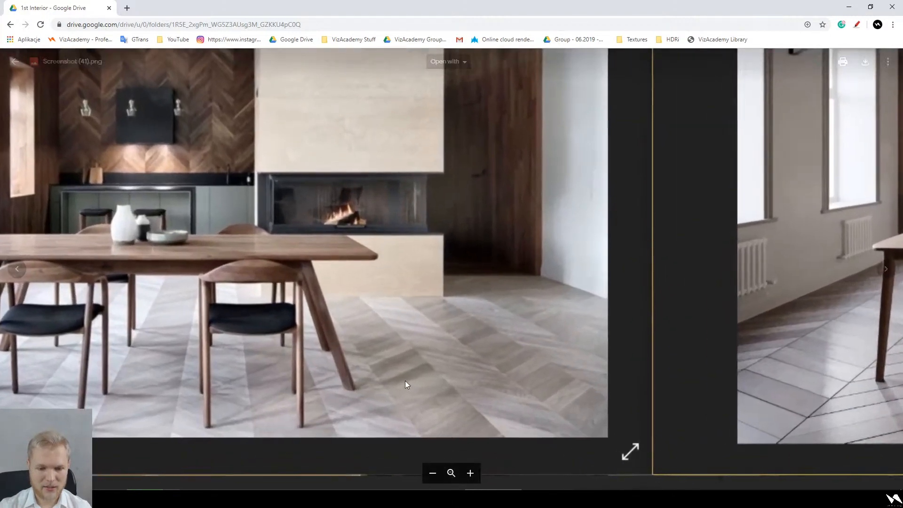
scroll(622, 348, up, 3)
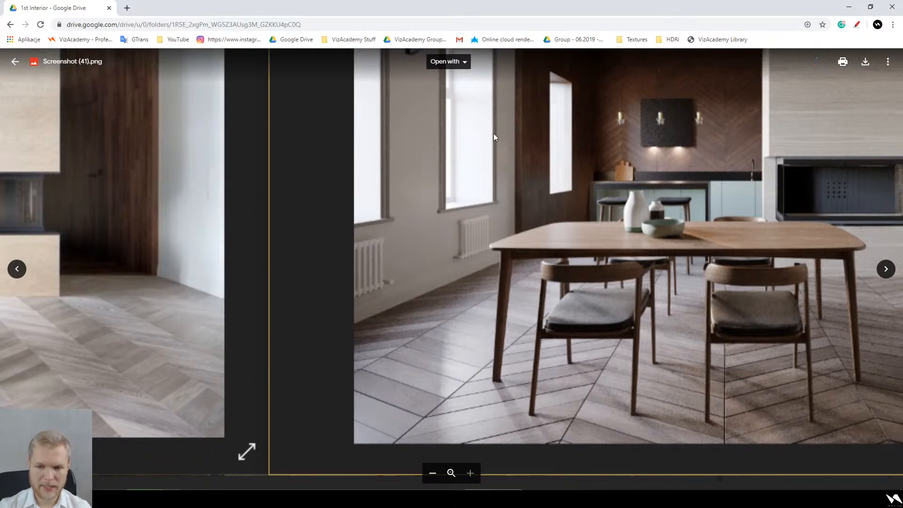
scroll(563, 336, left, 10)
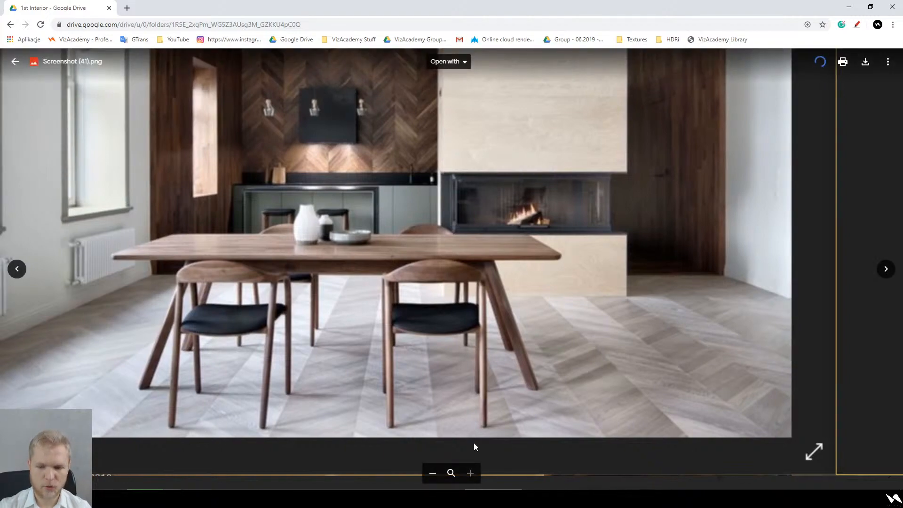
scroll(631, 368, down, 5)
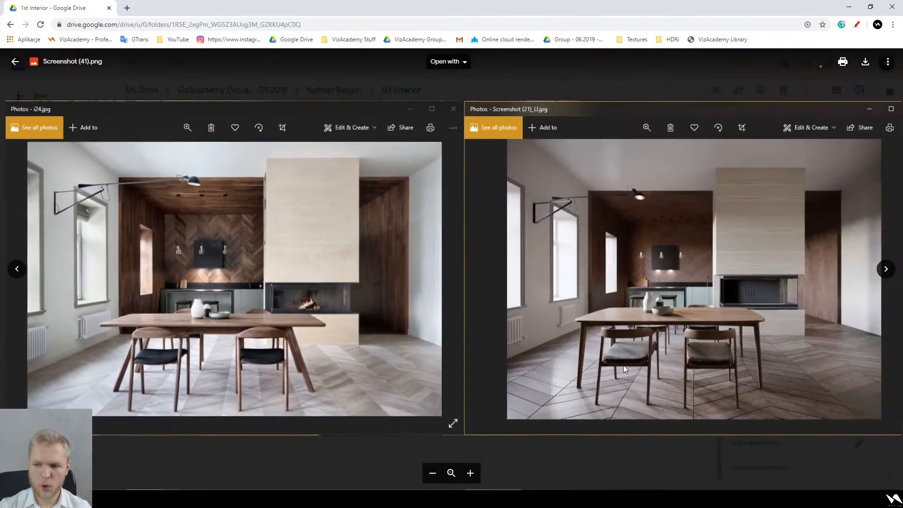
scroll(622, 365, down, 2)
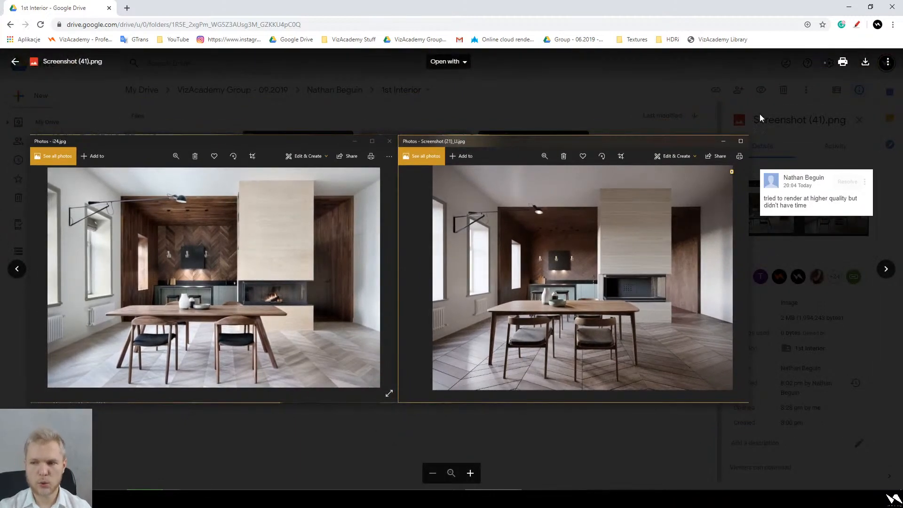
- Mark the floor and chairs of the render in Screenshot (41).png with red pen strokes and clear the marks
click(857, 24)
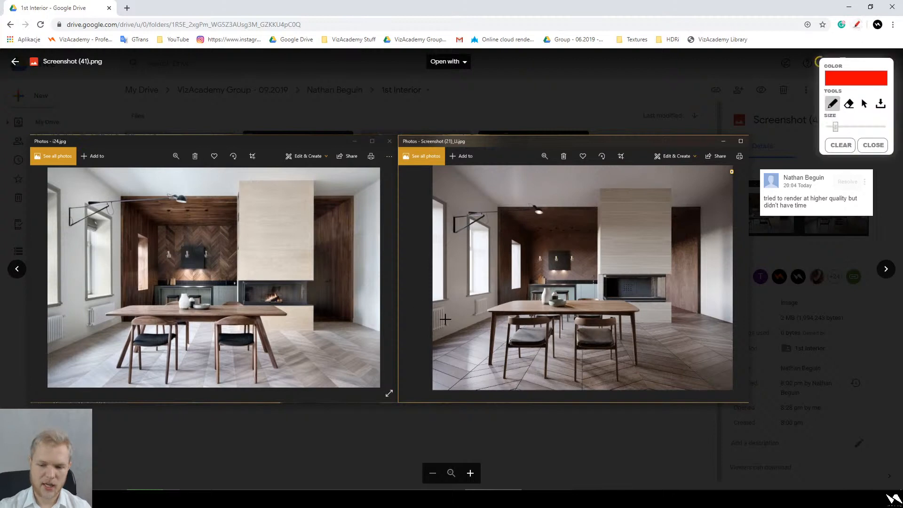
mouse_move(422, 307)
mouse_down()
mouse_move(604, 366)
mouse_move(579, 376)
mouse_up()
drag(577, 313, 611, 379)
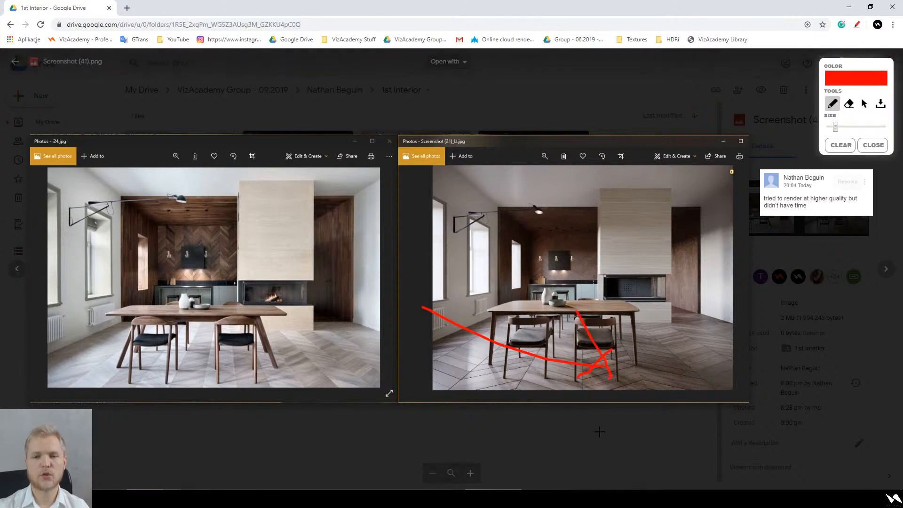
key(Escape)
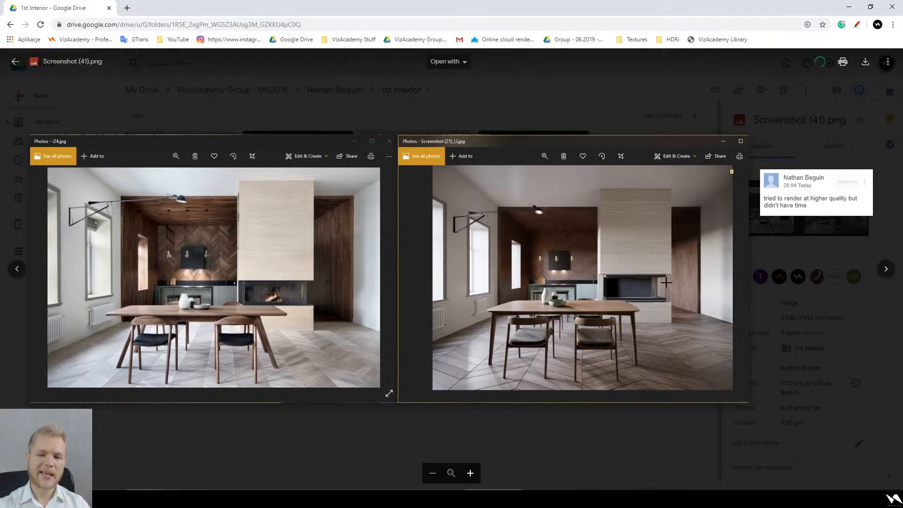
mouse_move(488, 202)
mouse_down()
mouse_move(682, 293)
mouse_move(712, 324)
mouse_up()
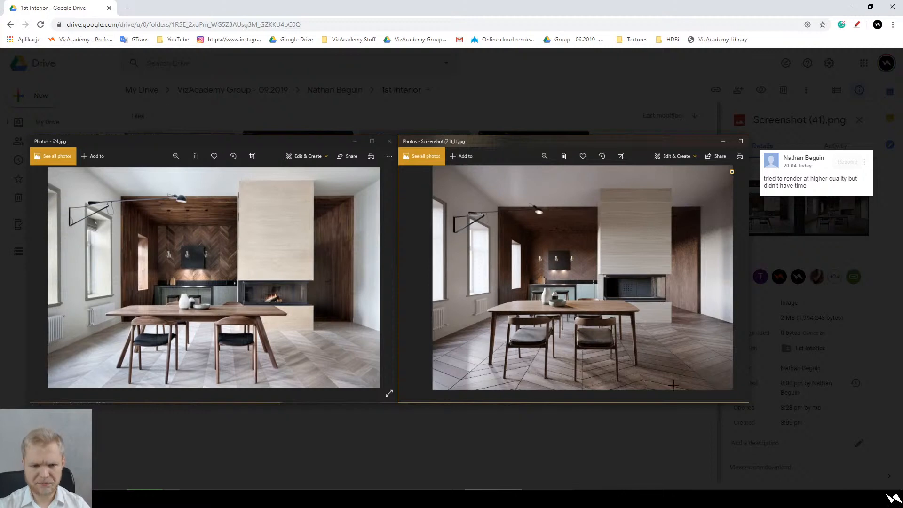
- Close the preview, return to the VizAcademy Group - 09.2019 folder and open the fourth student folder in the third row
click(569, 445)
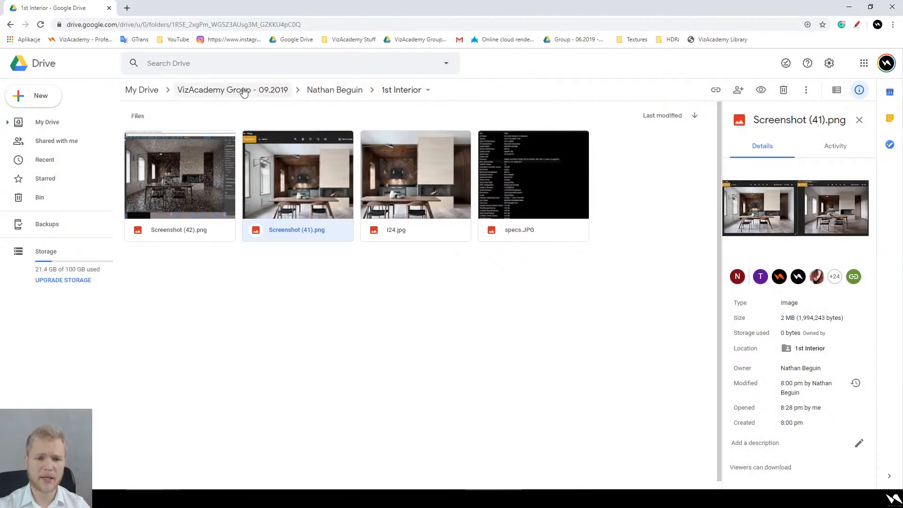
click(410, 41)
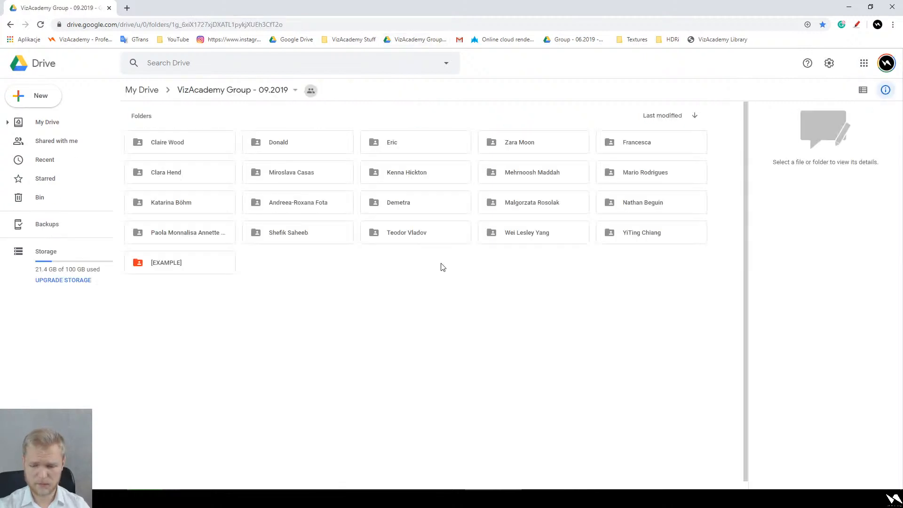
click(566, 199)
double_click(567, 202)
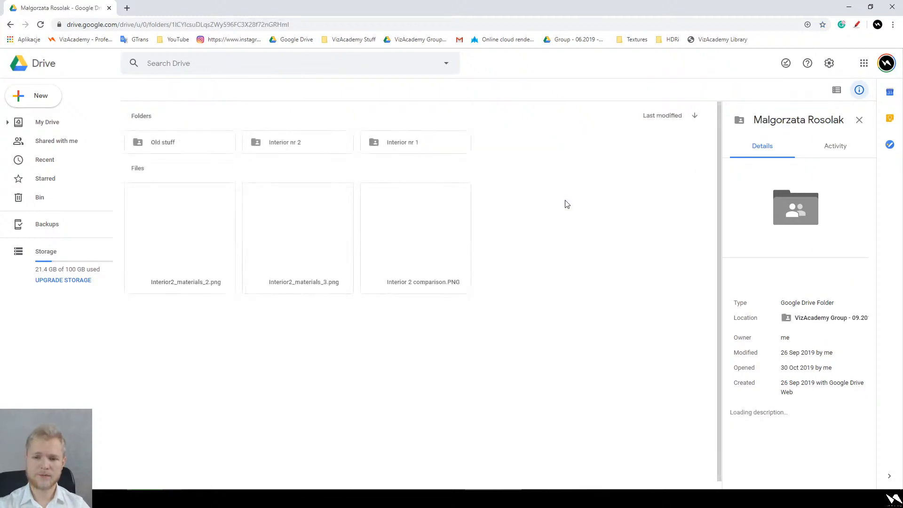
- Preview Interior2_materials_2.png and compare the café render with its reference photo in Interior 2 comparison.PNG
double_click(203, 233)
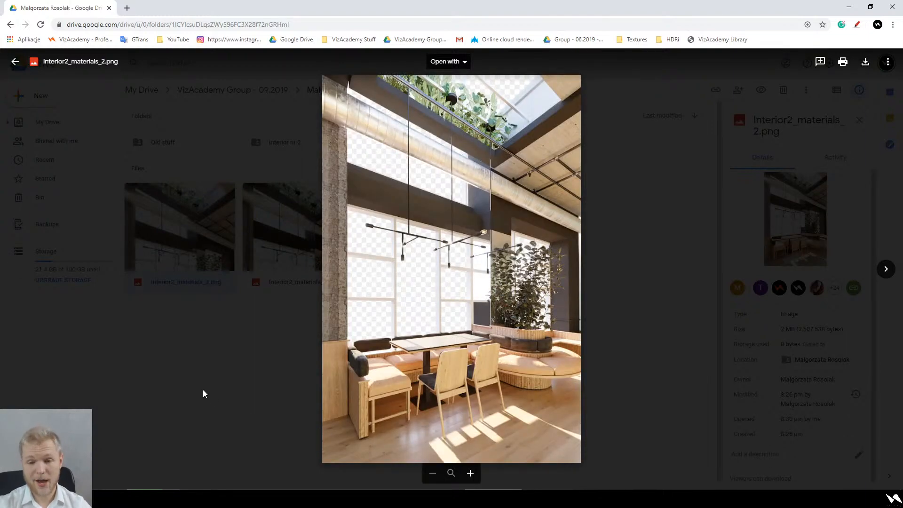
key(Right)
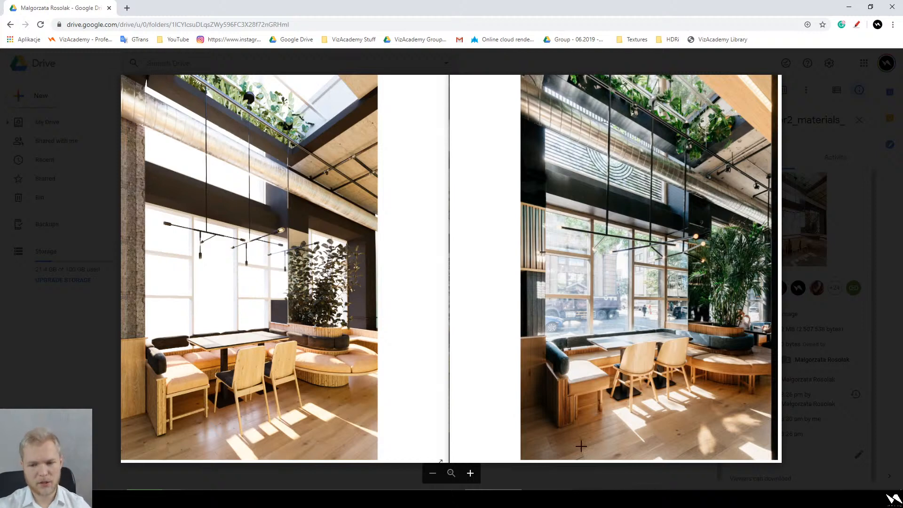
drag(545, 337, 513, 112)
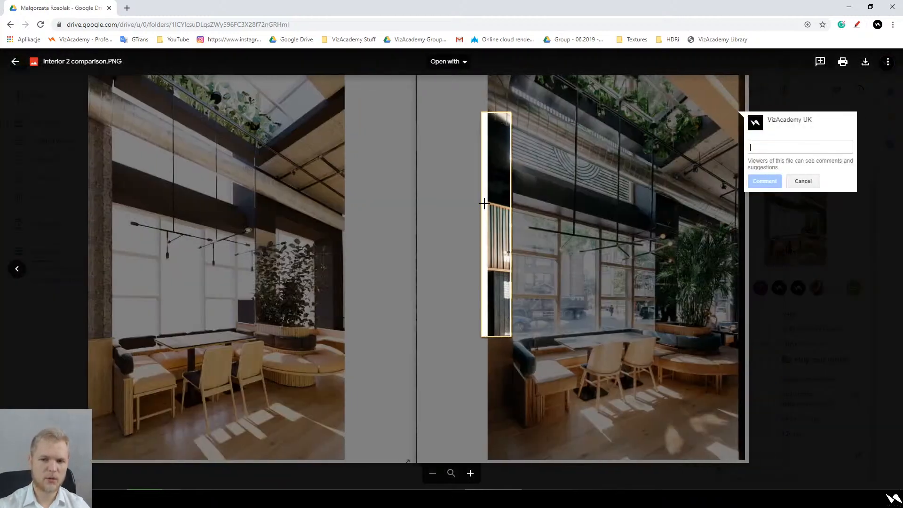
key(Escape)
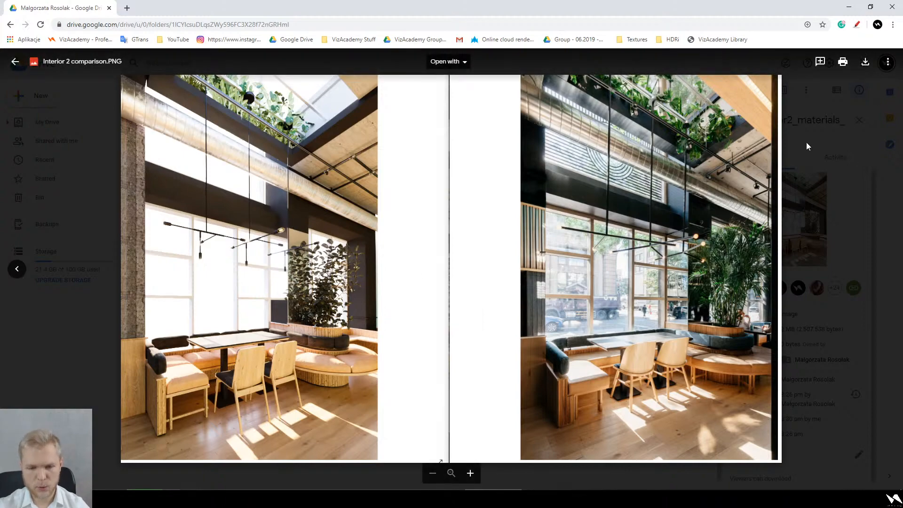
- Switch to Snip & Sketch, capture the render half of Interior 2 comparison.PNG and copy the snip
key(alt+Tab)
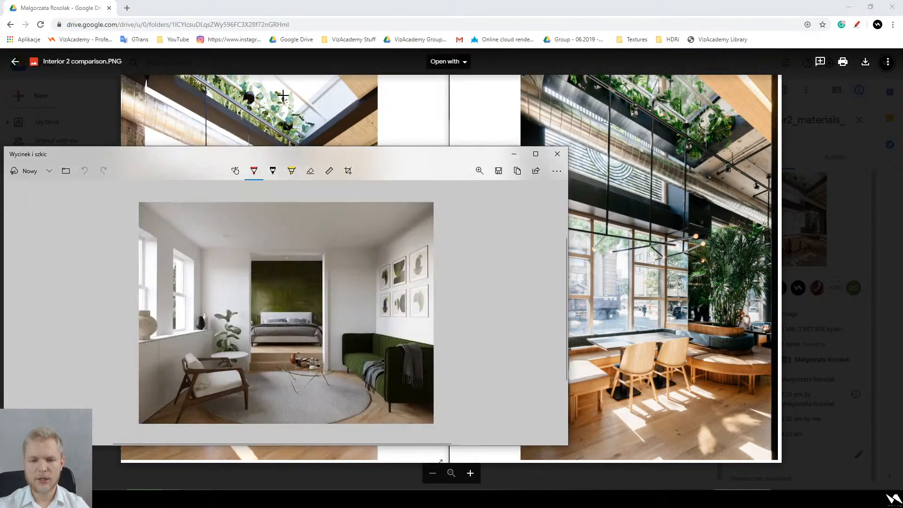
click(21, 175)
mouse_move(376, 76)
mouse_down()
mouse_move(233, 399)
mouse_move(123, 458)
mouse_up()
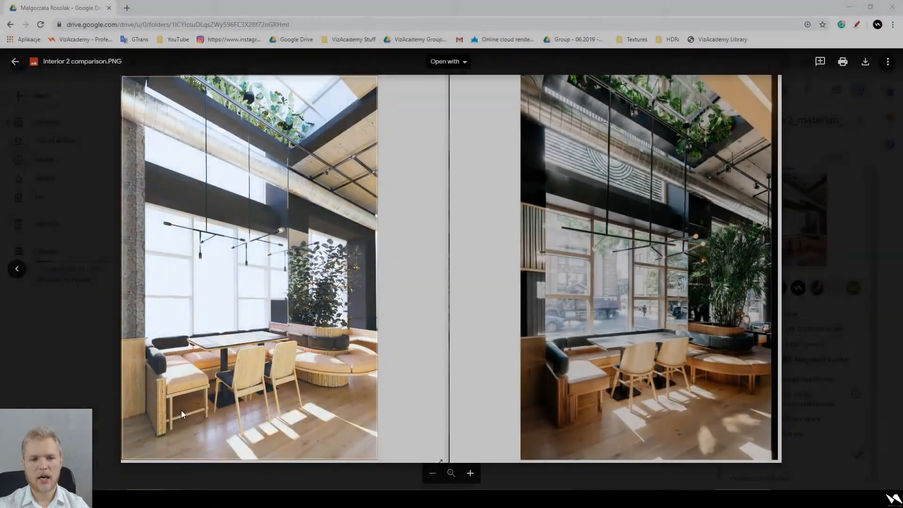
click(519, 169)
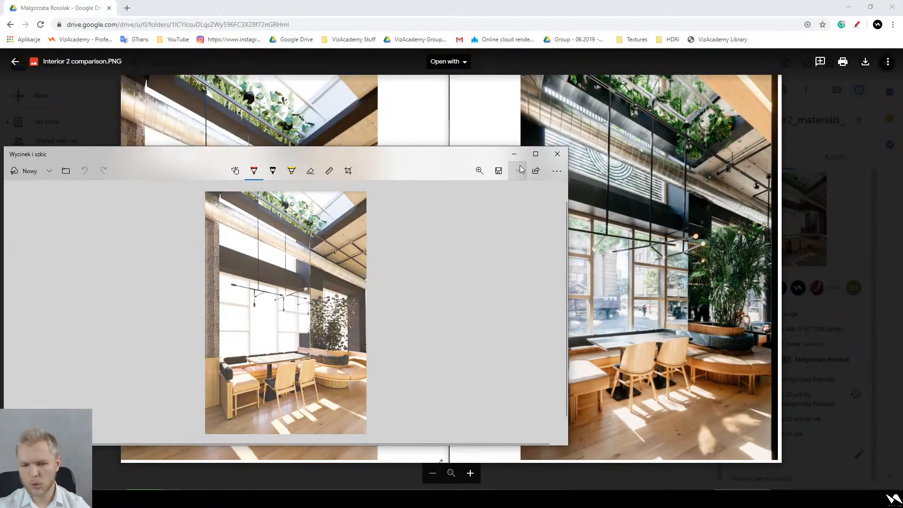
mouse_move(363, 153)
mouse_down()
mouse_move(534, 233)
mouse_move(474, 111)
mouse_up()
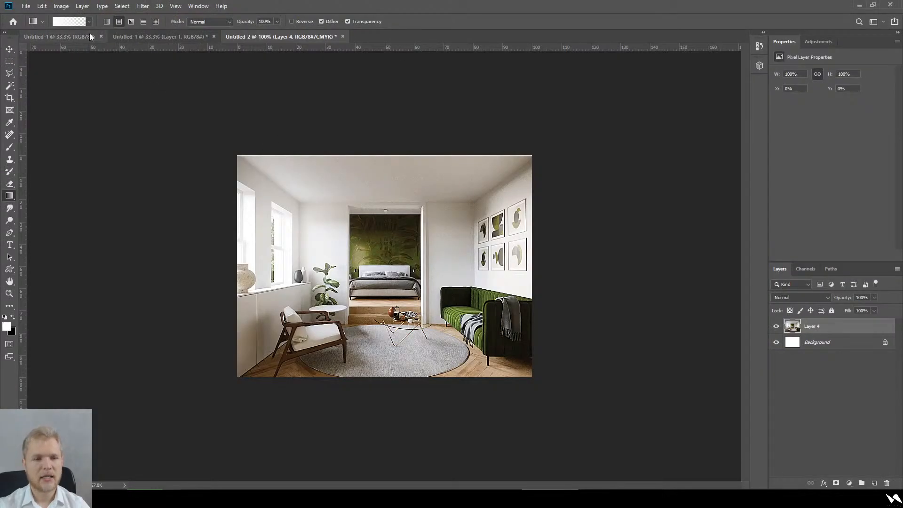
- Switch to Photoshop, create a document with the 542 x 814 px Clipboard preset and paste in the render snip
click(25, 6)
click(35, 20)
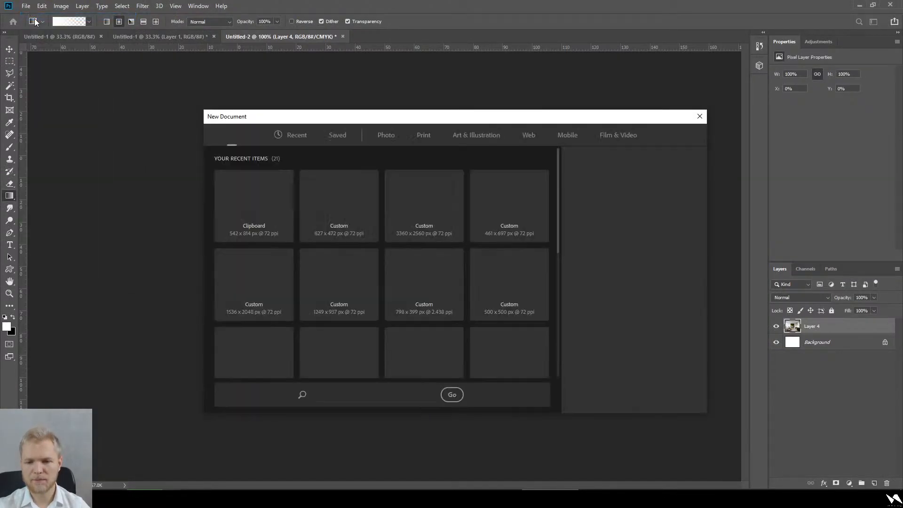
click(639, 395)
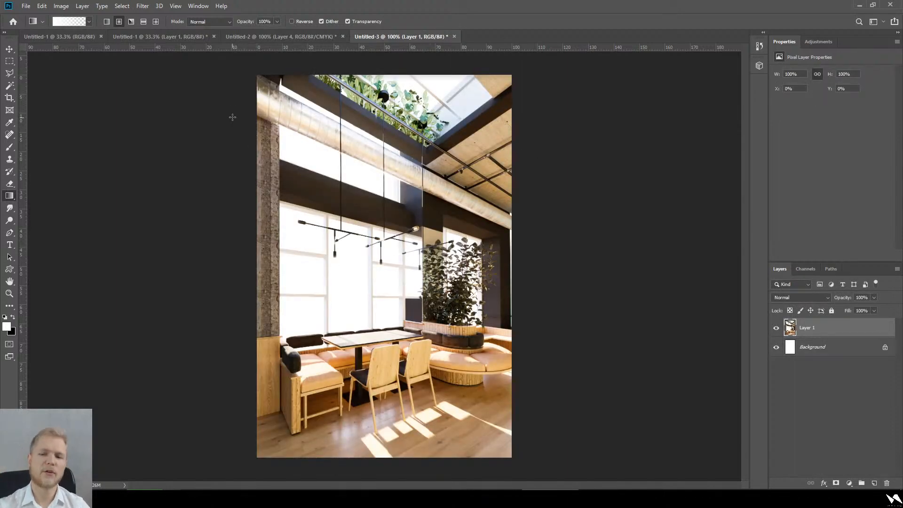
drag(237, 85, 446, 400)
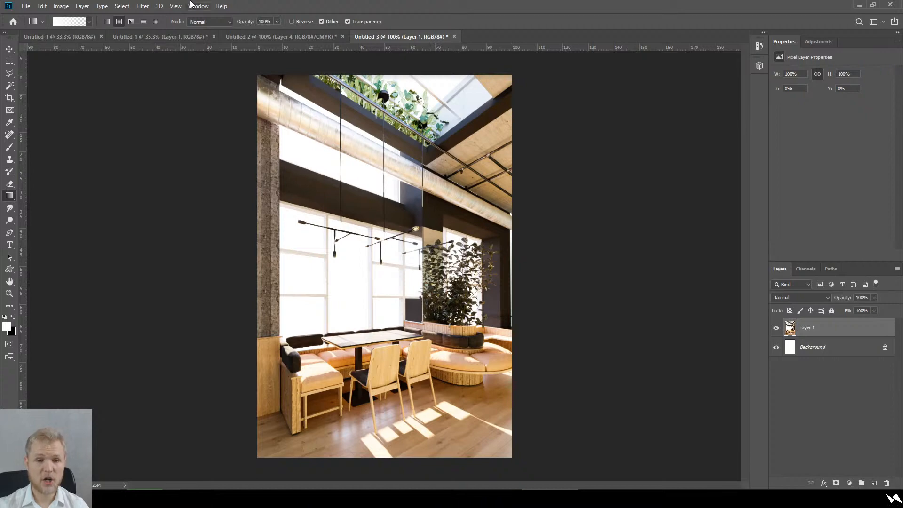
- Open the Camera Raw Filter on the render layer and lower saturation to -35 for Yellows and -23 for Oranges
click(149, 7)
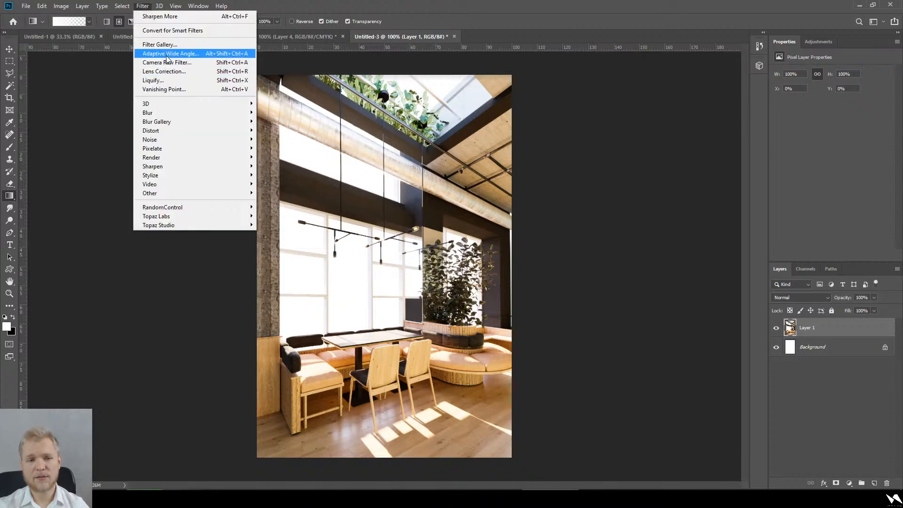
key(Escape)
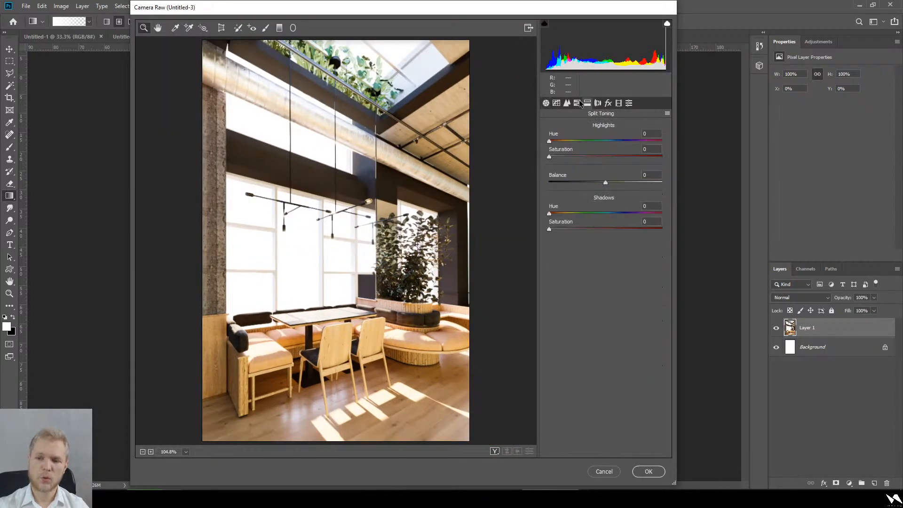
click(578, 102)
click(586, 129)
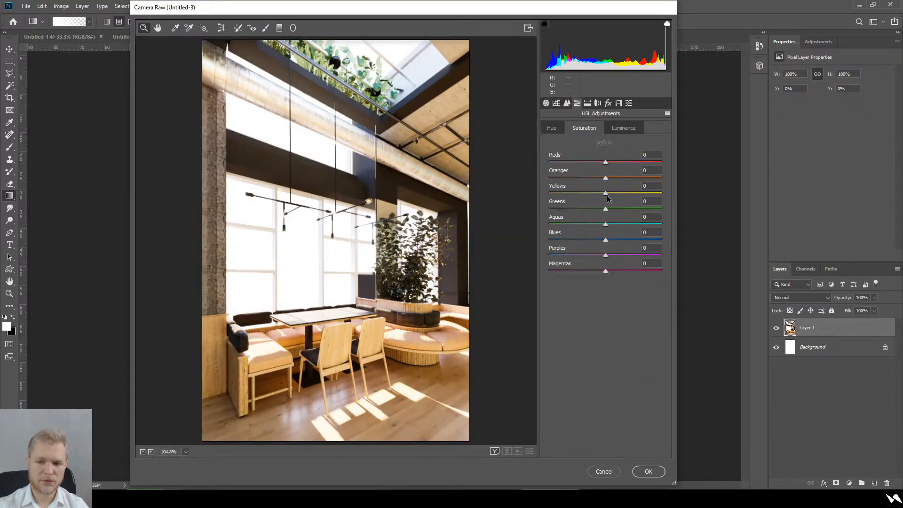
drag(605, 193, 584, 193)
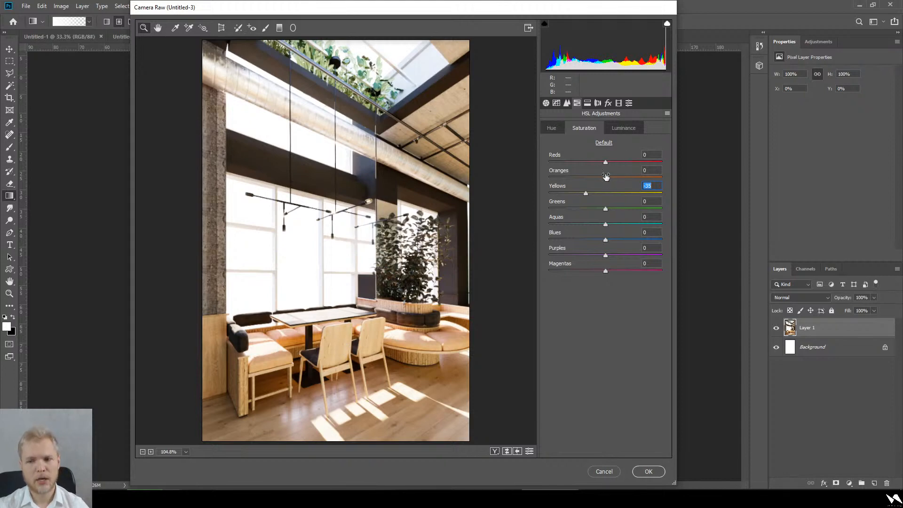
drag(606, 176, 593, 177)
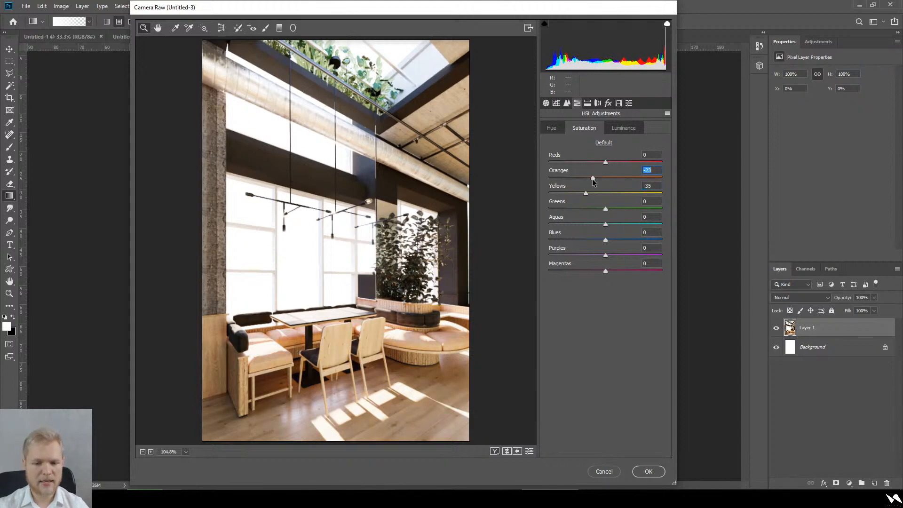
- Set the render's basic Camera Raw adjustments to Contrast +33, Clarity +8 and Shadows +41
click(553, 128)
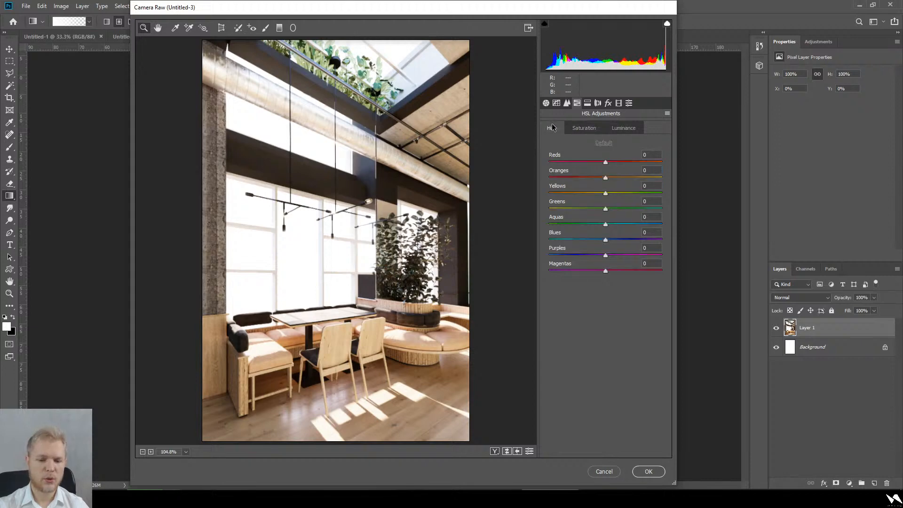
click(546, 102)
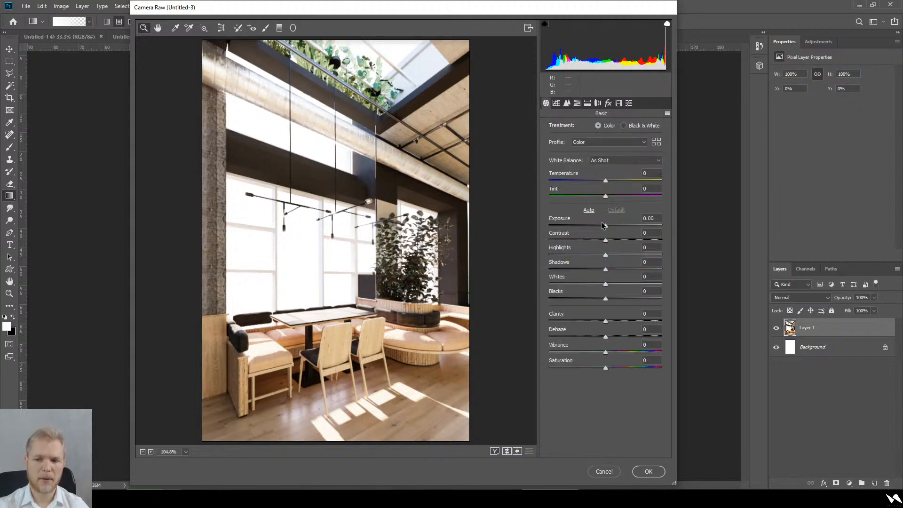
drag(605, 240, 624, 237)
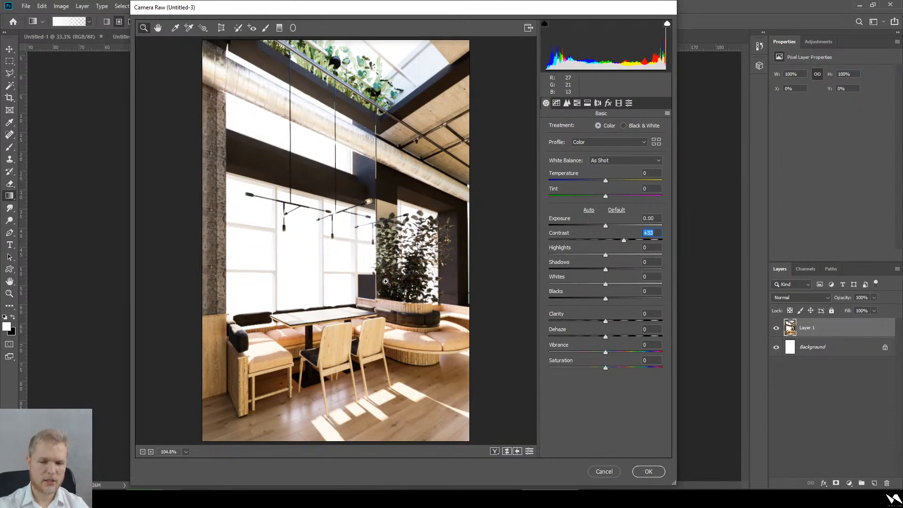
click(611, 321)
mouse_move(610, 321)
mouse_down()
mouse_move(617, 322)
mouse_move(608, 324)
mouse_up()
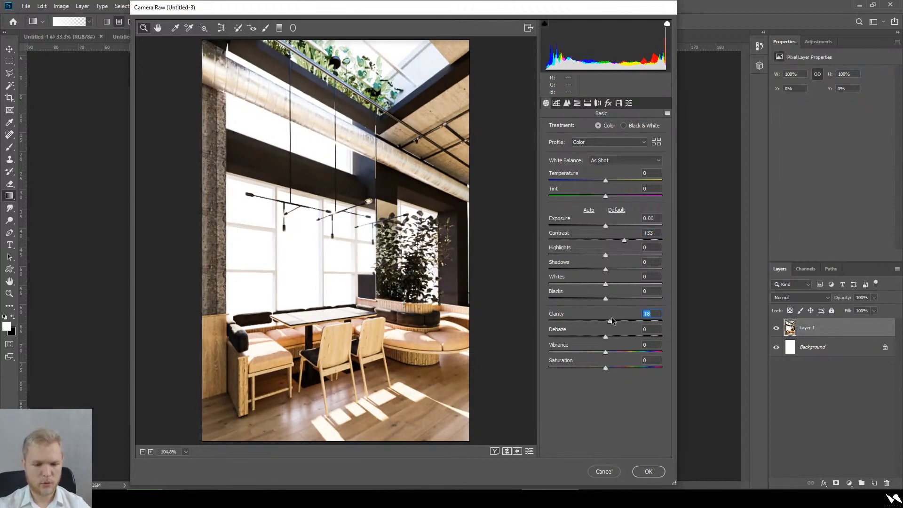
drag(605, 268, 628, 269)
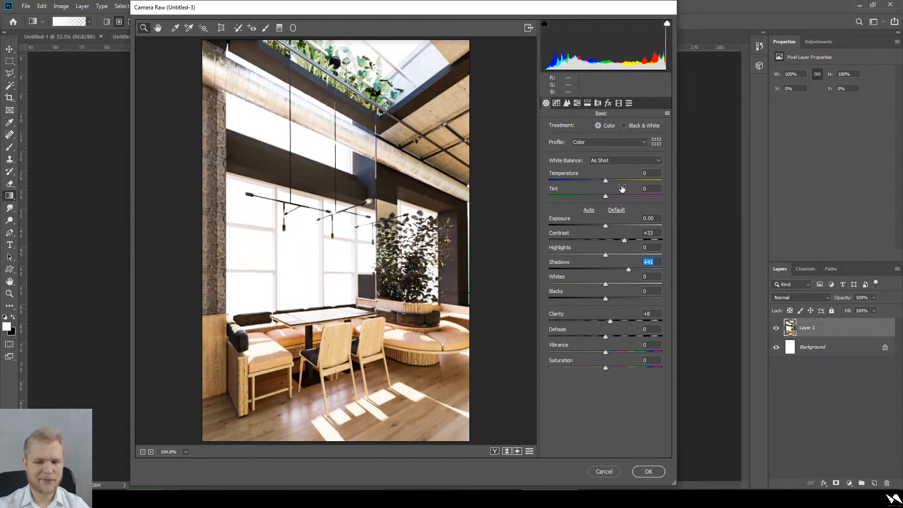
- Set Temperature to -10, Exposure to +0.10, Highlights to -63 and Whites to -14, and apply the Camera Raw filter
drag(604, 179, 601, 180)
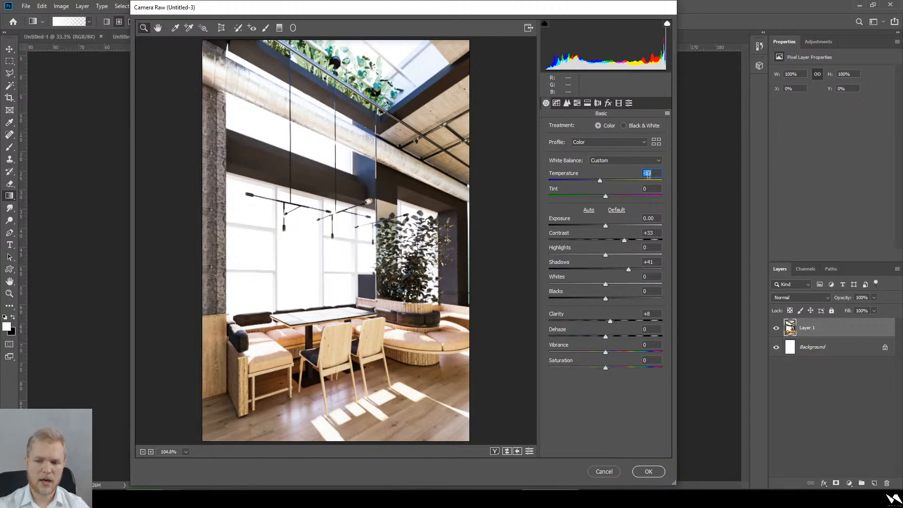
drag(605, 221, 606, 223)
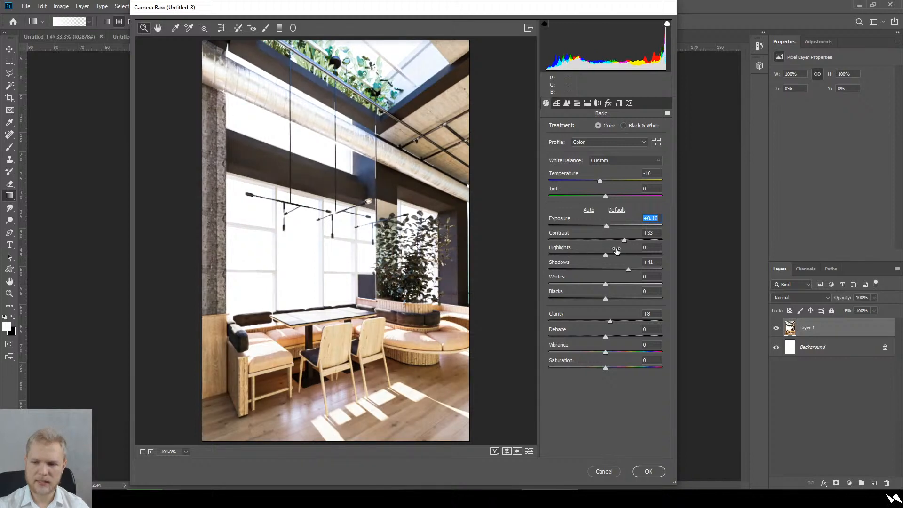
drag(605, 254, 570, 254)
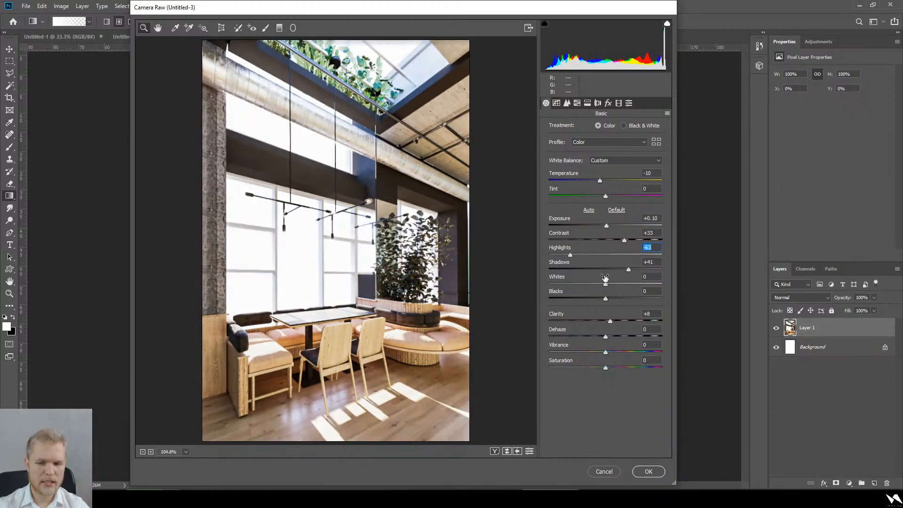
mouse_move(604, 284)
mouse_down()
mouse_move(586, 281)
mouse_move(600, 278)
mouse_up()
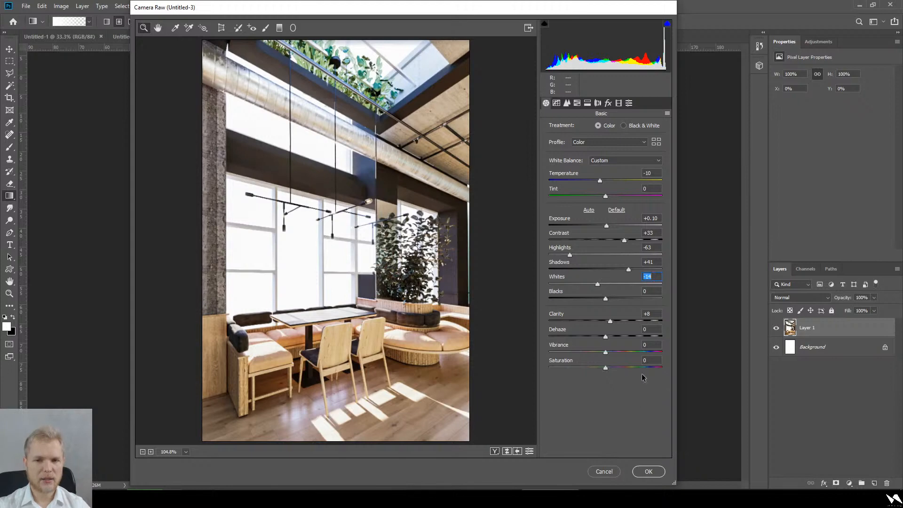
click(658, 471)
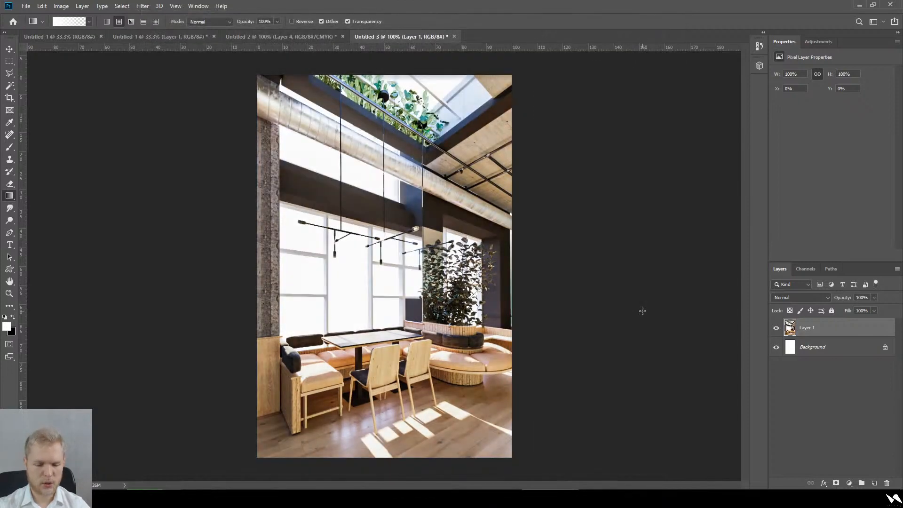
alt+scroll(652, 311, down, 2)
alt+scroll(655, 311, up, 1)
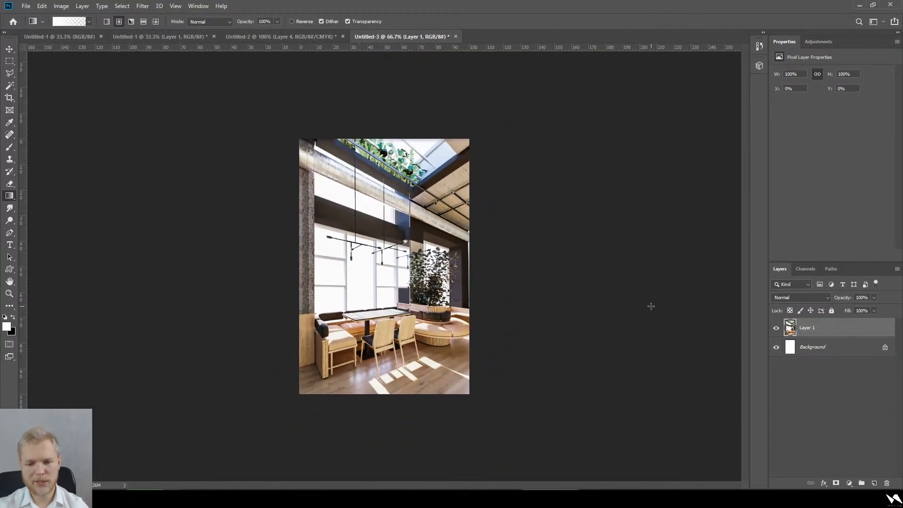
alt+scroll(544, 318, up, 1)
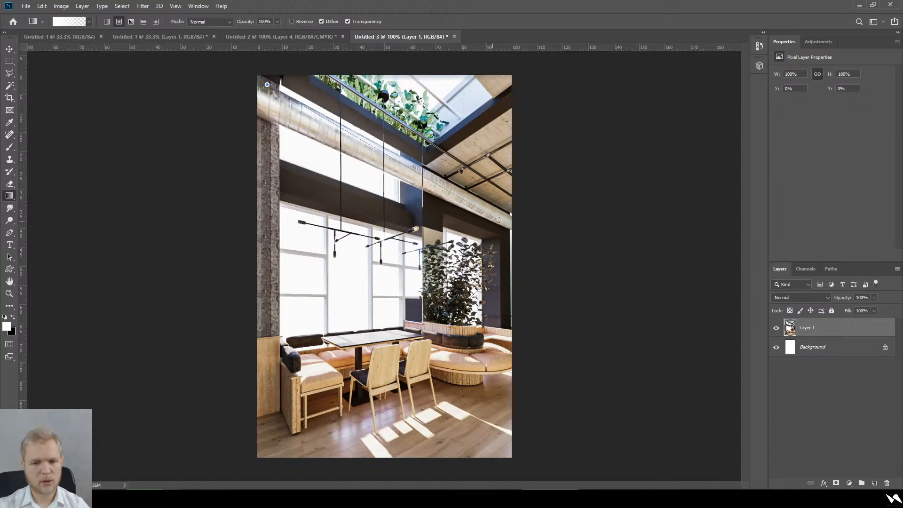
- Try a white radial gradient glow over the render's large windows and undo it
drag(338, 252, 231, 169)
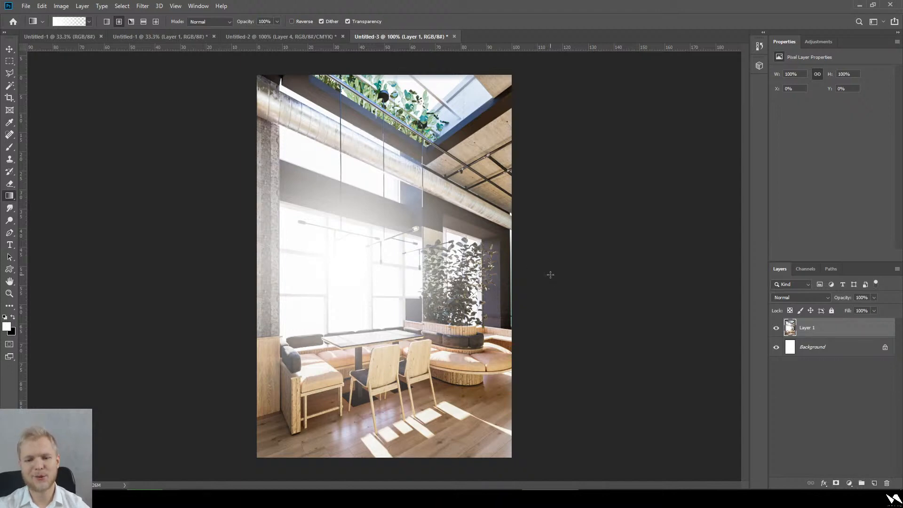
key(ctrl+z)
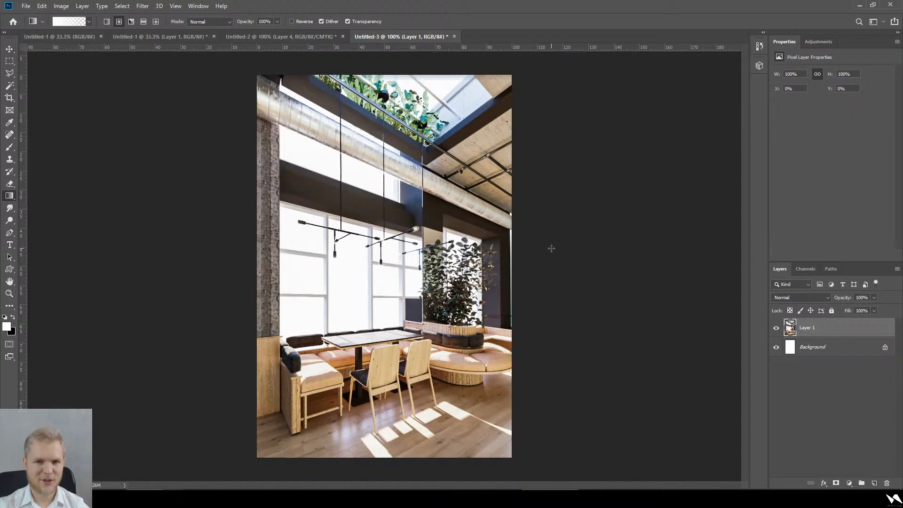
- Switch to Google Drive in Chrome, open the student's Interior nr 1 folder and view Interior1_materials_raw.png
key(alt+Tab)
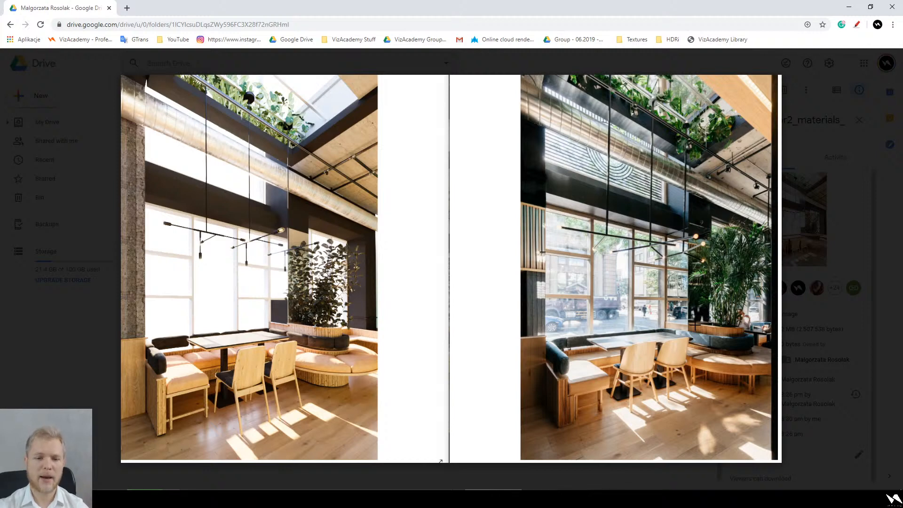
click(838, 397)
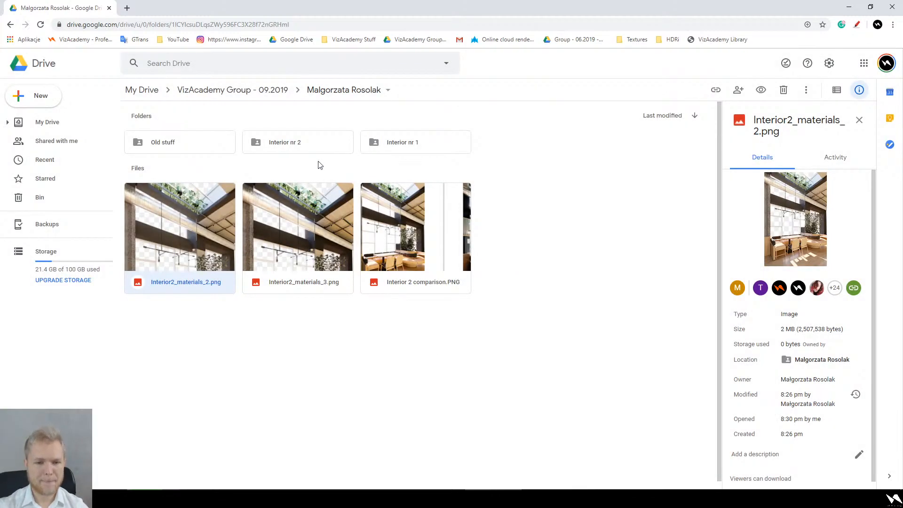
double_click(416, 142)
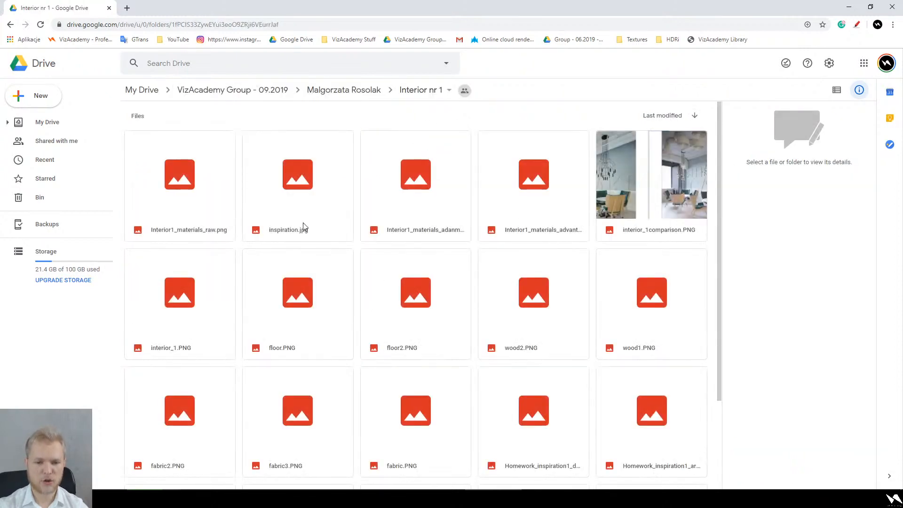
double_click(185, 167)
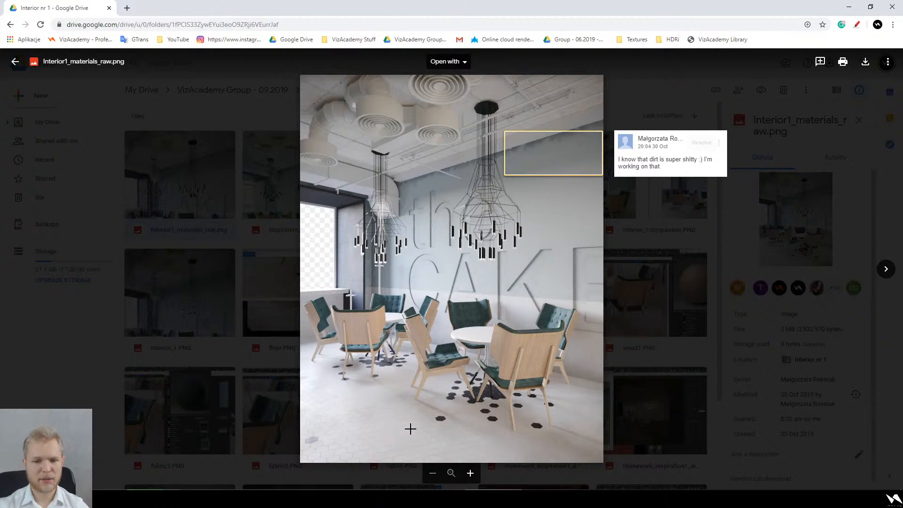
key(Escape)
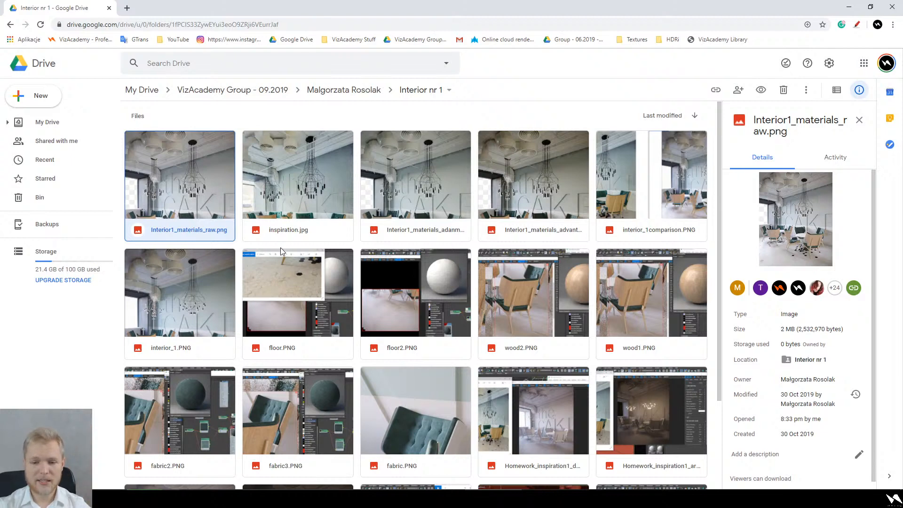
- Open the student's Interior nr 2 folder and examine the reference photo's seating, lamps and ceiling in interior2_light.PNG
key(alt+Left)
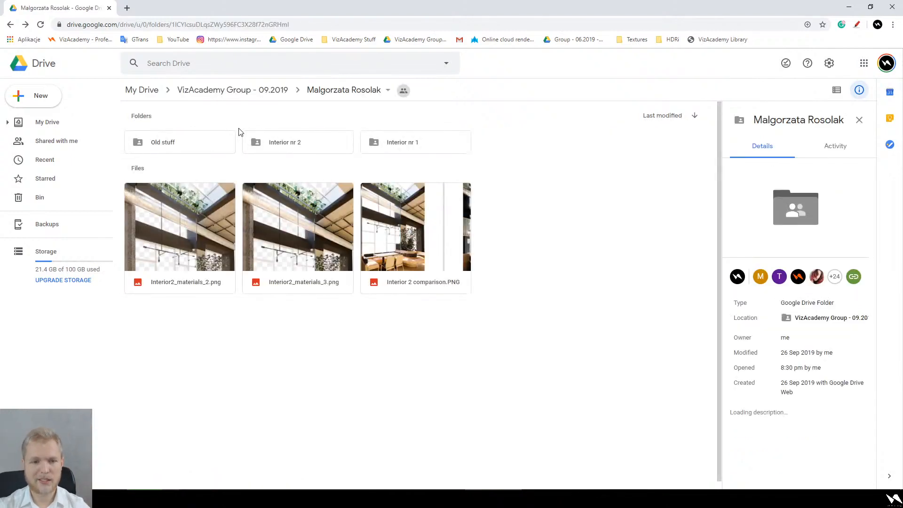
double_click(281, 151)
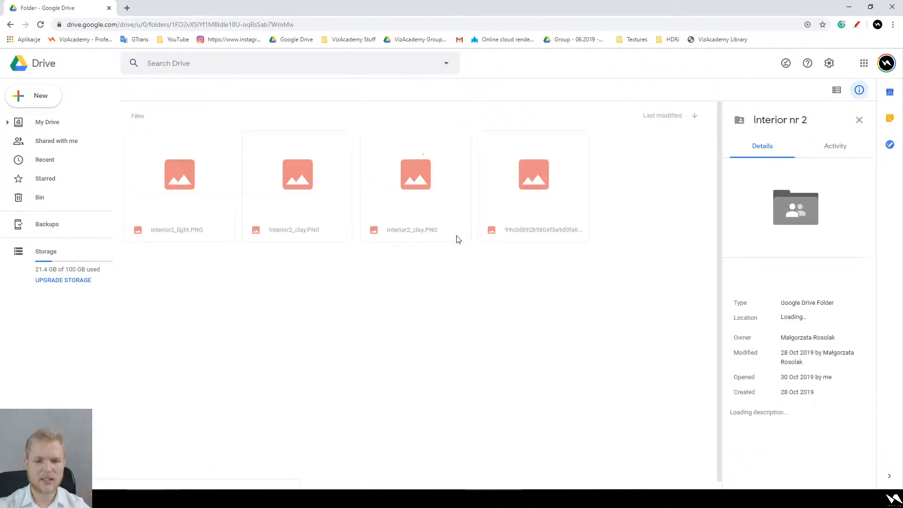
click(180, 194)
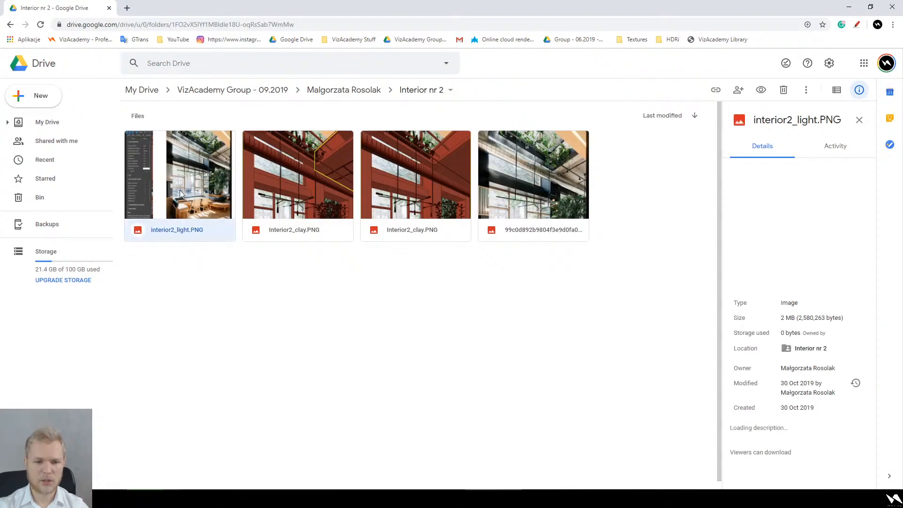
double_click(180, 193)
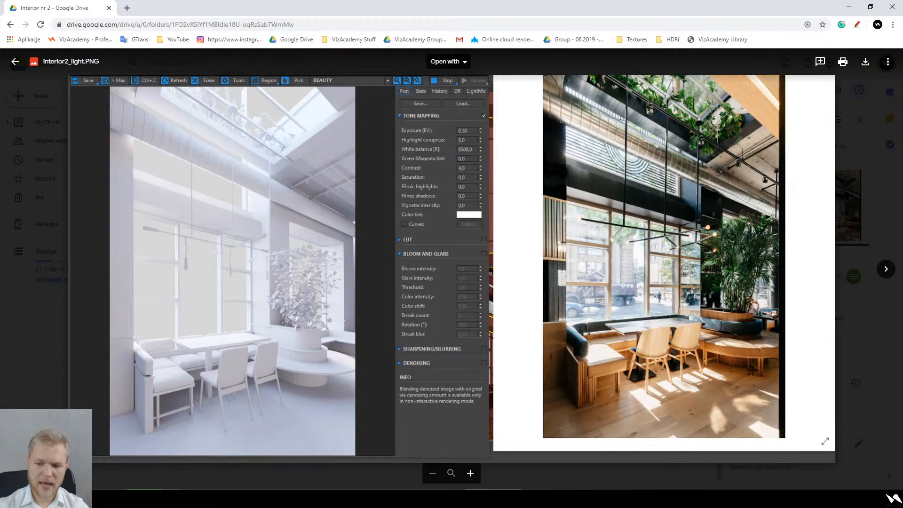
scroll(751, 369, up, 5)
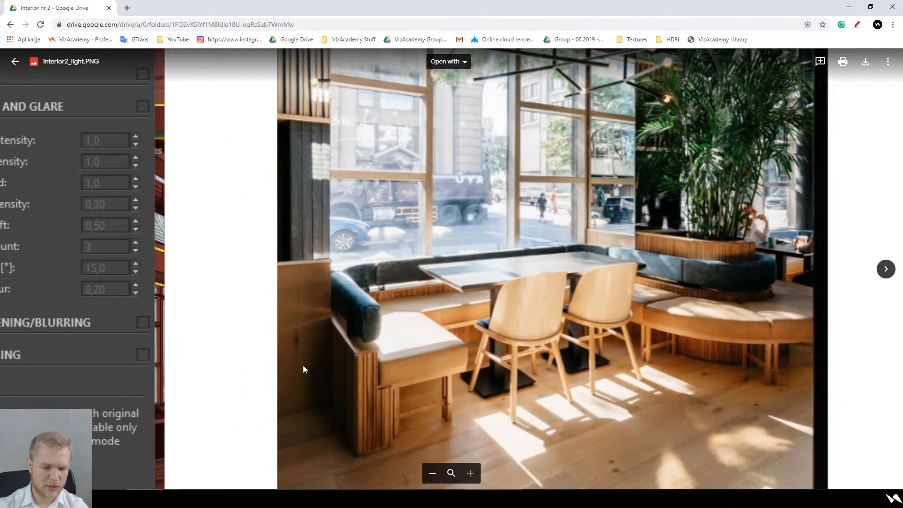
scroll(606, 180, up, 3)
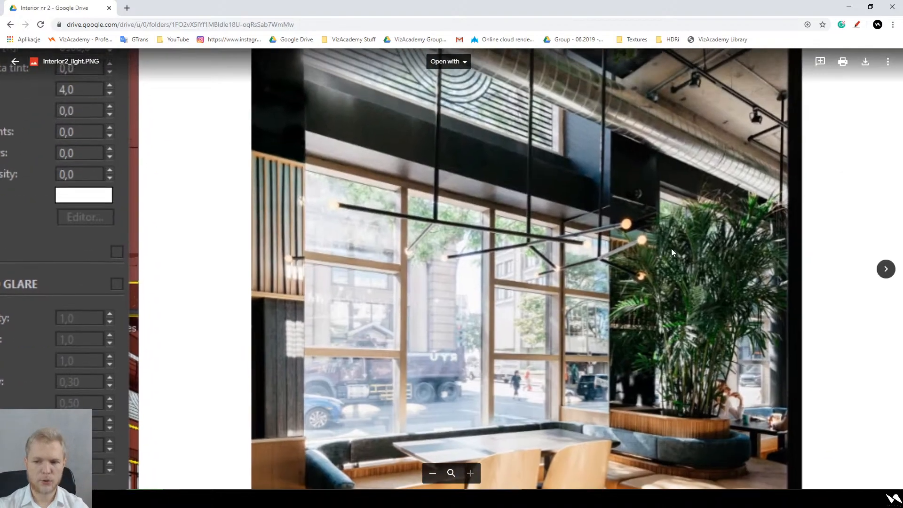
scroll(670, 249, down, 4)
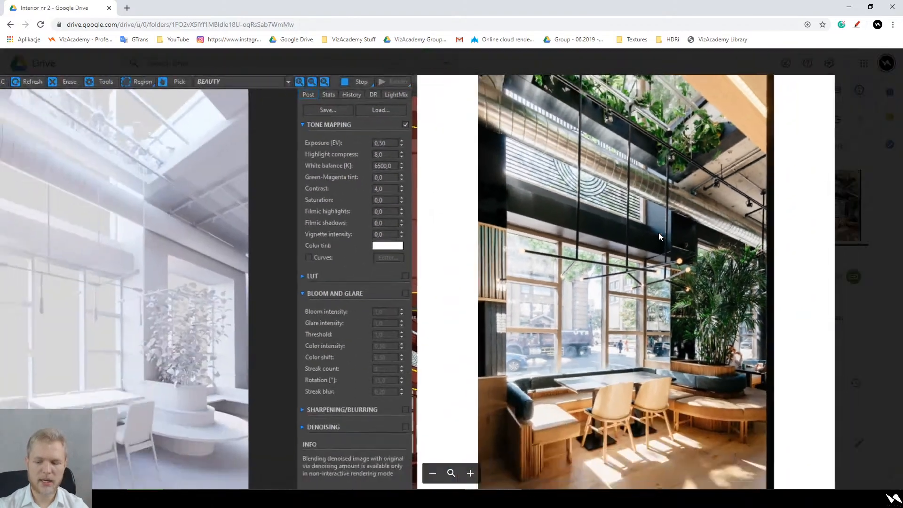
scroll(658, 232, down, 1)
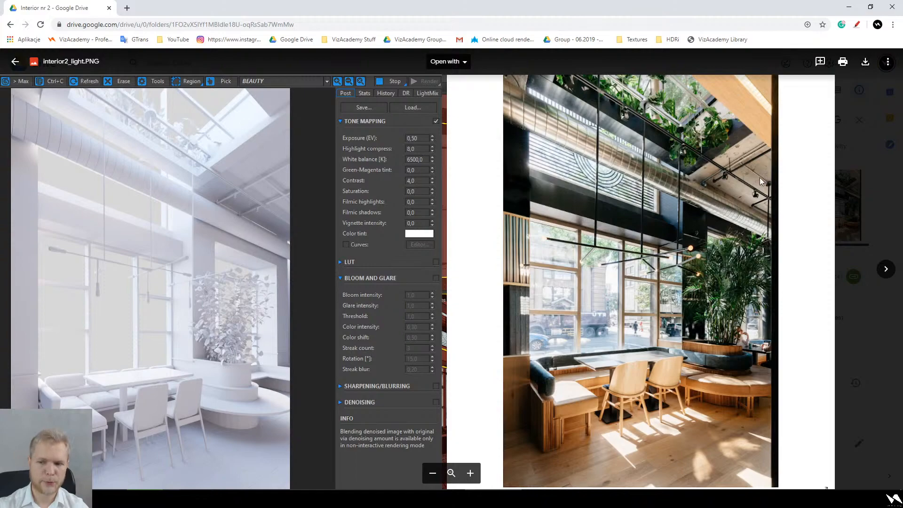
key(Escape)
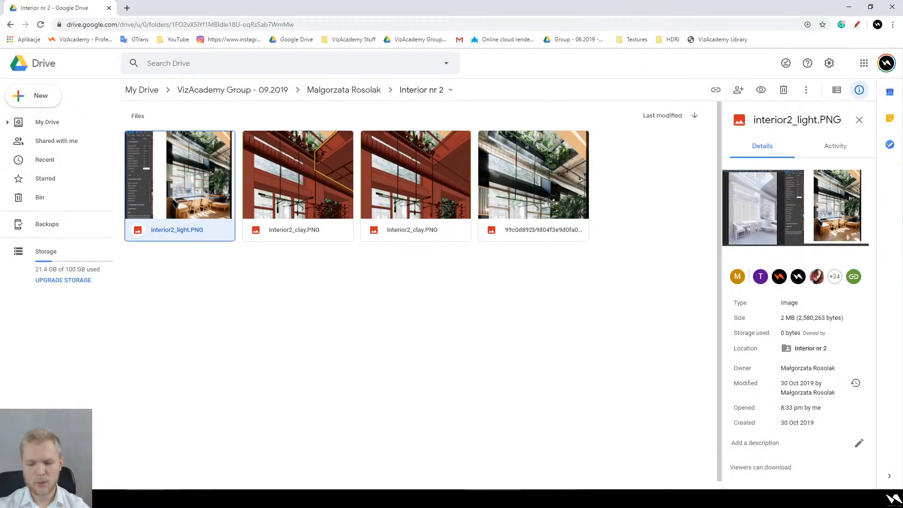
- Check the corrected render in Photoshop, and return to Drive to open the reference JPG in Interior nr 2
key(alt+Tab)
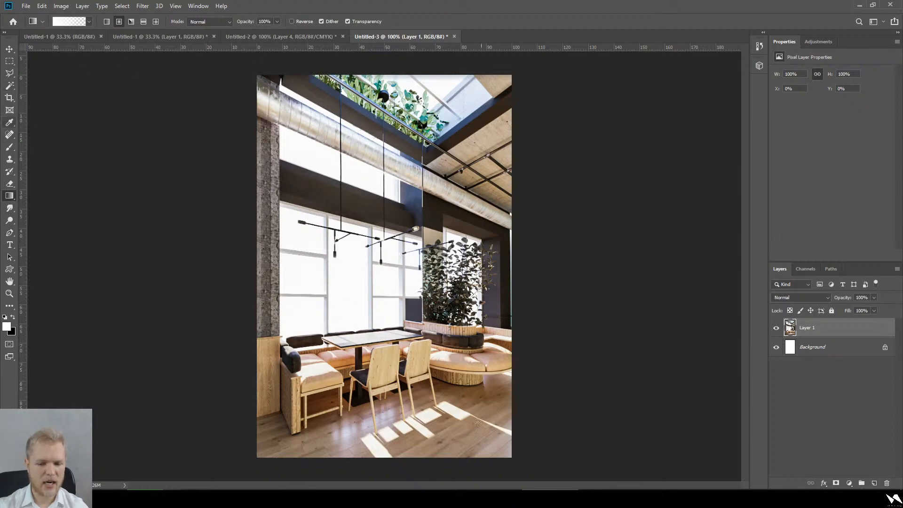
mouse_move(383, 497)
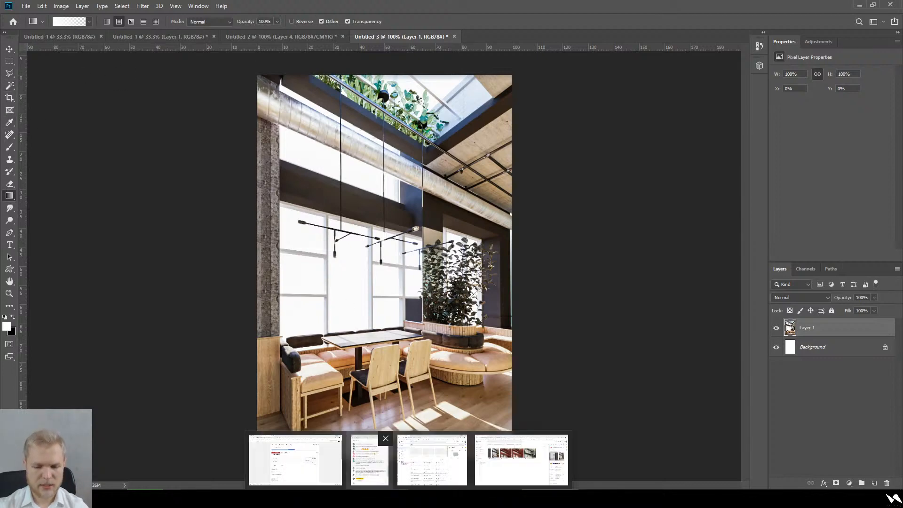
click(514, 479)
double_click(554, 151)
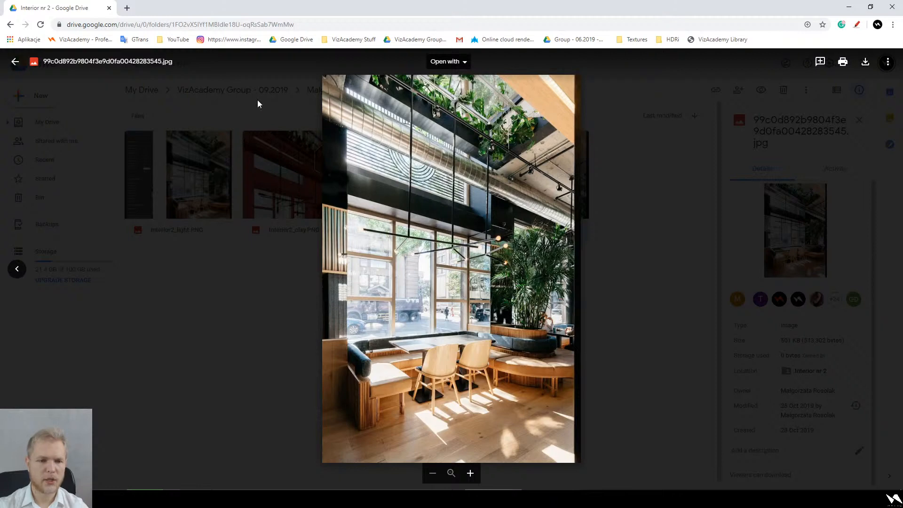
- Mark the reference photo's ceiling and hanging lamp area with a red pen circle and arrow, and close the preview
click(856, 25)
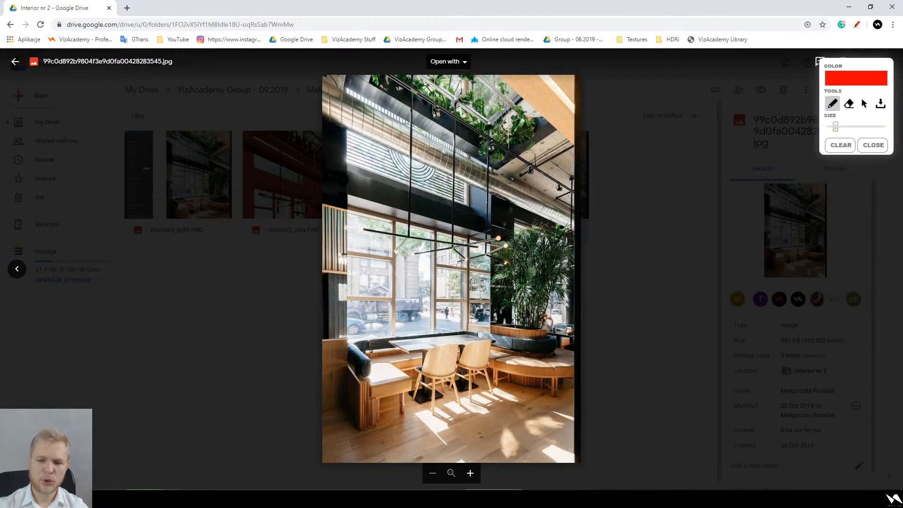
mouse_move(510, 276)
mouse_down()
mouse_move(442, 92)
mouse_move(541, 271)
mouse_up()
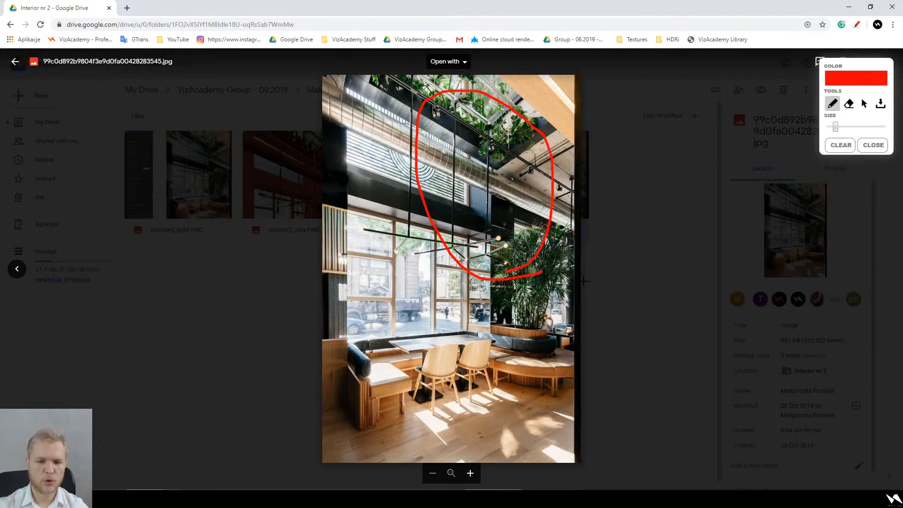
drag(450, 218, 413, 241)
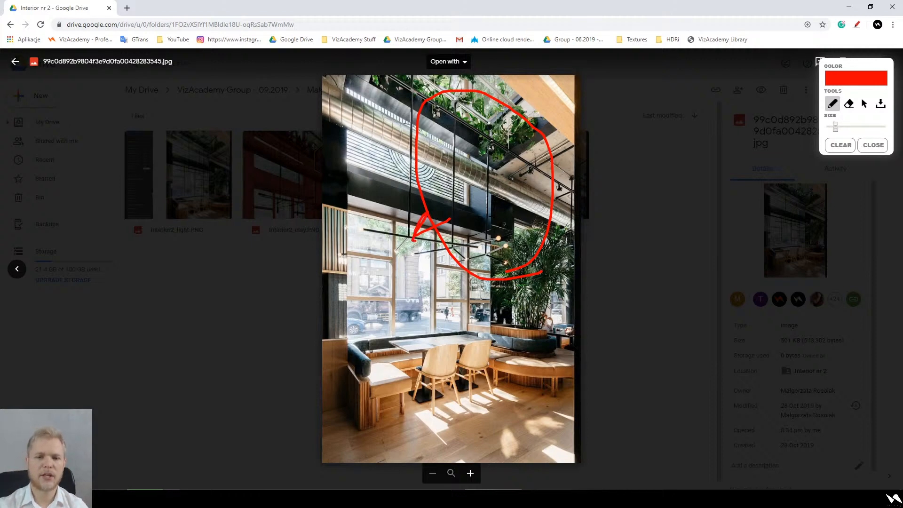
key(Escape)
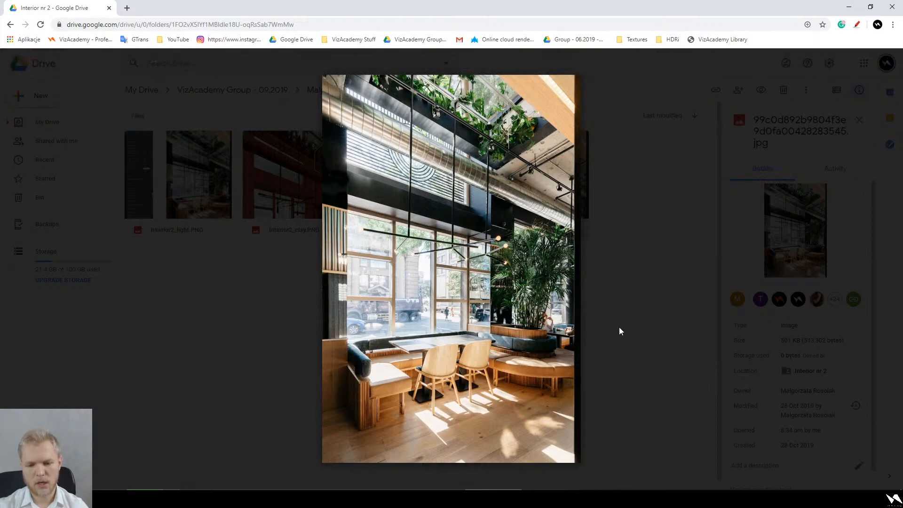
click(629, 333)
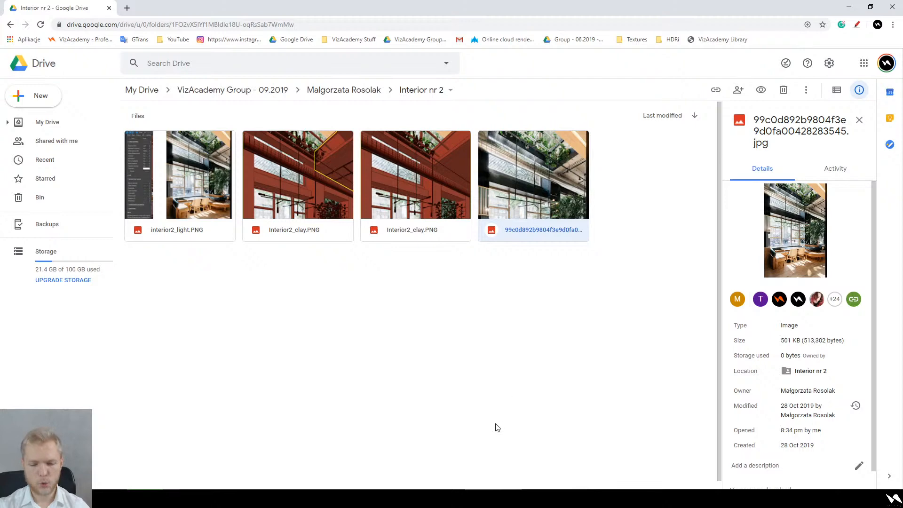
- Restore the Drive window to a smaller size and bring up the YouTube live chat beside it
drag(611, 4, 381, 4)
click(306, 498)
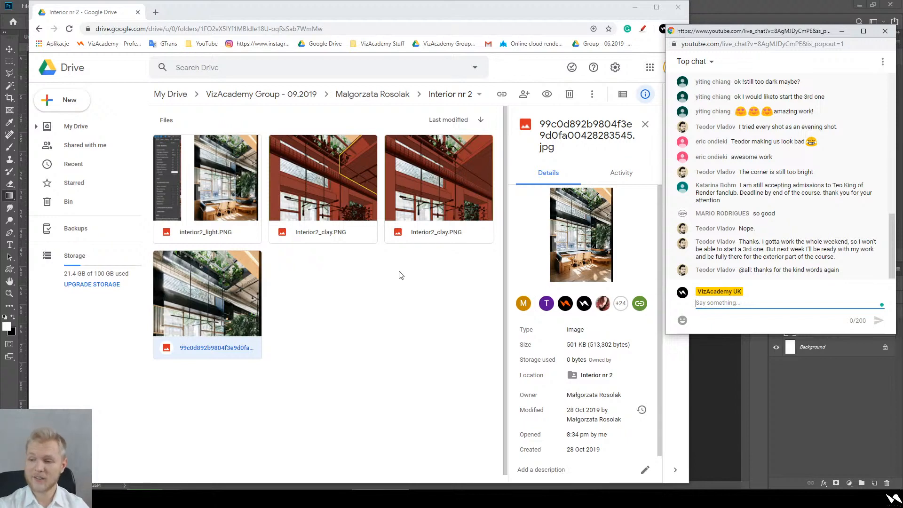
click(396, 290)
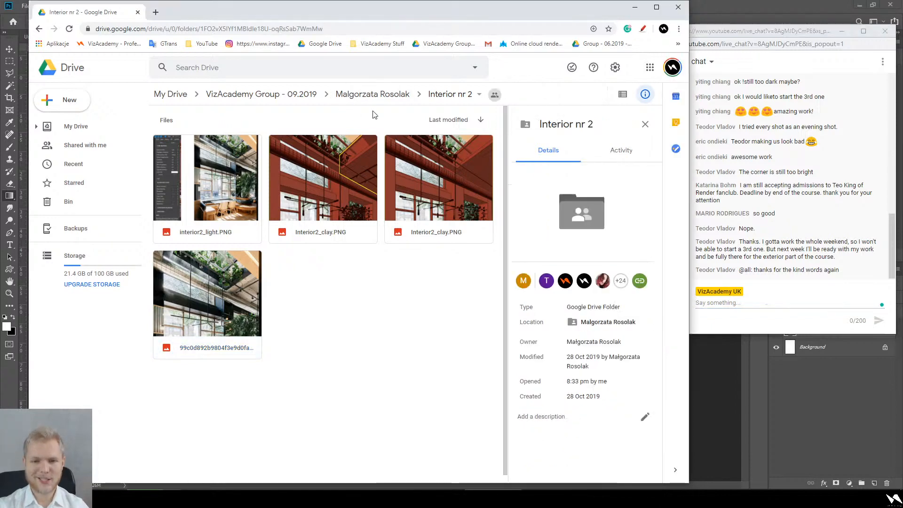
- Go back to the VizAcademy Group - 09.2019 folder and look into the next student's Homework_11 folder
click(357, 100)
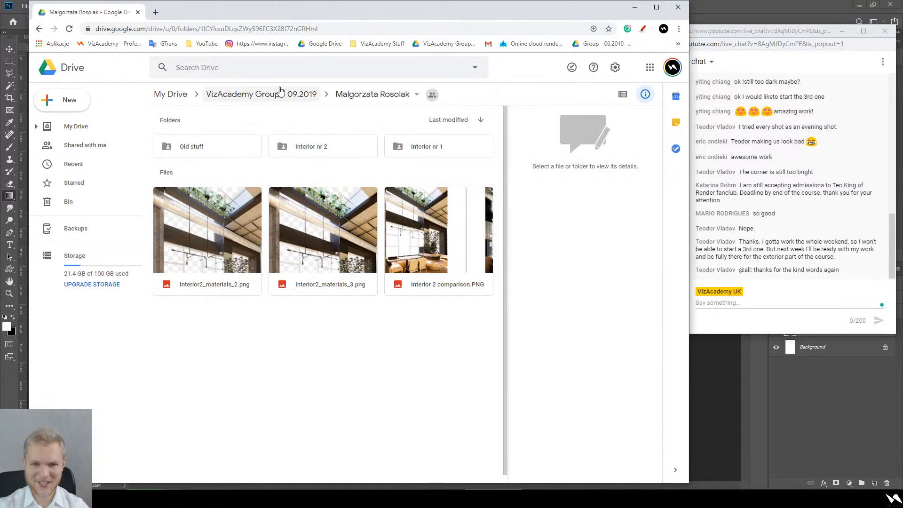
click(451, 43)
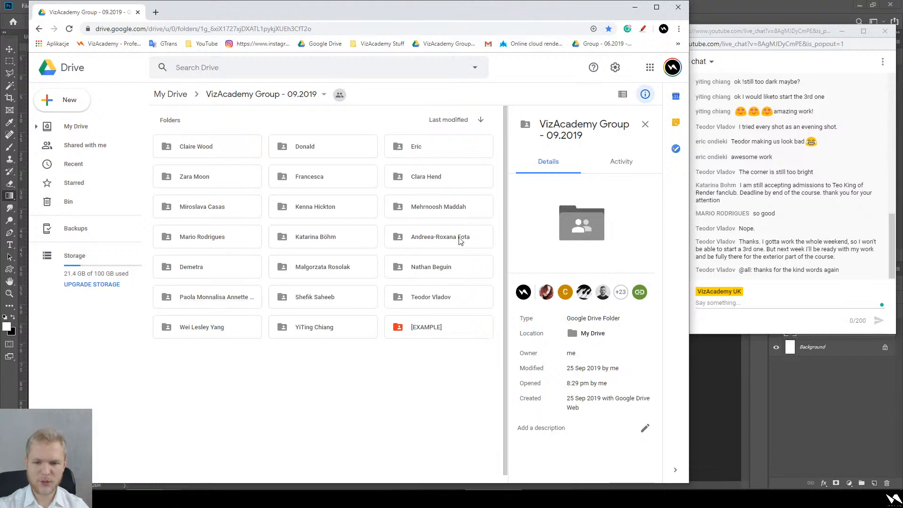
double_click(221, 267)
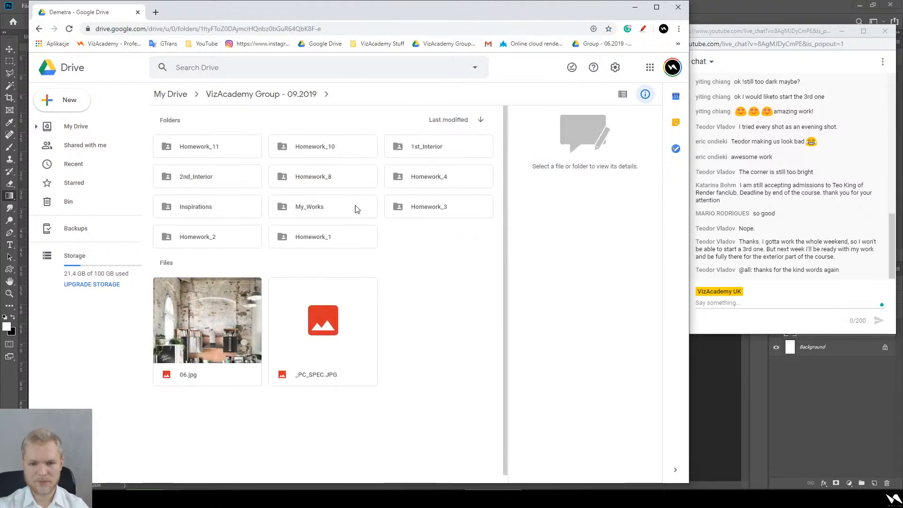
double_click(221, 152)
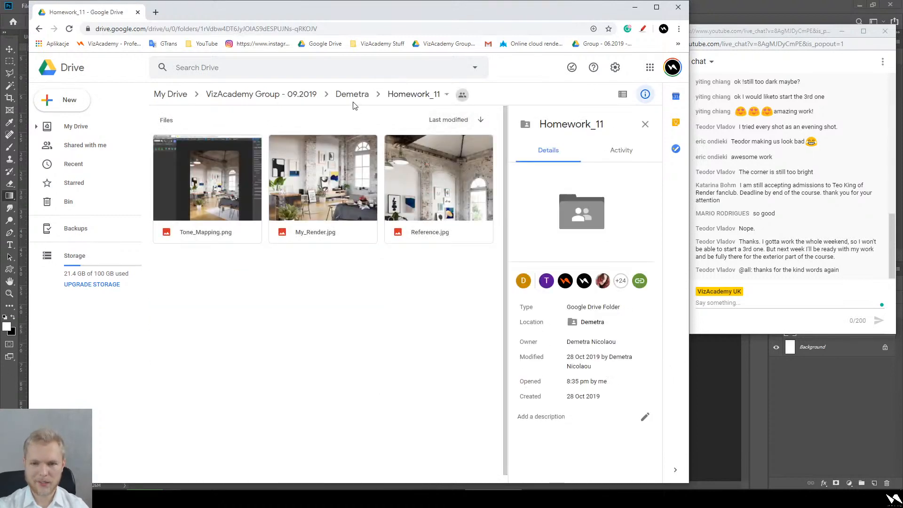
- Return to the group folder, open the student folder containing 1_new_render.jpg and view the old_render+inspi comparison
click(447, 46)
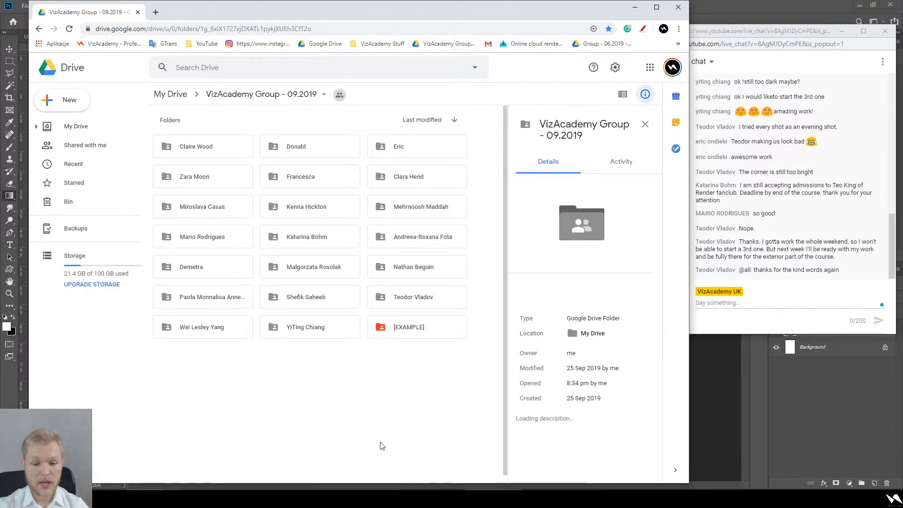
double_click(467, 241)
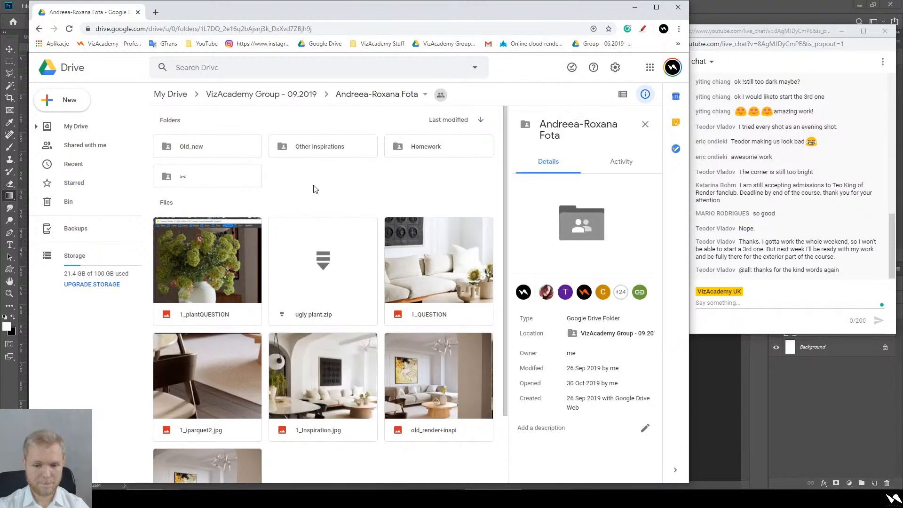
scroll(314, 191, down, 2)
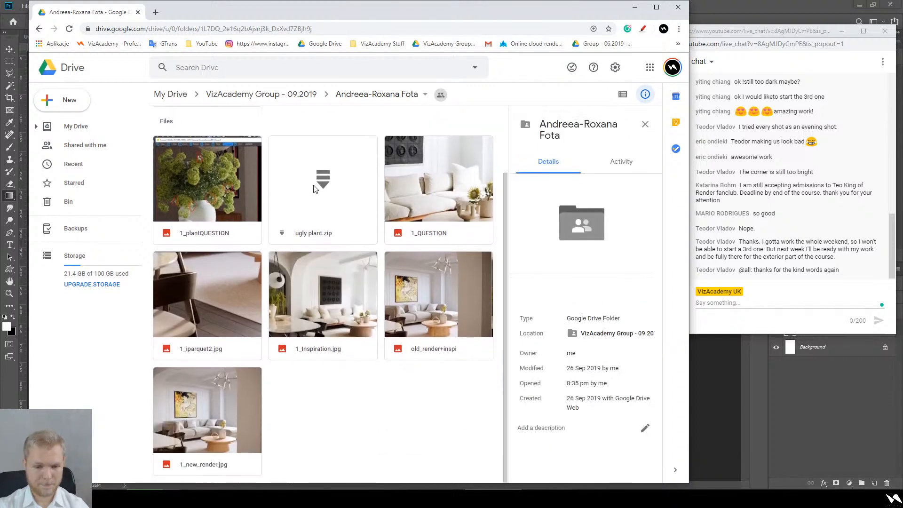
click(217, 399)
click(440, 308)
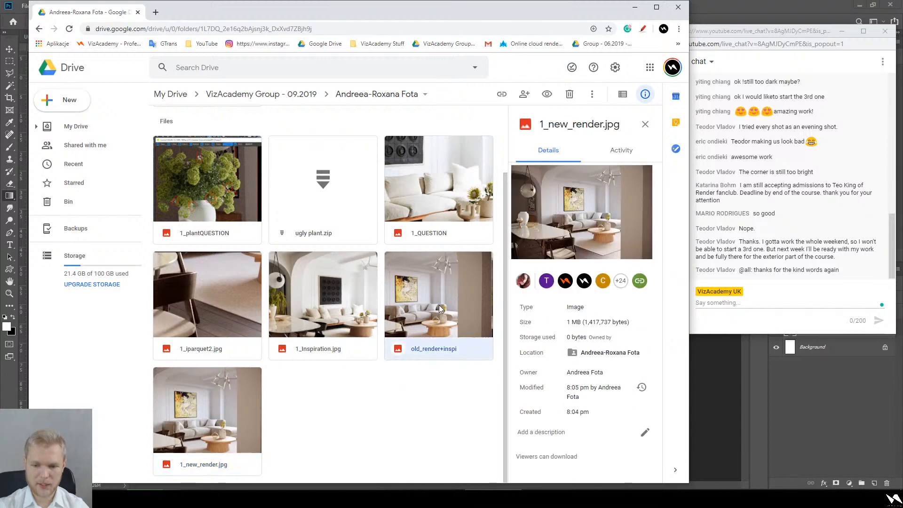
double_click(439, 305)
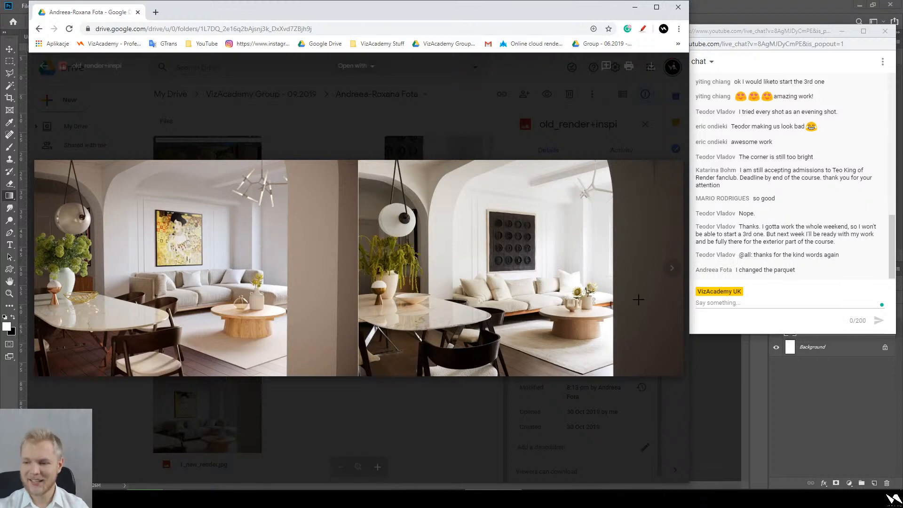
- Close the comparison image, view 1_Inspiration.jpg, and return to the student's file list
key(Escape)
double_click(316, 293)
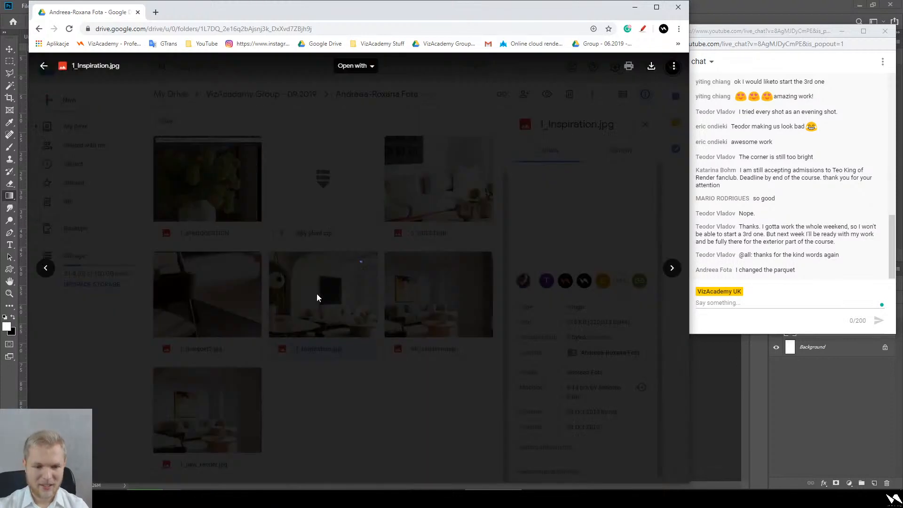
key(Escape)
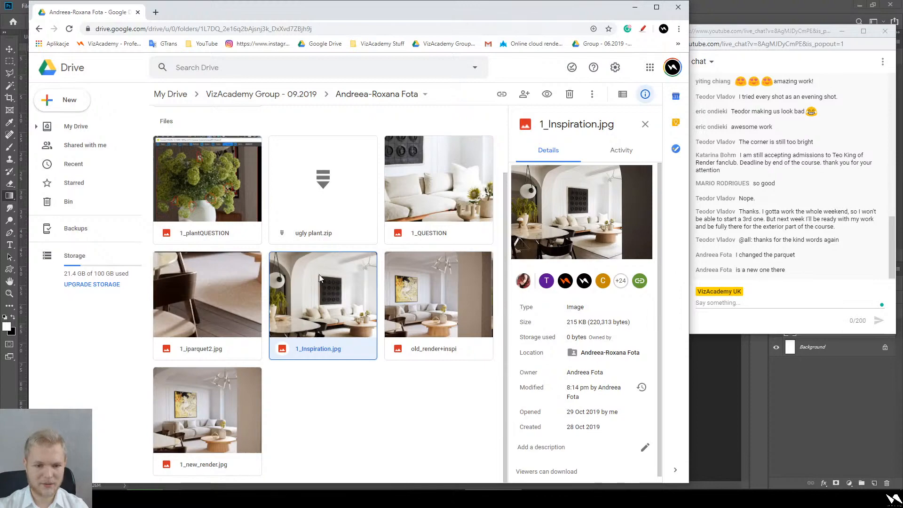
scroll(204, 426, up, 1)
scroll(202, 419, down, 1)
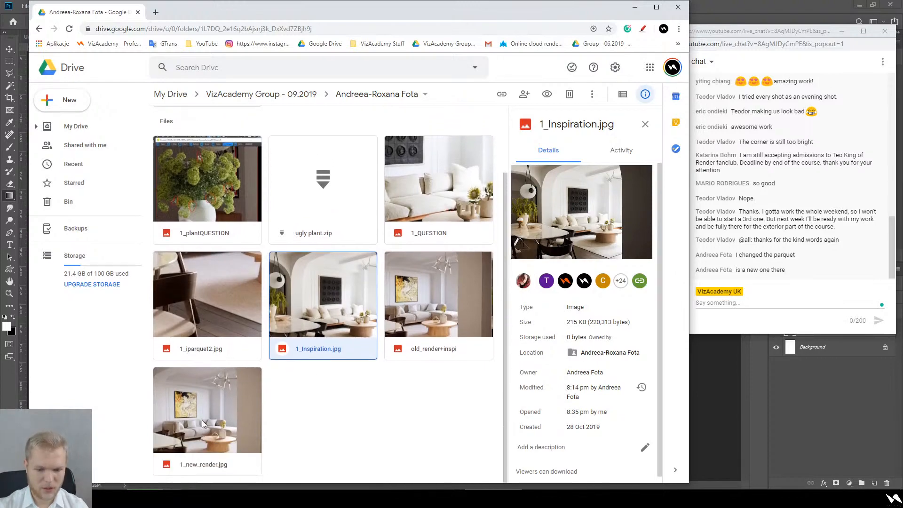
- Open 1_new_render.jpg and examine the parquet, the dining chairs and the round coffee table up close
double_click(201, 419)
scroll(301, 425, up, 5)
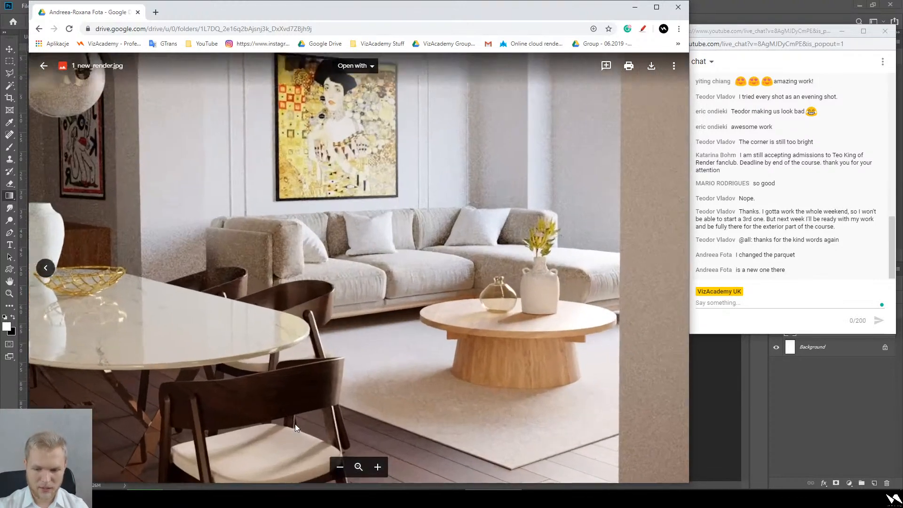
scroll(433, 368, down, 4)
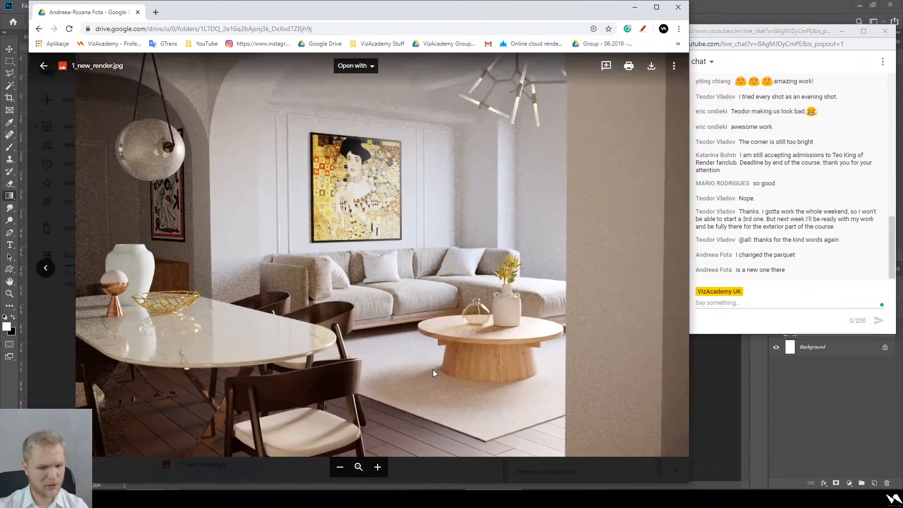
scroll(433, 369, down, 1)
scroll(432, 369, down, 1)
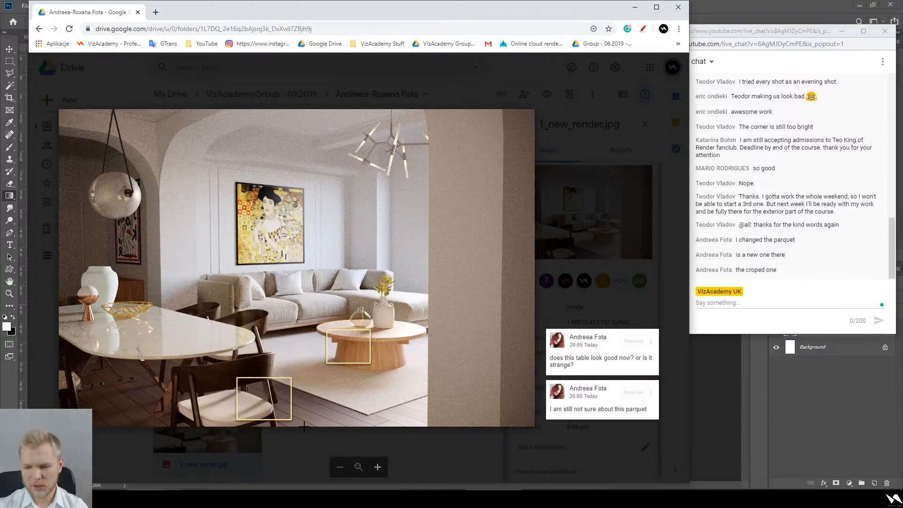
ctrl+scroll(278, 420, up, 5)
drag(534, 440, 492, 364)
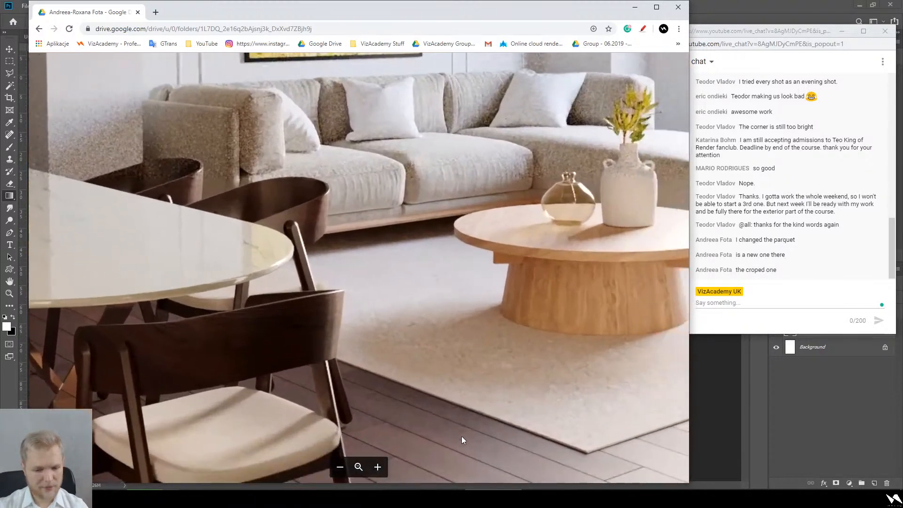
ctrl+scroll(450, 444, down, 5)
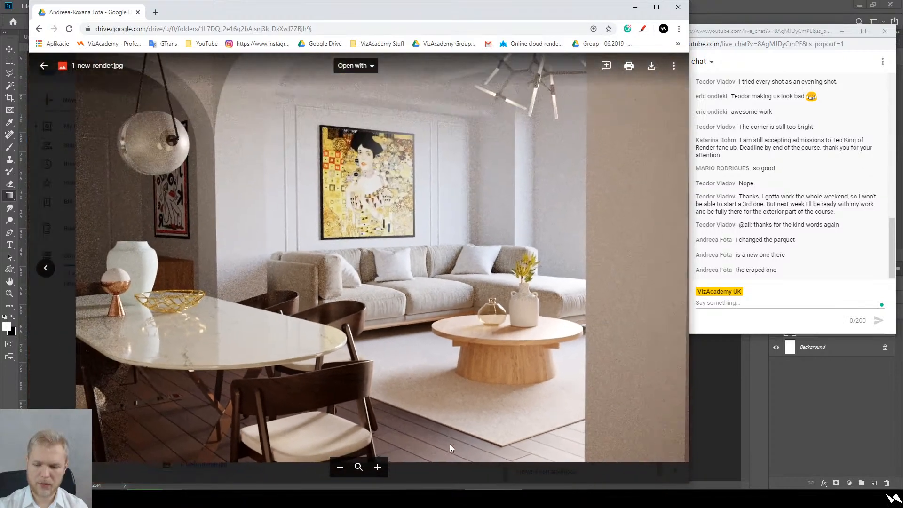
ctrl+scroll(450, 443, down, 1)
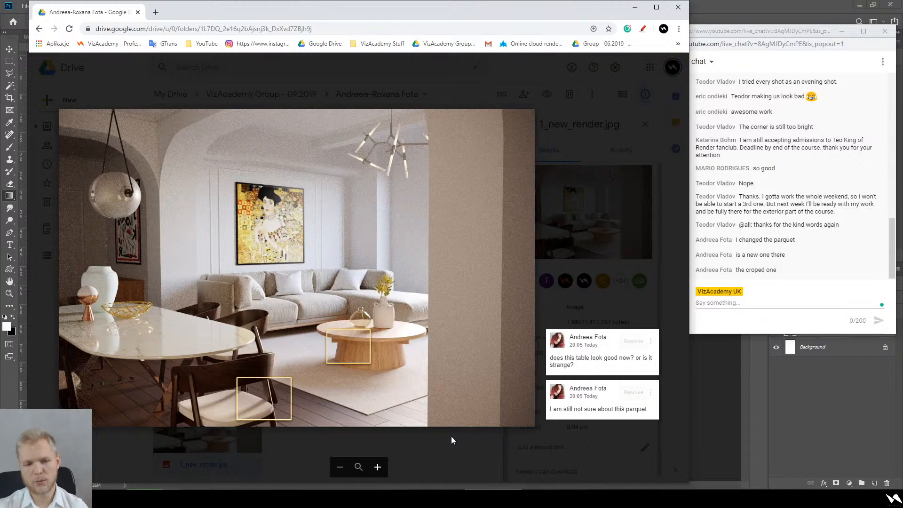
- Outline the pendant lamp, the ceiling chandelier and the dining table decor as comment areas, and discard the empty comments
drag(88, 164, 149, 224)
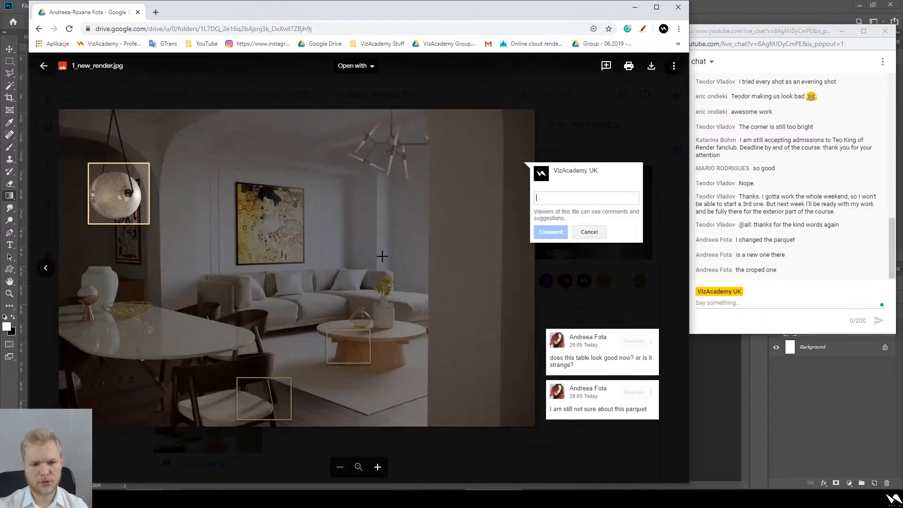
drag(357, 179, 435, 127)
click(422, 294)
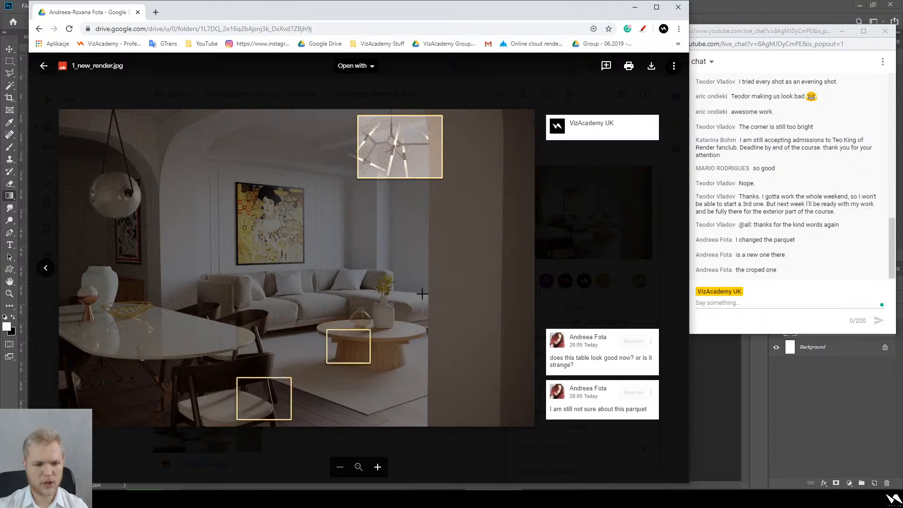
drag(157, 290, 78, 329)
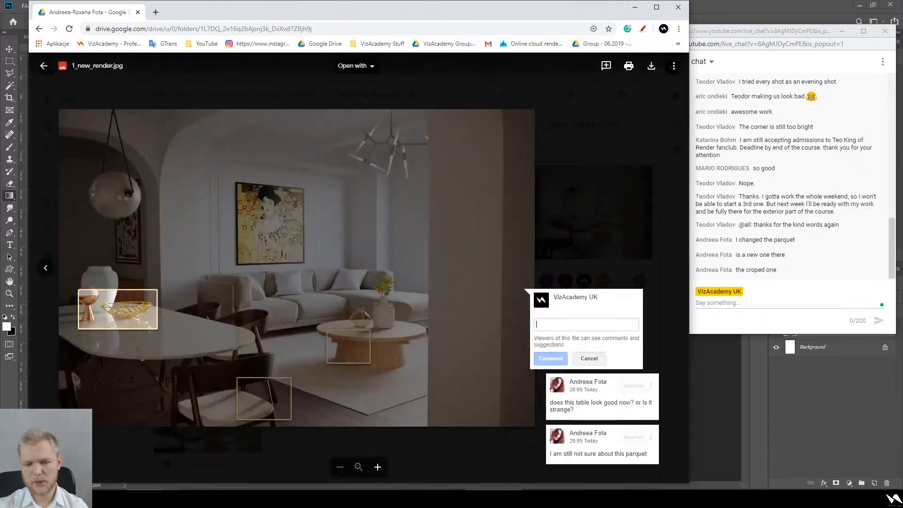
click(221, 343)
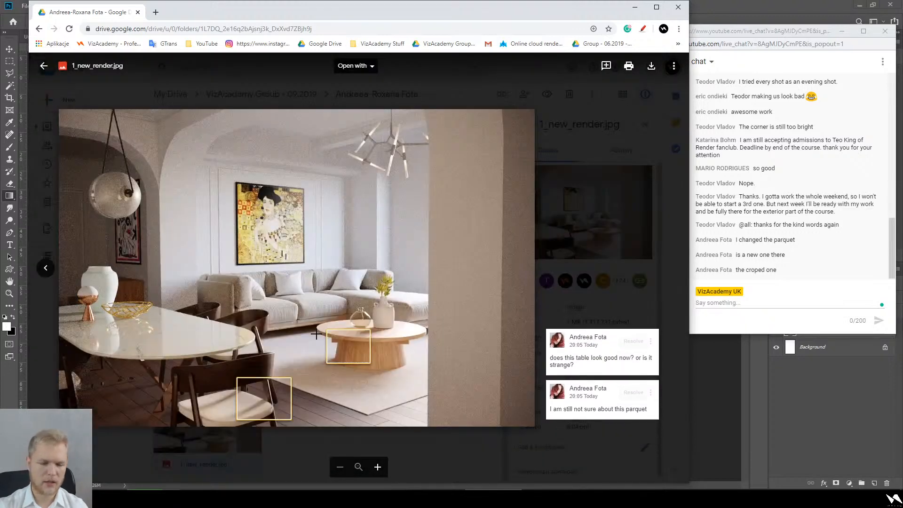
- Return to the VizAcademy Group - 09.2019 folder, open the next student's HOMEWORK_INSPIRATION2 folder, and widen the browser window
click(591, 260)
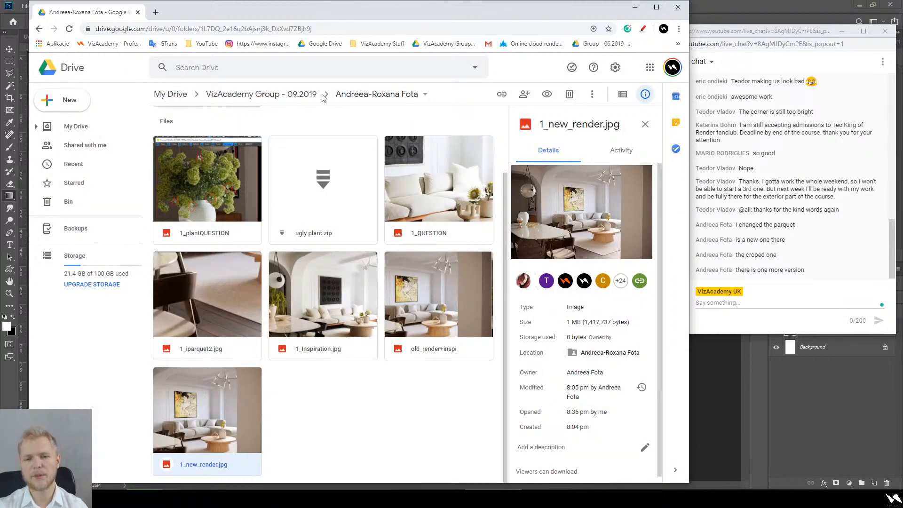
click(293, 96)
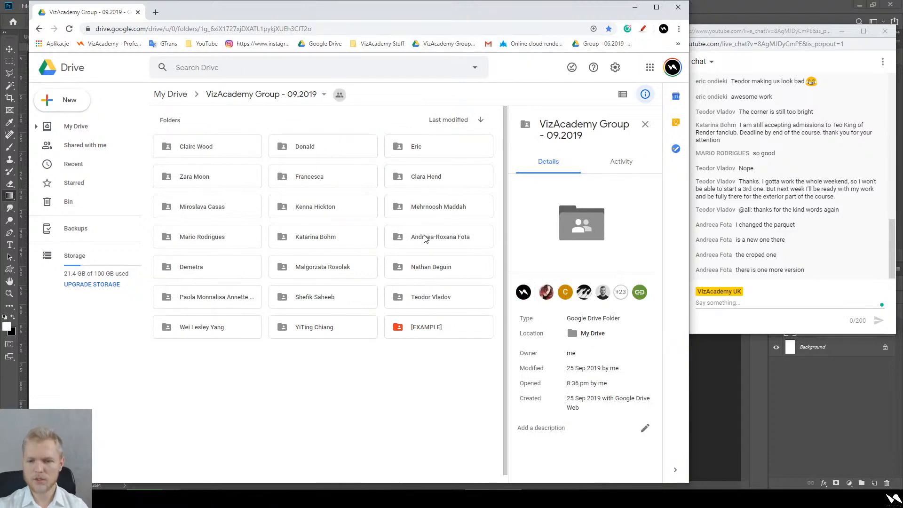
double_click(333, 238)
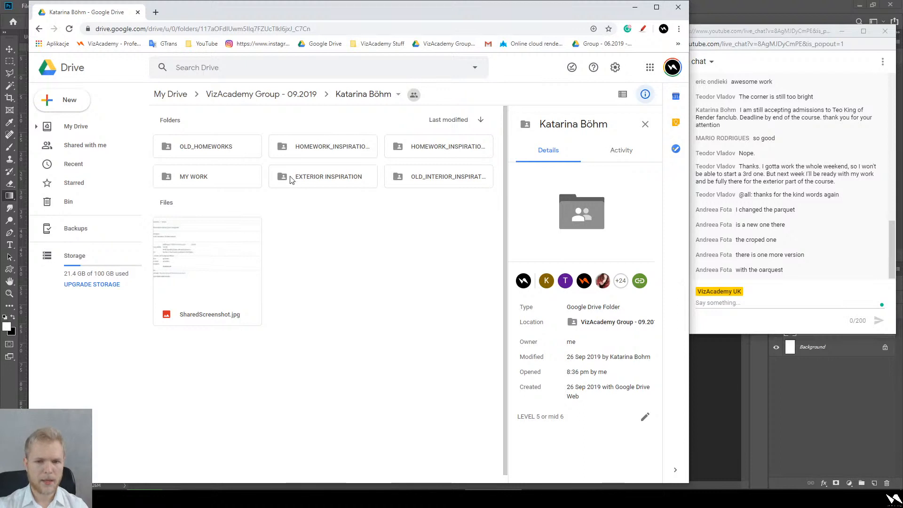
click(332, 149)
double_click(332, 150)
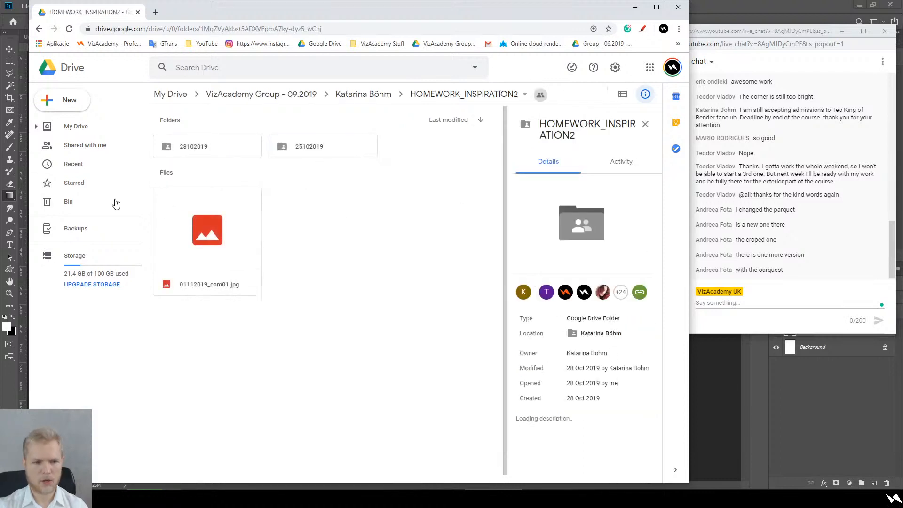
drag(25, 191, 1, 203)
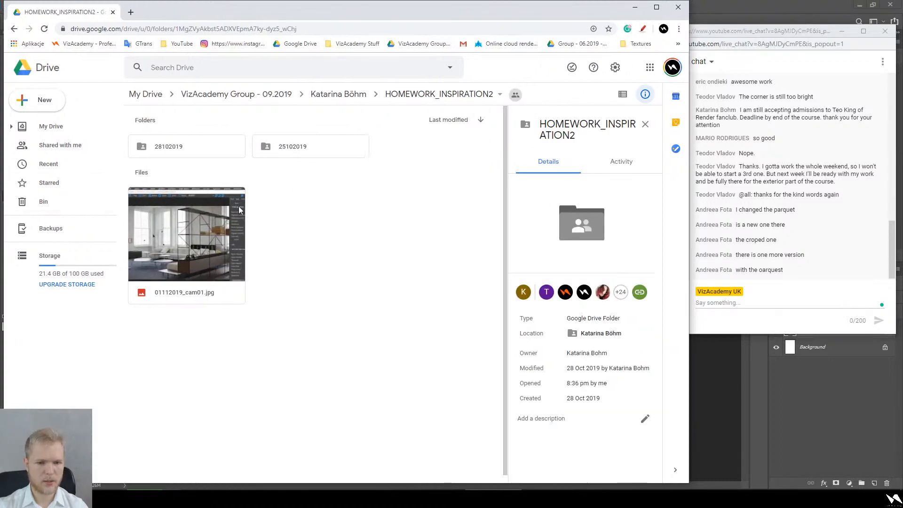
- Open 01112019_cam01.jpg and examine the blue carpet and the low tables in the render
double_click(198, 236)
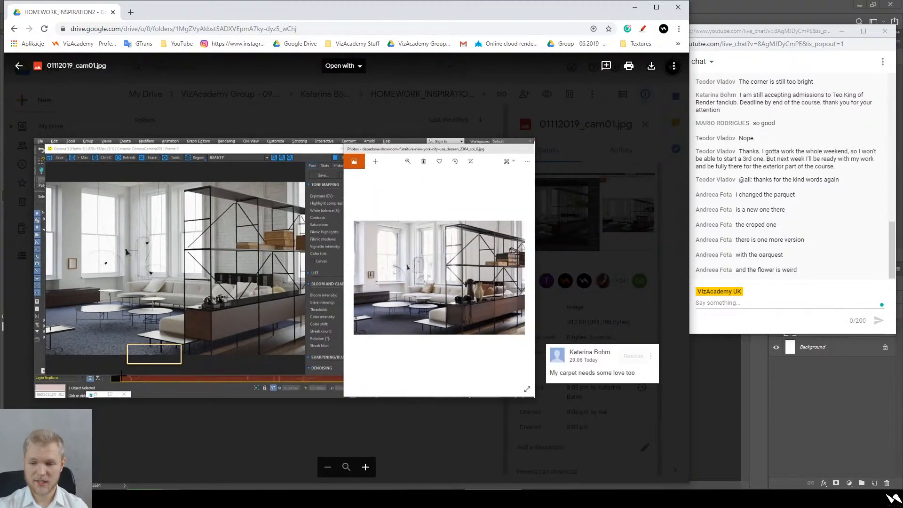
scroll(136, 375, up, 4)
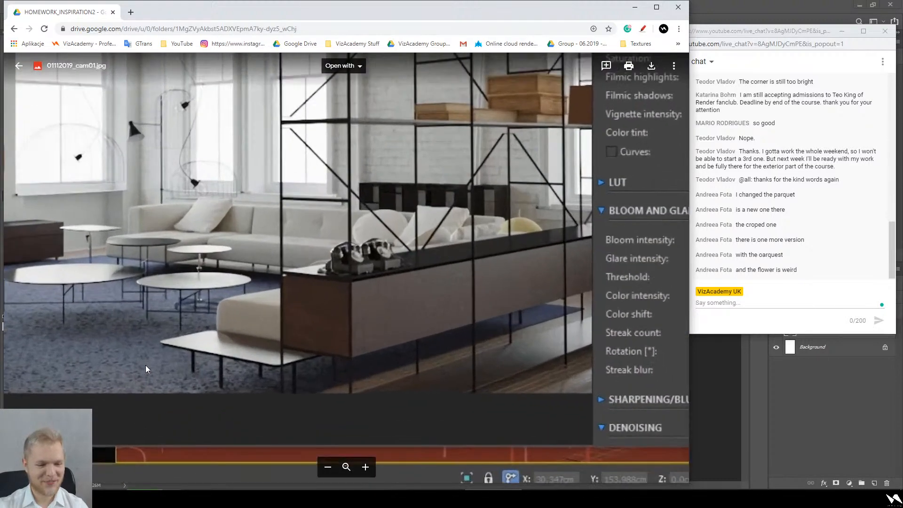
drag(249, 366, 362, 343)
scroll(336, 316, down, 1)
scroll(336, 316, down, 3)
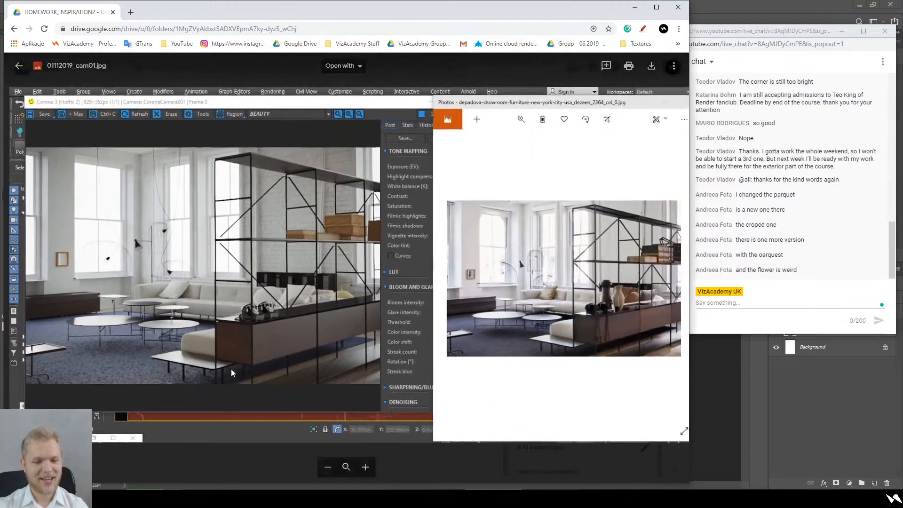
scroll(125, 379, up, 4)
drag(131, 323, 203, 401)
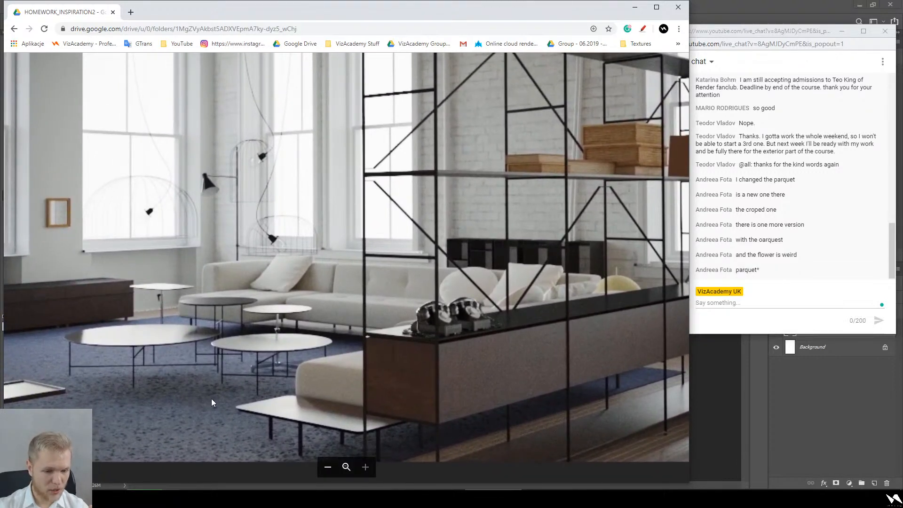
scroll(212, 403, down, 5)
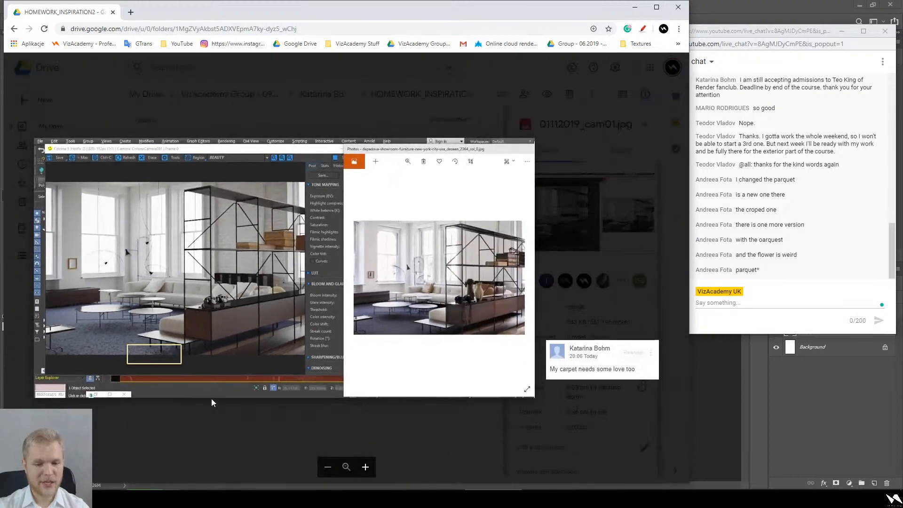
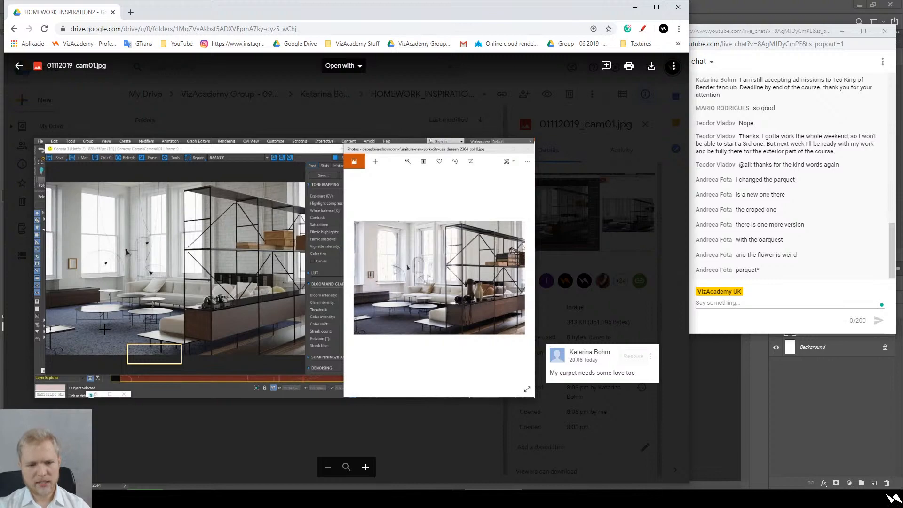
- Compare the render's carpet, furniture and shelving with the reference photo beside it, and close the preview
scroll(105, 329, up, 3)
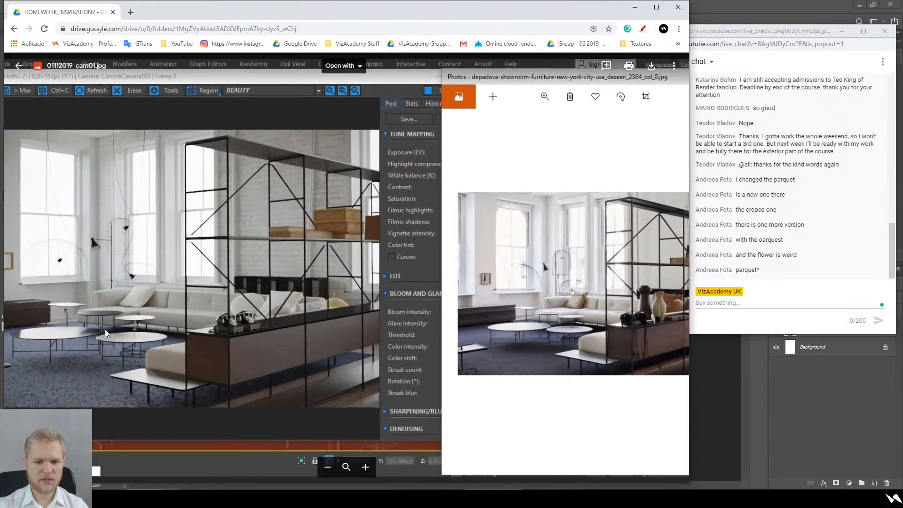
scroll(215, 359, down, 3)
scroll(215, 360, up, 5)
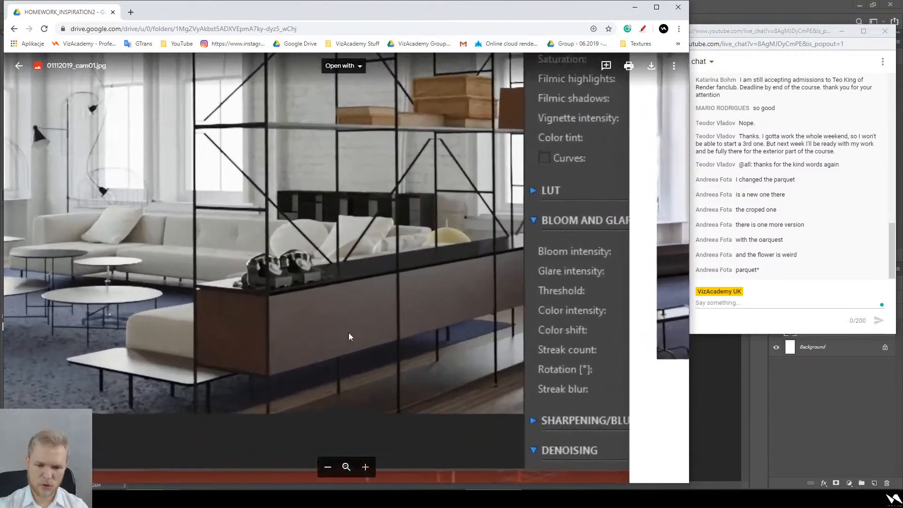
middle_drag(446, 307, 478, 302)
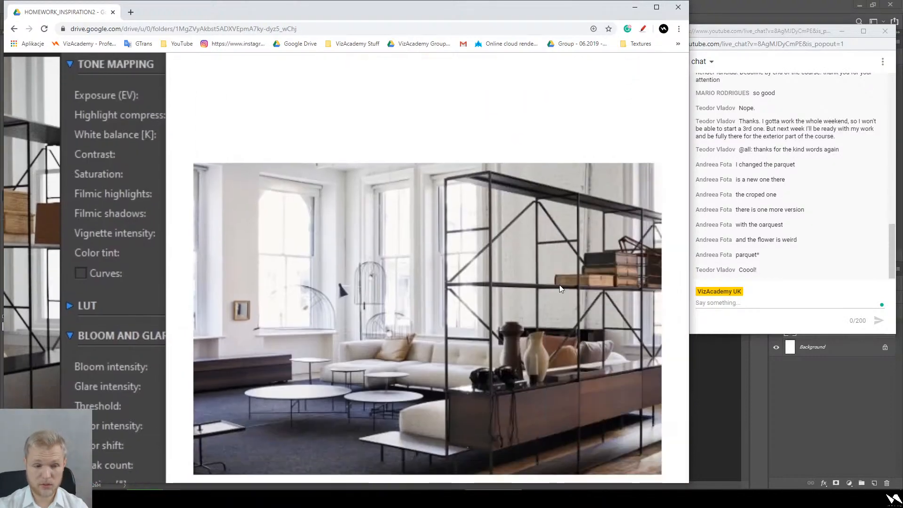
drag(188, 251, 498, 265)
drag(334, 286, 429, 224)
drag(68, 243, 346, 190)
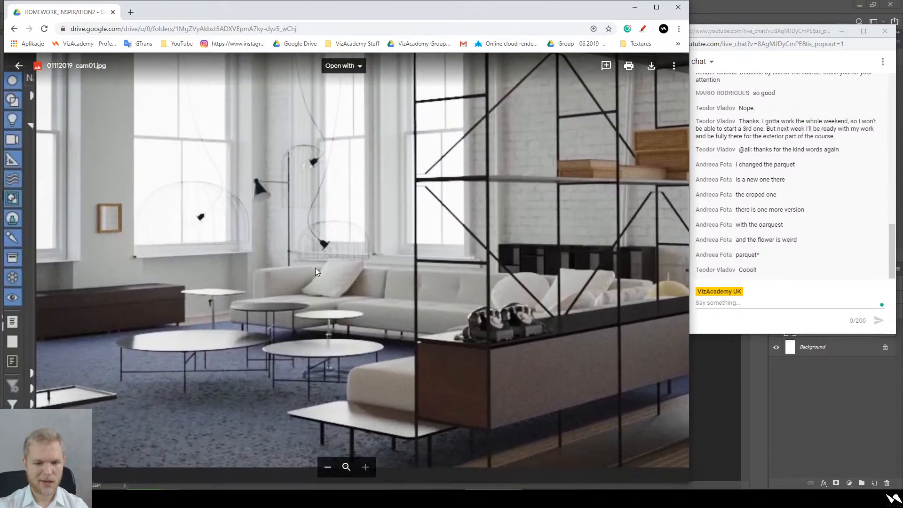
scroll(315, 268, down, 3)
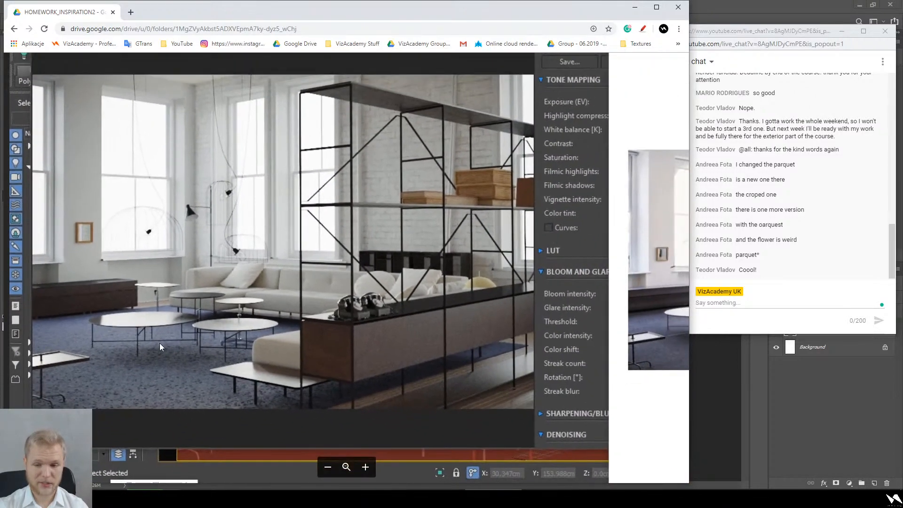
scroll(160, 347, down, 4)
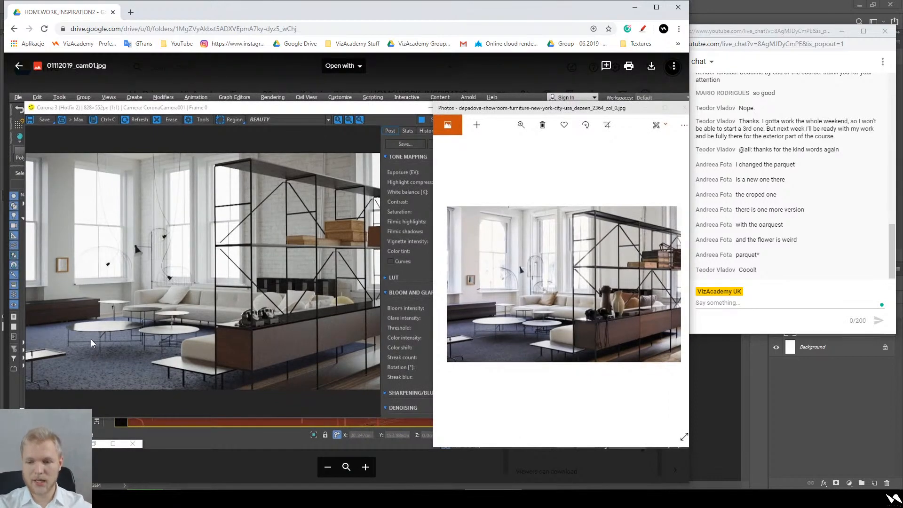
scroll(117, 335, down, 3)
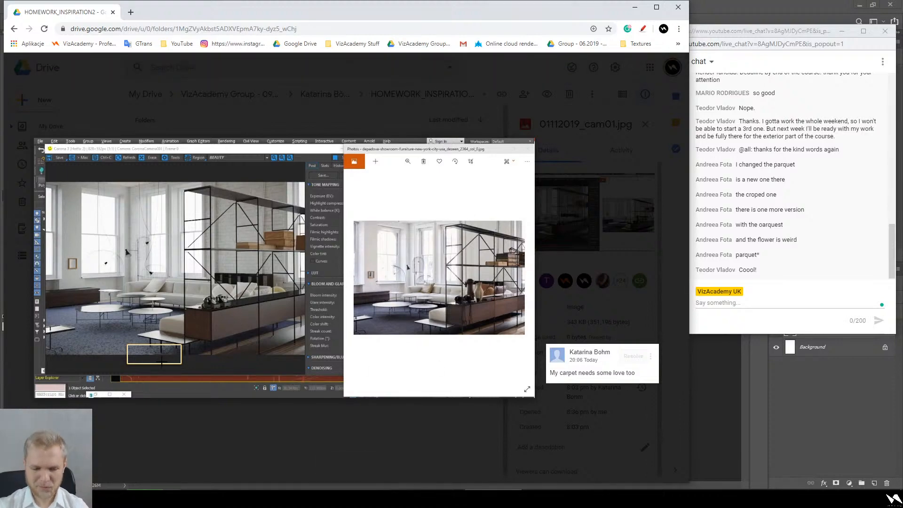
scroll(151, 371, up, 3)
key(Escape)
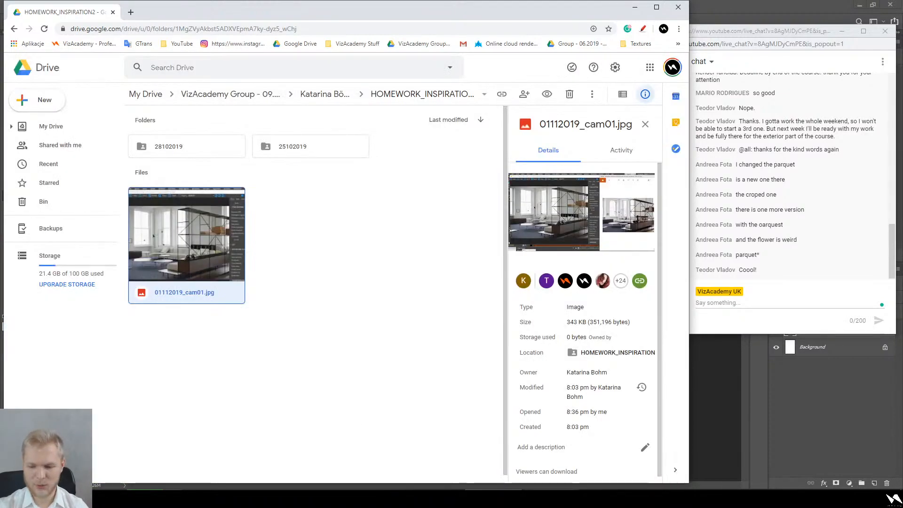
- Switch to 3ds Max and delete all objects in the open teapot scene
click(627, 499)
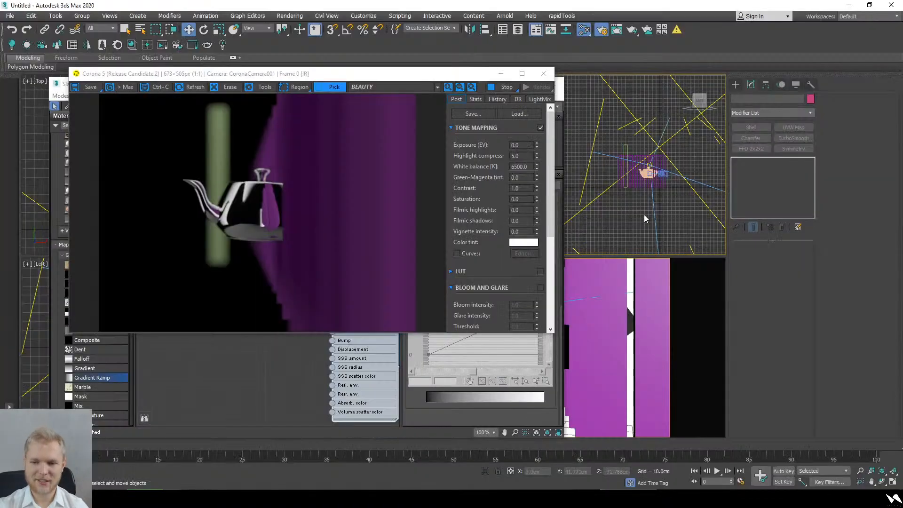
alt+middle_drag(644, 214, 670, 210)
key(ctrl+a)
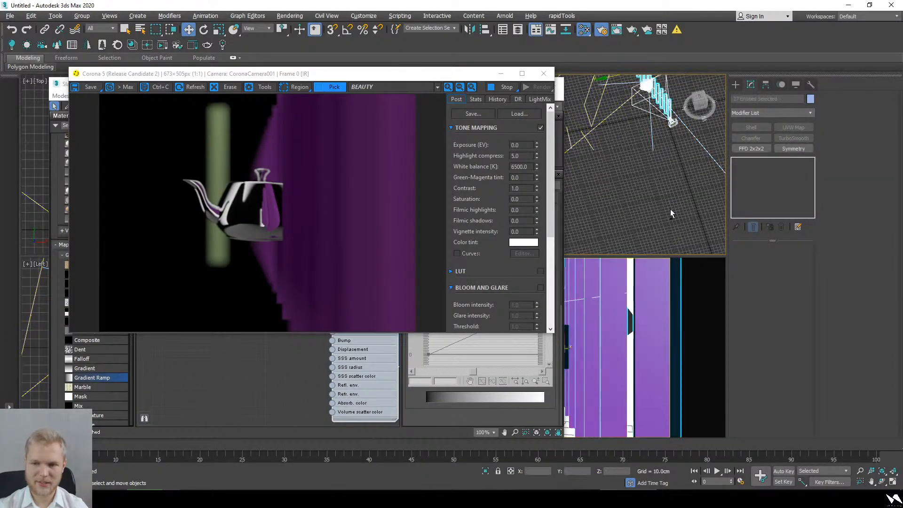
key(Delete)
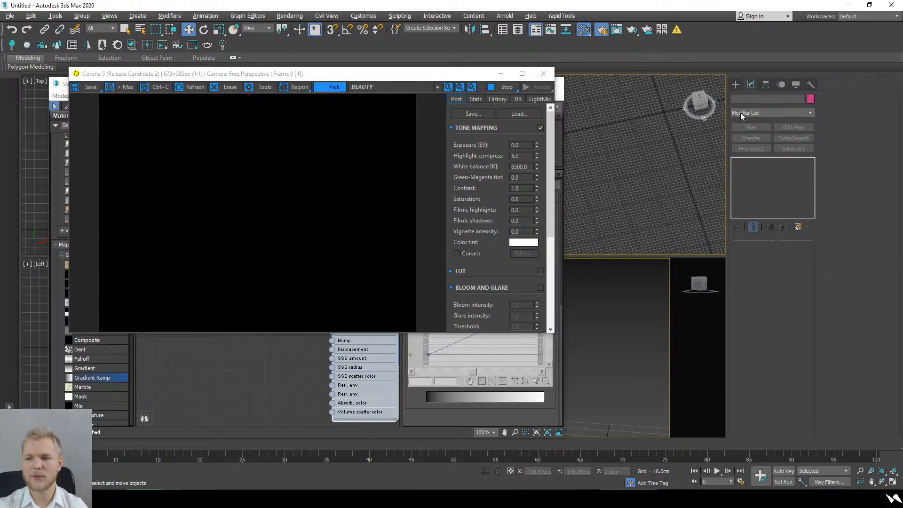
- Draw a plane about 123 by 63 cm in the empty scene and place a copy beside it
click(735, 85)
click(736, 99)
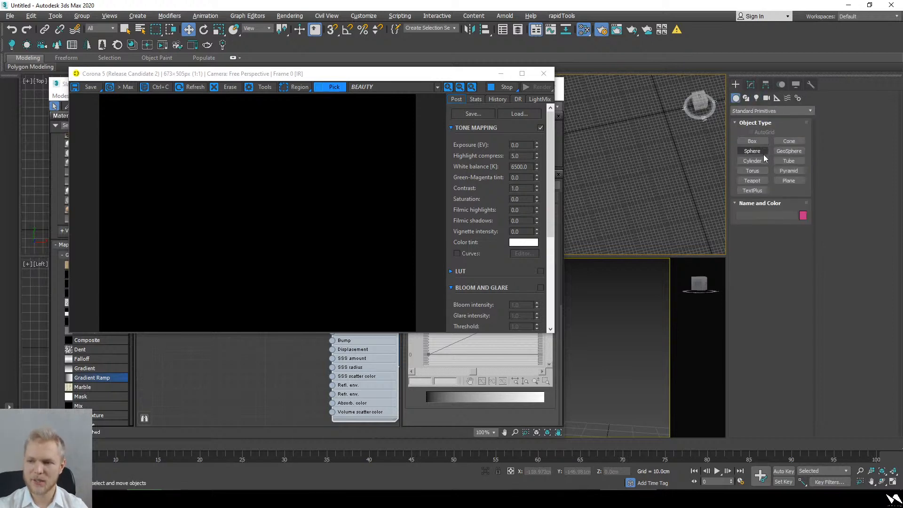
click(788, 180)
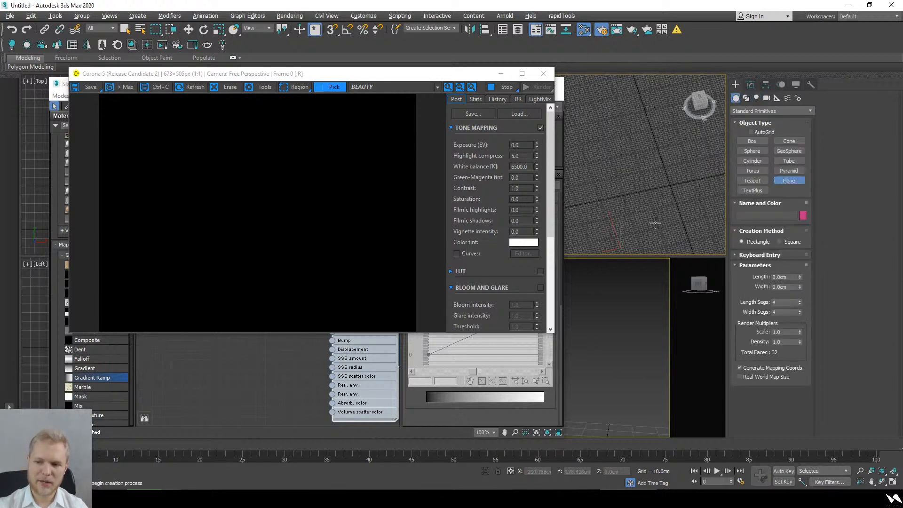
mouse_move(655, 223)
mouse_down()
mouse_move(700, 164)
mouse_move(687, 160)
mouse_move(682, 198)
mouse_move(654, 220)
mouse_up()
key(w)
key(z)
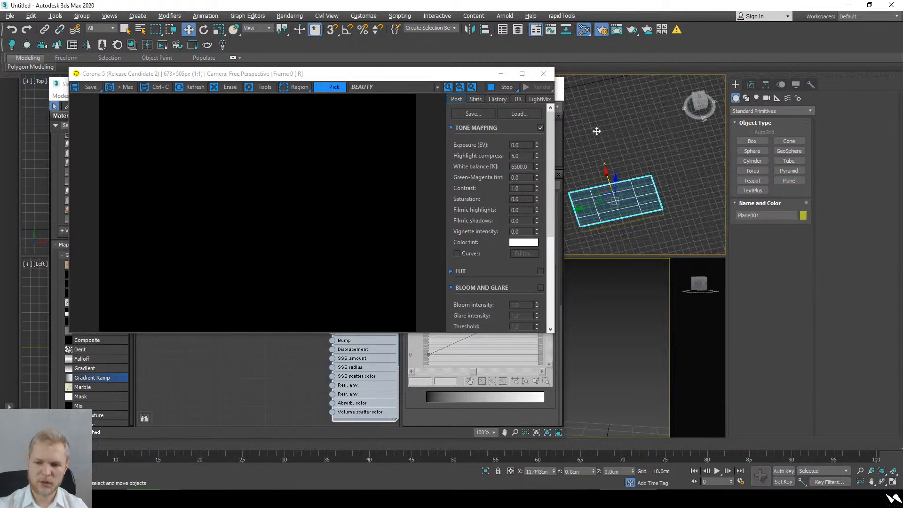
shift+drag(596, 132, 589, 112)
click(451, 288)
alt+middle_drag(671, 228, 671, 217)
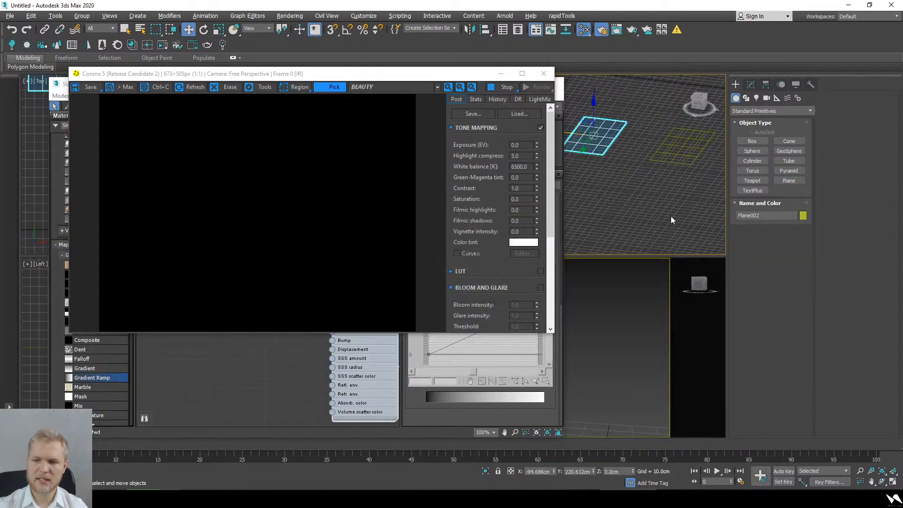
- Add a UVW Map modifier to the original plane and to its copy
click(681, 145)
click(750, 85)
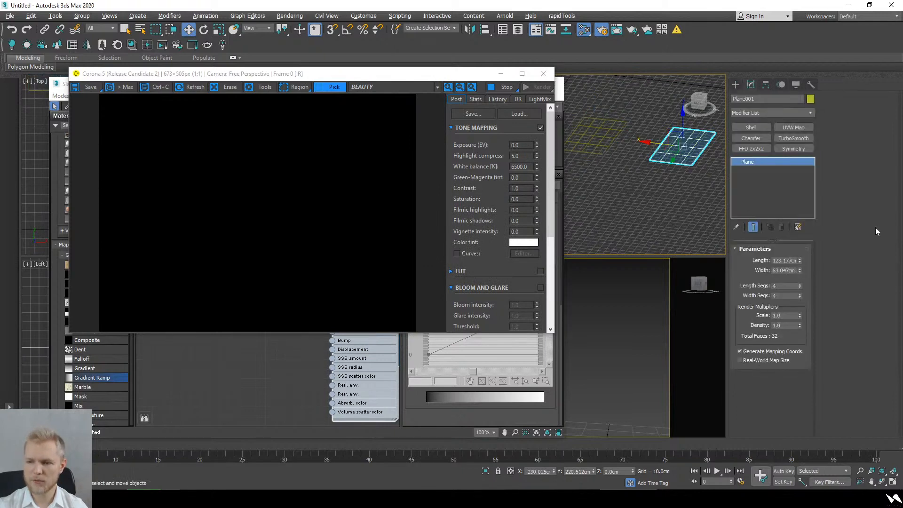
click(790, 127)
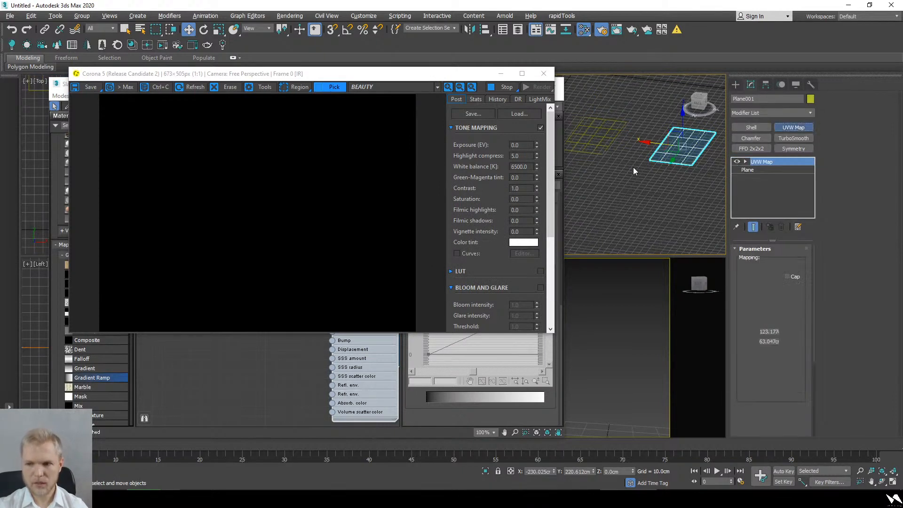
click(585, 156)
click(810, 131)
- Scale the copied plane up uniformly to several times its size and frame both planes in the perspective view
alt+middle_drag(677, 198, 650, 191)
scroll(650, 190, down, 3)
key(r)
drag(636, 173, 632, 52)
right_click(632, 52)
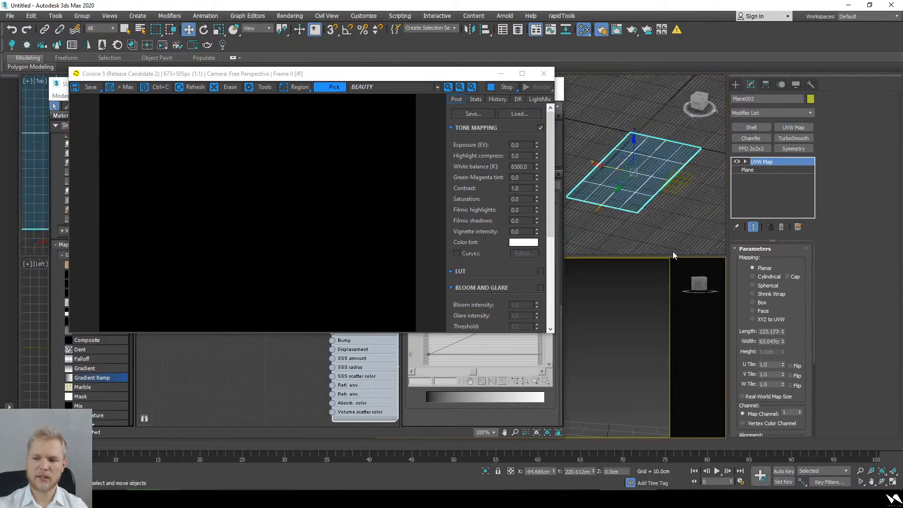
key(w)
middle_drag(639, 373, 624, 286)
alt+middle_drag(625, 286, 623, 373)
scroll(623, 369, down, 5)
alt+middle_drag(627, 381, 611, 370)
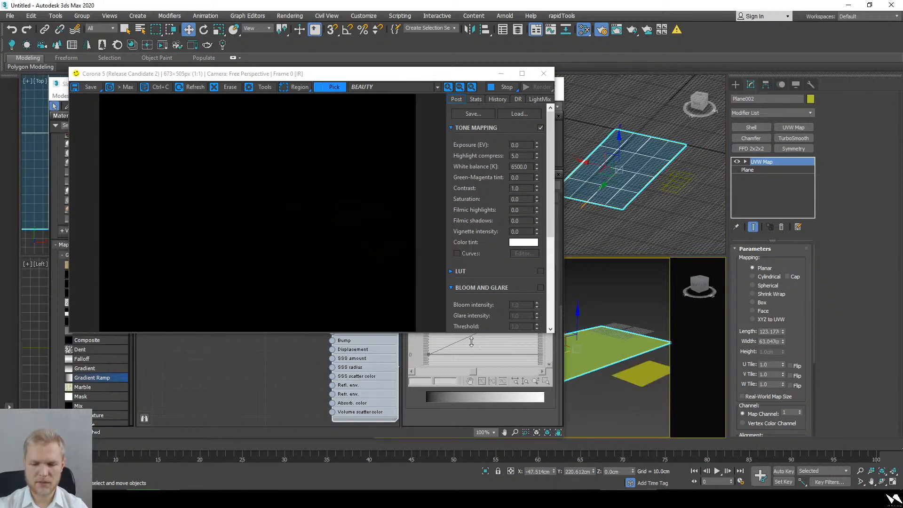
- Open the Slate Material Editor and delete the old metal material and gradient map nodes
key(m)
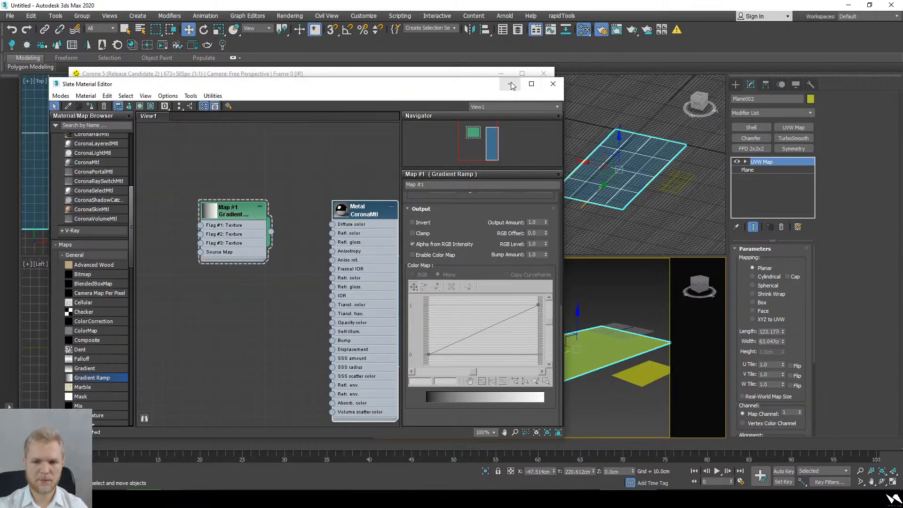
drag(366, 143, 343, 187)
key(Delete)
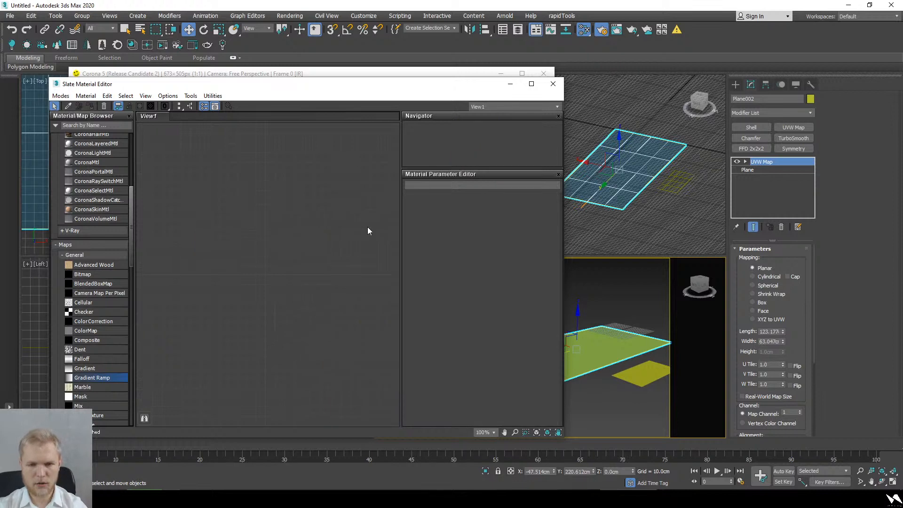
- Open the render setup and the Corona Material Library, and cancel the running production render
click(616, 30)
click(616, 30)
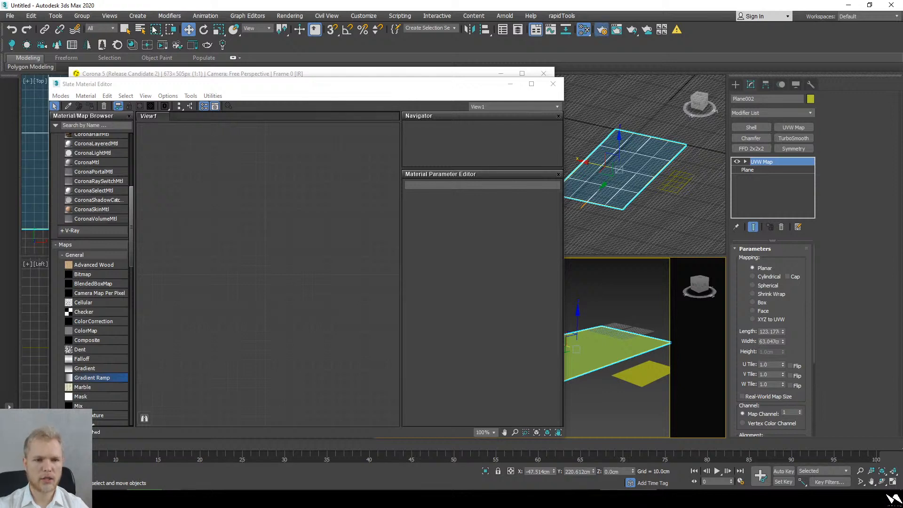
key(F10)
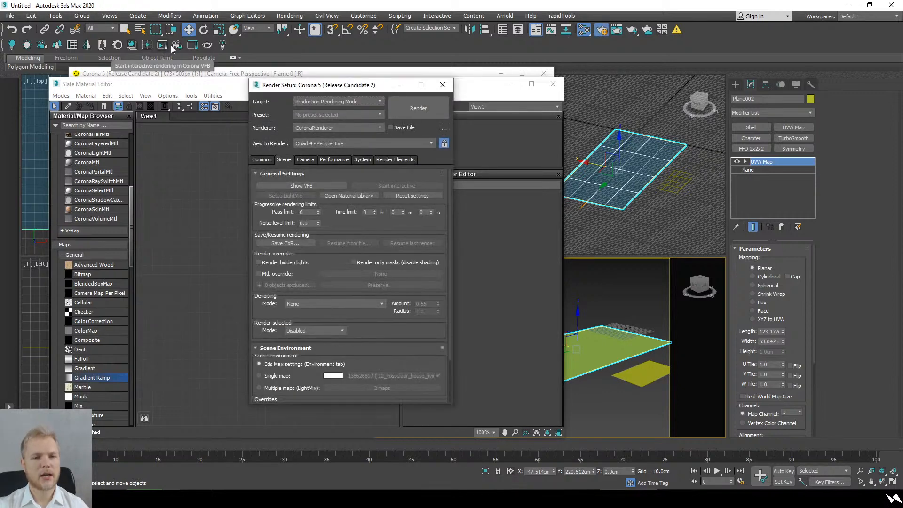
click(132, 49)
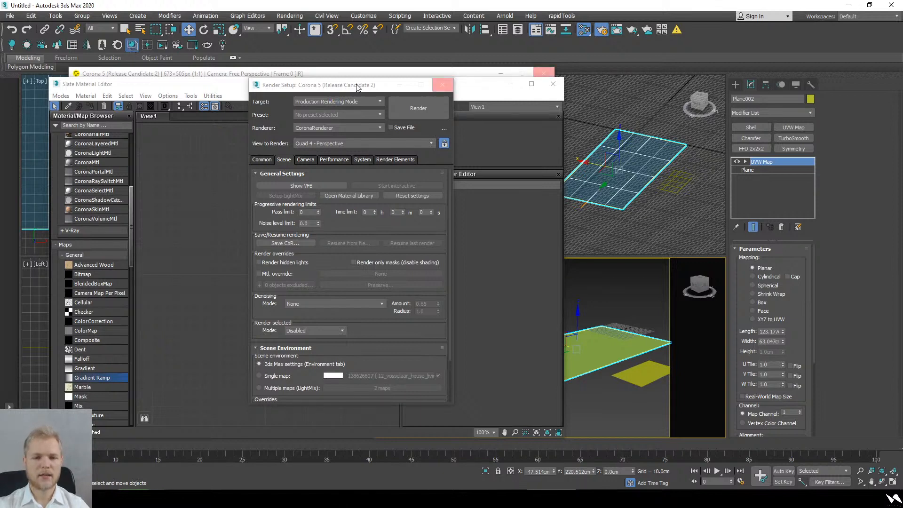
drag(357, 88, 191, 142)
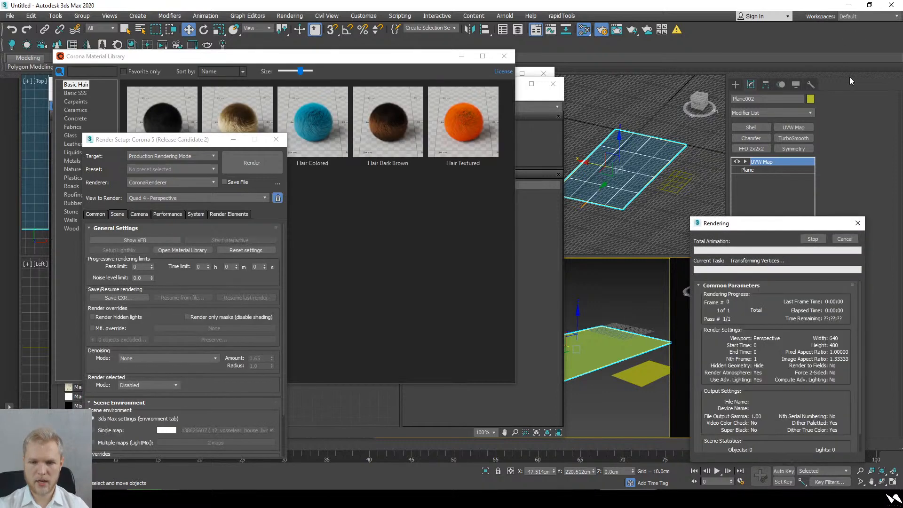
click(818, 240)
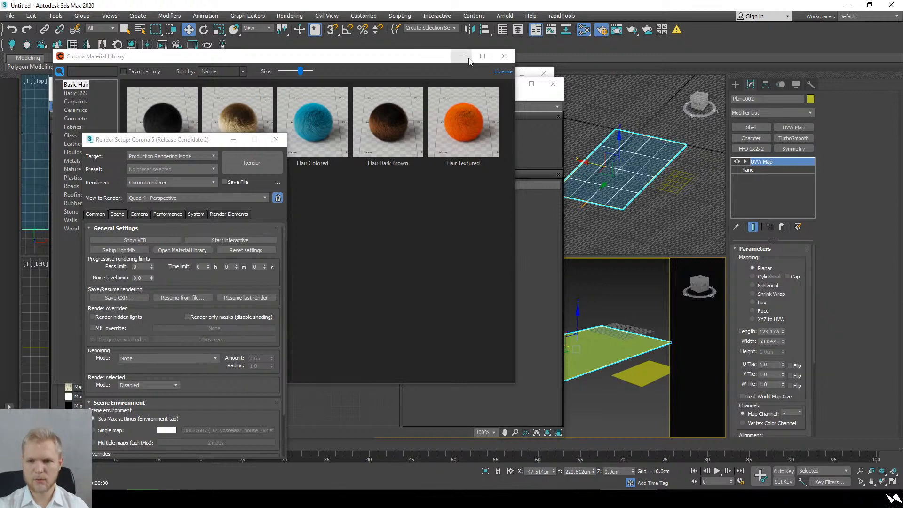
- Run the interactive Corona render of the planes and place its frame buffer beside the material editor and library
click(552, 145)
drag(475, 88, 434, 194)
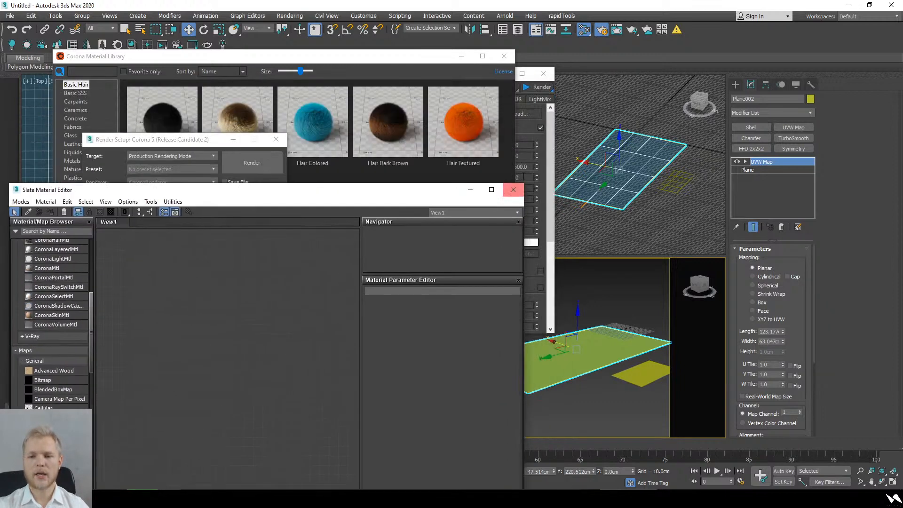
click(601, 30)
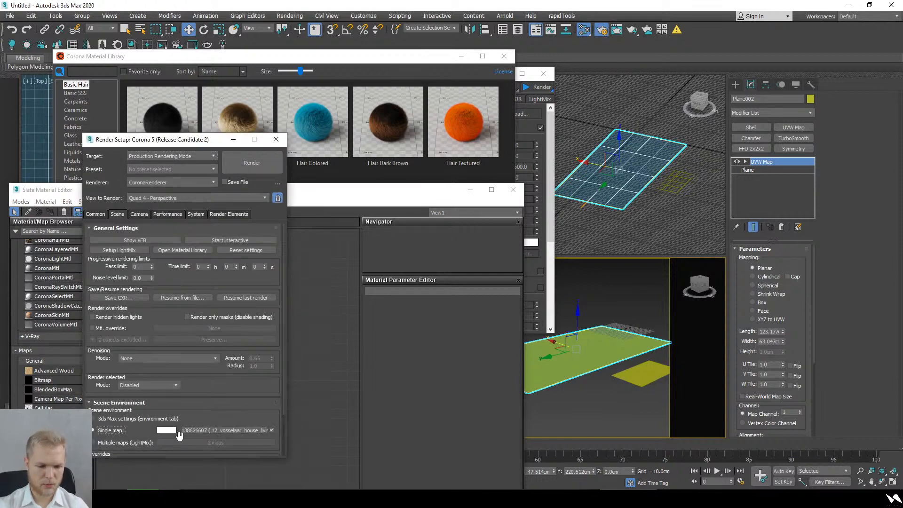
click(276, 140)
click(529, 154)
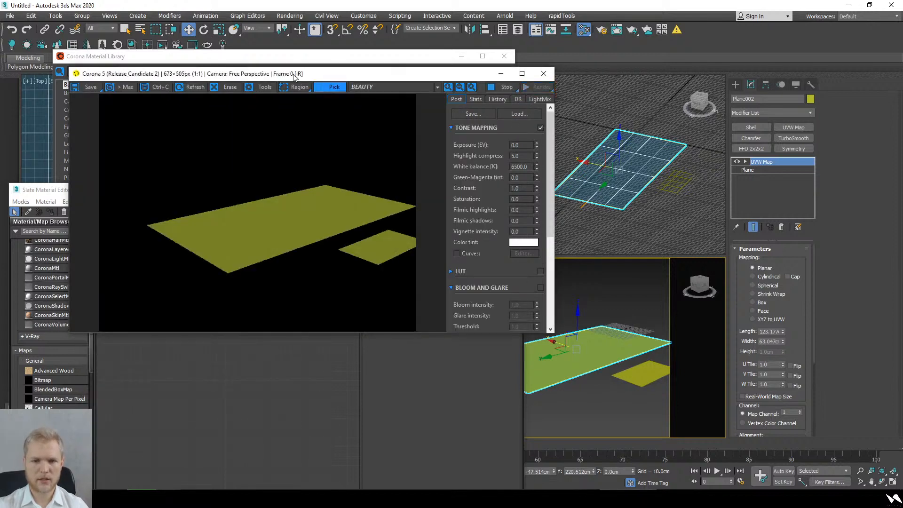
drag(322, 73, 649, 65)
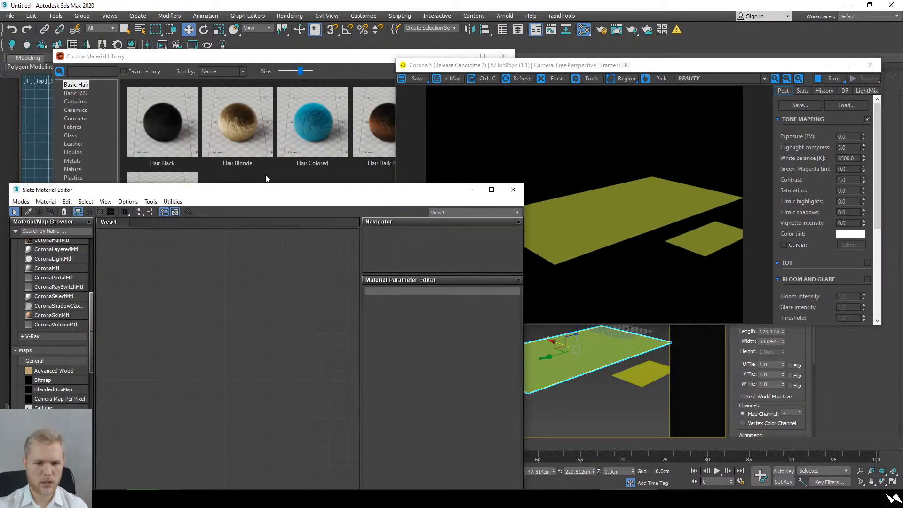
- Add the Carpet Low Grey and Carpet Low Beige materials from the library's Fabrics category to the Slate view
click(281, 166)
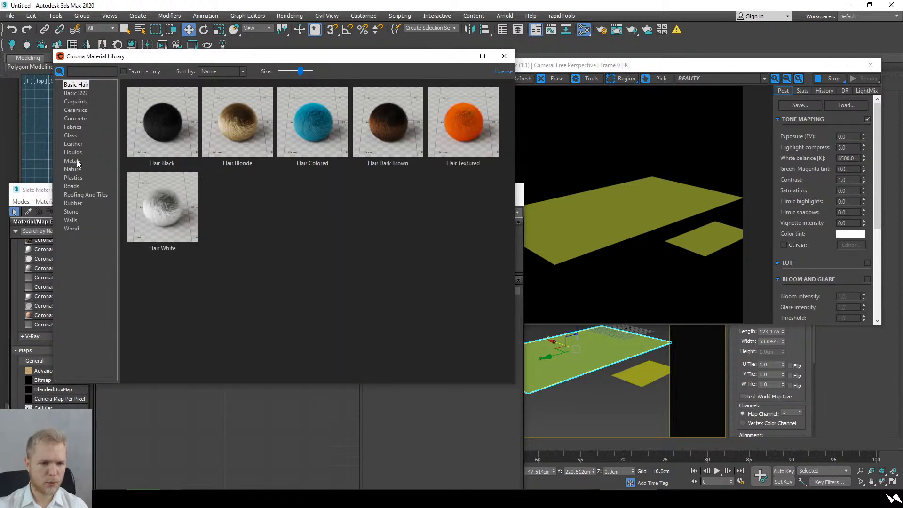
click(73, 127)
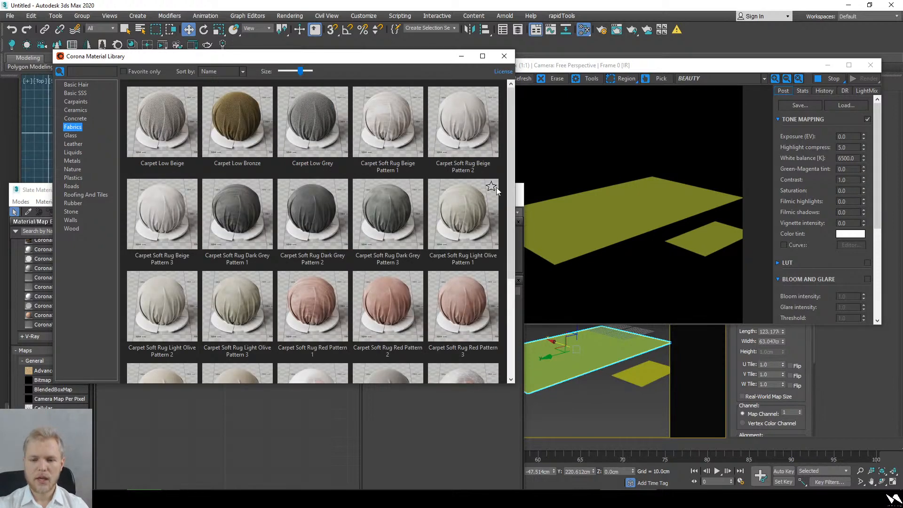
mouse_move(511, 181)
mouse_down()
mouse_move(521, 267)
mouse_move(516, 176)
mouse_up()
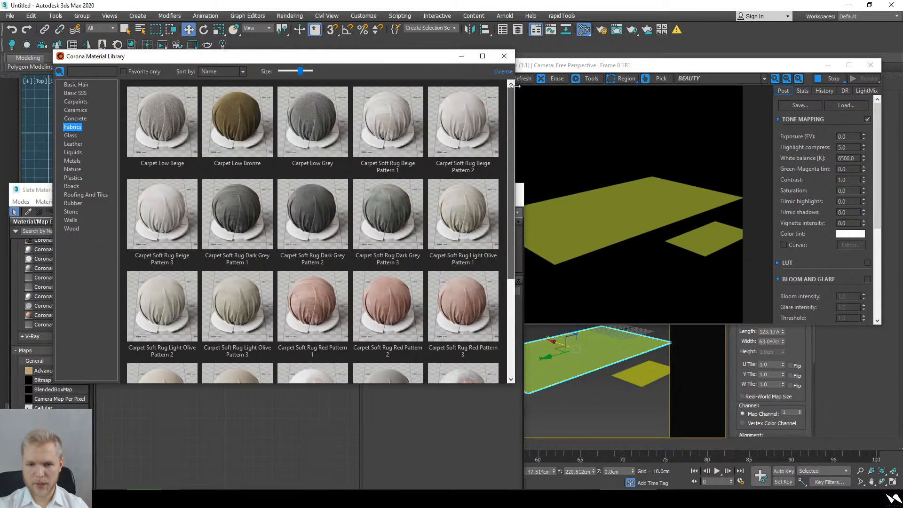
drag(309, 127, 244, 426)
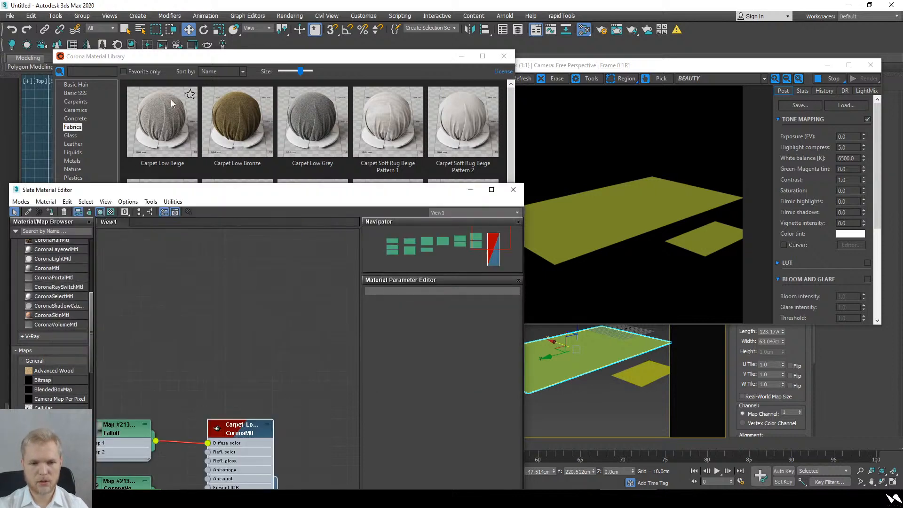
drag(170, 100, 235, 396)
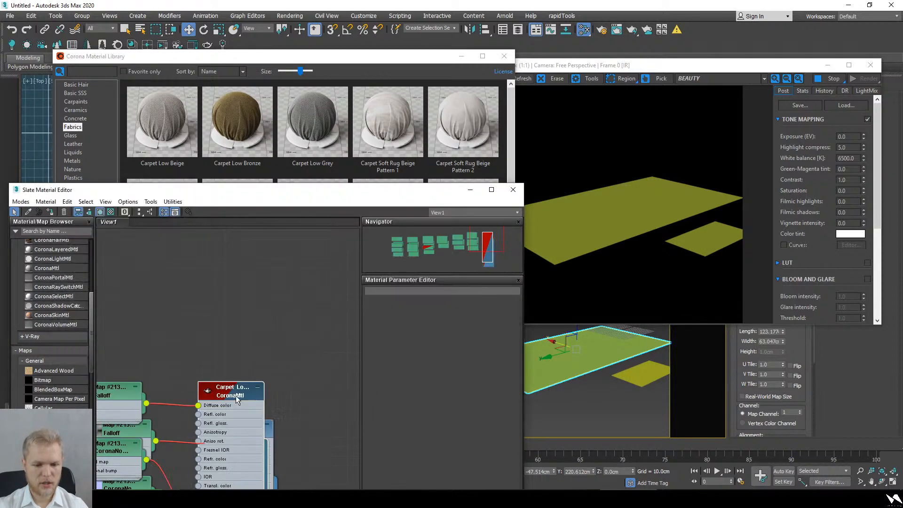
- Separate the two carpet materials in the Slate view and assign the upper one to both planes
scroll(349, 289, down, 3)
middle_drag(236, 396, 270, 377)
drag(263, 372, 270, 240)
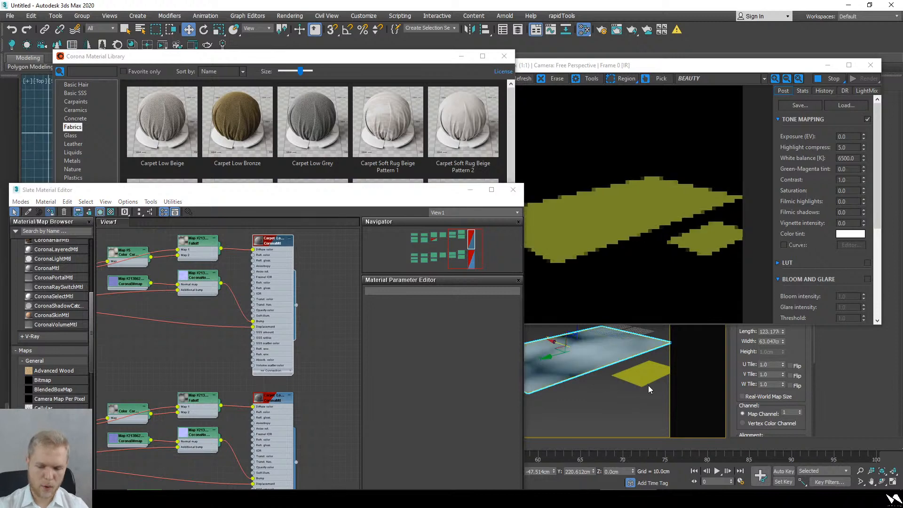
ctrl+click(642, 375)
click(264, 273)
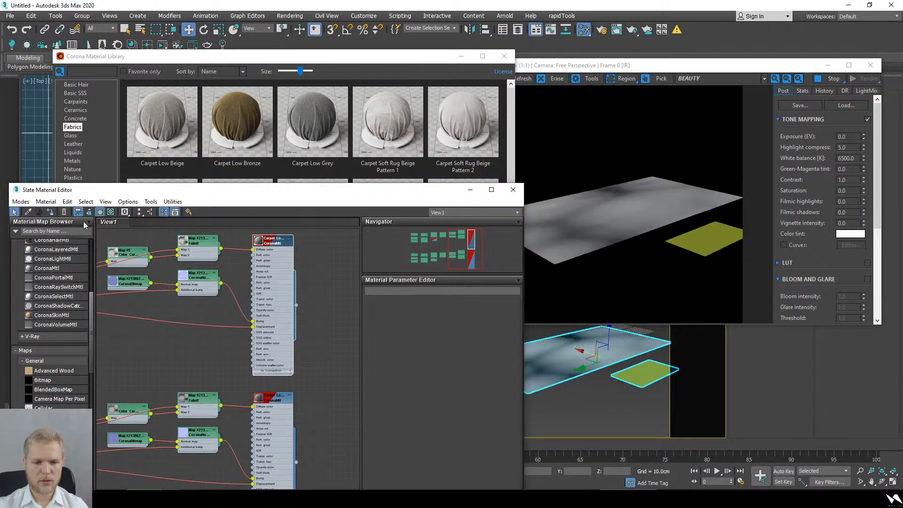
click(52, 212)
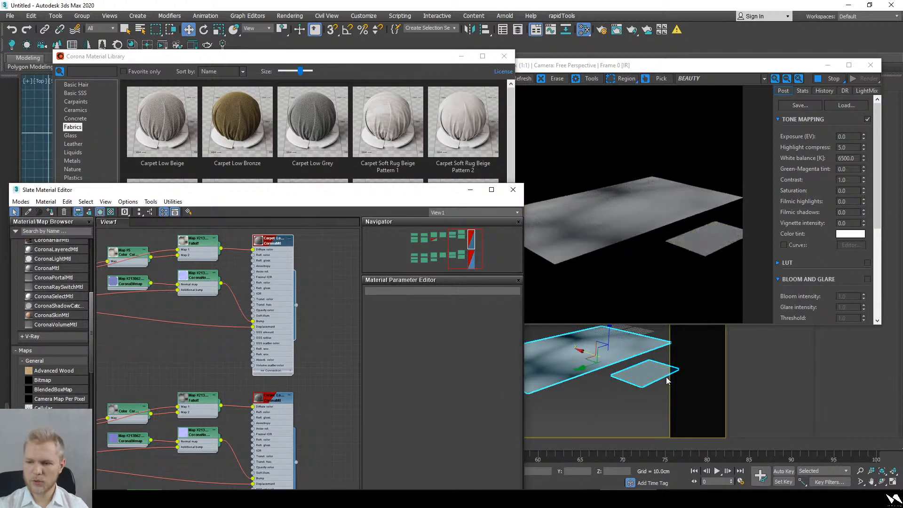
- Enable Real-World Map Size in the larger plane's UVW Map modifier
click(553, 375)
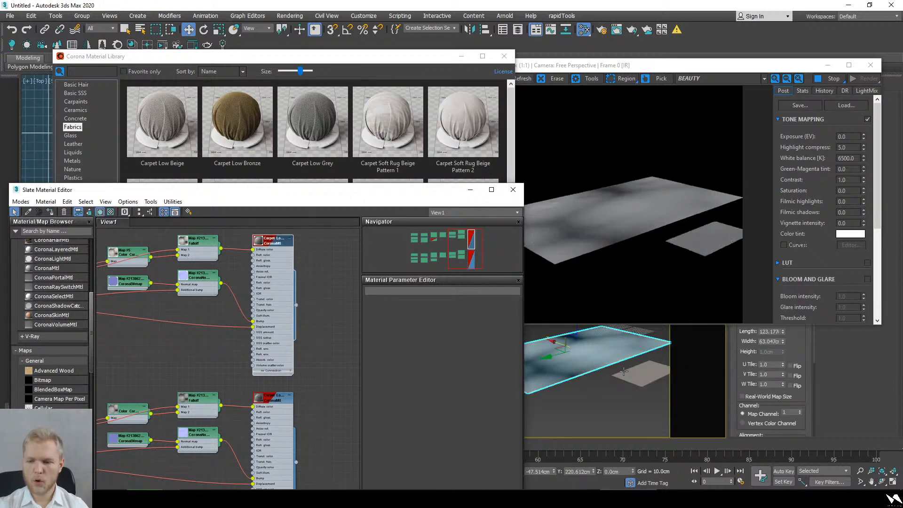
click(828, 65)
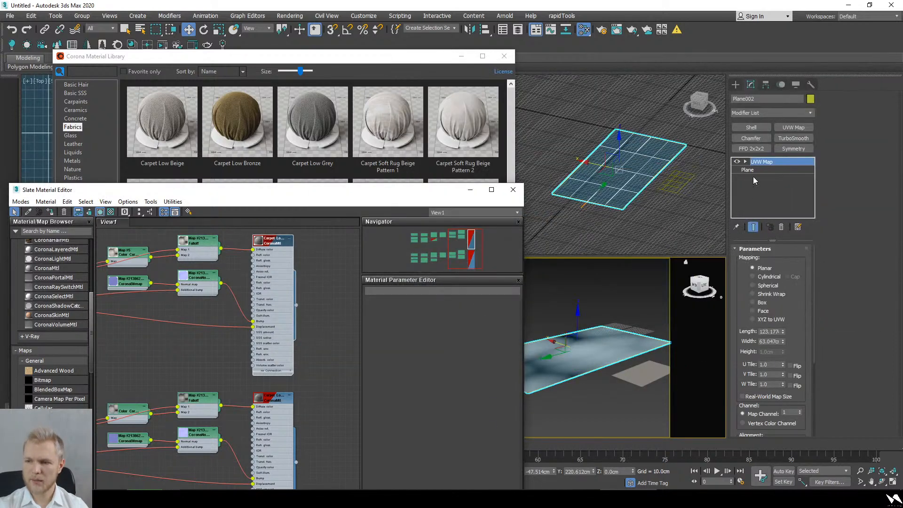
click(763, 396)
alt+middle_drag(588, 384, 596, 324)
scroll(594, 403, up, 5)
scroll(600, 346, down, 2)
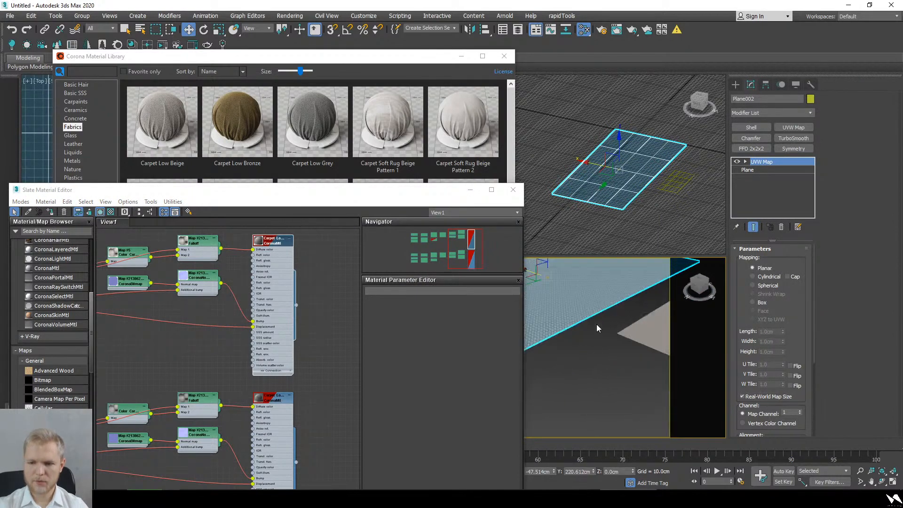
scroll(621, 355, down, 4)
- Clear the material windows from view and compare the carpet texture scale on both planes in the interactive render
click(470, 190)
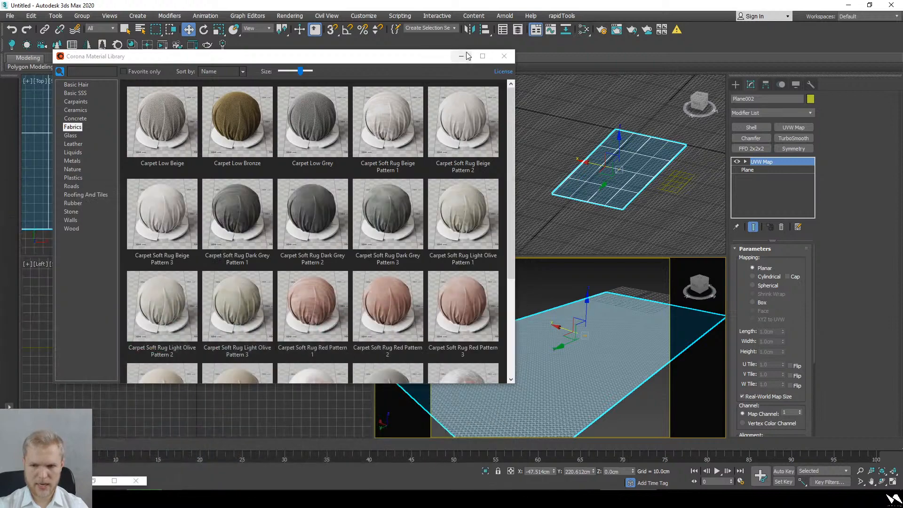
click(461, 57)
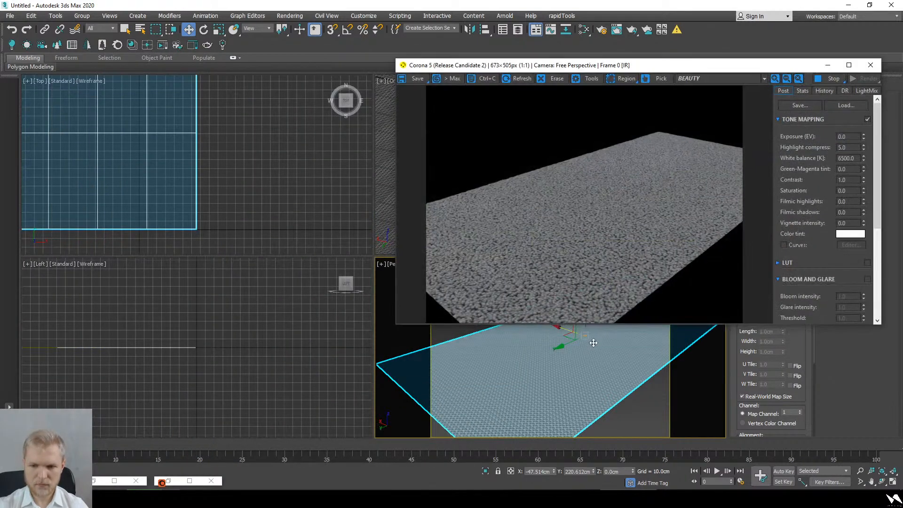
alt+middle_drag(592, 342, 574, 399)
scroll(572, 398, up, 3)
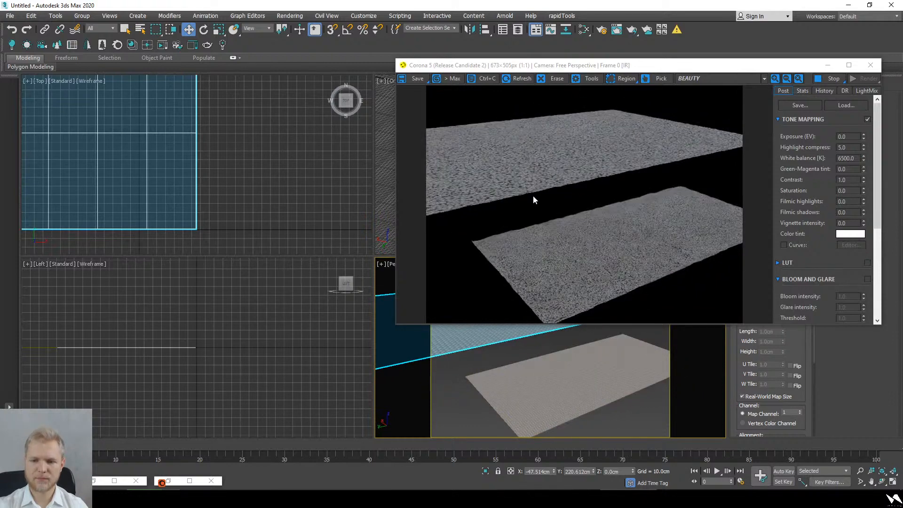
scroll(531, 194, up, 1)
scroll(531, 195, down, 1)
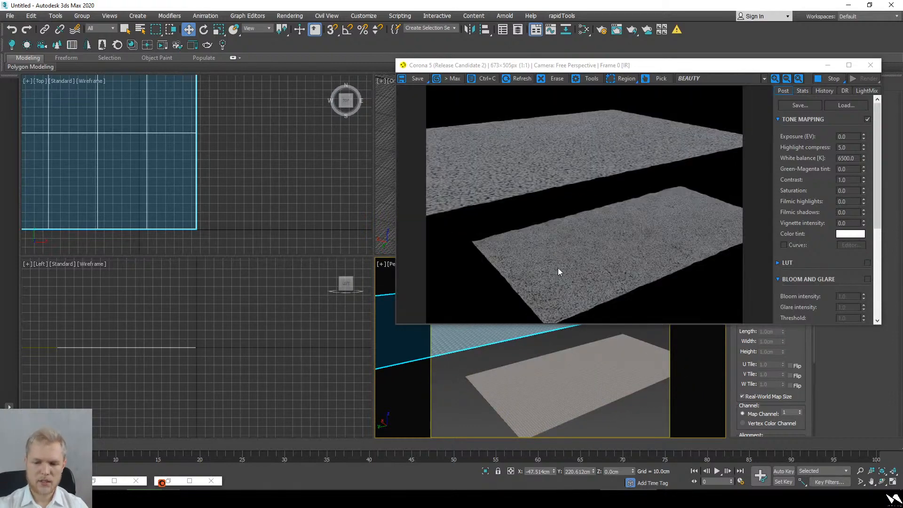
click(640, 348)
scroll(522, 398, down, 4)
alt+middle_drag(522, 398, 619, 382)
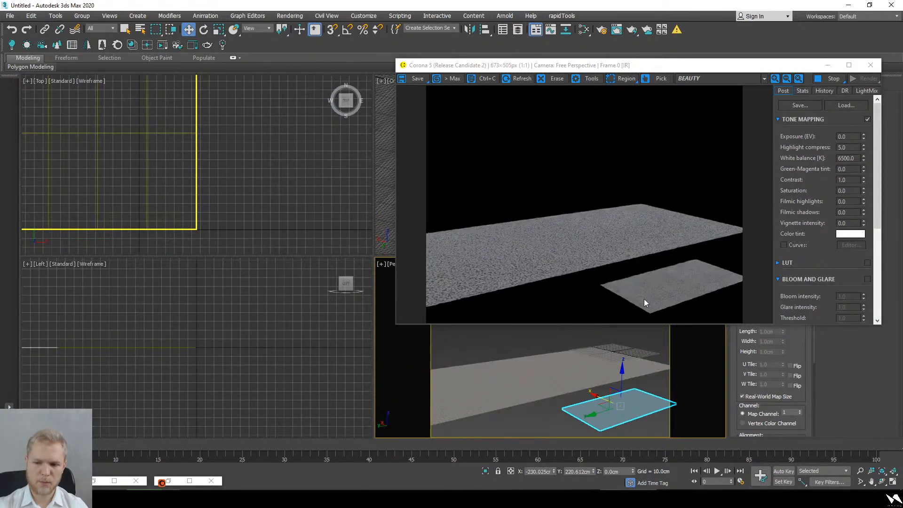
- Select both planes and assign Carpet Soft Rug Red Pattern 2 from the Corona material library's Fabrics category
drag(611, 64, 233, 69)
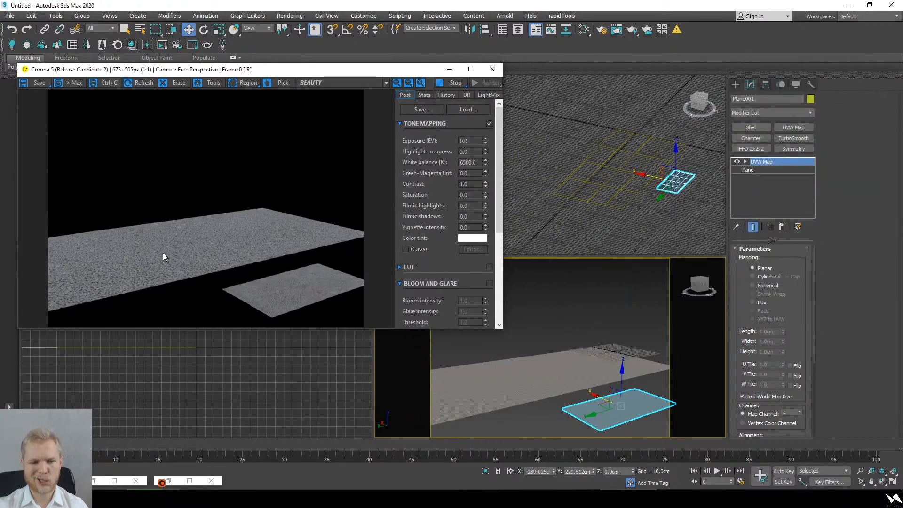
key(m)
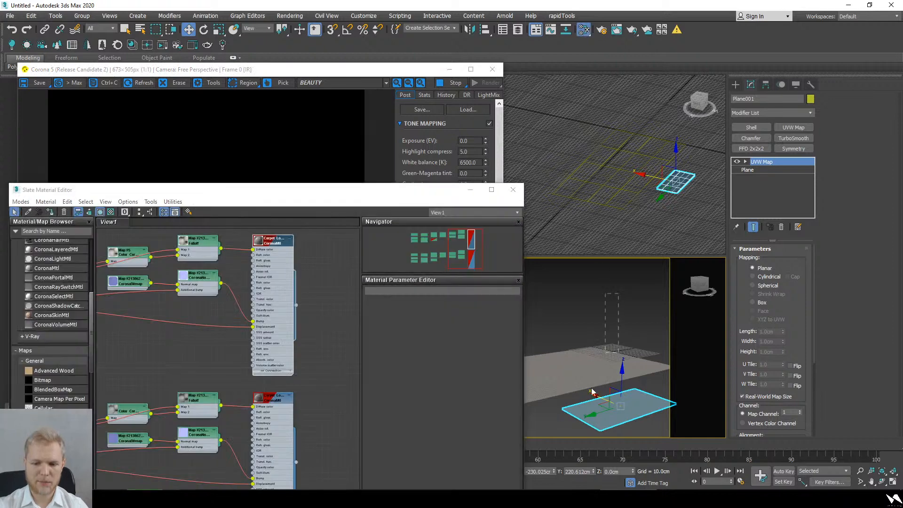
key(ctrl+a)
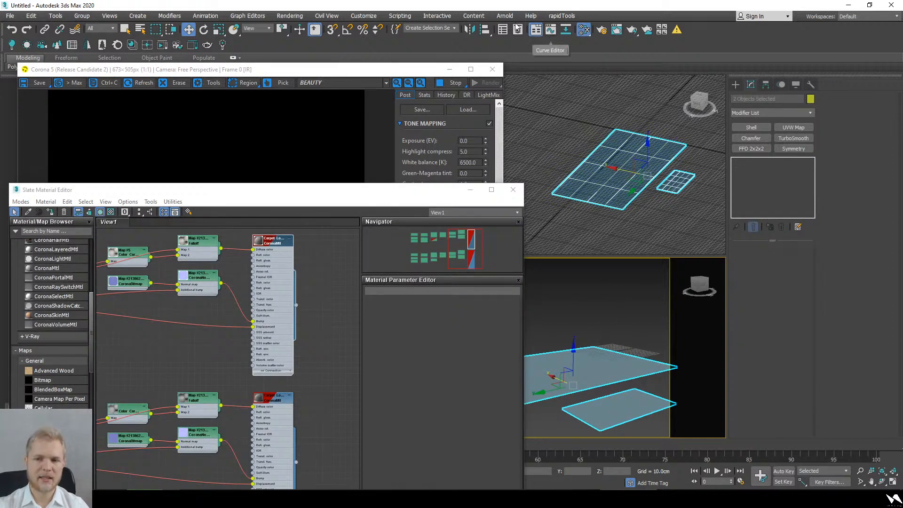
click(132, 45)
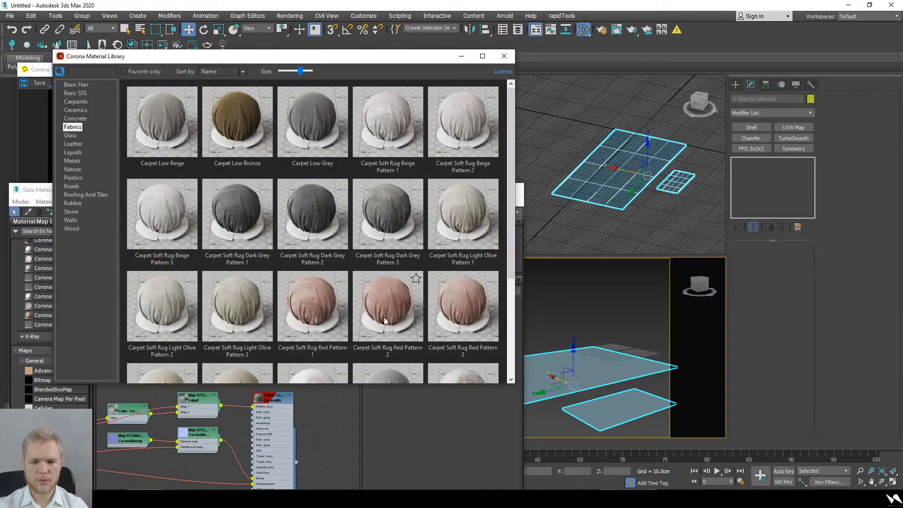
right_click(387, 306)
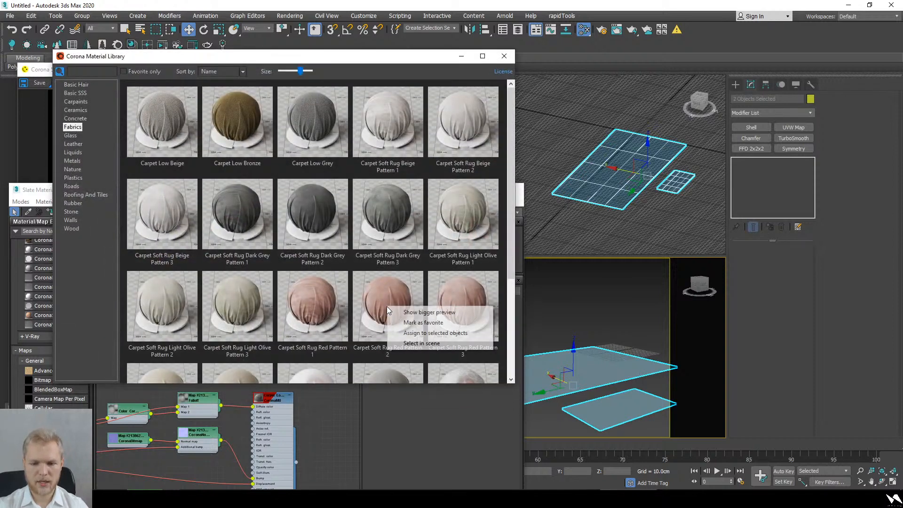
click(444, 333)
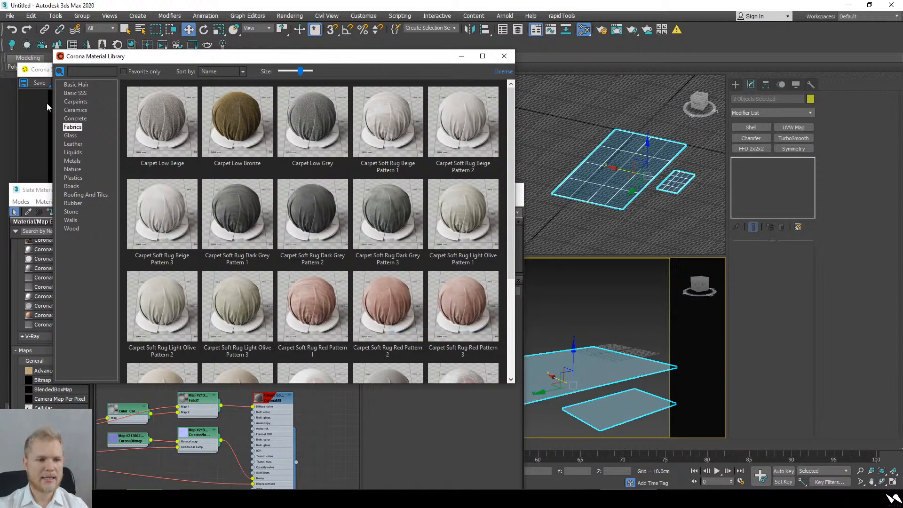
- Examine the red rug's texture on both planes in the interactive render, from close up and from above
click(46, 104)
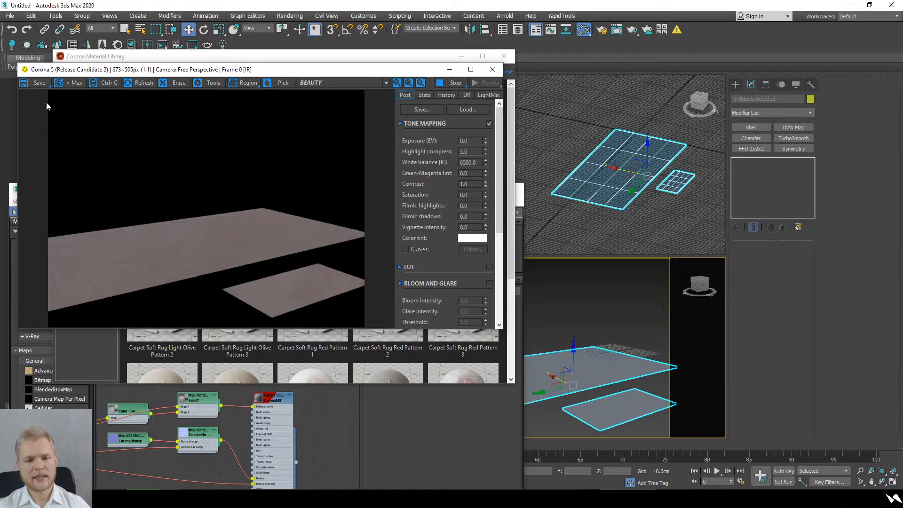
scroll(303, 314, up, 3)
scroll(223, 246, down, 2)
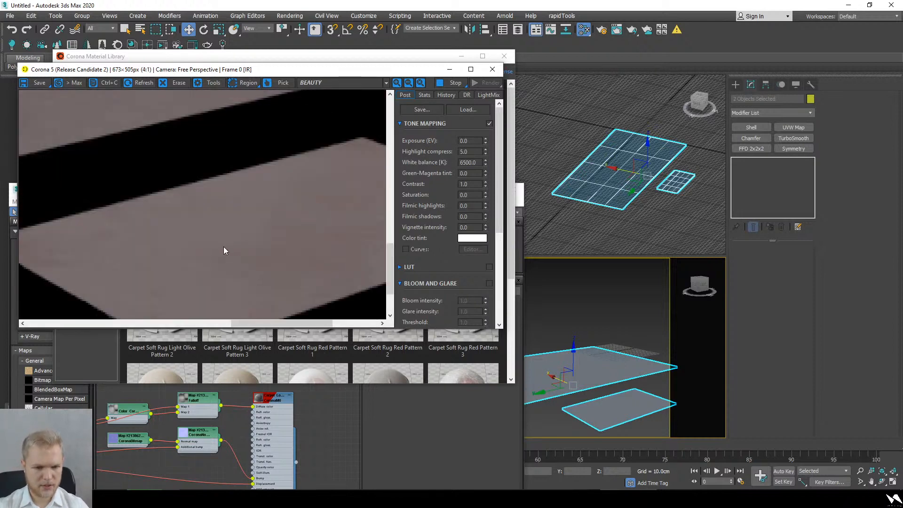
scroll(230, 268, up, 2)
scroll(229, 267, down, 2)
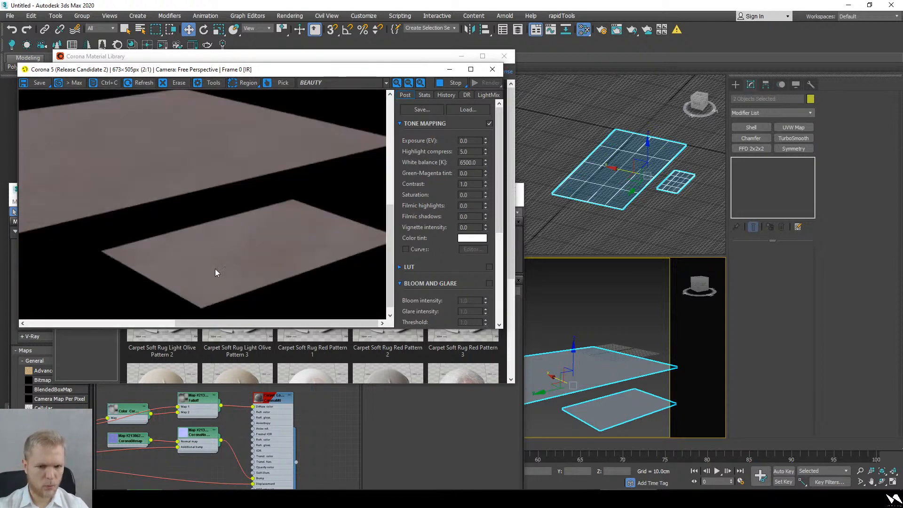
scroll(207, 270, down, 1)
scroll(188, 274, up, 3)
scroll(223, 278, down, 3)
scroll(624, 228, up, 3)
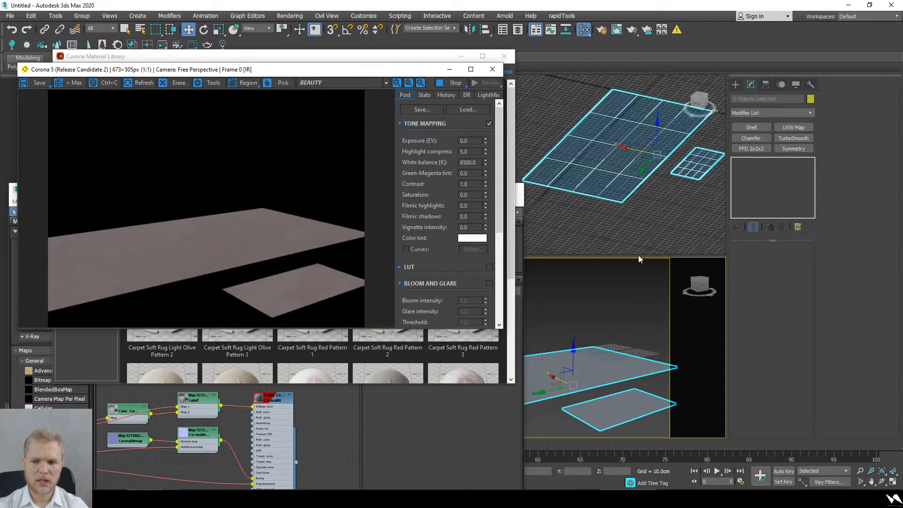
scroll(591, 400, up, 5)
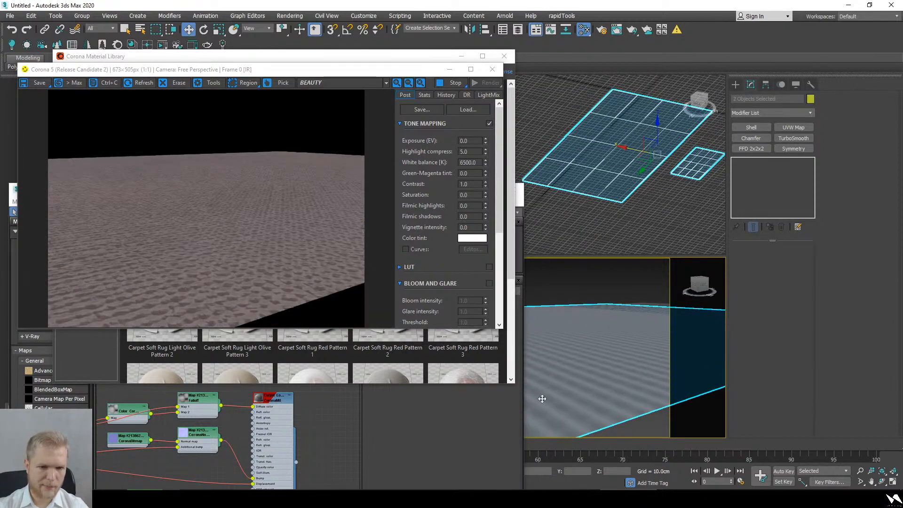
middle_drag(542, 399, 627, 389)
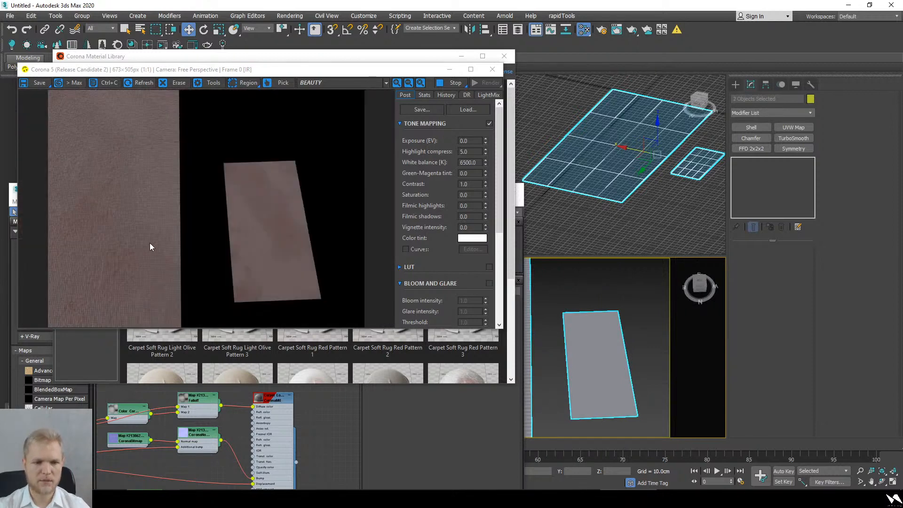
- Disable New 2.5D displacement in the Corona render setup's performance settings
click(601, 30)
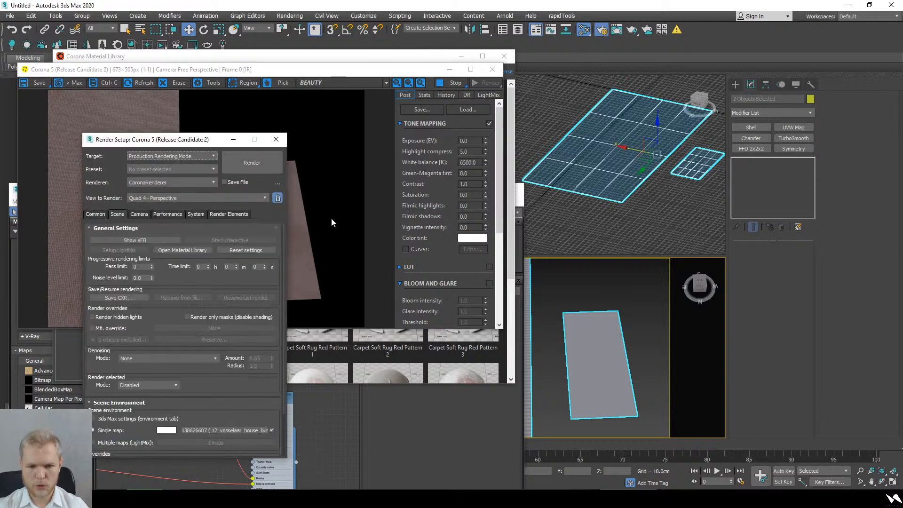
click(202, 214)
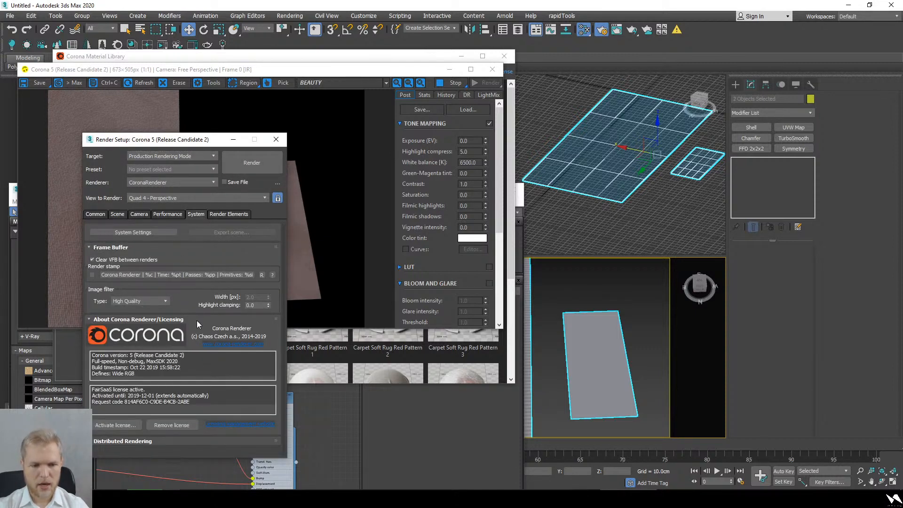
click(166, 214)
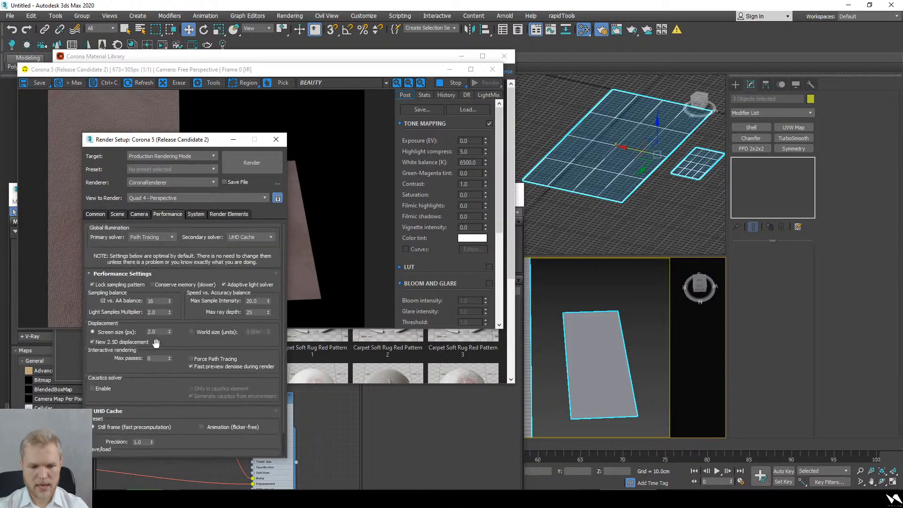
click(142, 342)
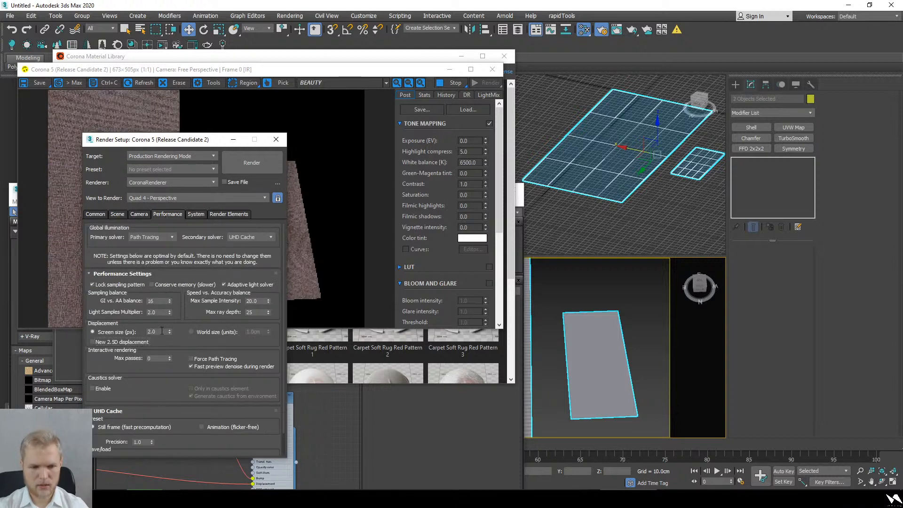
- Try displacement screen sizes of 3 px and 5 px and check the carpet up close in the interactive render
click(163, 332)
text(3)
key(Return)
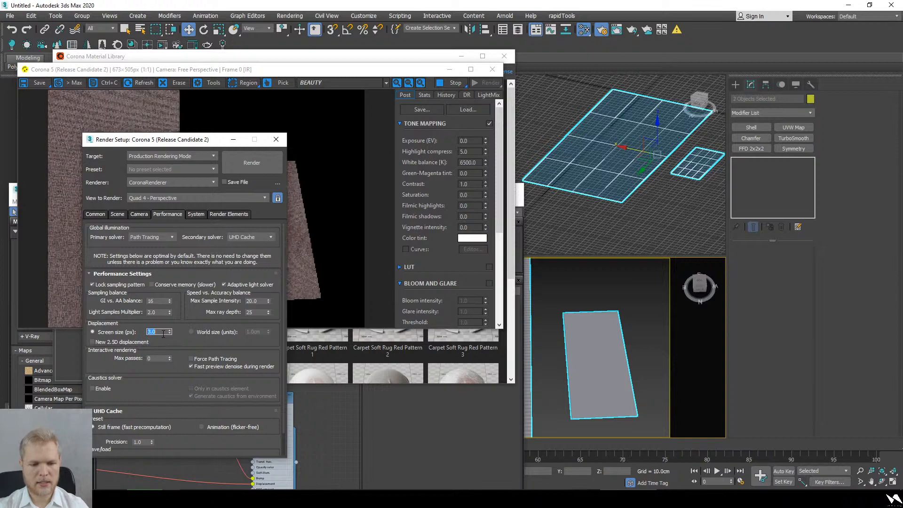
text(5)
key(Return)
click(69, 277)
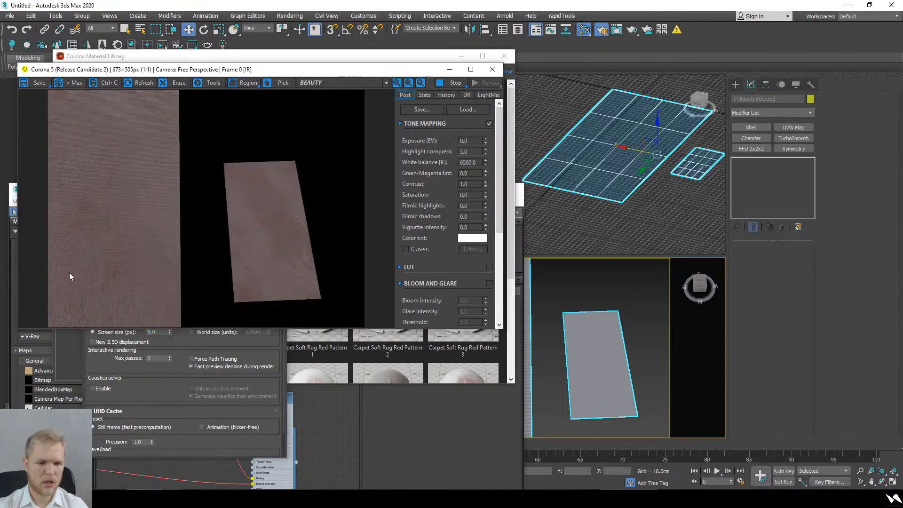
alt+middle_drag(607, 410, 574, 363)
scroll(568, 373, up, 3)
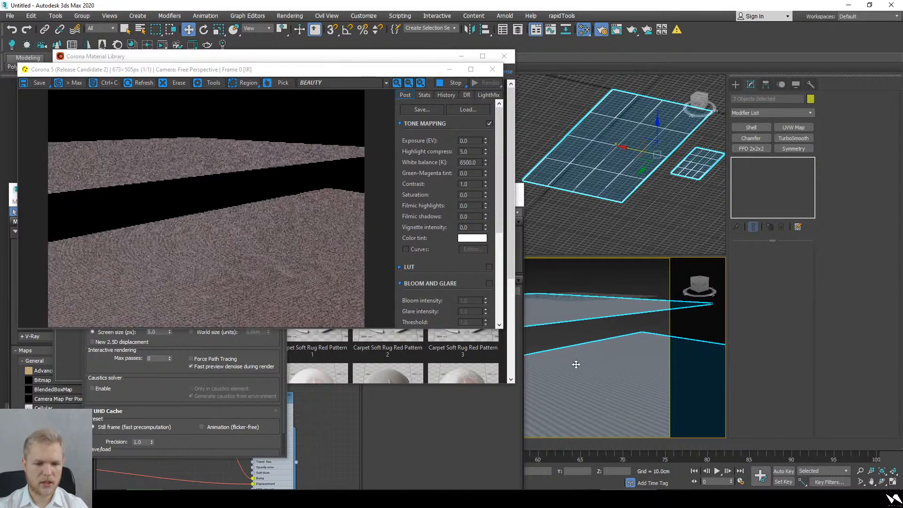
- Assign the lower carpet material in the Slate view to both planes and inspect its displaced fibres in the render
click(326, 405)
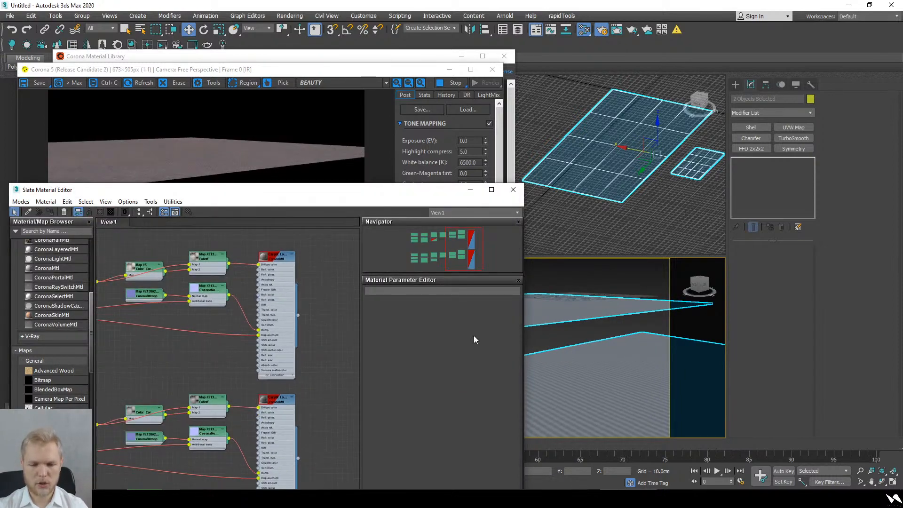
click(277, 411)
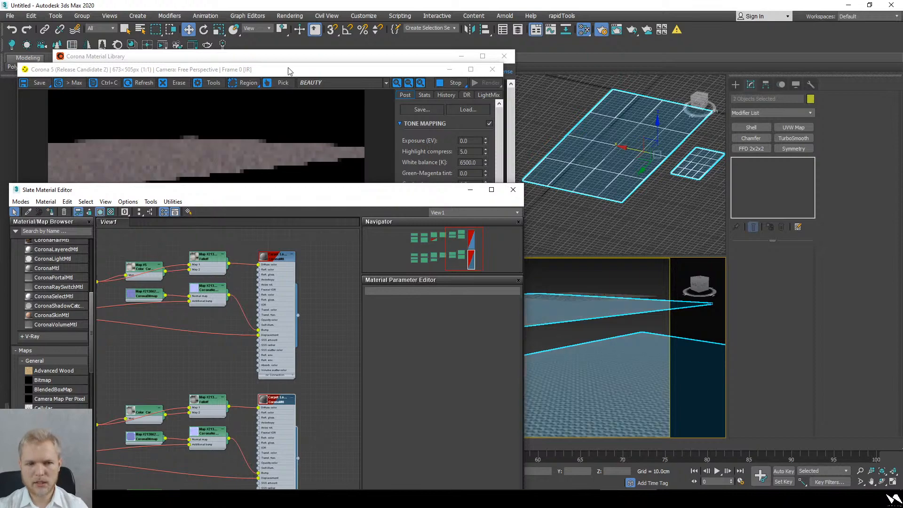
click(295, 86)
scroll(232, 305, up, 2)
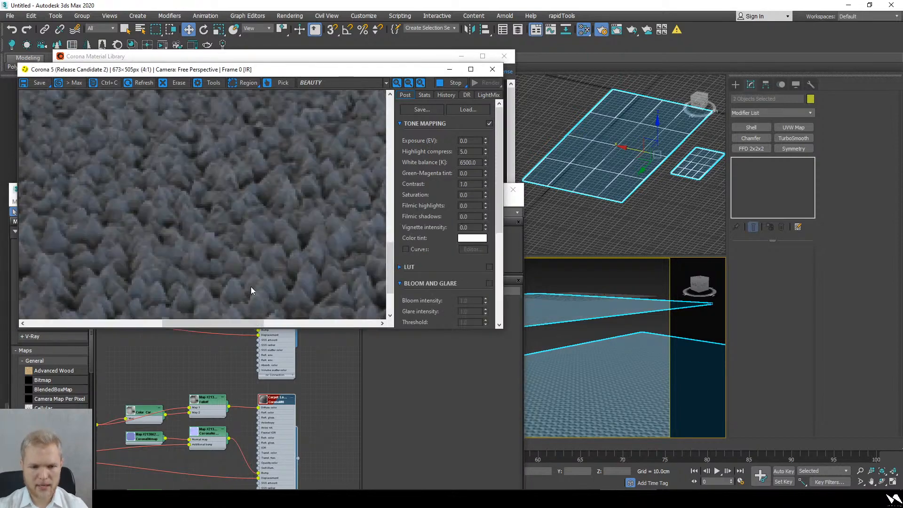
scroll(222, 258, down, 1)
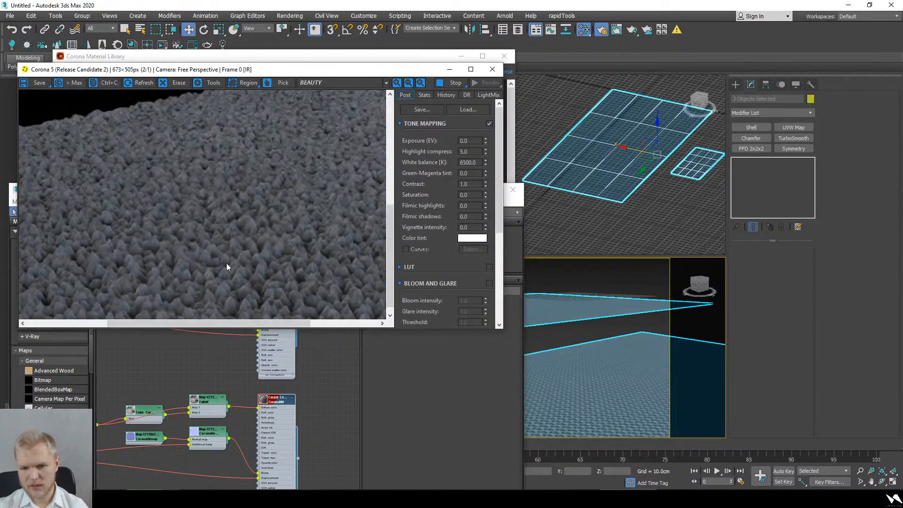
scroll(231, 264, down, 1)
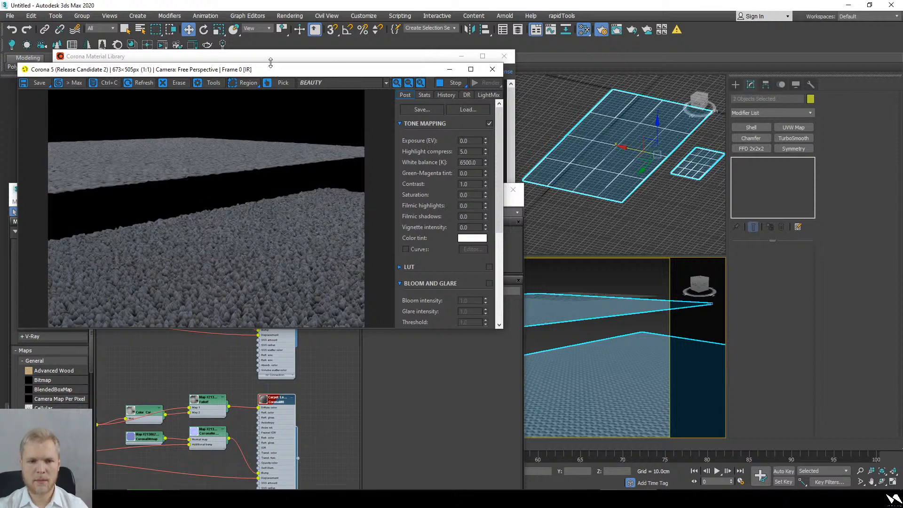
- Minimize the material library and set the displacement screen size to 2 px in the render setup
click(276, 58)
click(462, 56)
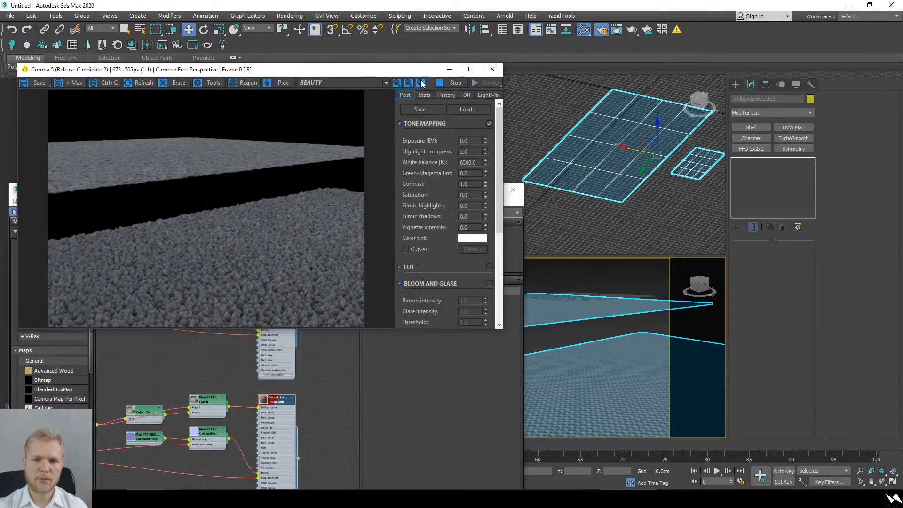
click(165, 141)
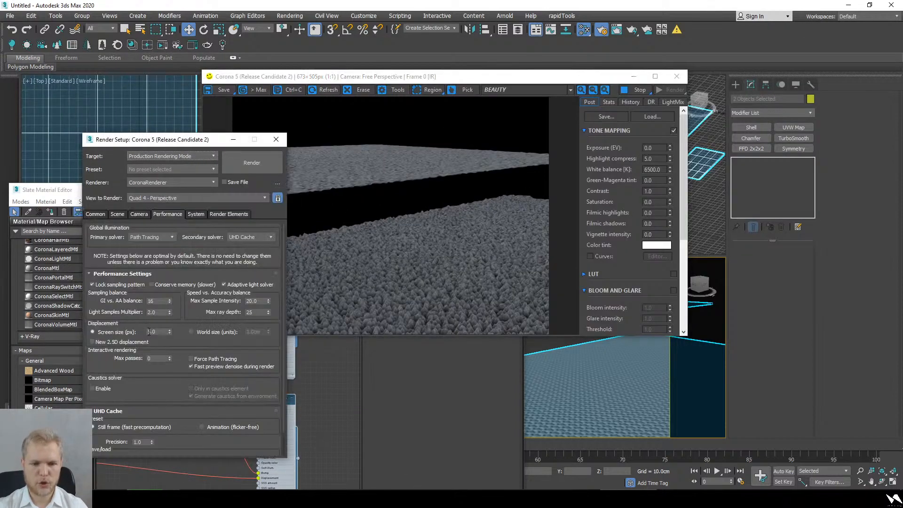
double_click(157, 332)
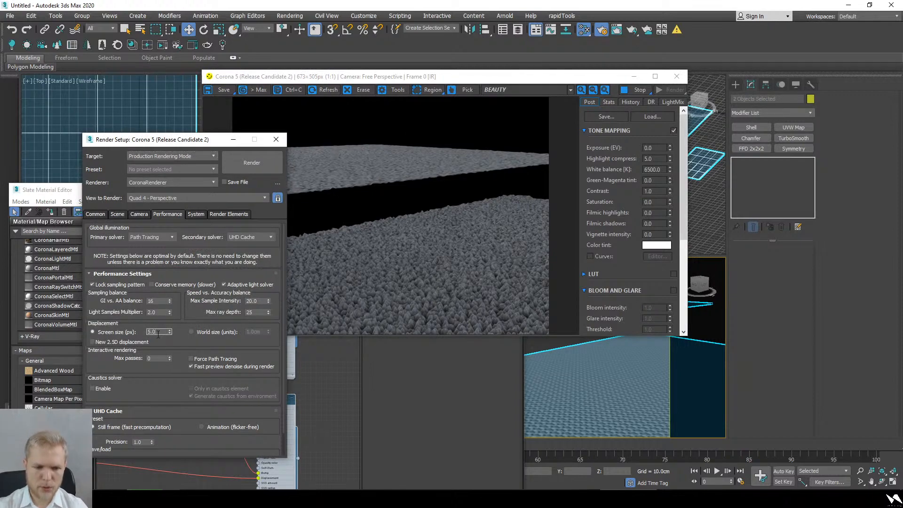
text(2)
key(Return)
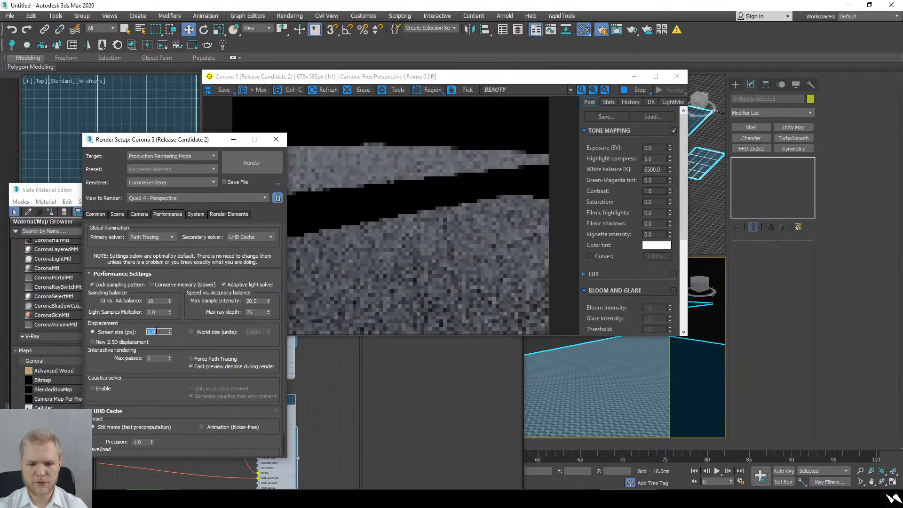
- Inspect the carpet displacement on both planes in the interactive render, and close the frame buffer and render setup
click(372, 291)
scroll(373, 310, up, 1)
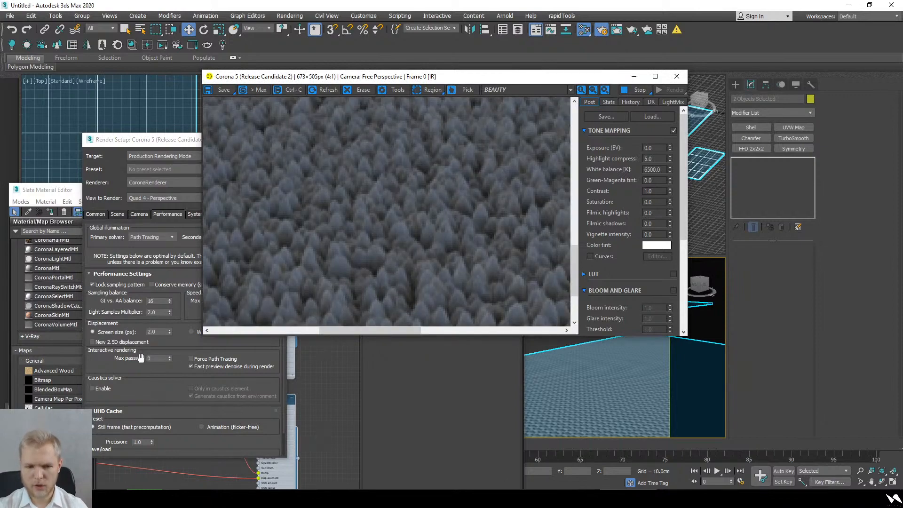
scroll(382, 255, down, 2)
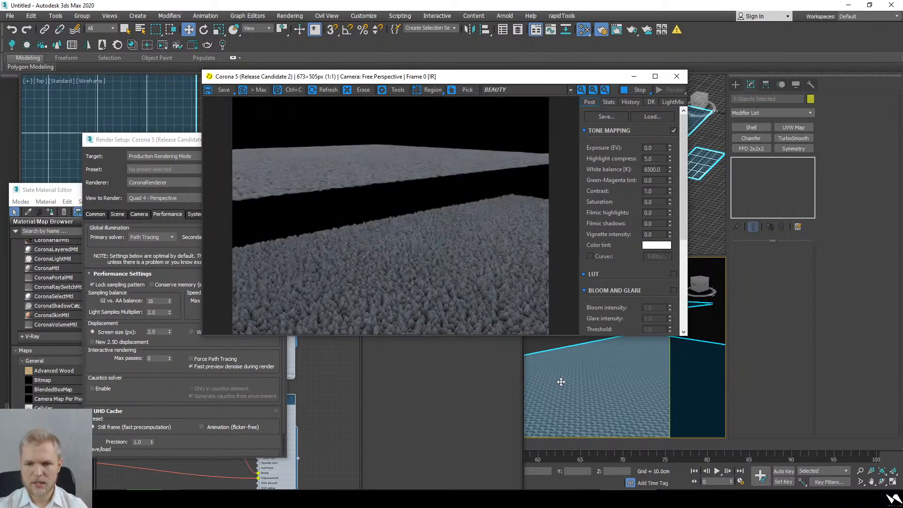
alt+middle_drag(564, 387, 566, 399)
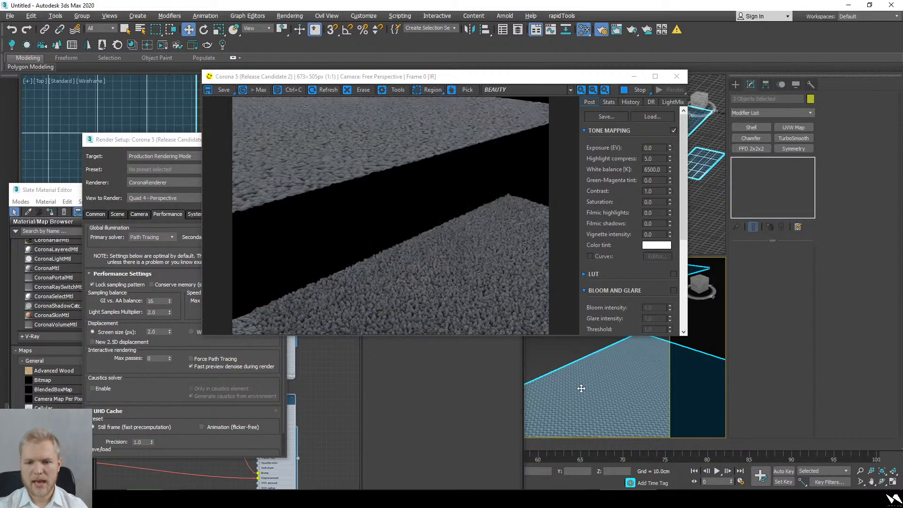
scroll(581, 388, down, 5)
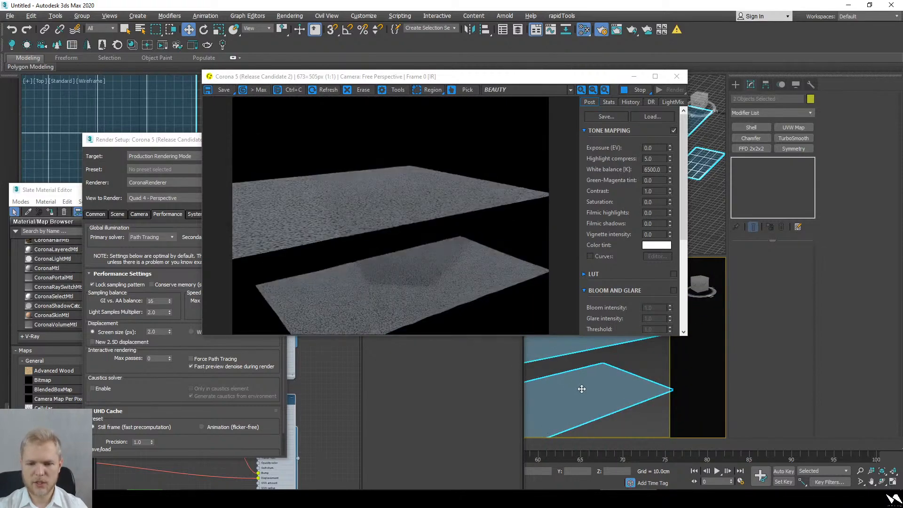
alt+middle_drag(581, 389, 601, 393)
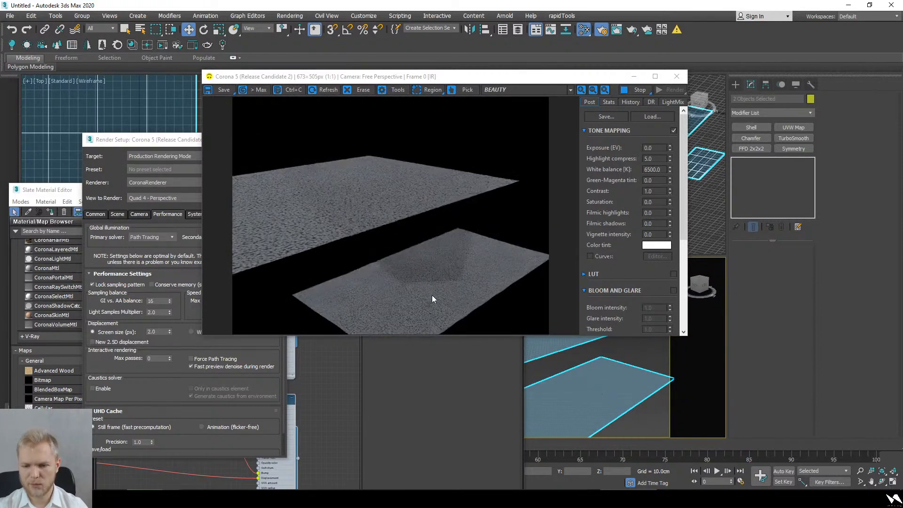
click(676, 76)
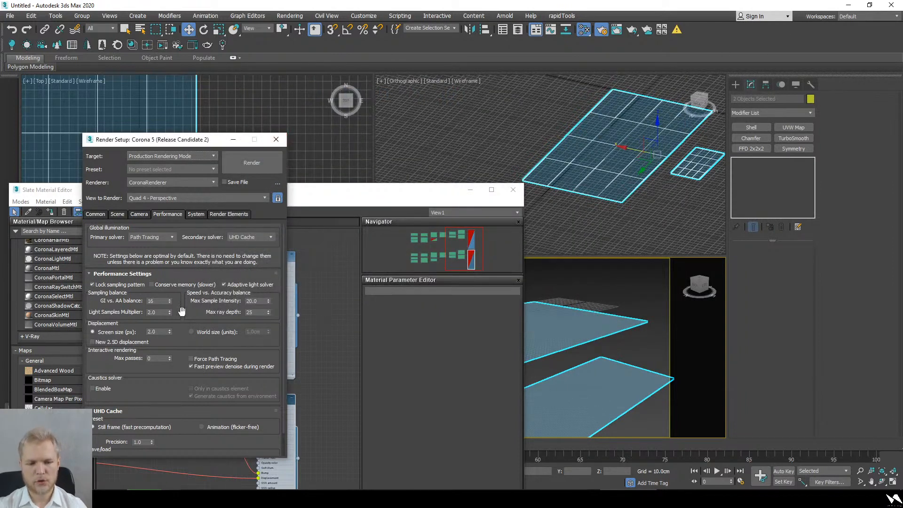
click(276, 140)
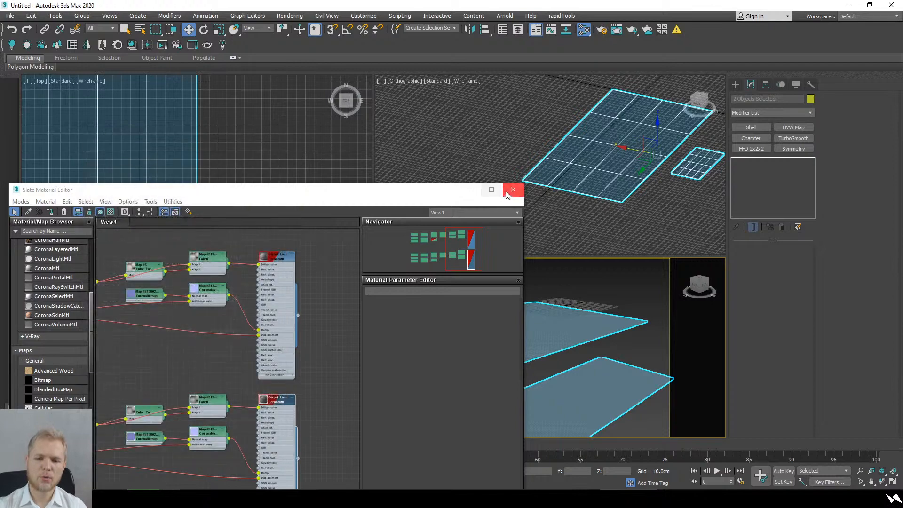
- Close the Slate editor, switch to Google Drive in the browser and open 31102019_cam08.jpg from the student's HOMEWORK_INSPIRATION1 folder
click(513, 190)
click(556, 329)
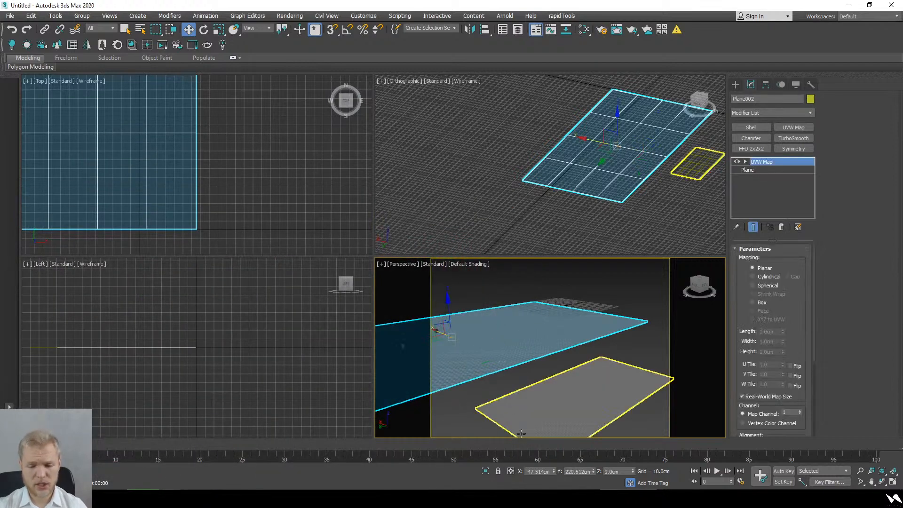
mouse_move(409, 498)
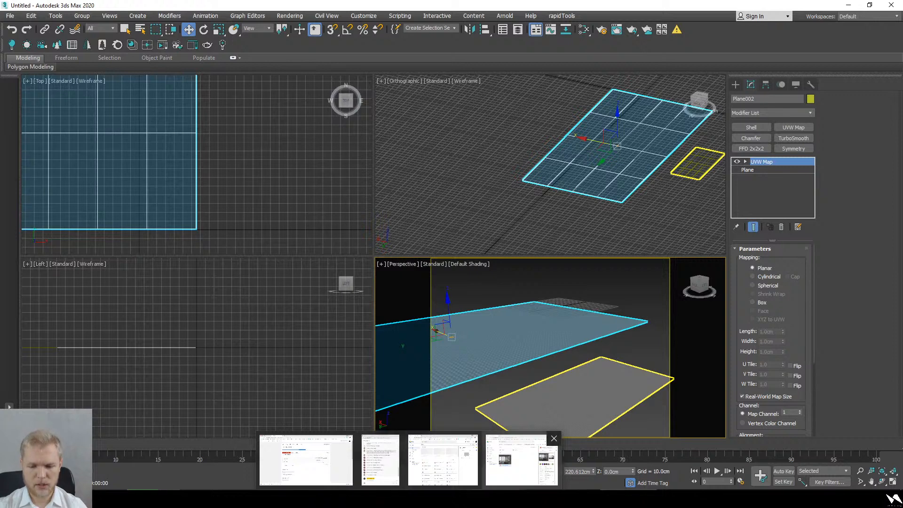
click(522, 461)
key(alt+Left)
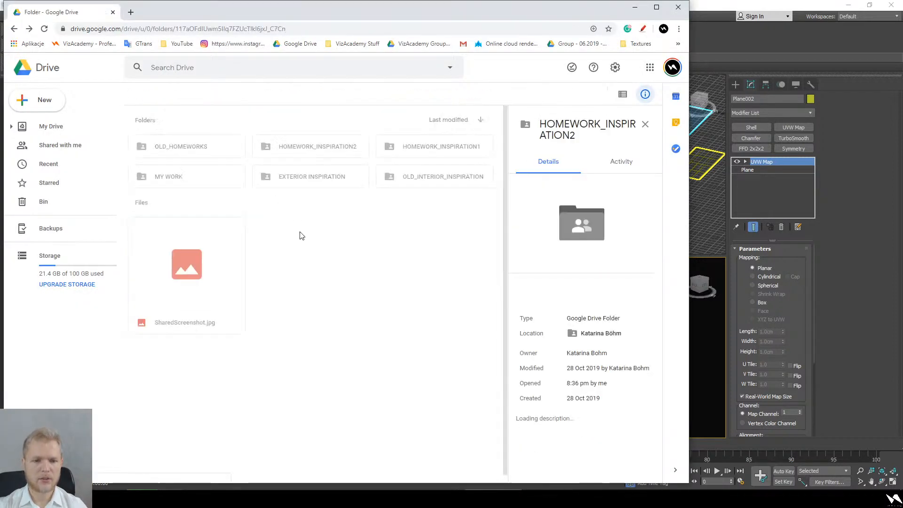
key(alt+Left)
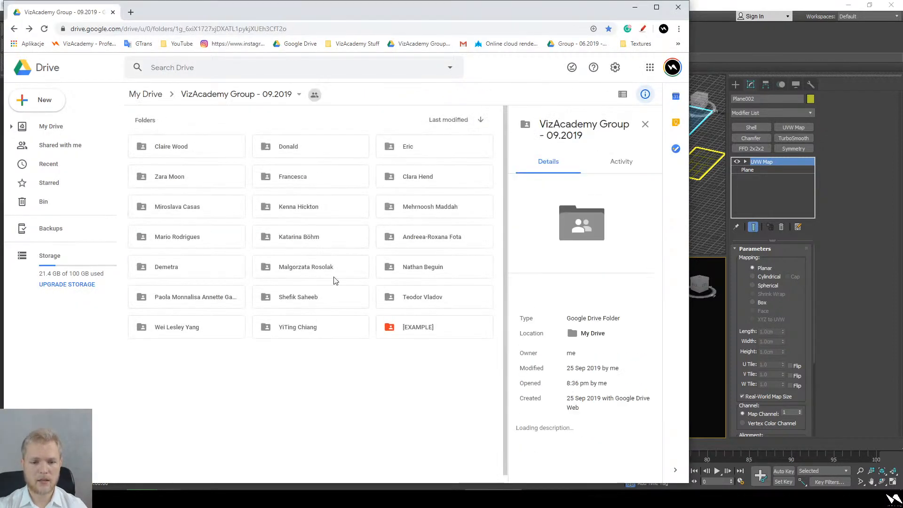
key(alt+Right)
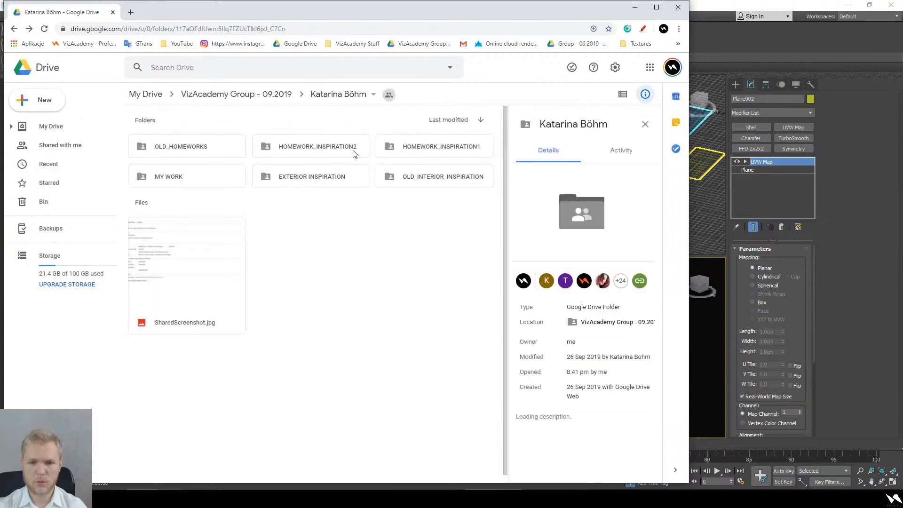
double_click(423, 149)
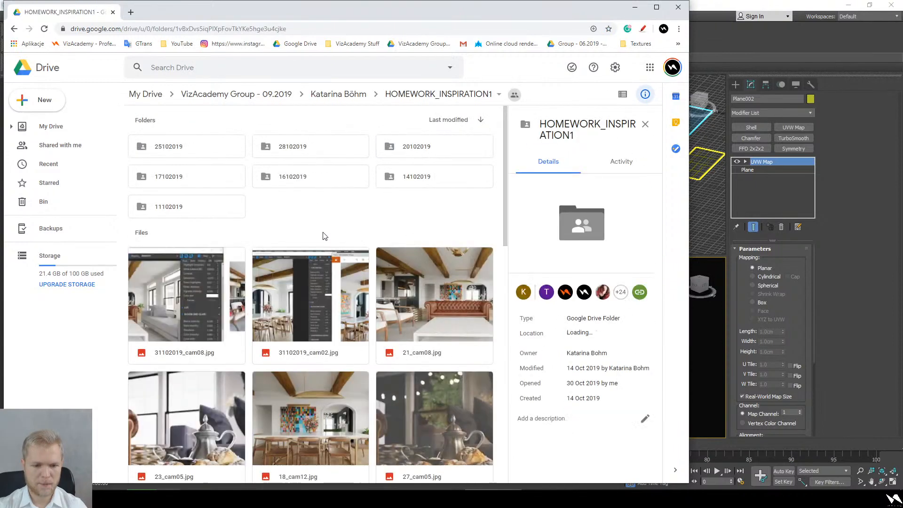
click(657, 7)
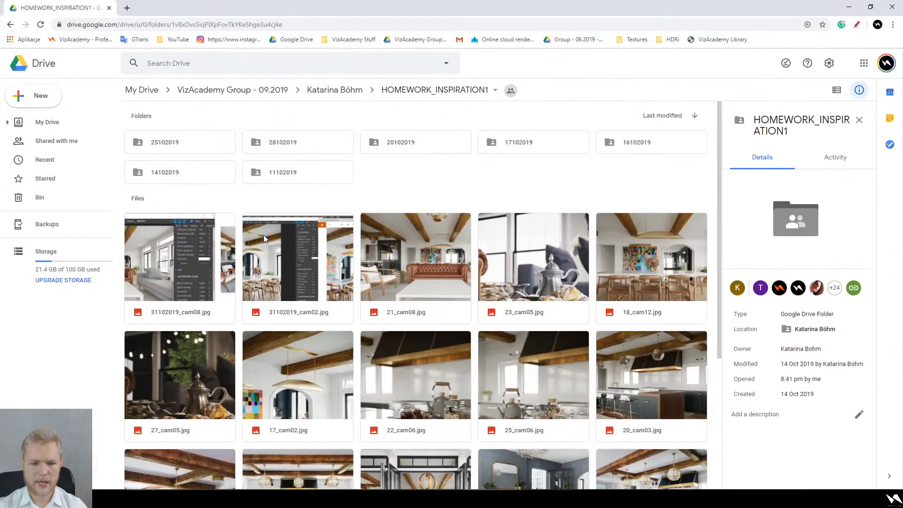
double_click(190, 256)
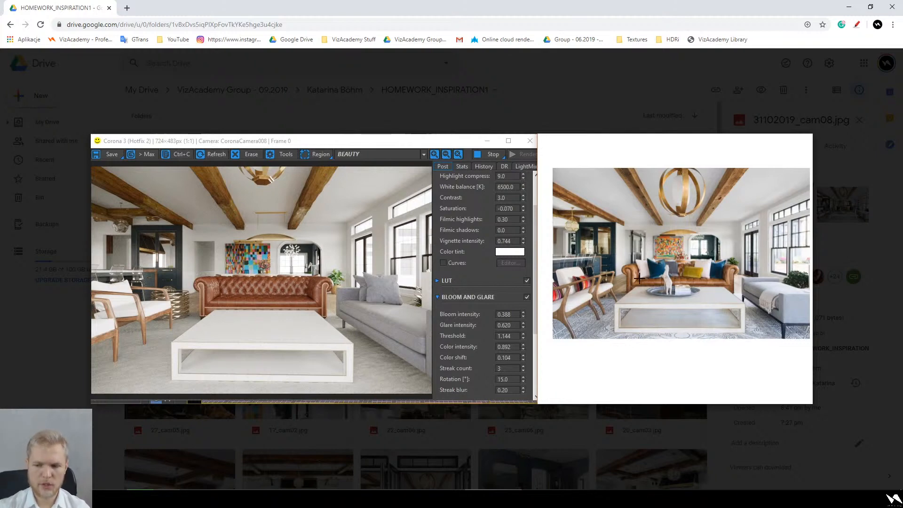
- Mark the ceiling beam, sofa end, round chandelier, painting and armchairs in red on the reference photo
click(856, 24)
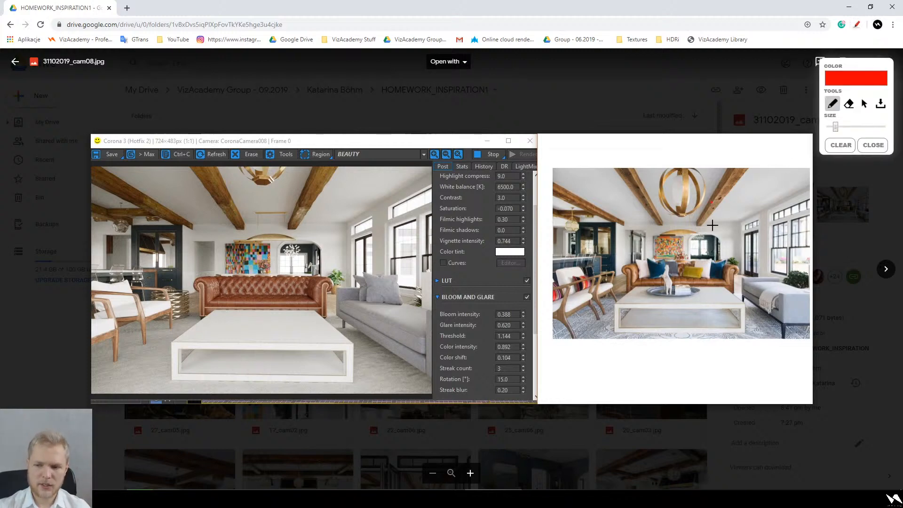
drag(712, 191, 716, 201)
drag(728, 269, 730, 271)
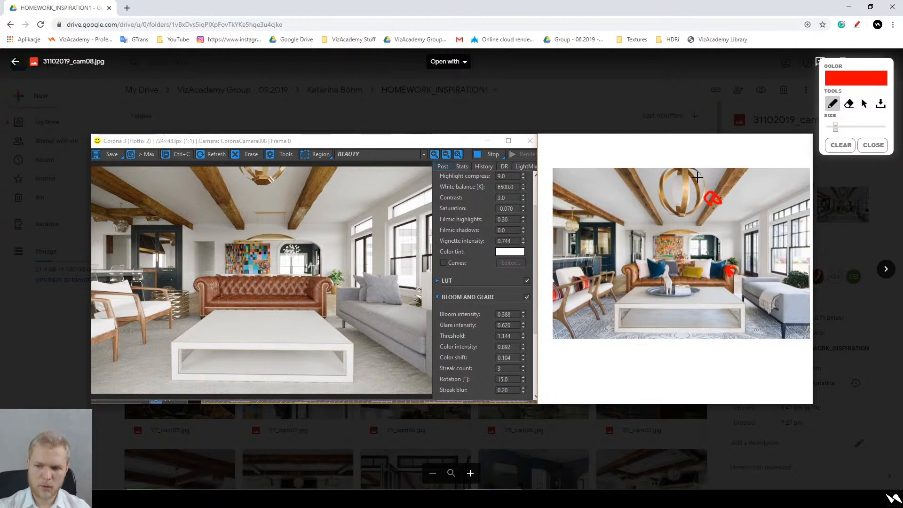
drag(680, 184, 685, 192)
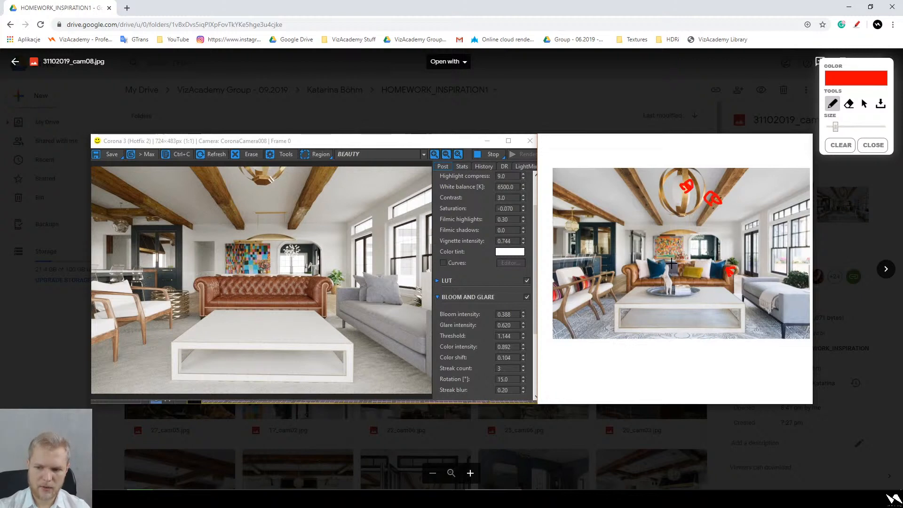
drag(670, 255, 659, 257)
mouse_move(611, 281)
mouse_down()
mouse_move(597, 303)
mouse_move(609, 297)
mouse_up()
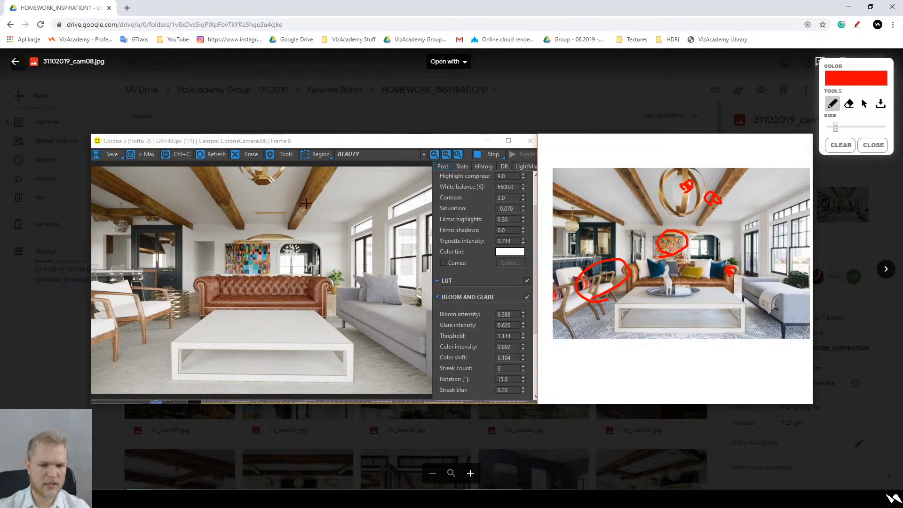
- Mark the dining pendant, two ceiling beams, leather sofa and armchair in red on the render, and clear all annotations
mouse_move(274, 238)
mouse_down()
mouse_move(263, 191)
mouse_move(266, 206)
mouse_up()
click(223, 201)
click(303, 198)
click(313, 299)
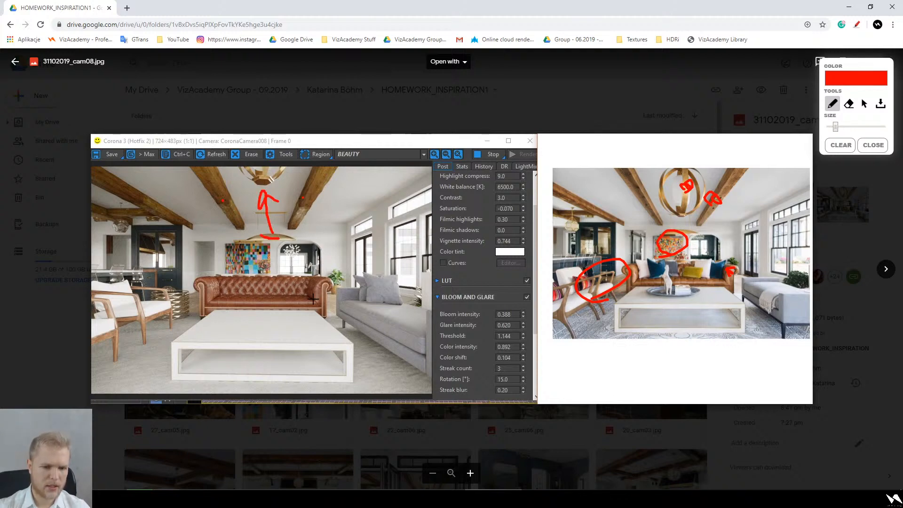
click(141, 320)
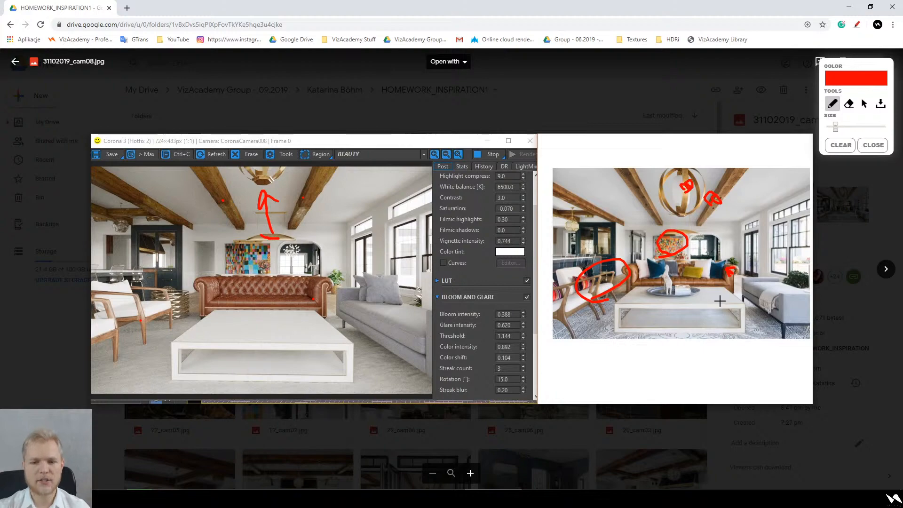
key(Escape)
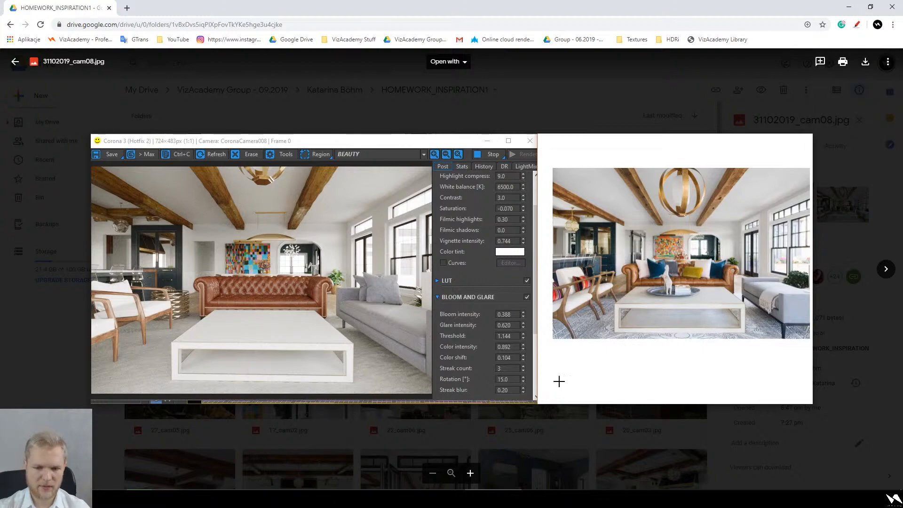
- Examine the sofas, coffee table and carpet of the cam08 render against its reference, and close the image
scroll(266, 383, up, 3)
scroll(266, 385, down, 2)
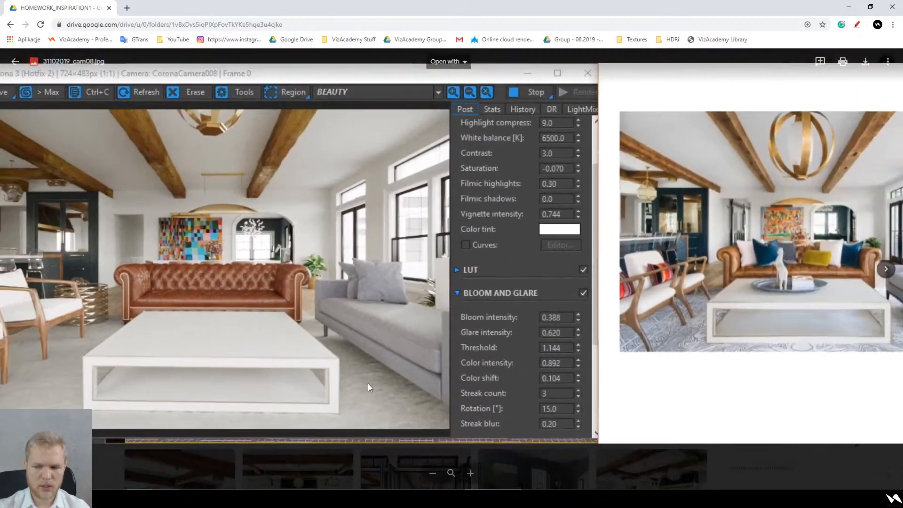
scroll(358, 378, down, 2)
scroll(291, 359, up, 4)
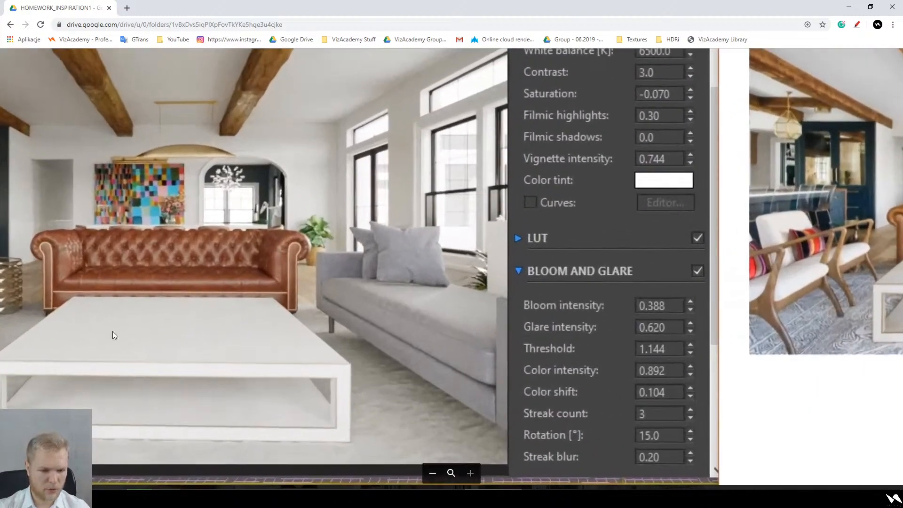
scroll(354, 307, down, 4)
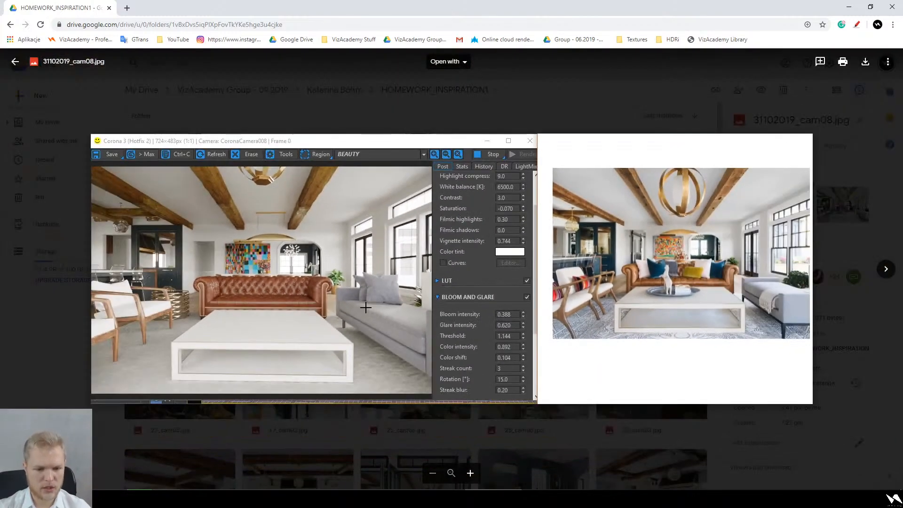
click(849, 364)
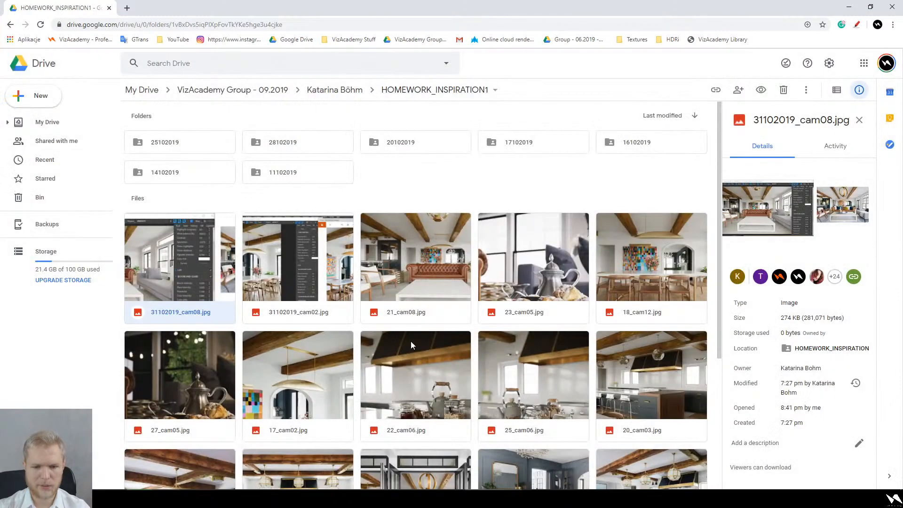
- Open 31102019_cam02.jpg and examine the dining chairs, table and wooden floor up close
double_click(311, 269)
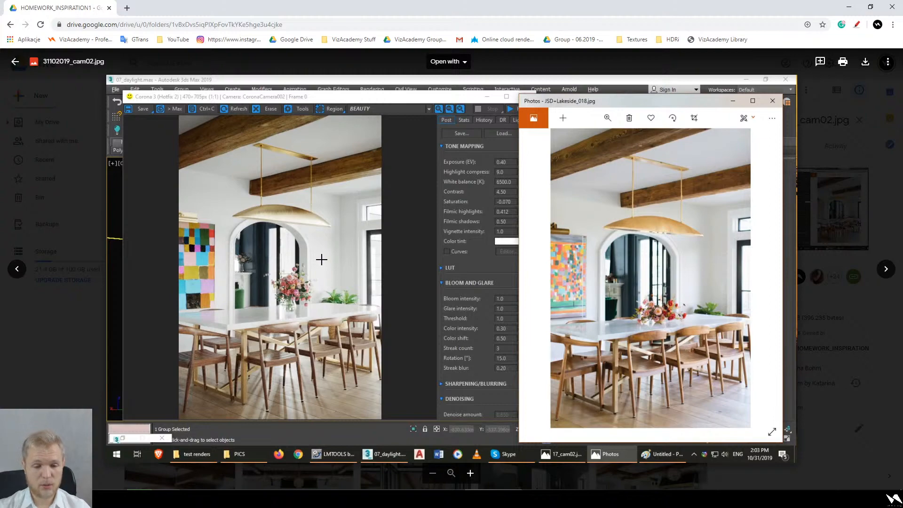
scroll(255, 376, up, 4)
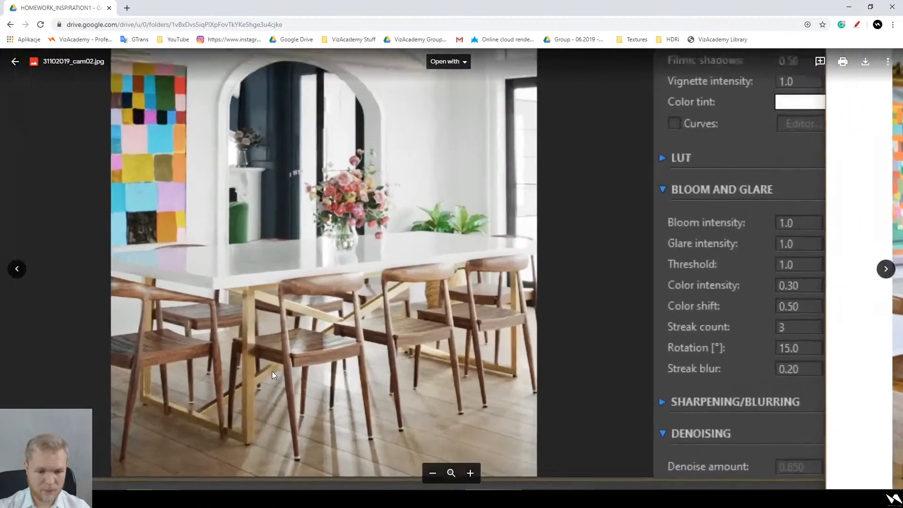
scroll(272, 371, up, 1)
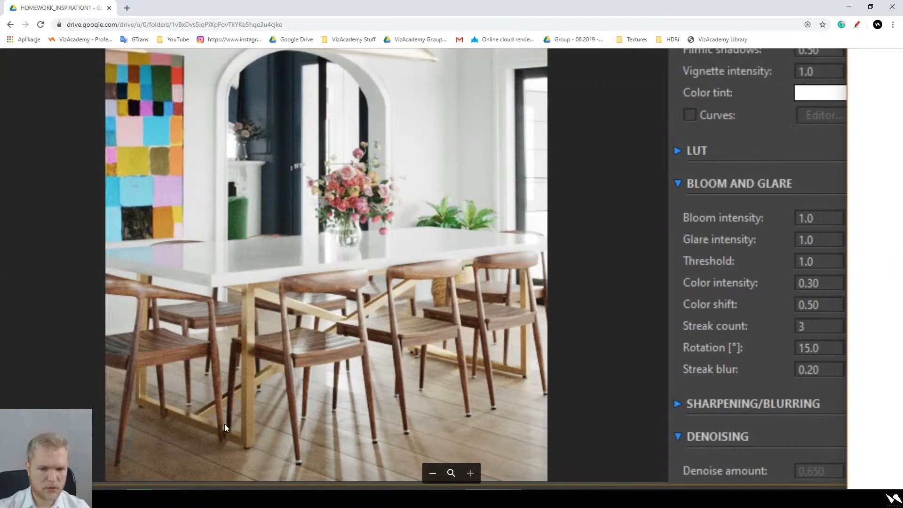
scroll(225, 424, down, 5)
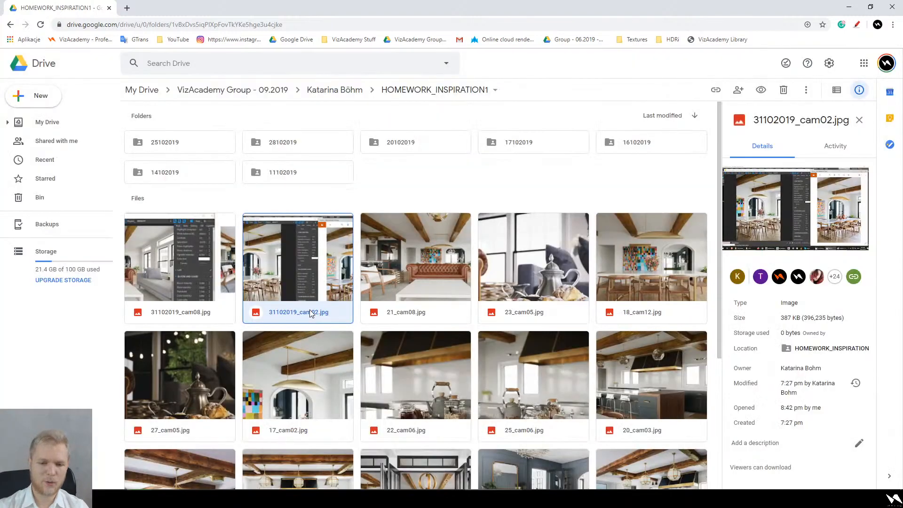
- Open 23_cam05.jpg, examine the teapot, pastries and lace cloth, outline the windows temporarily, and close the image
double_click(492, 260)
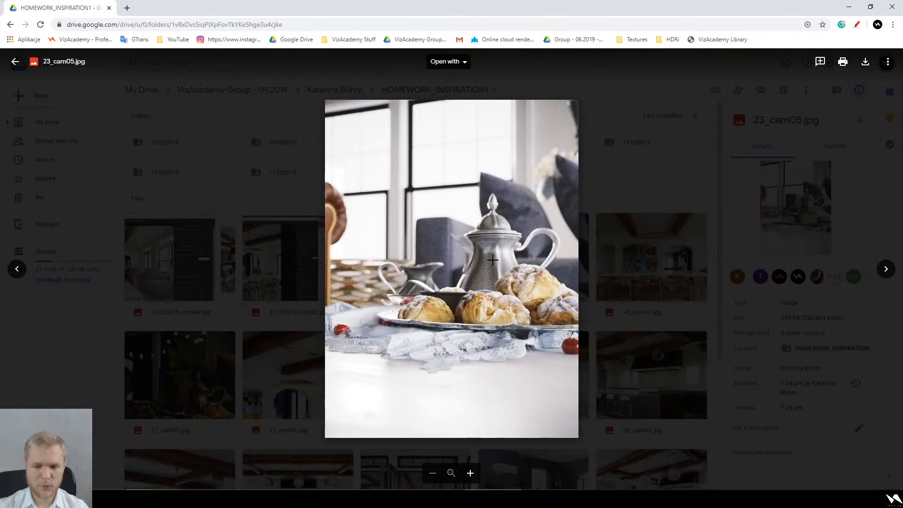
scroll(495, 261, up, 5)
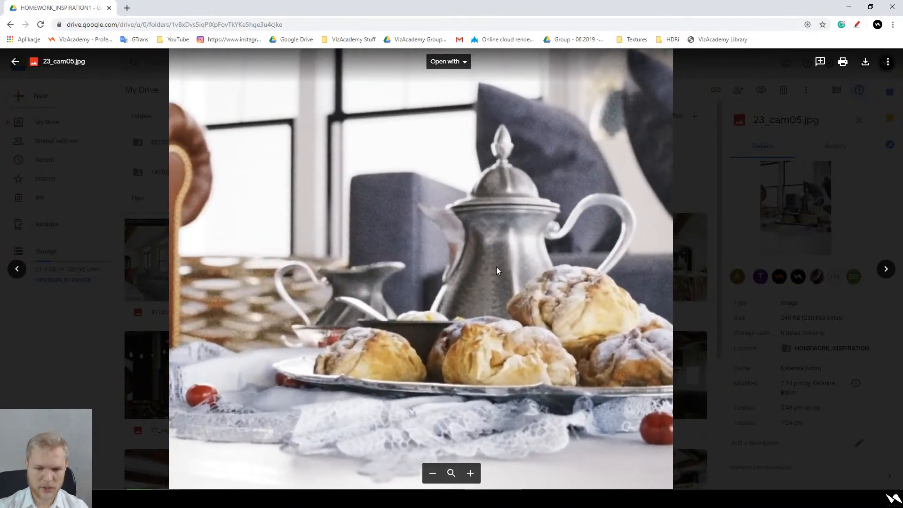
scroll(497, 268, down, 5)
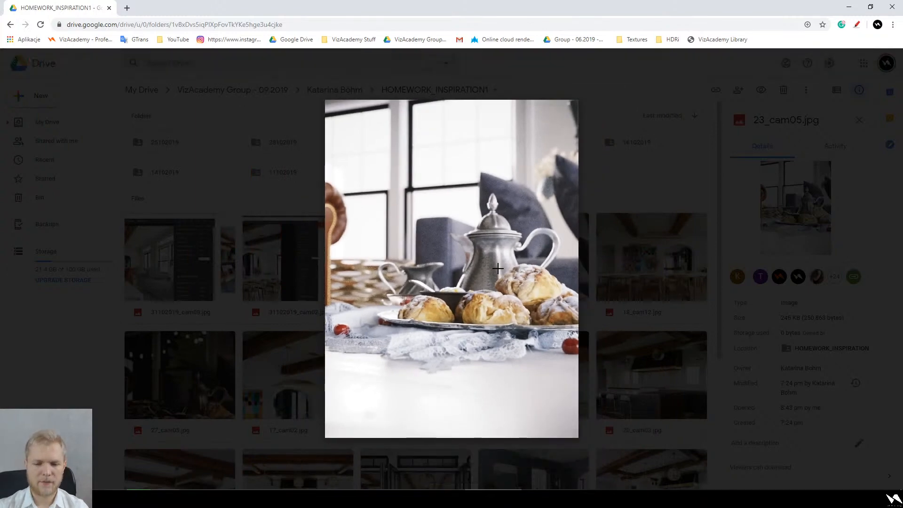
scroll(450, 346, up, 4)
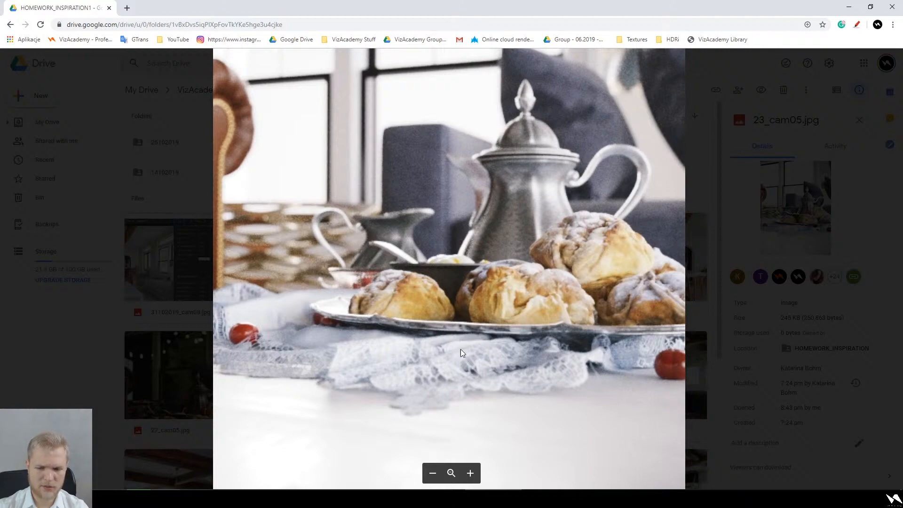
scroll(460, 352, up, 3)
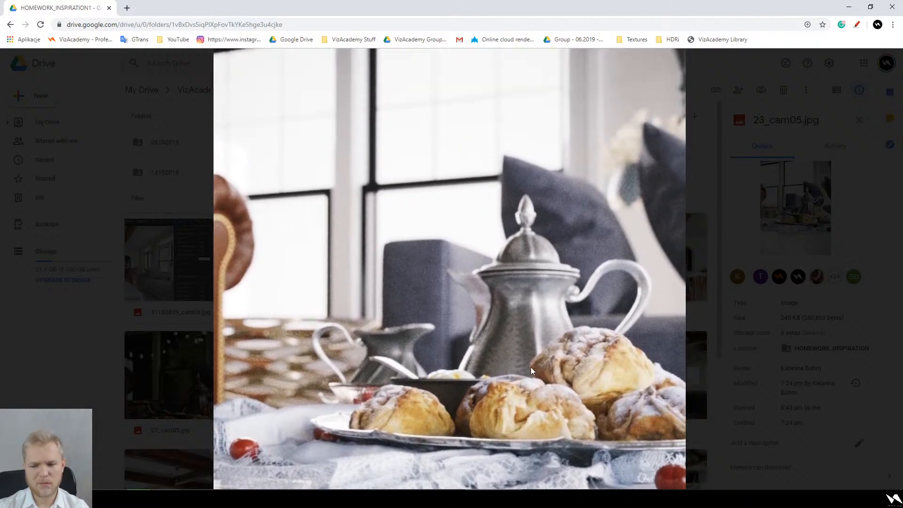
scroll(531, 366, down, 4)
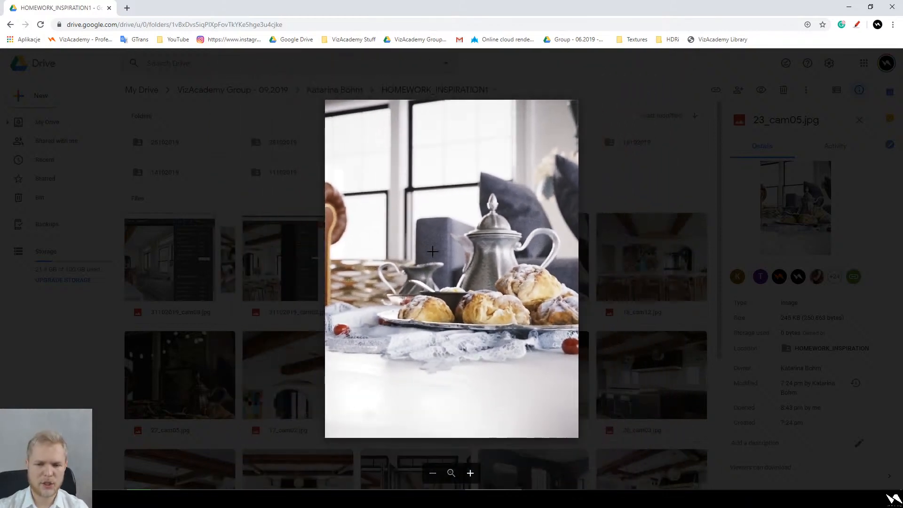
drag(478, 229, 336, 71)
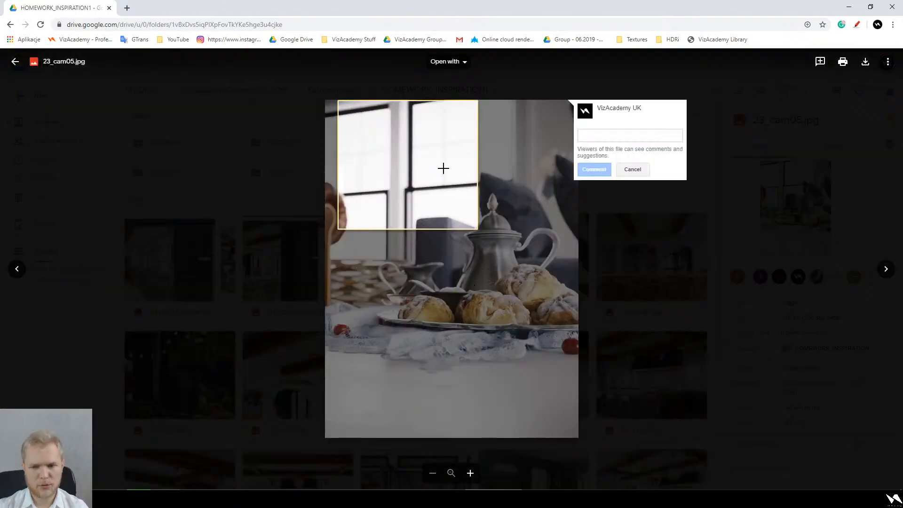
key(Escape)
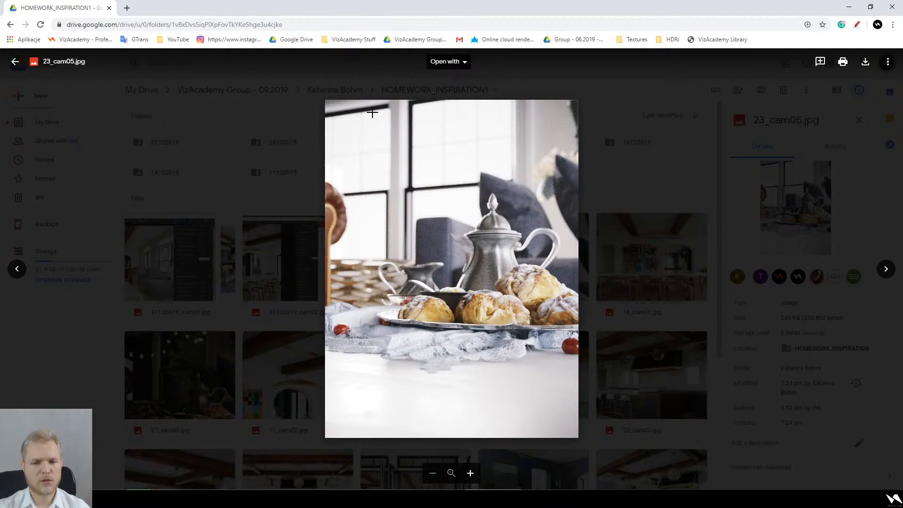
click(640, 348)
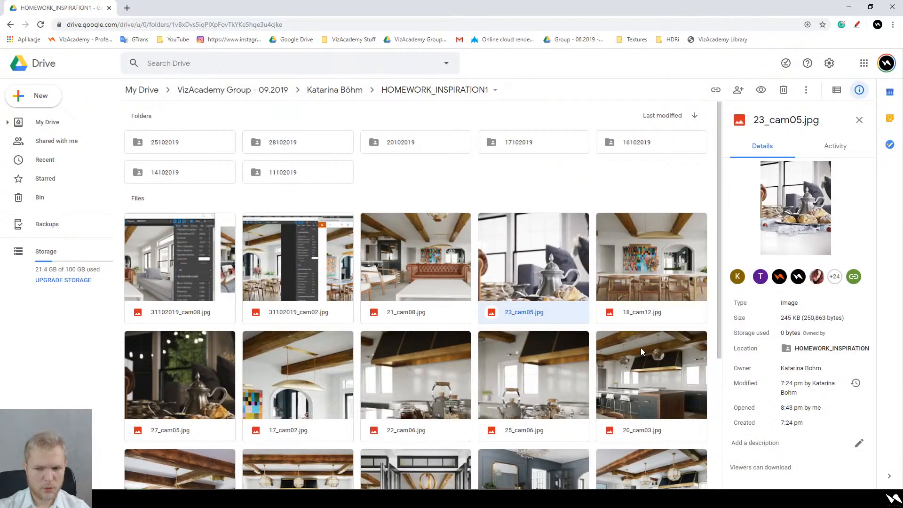
- Open the evening teapot render 27_cam05.jpg to review it
double_click(197, 397)
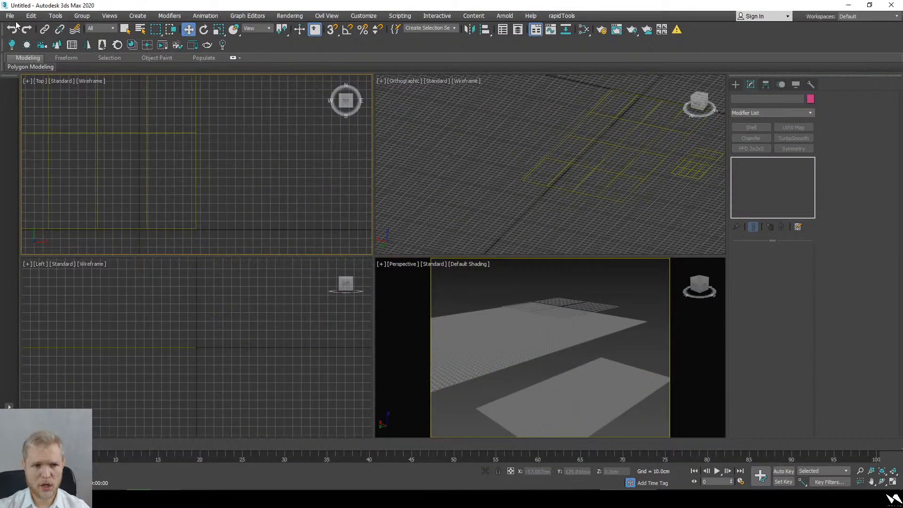
- Look through the recently opened scene files in 3ds Max and dismiss the list without opening one
click(10, 15)
mouse_move(50, 65)
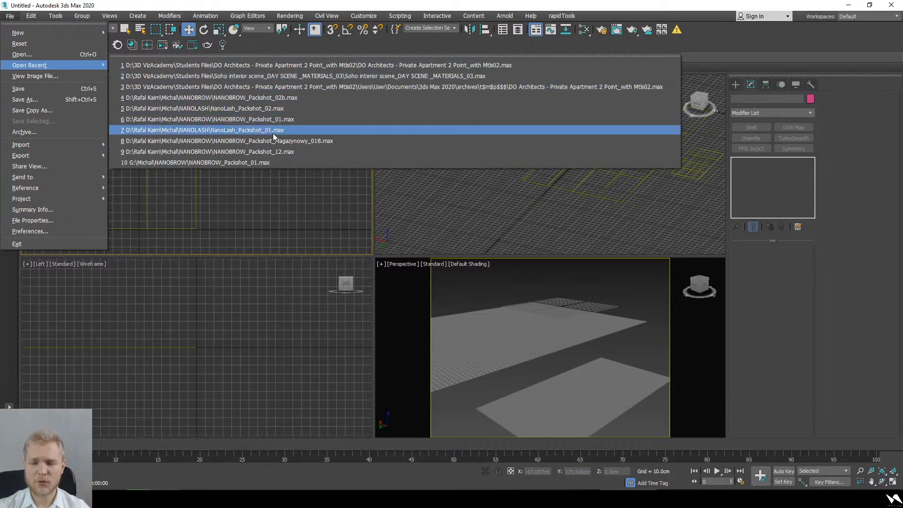
click(275, 208)
scroll(550, 366, down, 6)
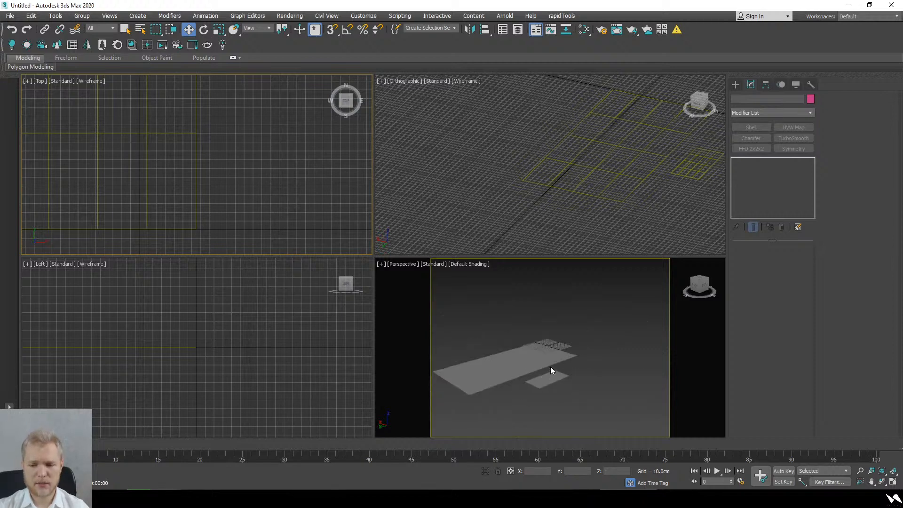
- Create a Corona Light with the Sphere shape beside the large plane's far corner in the perspective view
click(593, 357)
click(735, 85)
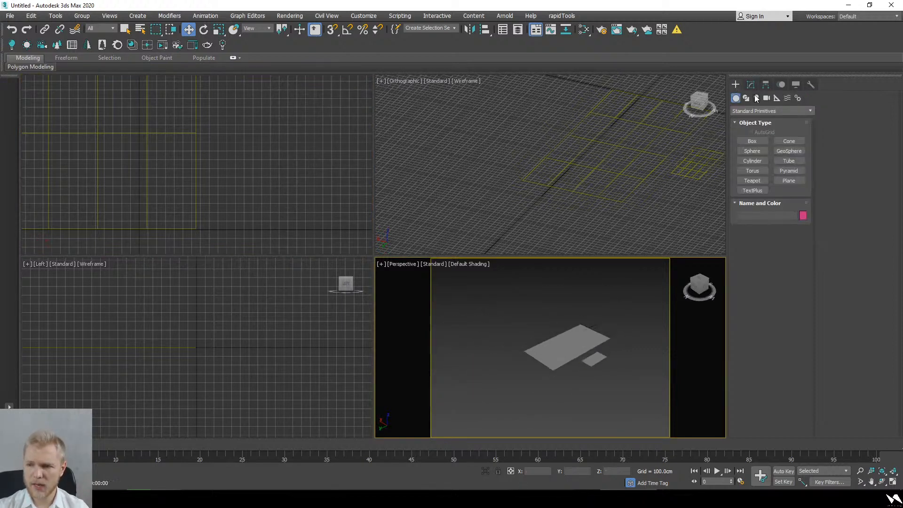
click(755, 98)
click(771, 111)
click(763, 136)
click(752, 141)
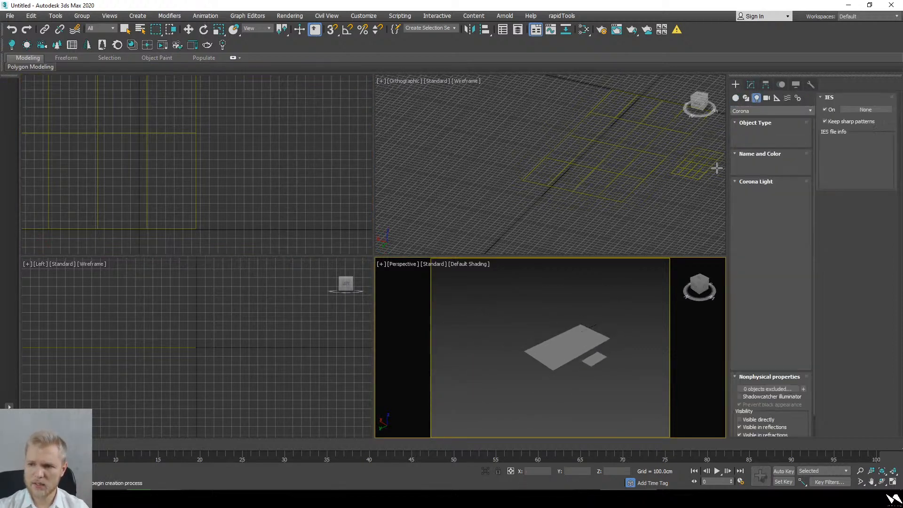
scroll(578, 342, up, 5)
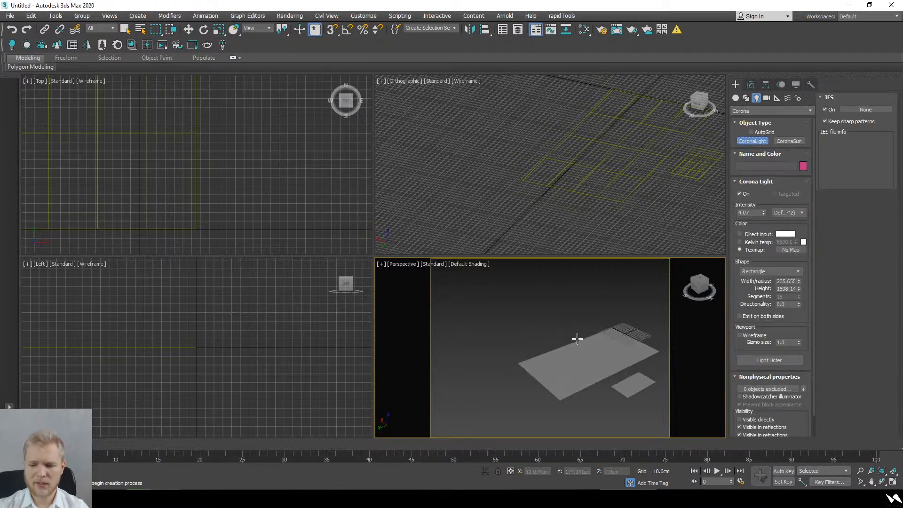
right_click(553, 302)
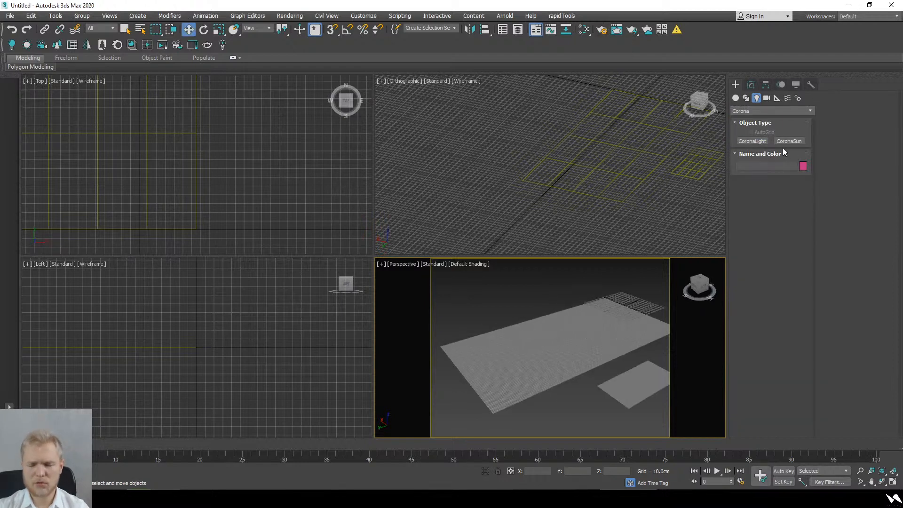
click(755, 144)
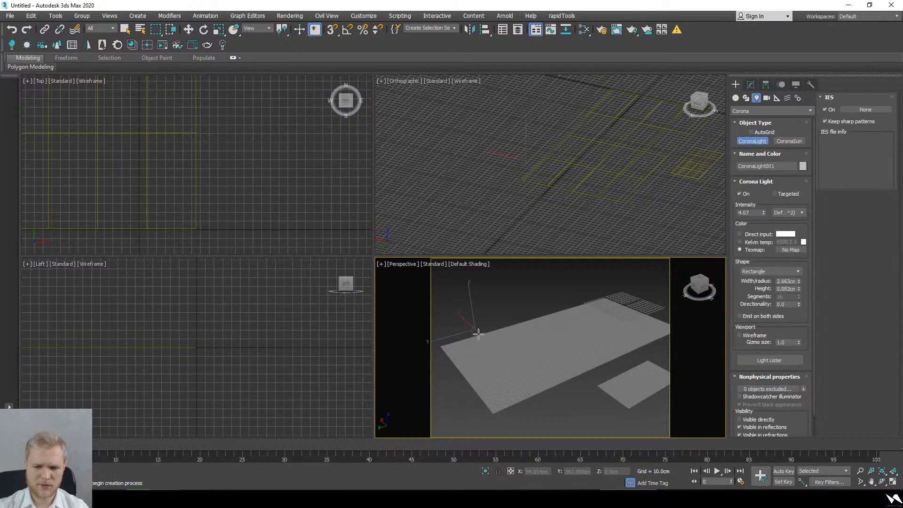
click(768, 270)
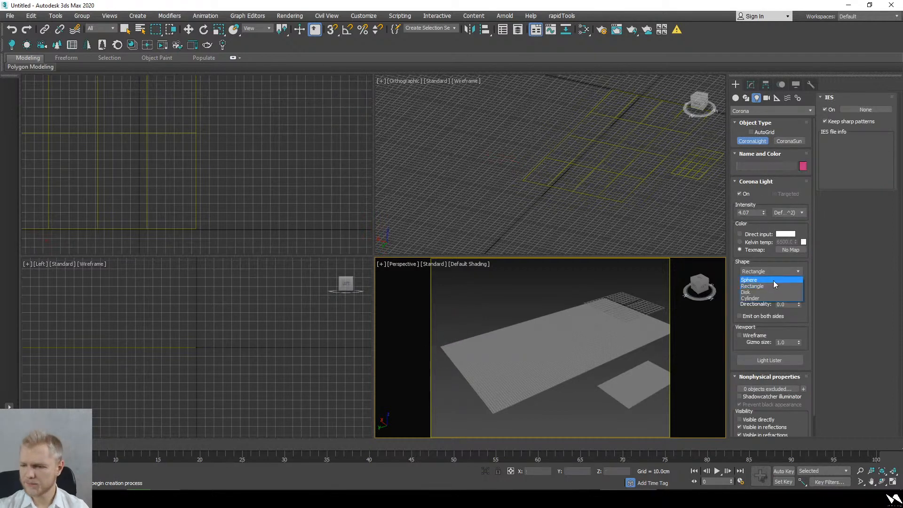
click(773, 281)
mouse_move(483, 338)
mouse_down()
mouse_move(474, 286)
mouse_move(476, 304)
mouse_move(500, 314)
mouse_up()
- Clone the sphere light along the Y axis with the Copy option and raise the number of copies
key(w)
click(475, 253)
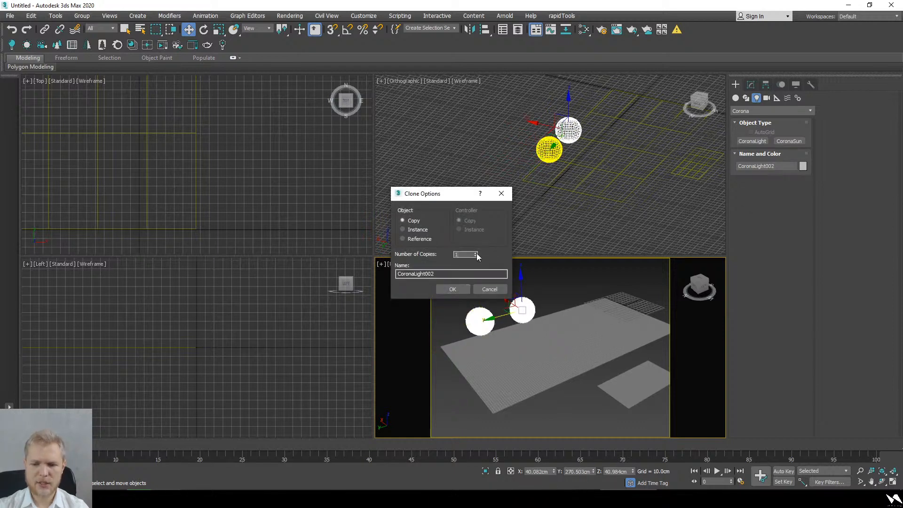
- Finish cloning the sphere light as two copies along the plane's edge and display the maximized perspective view with edged faces
click(454, 290)
key(alt+w)
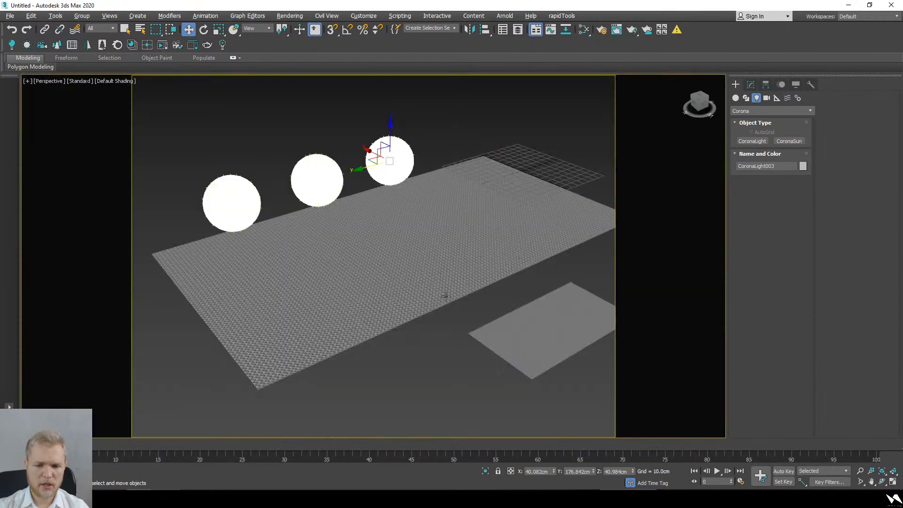
middle_drag(402, 216, 441, 239)
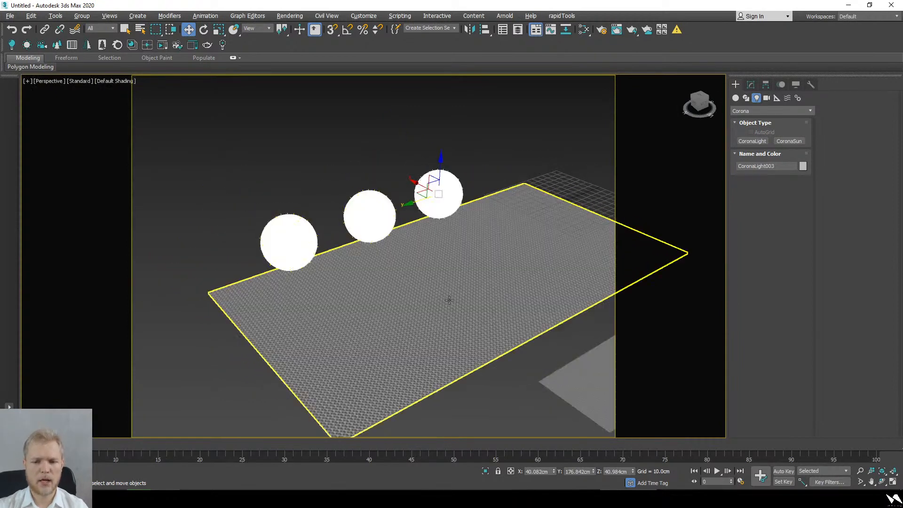
key(F4)
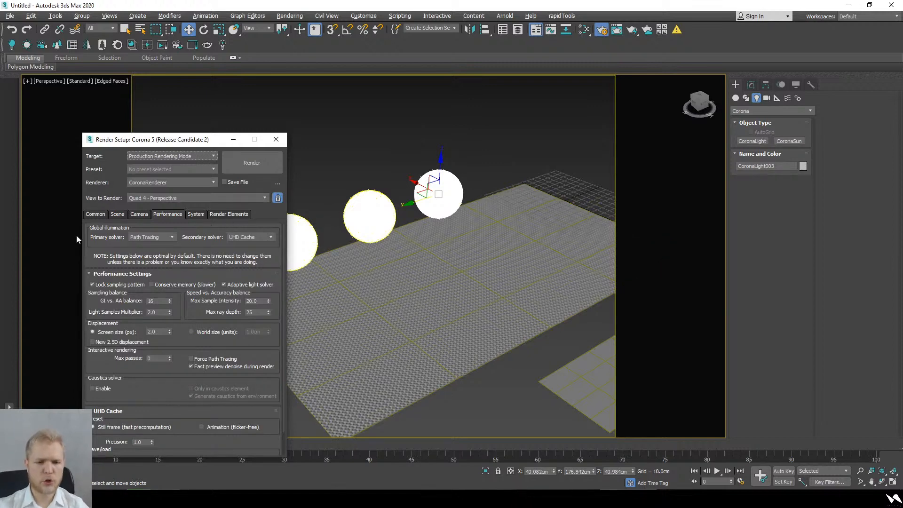
- Start an interactive render of the perspective view and move the frame buffer clear of the lights
click(120, 215)
click(230, 238)
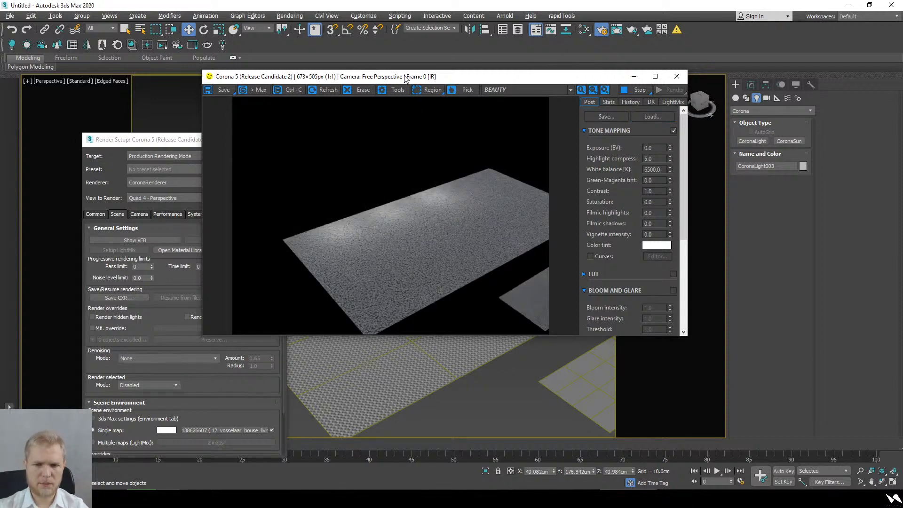
drag(405, 78, 595, 103)
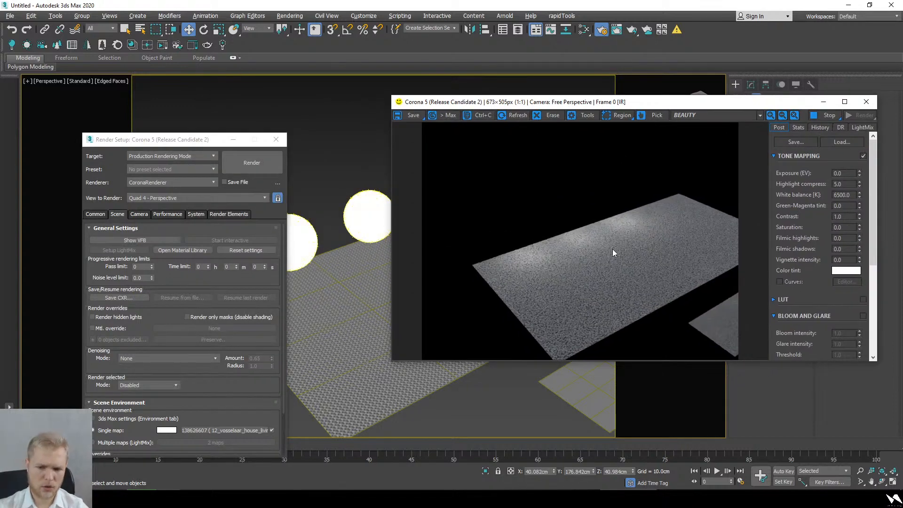
- Enable Visible directly and Occlude other lights for each of the three sphere lights
click(365, 191)
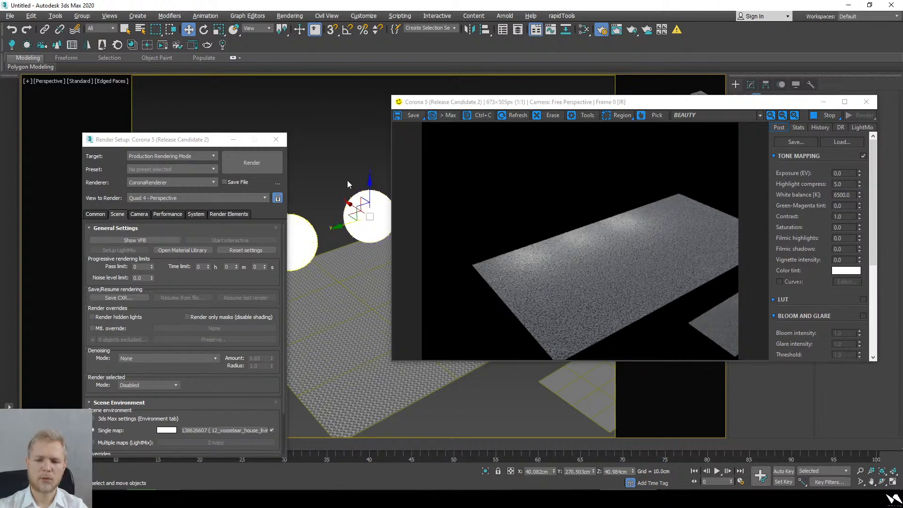
click(824, 102)
click(752, 85)
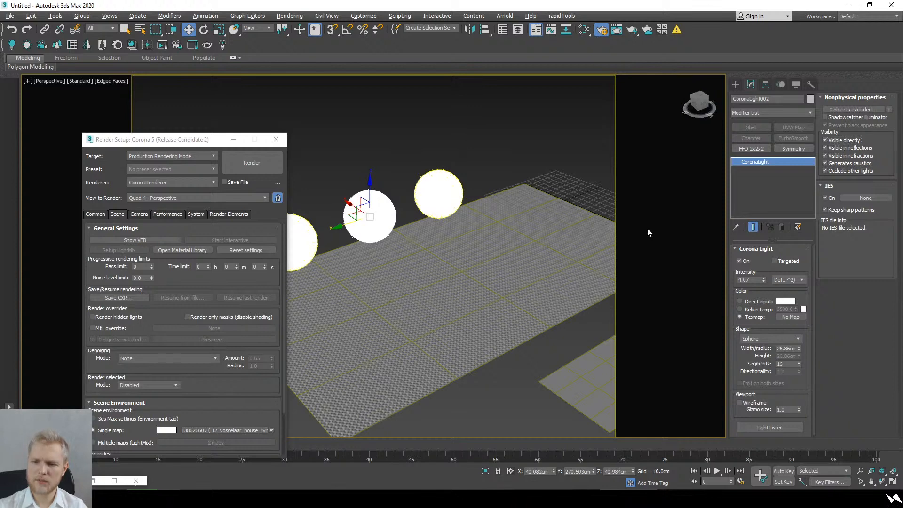
click(297, 230)
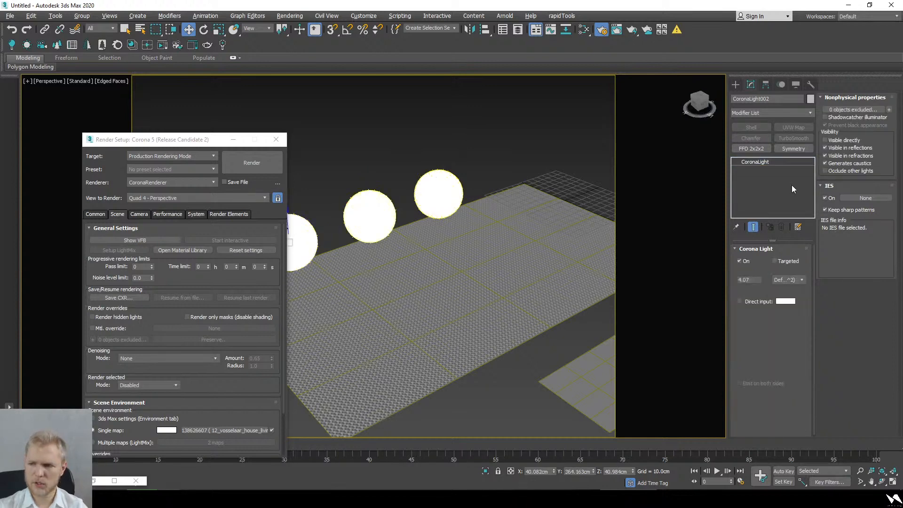
click(833, 170)
click(841, 147)
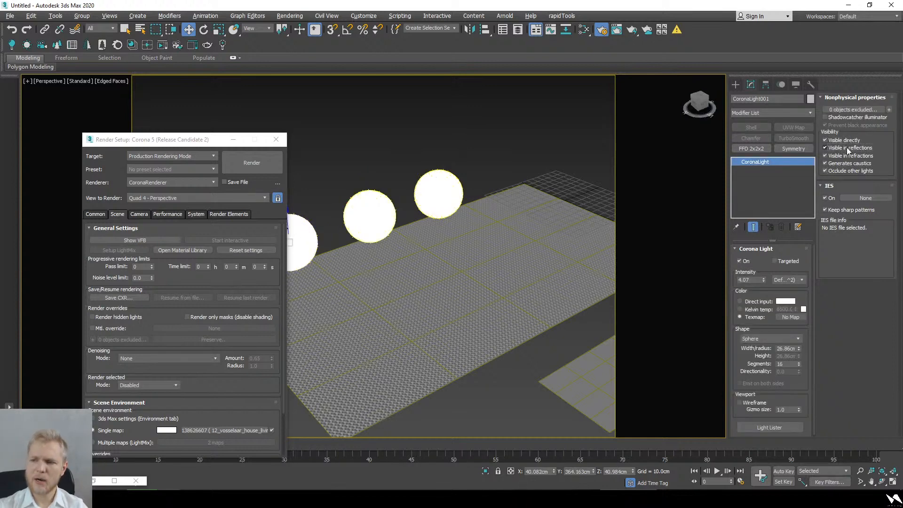
click(487, 182)
click(455, 186)
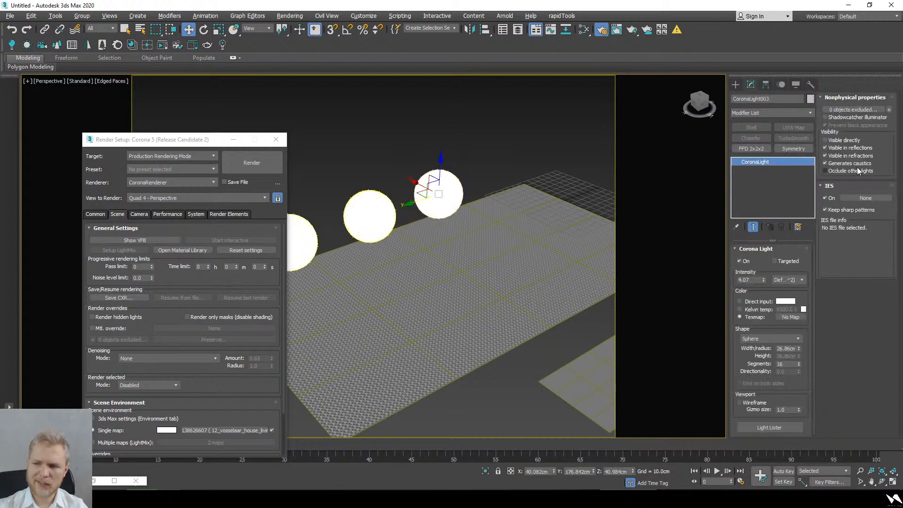
click(844, 140)
- Clone the three sphere lights together as copies to form a second row parallel to the first, away from the plane
alt+middle_drag(503, 235, 447, 243)
alt+drag(447, 244, 446, 256)
click(335, 275)
click(421, 245)
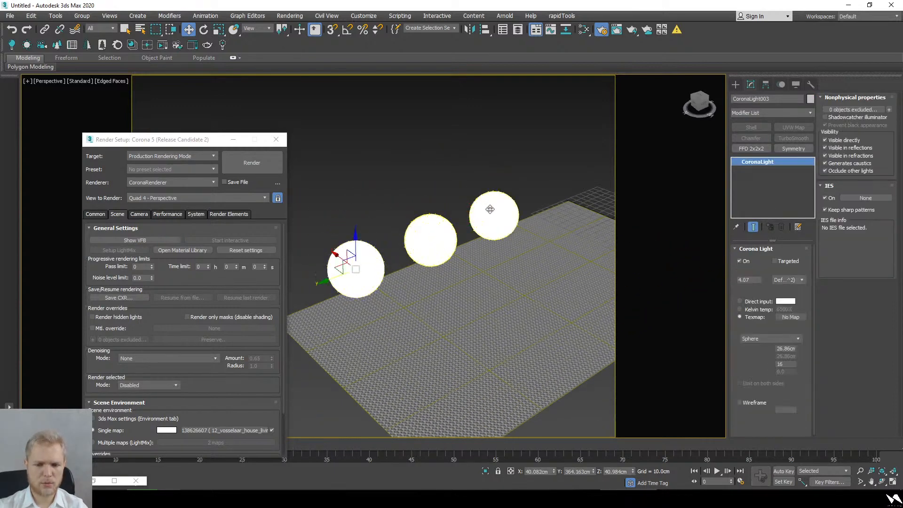
click(481, 219)
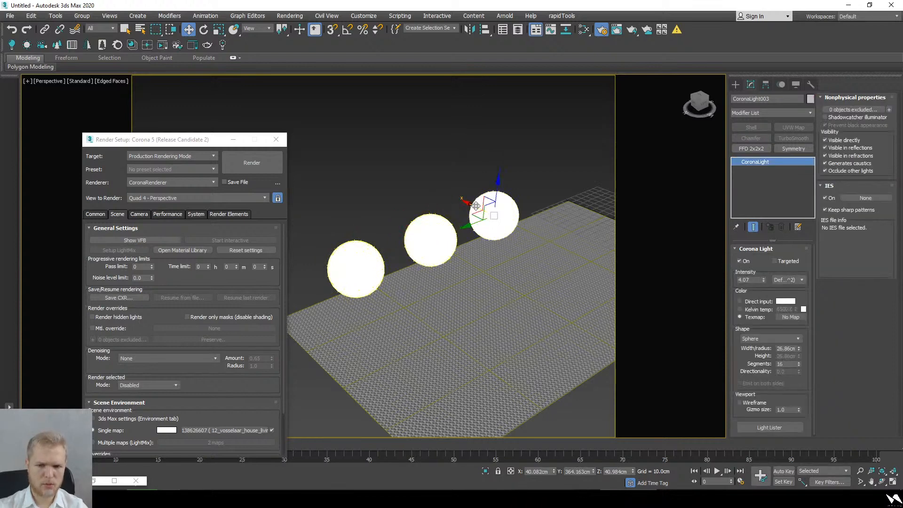
mouse_move(475, 202)
shift+mouse_down()
mouse_move(418, 175)
mouse_move(427, 179)
shift+mouse_up()
right_click(427, 179)
ctrl+click(434, 233)
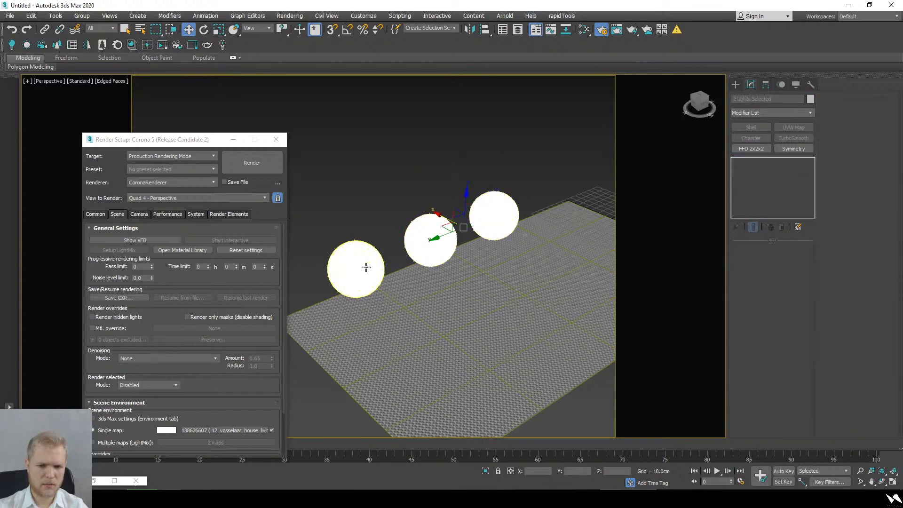
ctrl+click(358, 268)
shift+drag(428, 236, 363, 197)
click(450, 288)
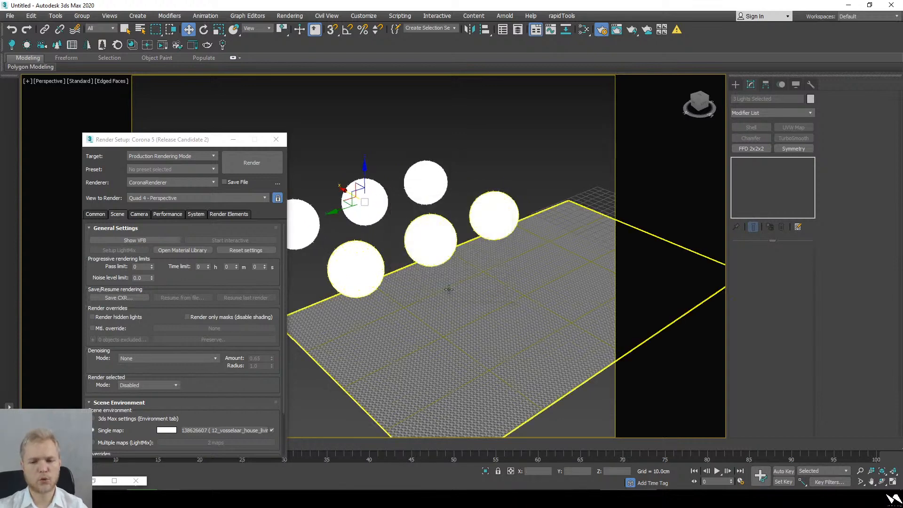
- Clone the far light of the second row as three instances, spaced in a line leading away from the plane
click(396, 214)
click(408, 167)
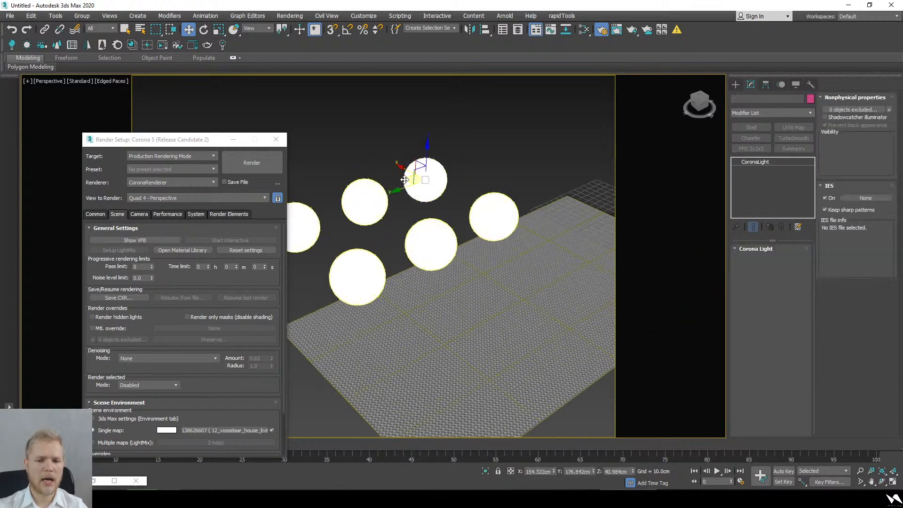
shift+drag(408, 166, 328, 123)
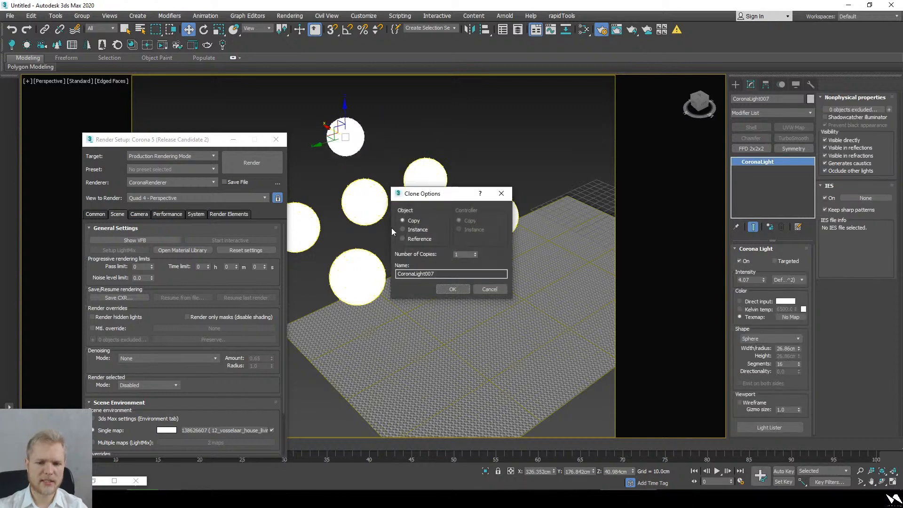
click(402, 229)
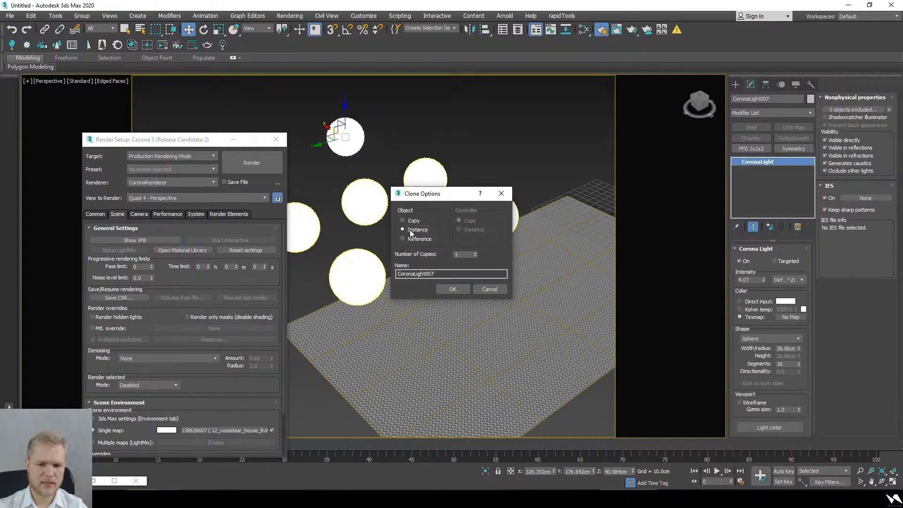
click(475, 251)
click(476, 251)
click(454, 290)
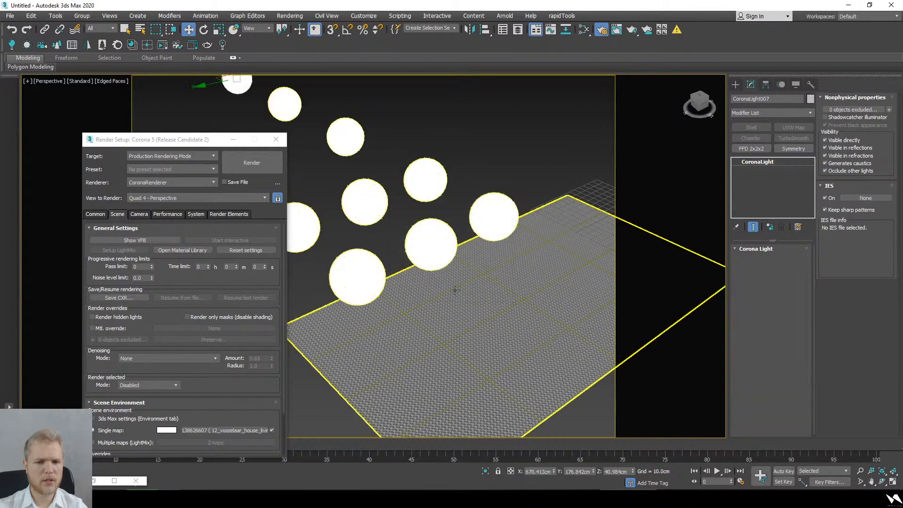
- Start an interactive render that frames all the sphere lights together with the plane
scroll(455, 289, down, 3)
mouse_move(455, 289)
alt+middle_down()
mouse_move(473, 274)
mouse_move(485, 297)
mouse_move(518, 294)
alt+middle_up()
click(138, 240)
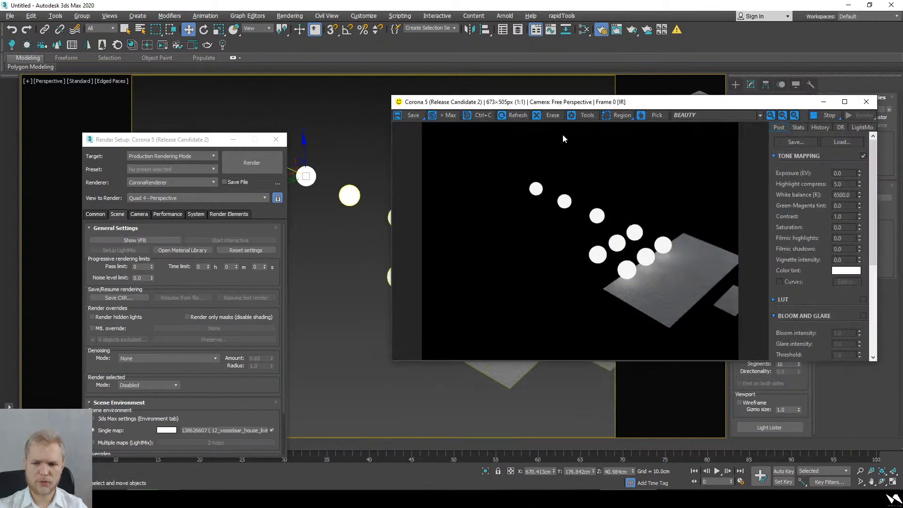
scroll(358, 228, up, 4)
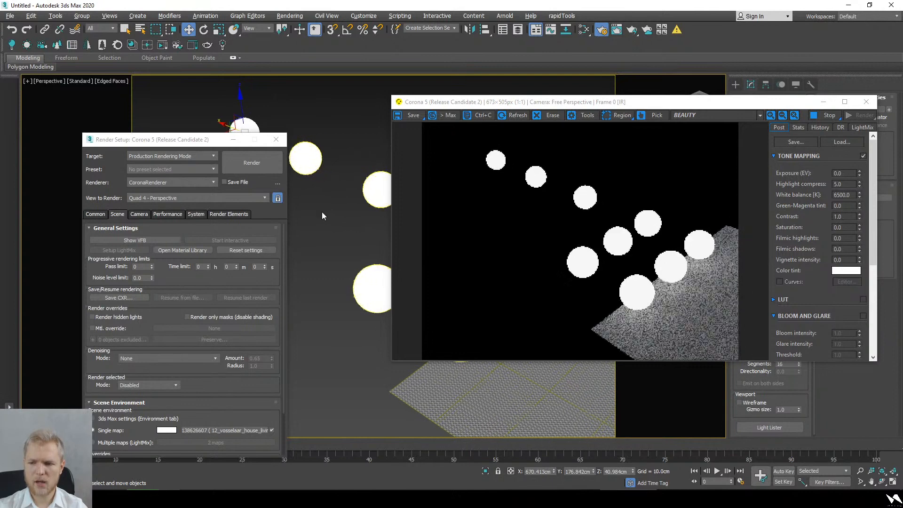
- Stop the render and generate LightMix layers separated by Instanced Lights, included in denoising
click(827, 115)
click(222, 45)
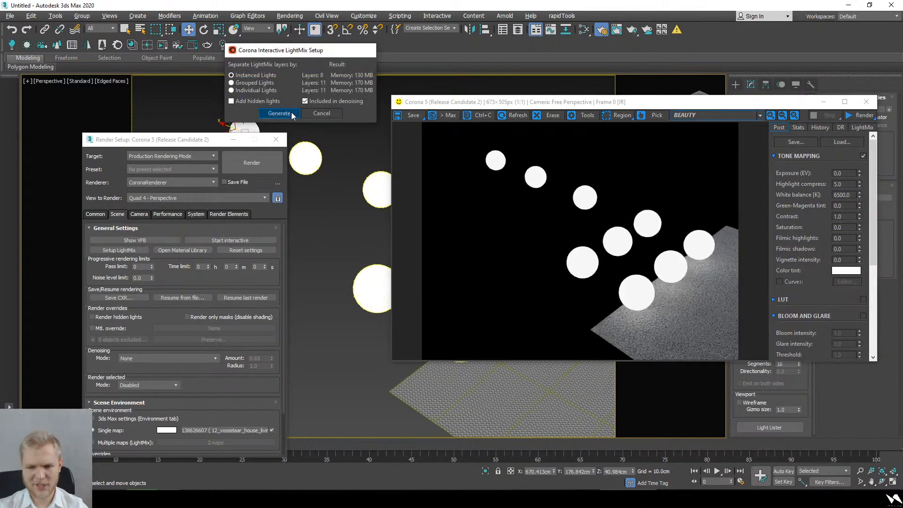
click(279, 113)
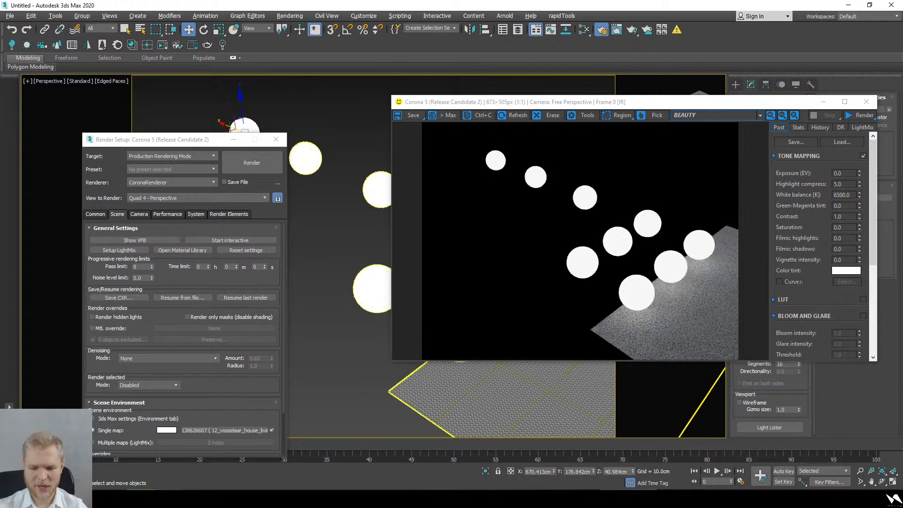
- Switch to the YouTube live chat window, read the latest messages and return to the scene
mouse_move(409, 498)
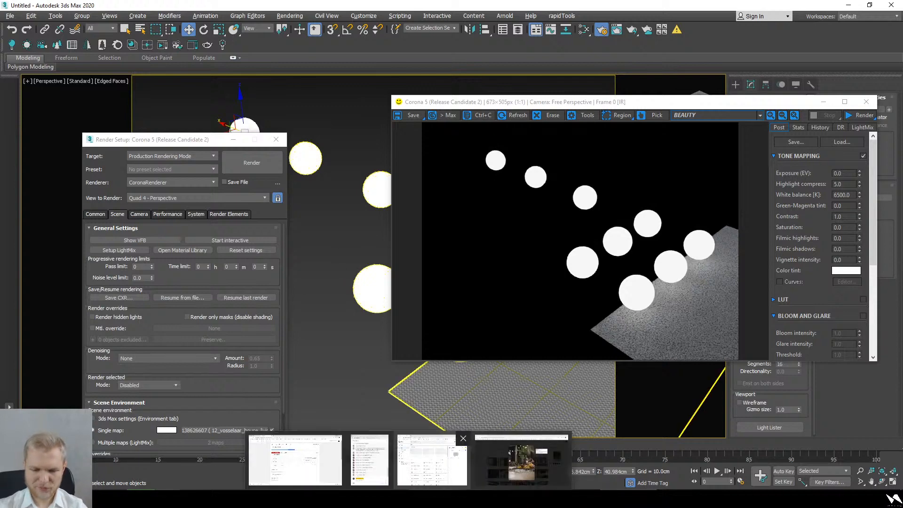
click(370, 460)
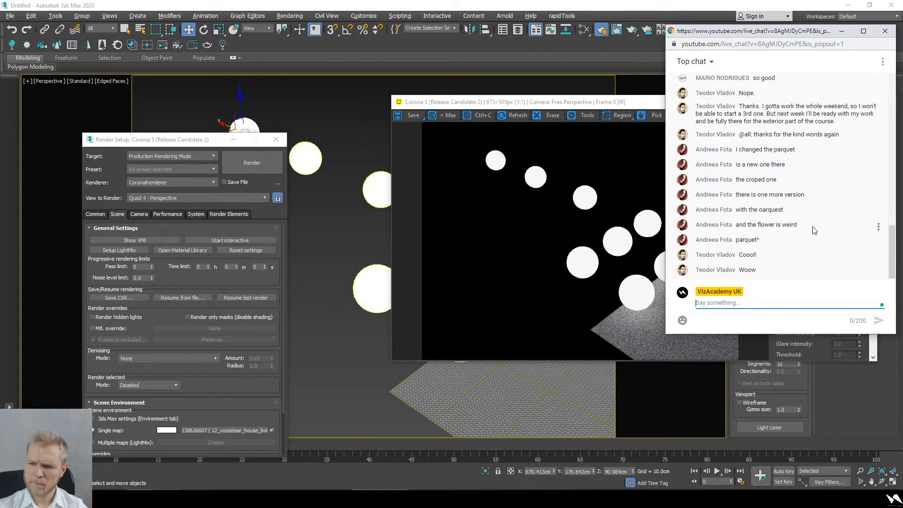
click(337, 277)
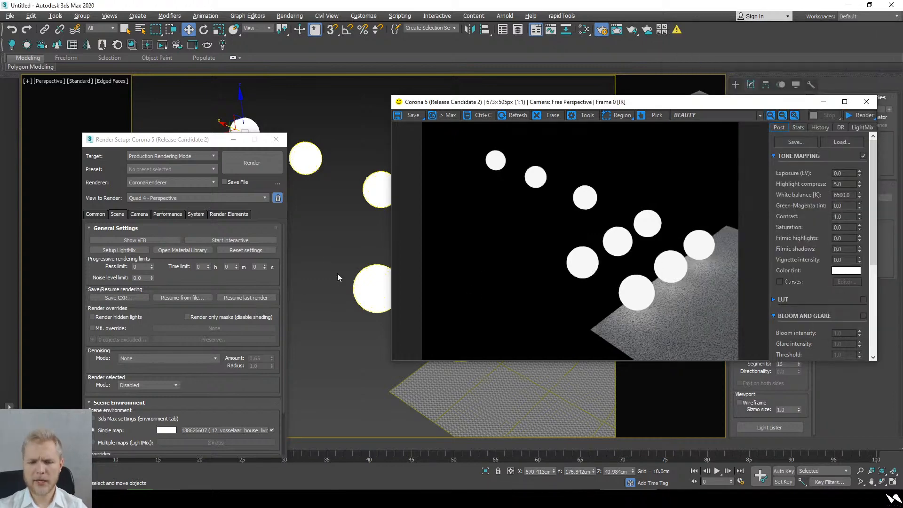
- Render the scene with the Interactive LightMix element shown and shift the frame buffer slightly toward the render settings
click(863, 121)
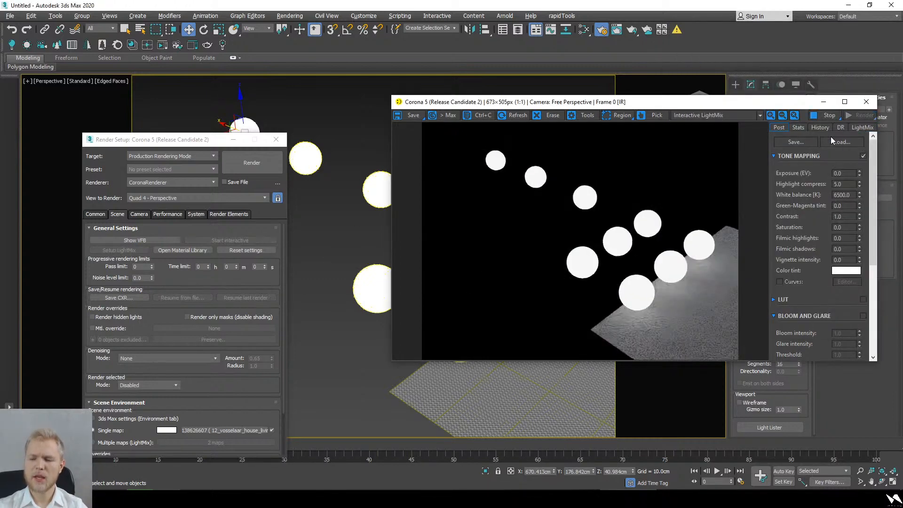
click(743, 115)
click(567, 103)
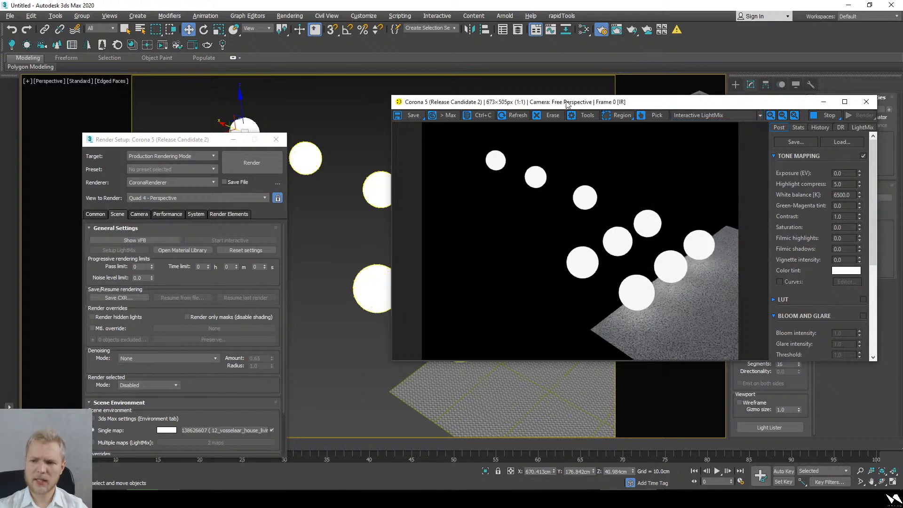
drag(567, 103, 546, 103)
- Add all seven CESSENTIAL render elements, from CESSENTIAL_Direct through CESSENTIAL_Volumetrics, to the render elements list
click(229, 214)
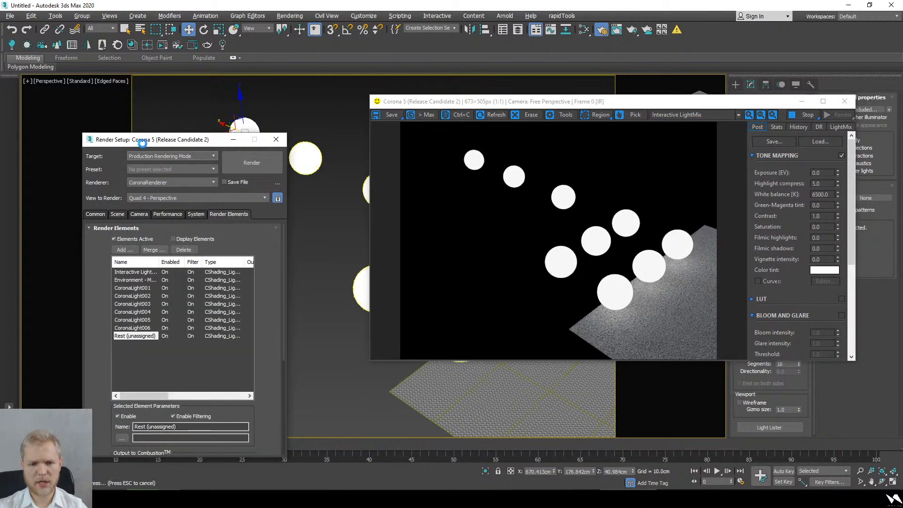
drag(143, 140, 101, 78)
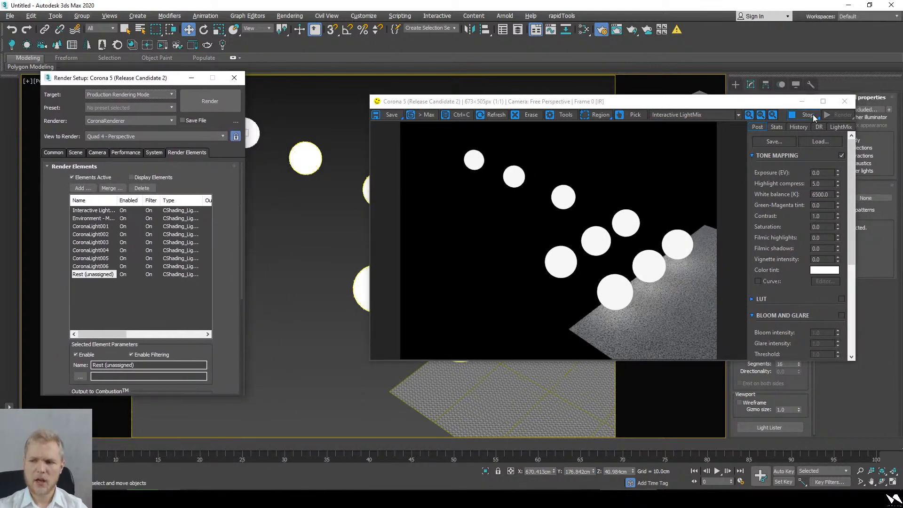
click(83, 188)
click(104, 198)
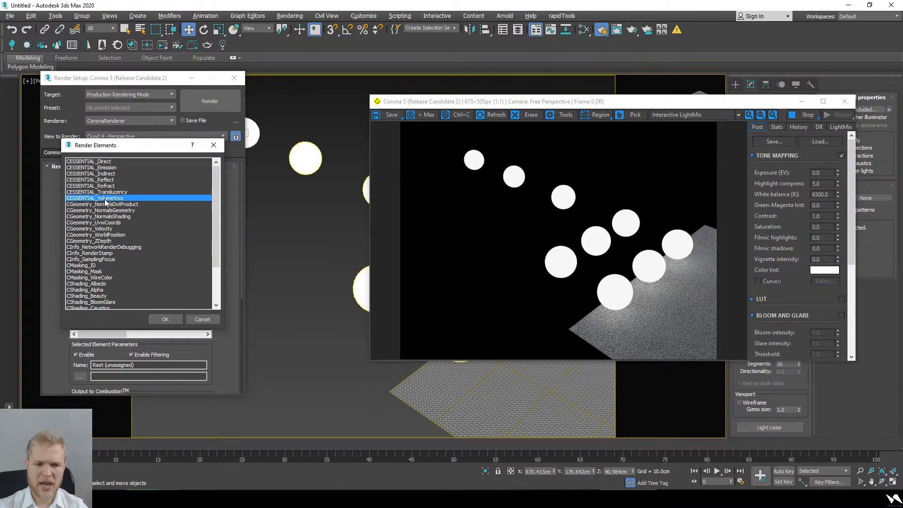
shift+click(94, 162)
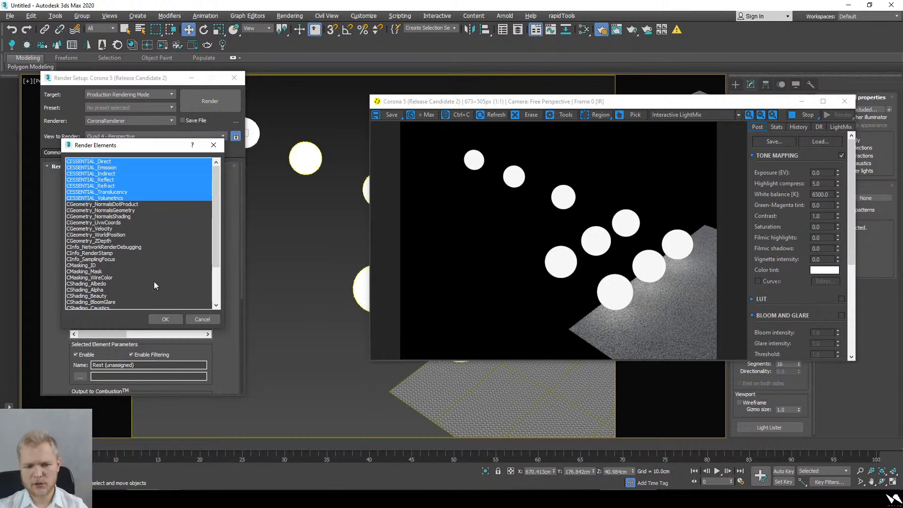
click(165, 320)
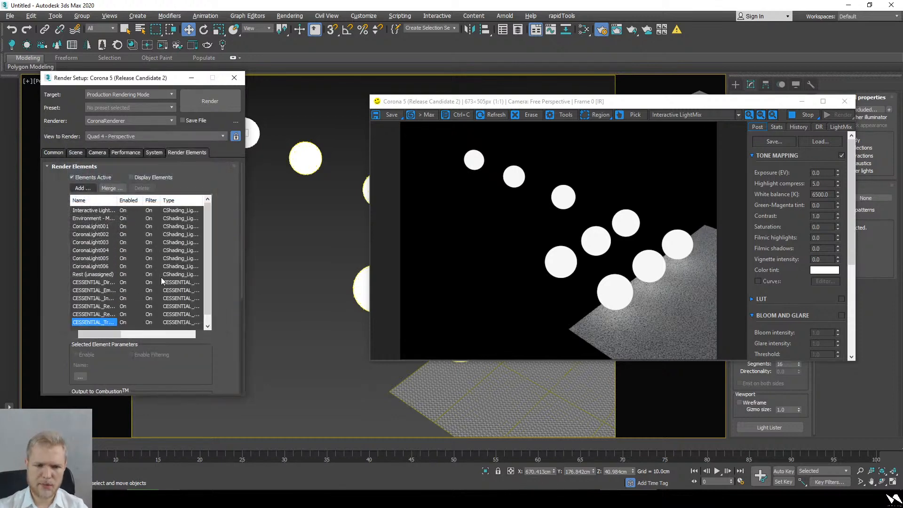
- Stop the interactive render and look through the list of recently opened scenes
click(795, 115)
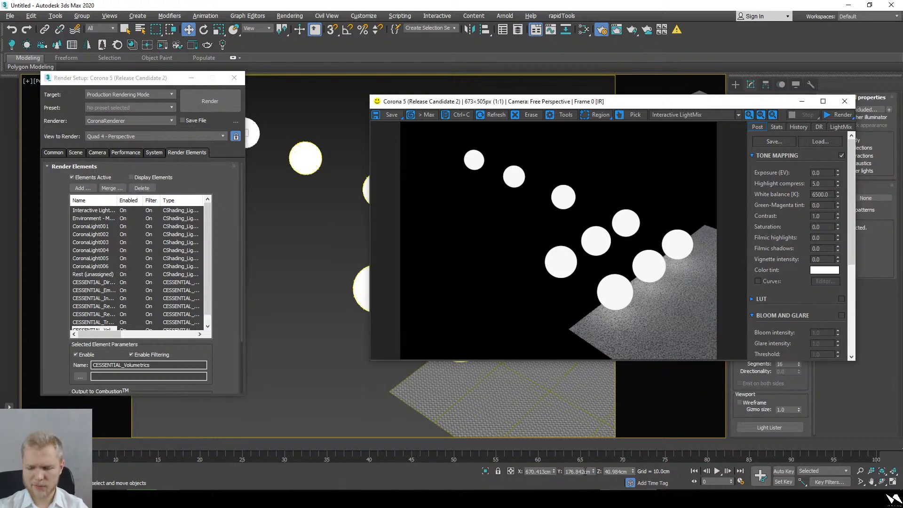
click(10, 16)
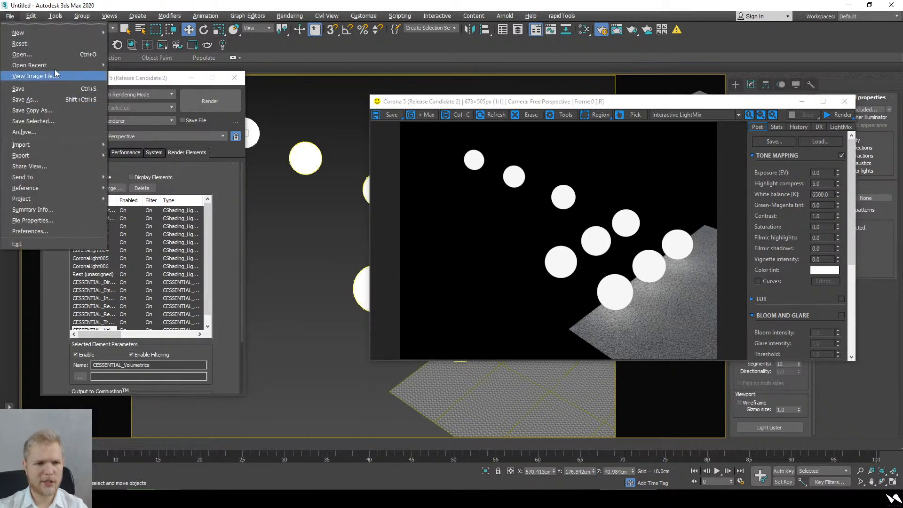
mouse_move(56, 64)
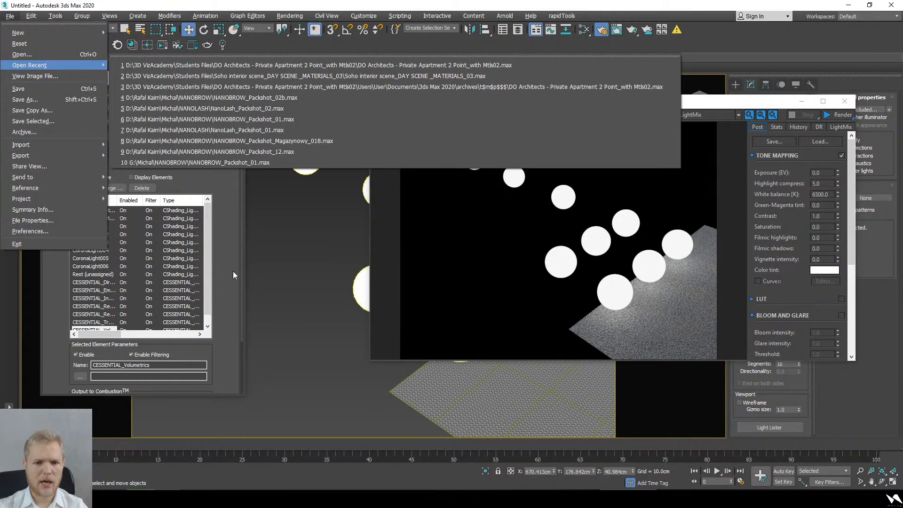
click(344, 442)
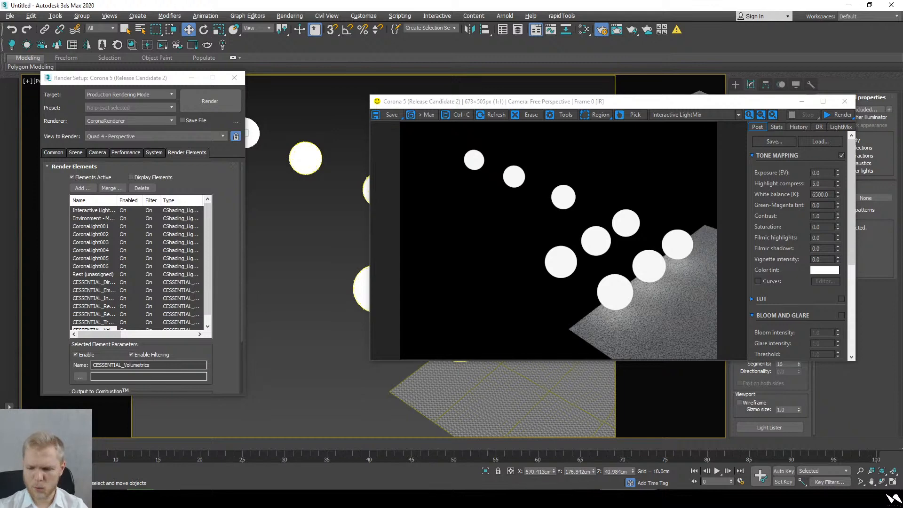
- Switch to File Explorer and browse to the Sopot project folder inside the client's folder on the Work (D:) drive
key(super+e)
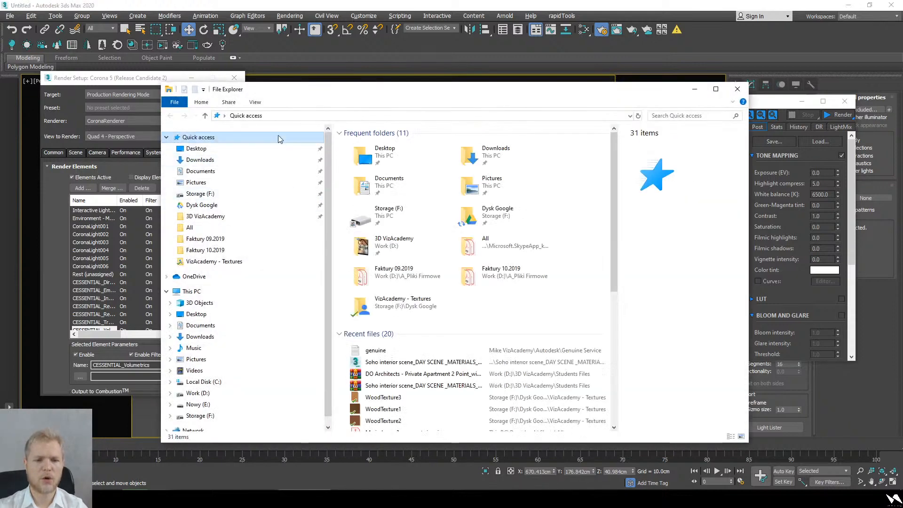
click(224, 295)
double_click(483, 281)
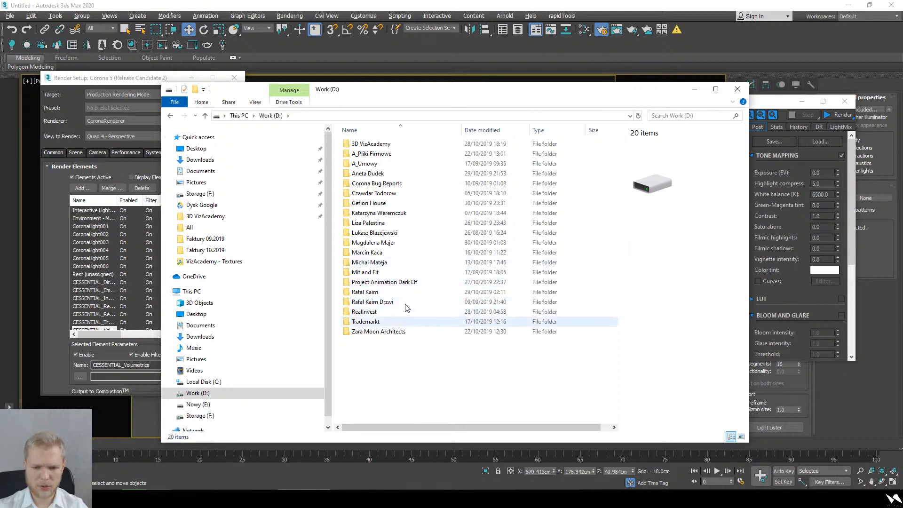
key(k)
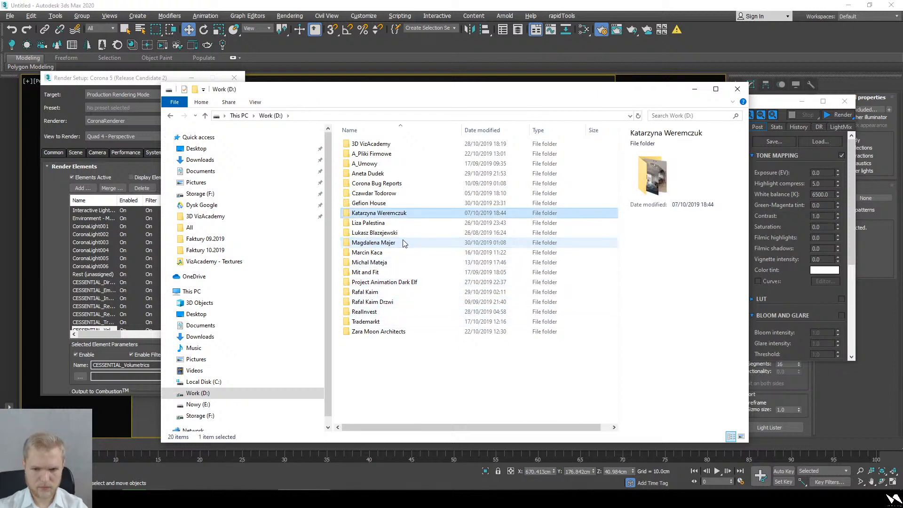
double_click(405, 212)
drag(431, 92, 276, 292)
double_click(205, 402)
- Open the Sopot_Main01 scene file in 3ds Max, discarding the current scene's changes and continuing without the missing external files
click(411, 486)
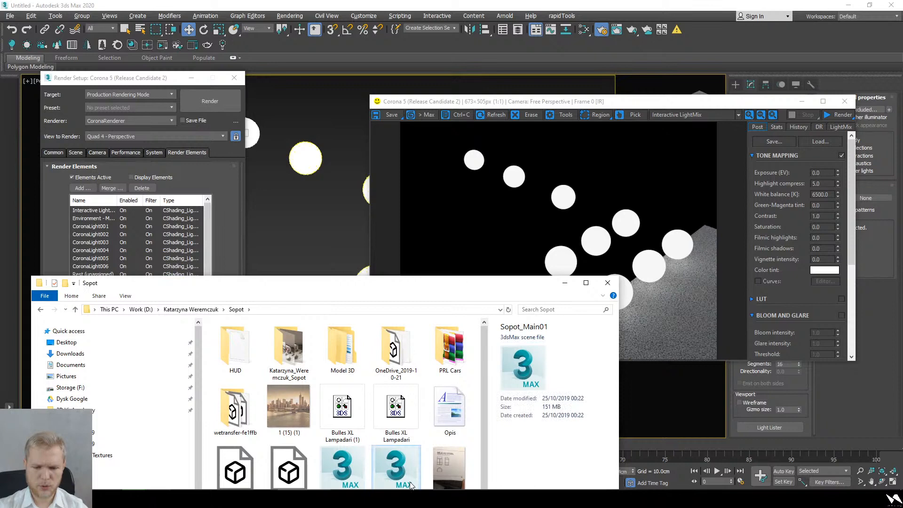
click(369, 479)
click(355, 474)
click(388, 472)
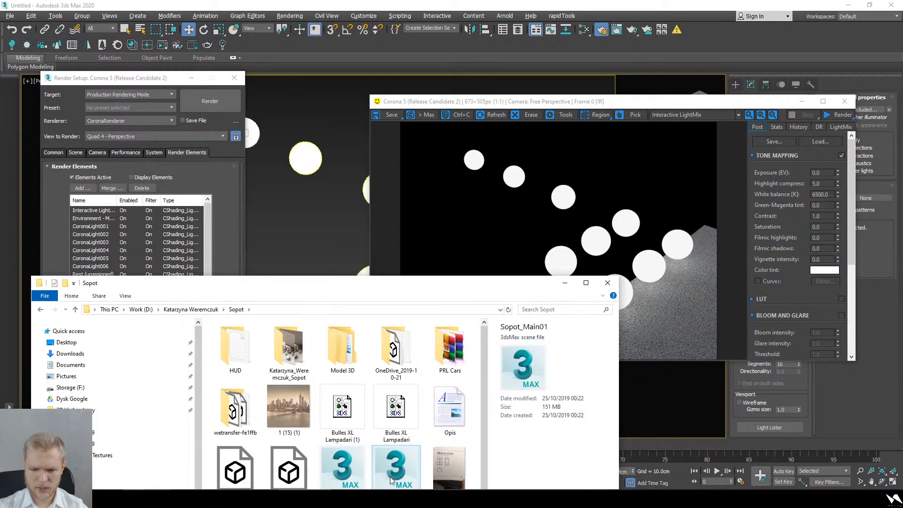
drag(391, 478, 319, 218)
click(343, 228)
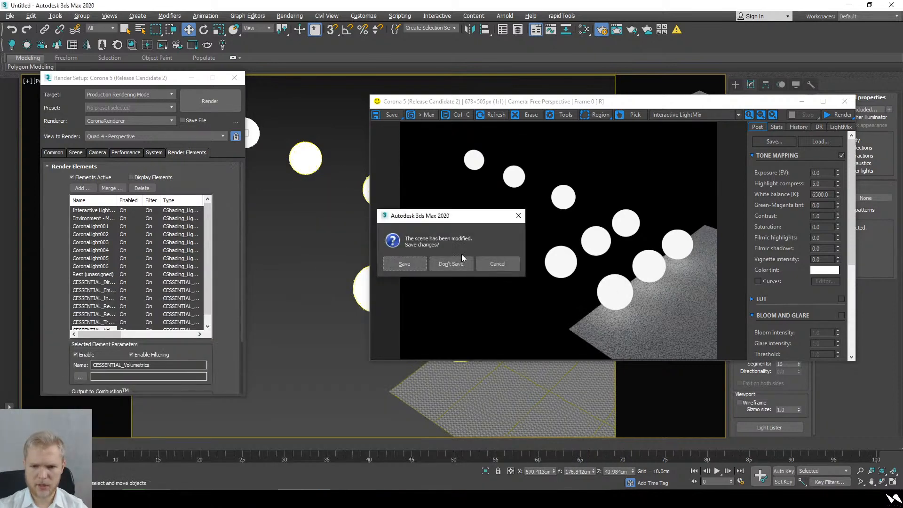
click(453, 263)
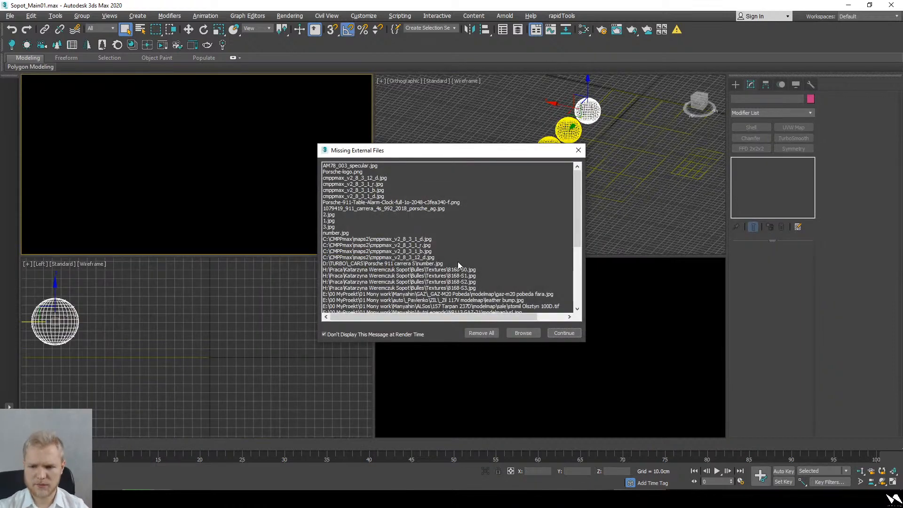
scroll(458, 262, down, 5)
click(564, 333)
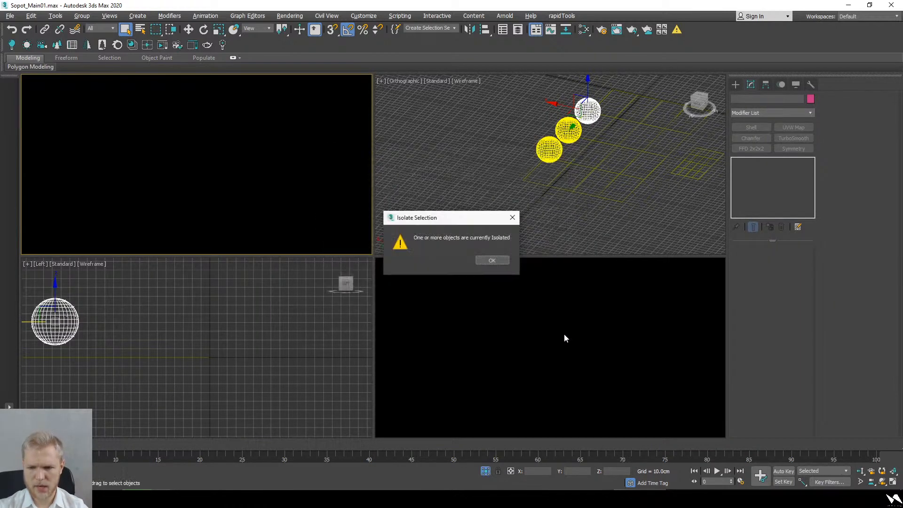
click(492, 260)
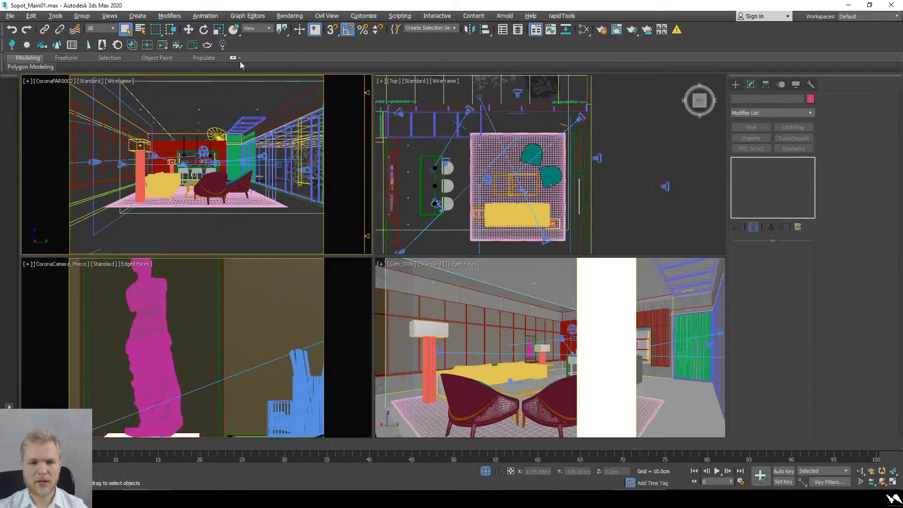
- Generate LightMix layers by Instanced Lights, included in denoising, and add all seven CESSENTIAL render elements
click(224, 44)
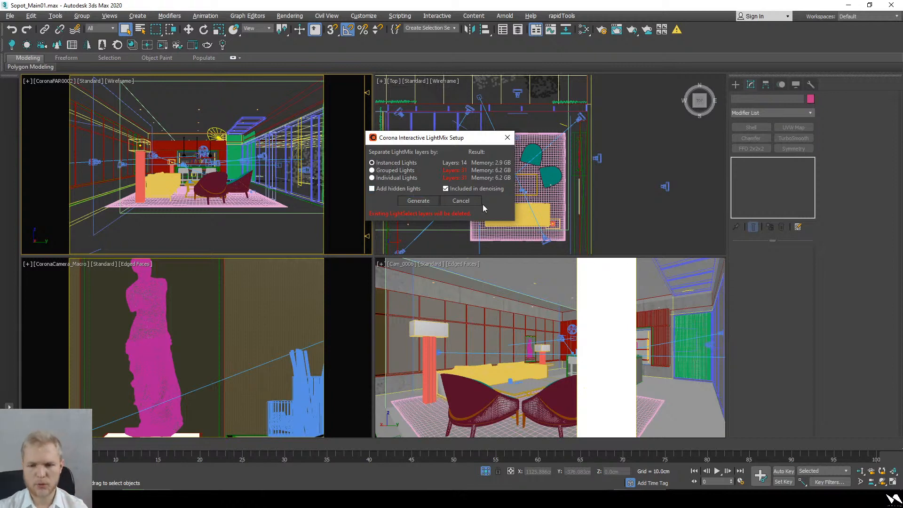
click(418, 200)
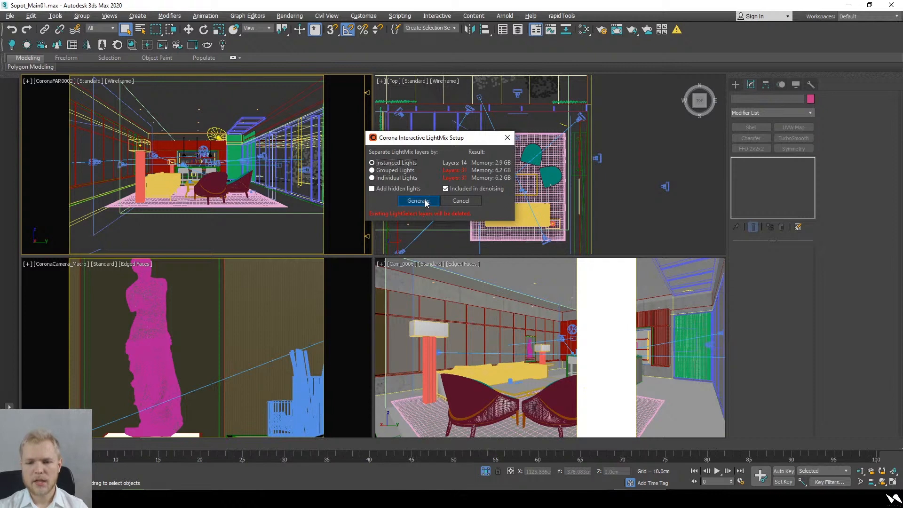
click(596, 32)
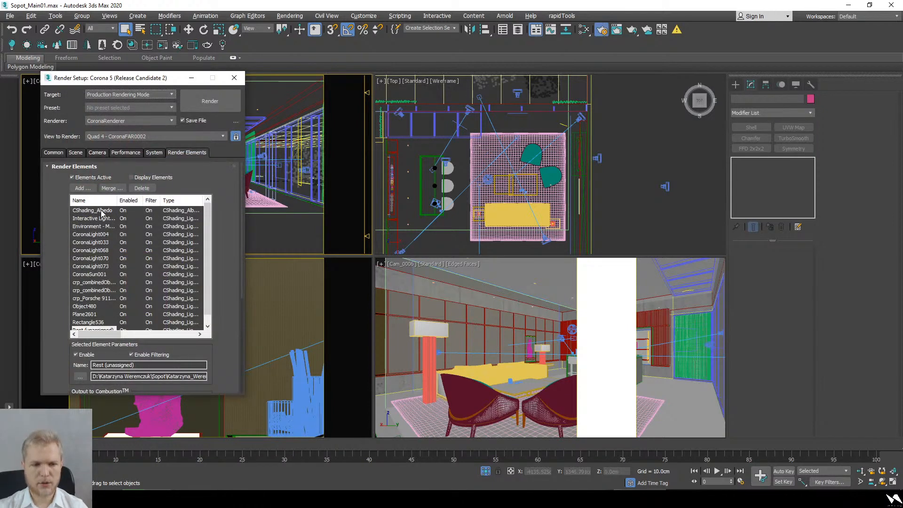
click(83, 188)
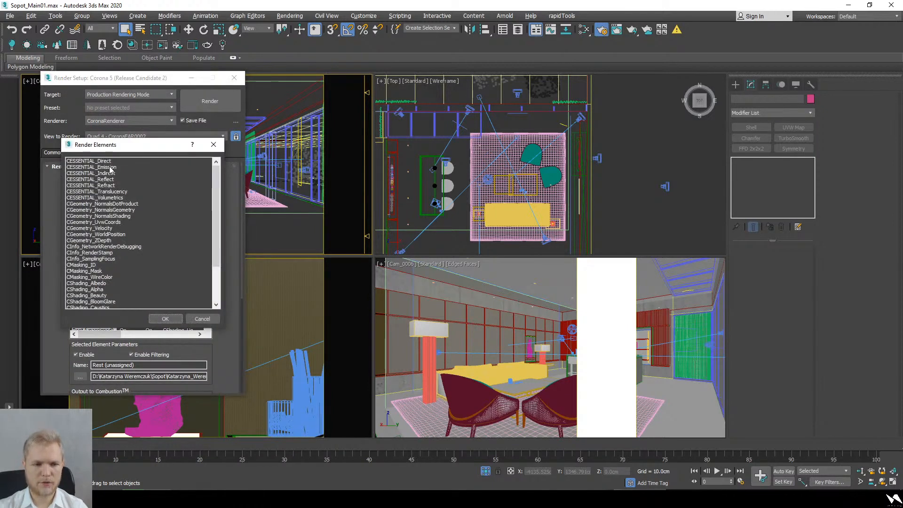
mouse_move(110, 167)
mouse_down()
mouse_move(104, 191)
mouse_move(113, 197)
mouse_move(112, 156)
mouse_up()
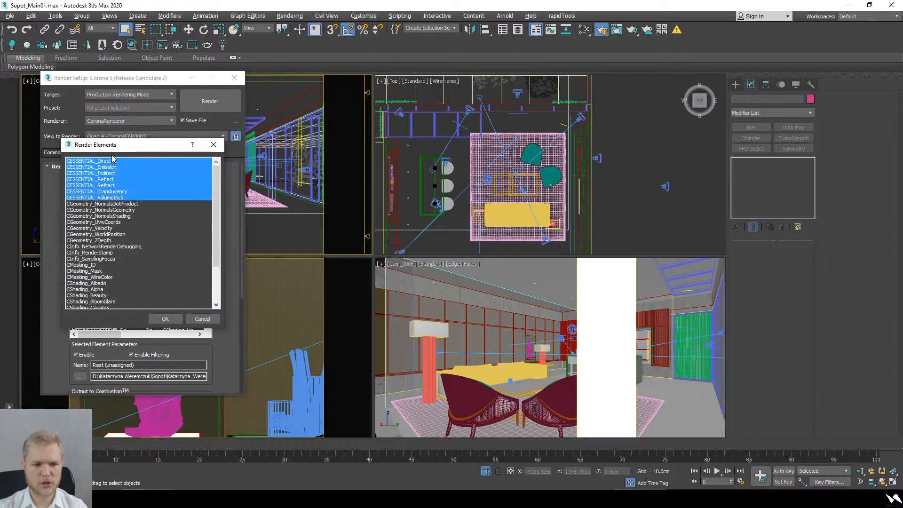
click(165, 318)
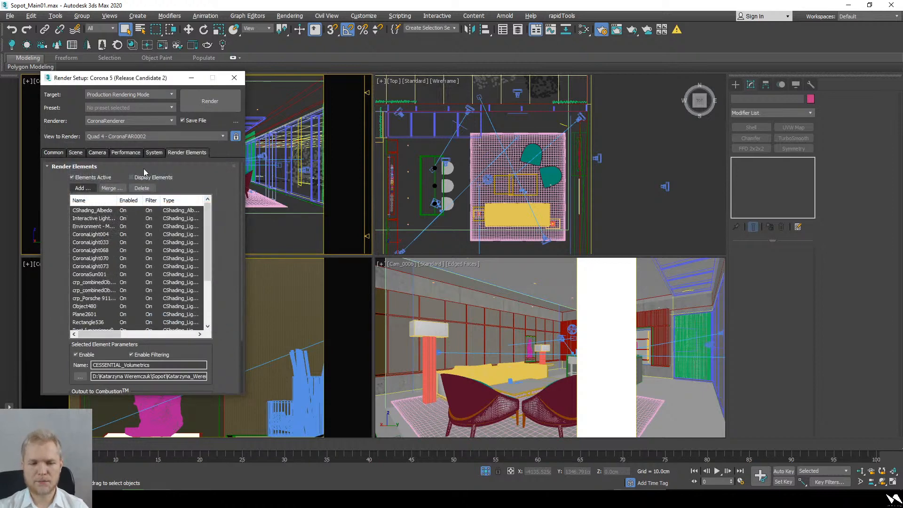
- Start interactive rendering of the CoronaFAR0002 camera view and display the CESSENTIAL_Direct element in the frame buffer
click(75, 153)
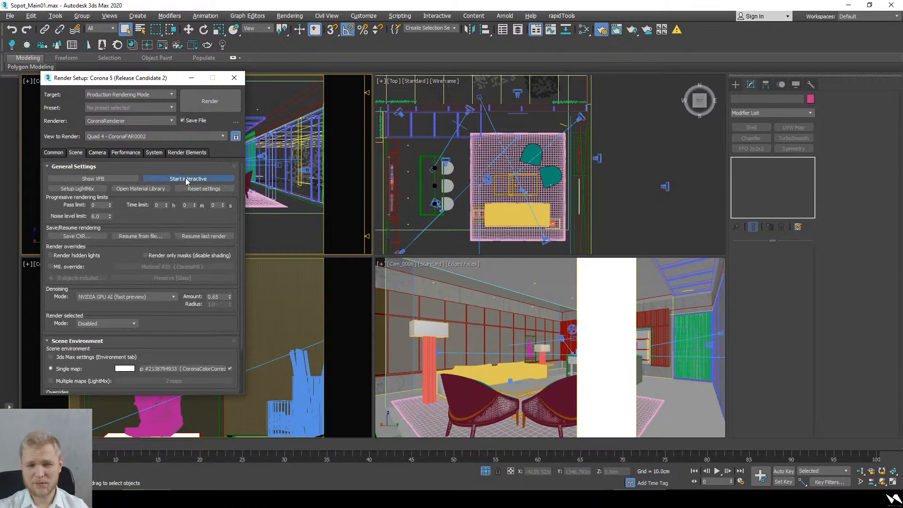
click(187, 179)
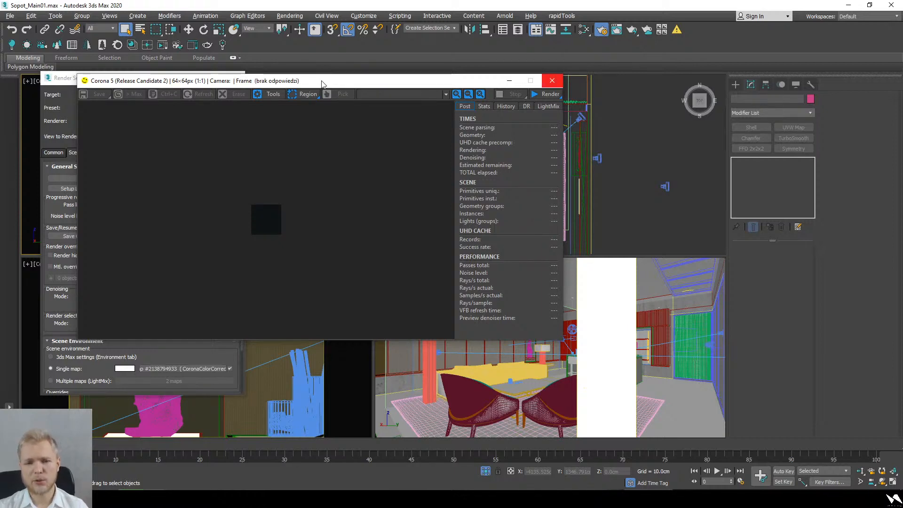
drag(325, 83, 351, 103)
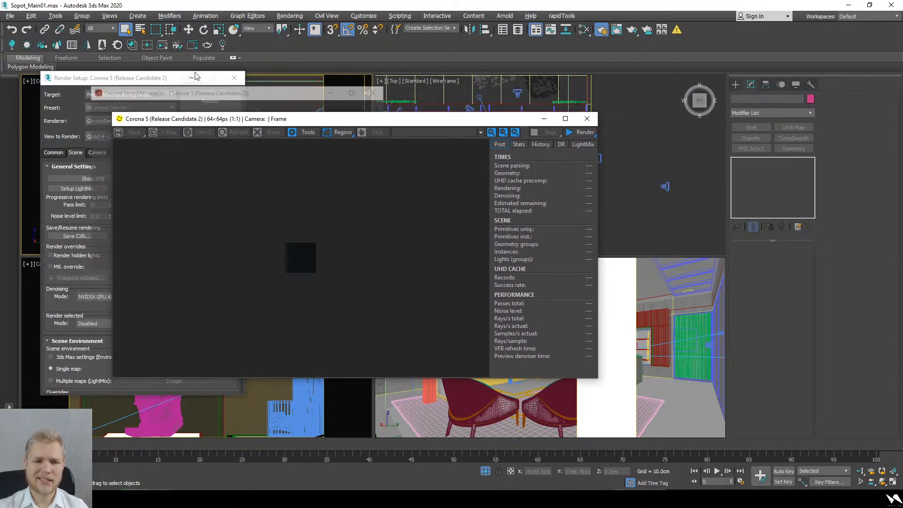
click(474, 132)
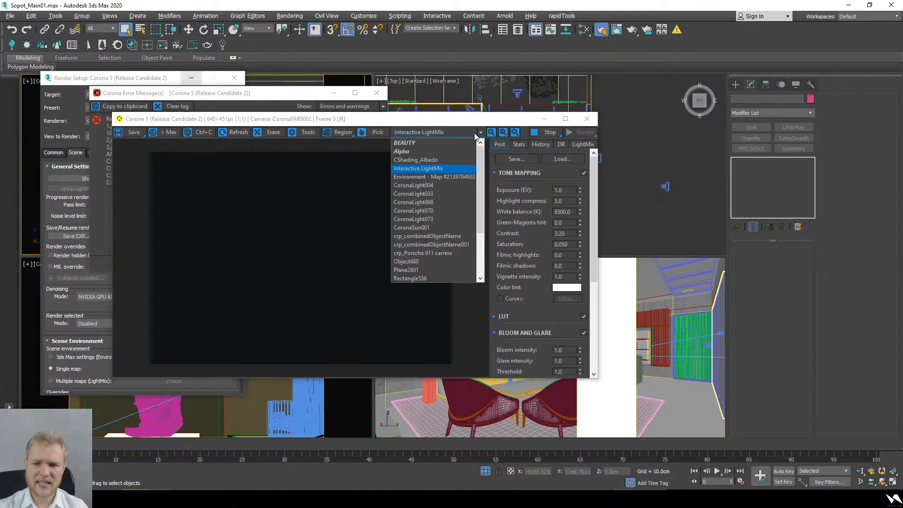
click(447, 229)
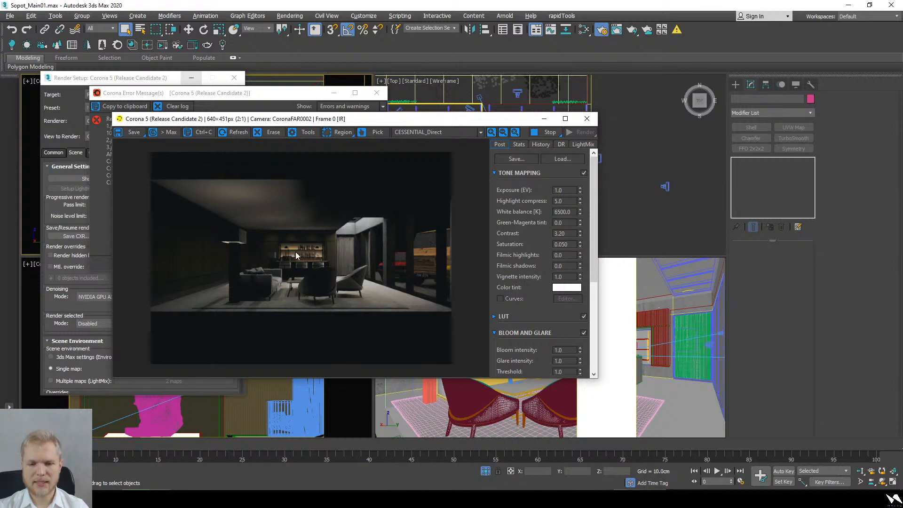
scroll(296, 252, up, 2)
scroll(295, 252, down, 2)
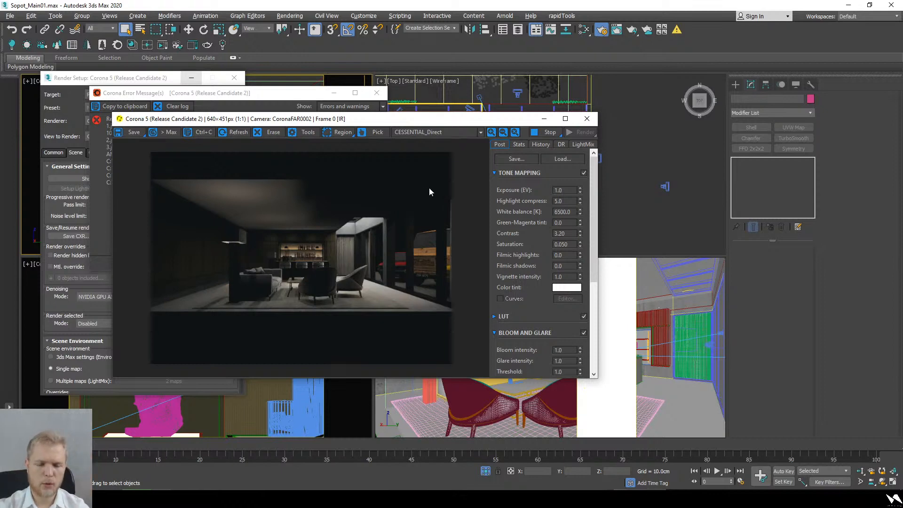
- Display the CESSENTIAL_Indirect element and enlarge the frame buffer window so the image renders at 1115×786 px
click(430, 134)
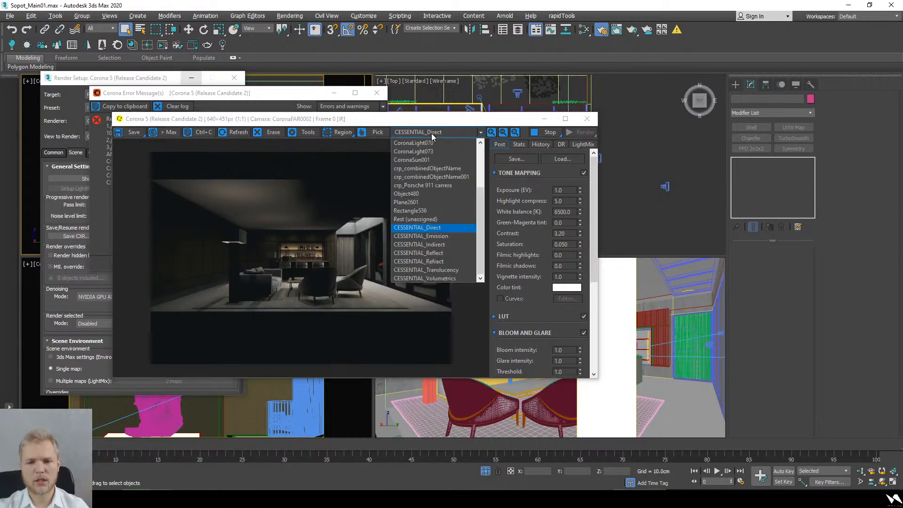
click(444, 245)
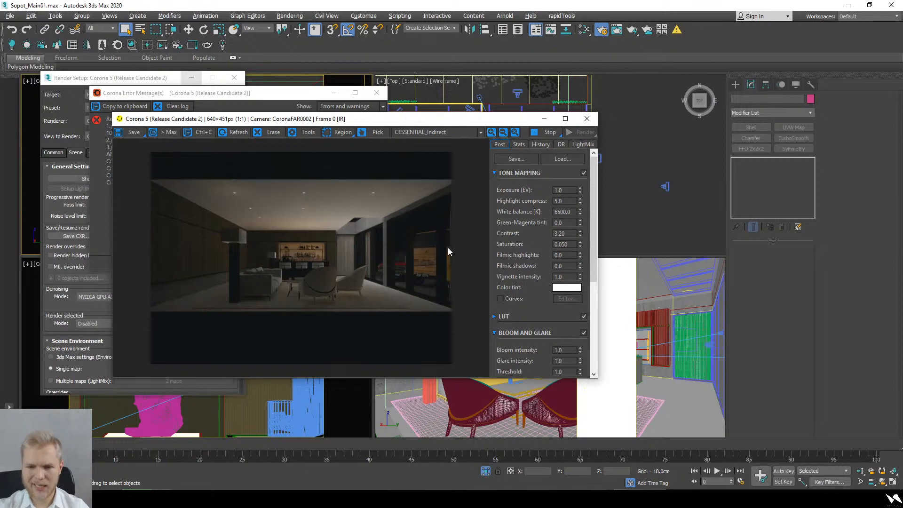
drag(271, 121, 207, 61)
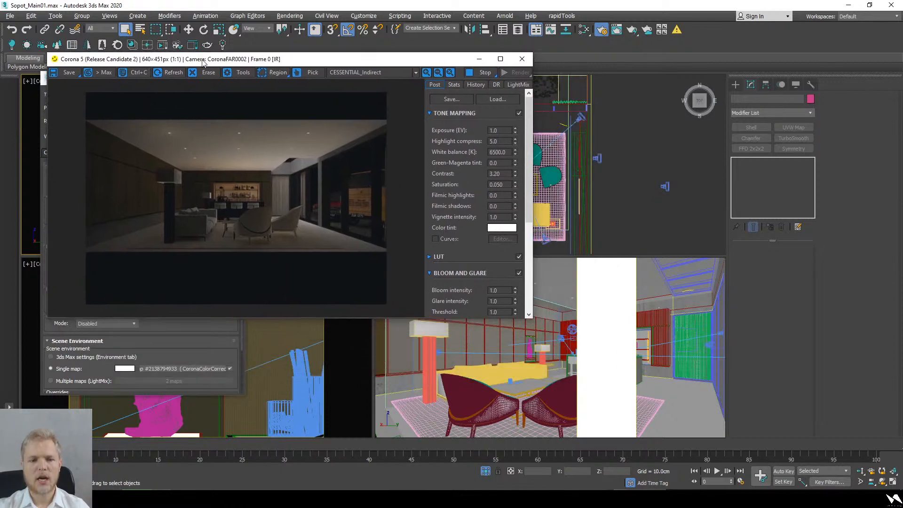
drag(536, 319, 682, 452)
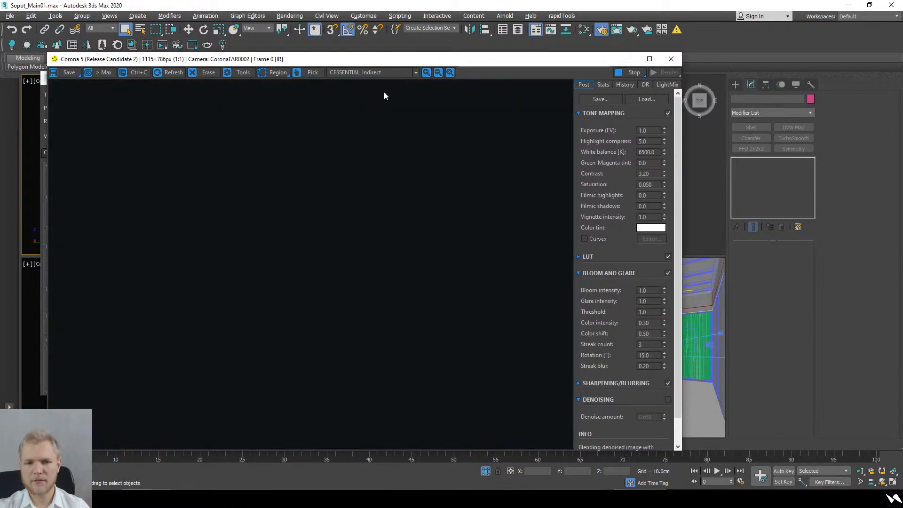
drag(375, 61, 367, 67)
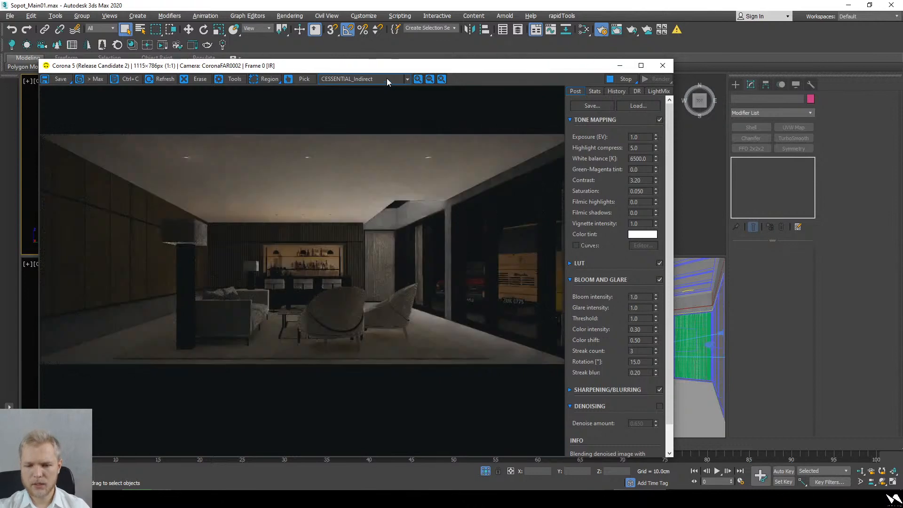
- Review the CESSENTIAL_Emission and CESSENTIAL_Reflect elements one after the other in the frame buffer
click(379, 78)
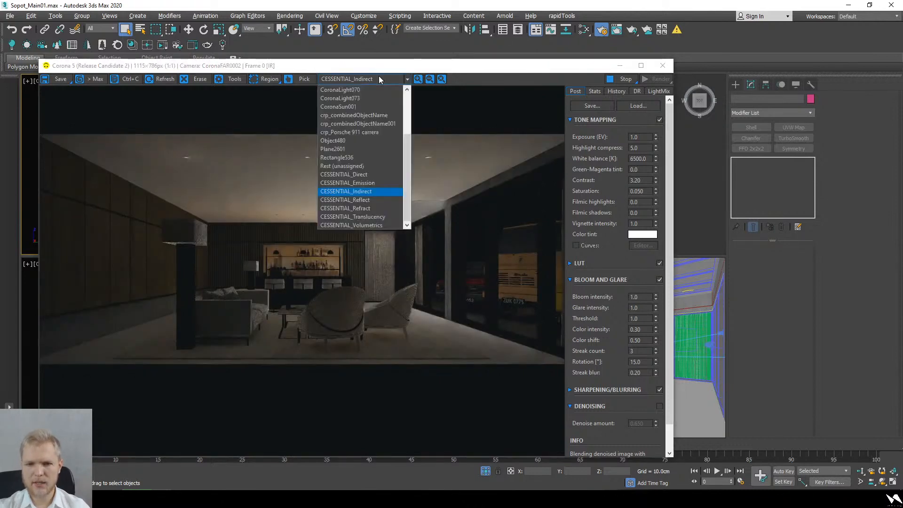
click(382, 183)
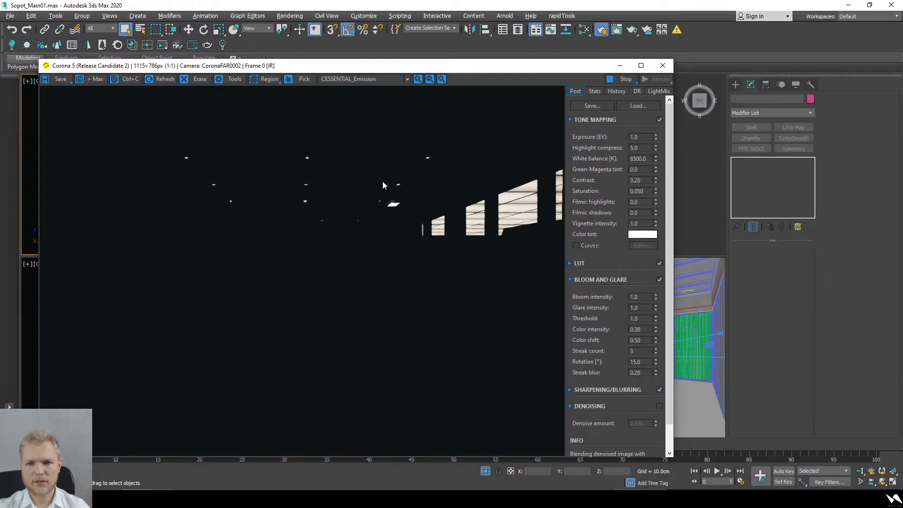
click(391, 80)
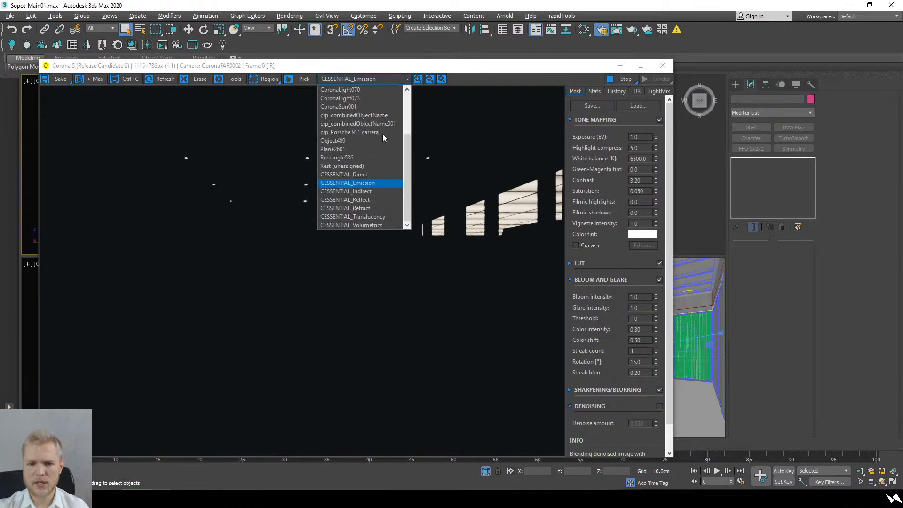
click(375, 200)
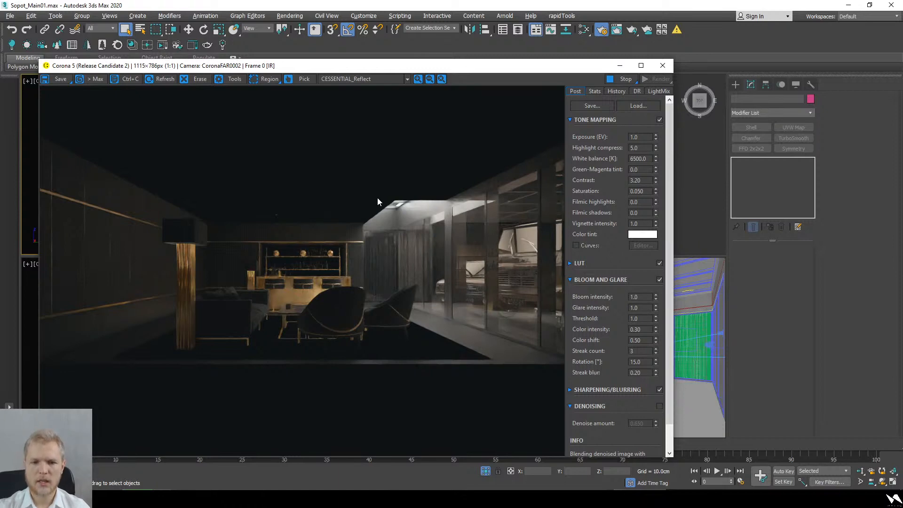
- Review the CESSENTIAL_Refract element and the CESSENTIAL_Translucency element in the frame buffer
click(386, 80)
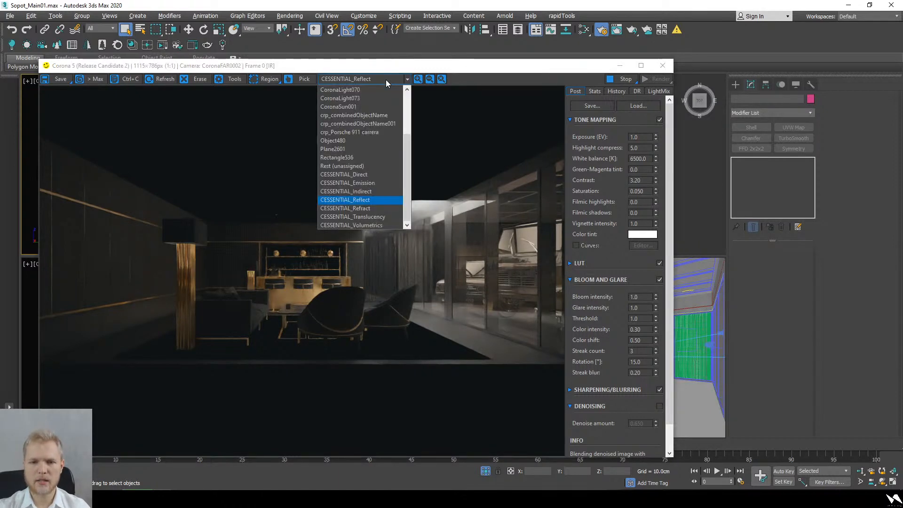
click(379, 208)
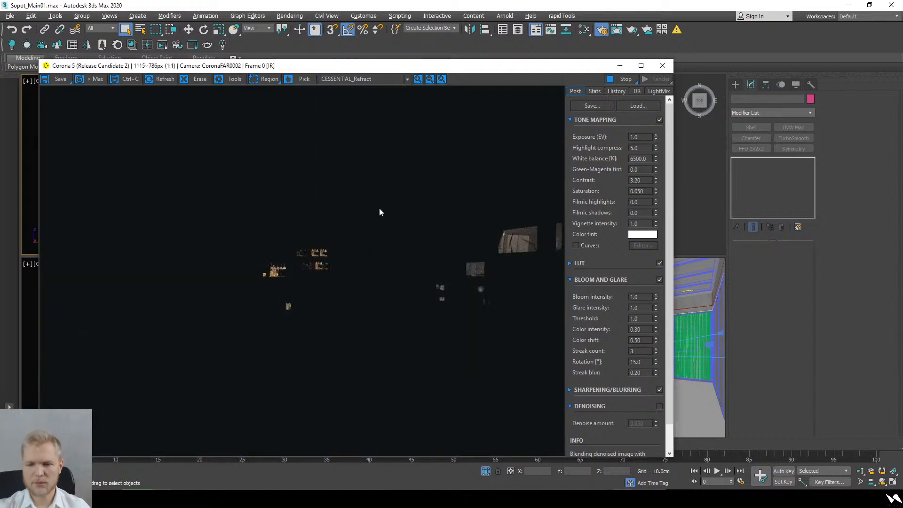
click(380, 79)
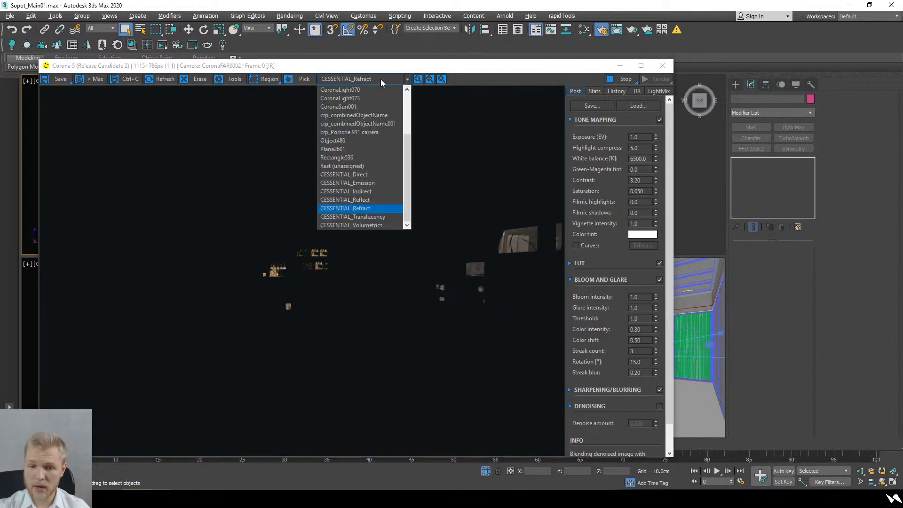
click(388, 217)
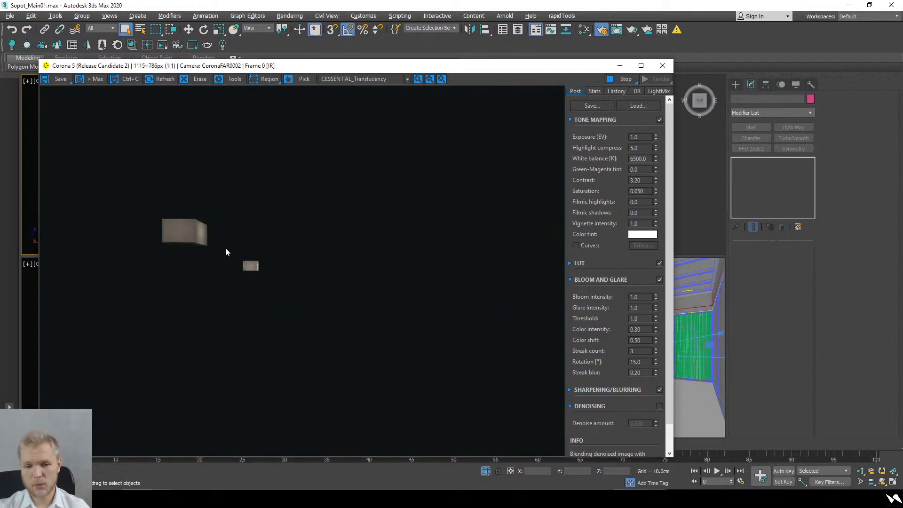
- Review the CESSENTIAL_Volumetrics element, and return the frame buffer to the BEAUTY pass
click(376, 79)
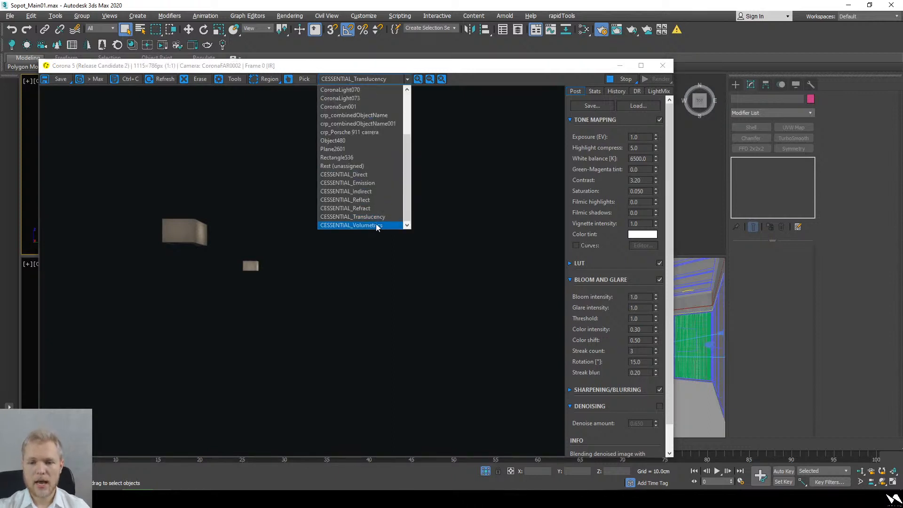
click(376, 225)
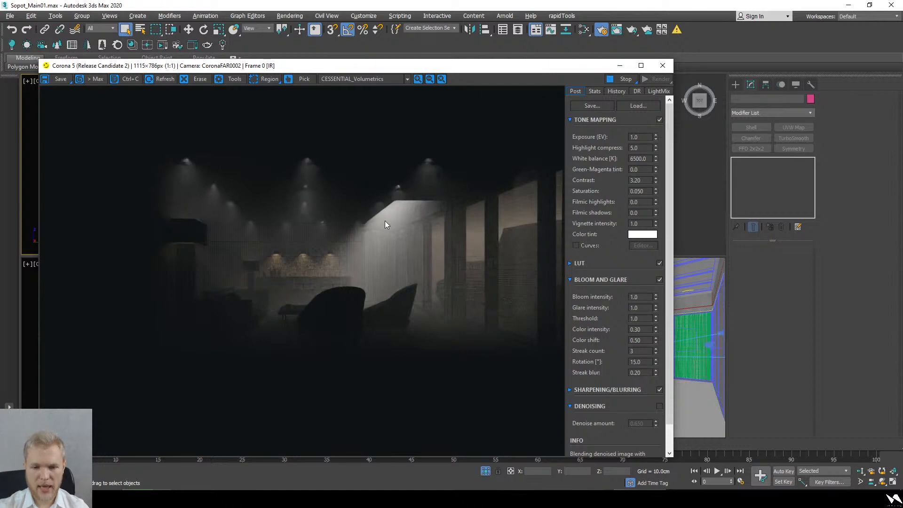
click(386, 79)
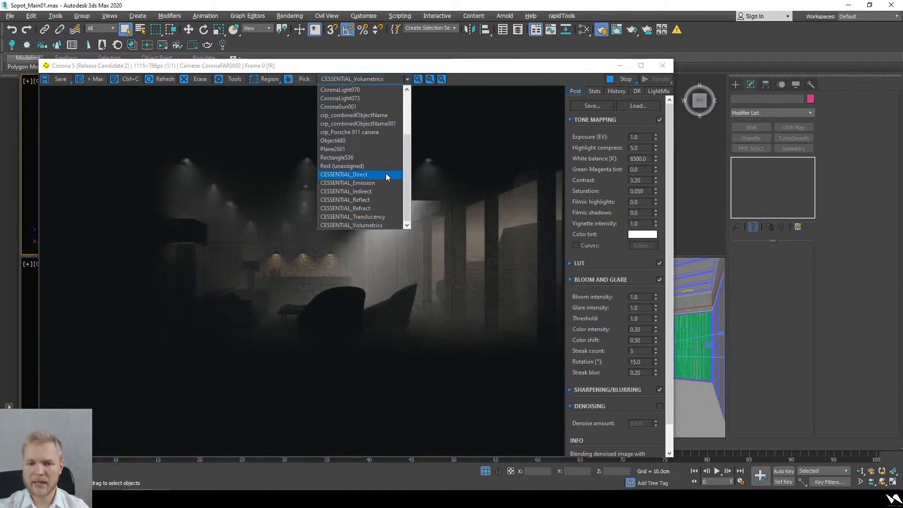
drag(408, 143, 408, 94)
click(383, 89)
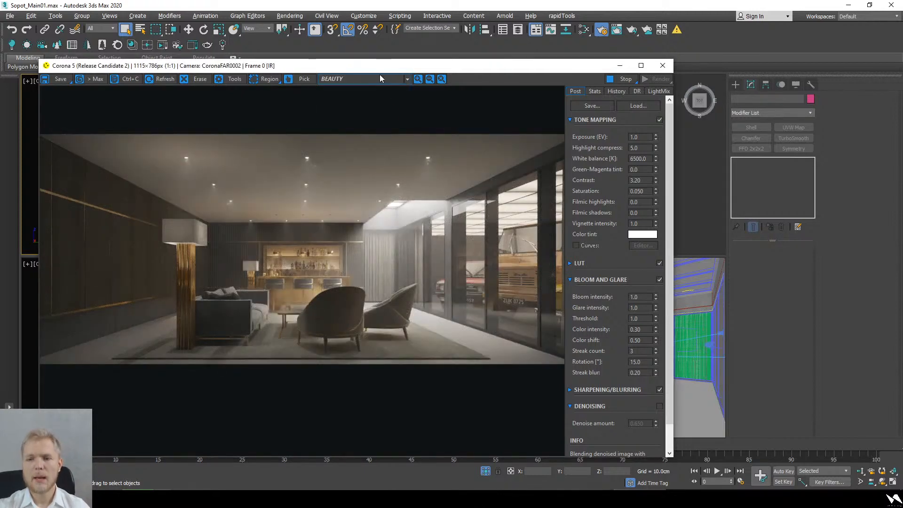
- Turn off the CoronaSun001 and Environment light layers in LightMix
click(659, 91)
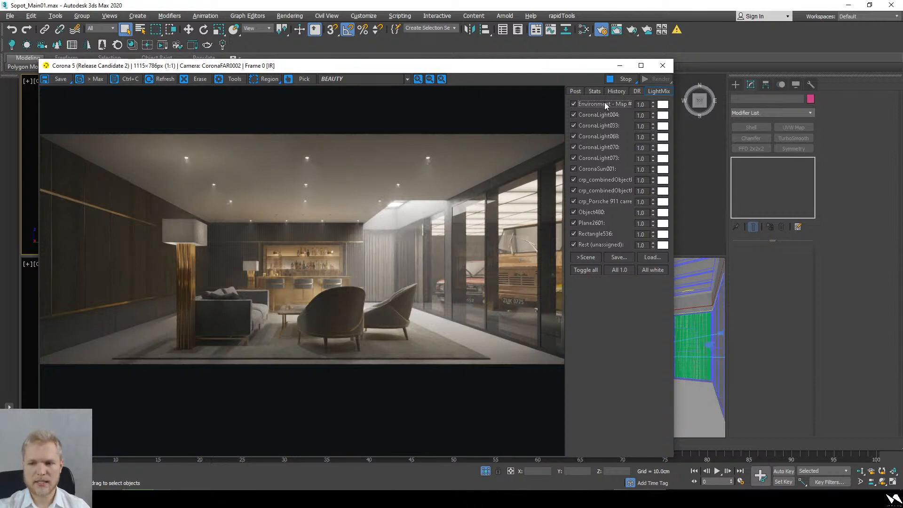
click(591, 169)
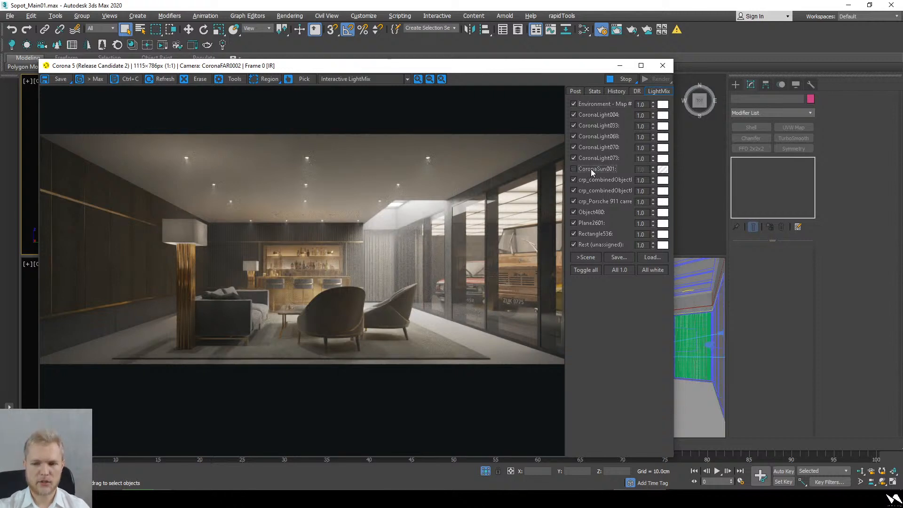
click(597, 102)
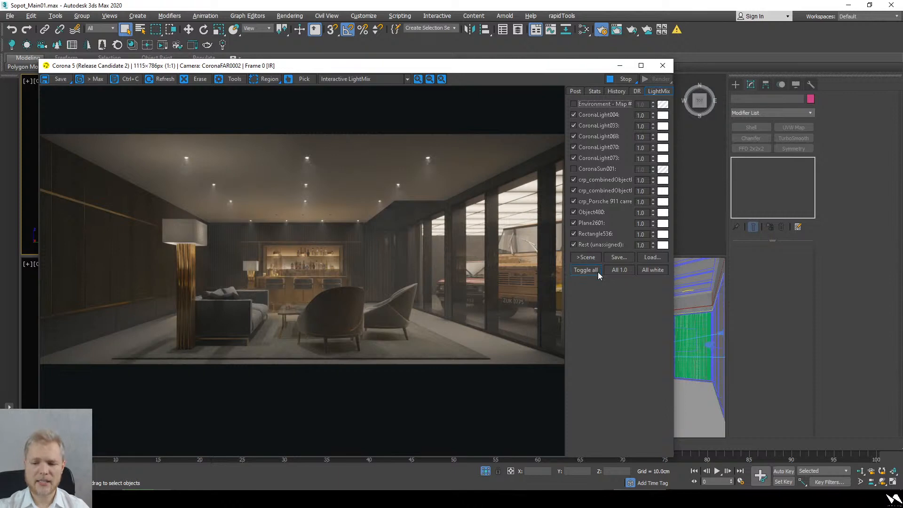
- Turn off the Rest (unassigned) and Rectangle536 light layers in LightMix
click(593, 245)
click(594, 245)
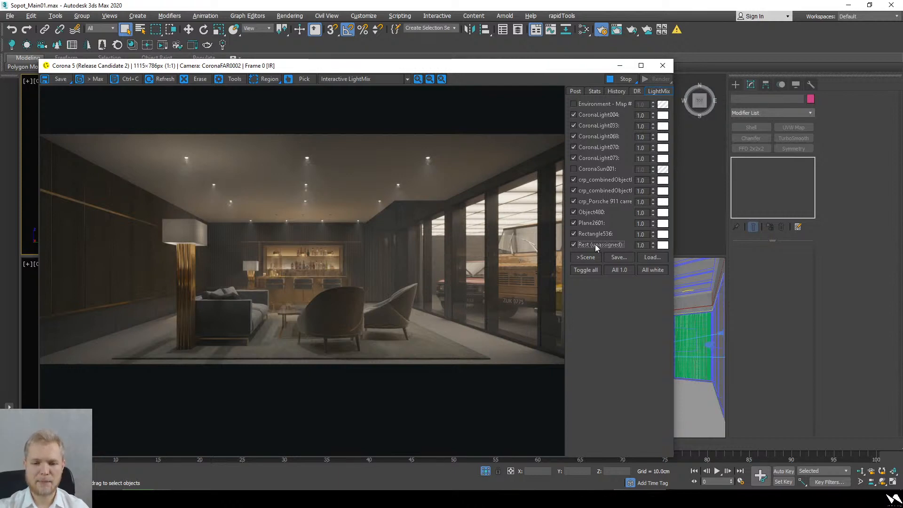
click(594, 244)
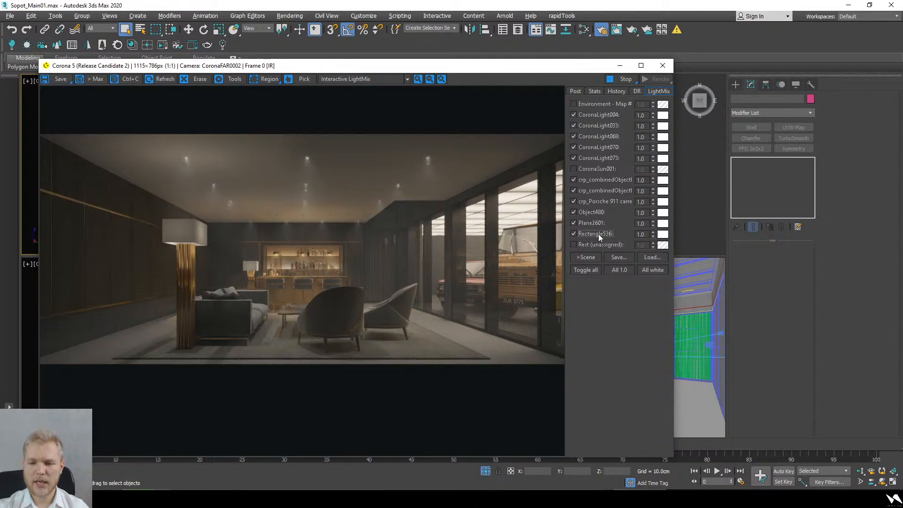
click(598, 234)
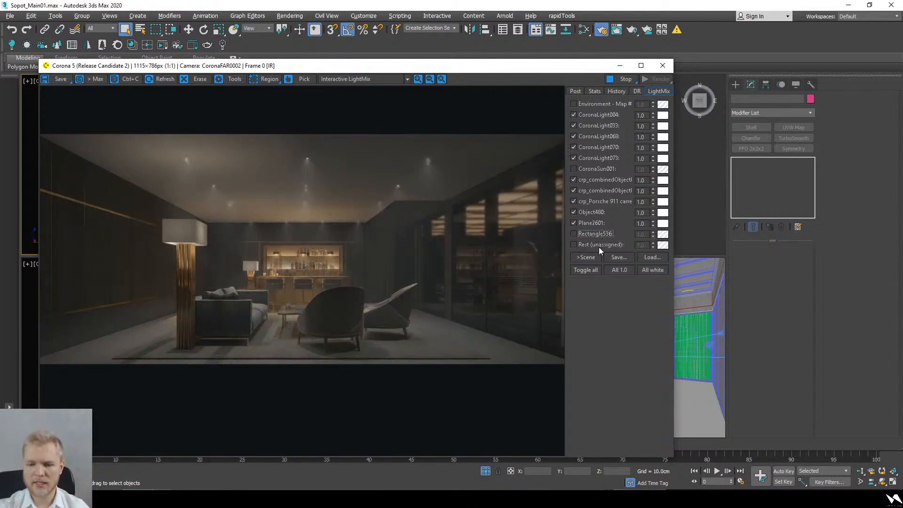
- Switch off all LightMix layers and enable only Rectangle536 to isolate its light
click(591, 274)
click(590, 274)
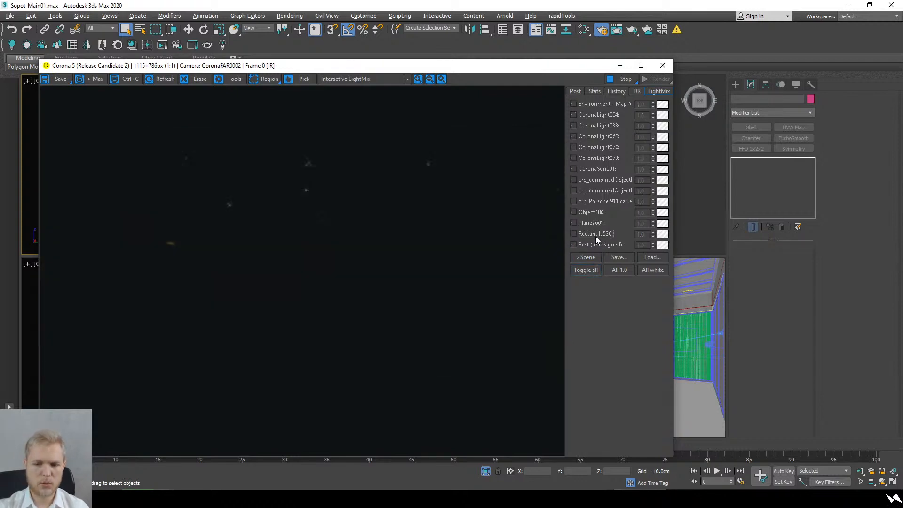
click(595, 236)
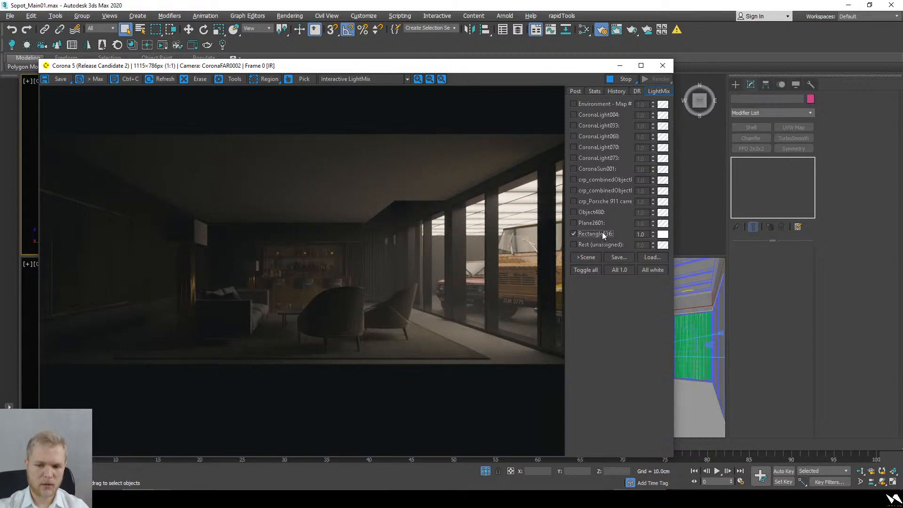
- Set the Rectangle536 layer's light color to fully saturated red, FF0000, with a saturation of 255
click(663, 234)
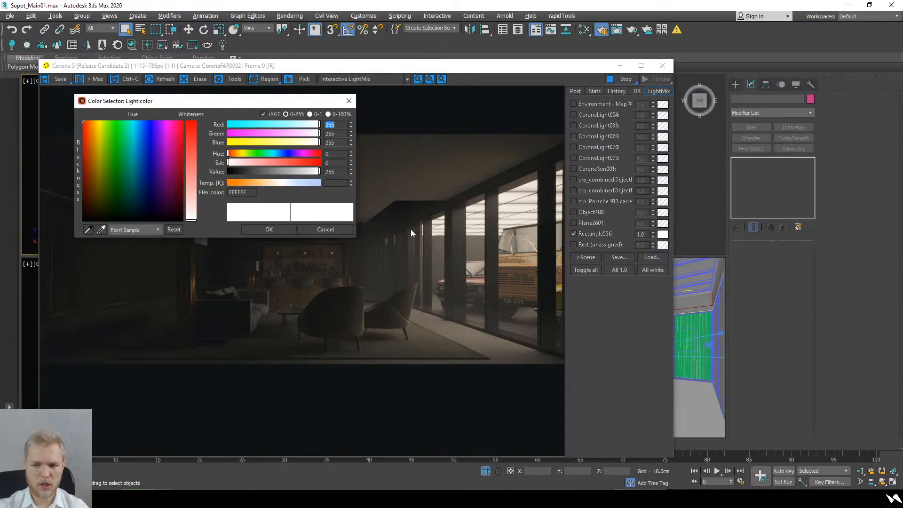
click(299, 162)
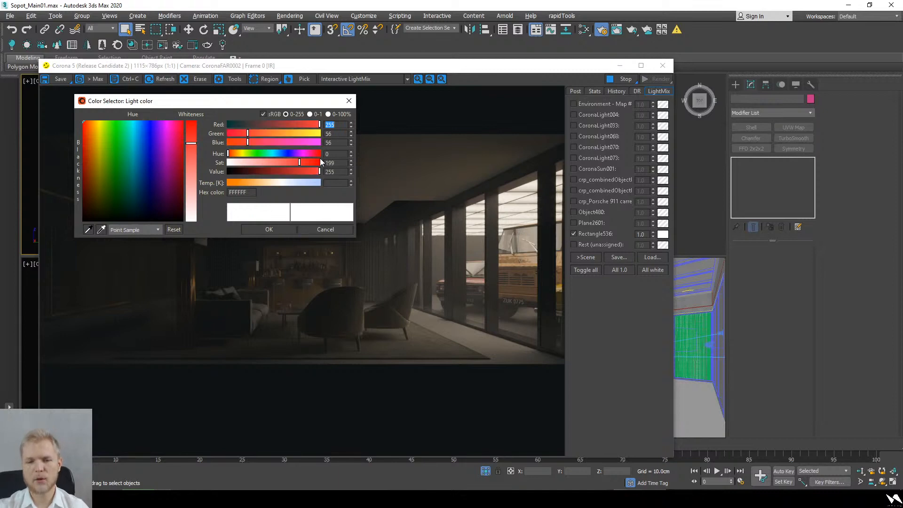
click(318, 163)
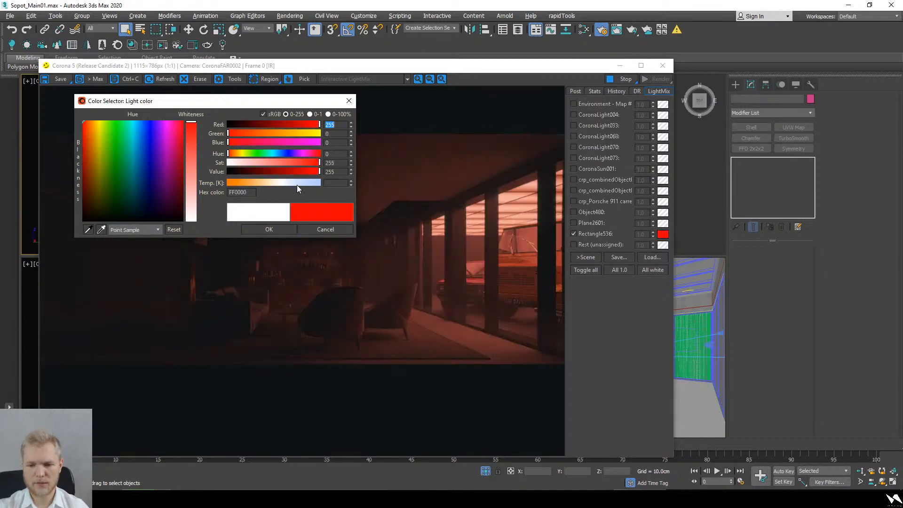
click(269, 229)
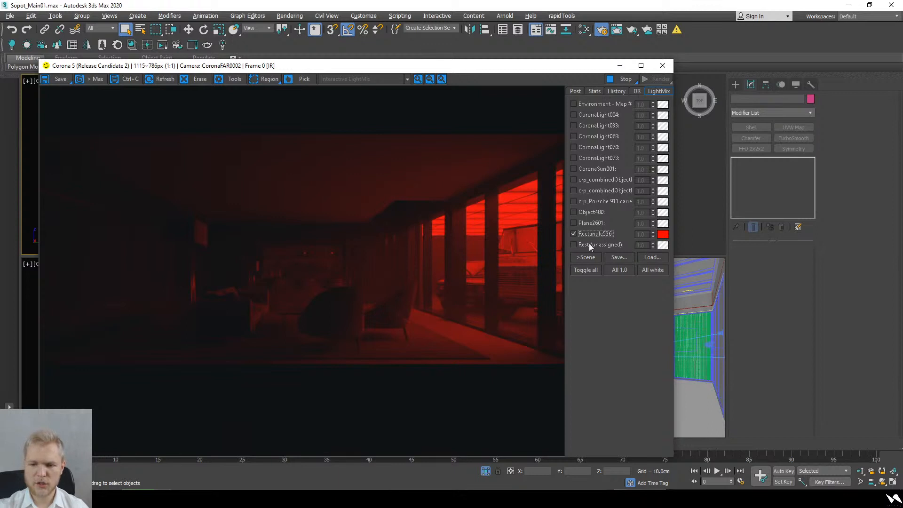
- Set the Rectangle536 layer's intensity to 4.0 in LightMix
double_click(644, 235)
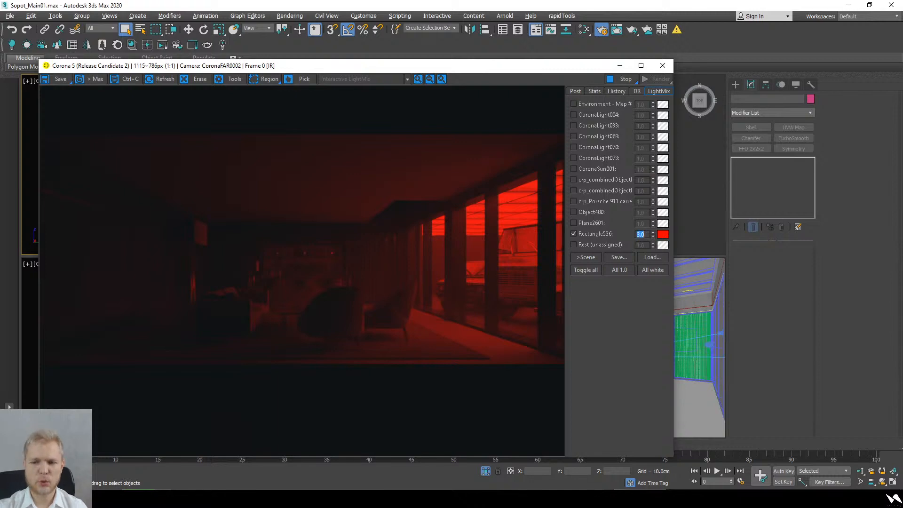
text(4)
key(Return)
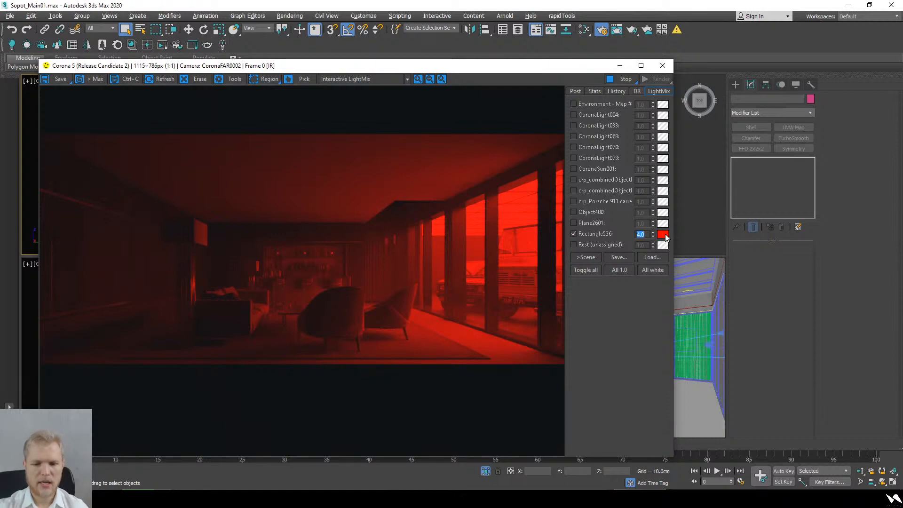
- Reduce the saturation of the Rectangle536 light color to 230, giving the red FF1919
click(662, 234)
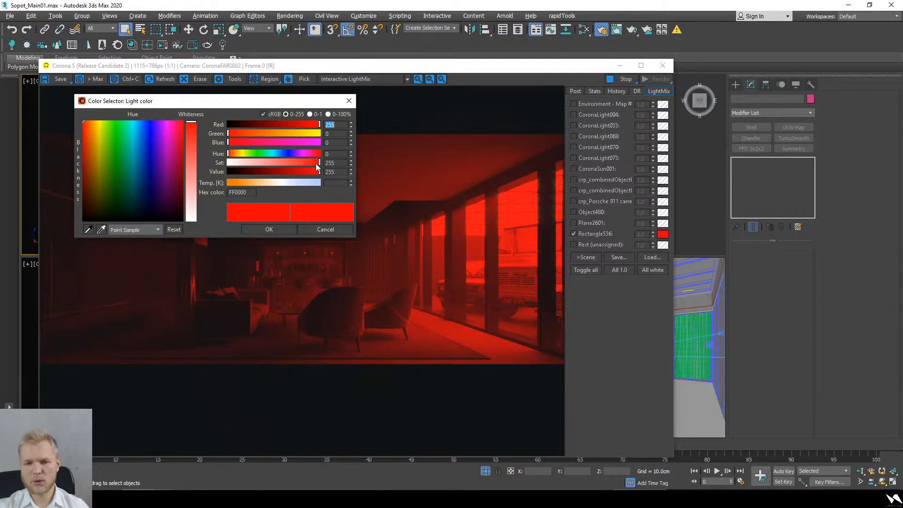
click(310, 164)
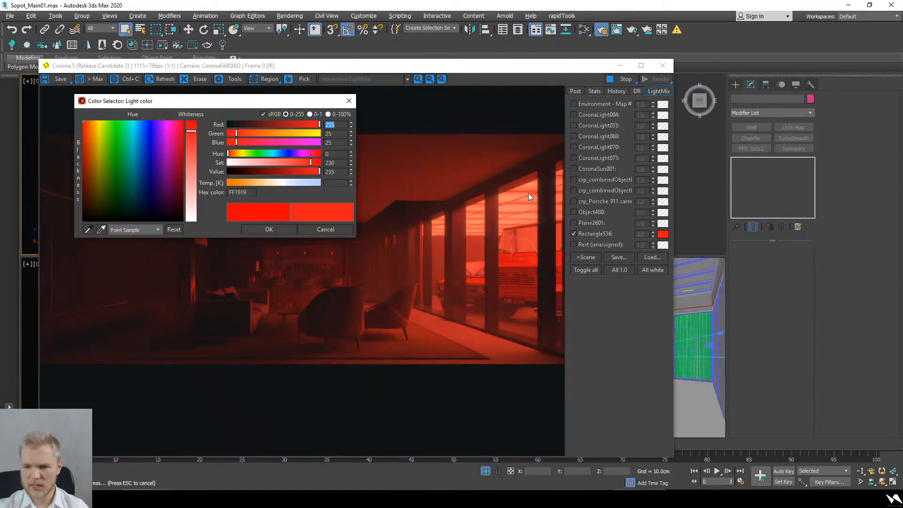
click(269, 230)
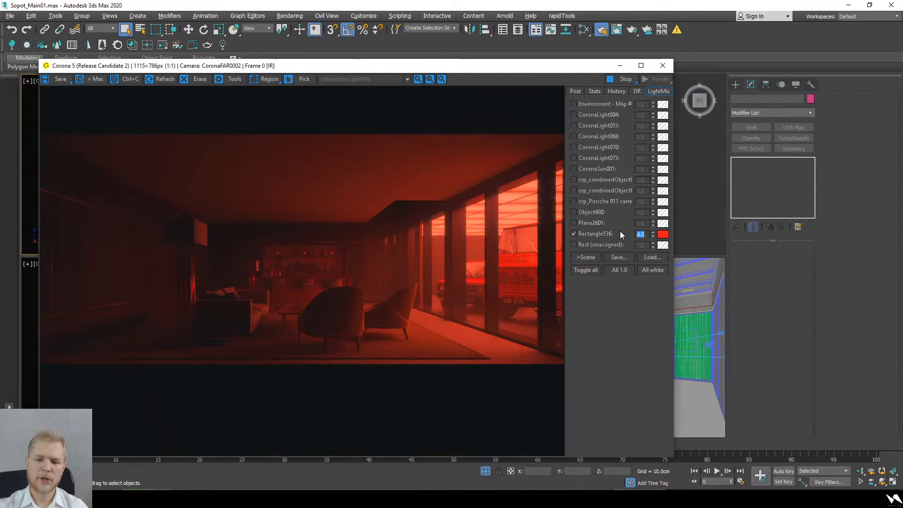
- Preview the Plane2601 and Object480 light layers by switching each on and off again
click(595, 225)
click(595, 224)
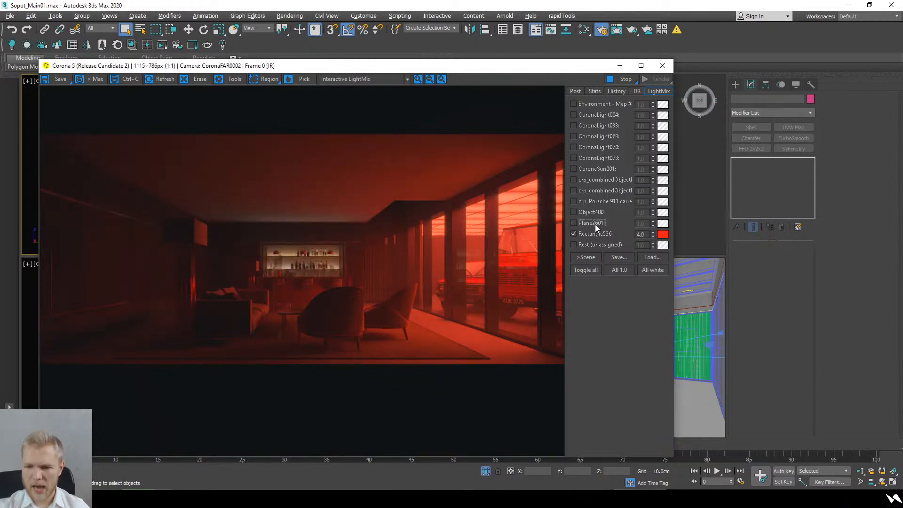
click(593, 213)
click(593, 213)
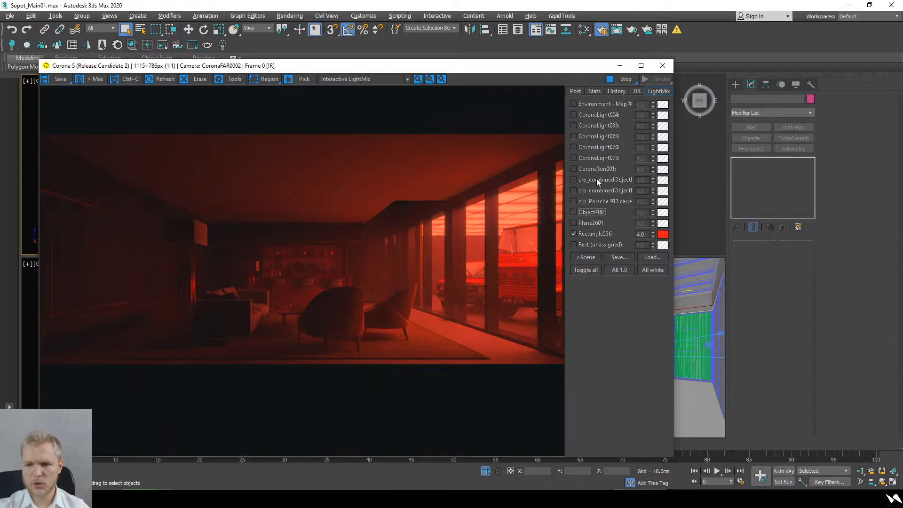
- Enable the CoronaSun001 layer and copy the red color of Rectangle536 onto it
click(596, 170)
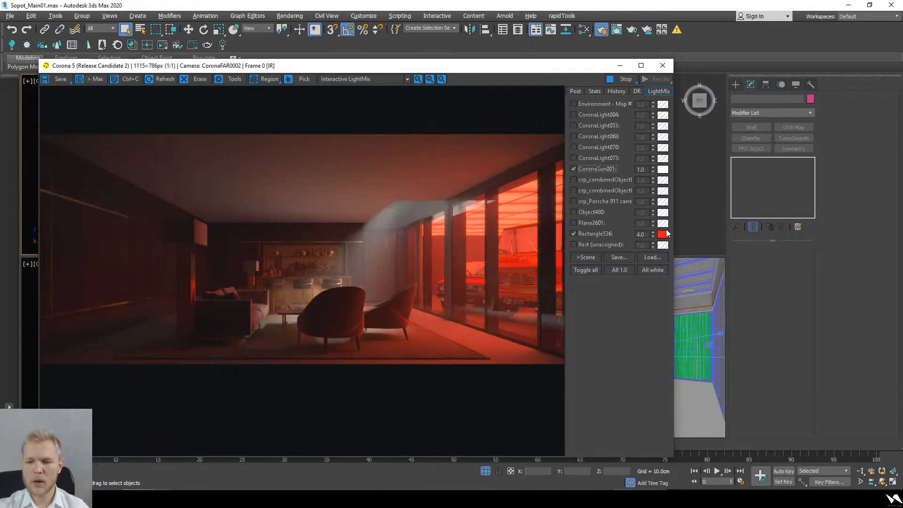
drag(663, 233, 668, 174)
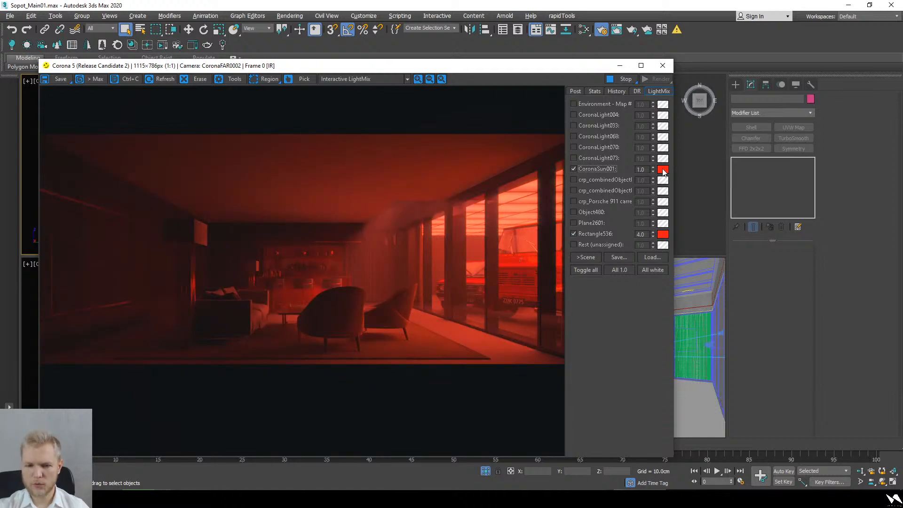
click(664, 172)
click(342, 227)
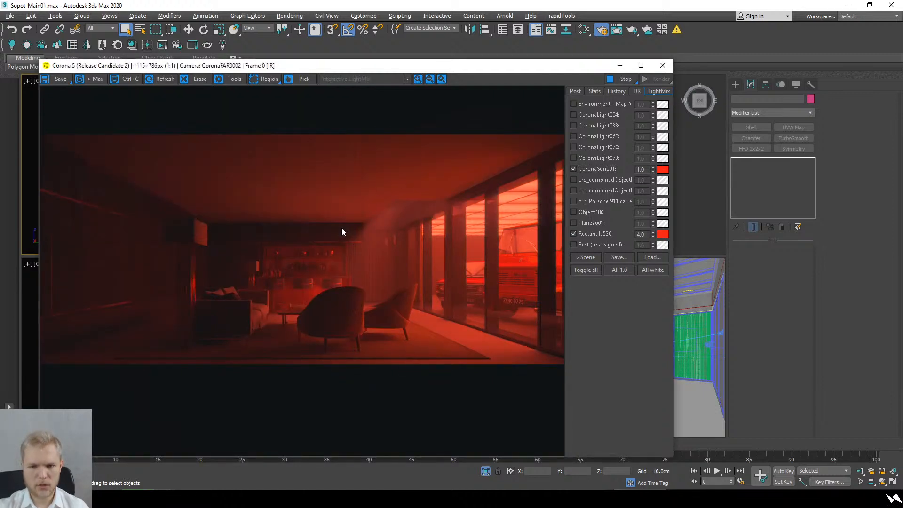
- Turn off the CoronaSun001 layer and enable the CoronaLight073 layer in LightMix
click(581, 165)
click(590, 158)
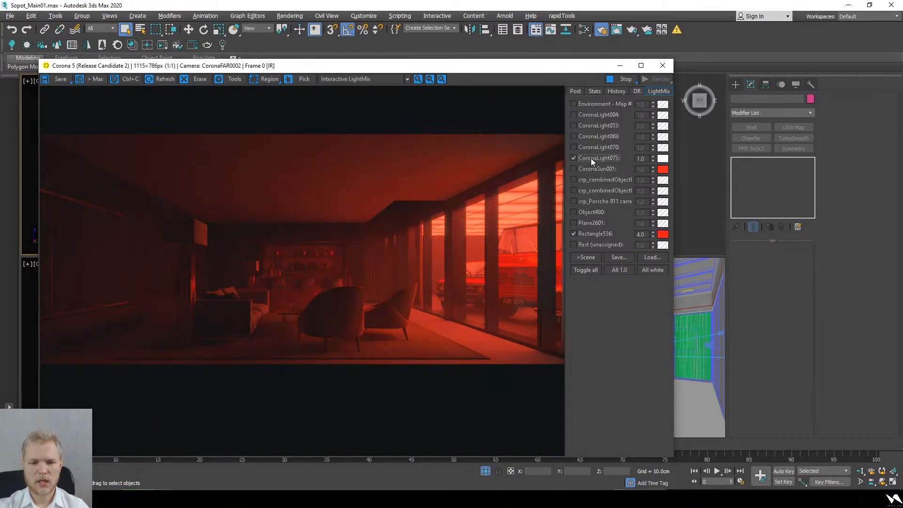
- Switch from the CoronaLight073 layer to CoronaLight070 and give it the saturated blue light color 036FFF
click(592, 157)
click(593, 145)
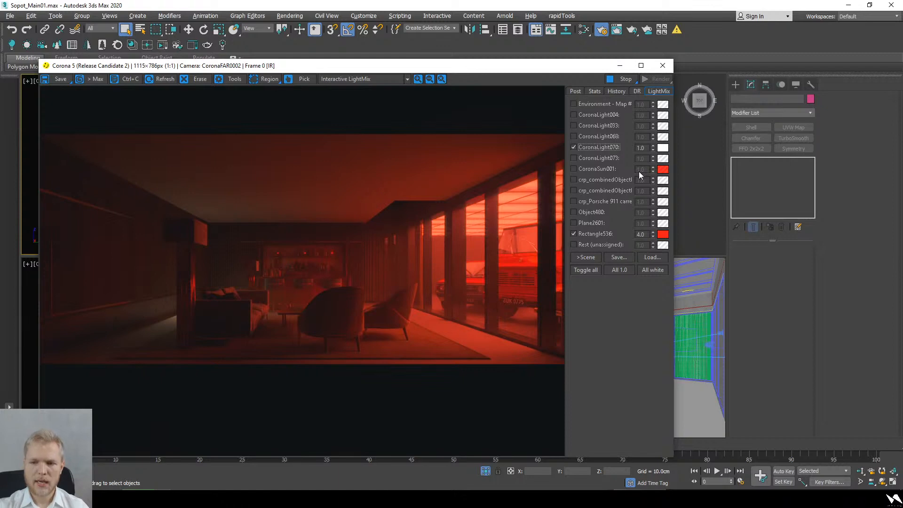
click(662, 148)
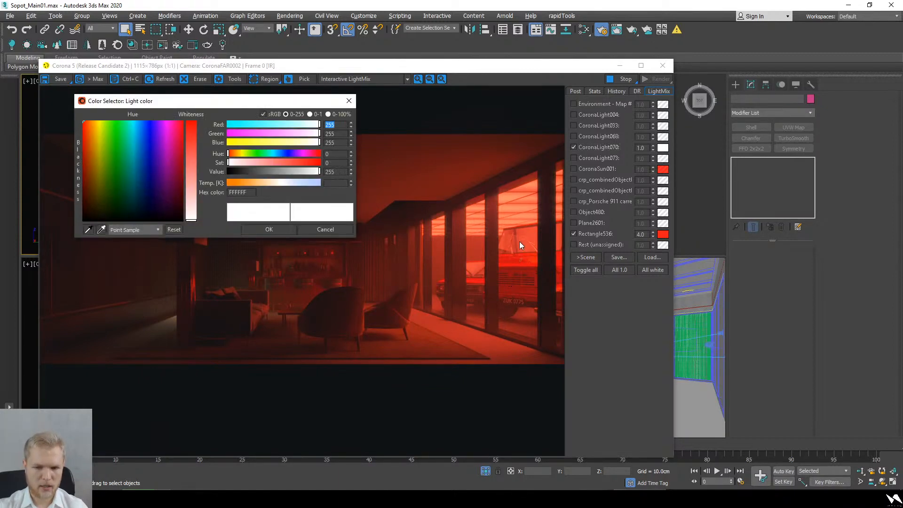
click(287, 153)
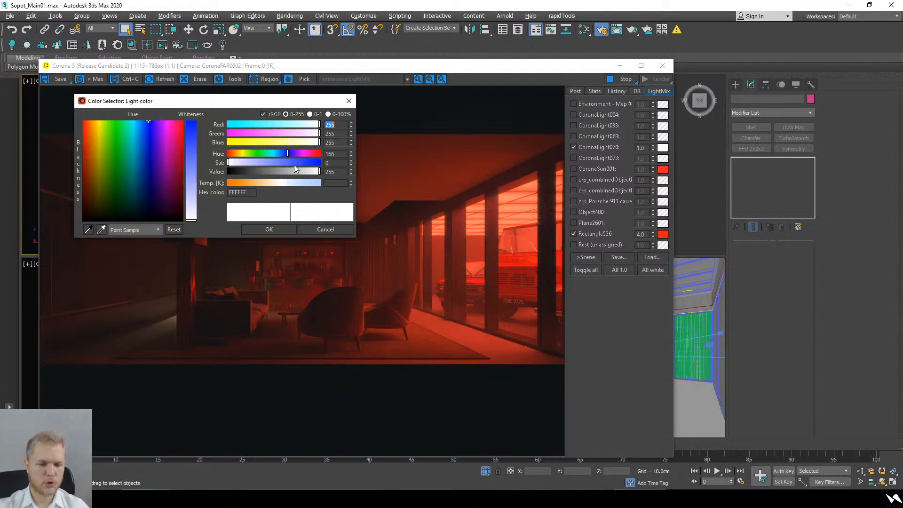
click(314, 163)
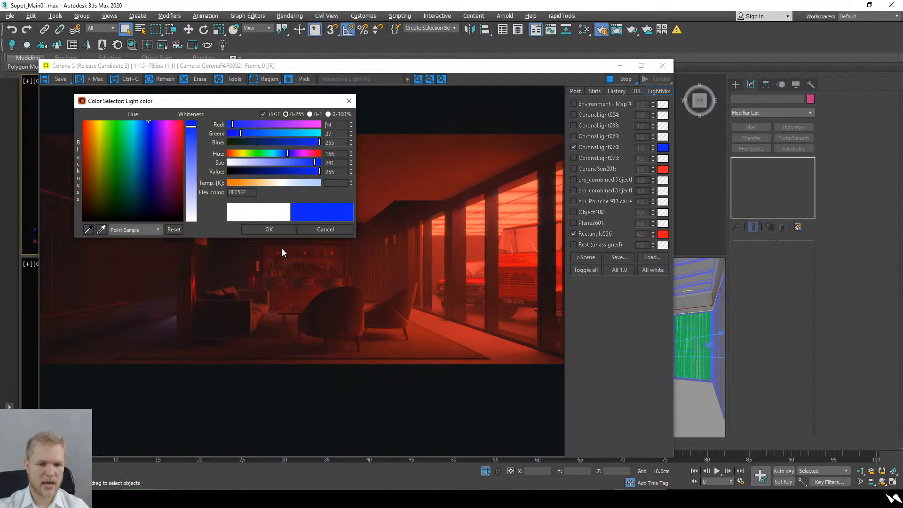
click(280, 154)
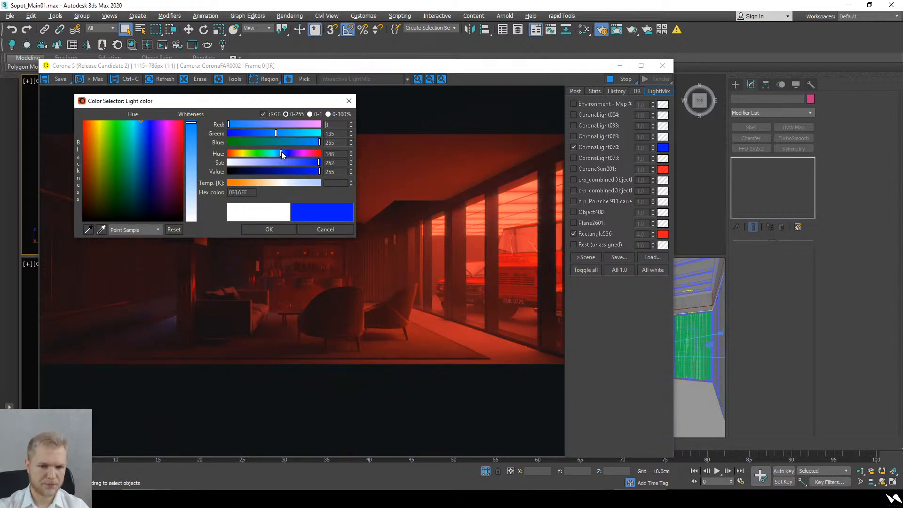
click(263, 230)
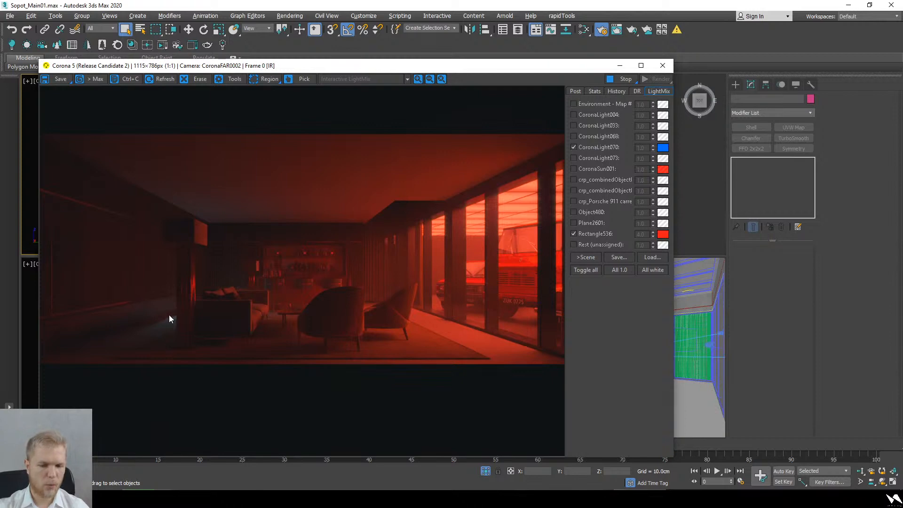
- Set the intensity of the CoronaLight070 layer to 5
double_click(641, 147)
text(5)
key(Return)
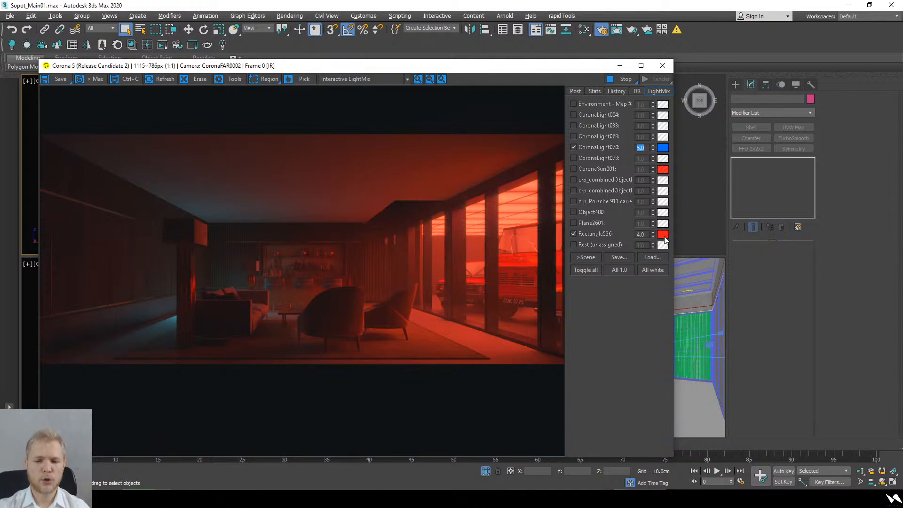
- Change the Rectangle536 light color to a warm orange with a temperature of 2683 K
click(663, 235)
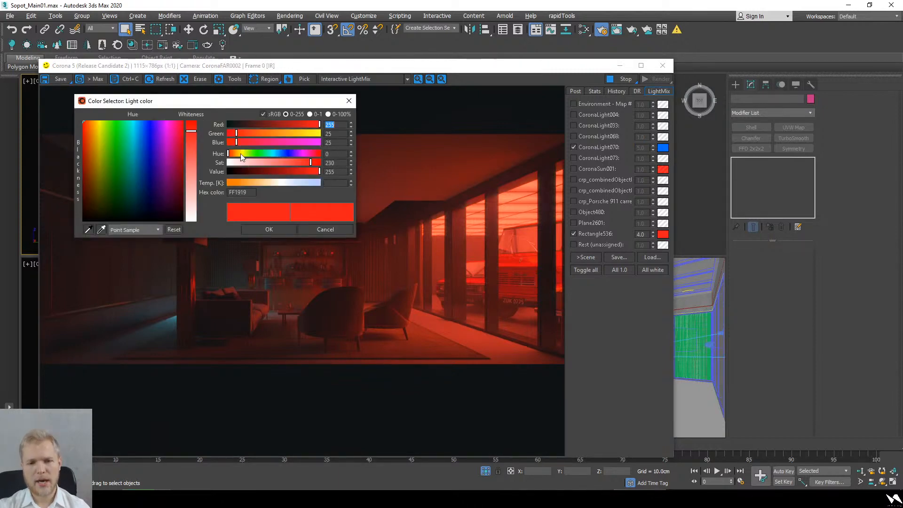
mouse_move(240, 153)
mouse_down()
mouse_move(249, 153)
mouse_move(237, 153)
mouse_up()
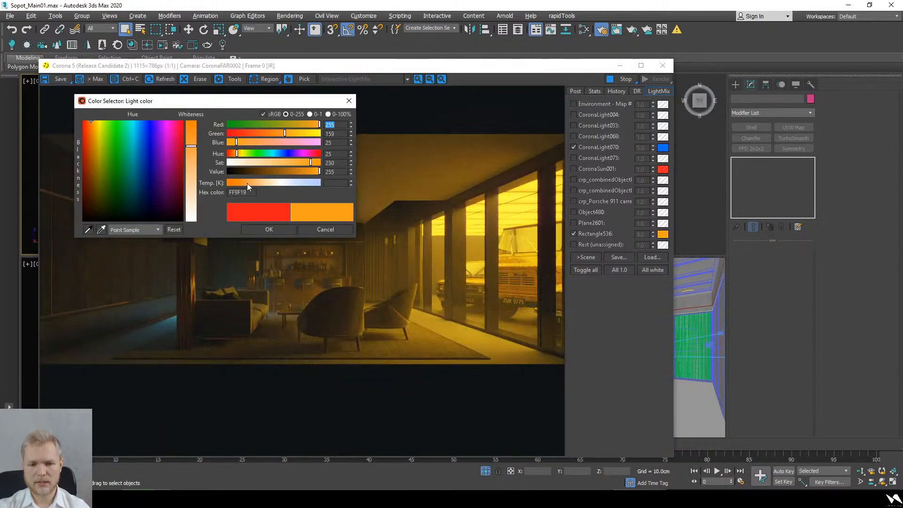
drag(247, 183, 252, 184)
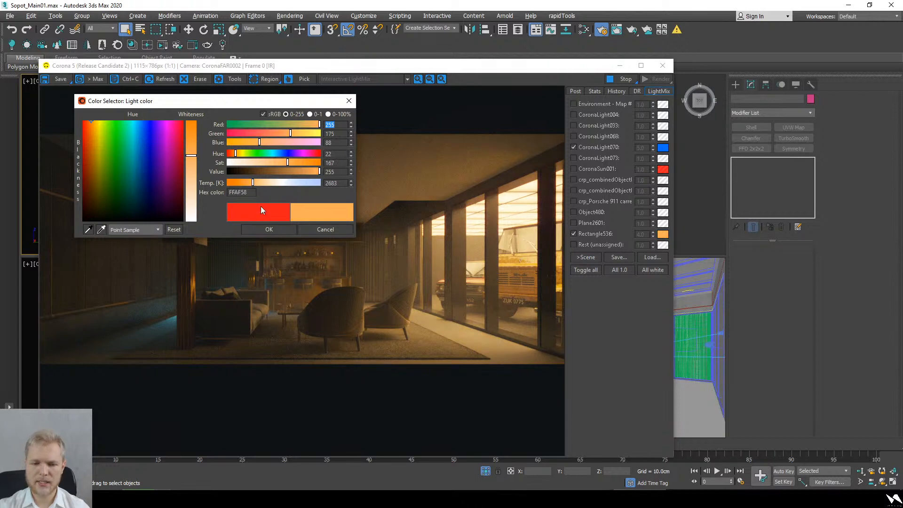
click(269, 230)
scroll(163, 331, up, 3)
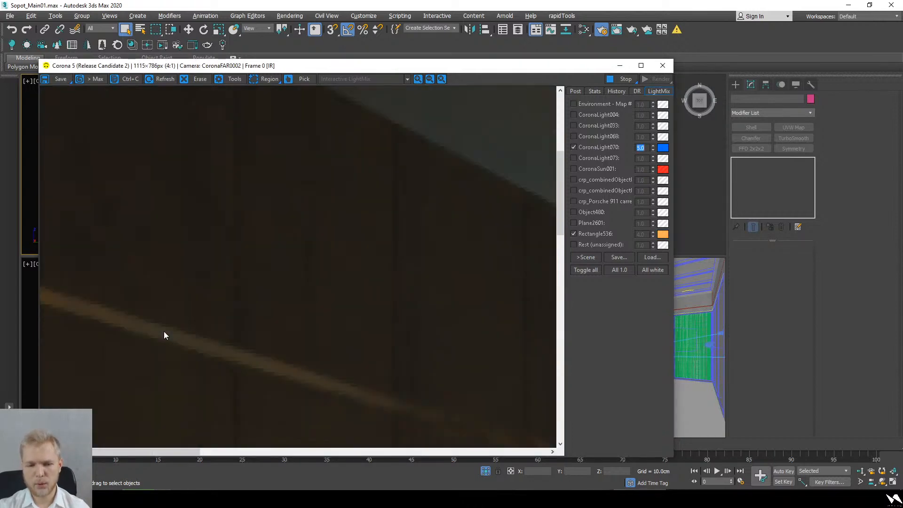
scroll(163, 331, down, 3)
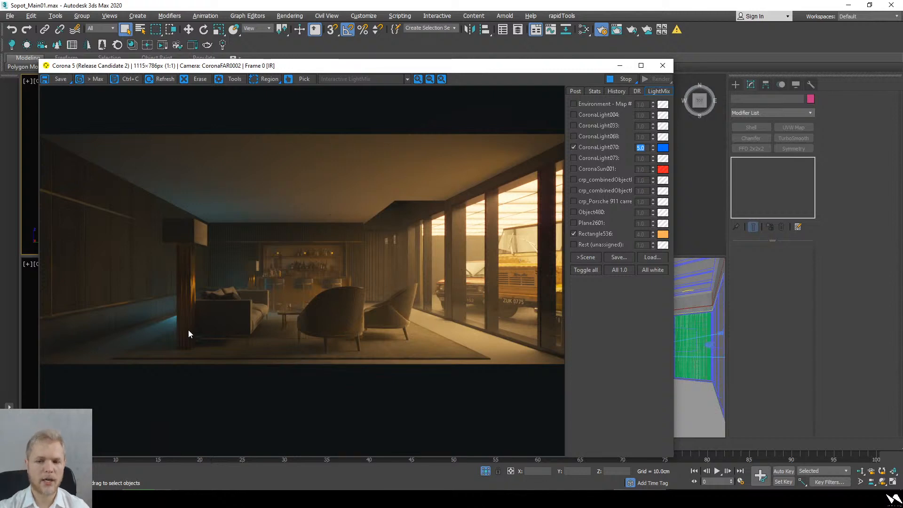
- Preview the Plane2601, Object480 and CoronaLight073 light layers by switching each on and off again
click(598, 222)
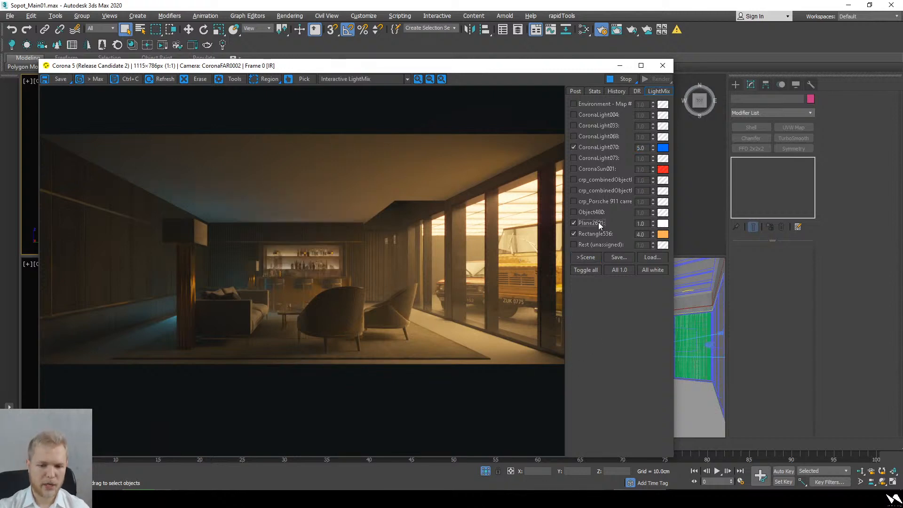
click(598, 223)
click(594, 213)
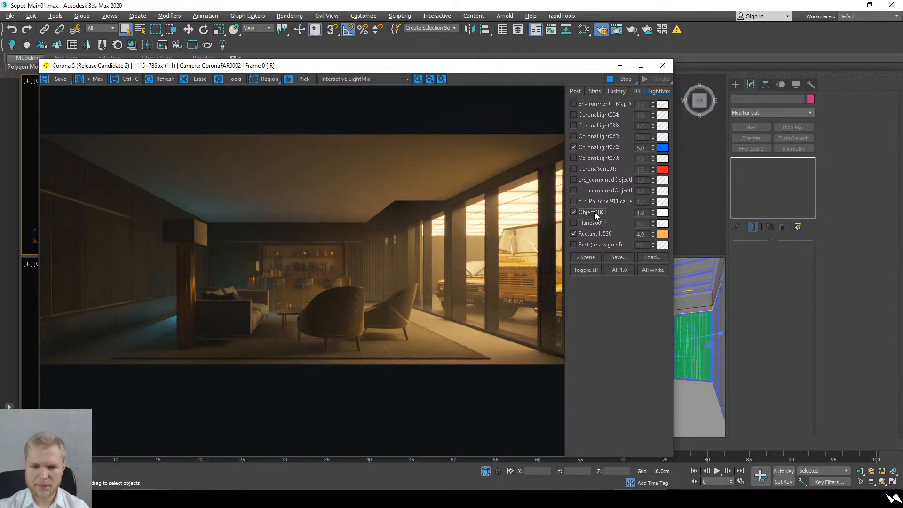
click(594, 212)
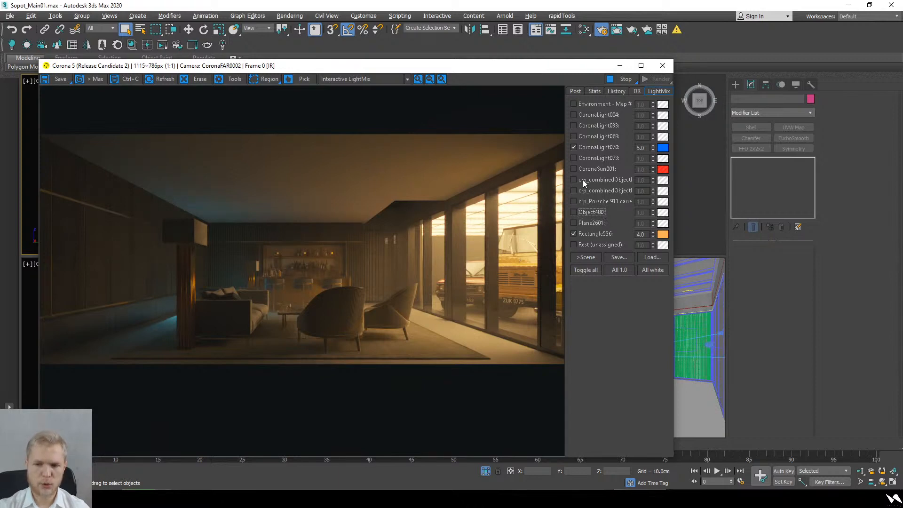
click(587, 159)
click(587, 159)
- Enable the CoronaSun001 layer and give it CoronaLight070's blue with the saturation lowered to 86
click(591, 170)
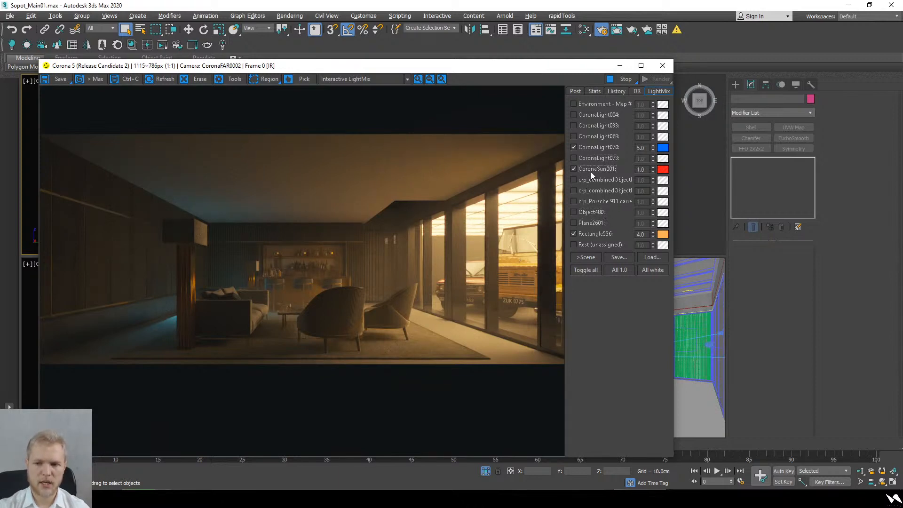
drag(662, 231, 663, 173)
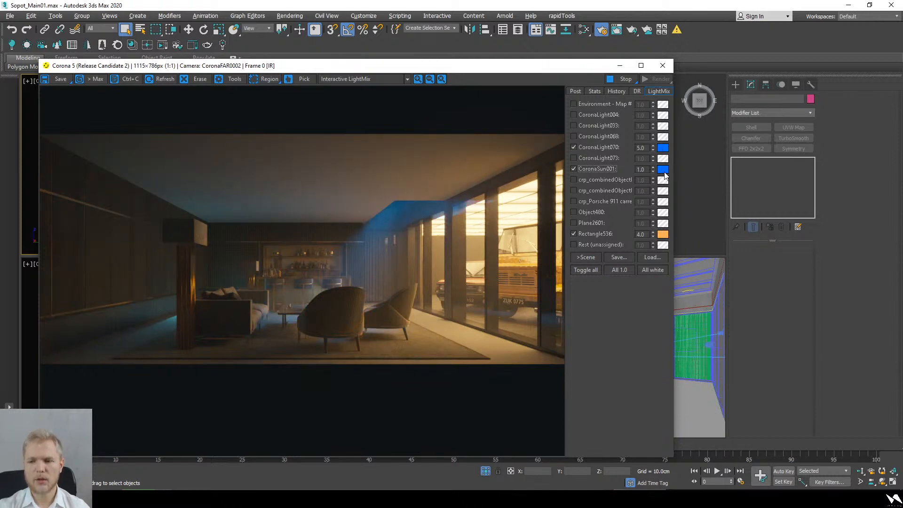
click(663, 169)
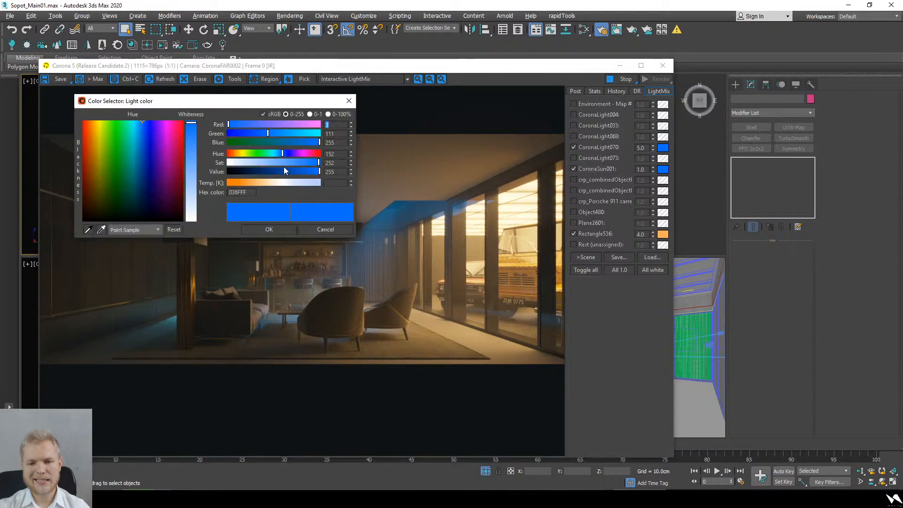
drag(265, 163, 259, 162)
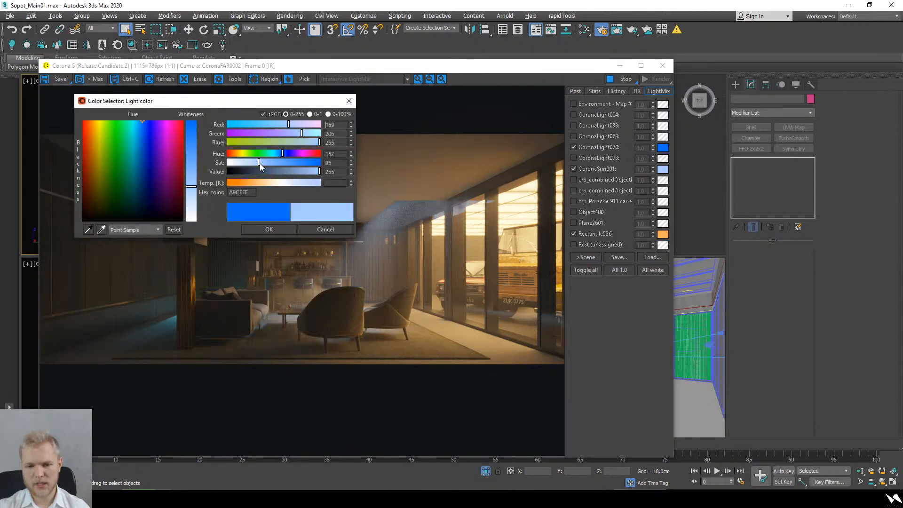
click(276, 229)
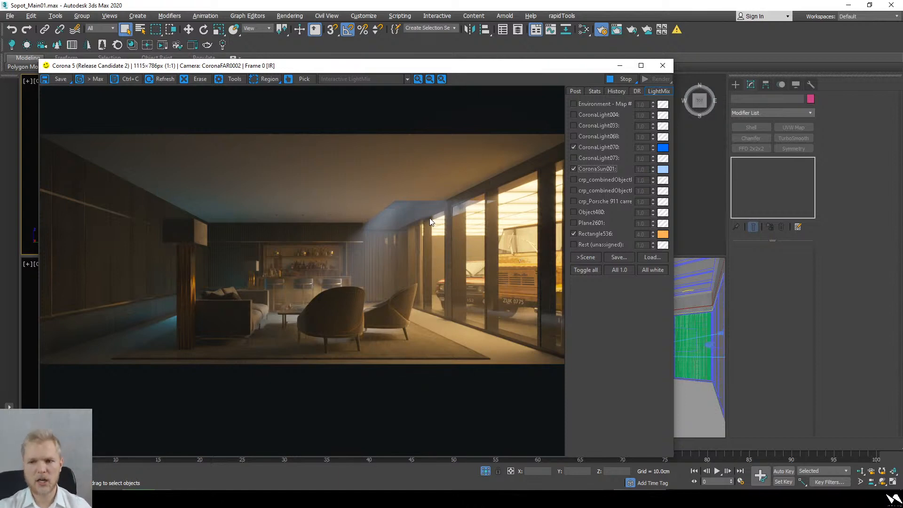
- Enable the CoronaLight033 layer and preview CoronaLight004 by switching it on and off again
click(592, 125)
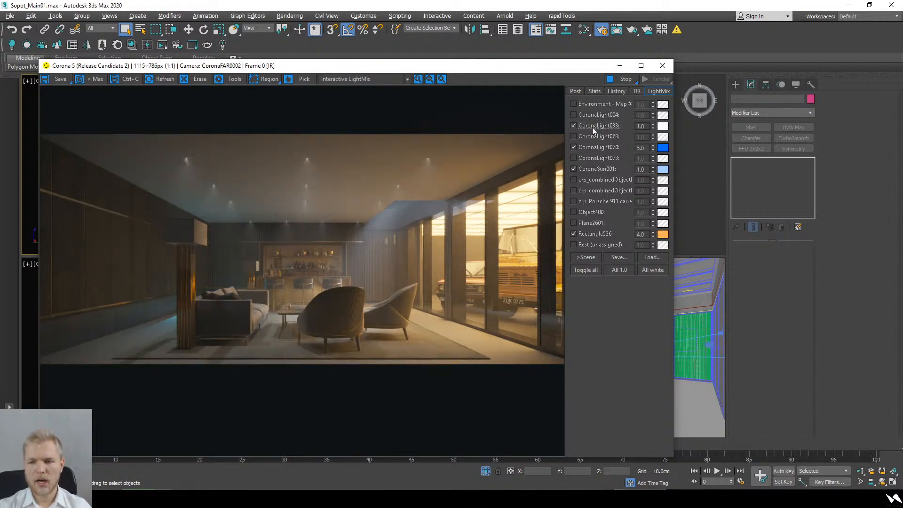
click(599, 117)
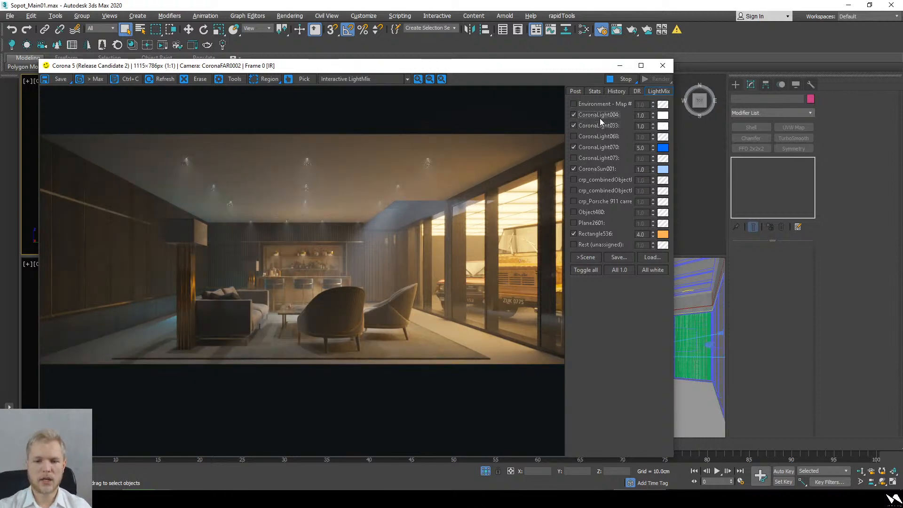
click(602, 115)
- Enable the Environment layer with the same blue as CoronaLight070 and an intensity of 0.001
click(601, 108)
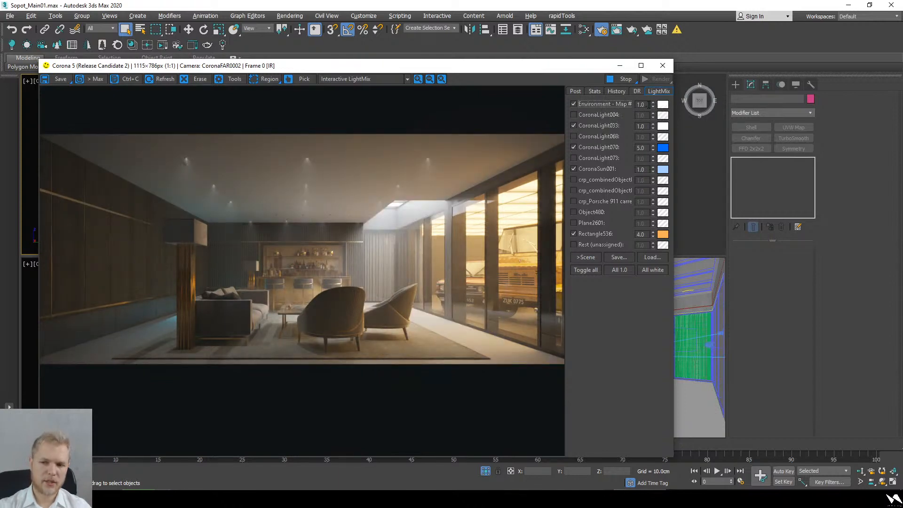
drag(652, 105, 653, 212)
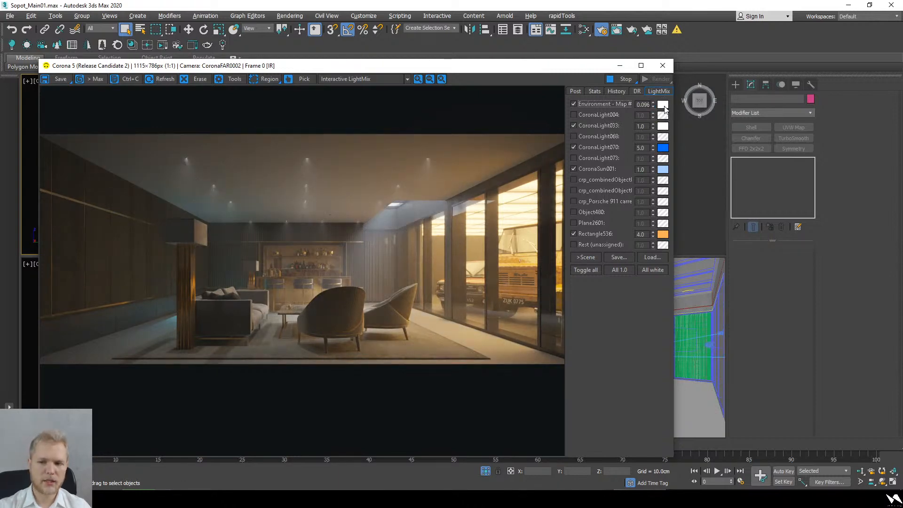
drag(664, 106, 670, 103)
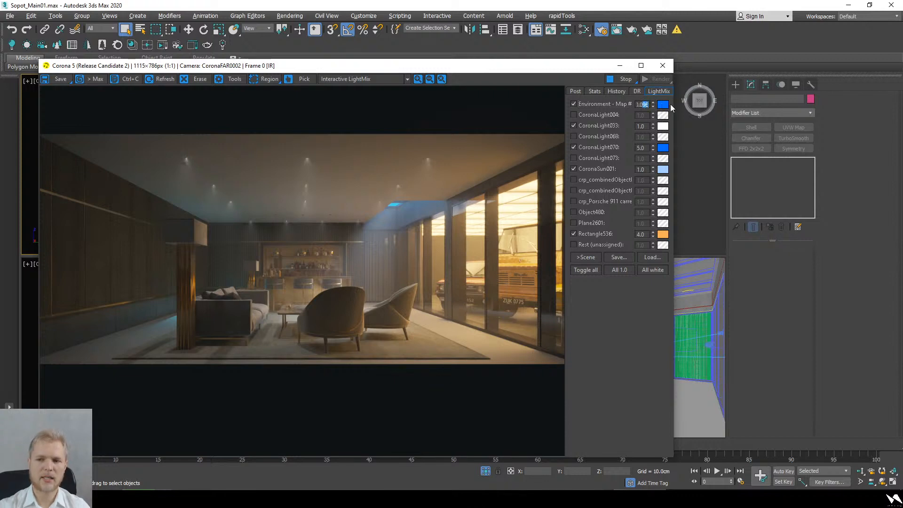
text(001)
key(Return)
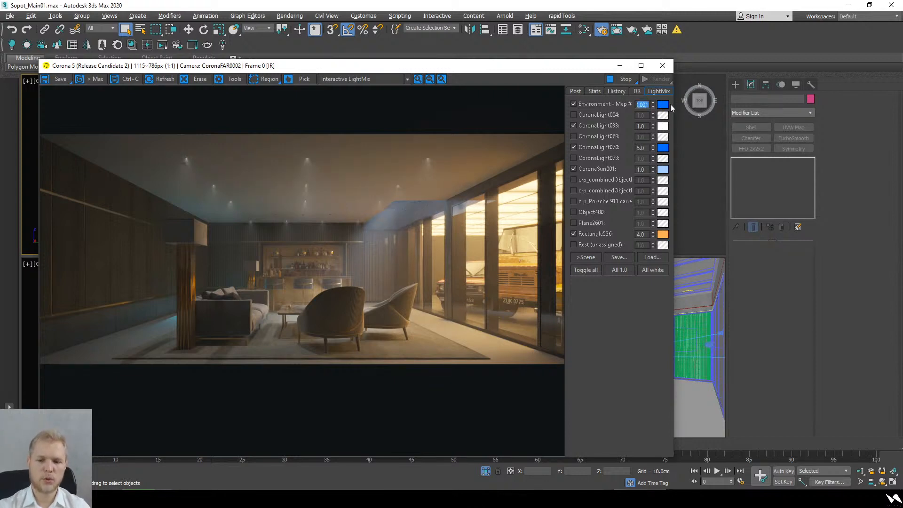
- Turn off the Rectangle536, CoronaSun001 and CoronaLight070 light layers
click(579, 235)
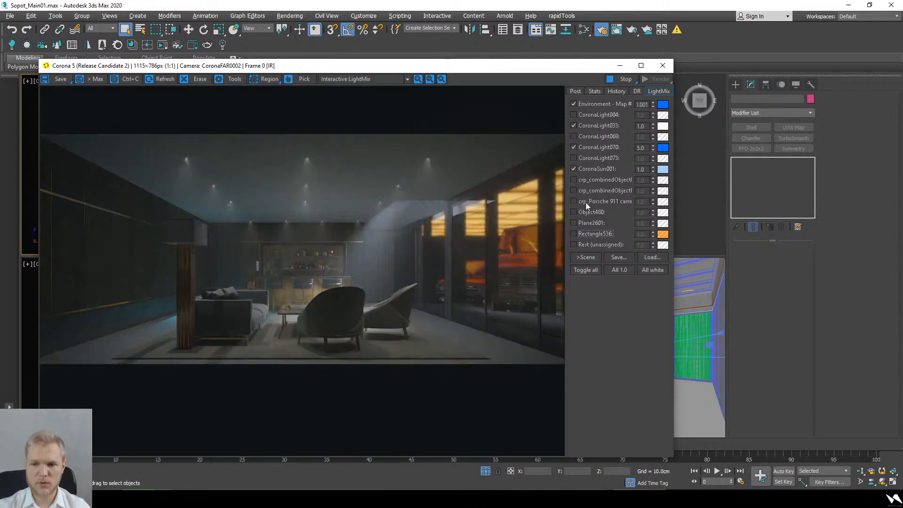
click(594, 170)
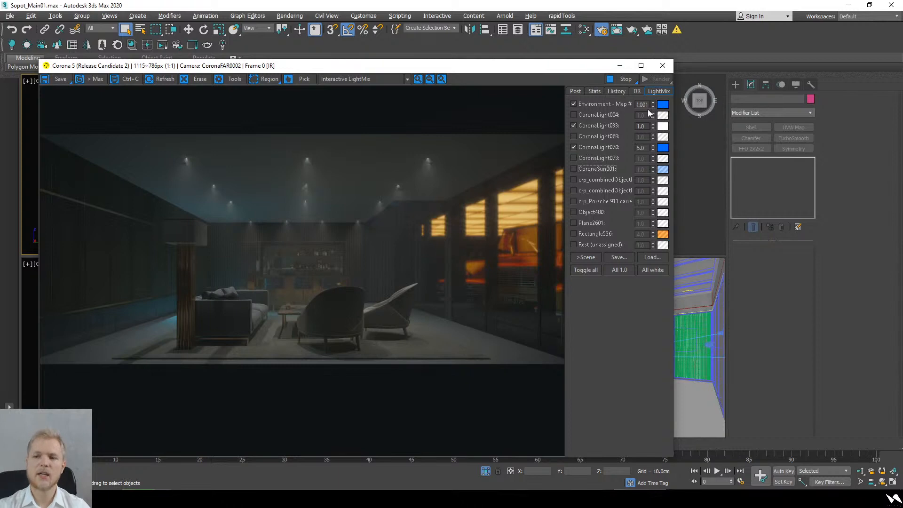
drag(651, 106, 650, 111)
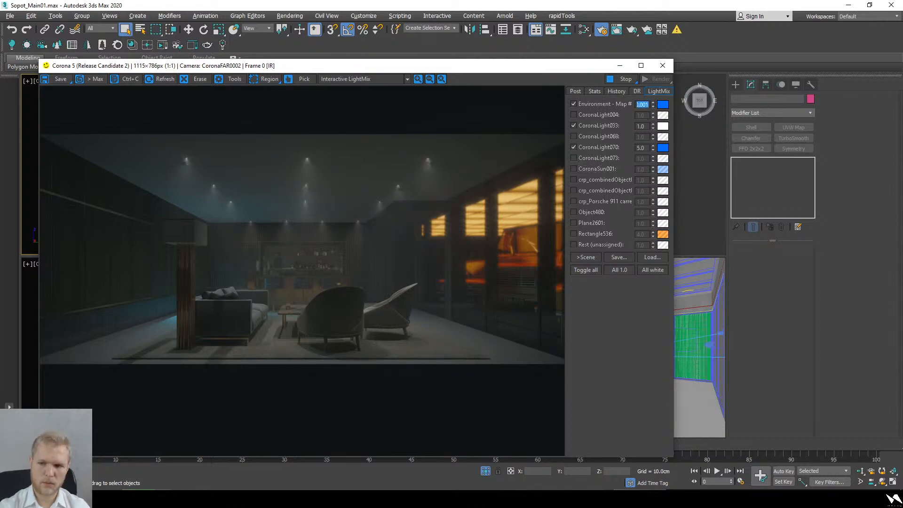
scroll(426, 203, up, 3)
scroll(425, 200, up, 1)
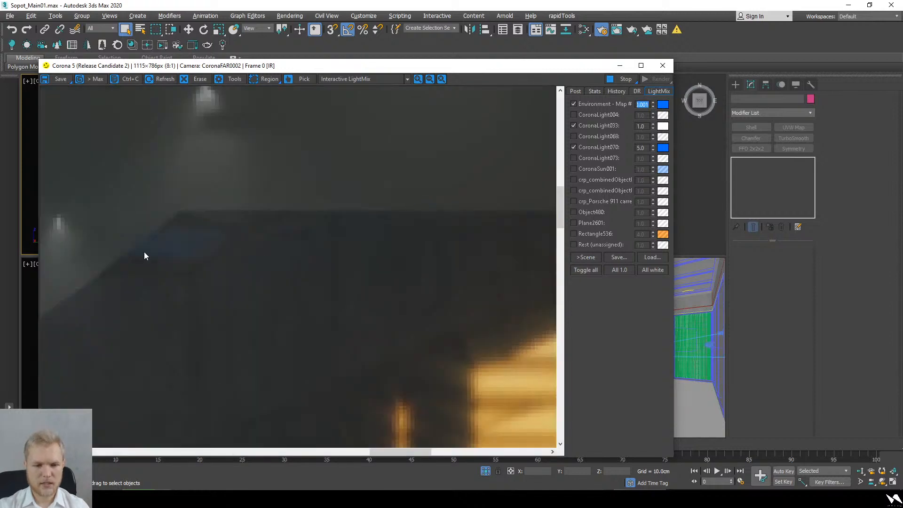
middle_drag(144, 253, 209, 228)
scroll(263, 220, down, 4)
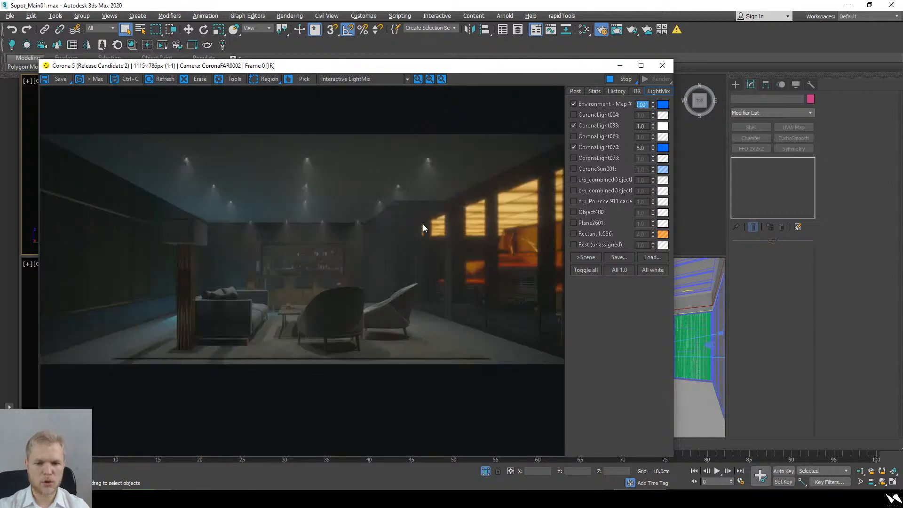
click(598, 147)
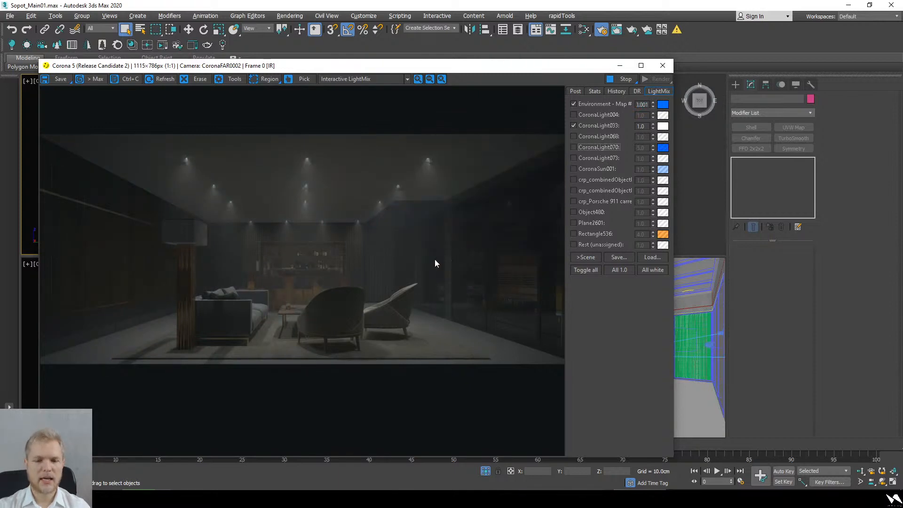
- Set the CoronaLight033 light color to a warm 3045 K and its intensity to 5
click(663, 126)
drag(263, 183, 257, 183)
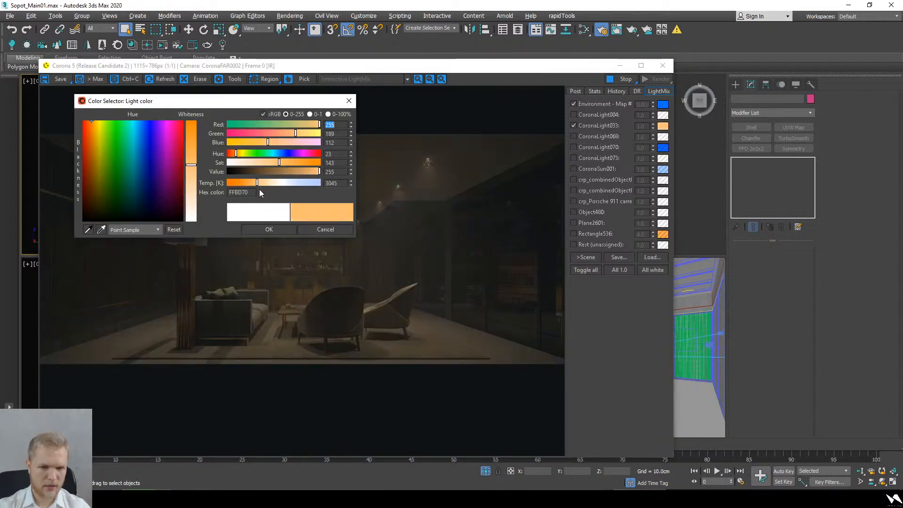
click(269, 229)
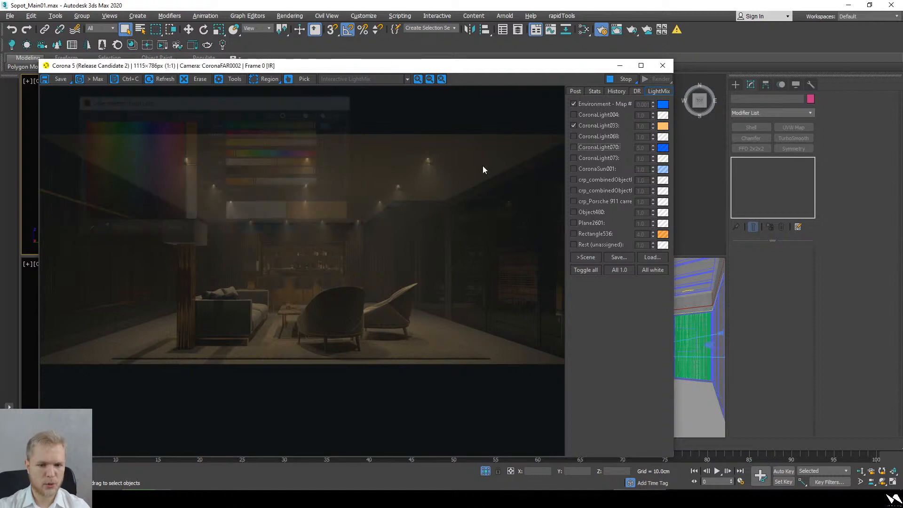
double_click(640, 126)
text(5)
key(Return)
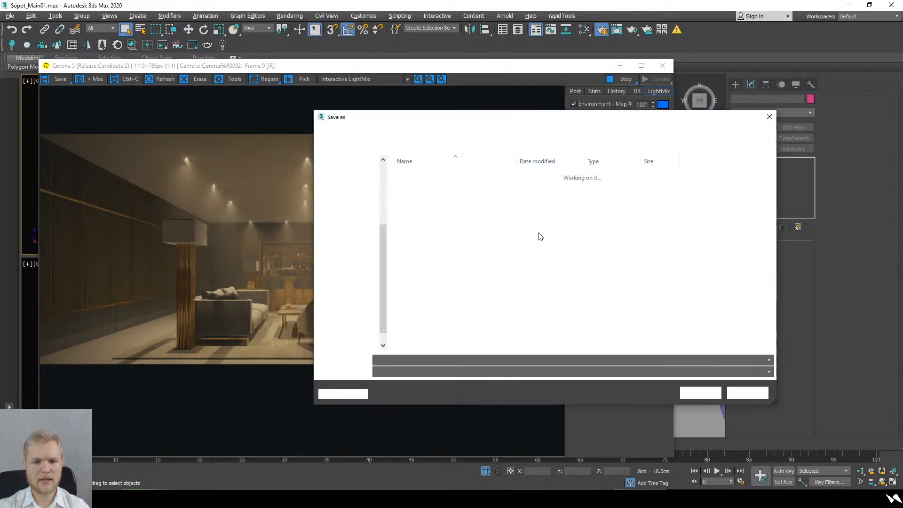
- Leave the LightMix save dialog without saving and turn the Rectangle536 light layer back on
click(745, 395)
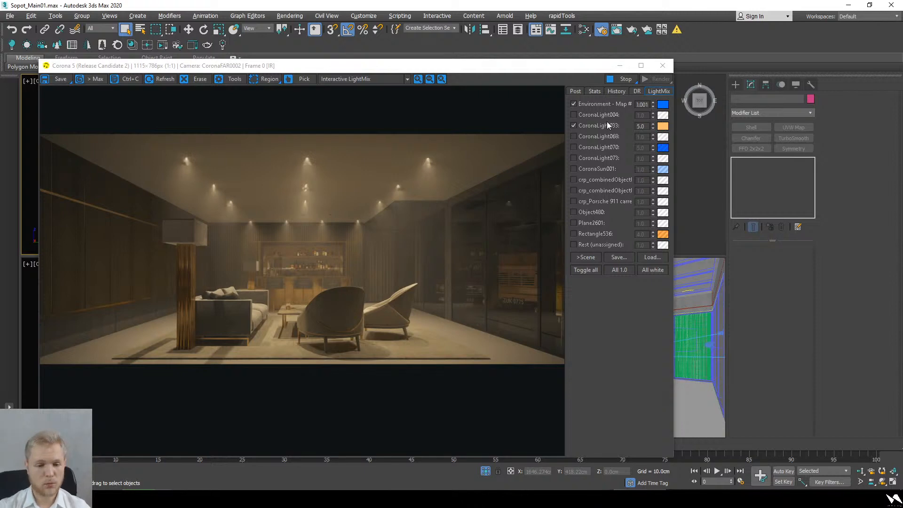
click(595, 179)
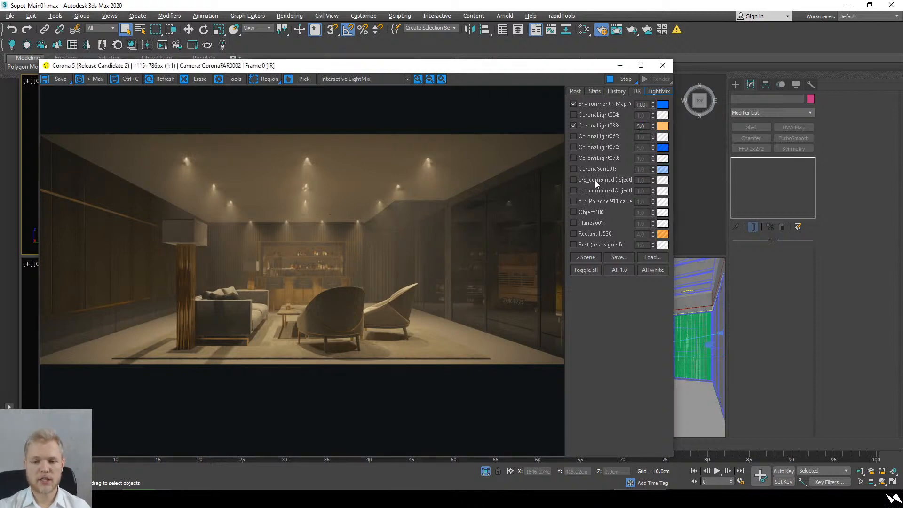
click(594, 234)
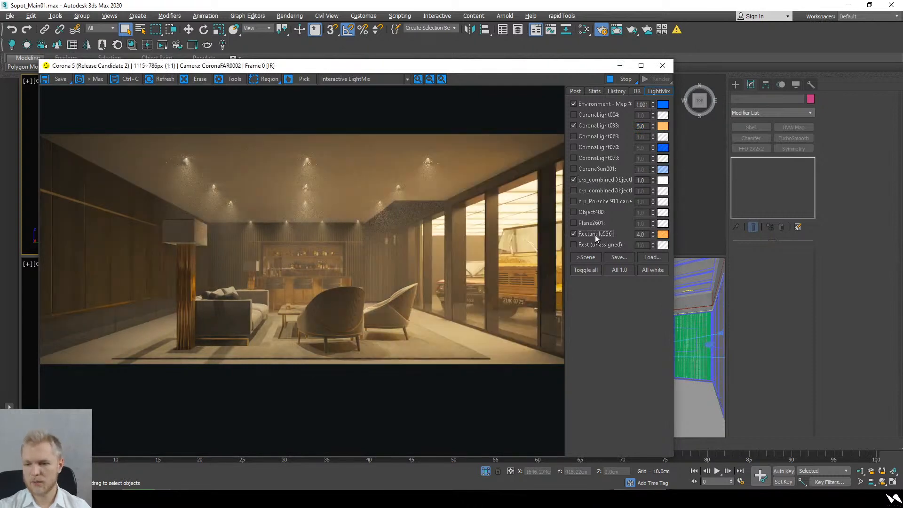
click(593, 180)
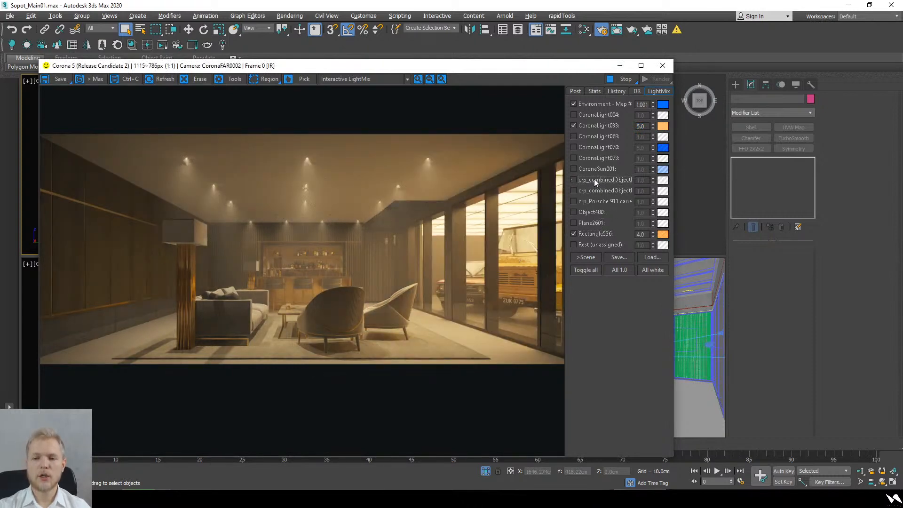
- Bake the current LightMix colors and intensities into the scene lights and accept the confirmation
click(594, 258)
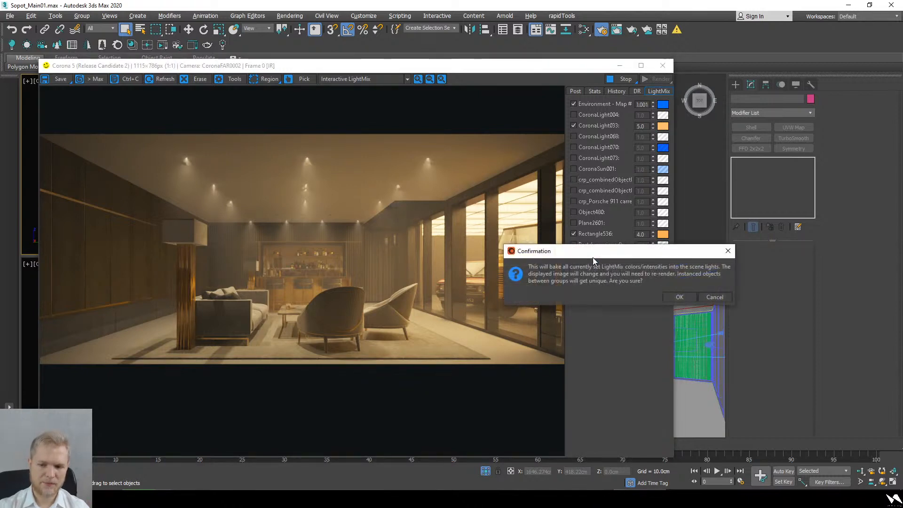
drag(592, 257, 320, 218)
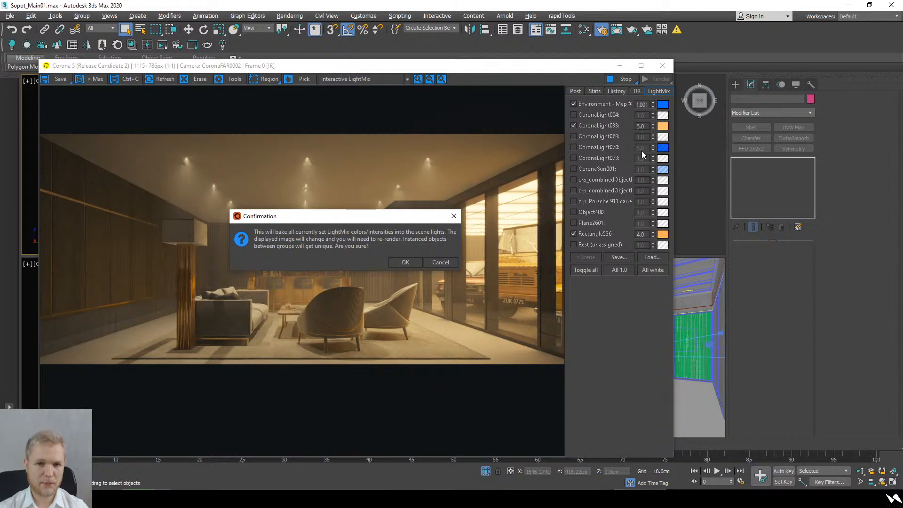
click(406, 262)
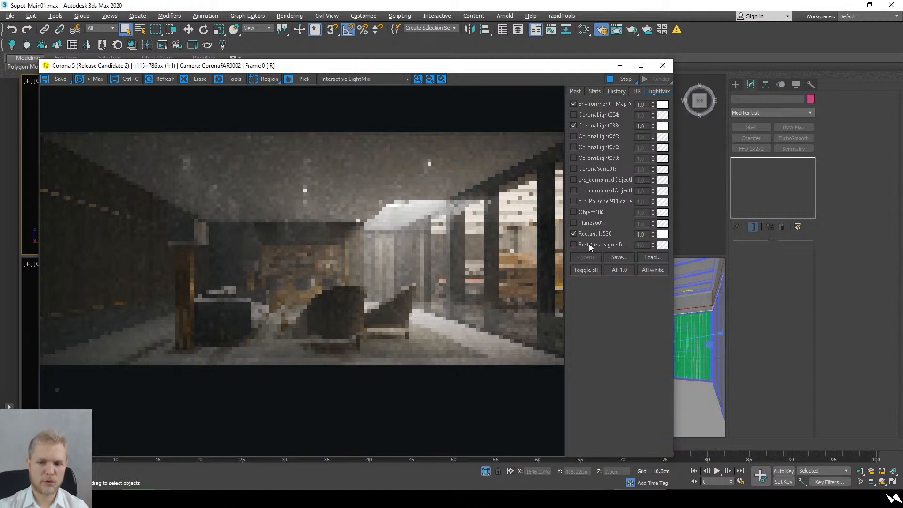
click(590, 257)
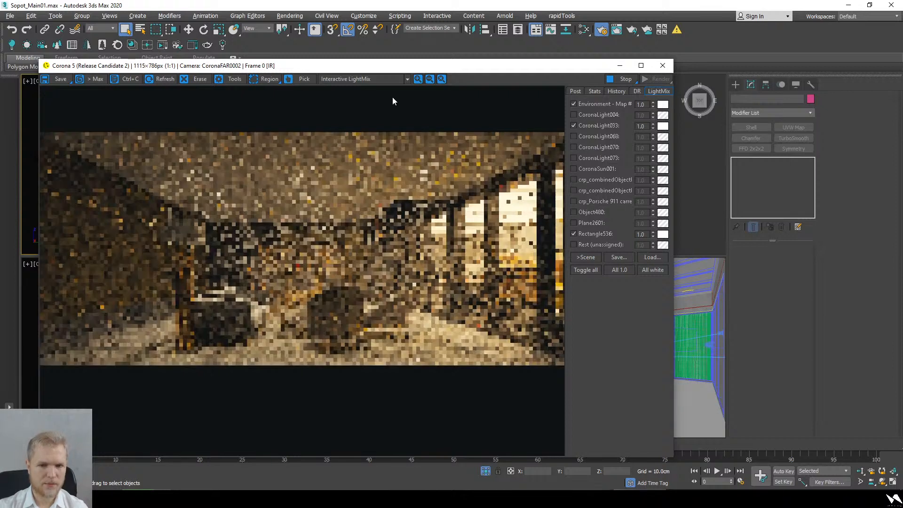
- Compare the BEAUTY pass with the Interactive LightMix pass in the frame buffer
click(383, 78)
click(376, 91)
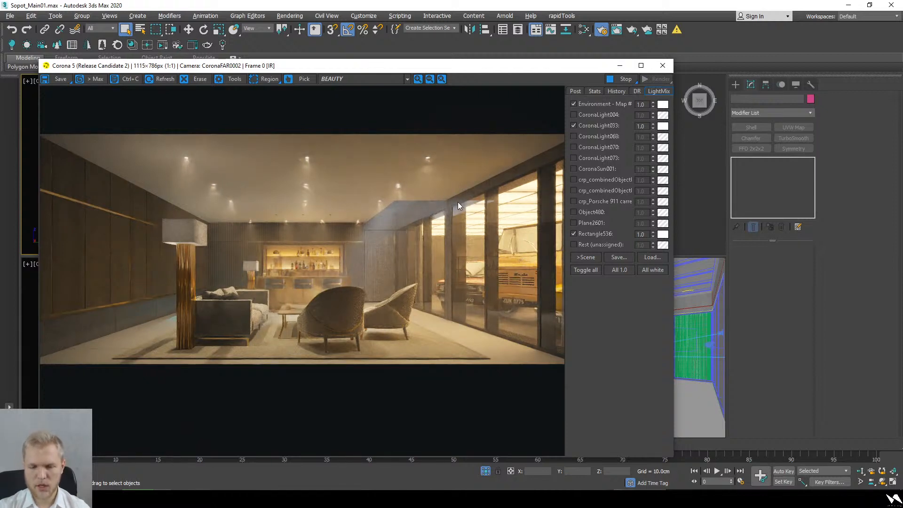
click(365, 84)
click(380, 115)
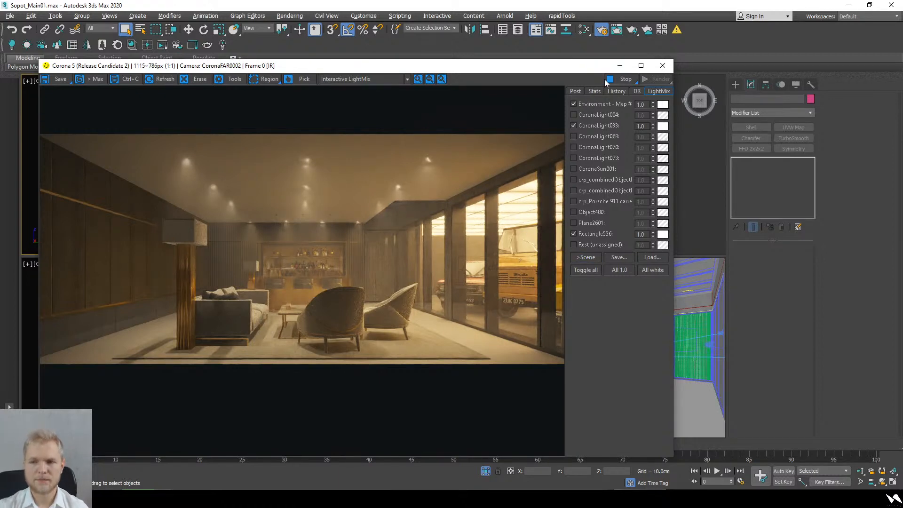
- Close the Corona frame buffer and the Render Setup window to get back to the scene viewports
click(662, 65)
click(375, 91)
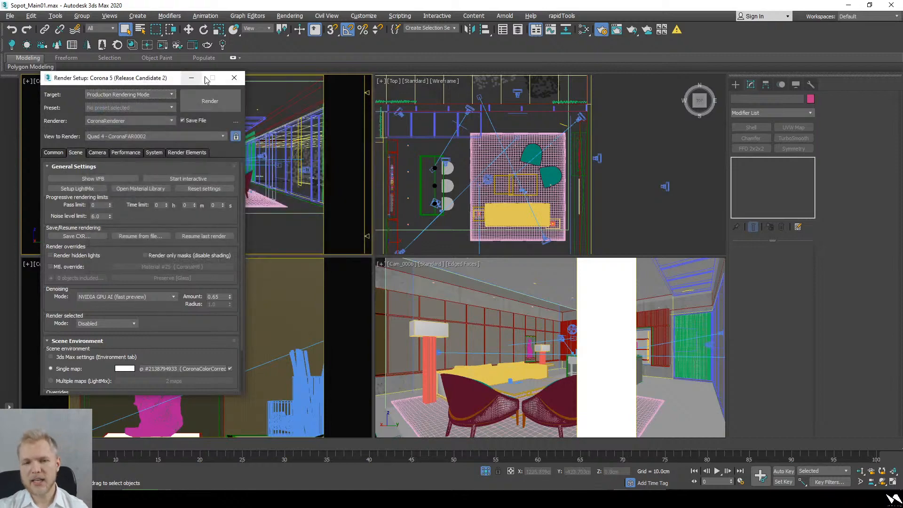
click(234, 77)
scroll(509, 173, down, 3)
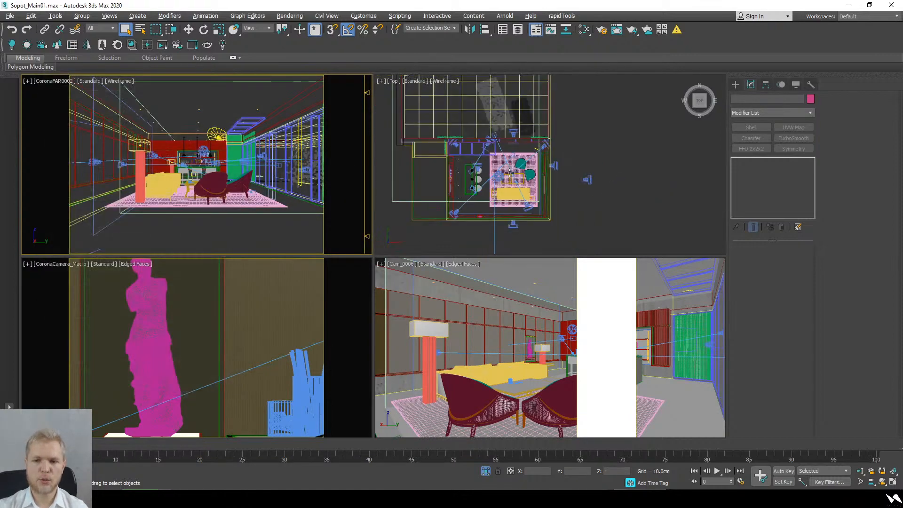
alt+middle_drag(509, 173, 440, 147)
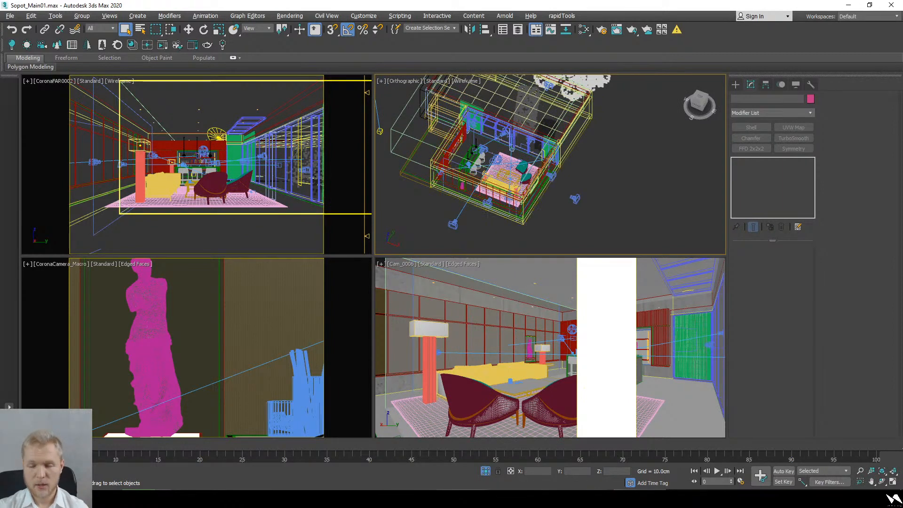
- Bring up the YouTube live chat and read the latest participant messages
click(393, 461)
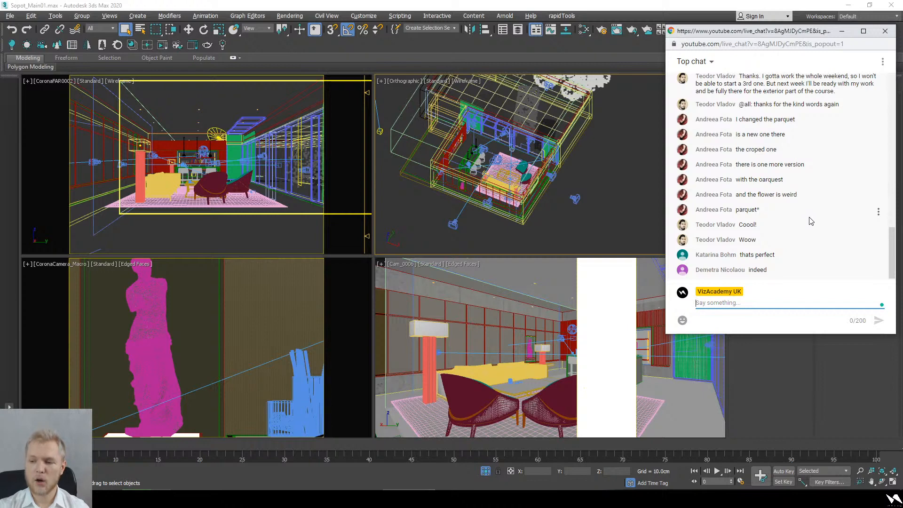
scroll(811, 221, up, 2)
scroll(810, 221, down, 2)
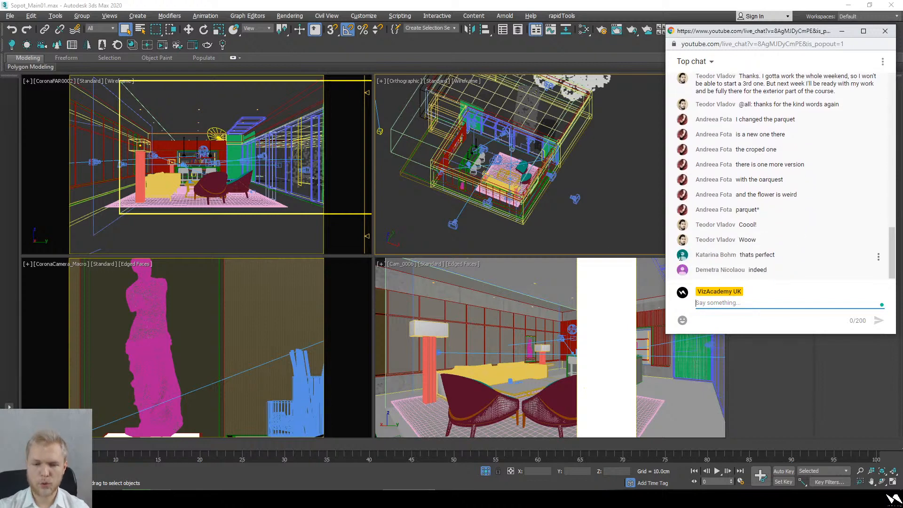
click(559, 230)
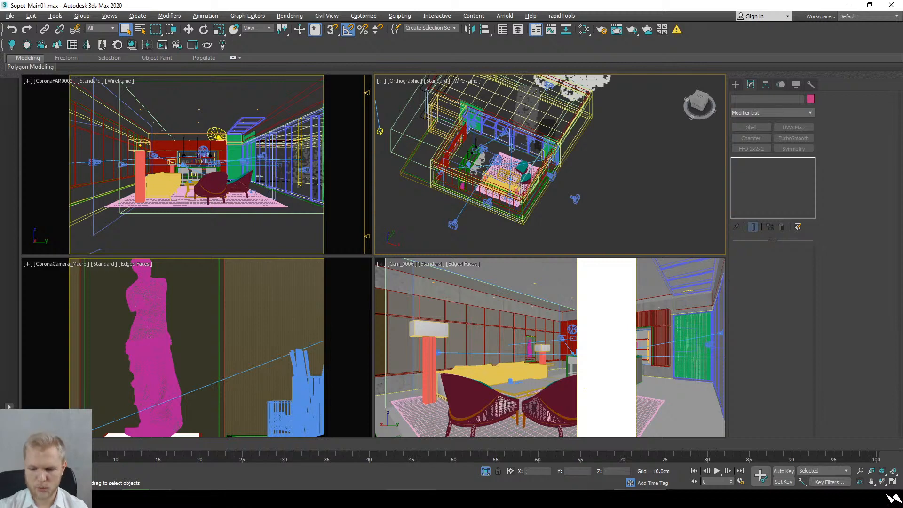
key(alt+Tab)
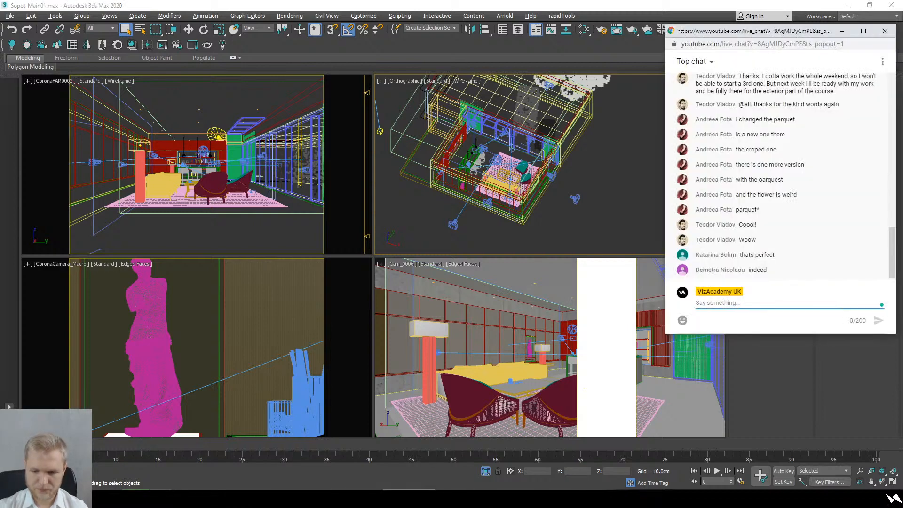
- Switch to Google Drive, close the 27_cam05.jpg preview and look through the images in HOMEWORK_INSPIRATION1
key(alt+Tab)
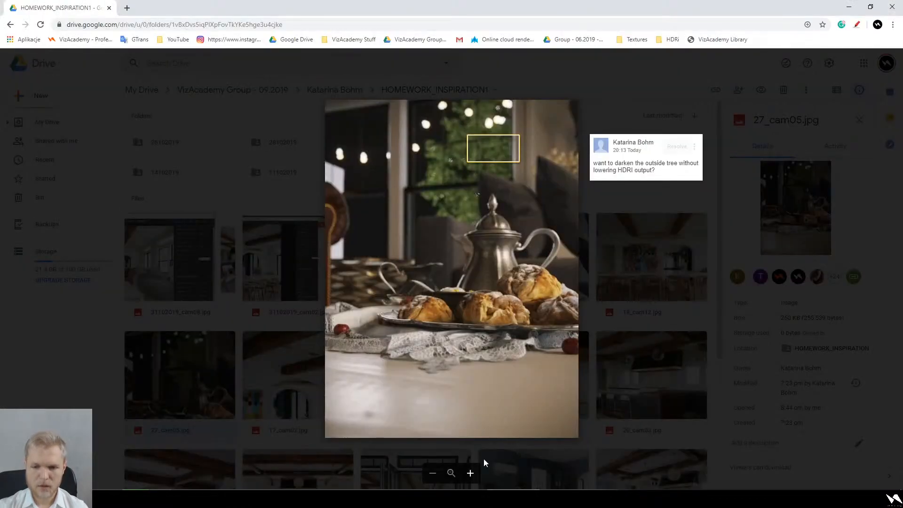
click(661, 315)
scroll(577, 264, down, 4)
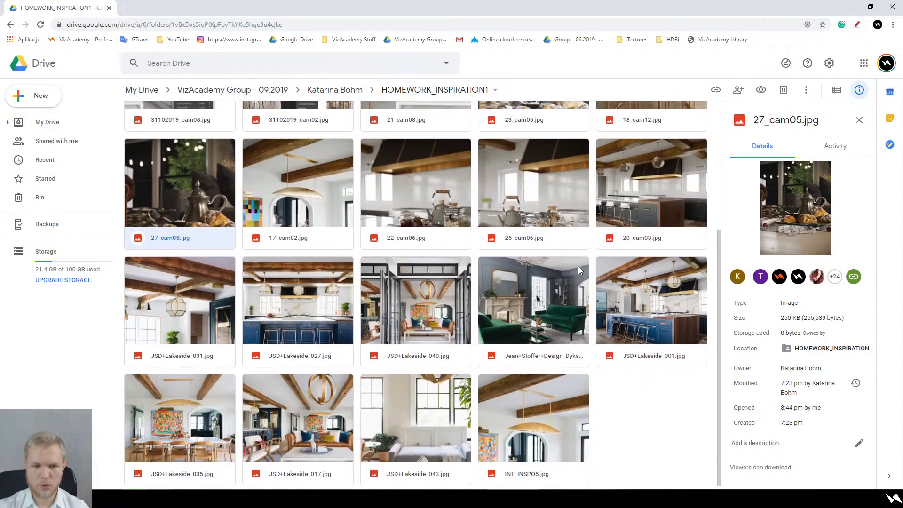
scroll(578, 266, up, 4)
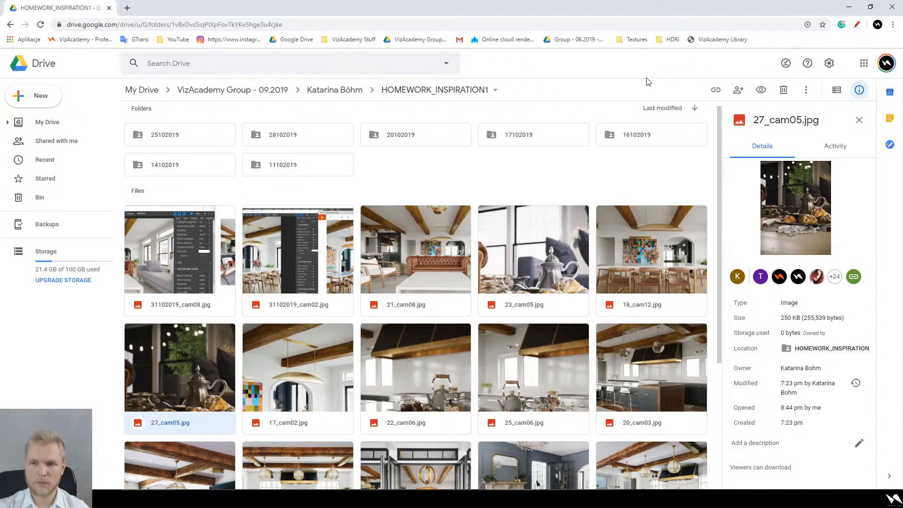
- Go up to VizAcademy Group - 09.2019 and open another student's 13- subfolder inside 01-REF. IMAGE I
click(350, 90)
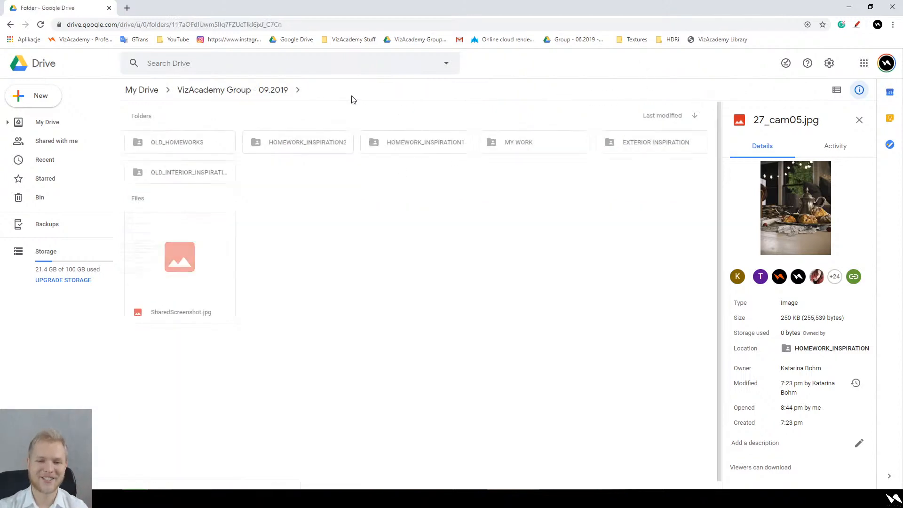
click(272, 90)
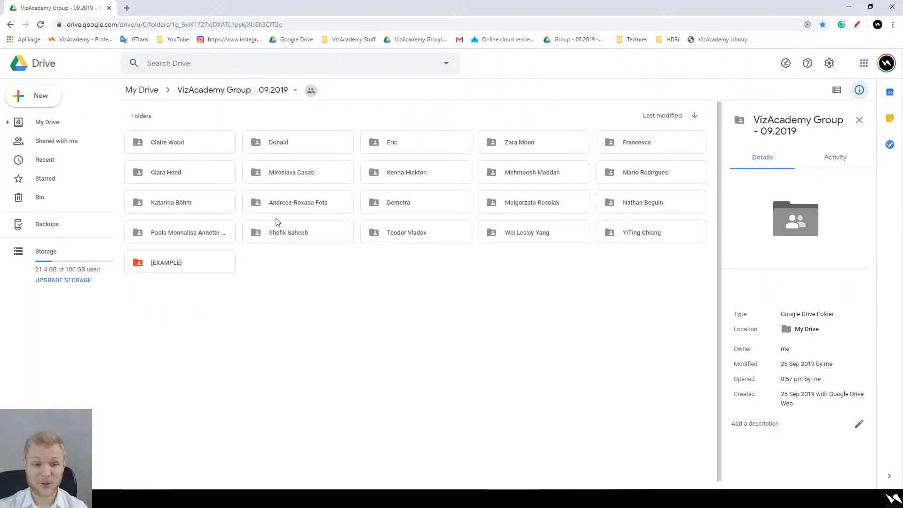
double_click(628, 179)
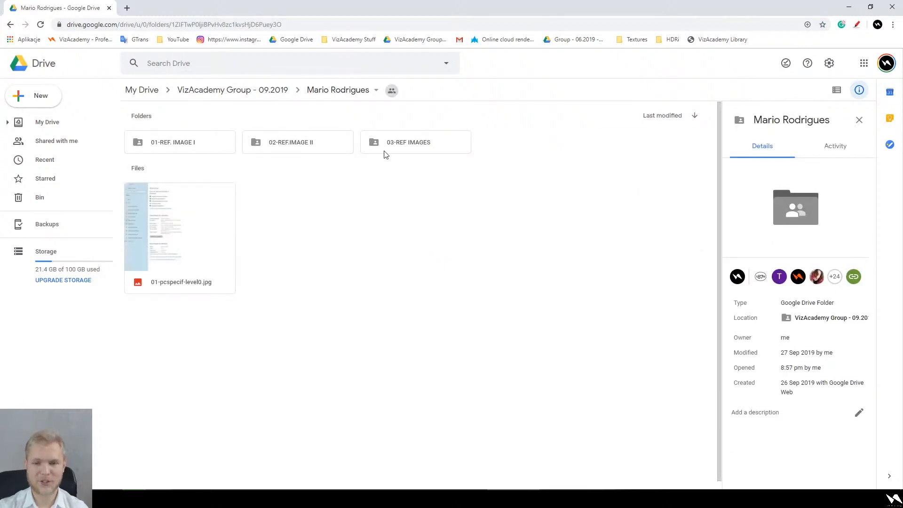
double_click(193, 147)
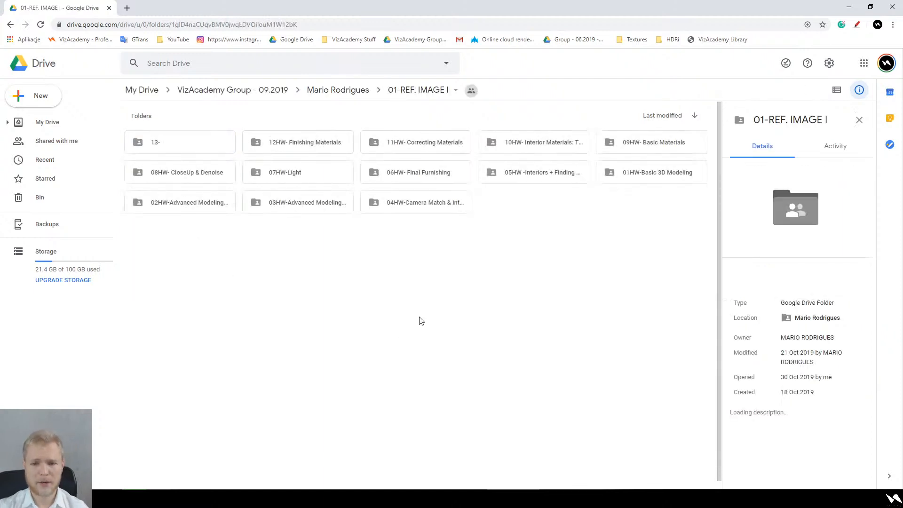
double_click(176, 145)
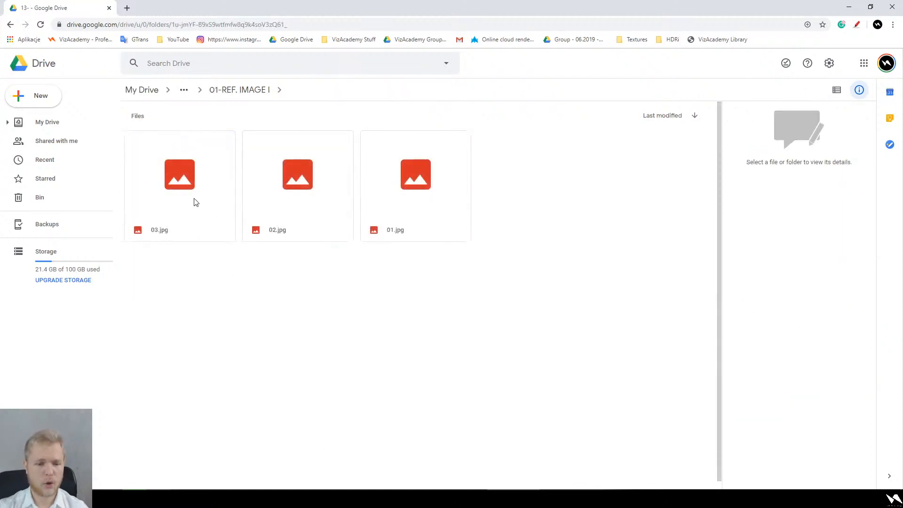
- Preview 03.jpg, examine the daylight kitchen render 02.jpg up close, and close the preview
double_click(198, 196)
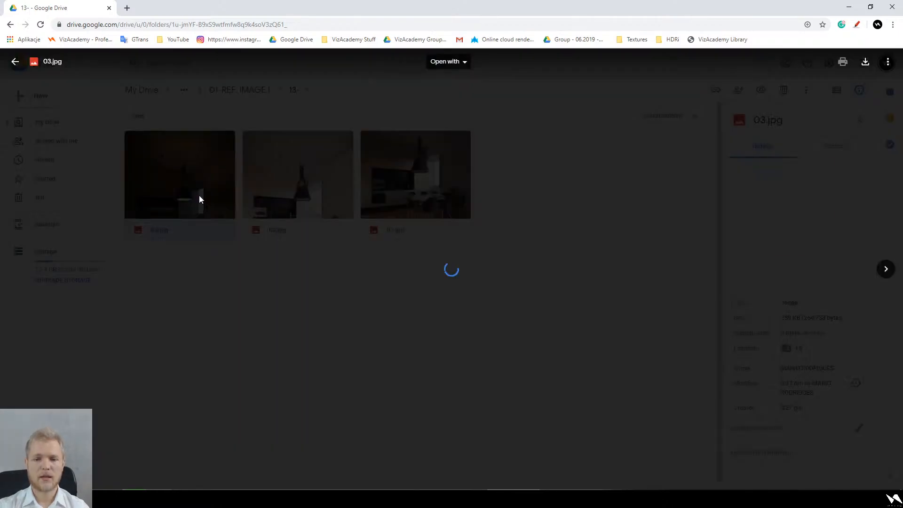
key(Right)
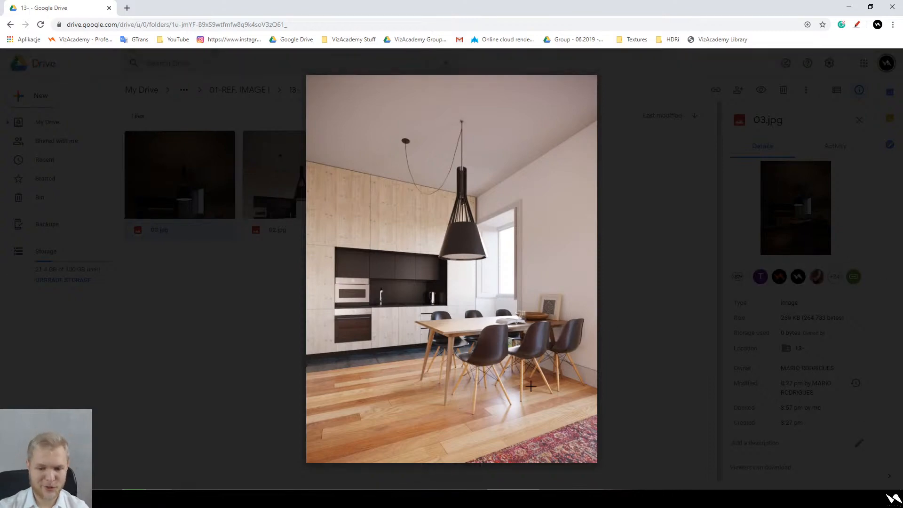
scroll(530, 375, up, 3)
scroll(532, 375, down, 2)
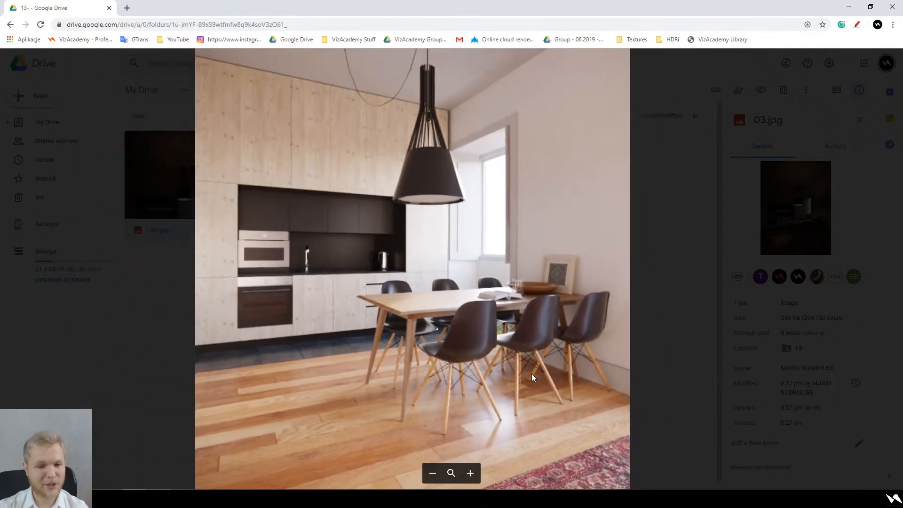
scroll(532, 378, down, 2)
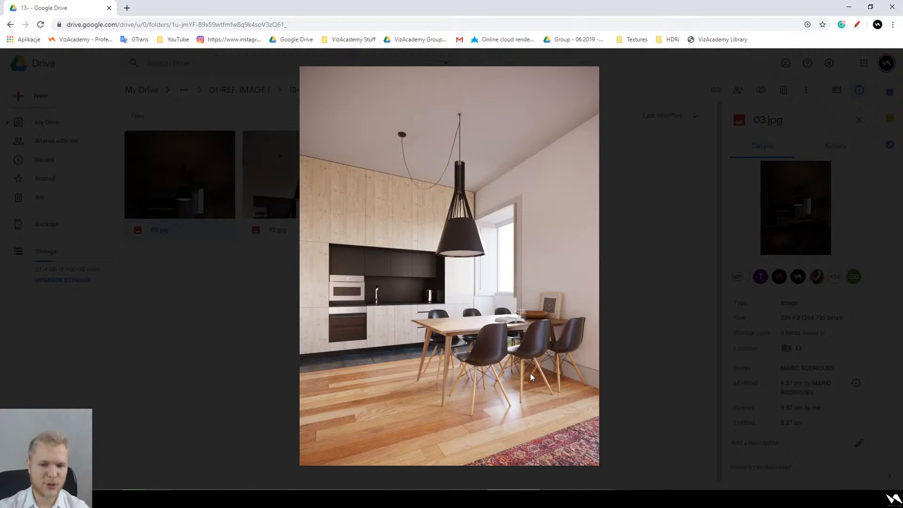
key(Left)
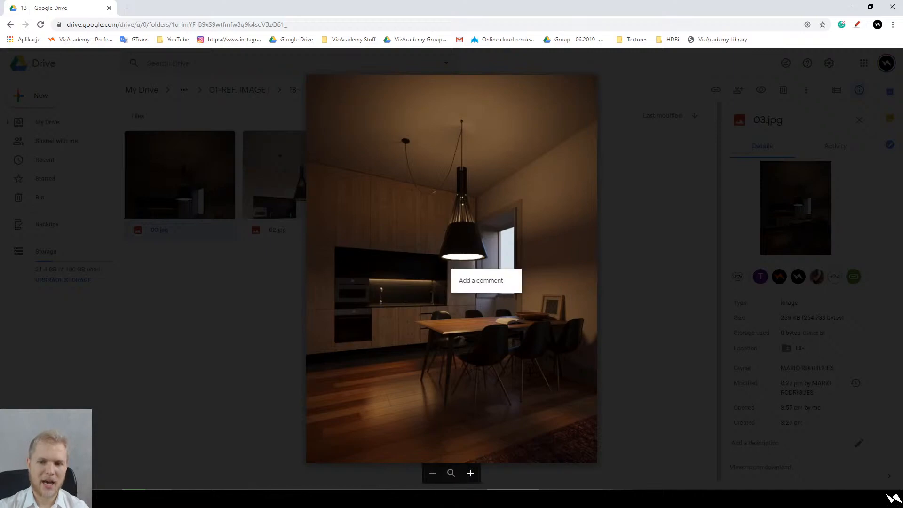
click(630, 351)
- Compare 01.jpg with the 02.jpg and 03.jpg lighting variants, and return to the 01-REF. IMAGE I folder
double_click(396, 196)
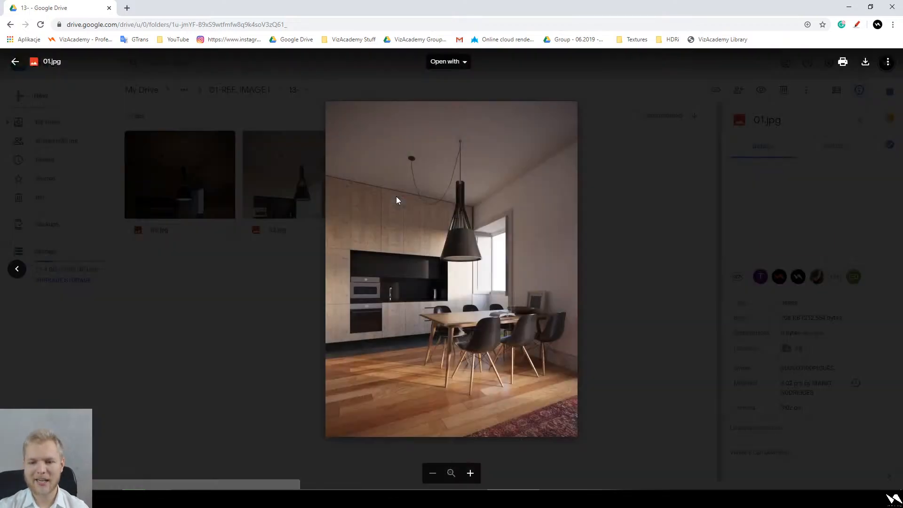
key(Left)
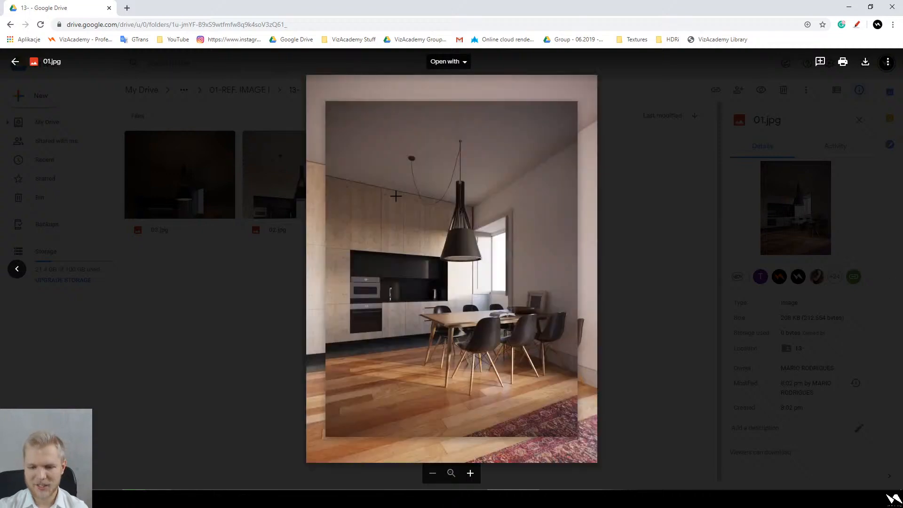
key(Left)
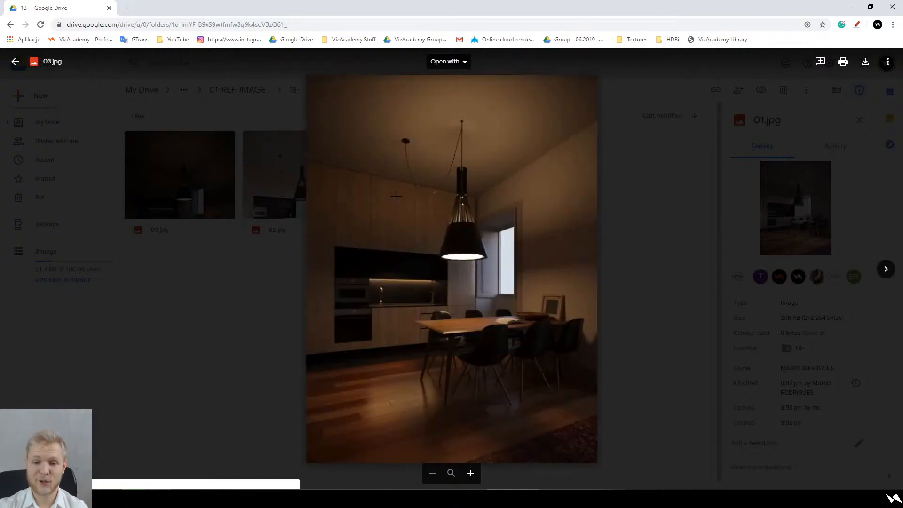
key(Right)
key(Right)
key(Escape)
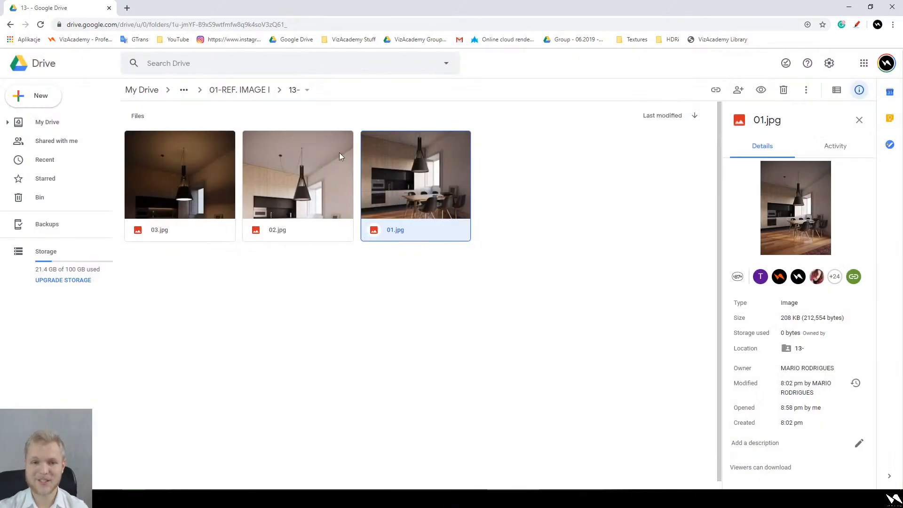
click(228, 90)
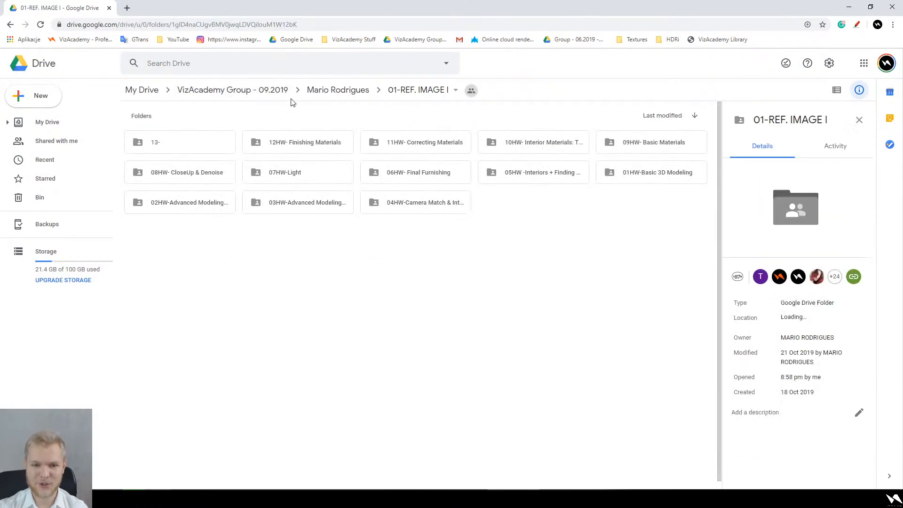
- Open the student's 02-REF.IMAGE II folder, examine the 55.jpg screenshot with its comment, and close the preview
click(329, 90)
double_click(309, 152)
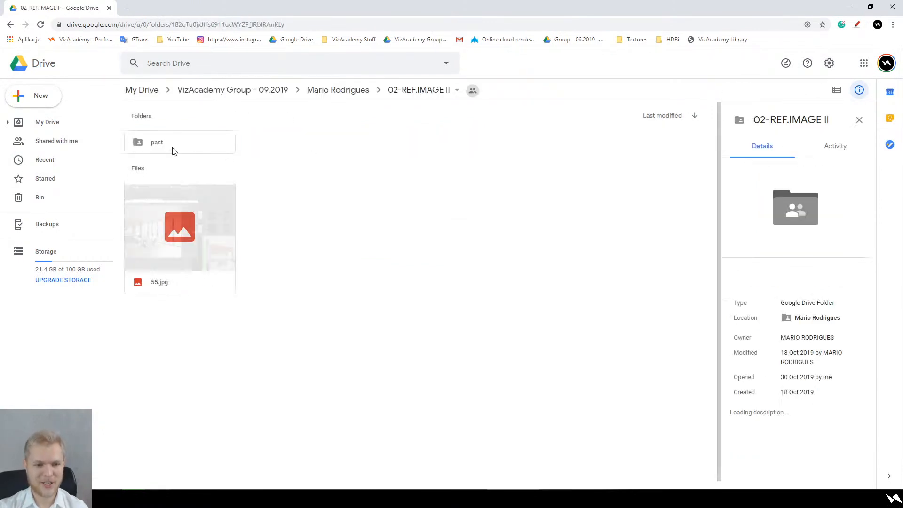
double_click(199, 226)
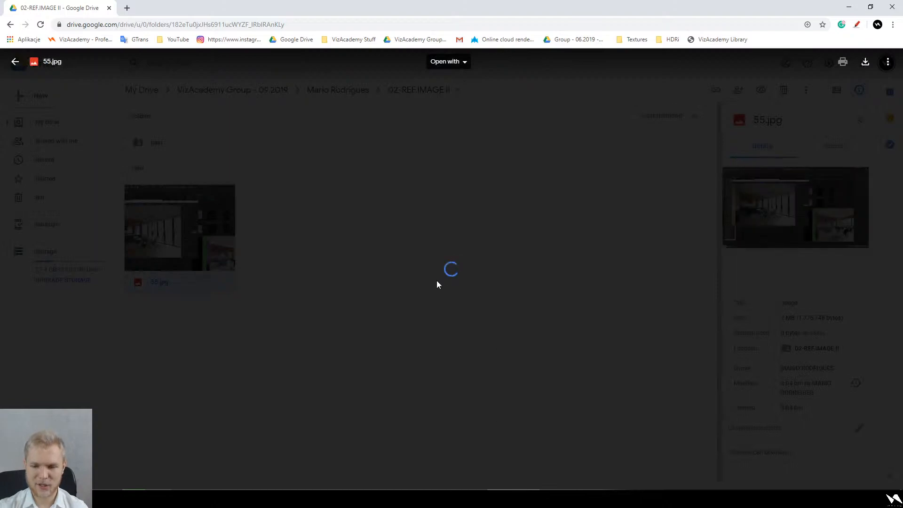
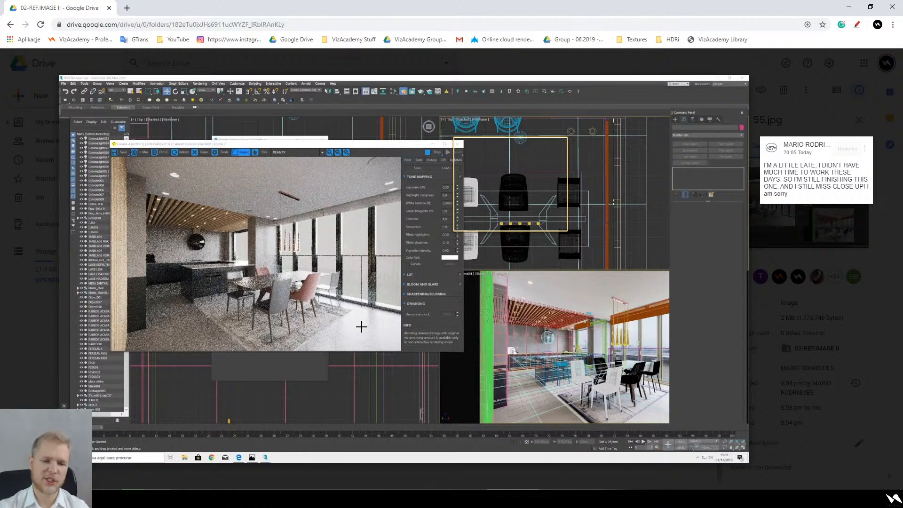
key(Escape)
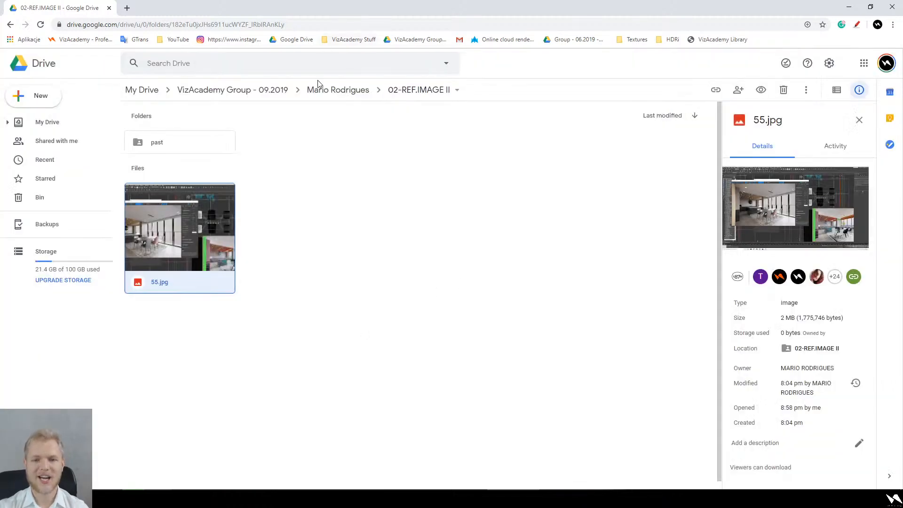
- Check the same student's 03-REF IMAGES folder and go back to 02-REF.IMAGE II
click(330, 91)
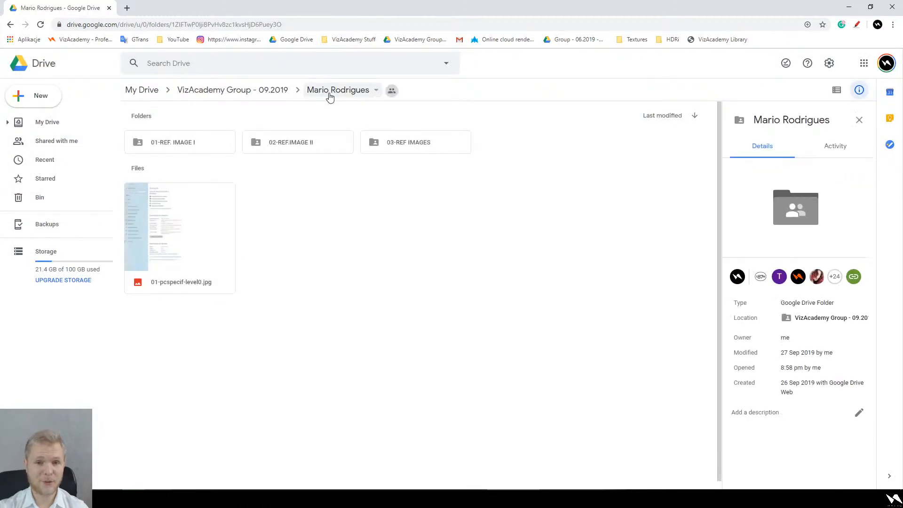
double_click(418, 142)
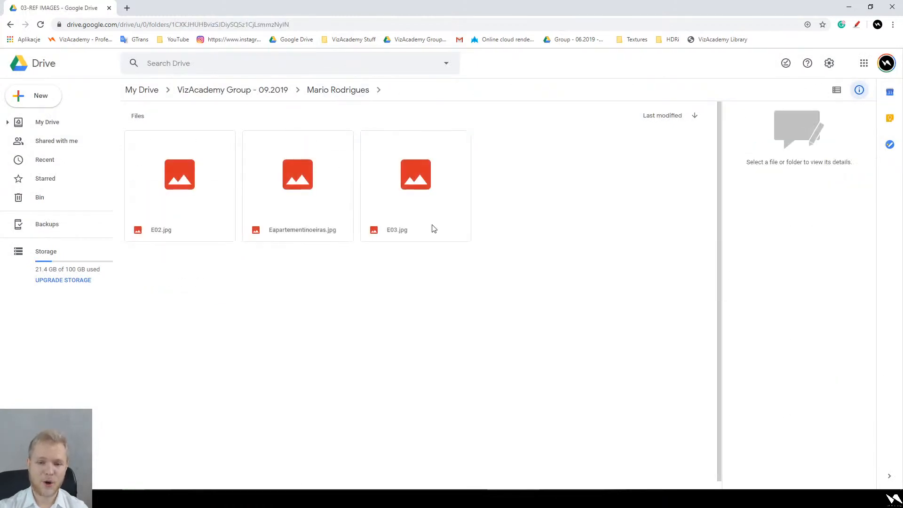
key(alt+Left)
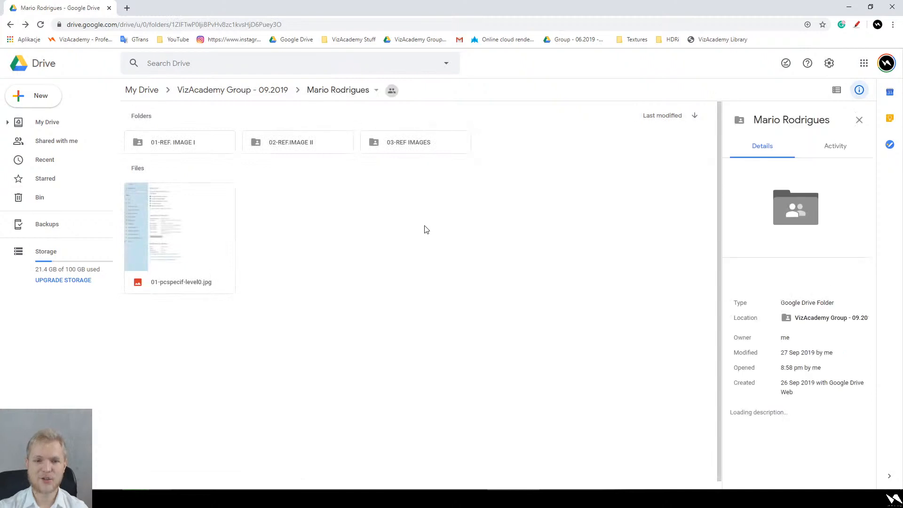
key(alt+Left)
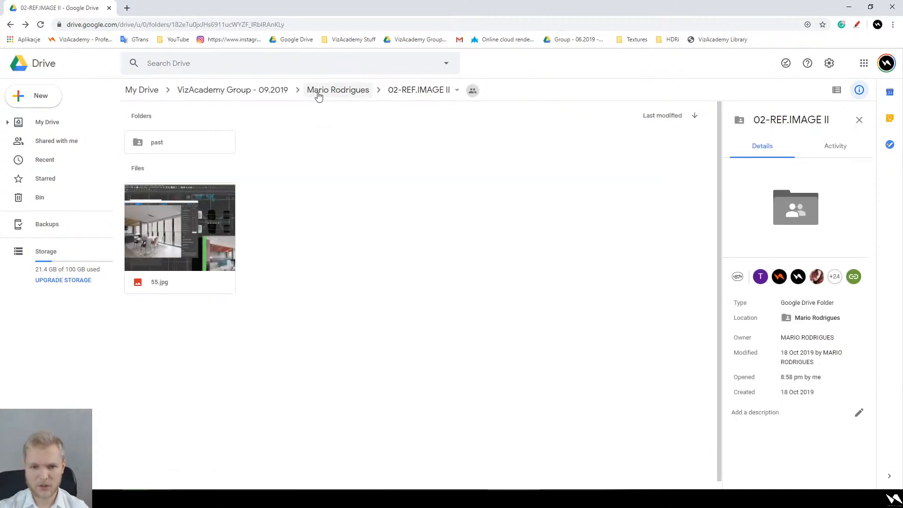
- Go up to VizAcademy Group - 09.2019 and check two other students' folders for new homework, returning to the group folder
click(286, 94)
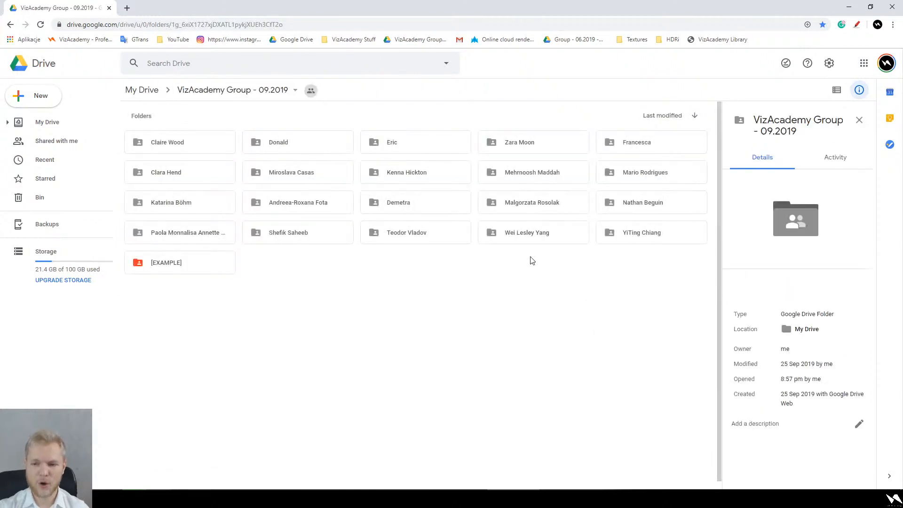
double_click(559, 172)
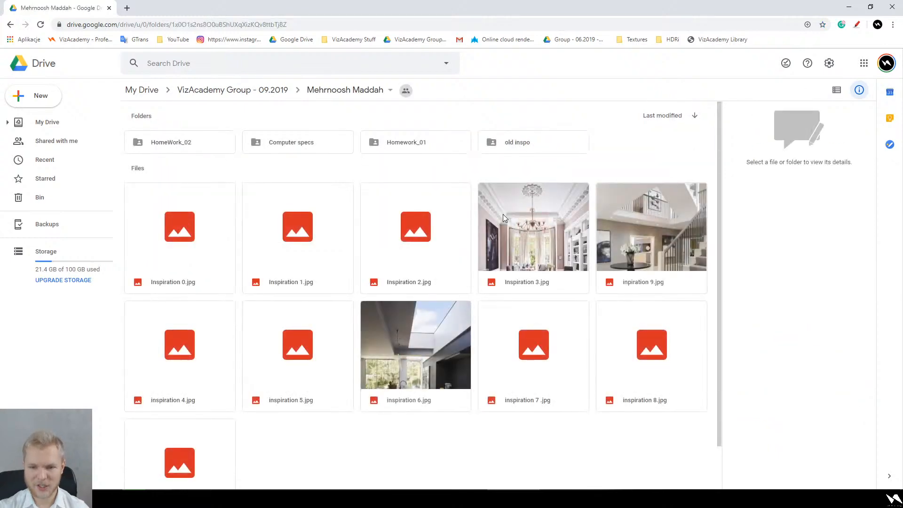
key(alt+Left)
double_click(424, 183)
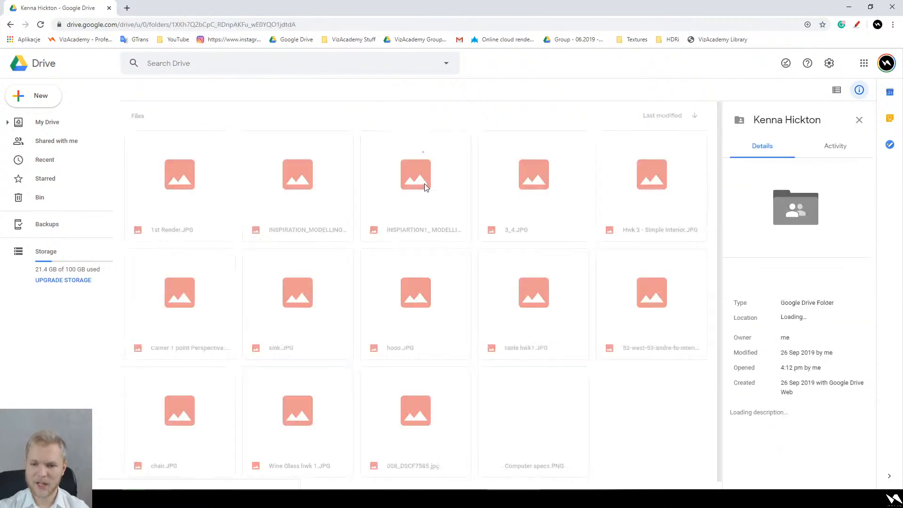
key(alt+Left)
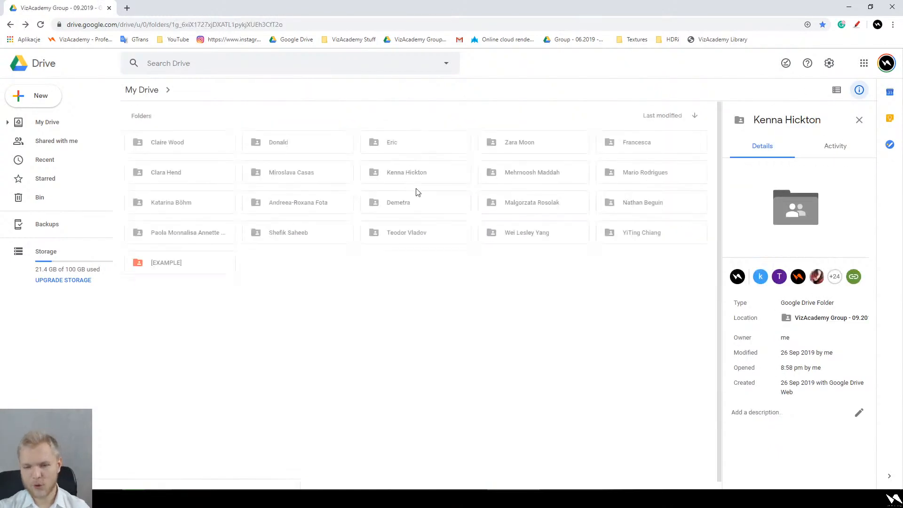
- Open the next student's folder, review the living room render 20191029 Interior 2.jpg with its comments, and close the preview
click(314, 183)
double_click(315, 182)
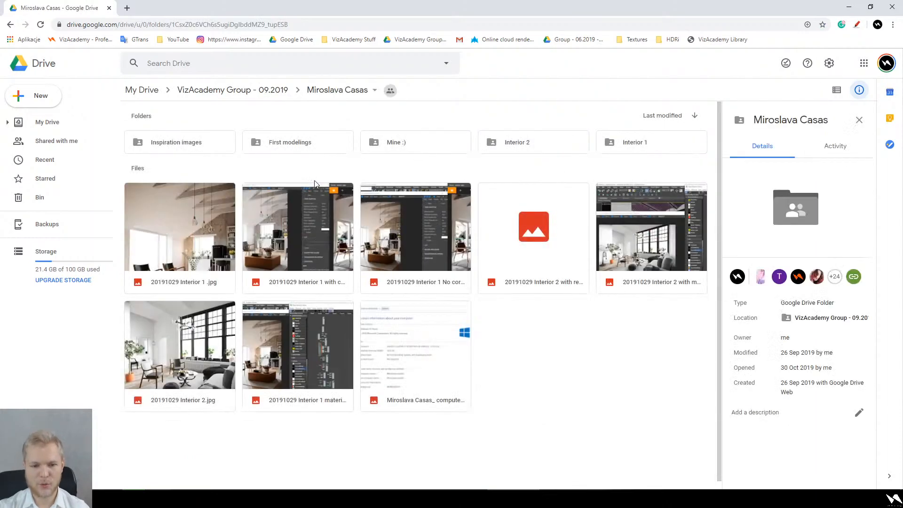
click(170, 359)
double_click(170, 359)
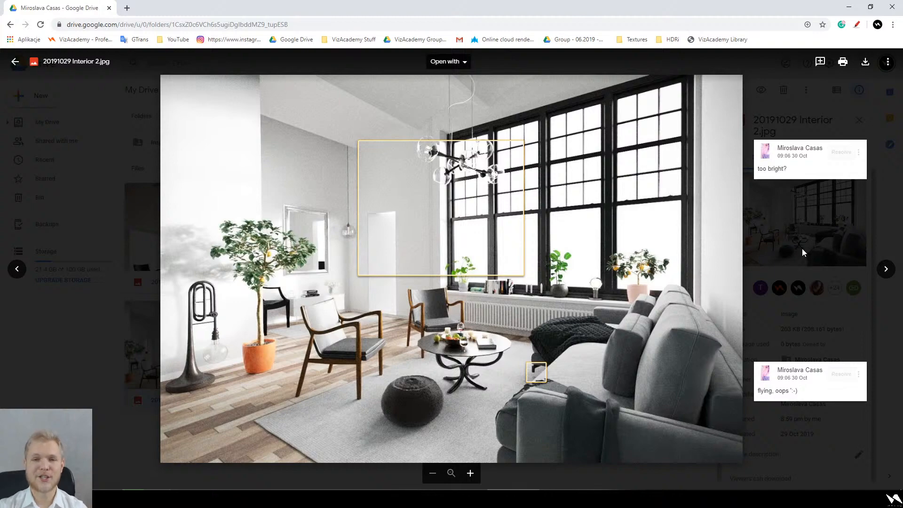
click(810, 266)
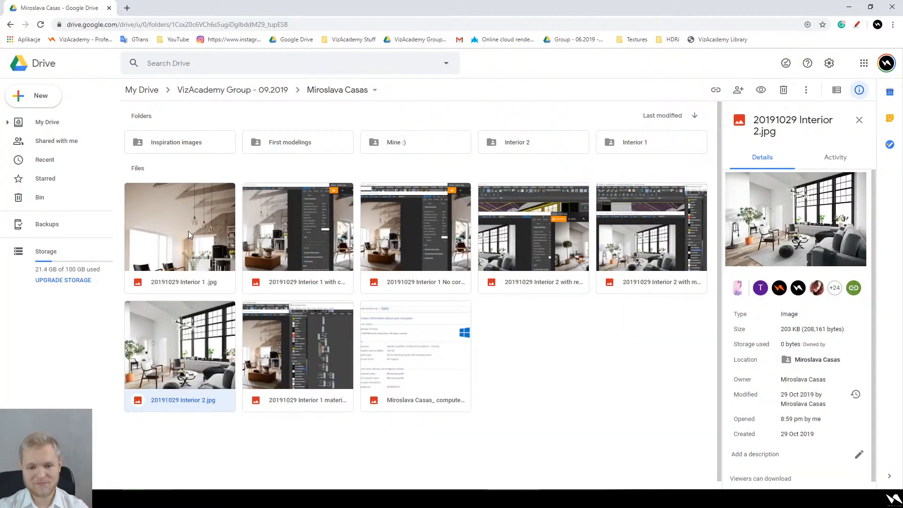
- Preview the 20191029 Interior 1 materials.png screenshot, close it, and return to VizAcademy Group - 09.2019
double_click(303, 320)
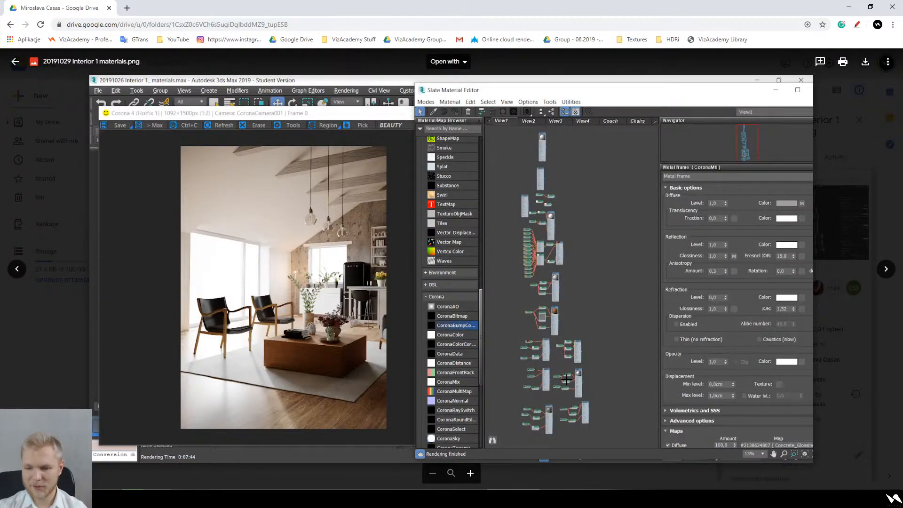
key(Escape)
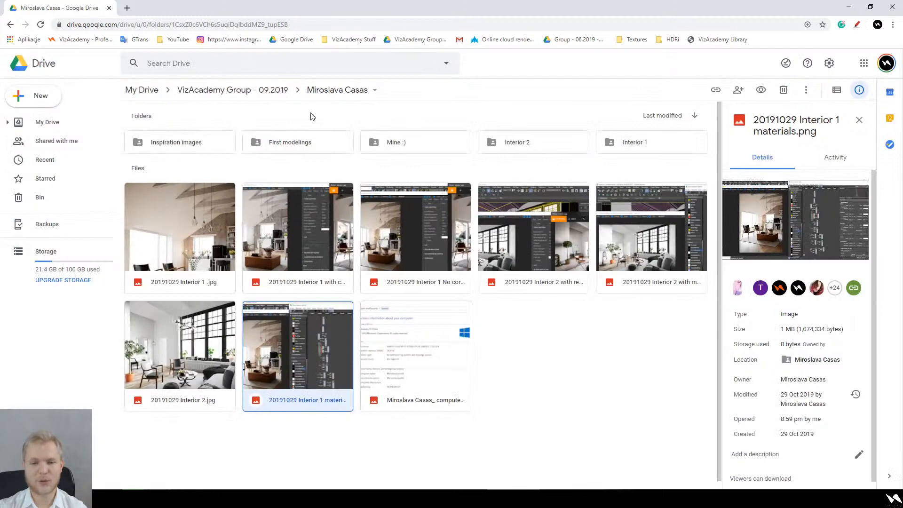
click(289, 89)
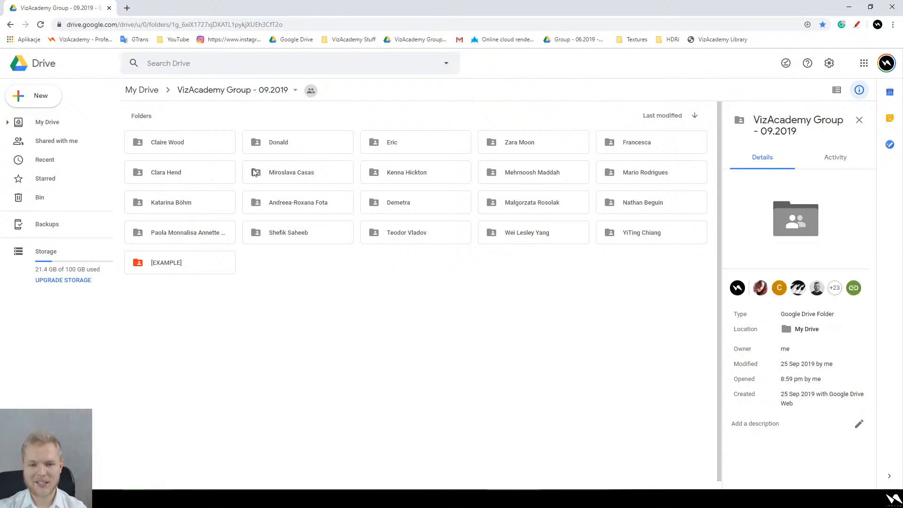
- Look into two more students' folders in the group for new homework, going back to the group folder after each
click(153, 178)
double_click(154, 182)
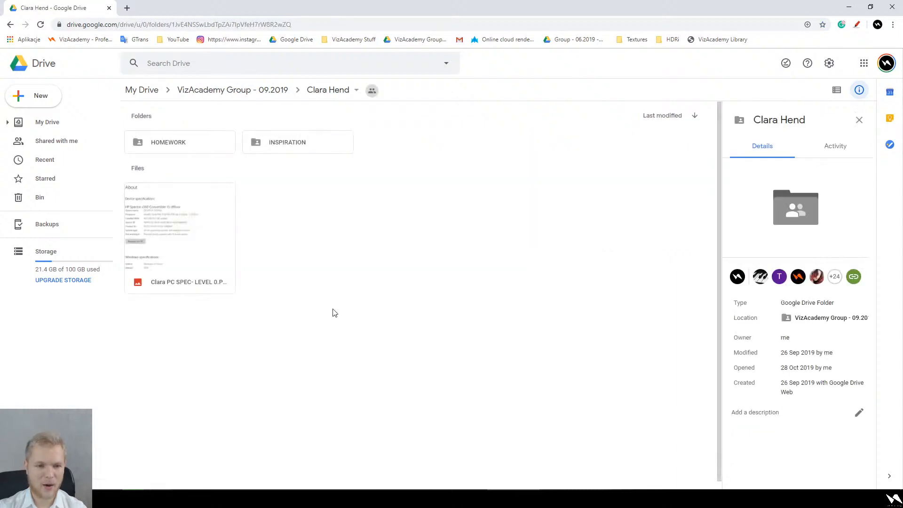
key(alt+Left)
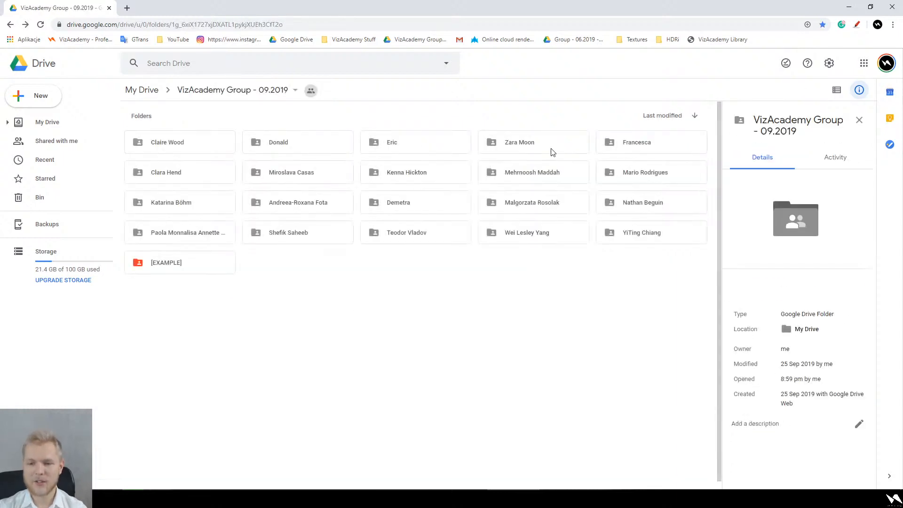
click(552, 152)
double_click(552, 152)
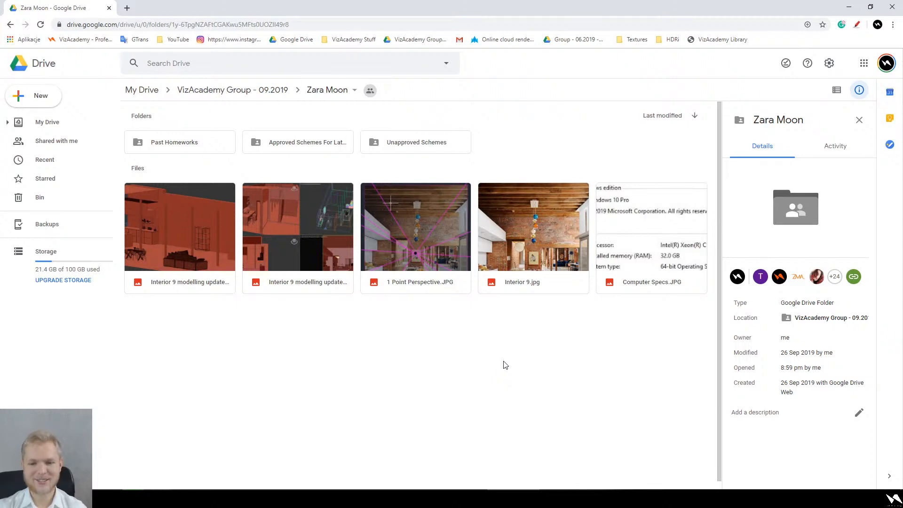
key(alt+Left)
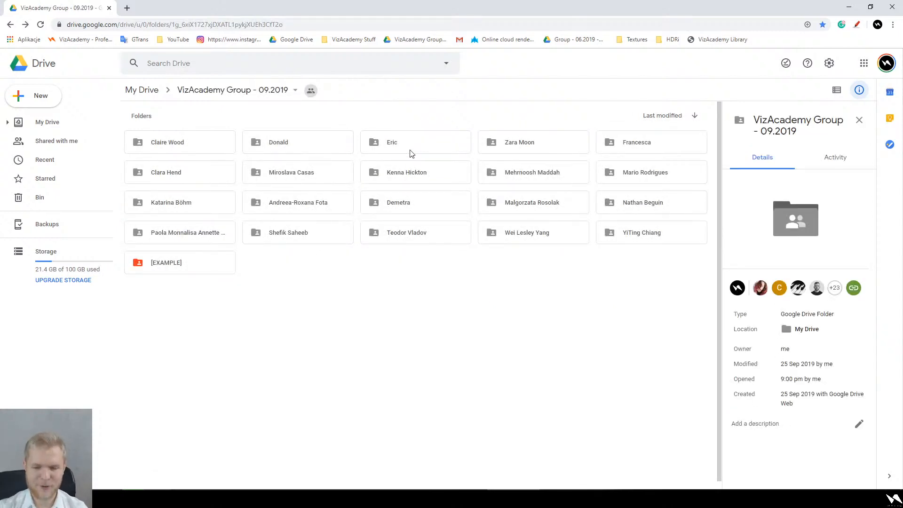
- Open another student's folder, look over the Inspiration images, and open the HM8(BACKGROUND) subfolder inside Homework
double_click(411, 154)
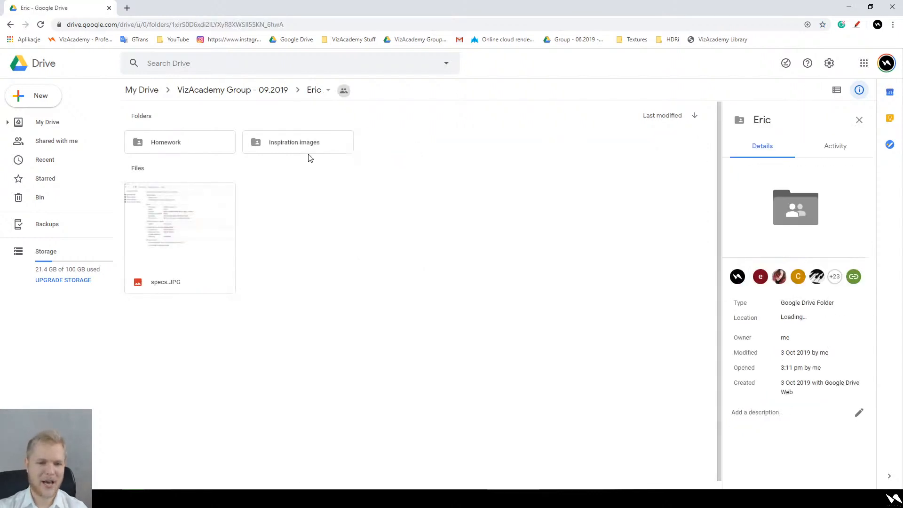
double_click(309, 148)
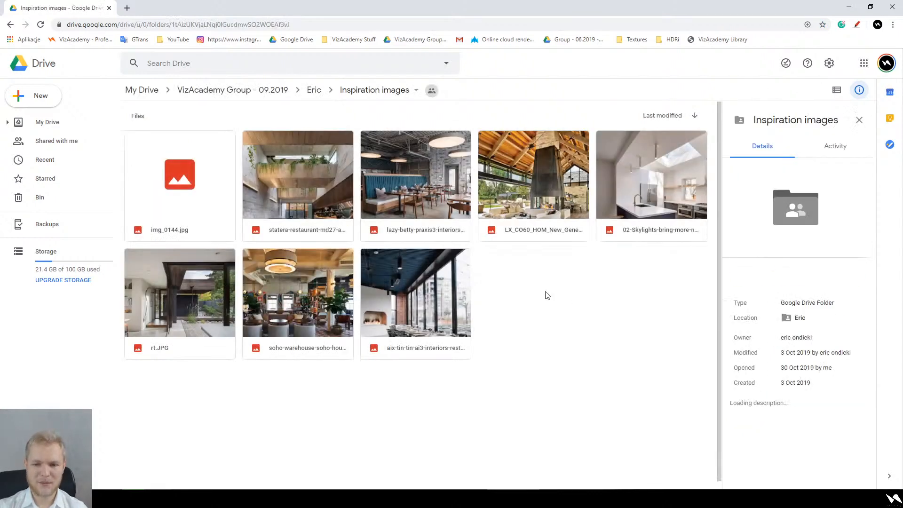
key(alt+Left)
double_click(184, 144)
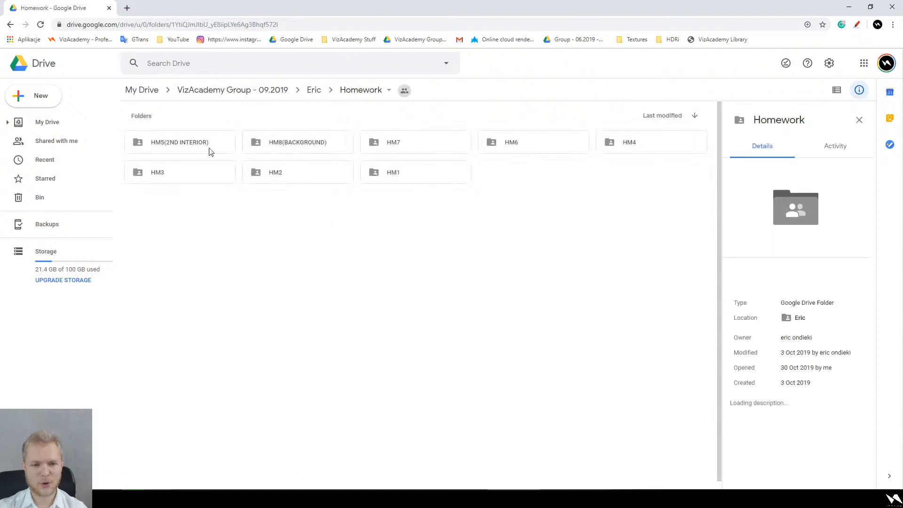
double_click(303, 146)
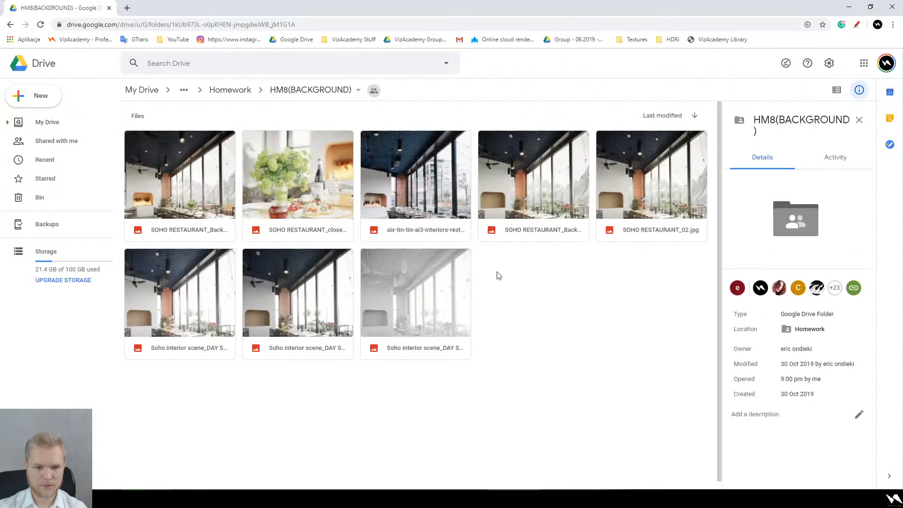
- Preview SOHO RESTAURANT_Backgroundfire.jpg and inspect its fireplace, ceiling lamps and mountain background up close
click(207, 169)
double_click(217, 163)
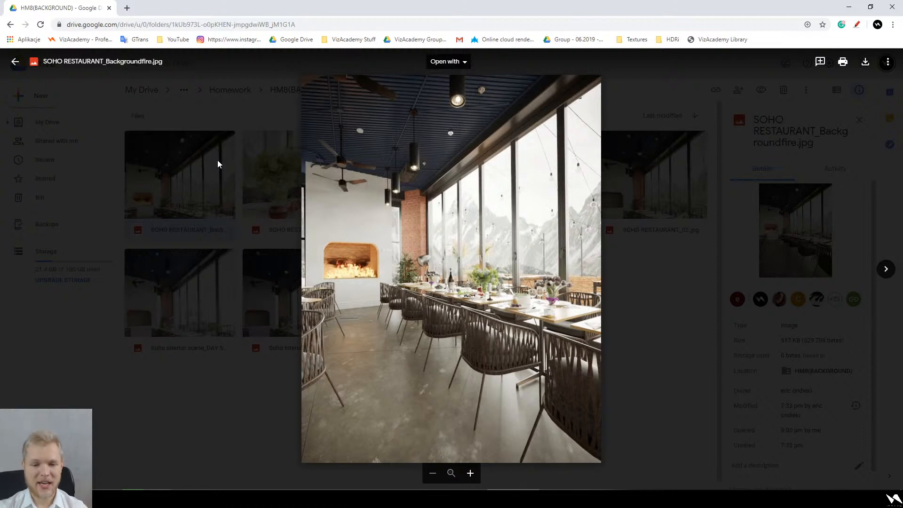
scroll(342, 321, up, 5)
drag(344, 199, 365, 373)
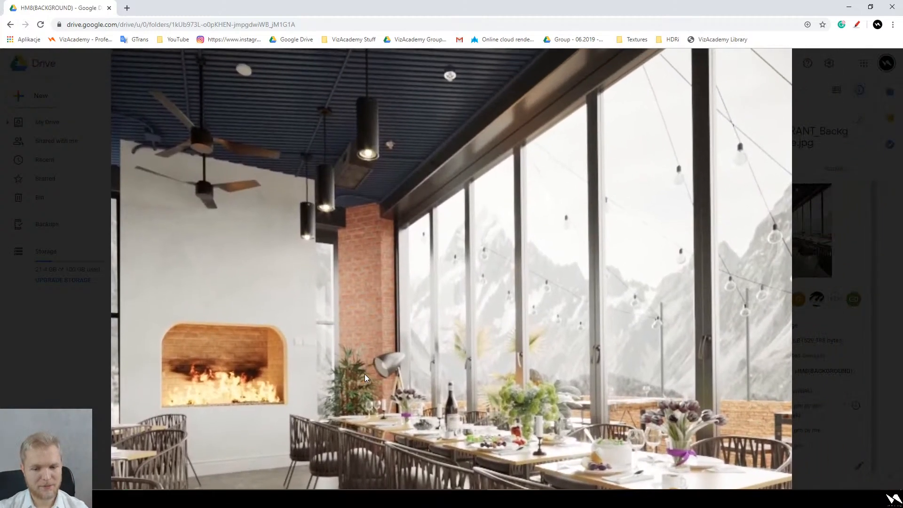
scroll(365, 374, down, 5)
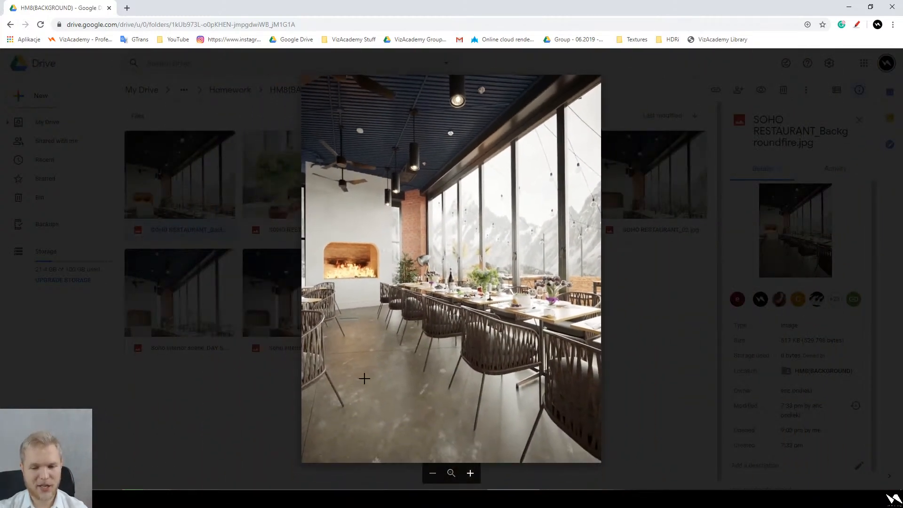
- Inspect the restaurant render's concrete floor, woven chairs, tables and windows up close, and return to the full image
click(470, 473)
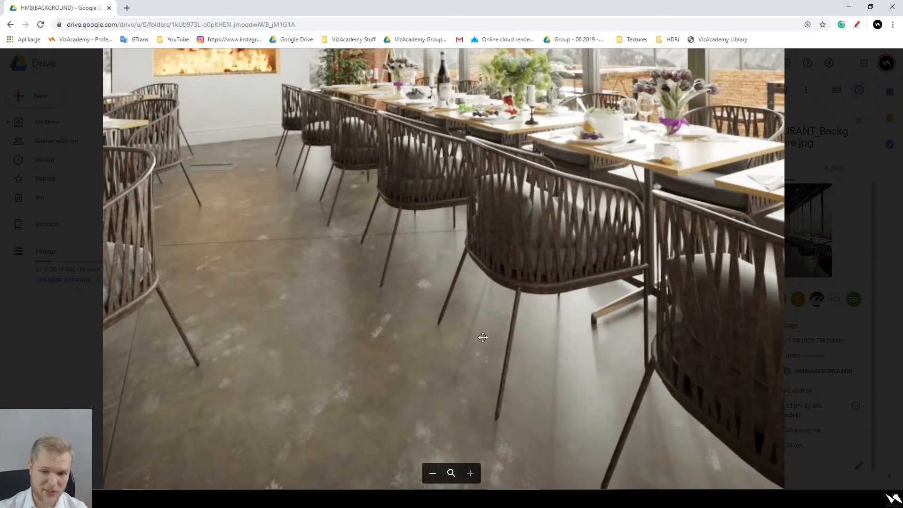
drag(482, 337, 464, 302)
drag(703, 298, 705, 324)
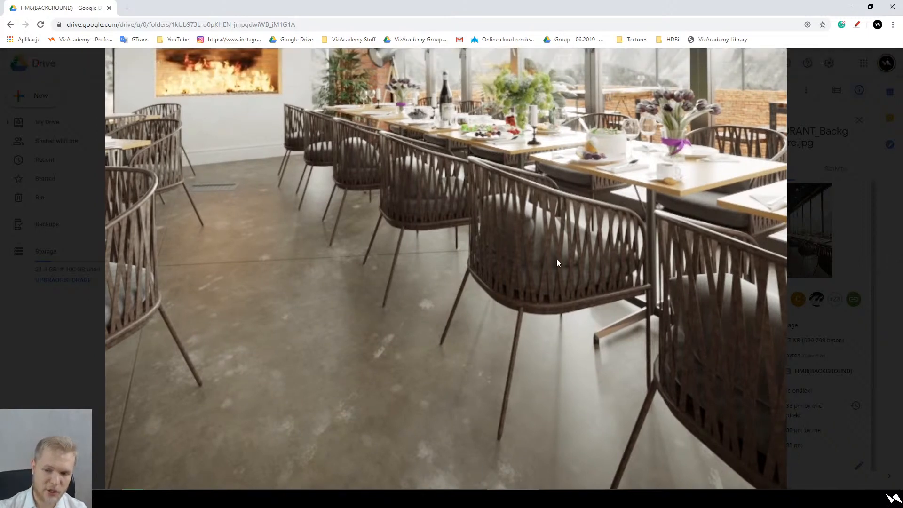
drag(586, 255, 523, 300)
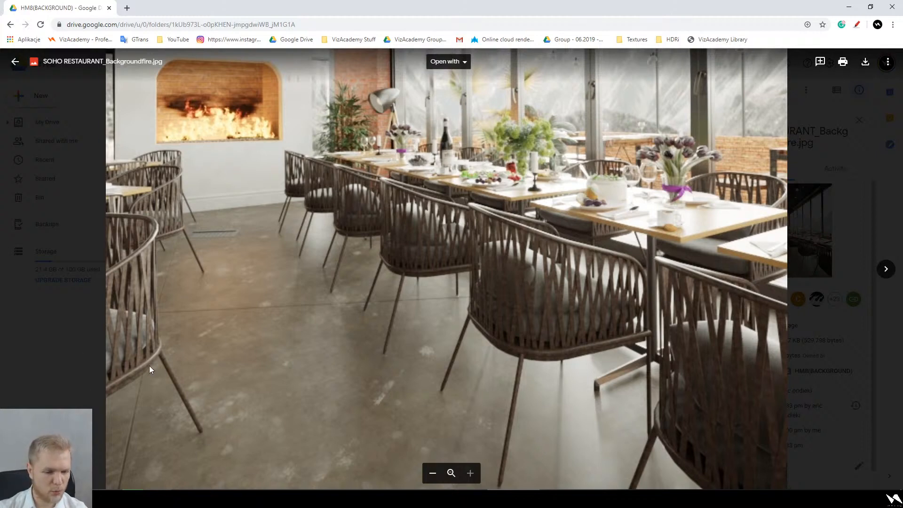
scroll(580, 310, up, 3)
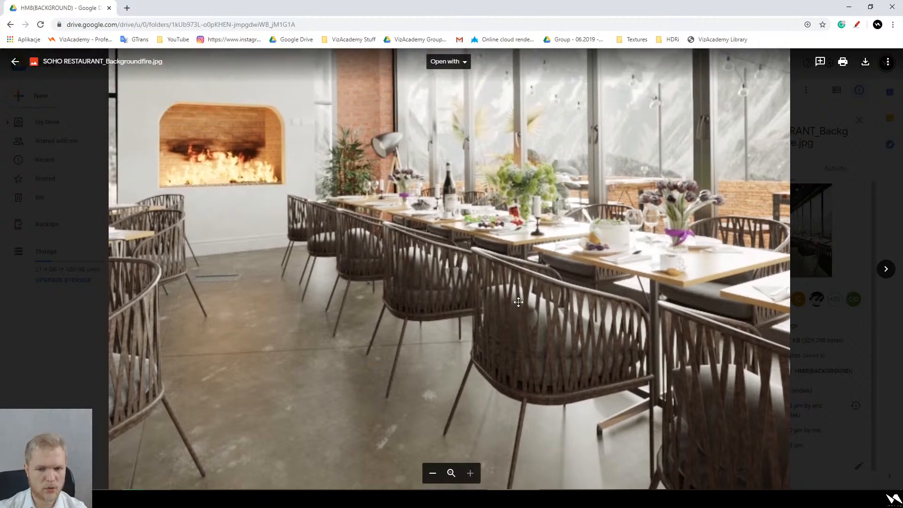
scroll(517, 302, up, 4)
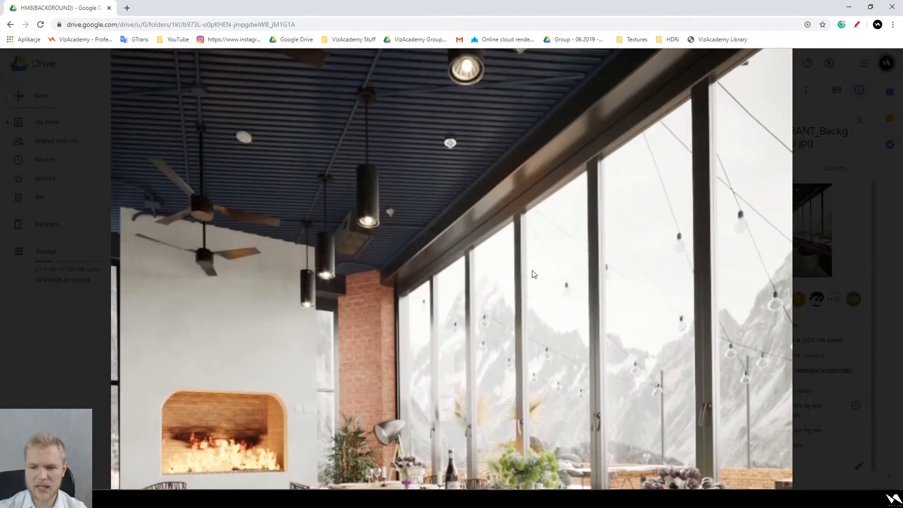
ctrl+scroll(543, 264, down, 5)
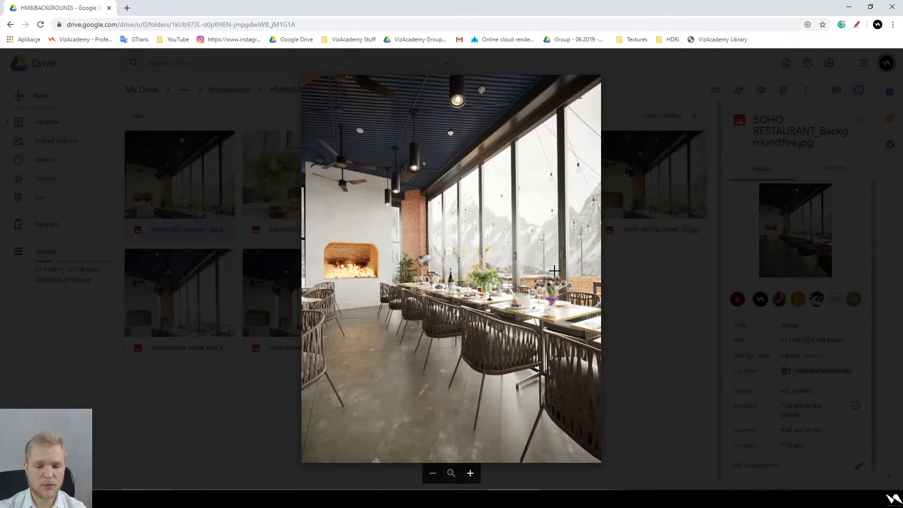
- Close the preview, download SOHO RESTAURANT_Backgroundfire.jpg to the Downloads folder, and open the downloaded image in Photoshop
key(Escape)
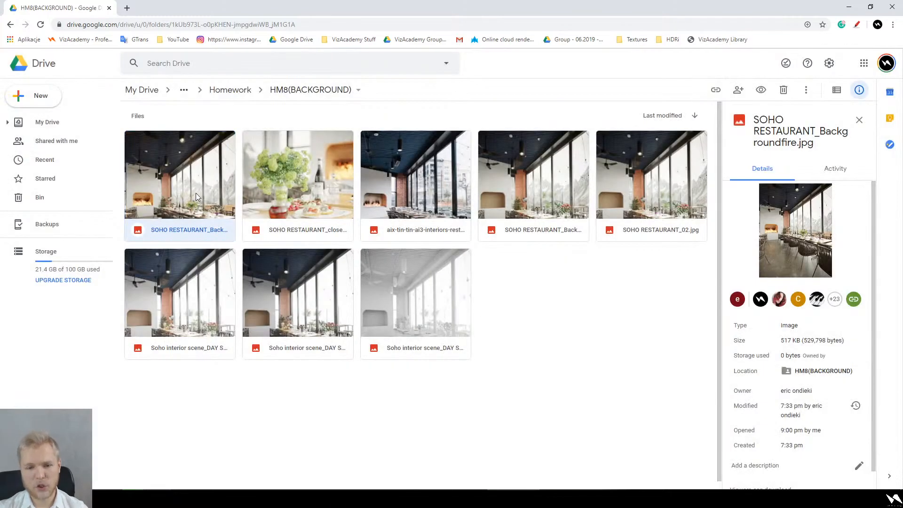
right_click(196, 193)
click(300, 374)
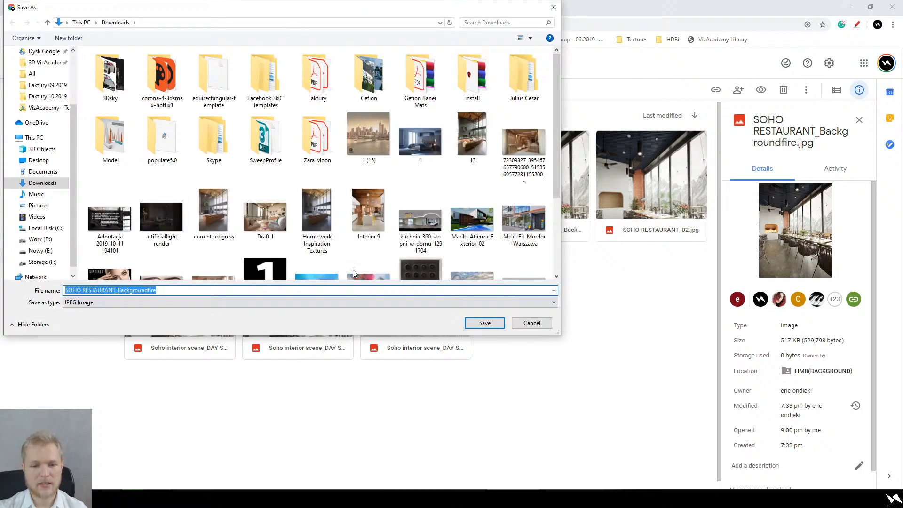
click(484, 322)
click(97, 476)
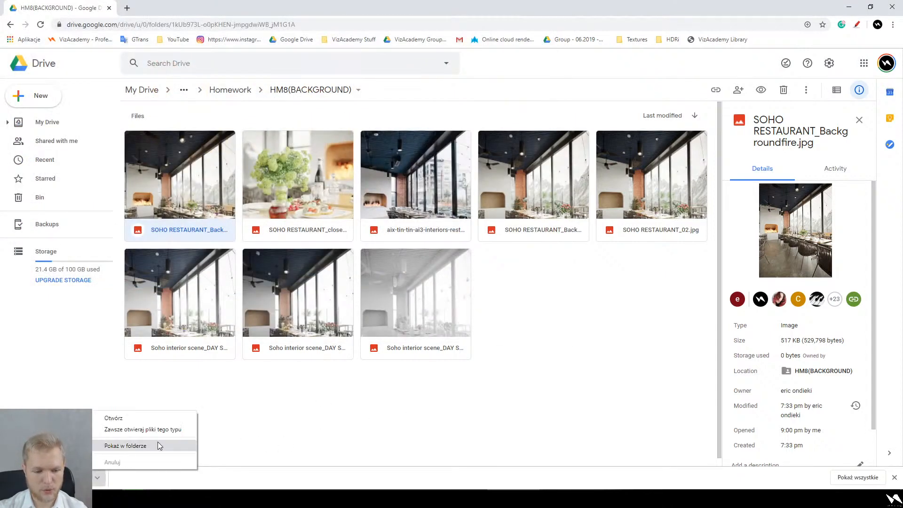
click(157, 442)
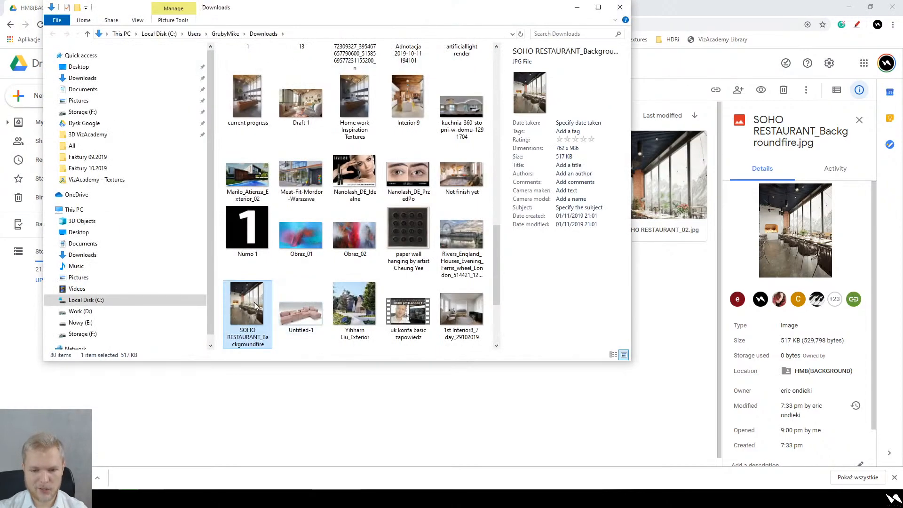
drag(256, 304, 484, 7)
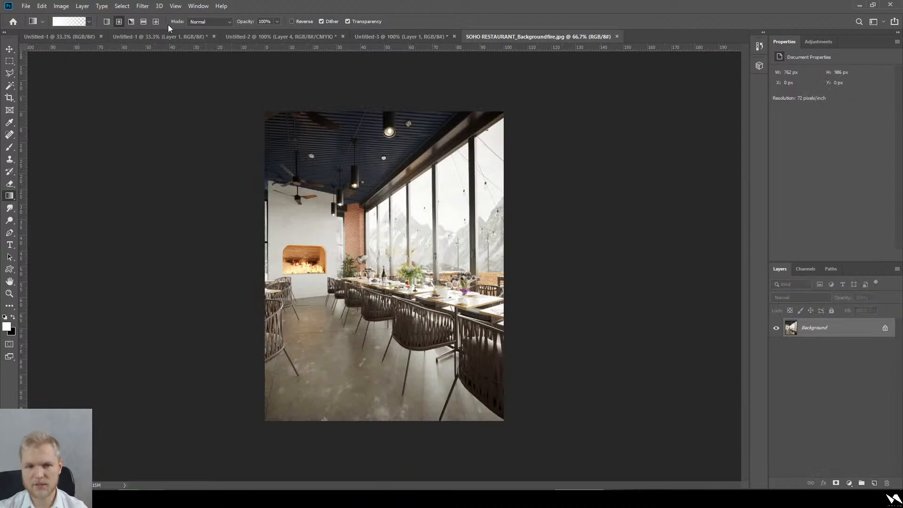
- Start the Camera Raw Filter on the restaurant render and brighten its shadows to +36
click(143, 6)
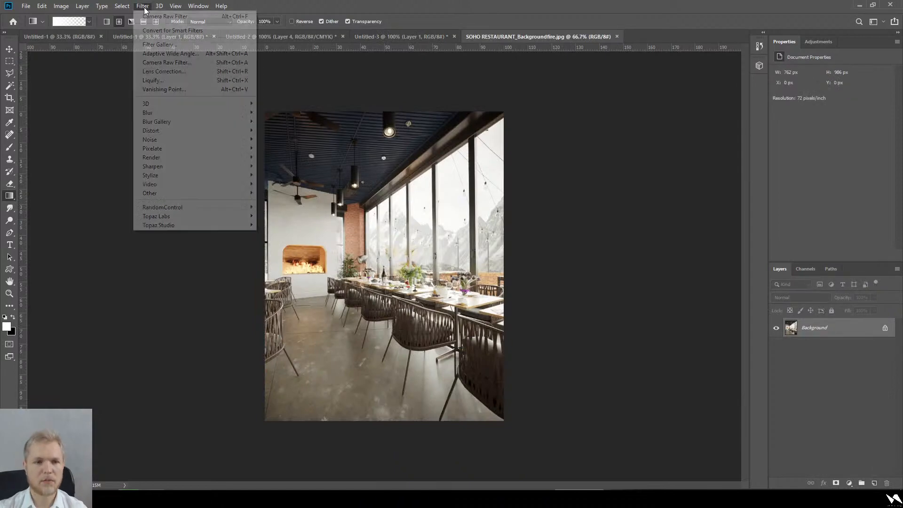
click(178, 62)
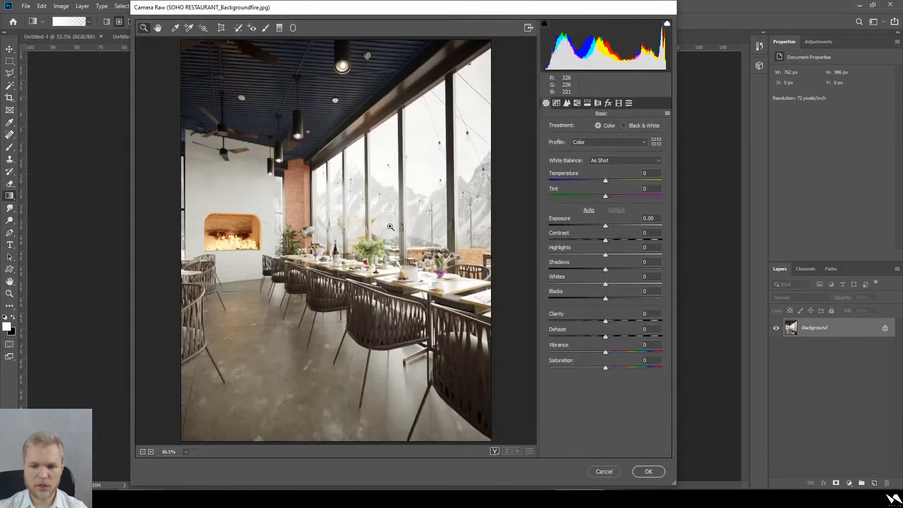
drag(607, 269, 638, 270)
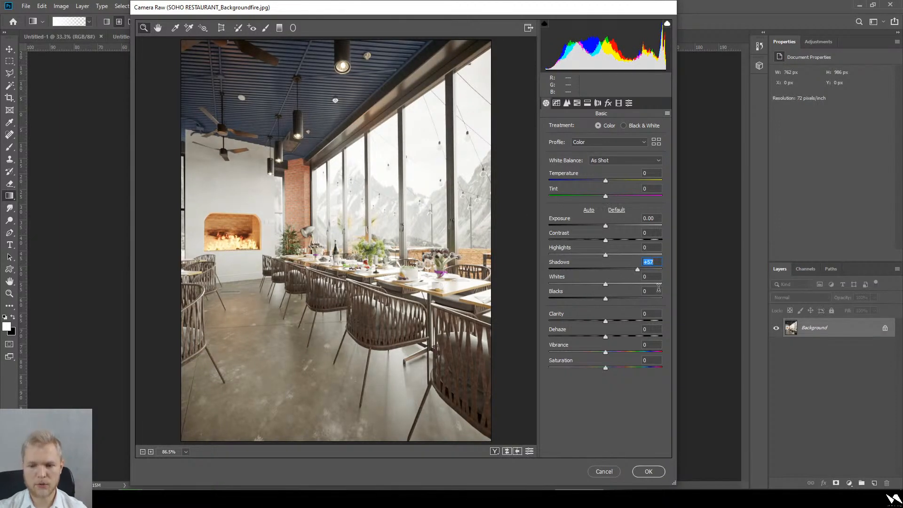
click(629, 270)
drag(628, 270, 625, 270)
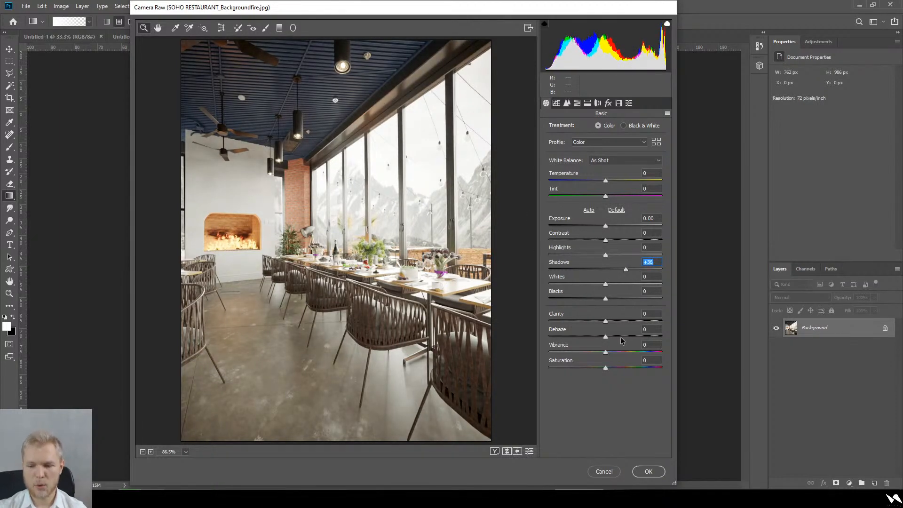
mouse_move(607, 368)
mouse_down()
mouse_move(619, 368)
mouse_move(607, 373)
mouse_up()
- Set the Blues saturation to +33 in the HSL adjustments, and adjust the luminance of the blues and yellows
click(576, 102)
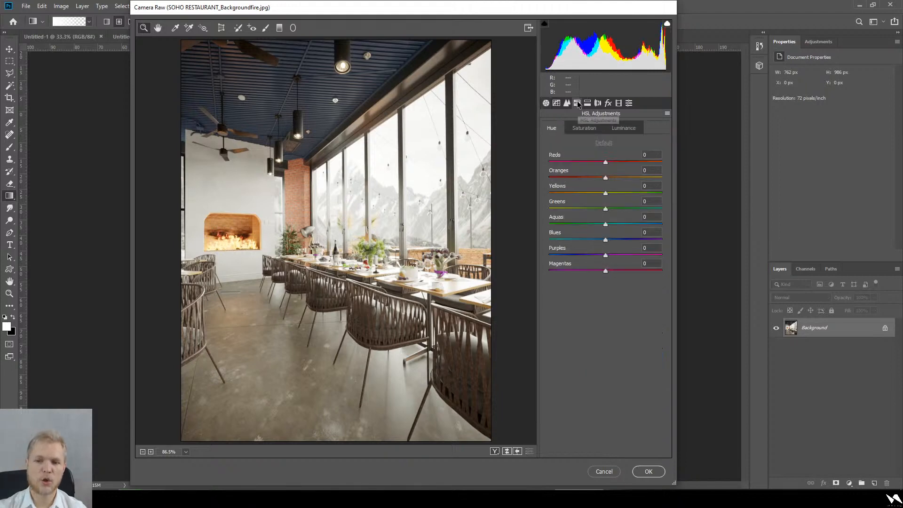
click(587, 133)
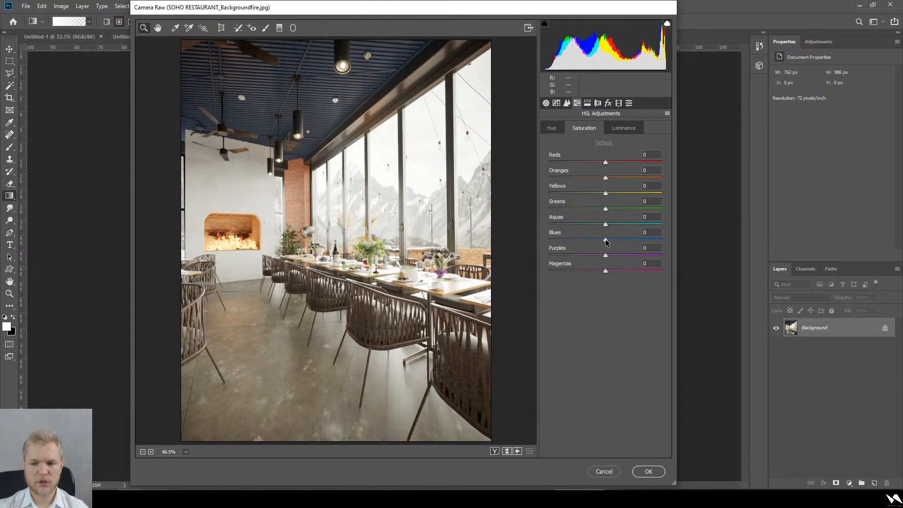
drag(606, 240, 654, 238)
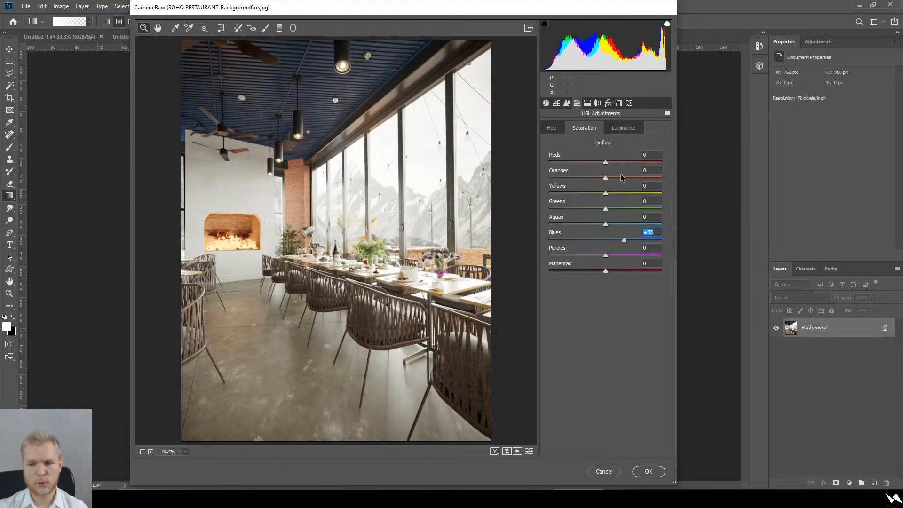
click(623, 128)
drag(608, 241, 616, 225)
mouse_move(605, 193)
mouse_down()
mouse_move(625, 193)
mouse_move(566, 205)
mouse_move(632, 211)
mouse_move(611, 207)
mouse_up()
click(558, 128)
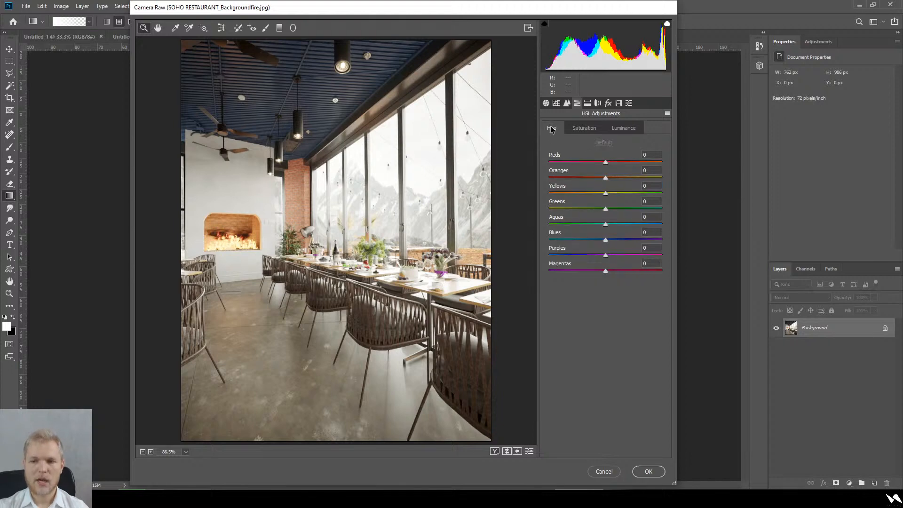
- Set Clarity to +23 and add a darkening post-crop vignette with an amount of about -30
click(545, 102)
mouse_move(606, 321)
mouse_down()
mouse_move(636, 324)
mouse_move(619, 328)
mouse_up()
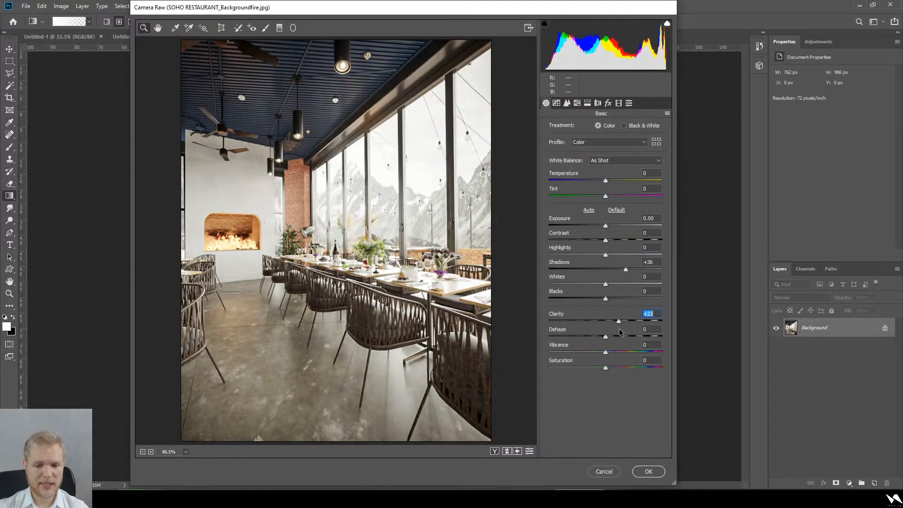
click(608, 102)
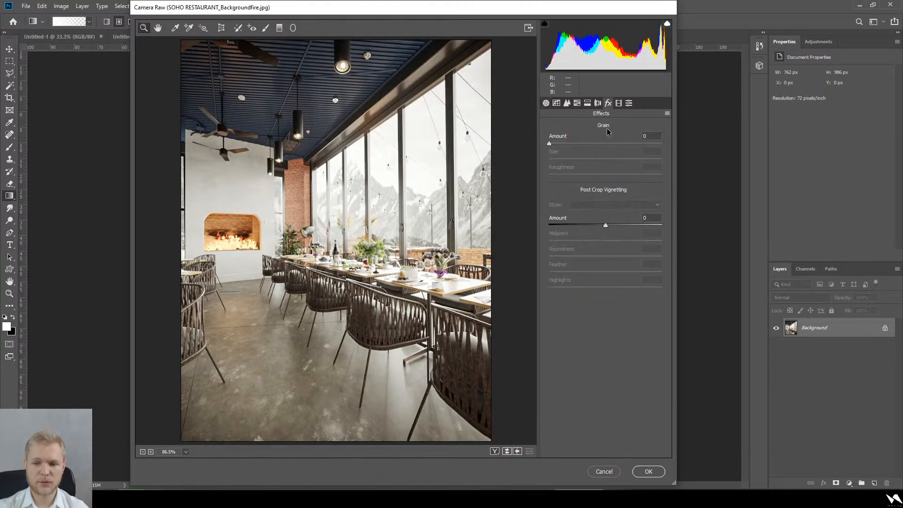
drag(604, 226, 587, 226)
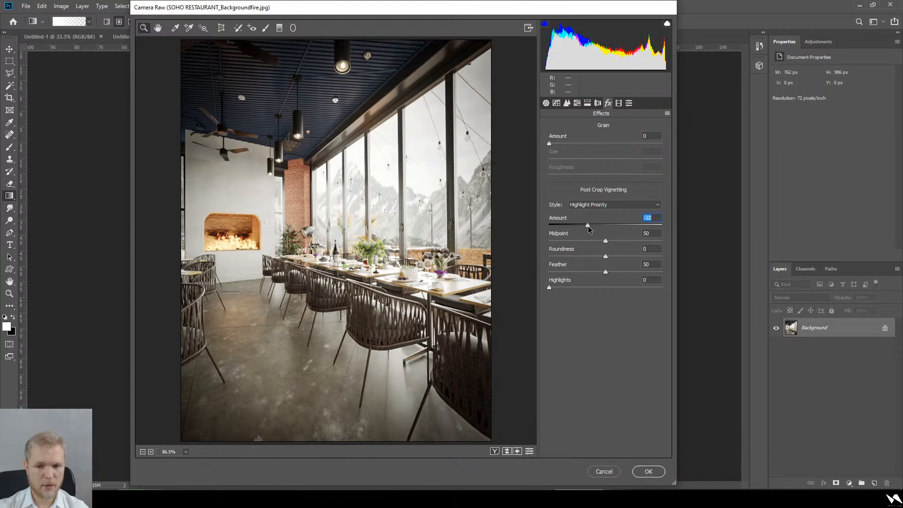
- Set Contrast to +16, cool the temperature to -7, and apply the Camera Raw adjustments
click(546, 103)
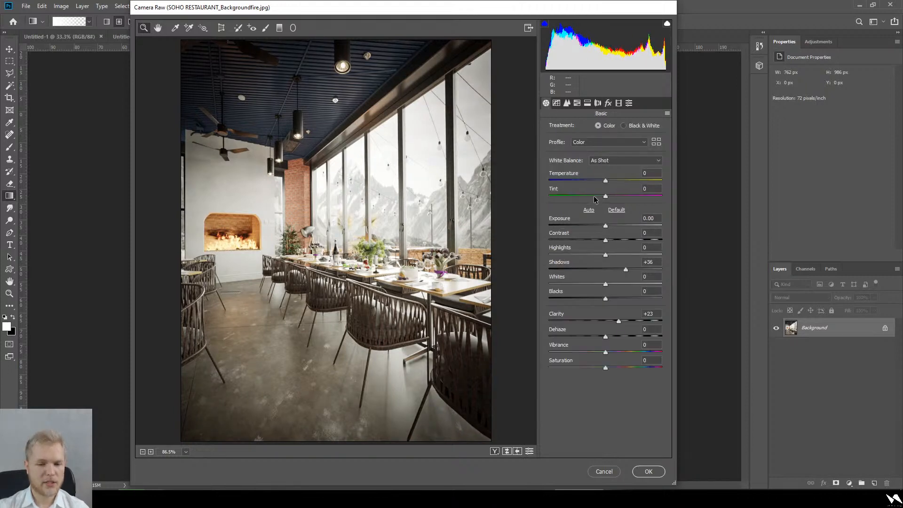
drag(605, 240, 616, 240)
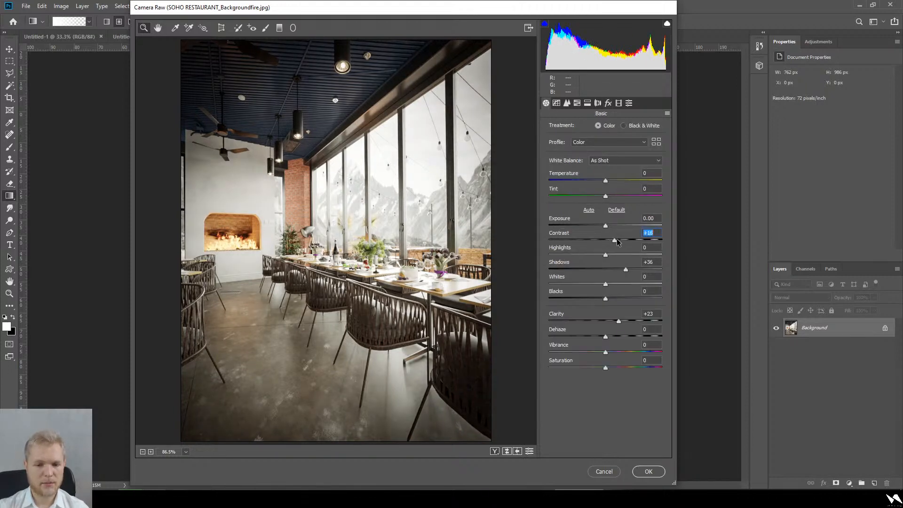
drag(606, 180, 603, 179)
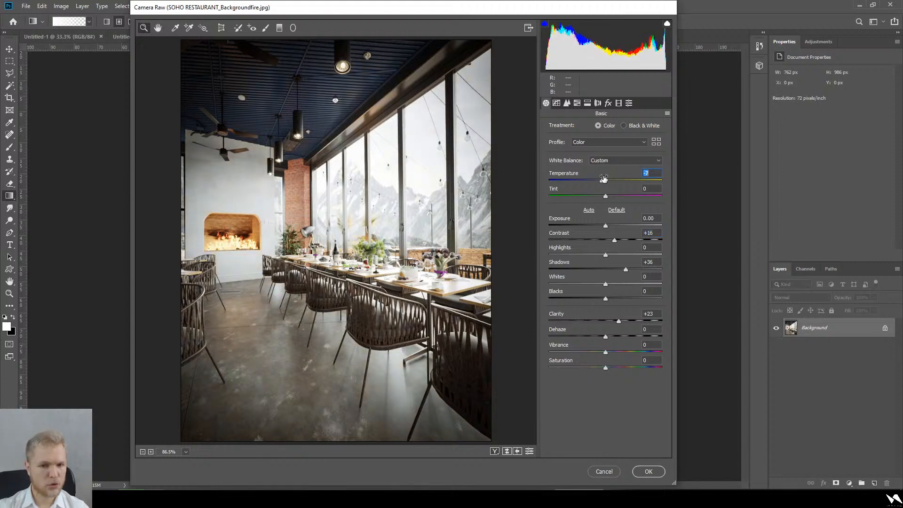
click(648, 472)
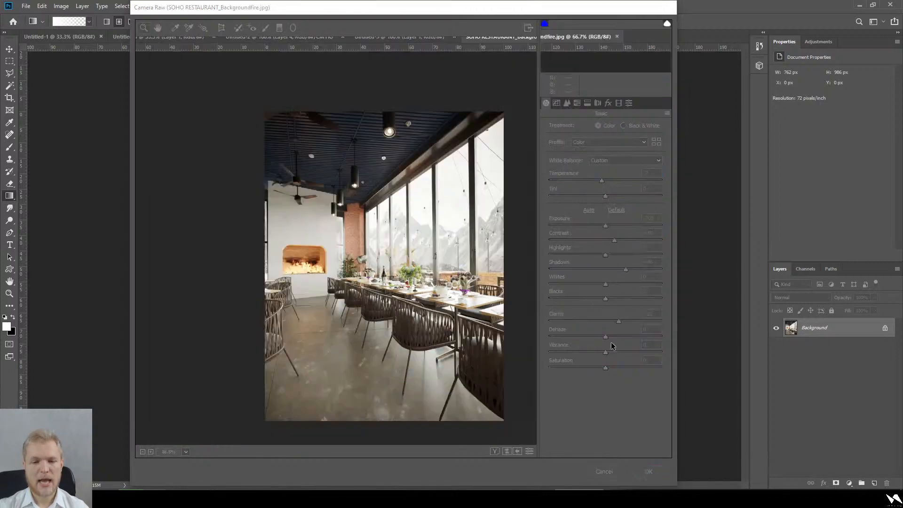
- Compare the corrected render with the originally opened state through the document history, and clear the whole-canvas selection
key(ctrl+a)
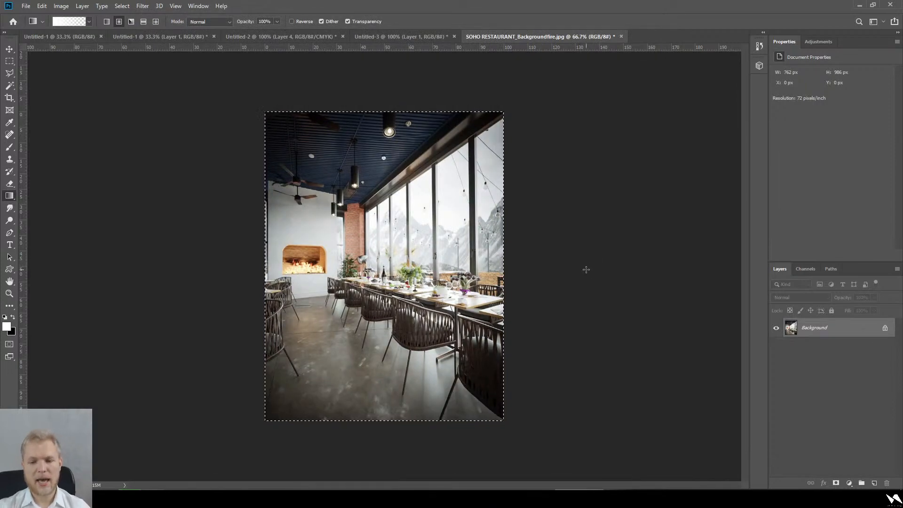
click(759, 46)
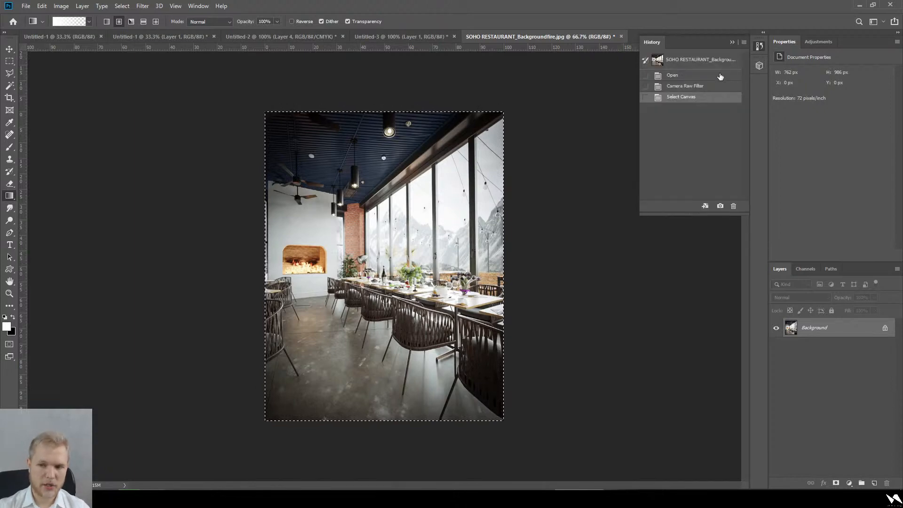
click(719, 76)
click(715, 97)
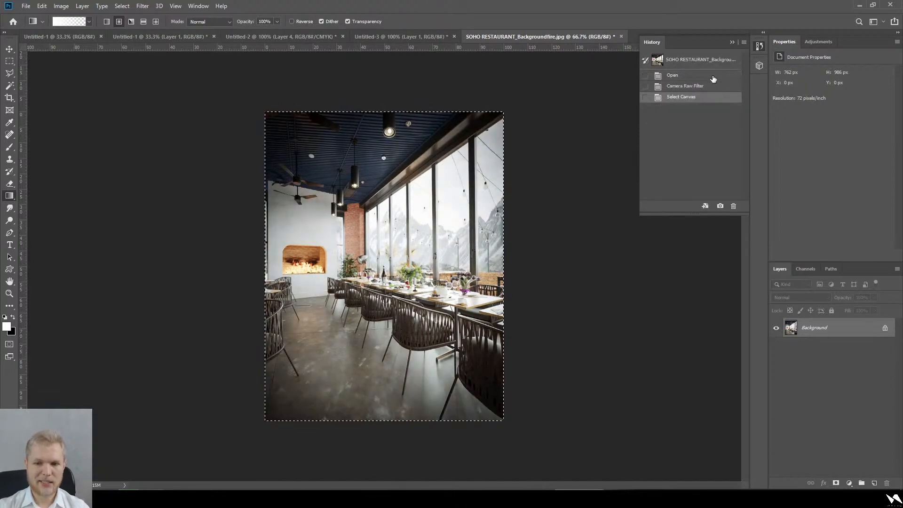
click(713, 78)
click(713, 98)
click(713, 79)
click(709, 98)
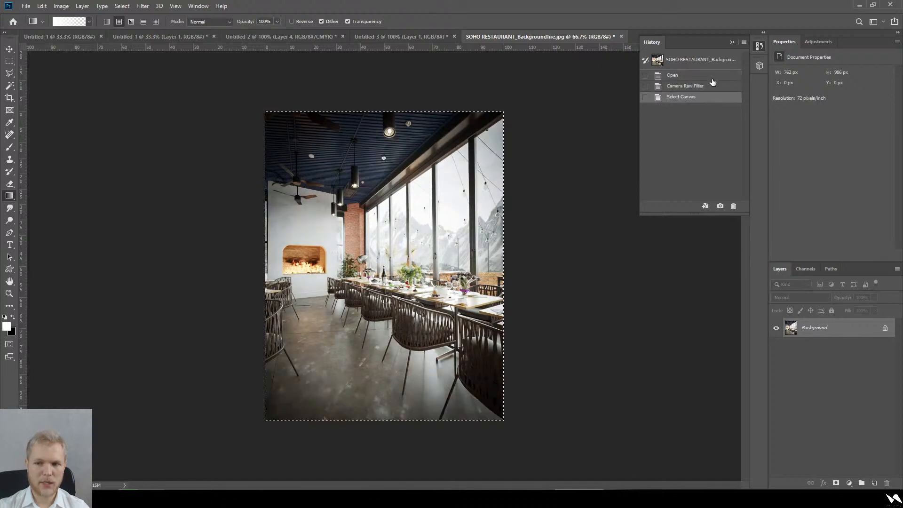
click(711, 78)
click(708, 96)
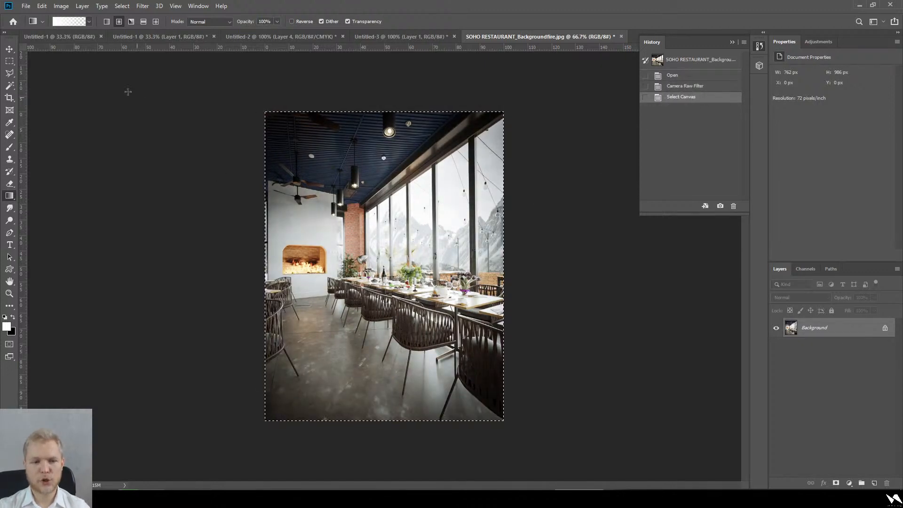
click(9, 62)
click(99, 189)
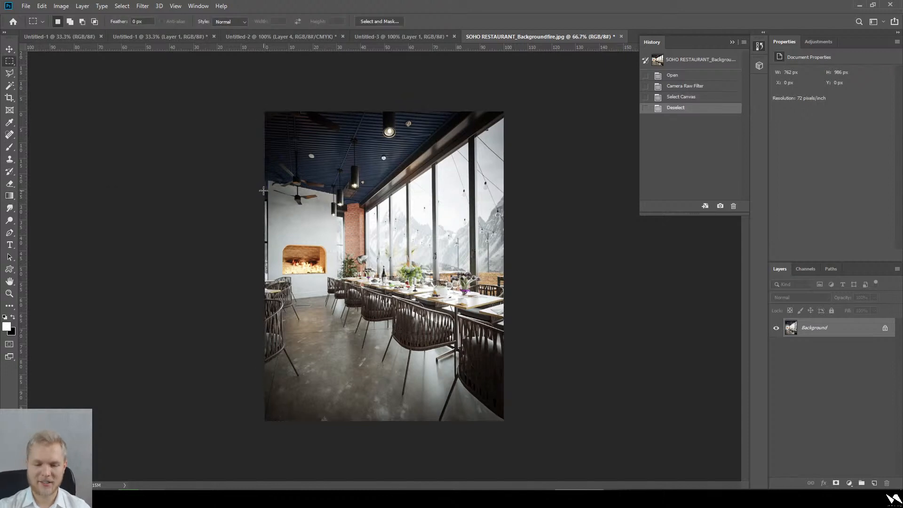
- Look over the available Sharpen filters
click(149, 6)
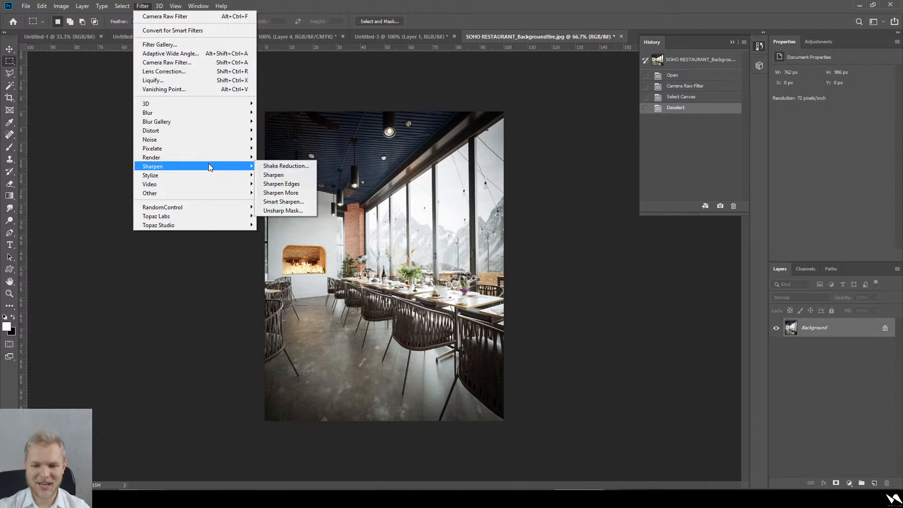
mouse_move(209, 165)
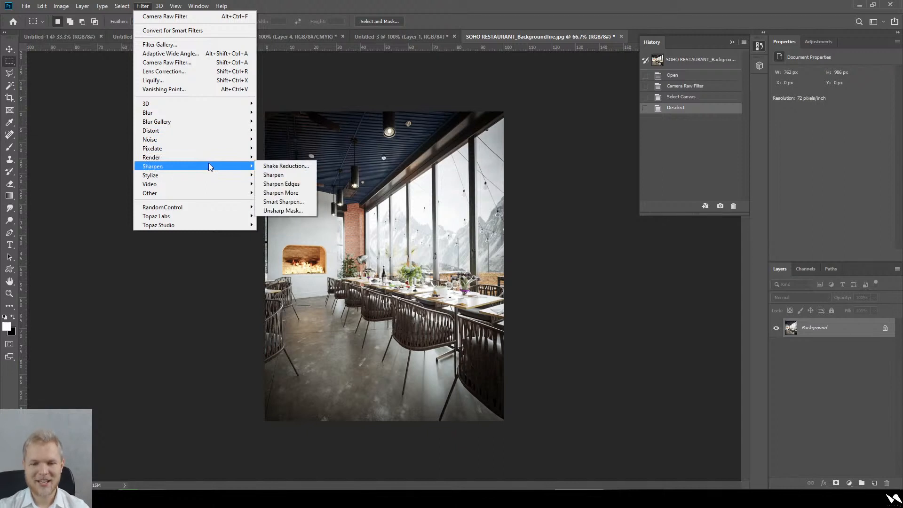
click(292, 185)
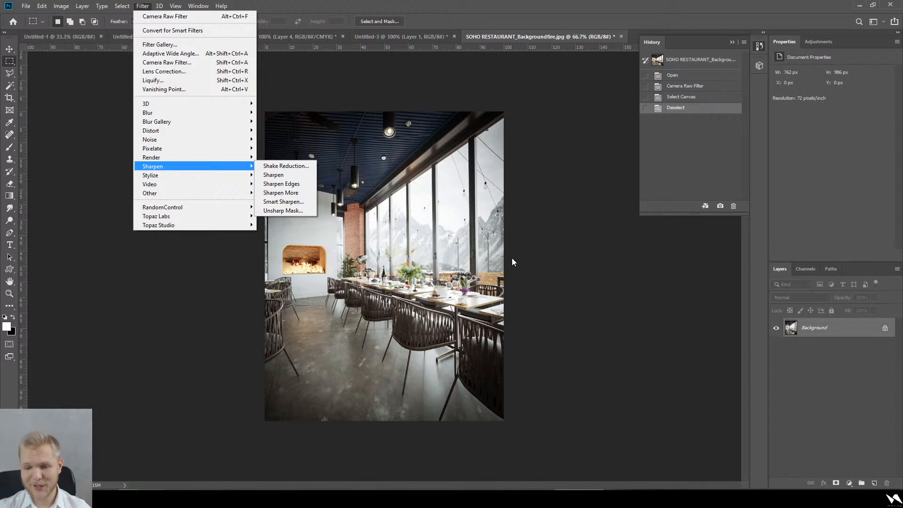
- Inspect the dining tables at 500%, mark the purple ribbon on the far vase with a rectangular marquee, and examine the nearer tulip vase
key(ctrl+plus)
key(ctrl+plus)
key(ctrl+plus)
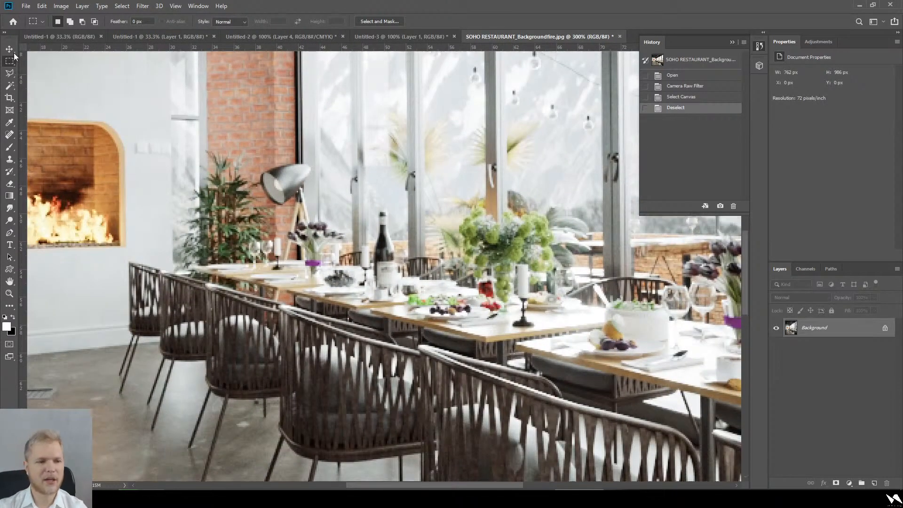
key(ctrl+plus)
key(ctrl+plus)
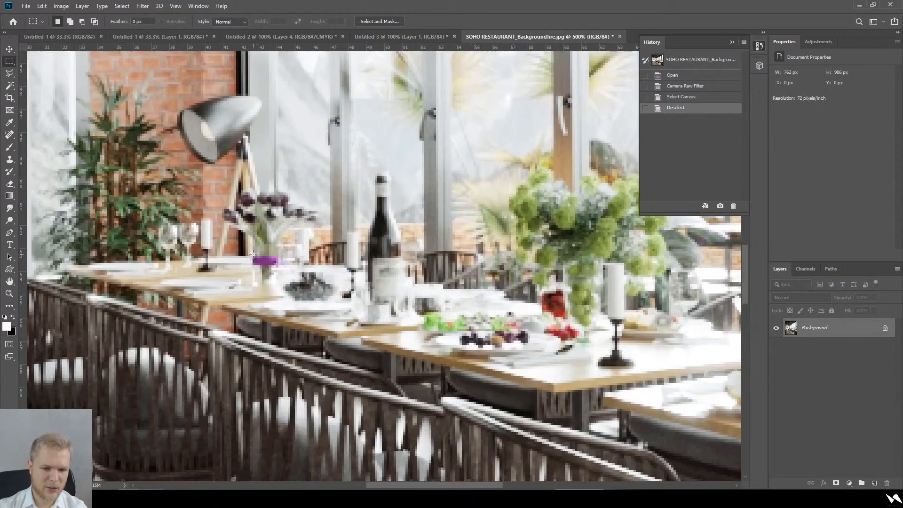
drag(252, 254, 278, 267)
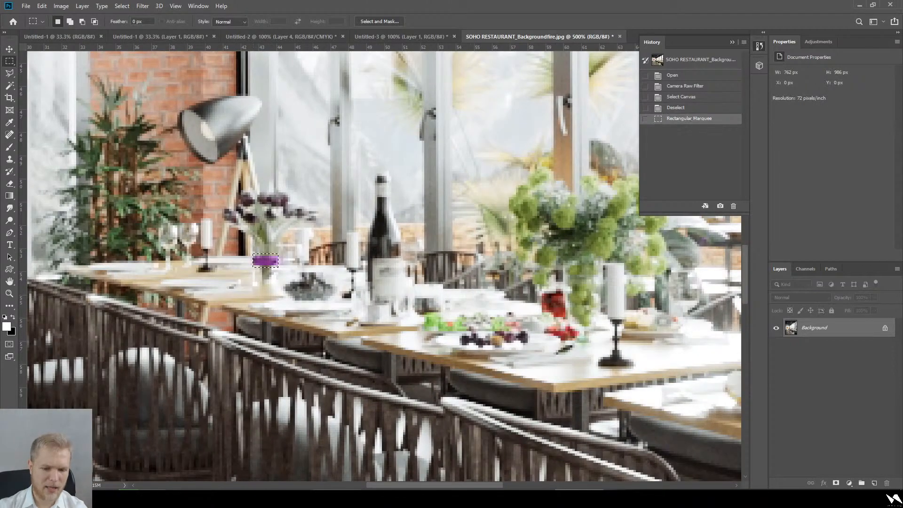
drag(386, 486, 489, 472)
scroll(461, 383, down, 3)
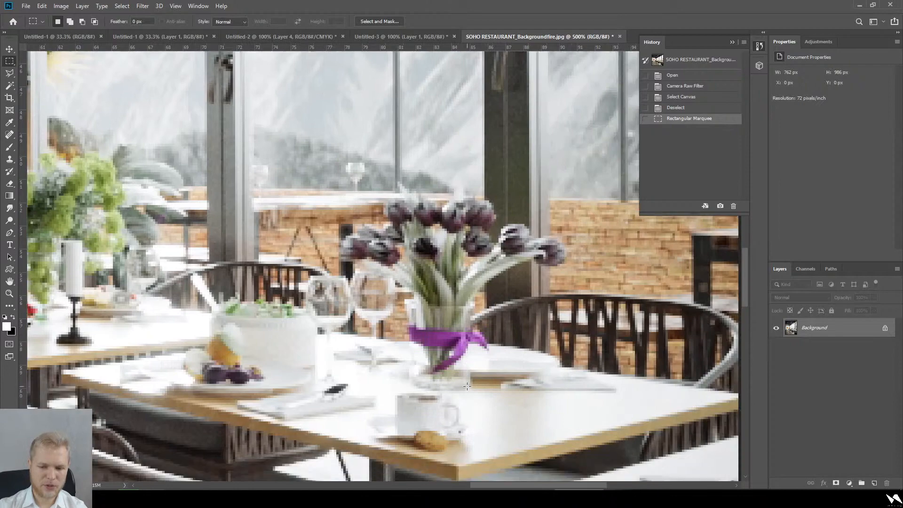
- Check the whole render, clear the marquee selection, and view the fireplace and dining tables at 200%
key(ctrl+minus)
key(ctrl+minus)
key(ctrl+minus)
key(ctrl+minus)
key(ctrl+minus)
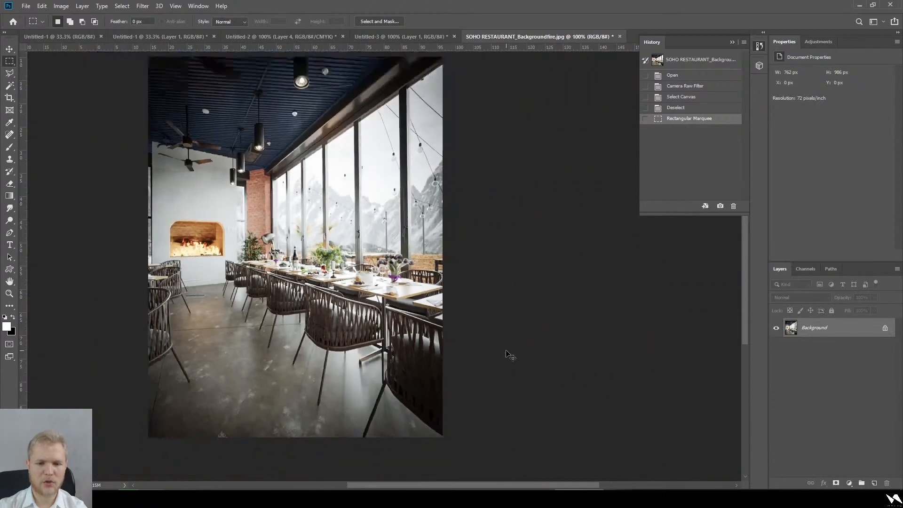
key(ctrl+plus)
key(ctrl+d)
key(ctrl+plus)
key(ctrl+plus)
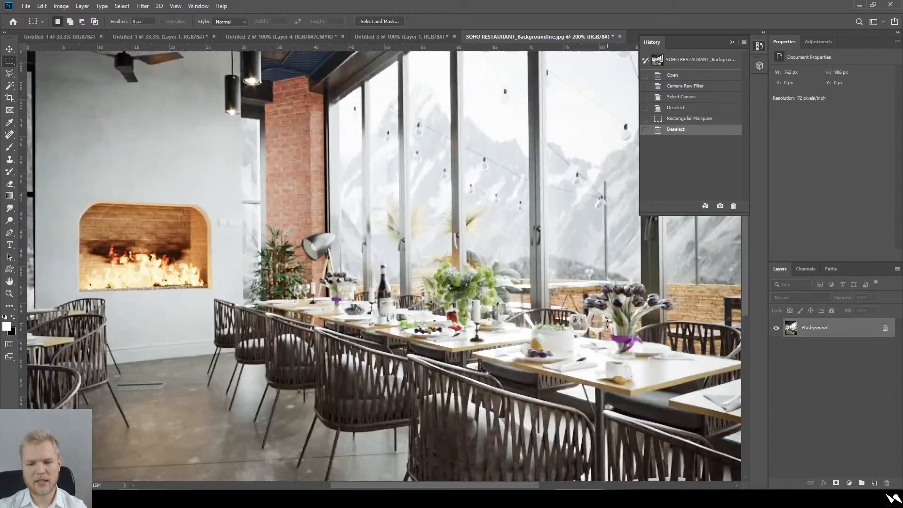
- Add a Hue/Saturation adjustment layer, target its Magentas range and try a saturation of -100 on the purple ribbons
click(821, 42)
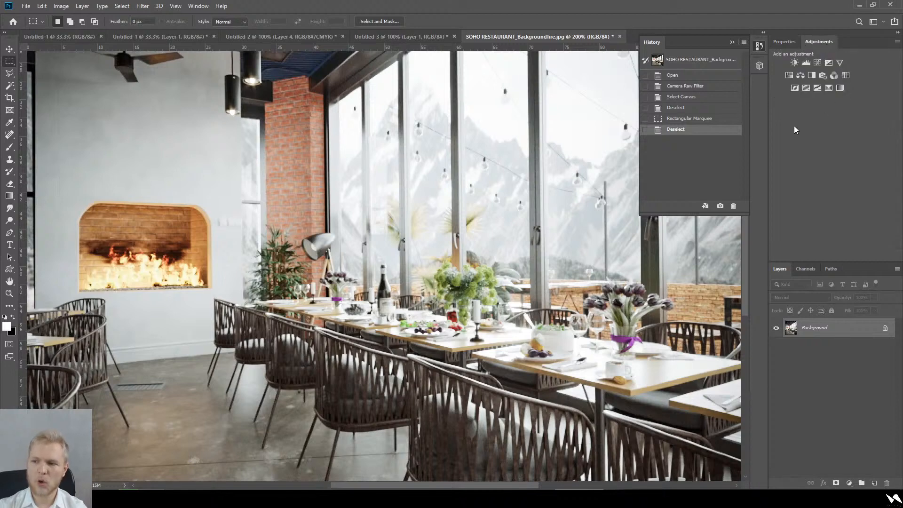
click(789, 77)
click(839, 86)
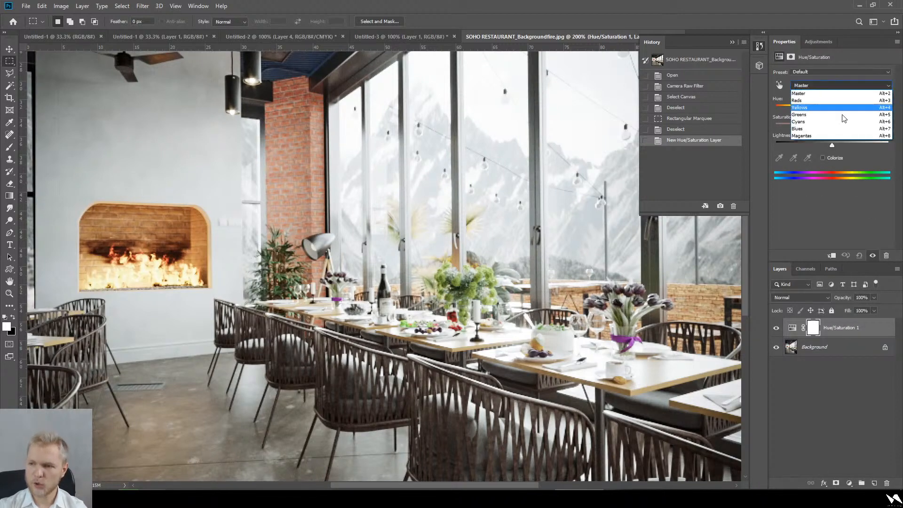
click(845, 136)
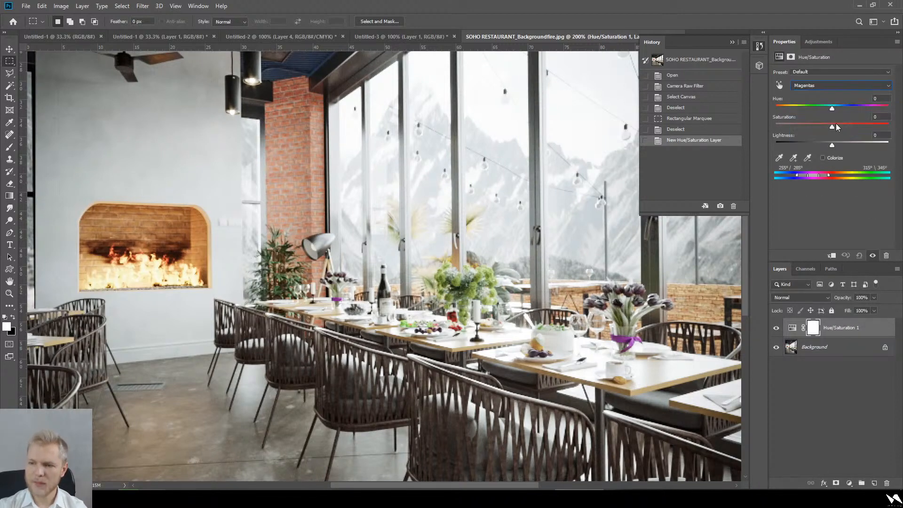
drag(831, 124, 754, 131)
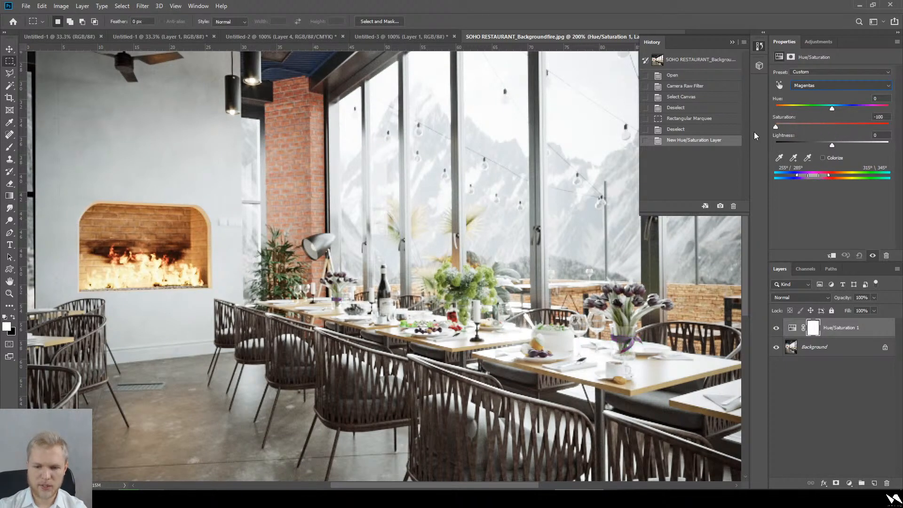
- Set the Magentas range to hue -59, saturation -28 and lightness -18, checking the effect on the whole render
drag(823, 135, 803, 115)
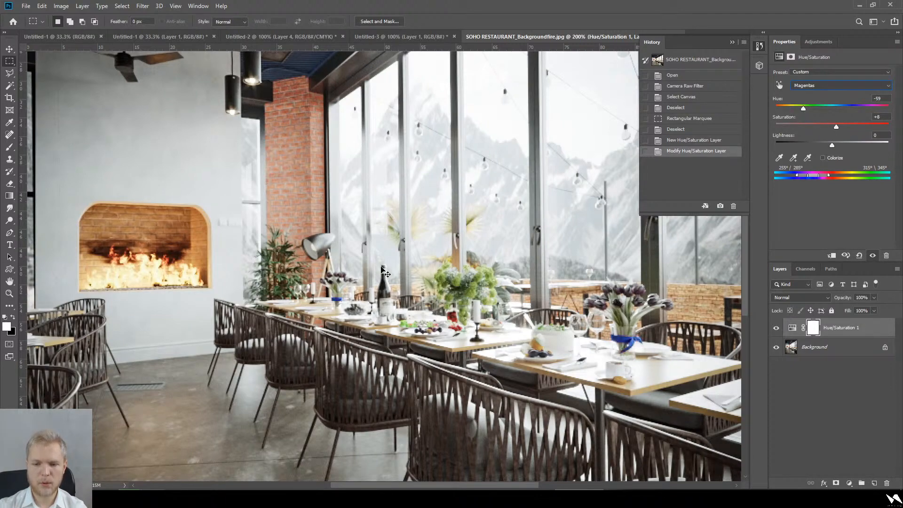
key(ctrl+minus)
key(ctrl+minus)
key(ctrl+plus)
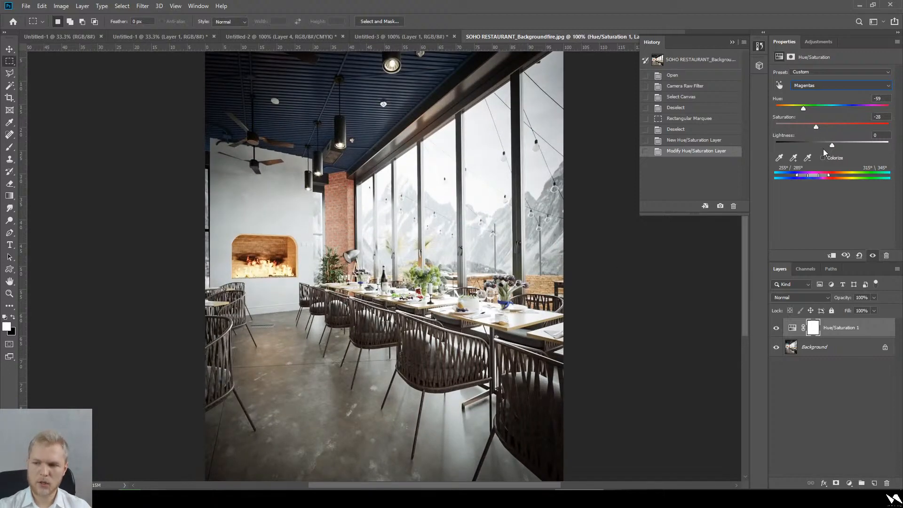
drag(831, 145, 814, 142)
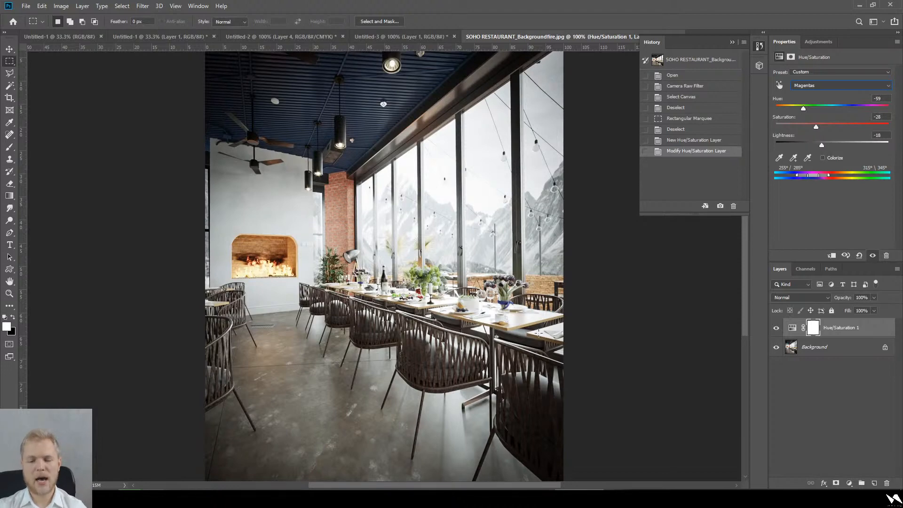
- Compare the render with and without the Hue/Saturation layer, marking the vase area with a temporary marquee selection
key(alt+7)
key(ctrl+minus)
click(776, 327)
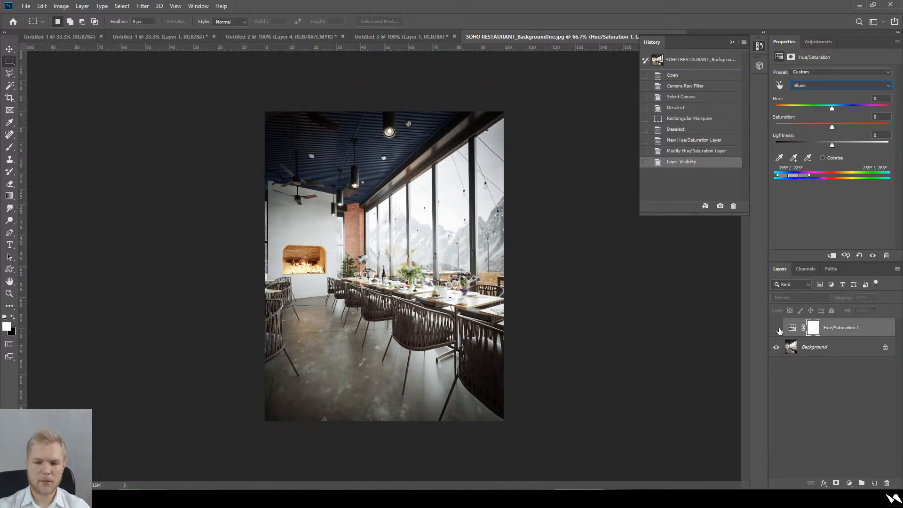
click(776, 328)
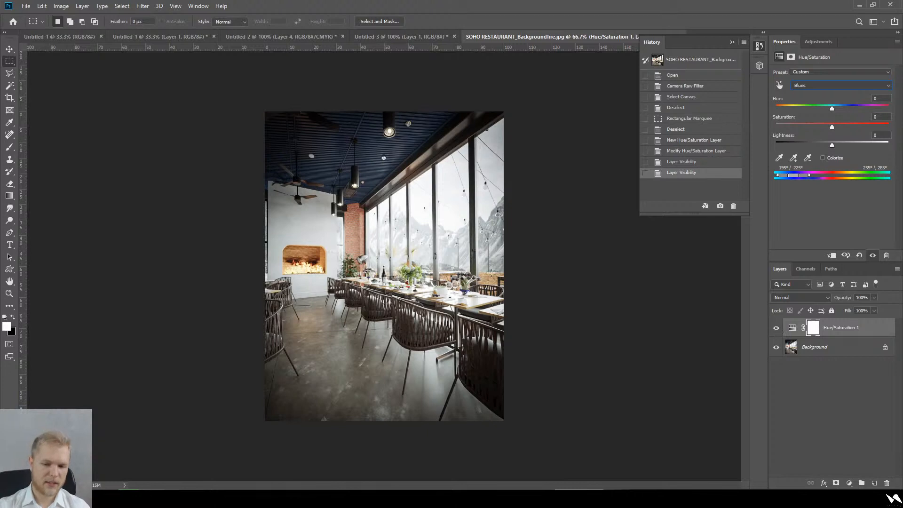
drag(485, 268, 422, 306)
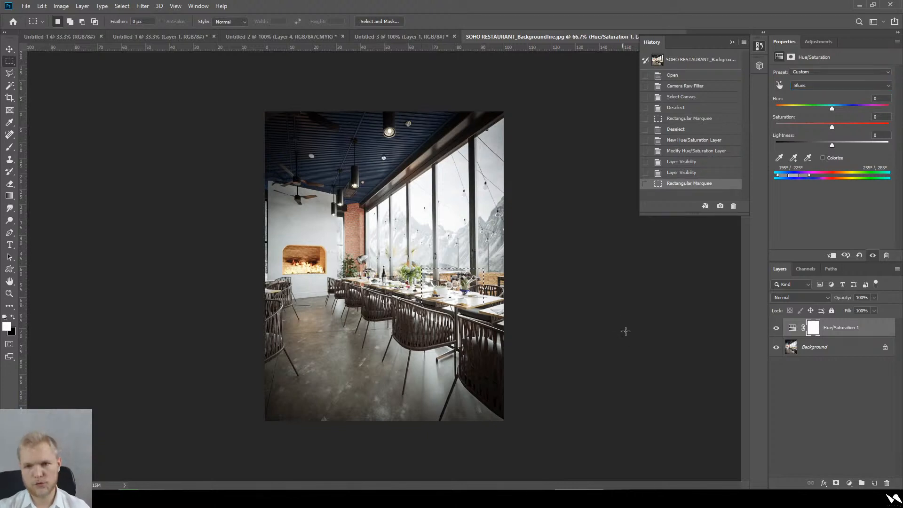
key(ctrl+d)
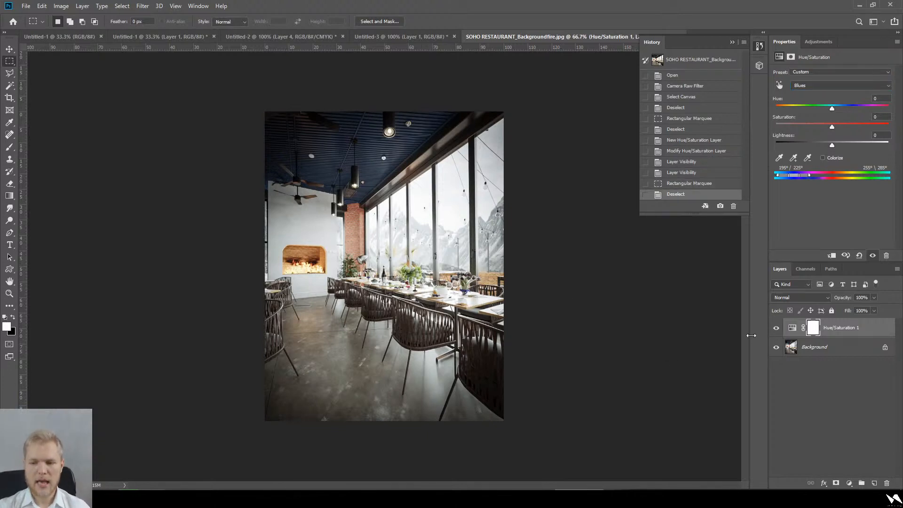
click(776, 328)
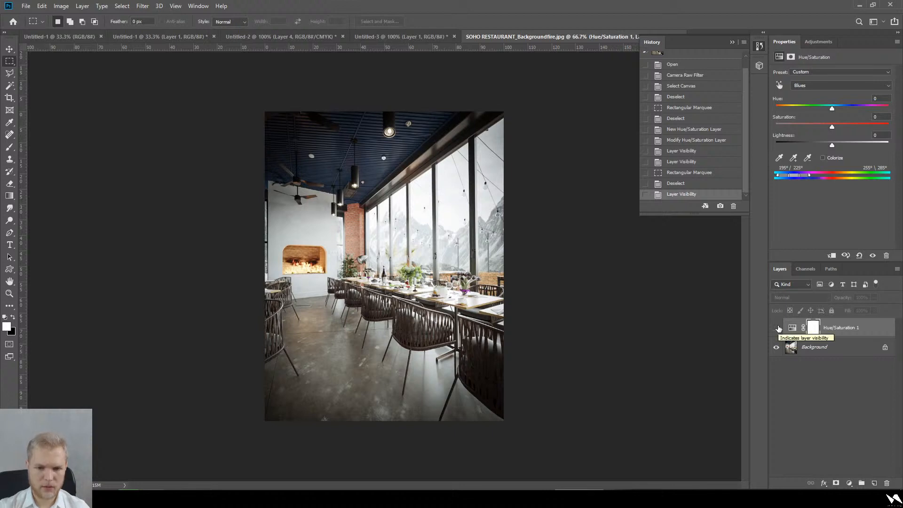
click(776, 328)
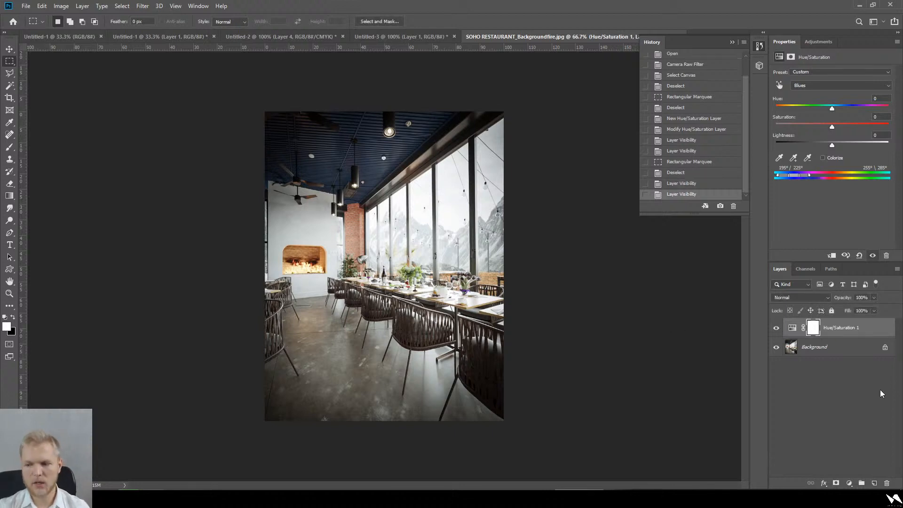
- Add two empty layers and draw a white radial gradient over the ceiling on the upper one
click(874, 483)
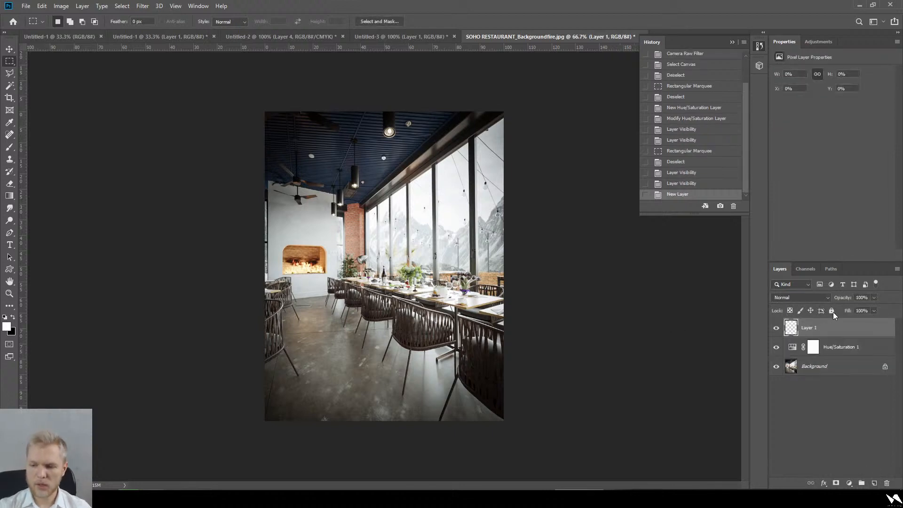
click(9, 220)
right_click(9, 220)
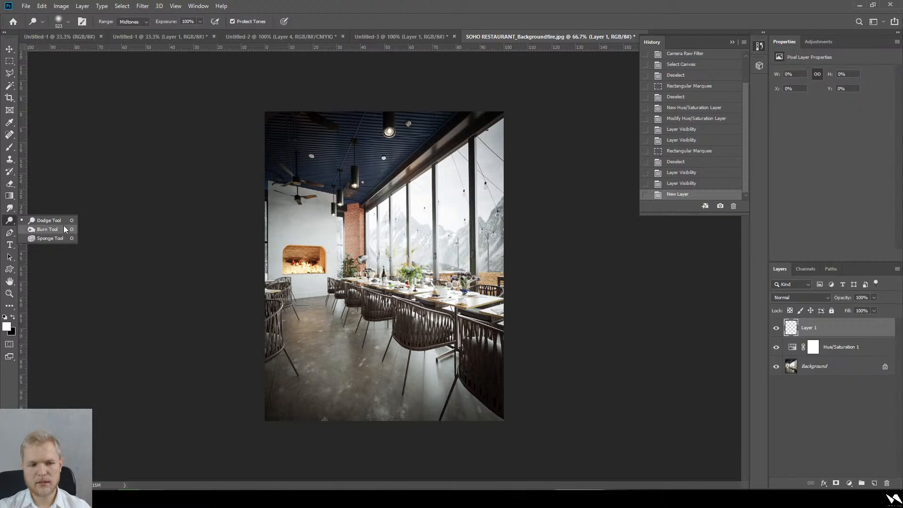
click(10, 197)
click(874, 483)
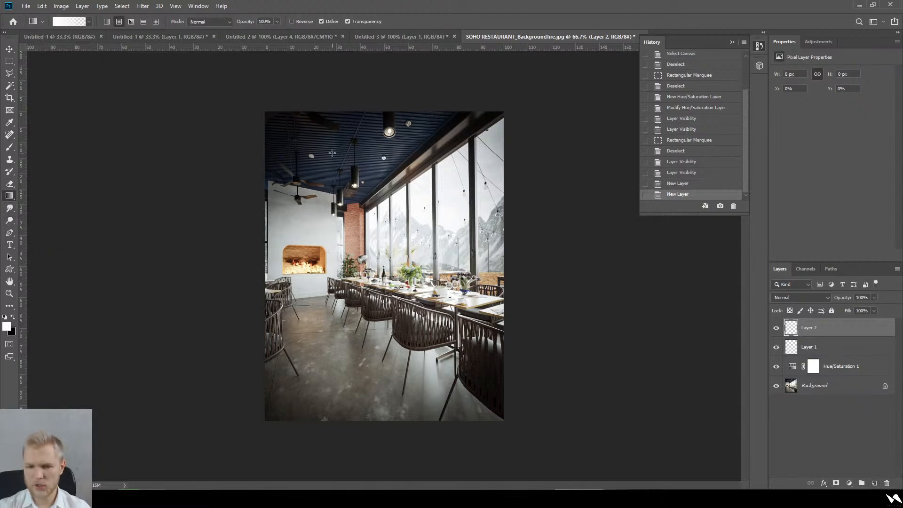
drag(357, 155, 386, 218)
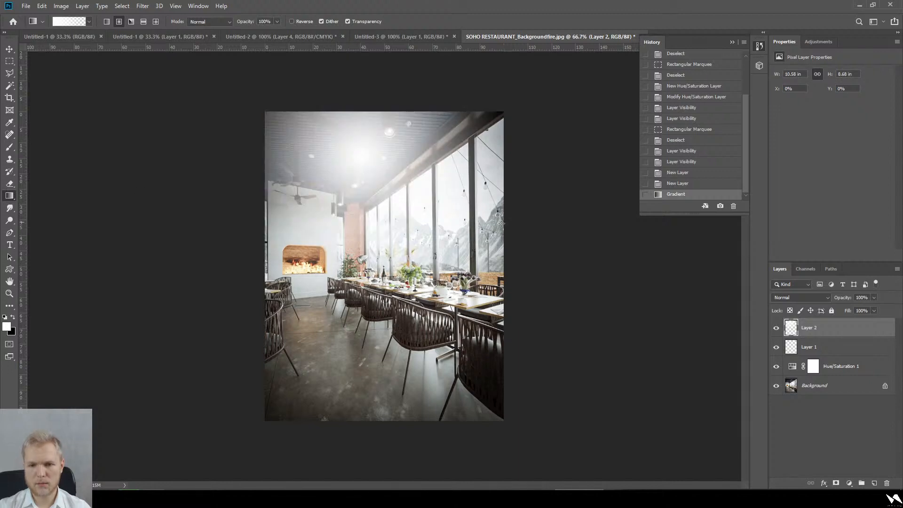
- Blend the gradient layer in Overlay mode and reduce its fill to 10%
click(782, 296)
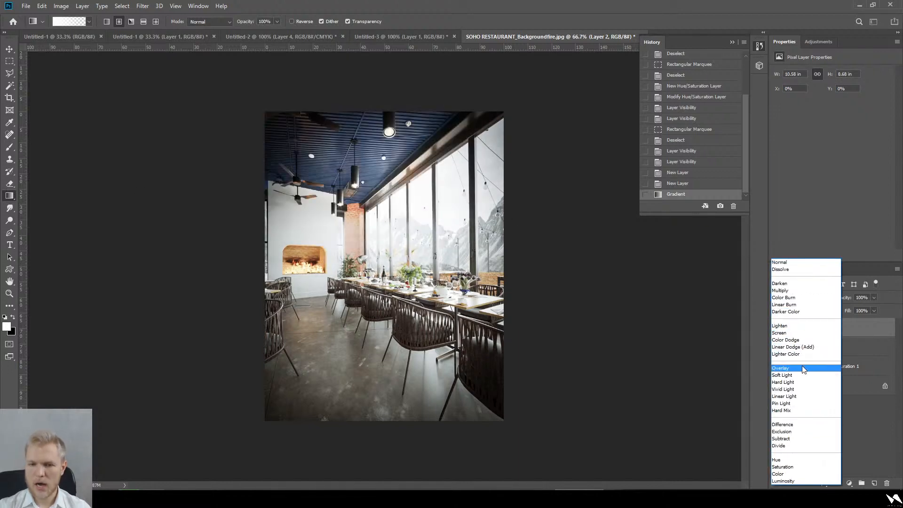
click(802, 367)
click(873, 310)
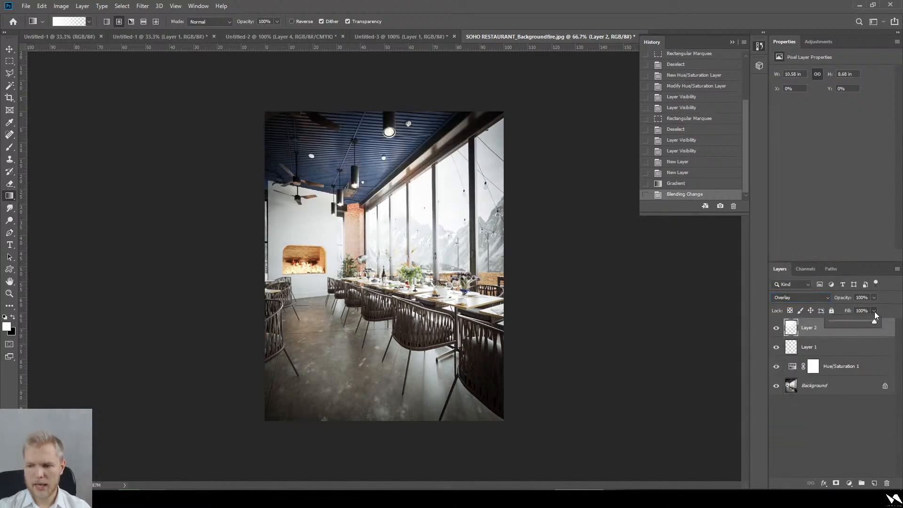
drag(848, 322, 847, 322)
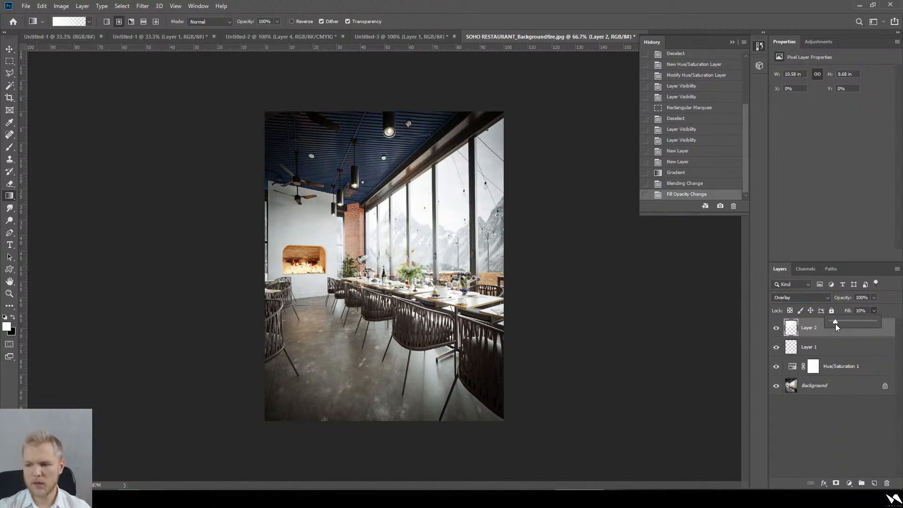
click(644, 288)
- Compare the render with and without the gradient layer, leaving the layer visible
click(776, 328)
click(776, 328)
click(776, 328)
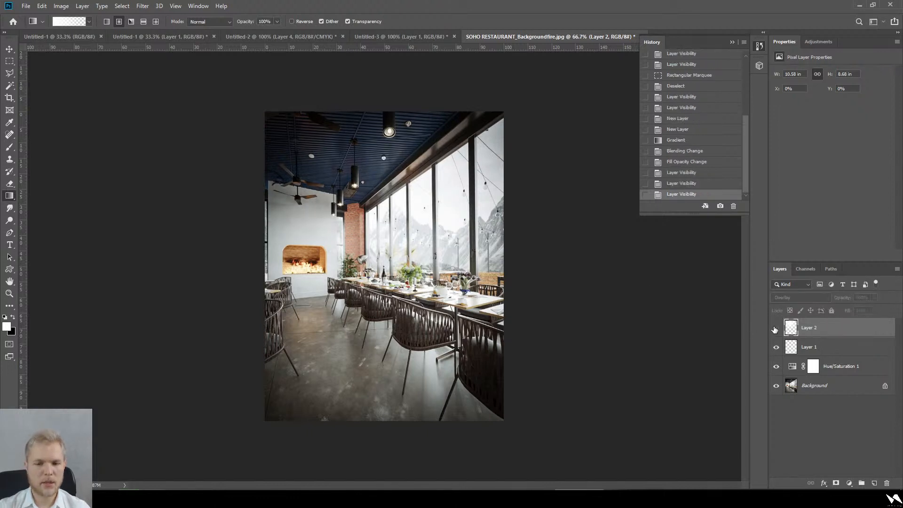
click(776, 328)
- Duplicate the Background layer and lighten the blue ceiling on the copy with one Dodge stroke, using a 499 px brush
click(824, 386)
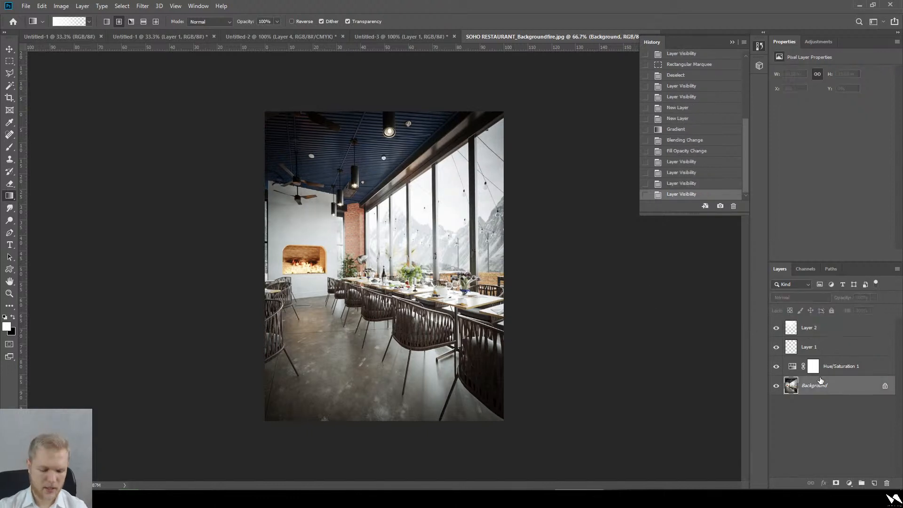
key(ctrl+j)
click(9, 220)
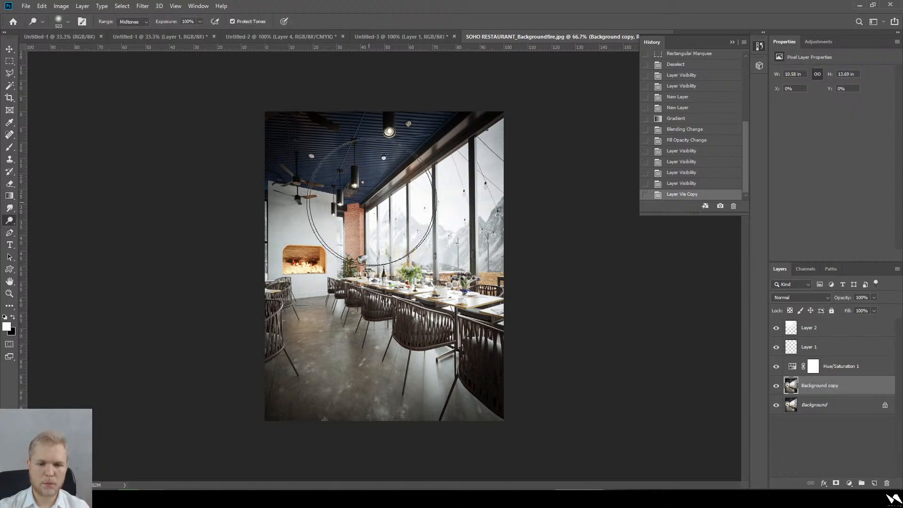
alt+right_drag(376, 200, 371, 201)
click(328, 153)
- Try three more Dodge strokes on the ceiling and undo them
click(331, 153)
click(329, 152)
click(329, 150)
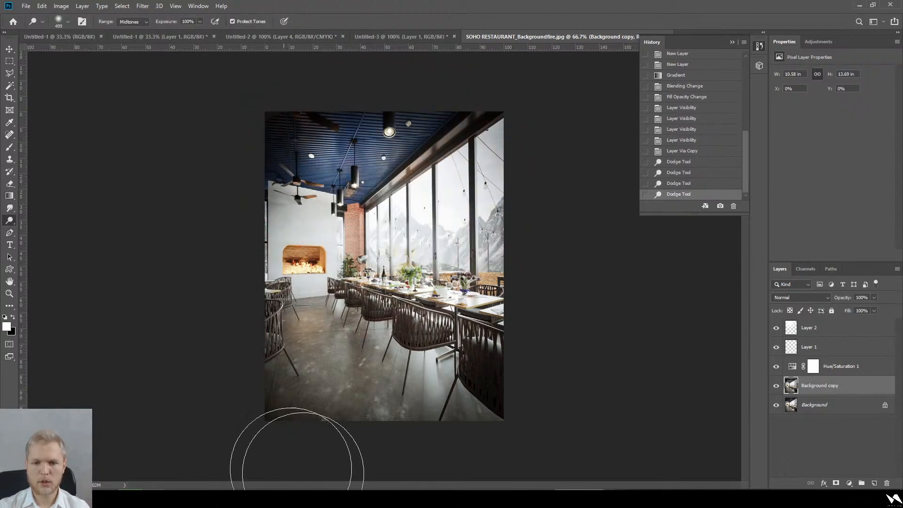
key(ctrl+z)
key(ctrl+z)
key(ctrl+z)
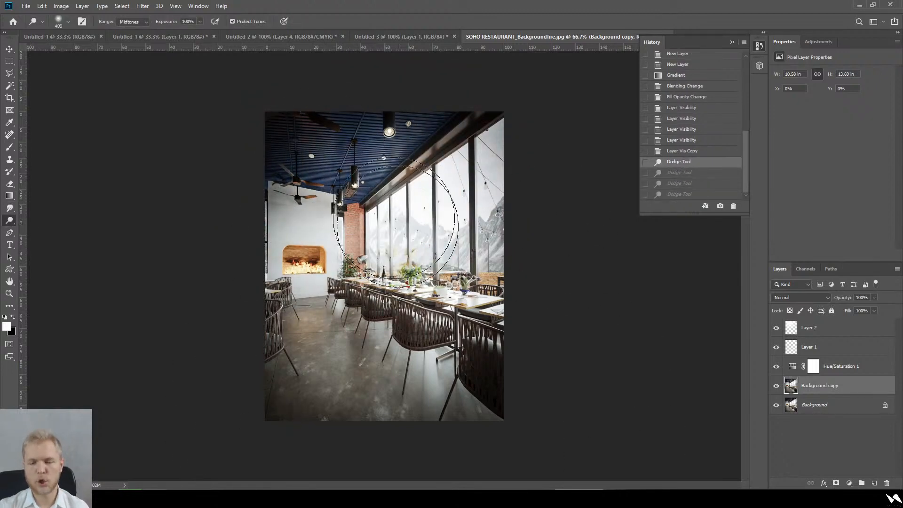
- Judge the whole render's brightness at a reduced size and at 66.7%
key(ctrl+minus)
key(ctrl+minus)
key(ctrl+minus)
key(ctrl+plus)
key(ctrl+plus)
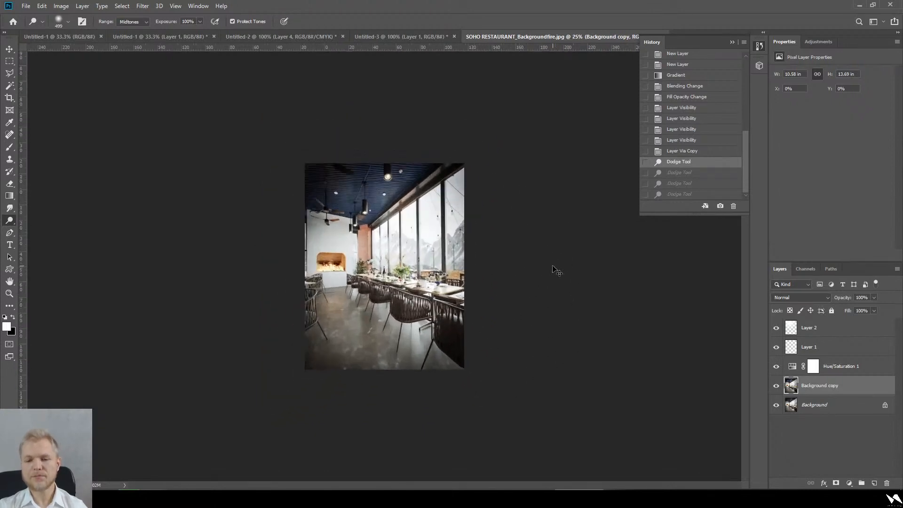
key(ctrl+plus)
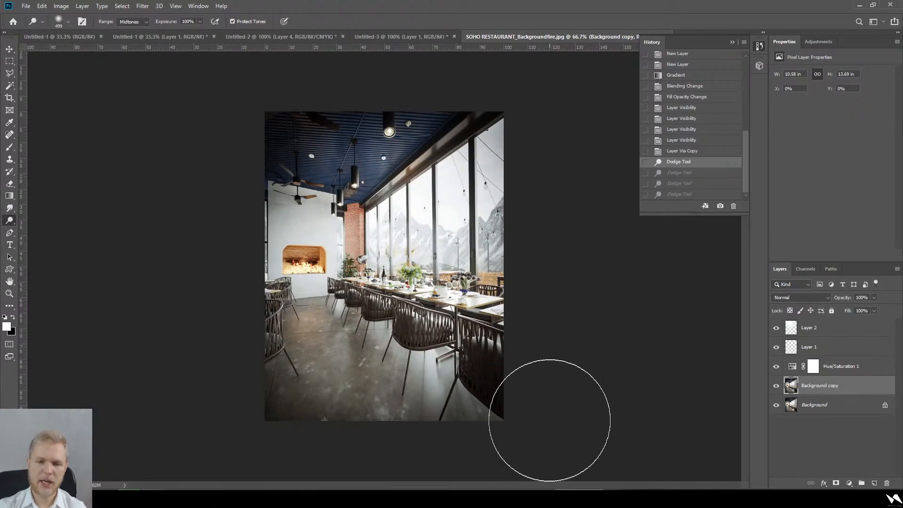
- Examine the concrete floor, chairs and dining tables at 200% and 100%, and check the whole render at 66.7%
key(ctrl+plus)
scroll(435, 377, down, 3)
key(ctrl+plus)
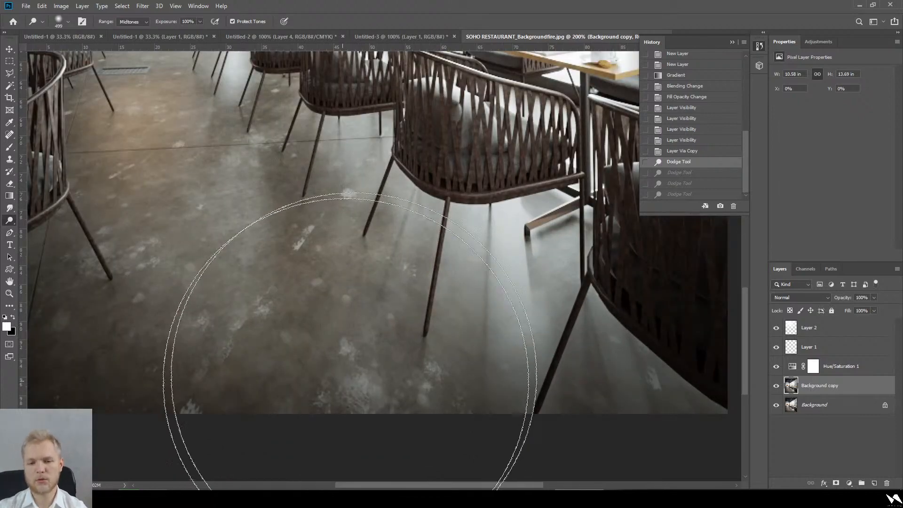
scroll(345, 381, up, 3)
scroll(350, 375, up, 3)
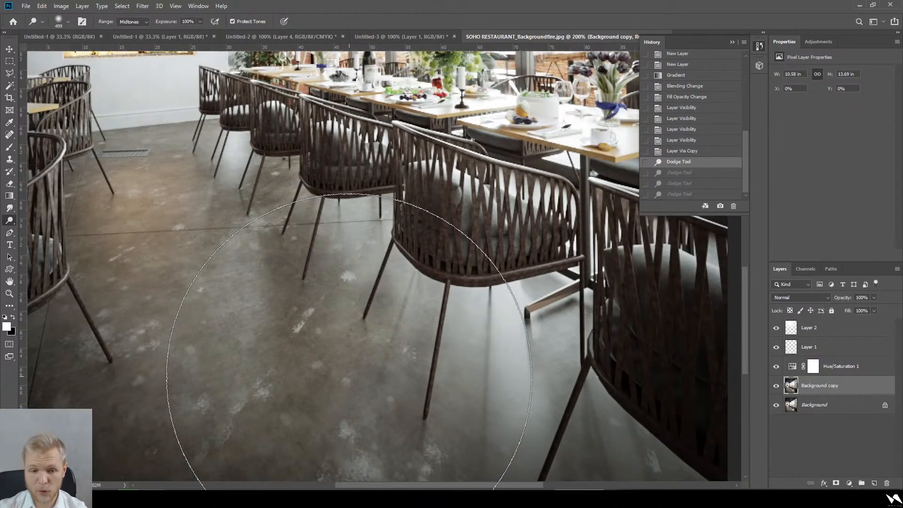
alt+scroll(348, 337, down, 5)
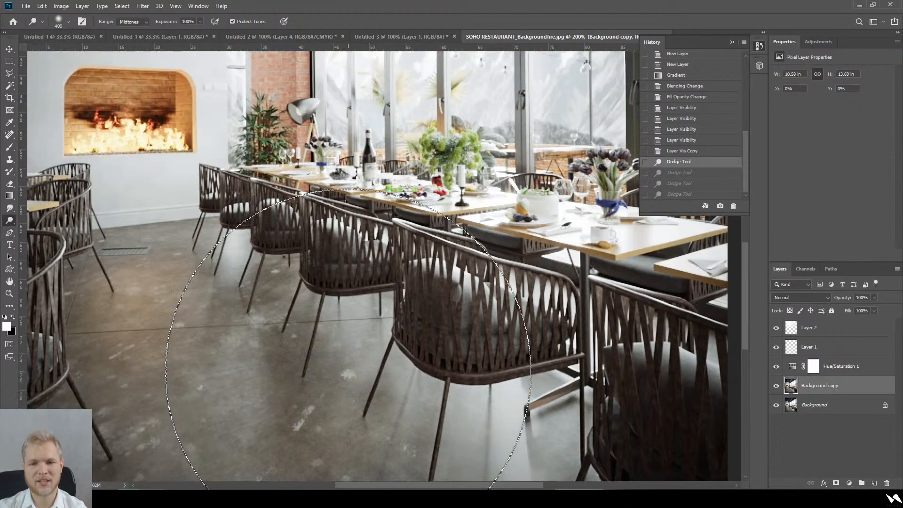
scroll(348, 371, down, 5)
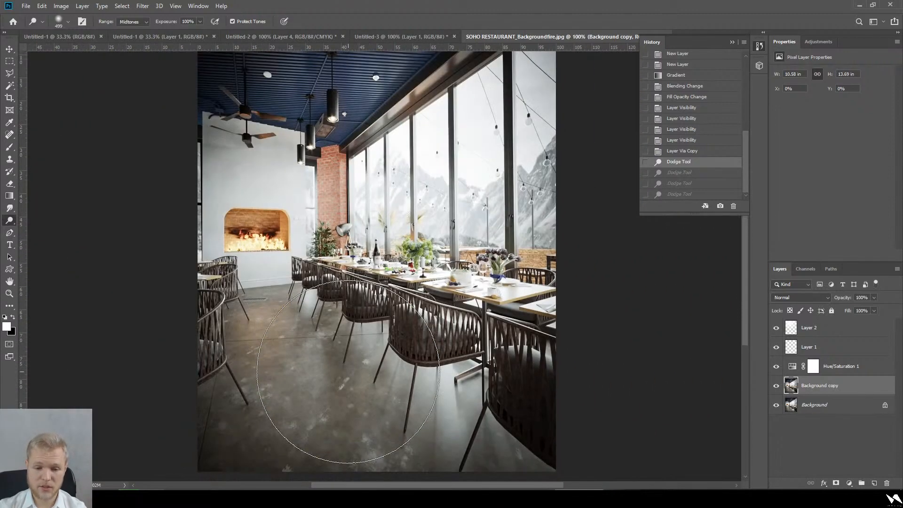
scroll(351, 365, down, 2)
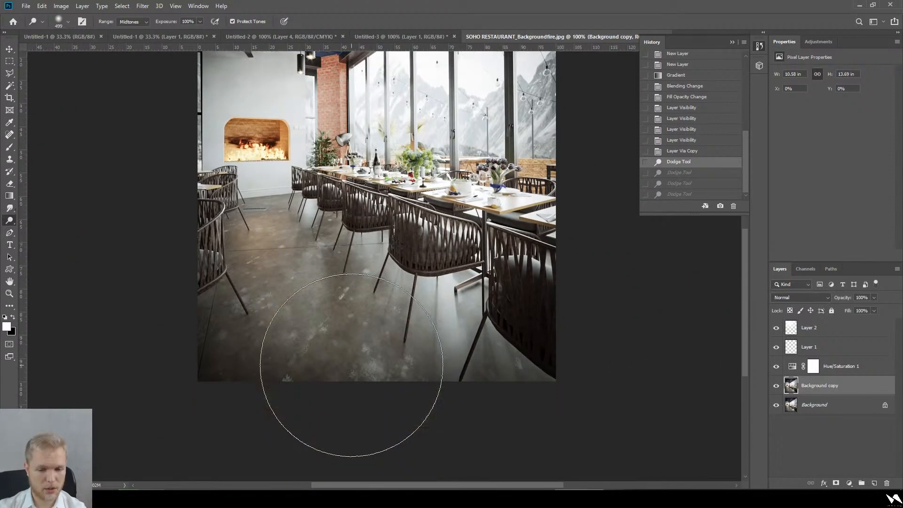
alt+scroll(350, 365, up, 2)
alt+scroll(350, 364, down, 2)
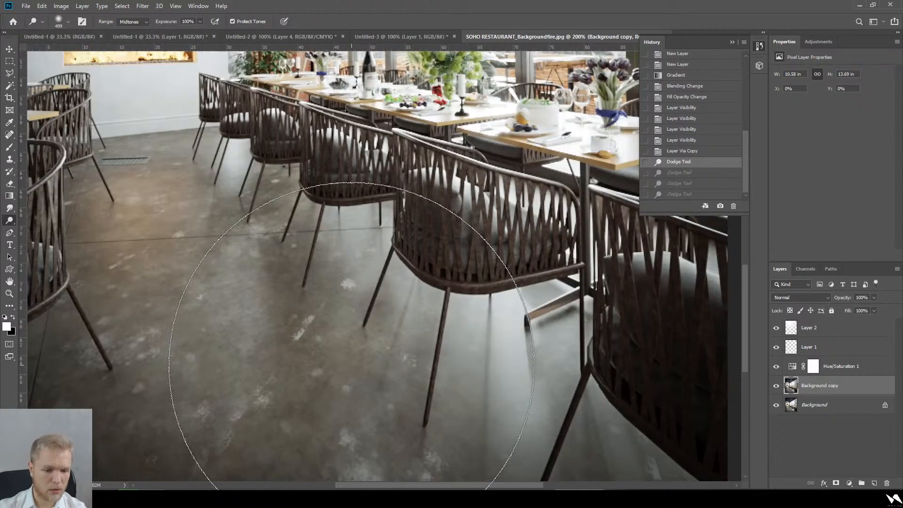
scroll(351, 365, up, 1)
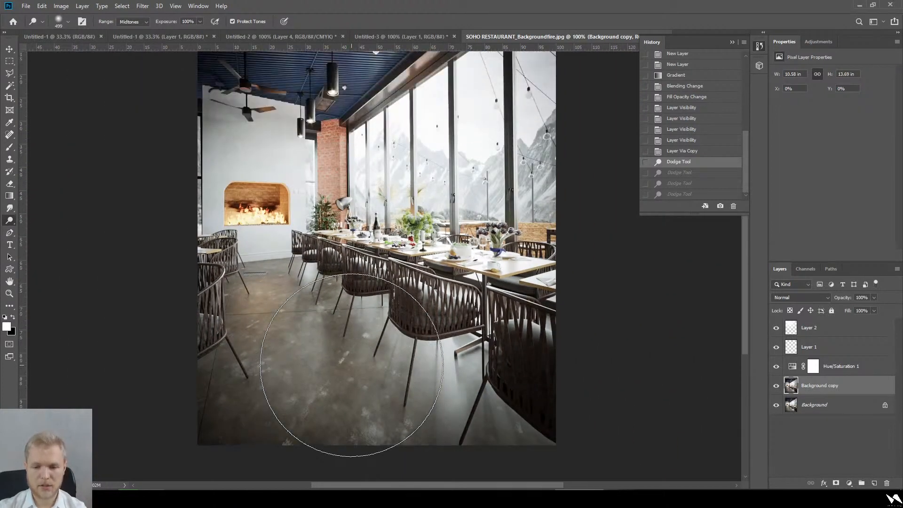
scroll(350, 364, up, 2)
alt+scroll(351, 364, down, 1)
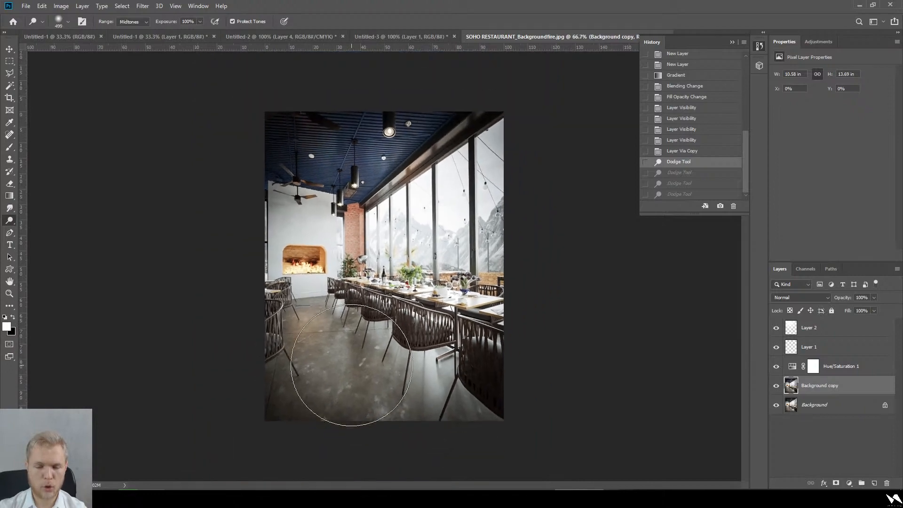
- Check the dining room render at 100% and 66.7%, and collapse the History panel
alt+scroll(389, 151, up, 2)
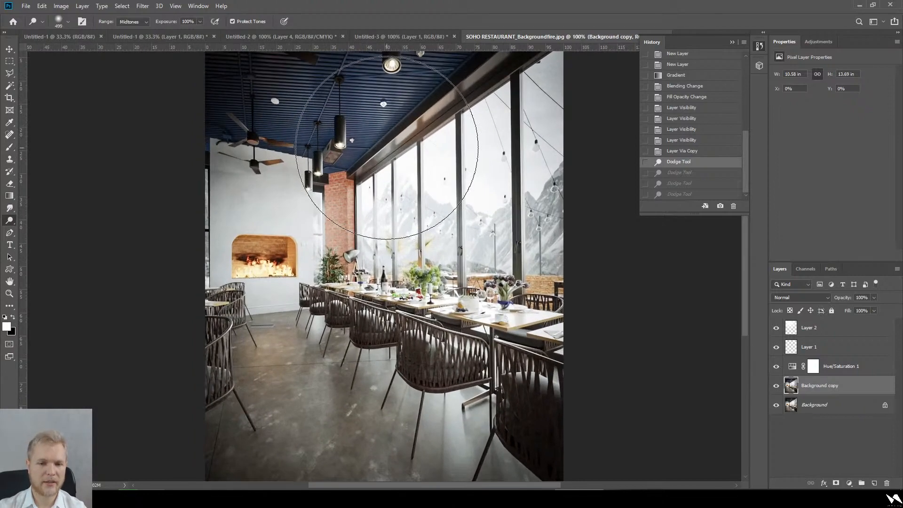
alt+scroll(525, 324, down, 1)
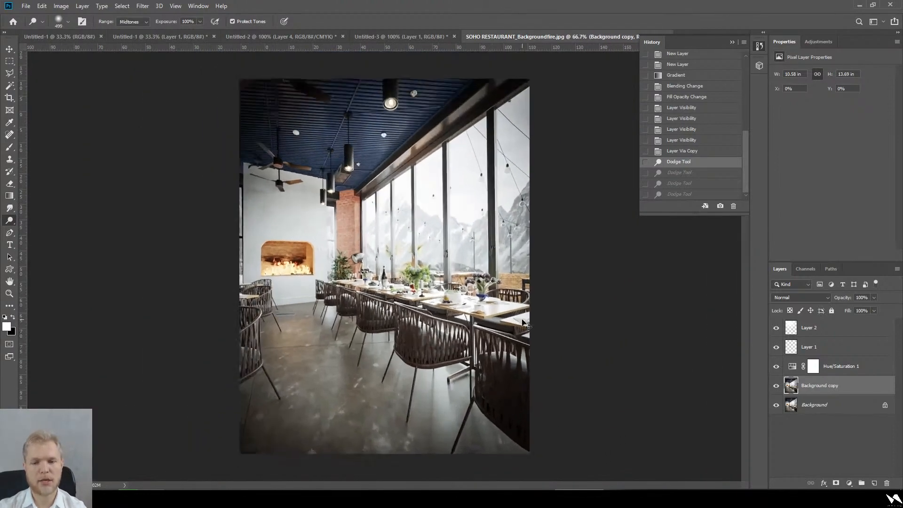
alt+scroll(525, 323, down, 1)
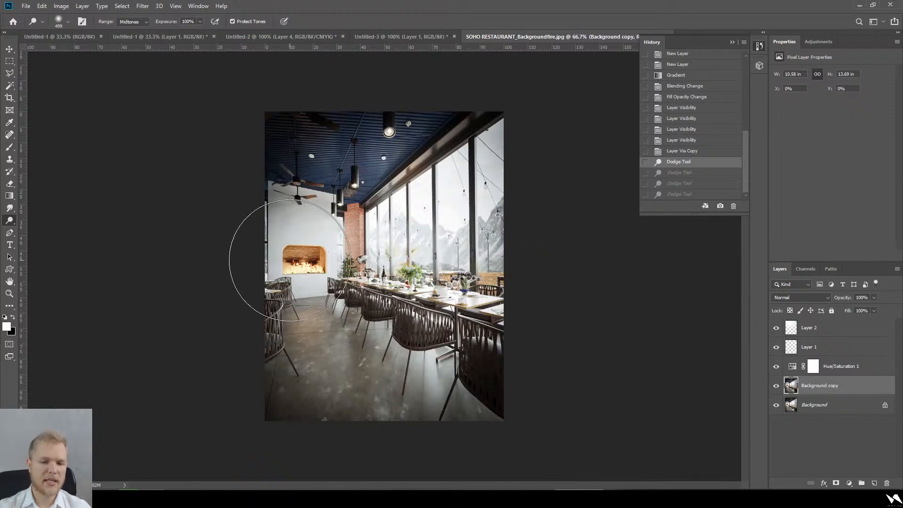
click(732, 42)
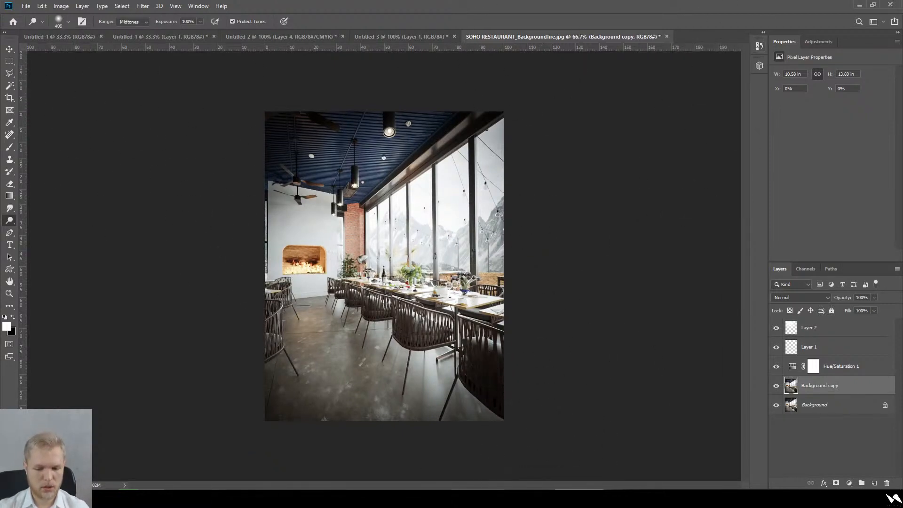
- Switch to Google Drive, open SOHO RESTAURANT_closeup01.jpg and outline the red jar and the flower vase as comment areas without commenting
key(alt+Tab)
double_click(271, 159)
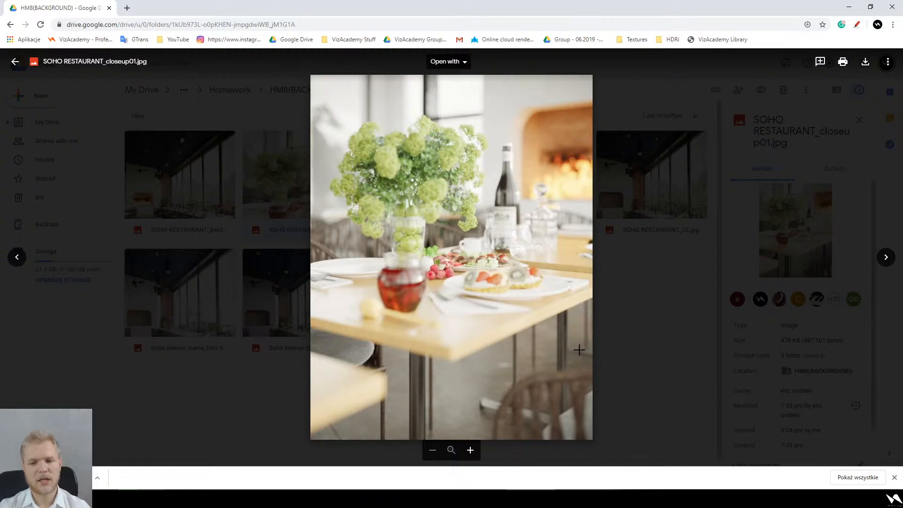
drag(466, 231, 366, 337)
click(458, 318)
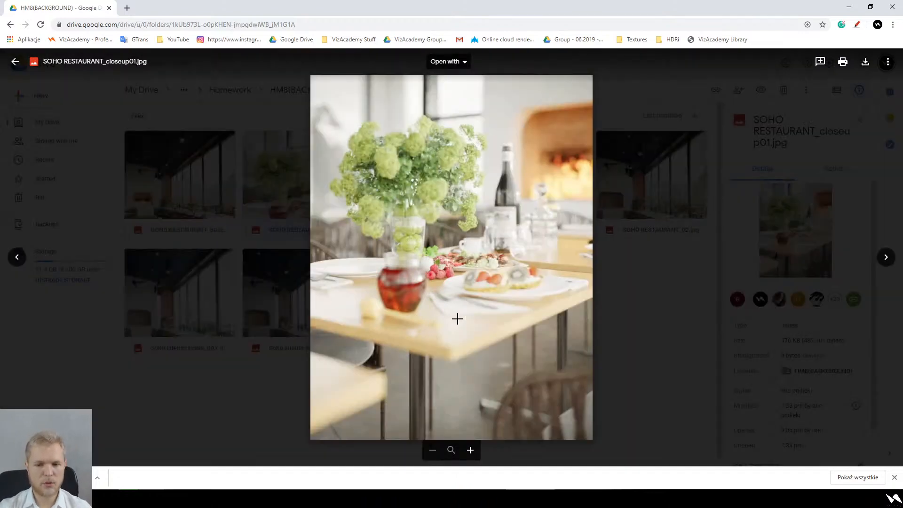
drag(425, 253, 366, 324)
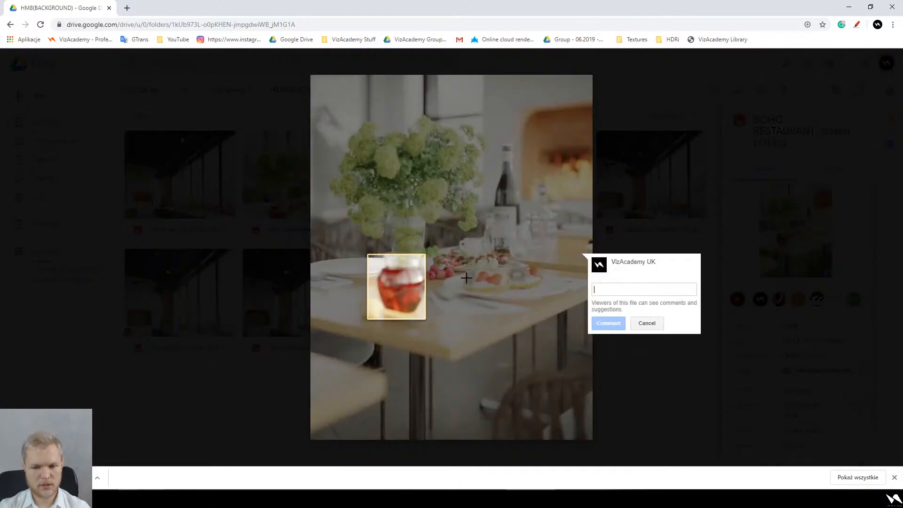
click(525, 306)
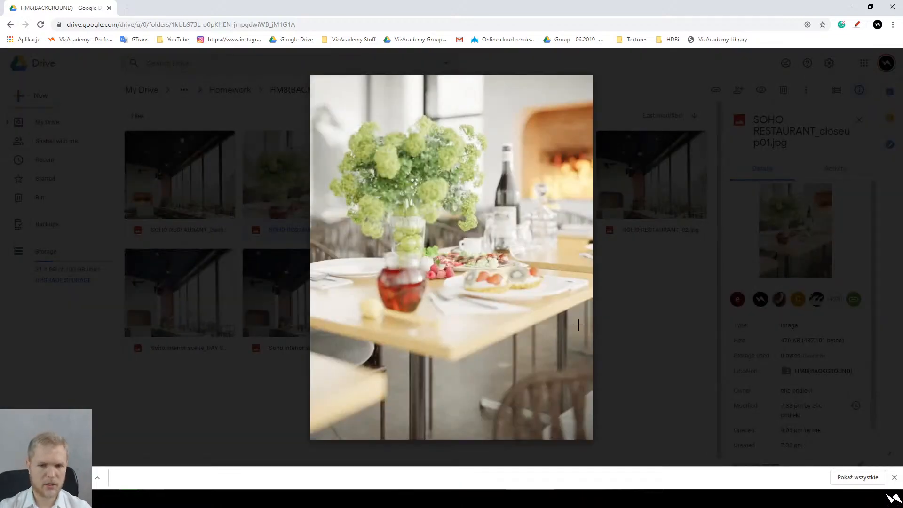
drag(412, 164, 439, 258)
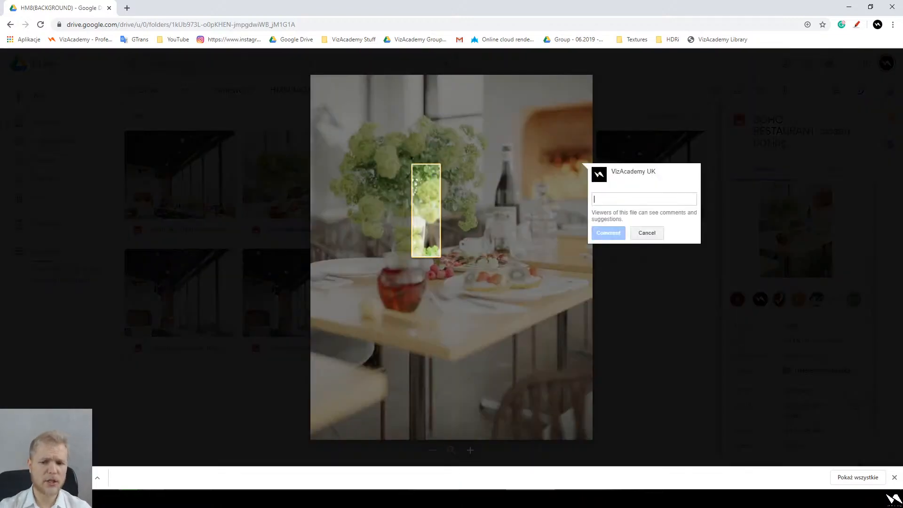
click(521, 306)
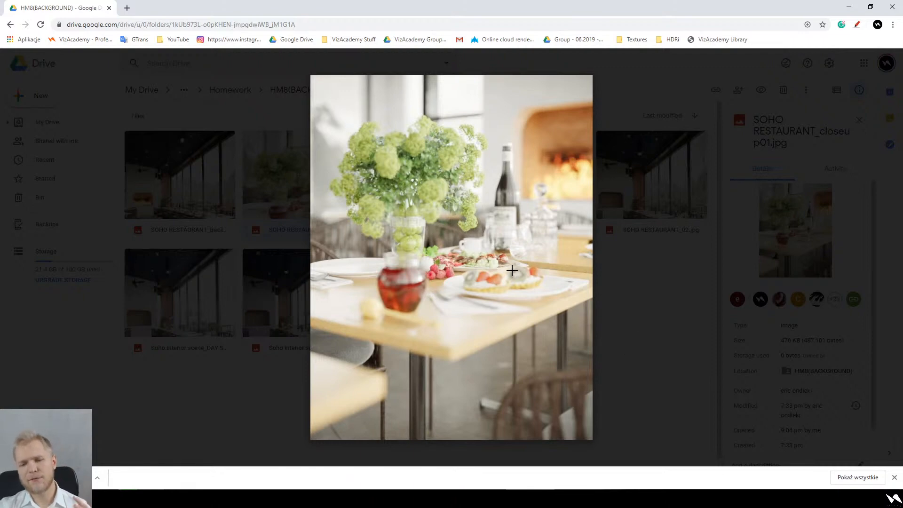
- Examine the flowers, jar, desserts and glassware on the table in the close-up render at several magnifications
click(512, 270)
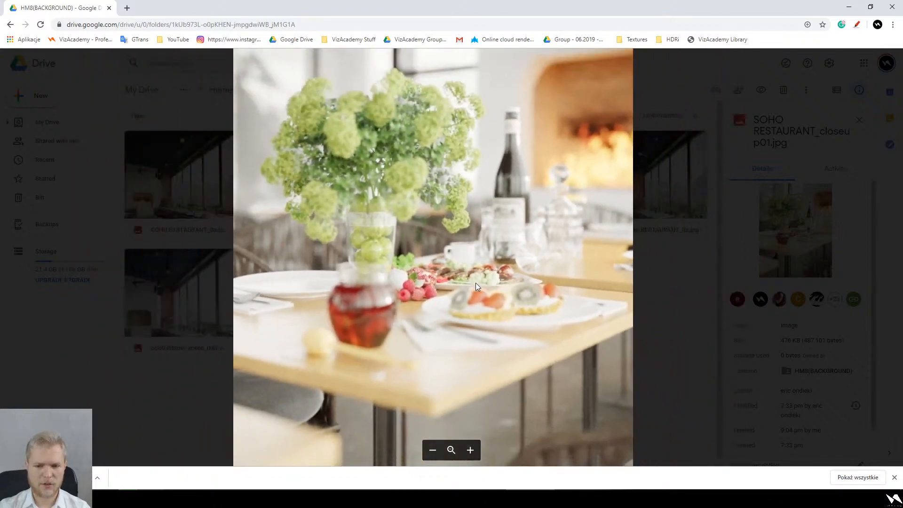
click(475, 283)
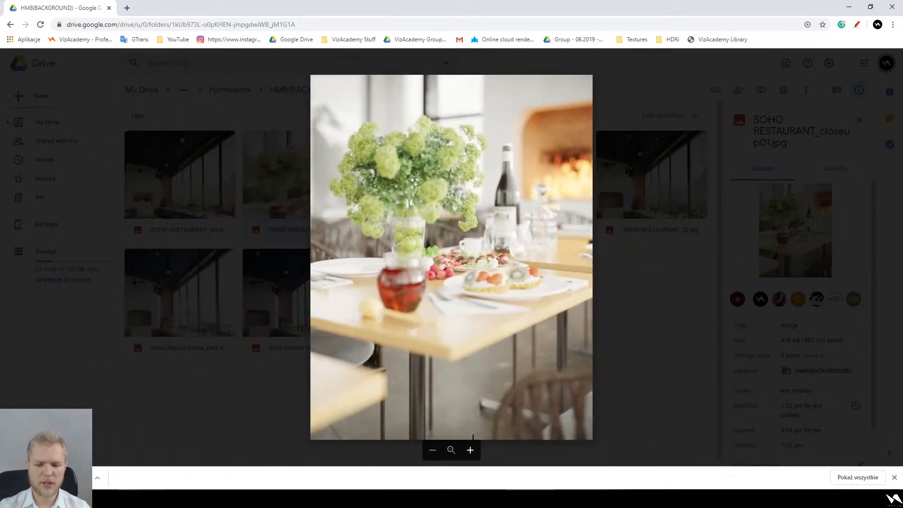
click(470, 449)
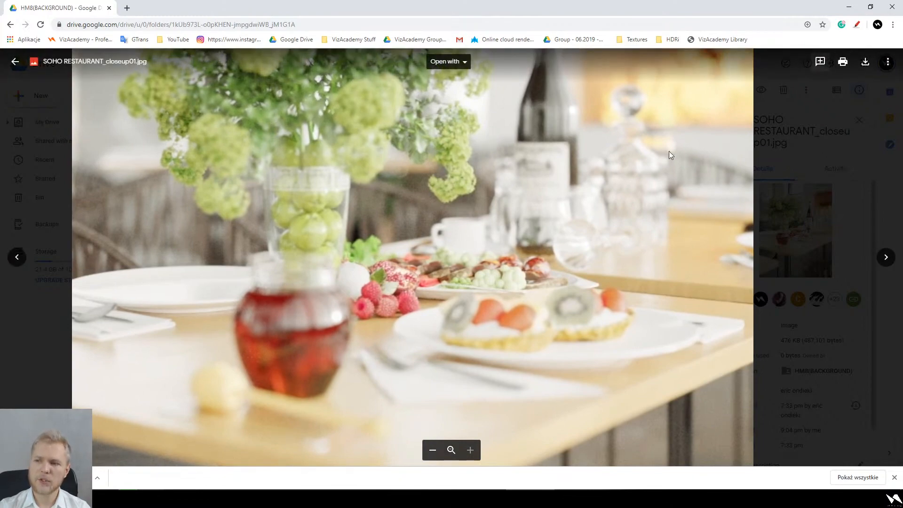
scroll(417, 223, up, 4)
scroll(417, 224, down, 8)
scroll(473, 264, up, 4)
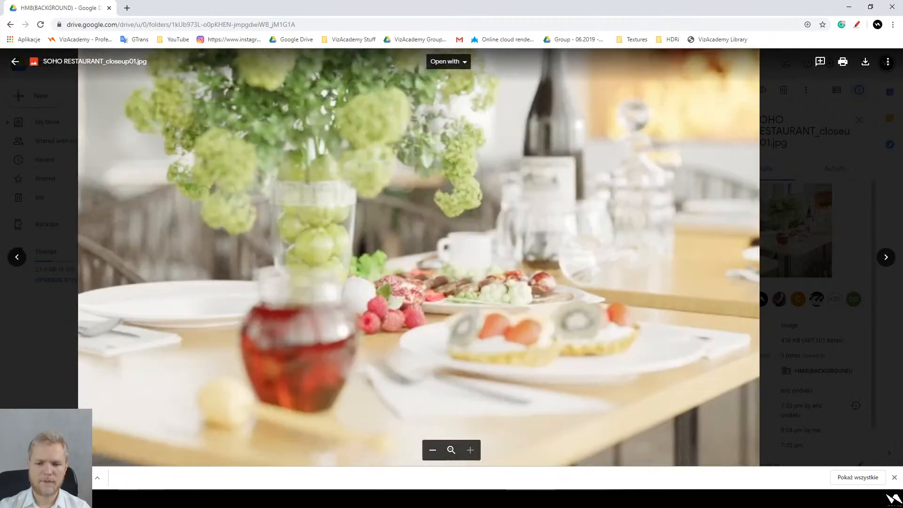
ctrl+scroll(638, 311, down, 5)
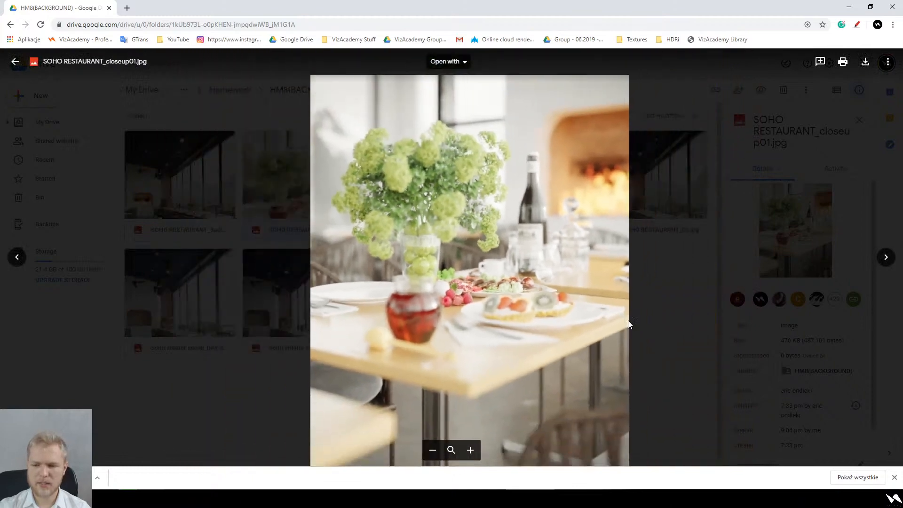
ctrl+scroll(814, 89, up, 5)
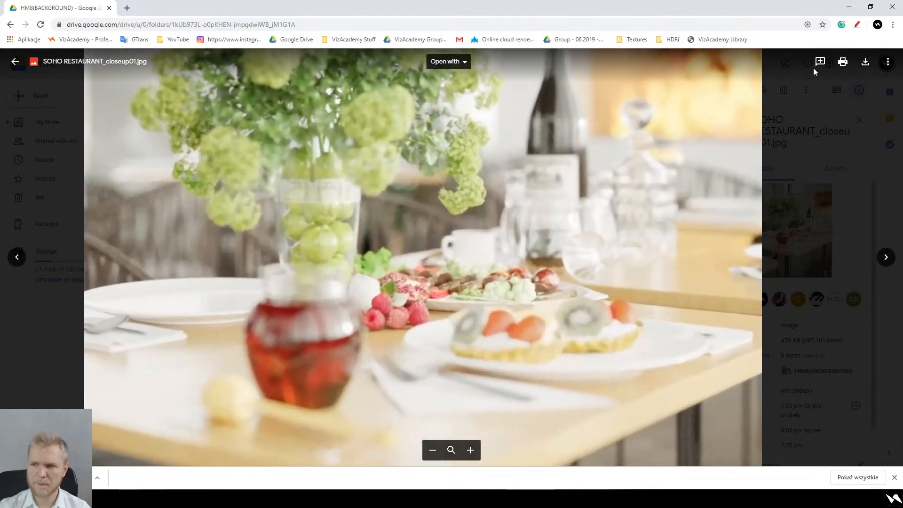
- Sketch a red crop frame around the food and bottle with two short marks on its upper edge, and clear the drawing
click(856, 24)
mouse_move(295, 427)
mouse_down()
mouse_move(290, 89)
mouse_move(695, 80)
mouse_move(680, 425)
mouse_move(315, 449)
mouse_move(262, 441)
mouse_move(271, 435)
mouse_up()
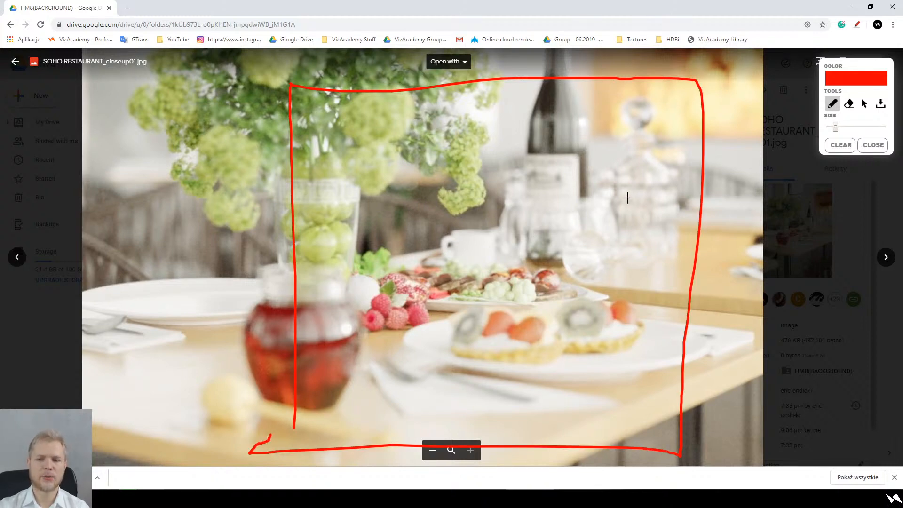
drag(494, 92, 506, 58)
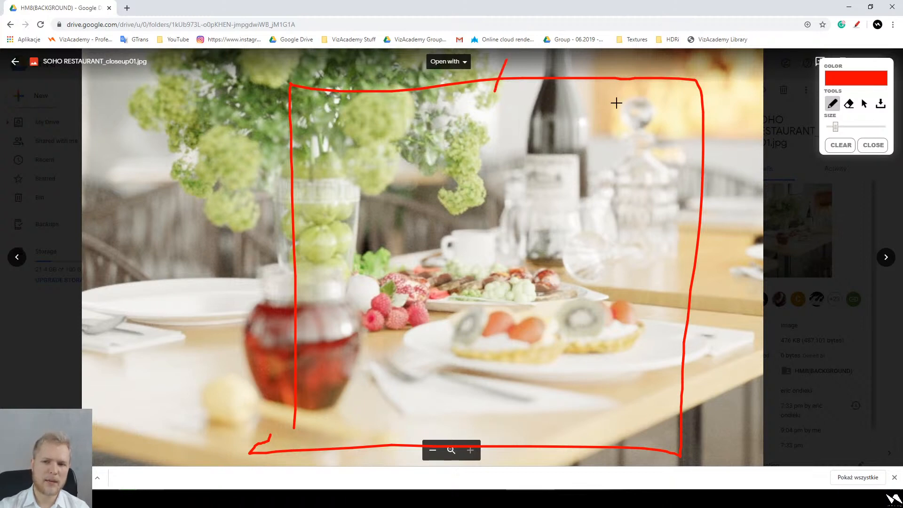
drag(603, 93, 598, 52)
key(Escape)
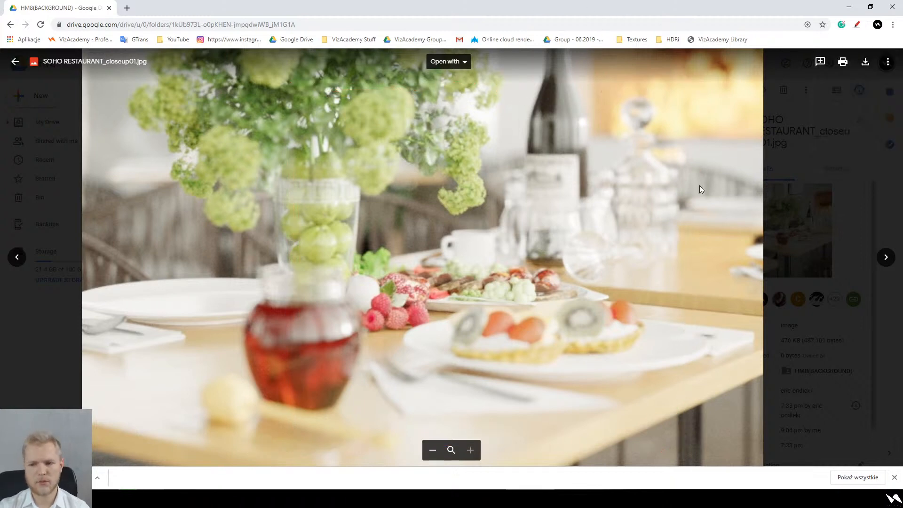
- Sketch a narrower red crop frame, circle the jar's edge and the decanter stopper, clear the drawing and view the whole close-up
click(857, 25)
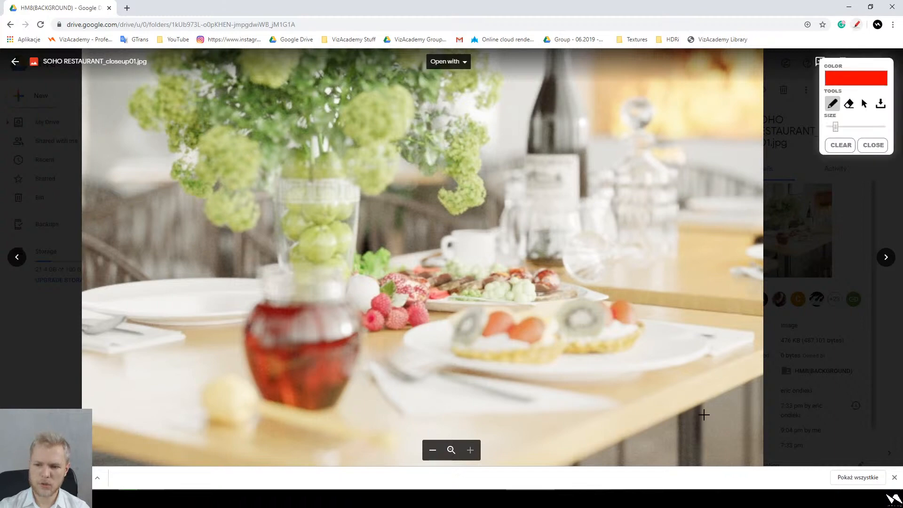
mouse_move(716, 430)
mouse_down()
mouse_move(689, 149)
mouse_move(595, 55)
mouse_move(342, 51)
mouse_move(302, 464)
mouse_up()
mouse_move(354, 348)
mouse_down()
mouse_move(345, 314)
mouse_move(339, 352)
mouse_up()
mouse_move(654, 135)
mouse_down()
mouse_move(614, 128)
mouse_move(610, 143)
mouse_up()
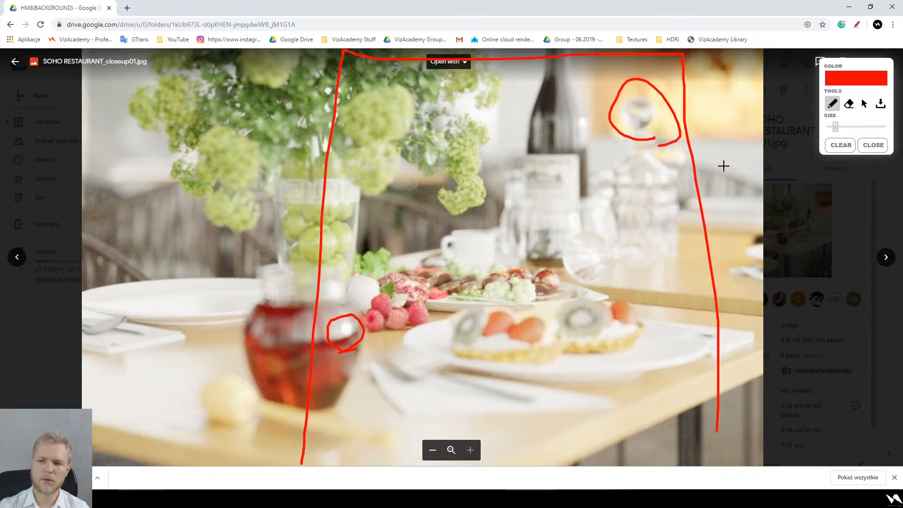
key(Escape)
scroll(670, 301, down, 4)
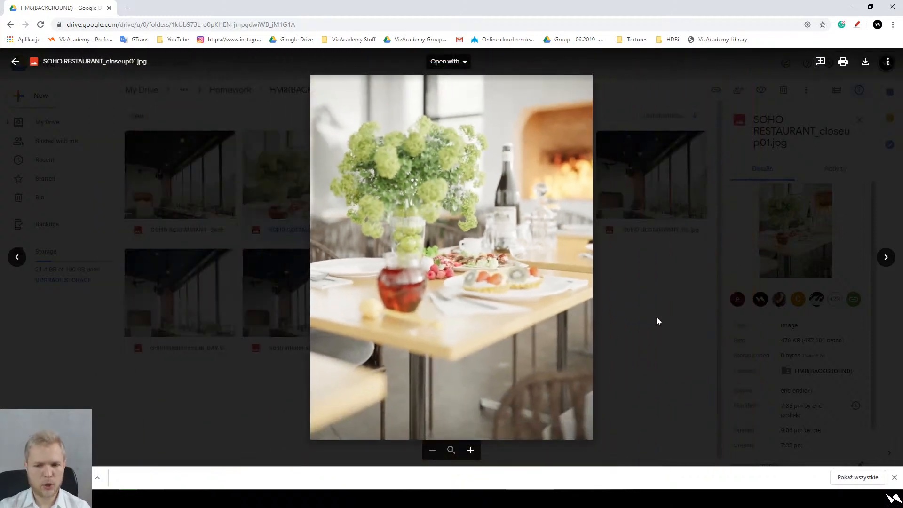
- Close the close-up preview and open Grotto_13.JPG from the HM5(2ND INTERIOR) homework folder
click(658, 260)
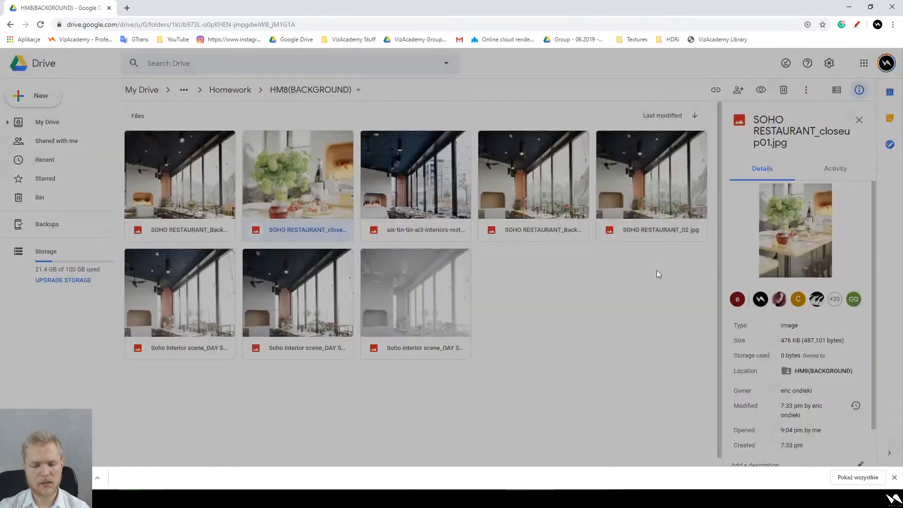
key(alt+Left)
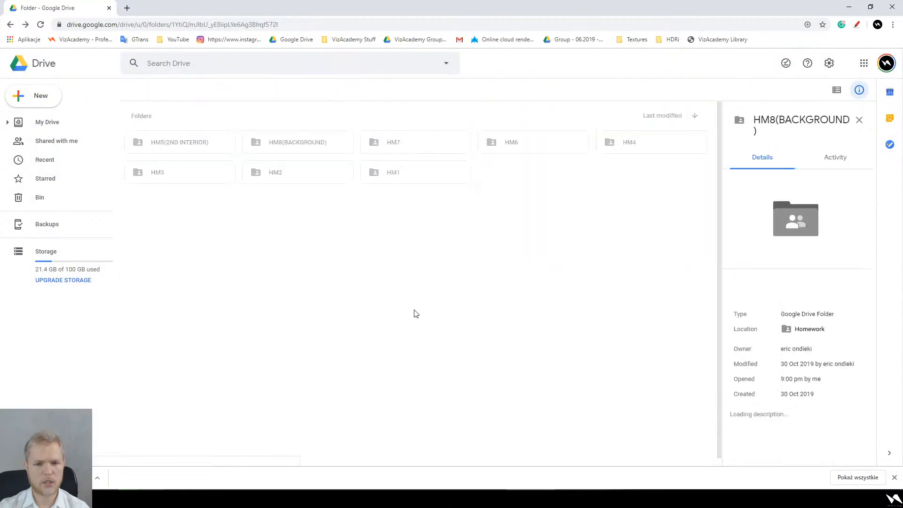
double_click(192, 143)
scroll(410, 203, down, 1)
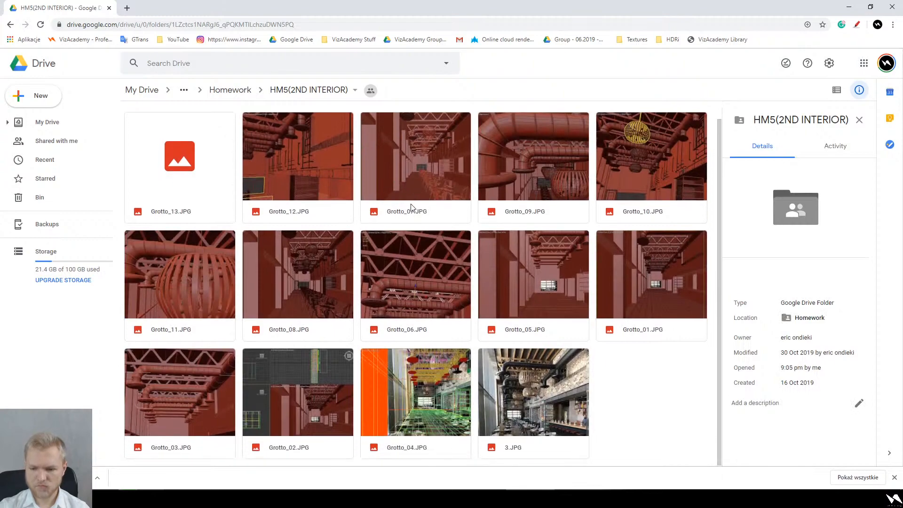
scroll(410, 214, up, 1)
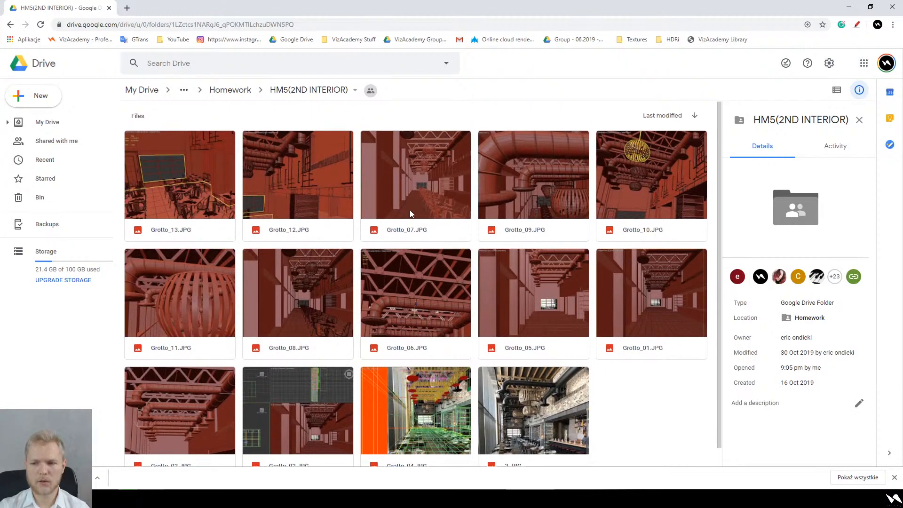
click(197, 187)
double_click(198, 187)
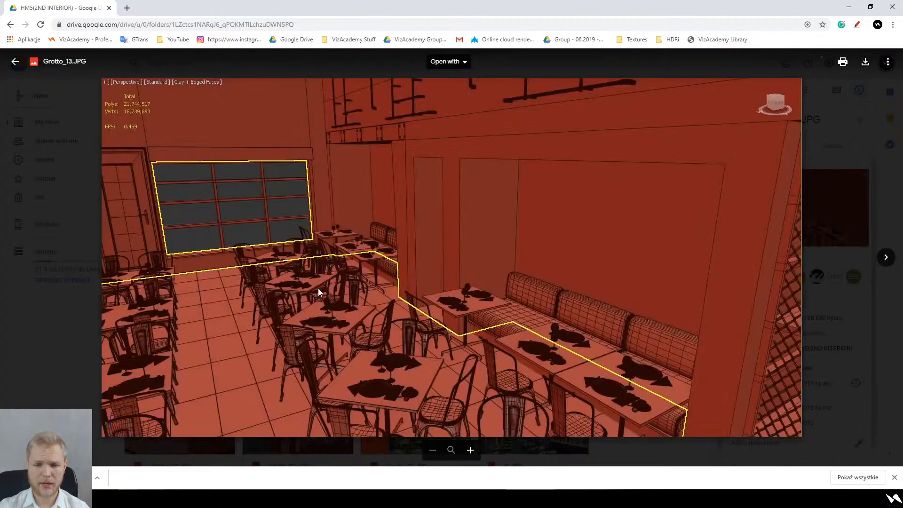
- Return to the VizAcademy Group - 09.2019 folder, open the next student's folder and look through its draft and comparison images
key(Escape)
key(alt+Left)
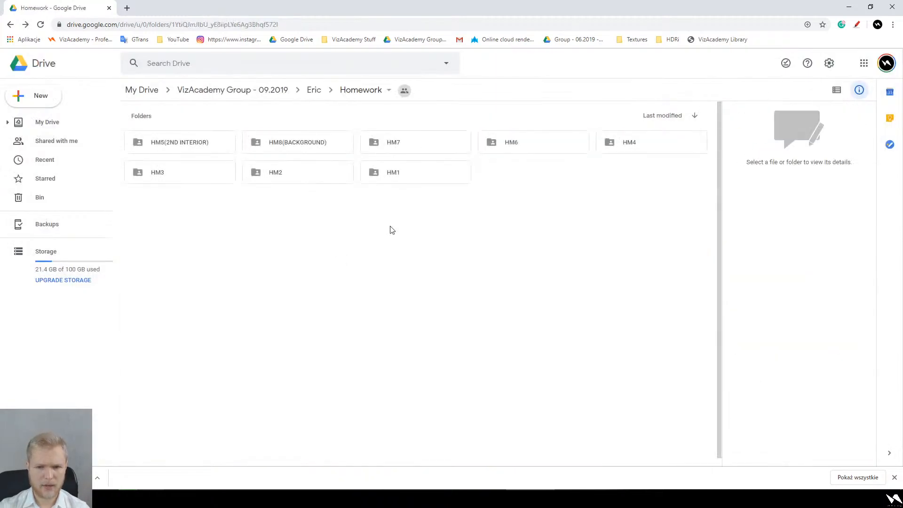
key(alt+Left)
key(alt+Left)
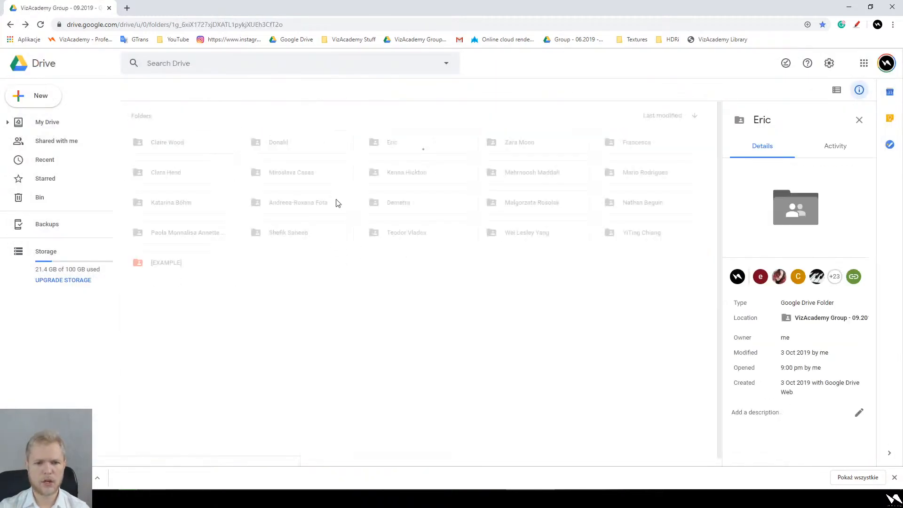
double_click(316, 138)
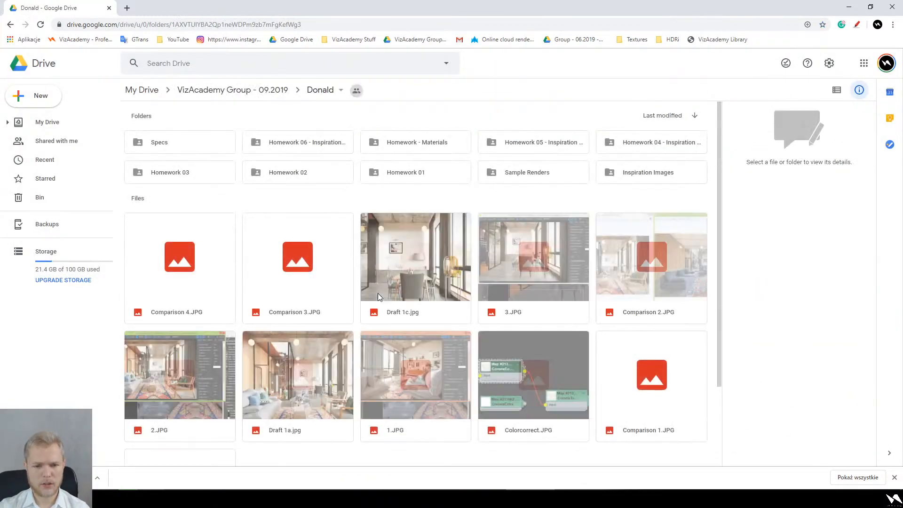
scroll(328, 292, down, 1)
scroll(327, 292, down, 1)
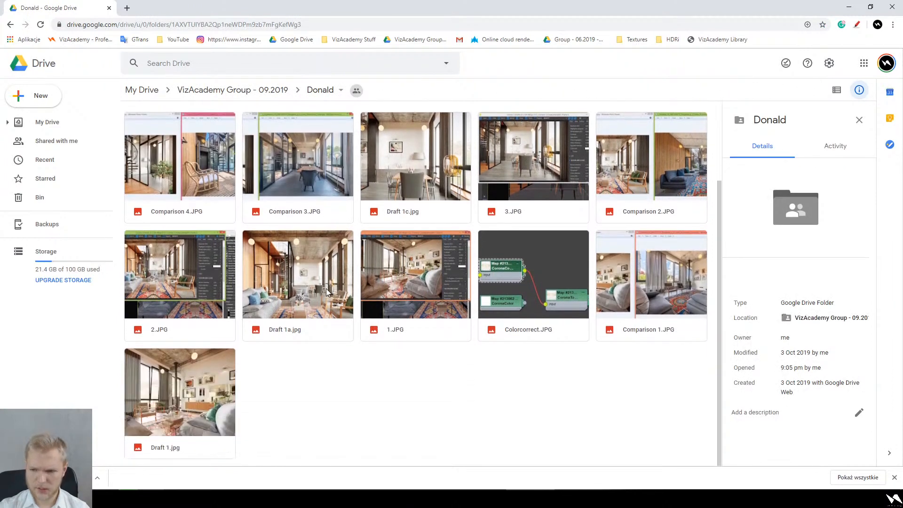
scroll(328, 292, up, 2)
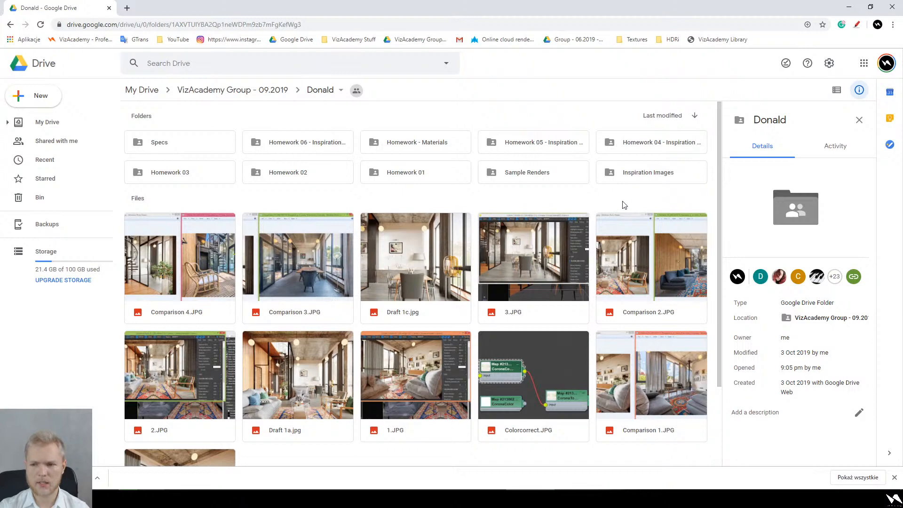
scroll(547, 217, down, 2)
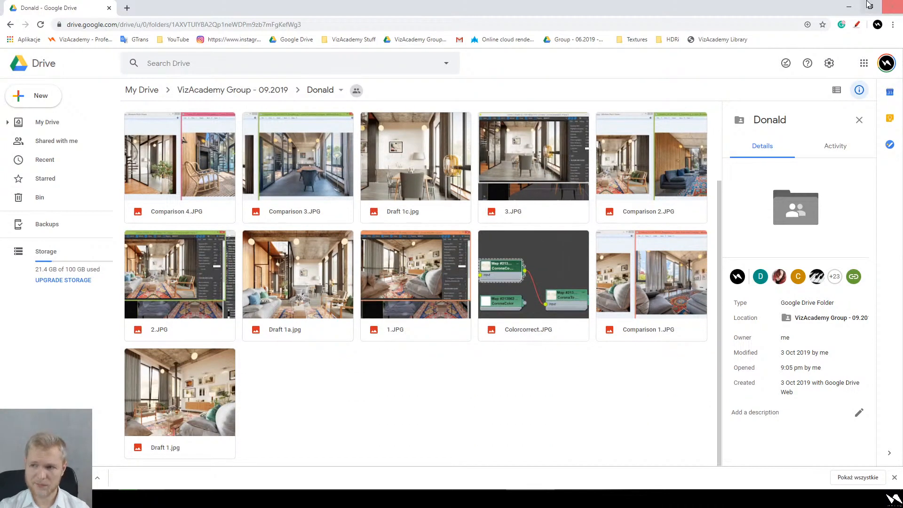
- Minimise the Drive window, then bring the student's folder back together with the YouTube live chat
click(846, 5)
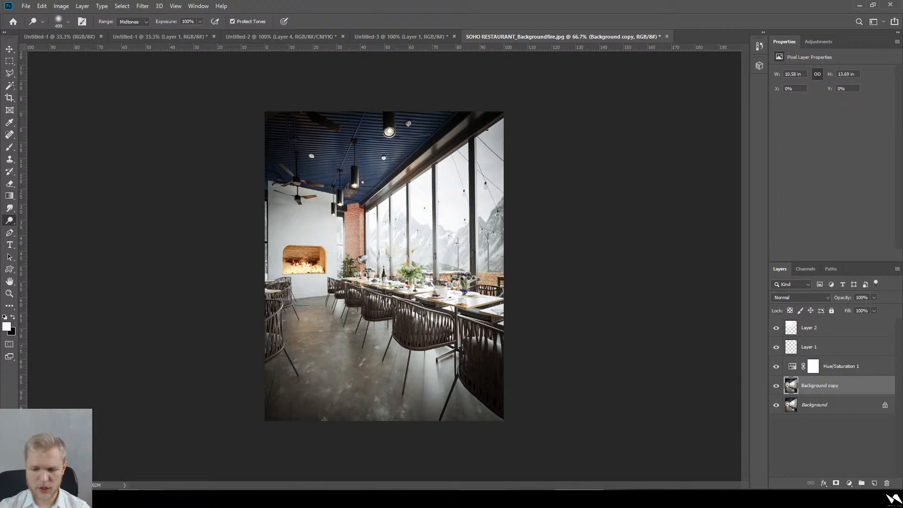
key(alt+Tab)
key(alt+Tab)
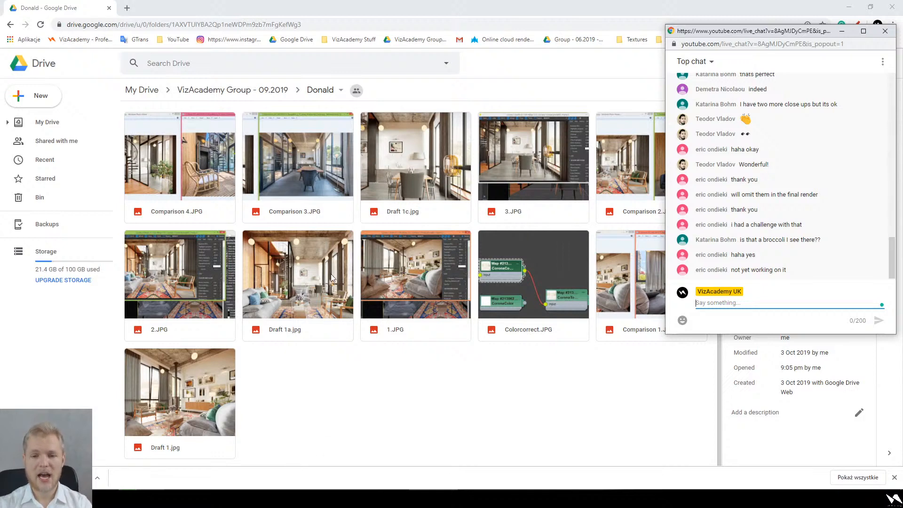
- View Draft 1a.jpg and Draft 1.jpg from the student's folder in turn, closing each preview
double_click(322, 286)
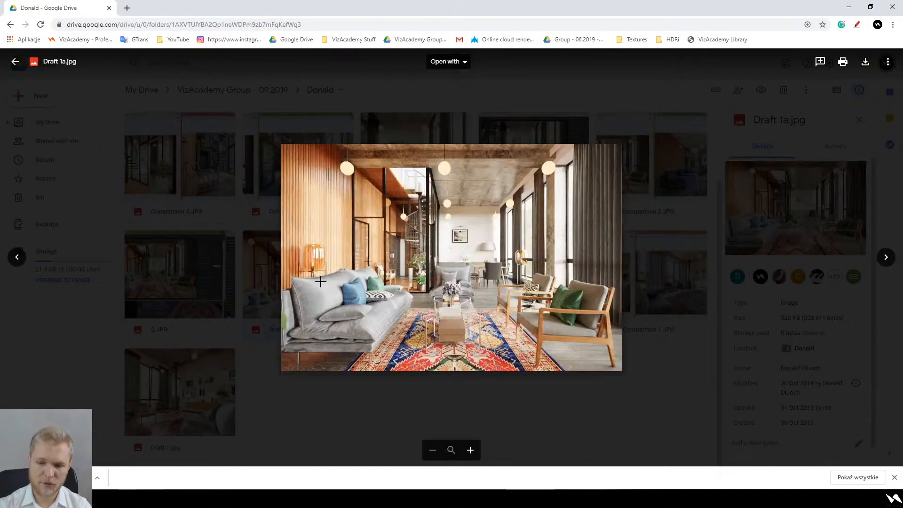
key(Escape)
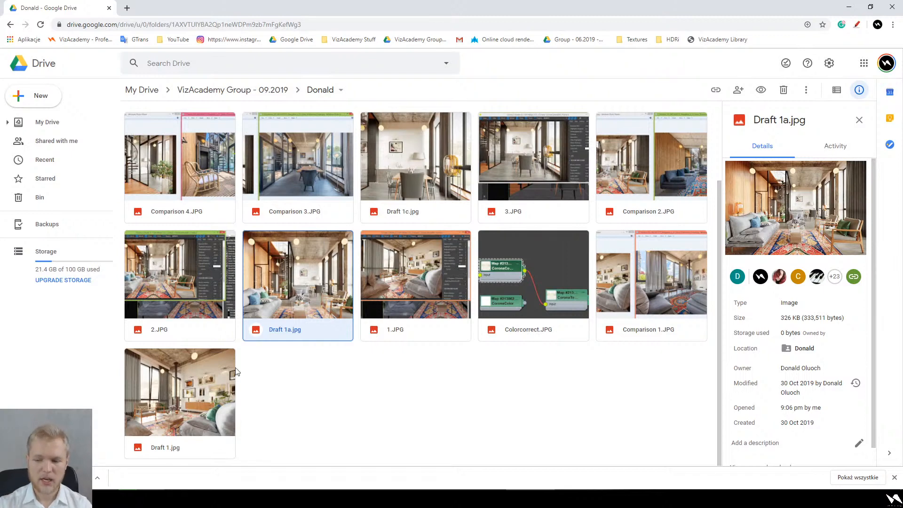
double_click(179, 383)
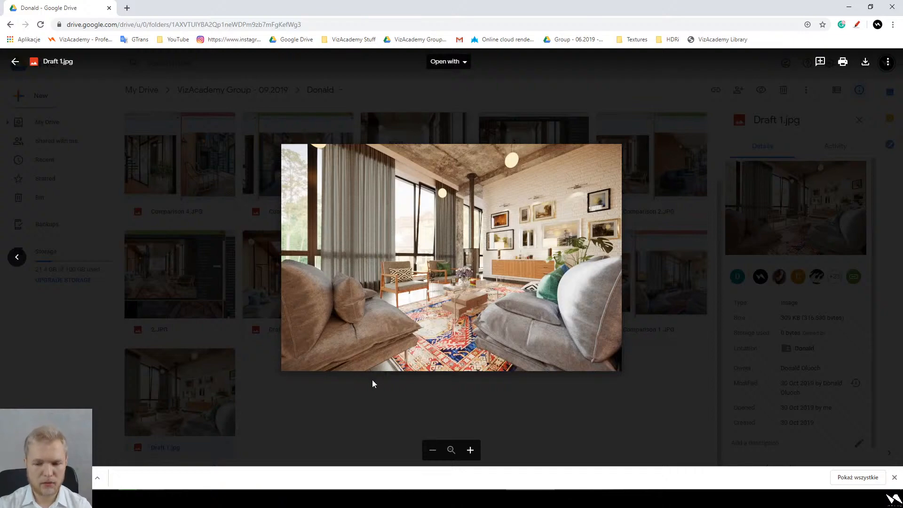
key(Escape)
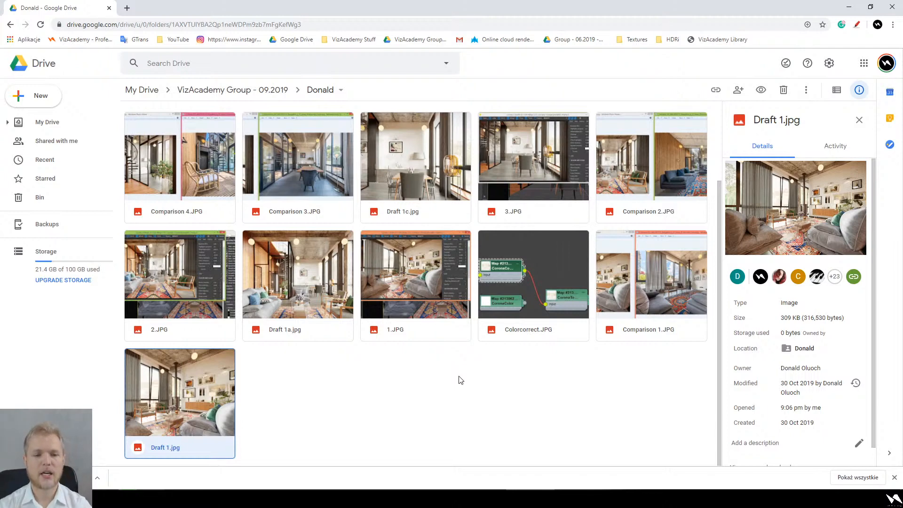
- View Comparison 4.JPG to compare the terrace draft with its reference photo, close it and clear the file selection
double_click(207, 167)
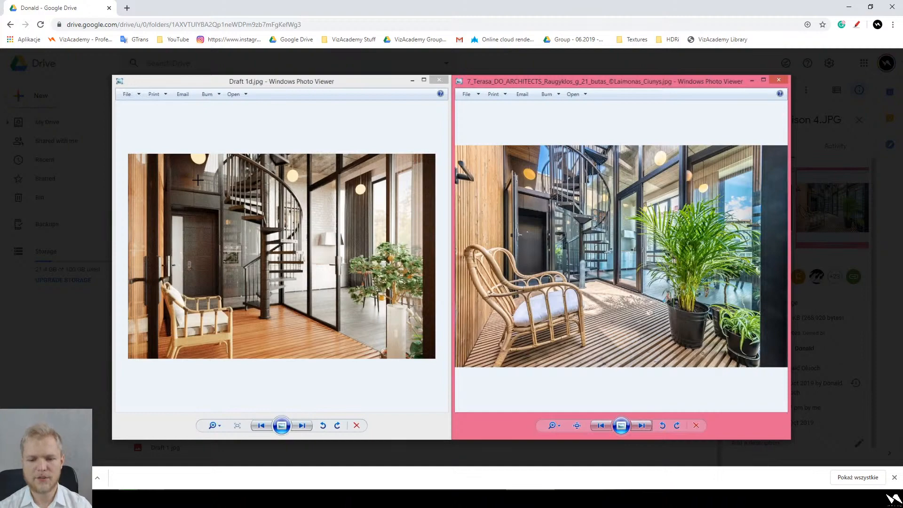
key(Escape)
click(430, 431)
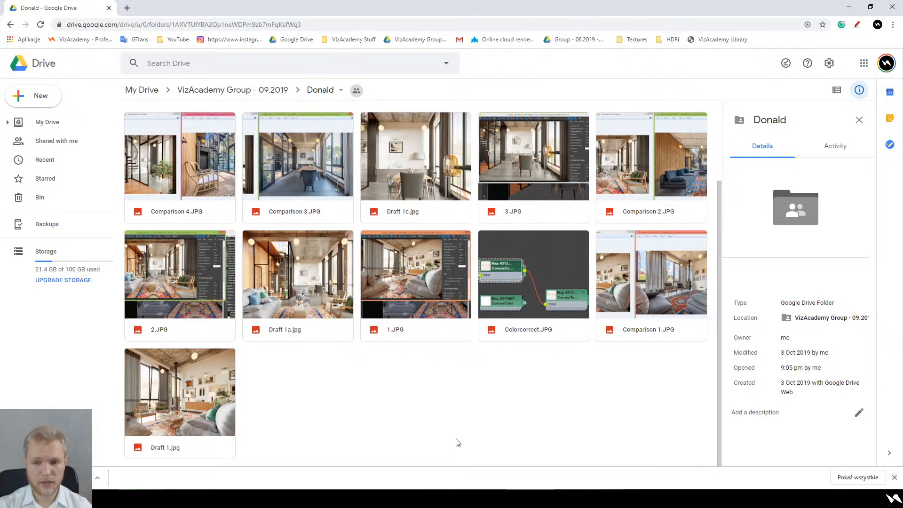
- Examine the dining-area render and its Corona post settings up close in 3.JPG, close it and deselect the file
double_click(543, 158)
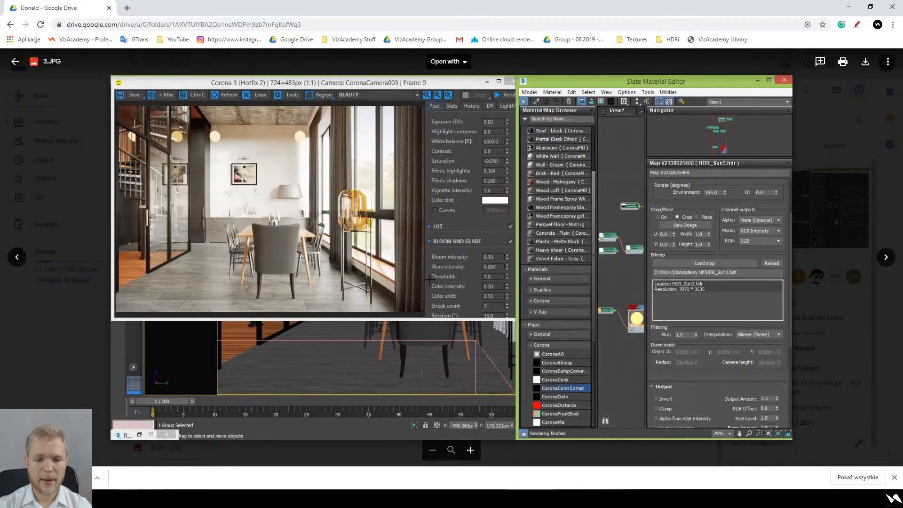
ctrl+scroll(249, 263, up, 1)
ctrl+scroll(249, 260, up, 3)
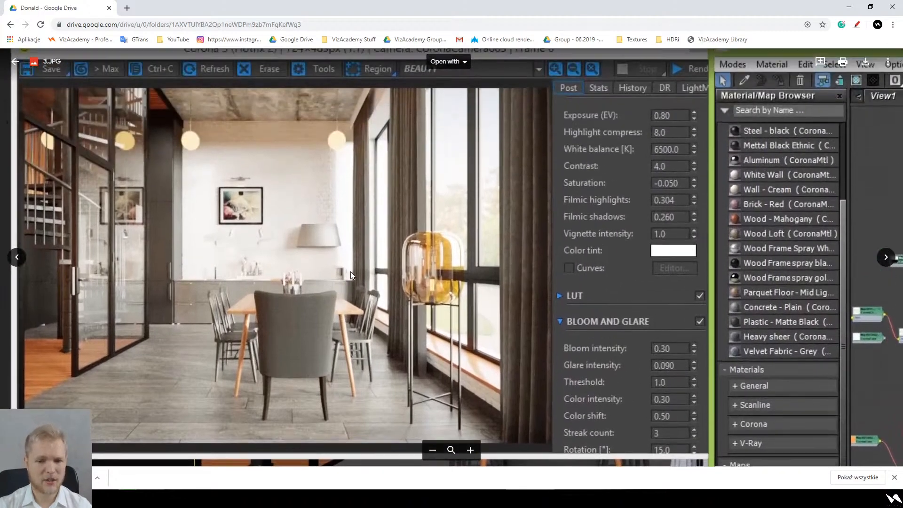
ctrl+scroll(351, 271, down, 4)
key(Escape)
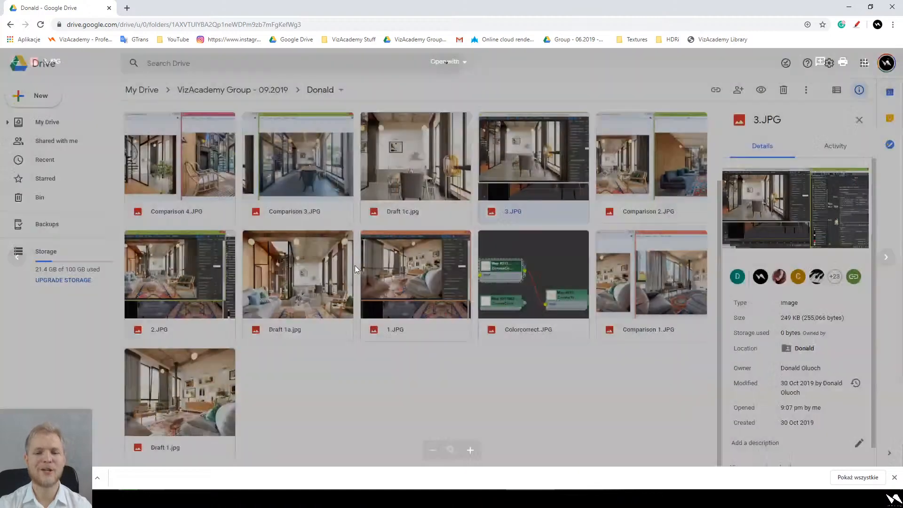
click(399, 392)
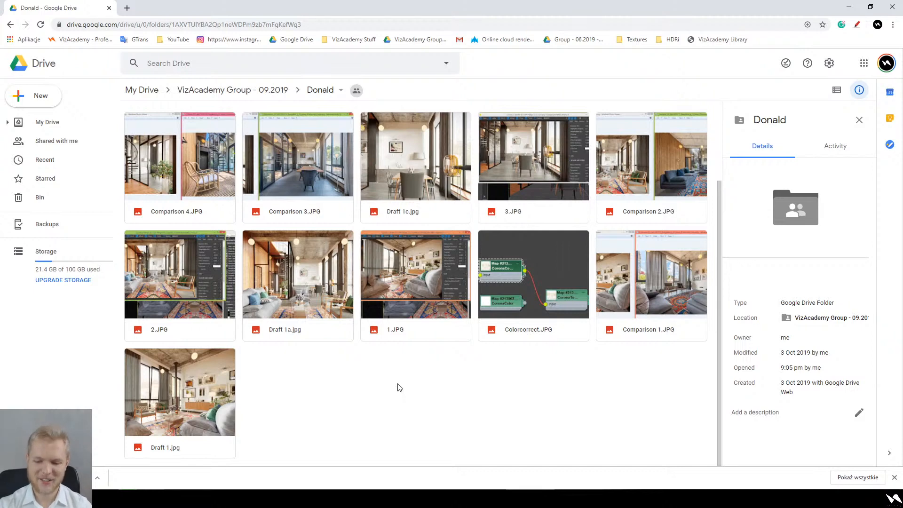
- Bring up the YouTube live chat and check its recent messages down to the newest one
click(442, 498)
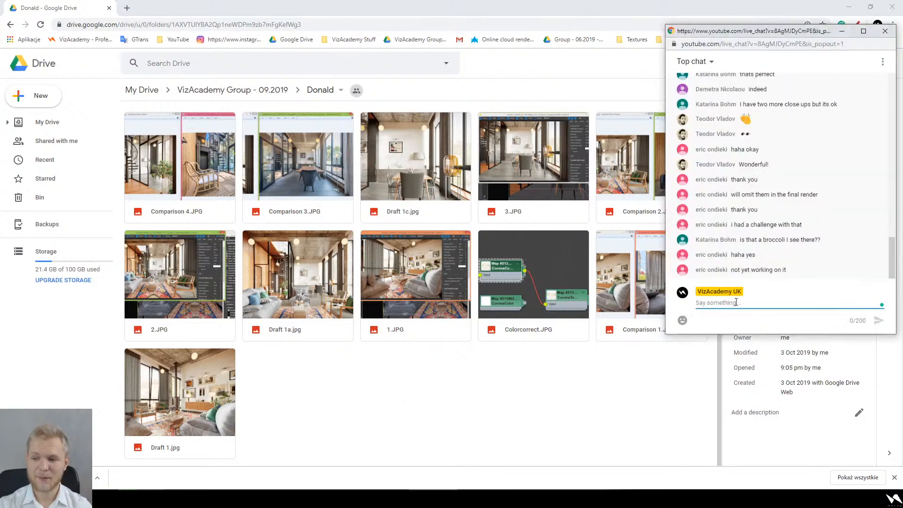
click(767, 268)
scroll(769, 267, up, 2)
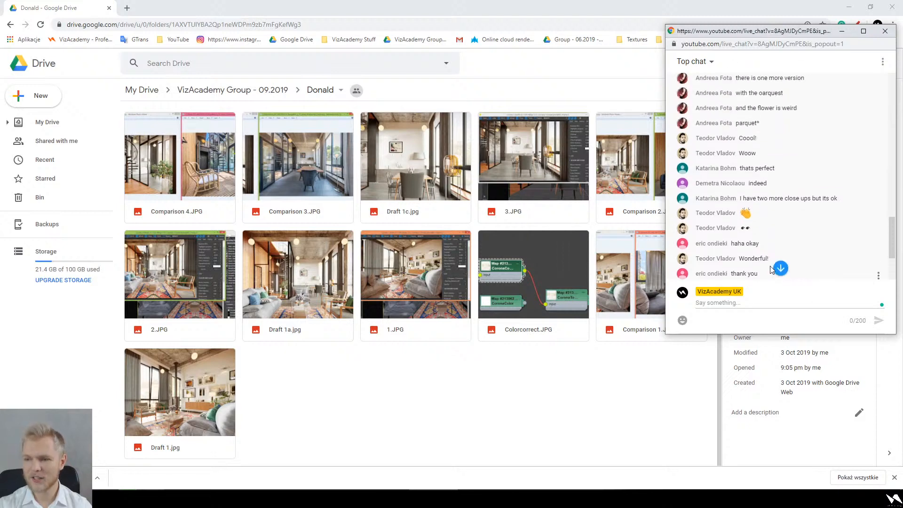
scroll(770, 265, down, 2)
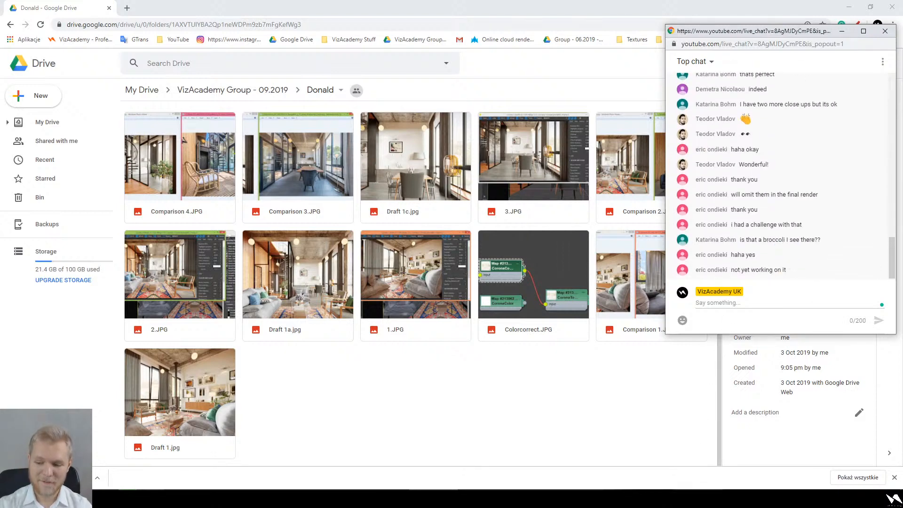
- Switch to the OBS streaming window and change the broadcast scene to Scena 5 - End
key(alt+Tab)
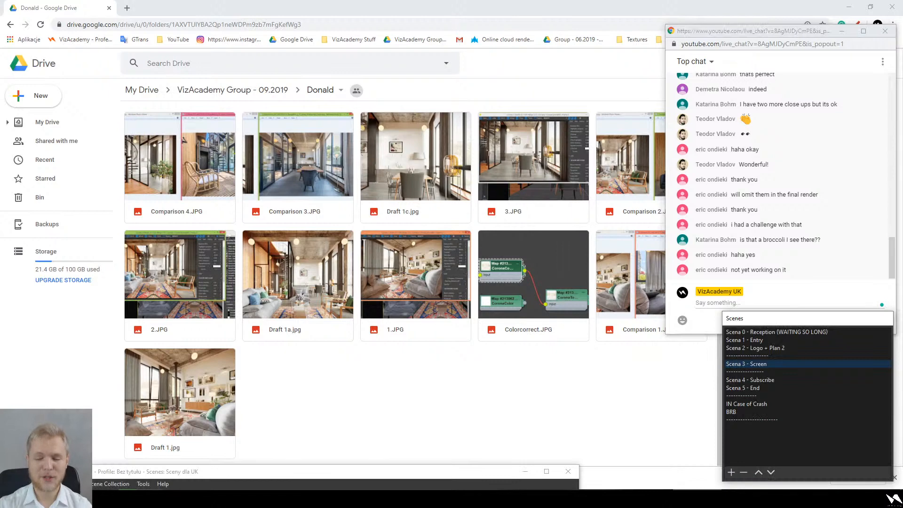
click(764, 391)
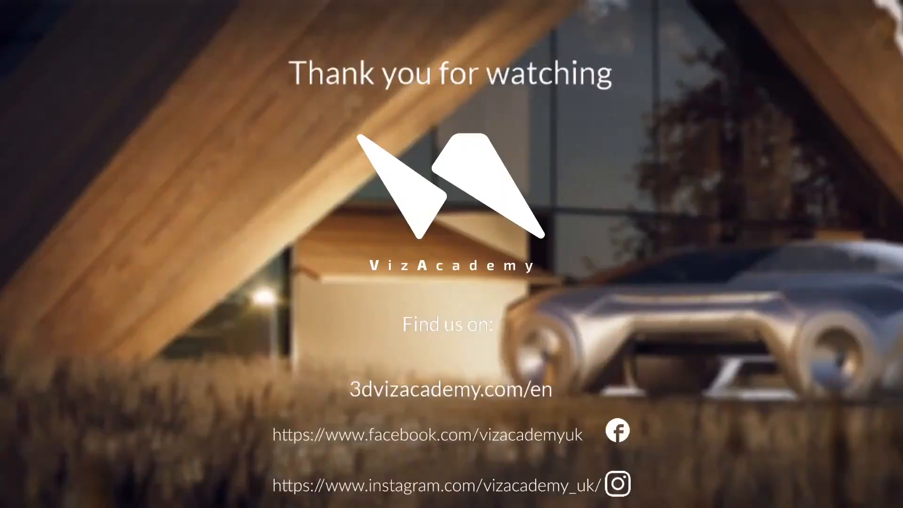